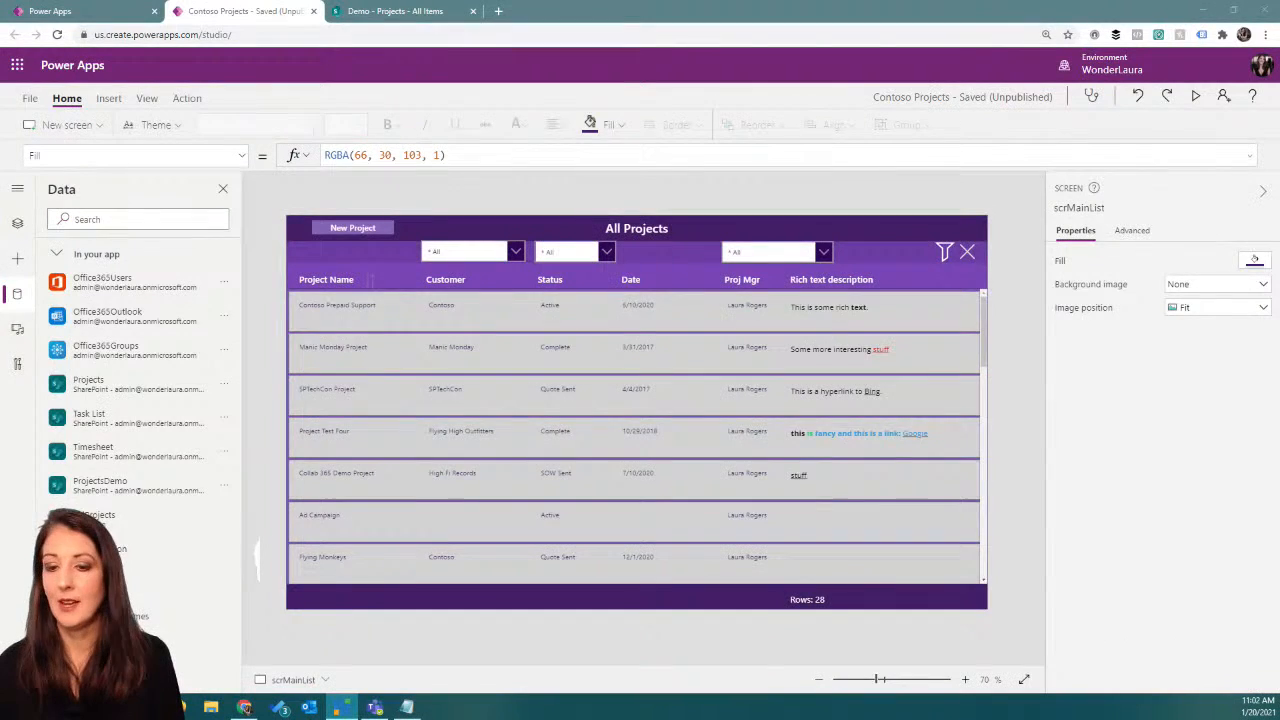
pyautogui.hotkey('alt', 'Tab')
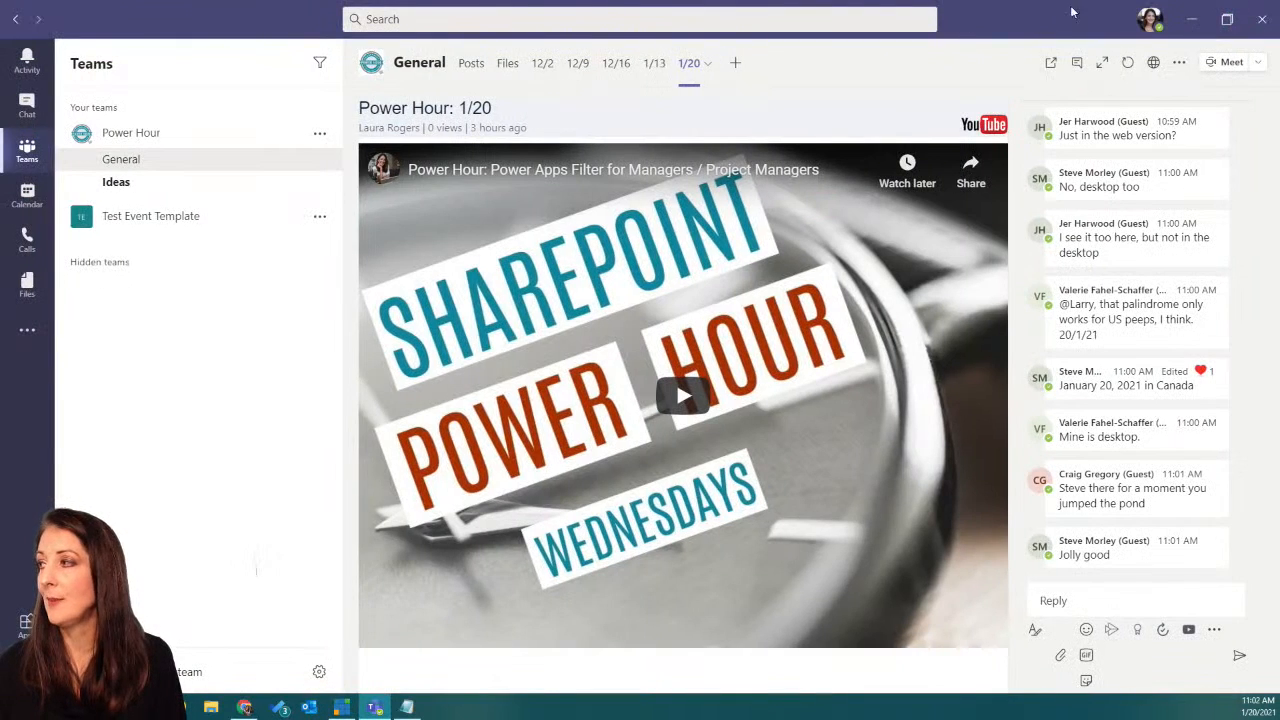
pyautogui.hotkey('alt', 'Tab')
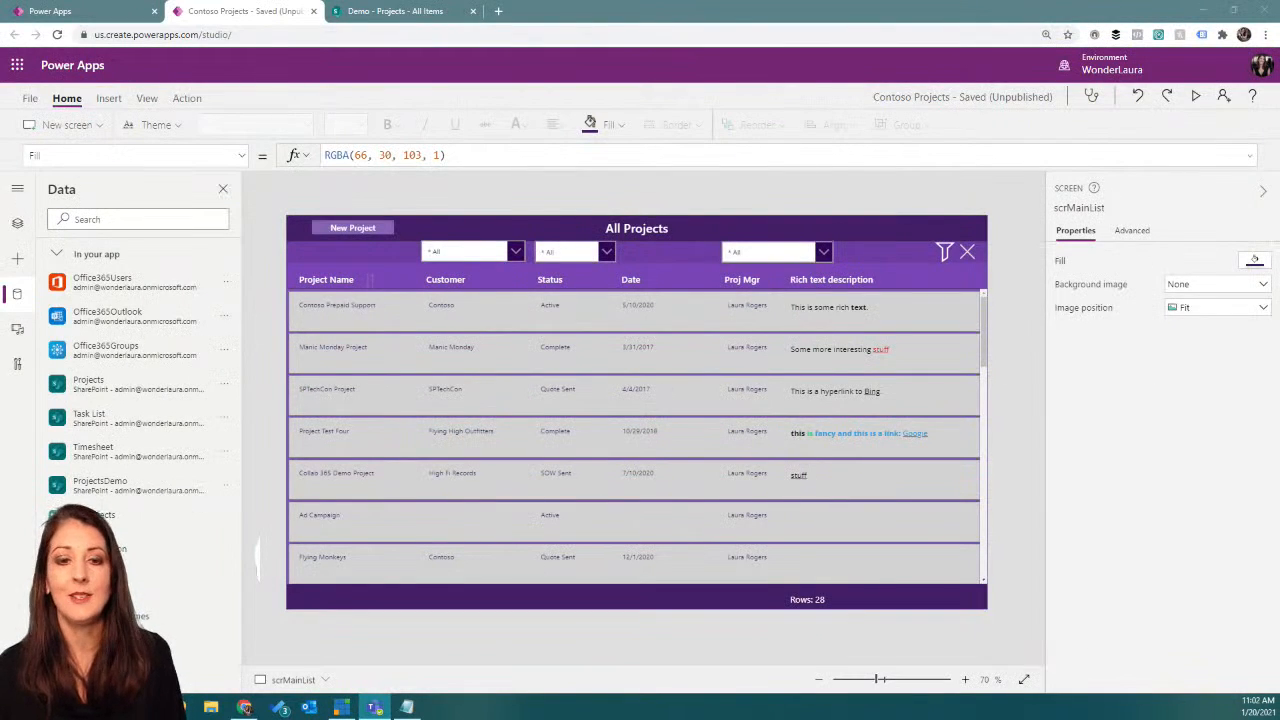
# Step: Switch to the SharePoint Projects list, show it full screen, and open the list's Advanced Settings page
pyautogui.click(395, 11)
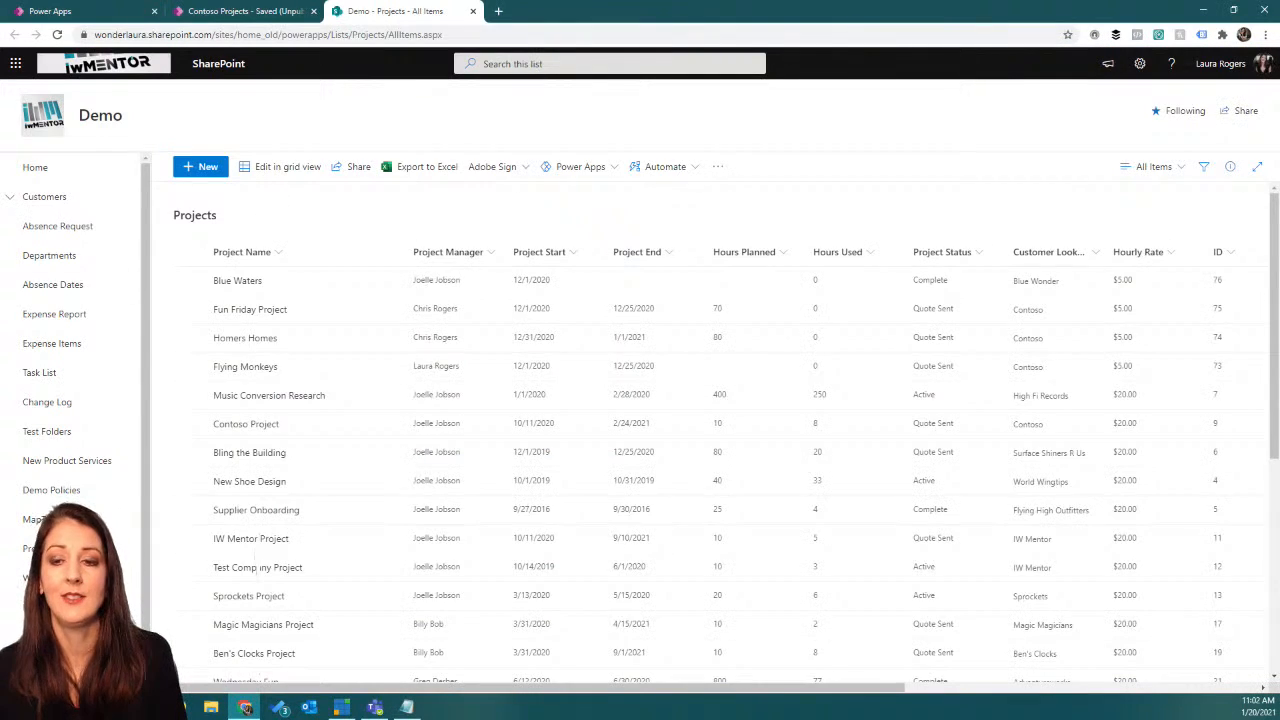
pyautogui.hotkey('alt', 'Tab')
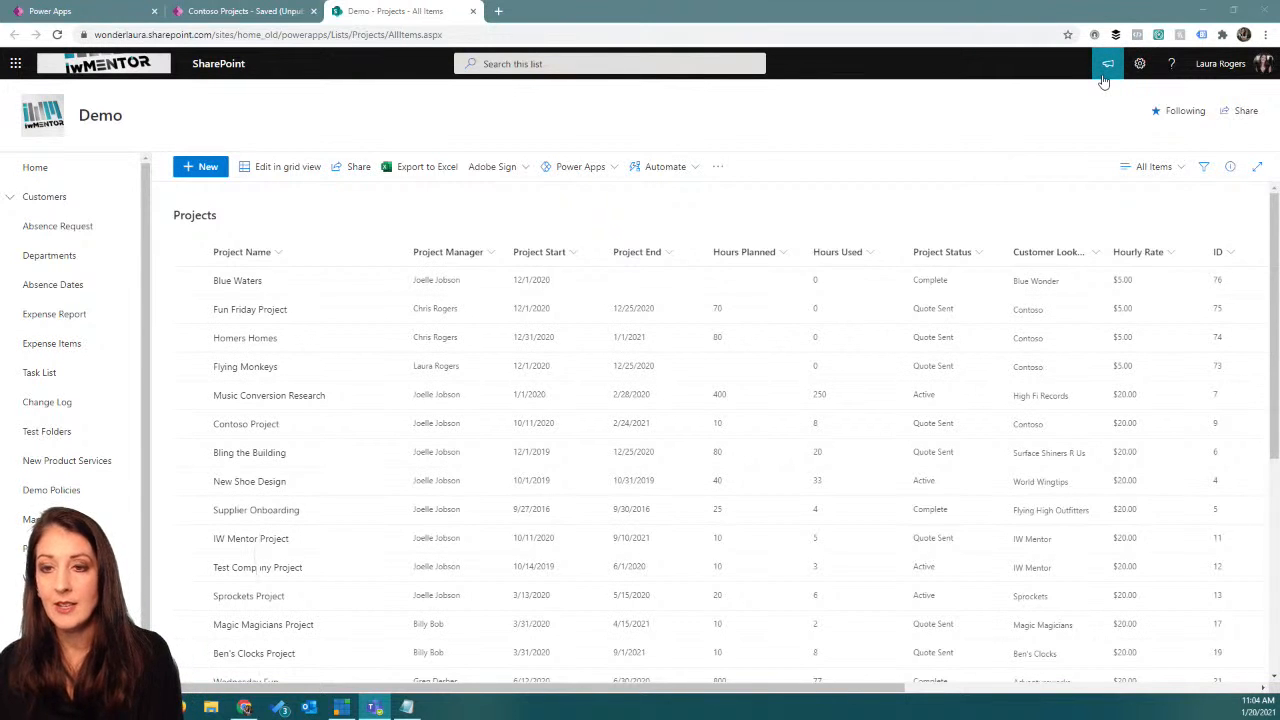
pyautogui.click(1017, 101)
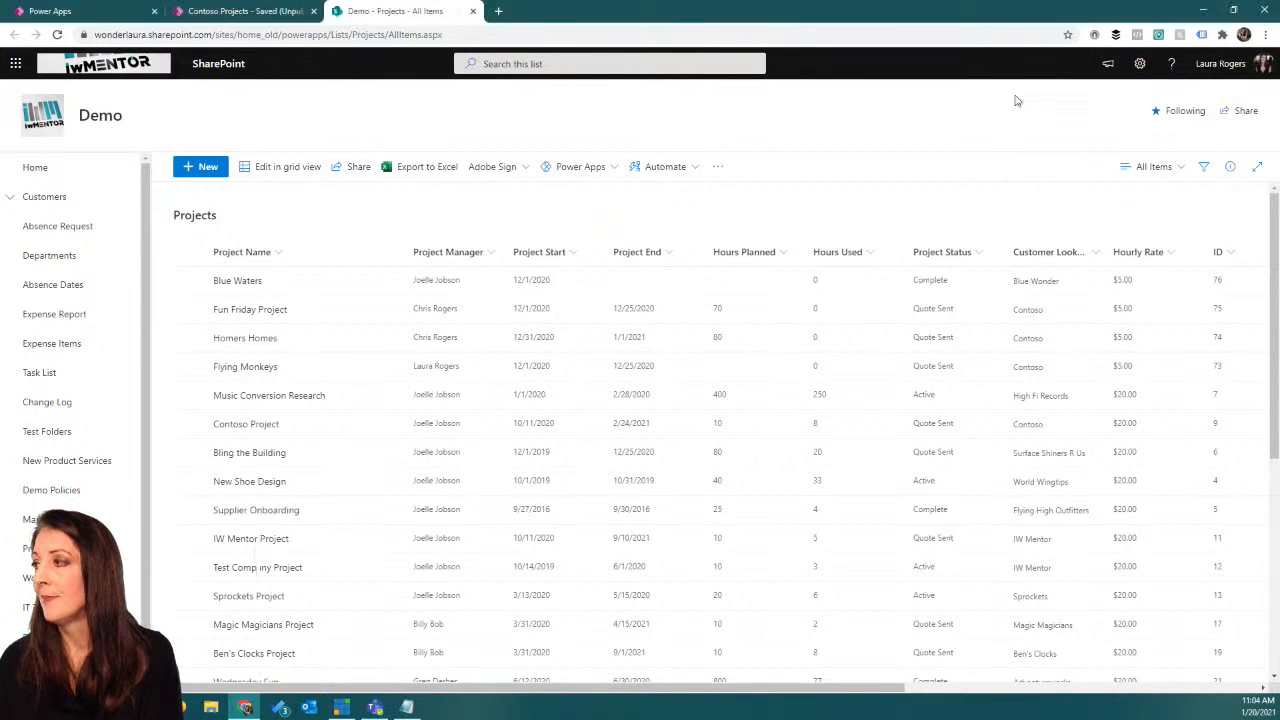
pyautogui.press('F11')
pyautogui.click(1139, 16)
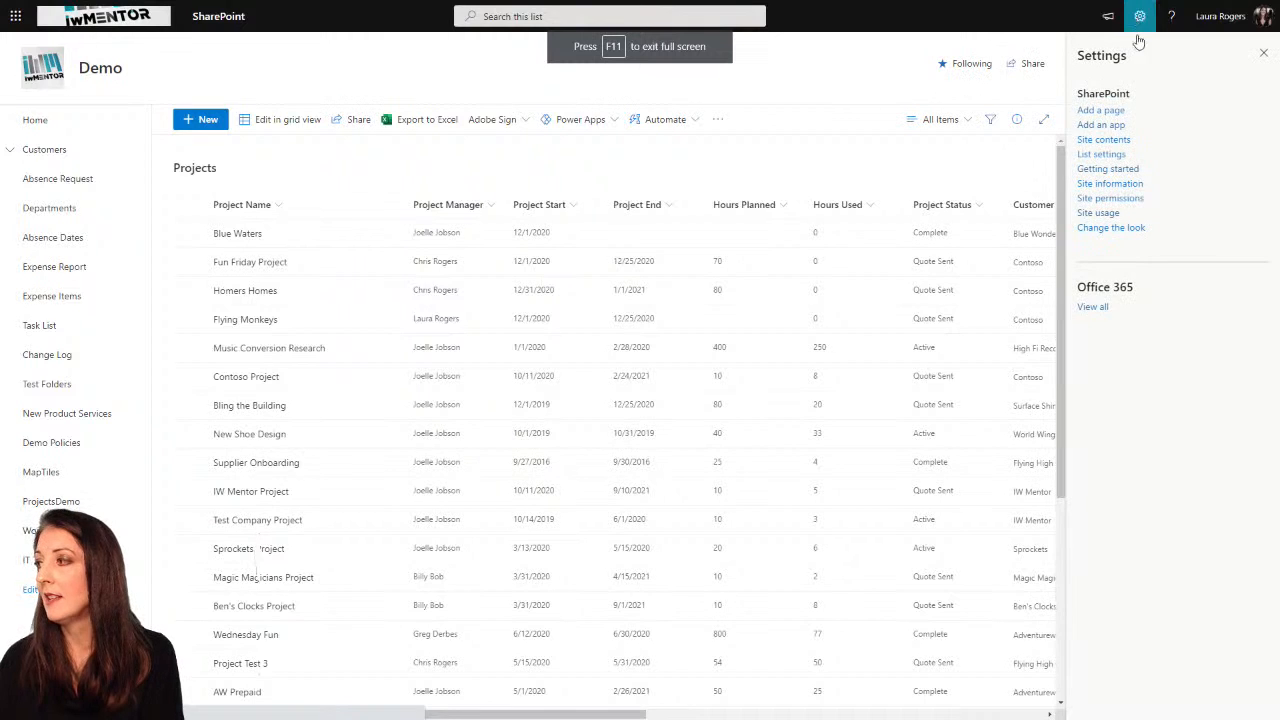
pyautogui.click(1087, 156)
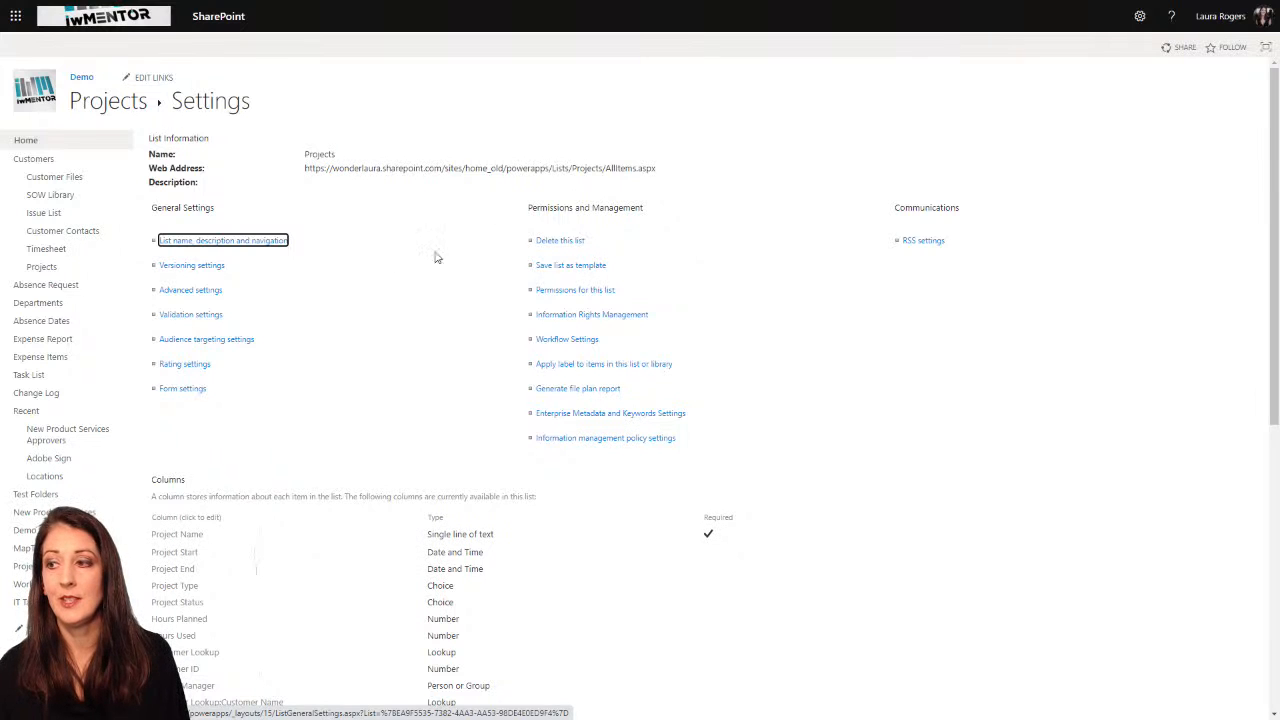
pyautogui.click(210, 292)
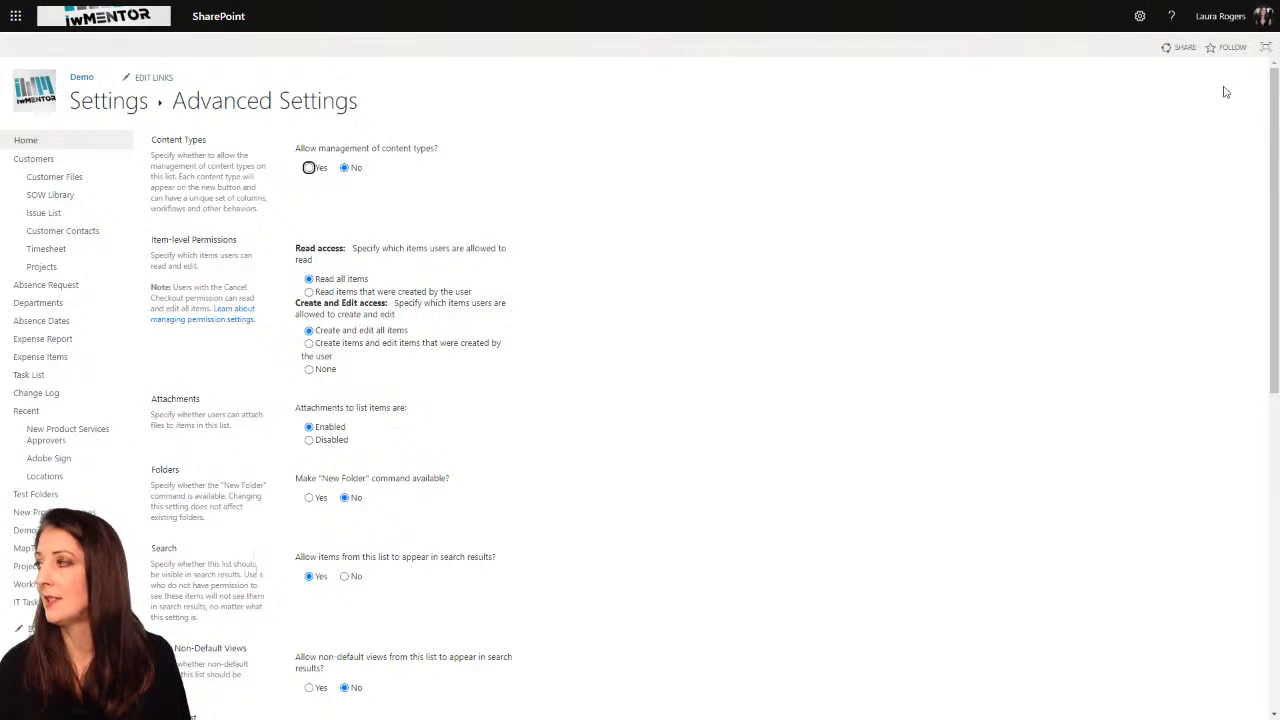
# Step: Enlarge the Advanced Settings page to 110% browser zoom and return it to full screen
pyautogui.press('F11')
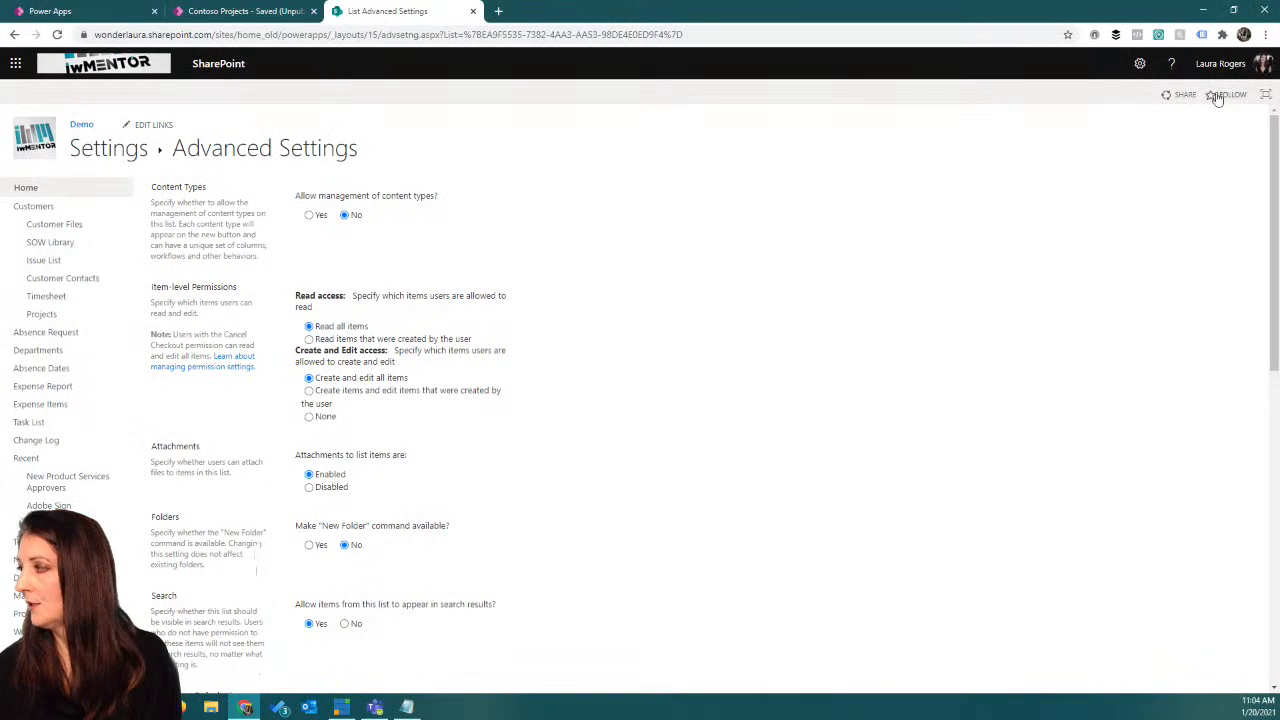
pyautogui.click(1265, 35)
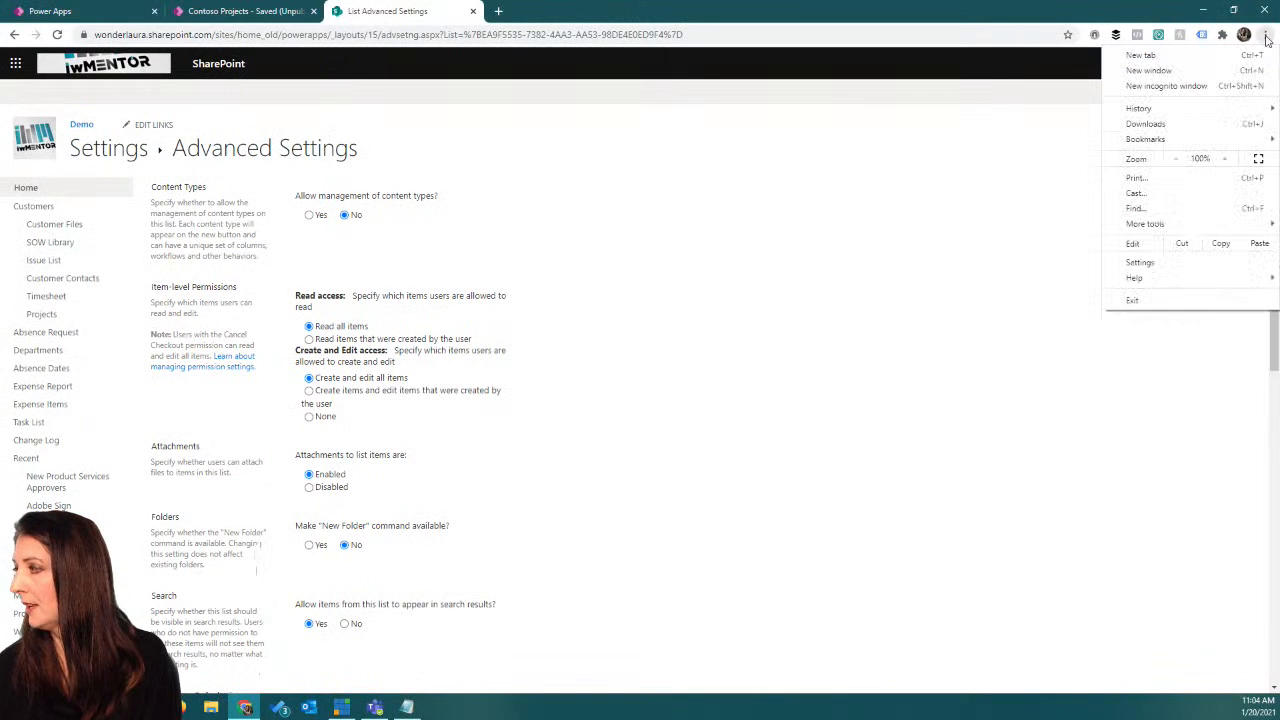
pyautogui.click(1224, 158)
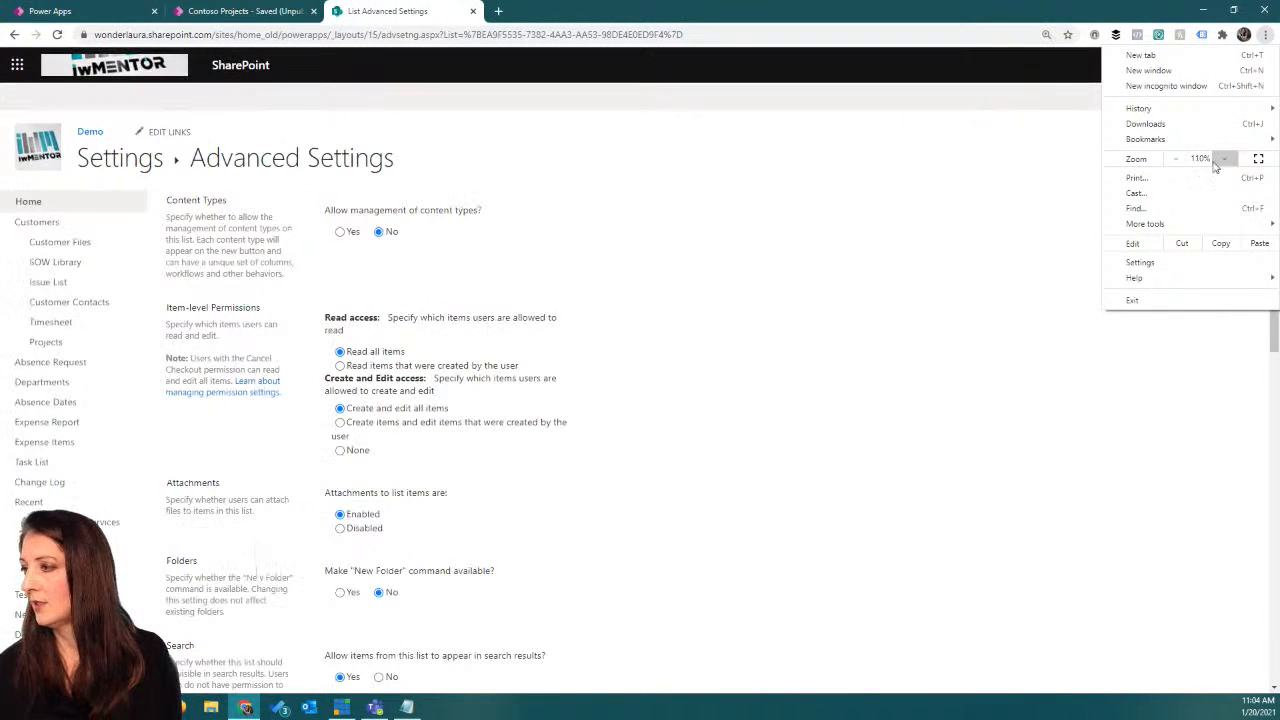
pyautogui.click(1022, 212)
pyautogui.press('F11')
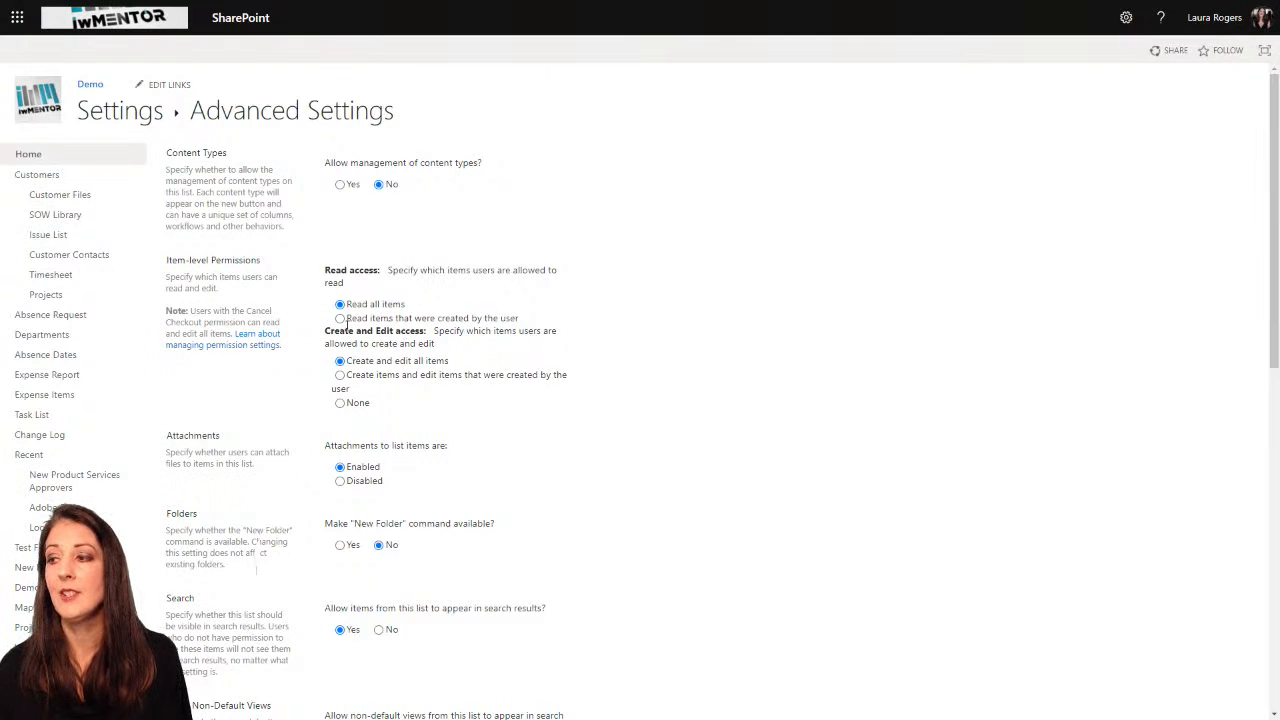
# Step: Try the own-items read access and the own-items and None edit access options, then reselect reading, creating and editing all items
pyautogui.click(340, 318)
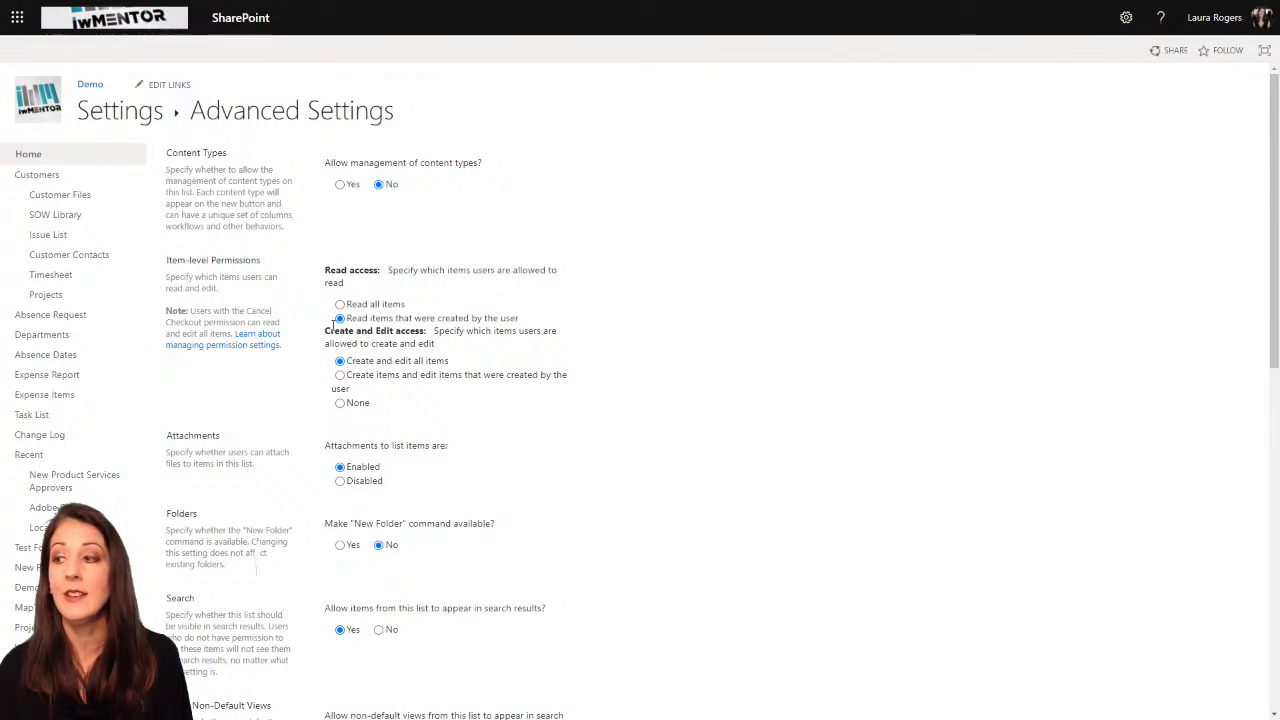
pyautogui.click(340, 376)
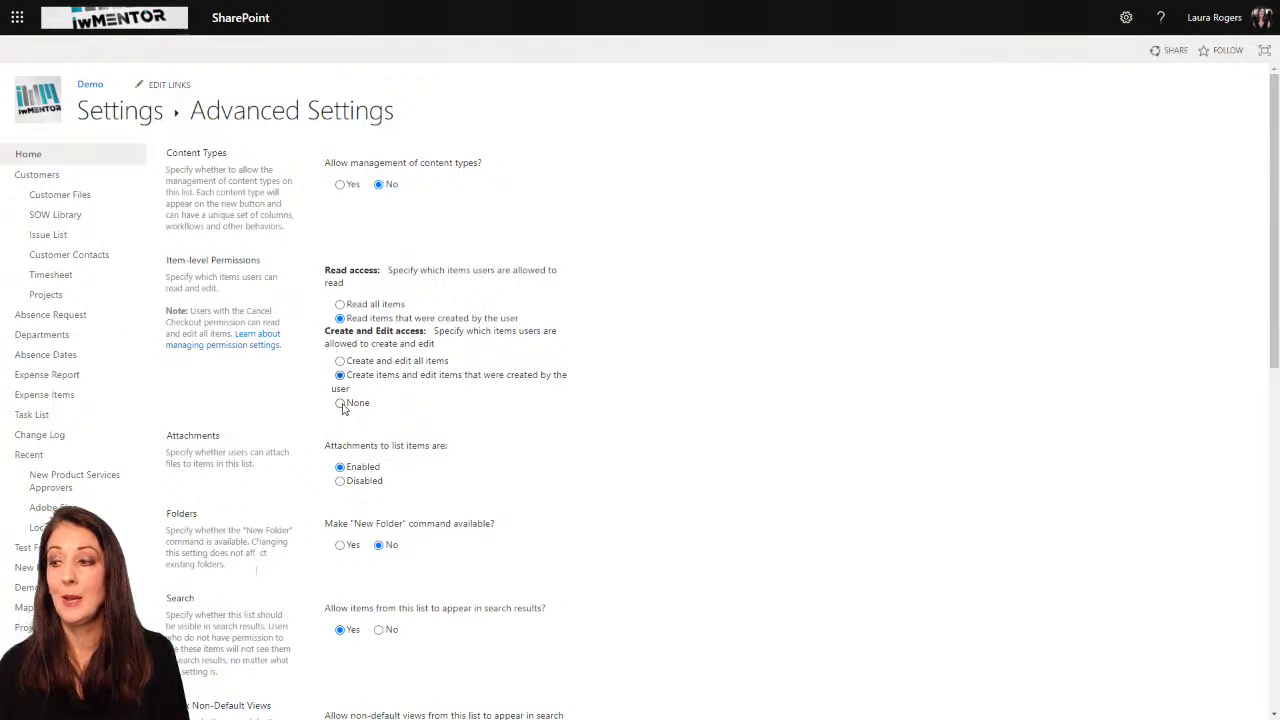
pyautogui.click(341, 404)
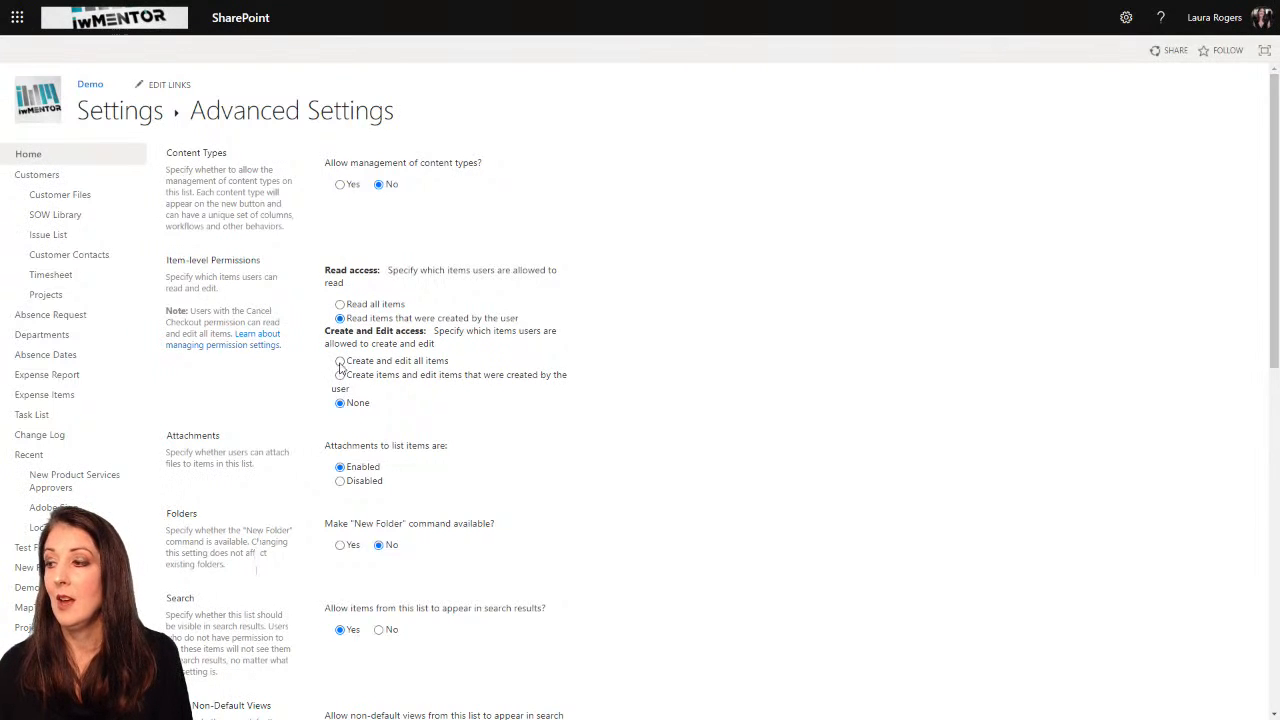
pyautogui.click(340, 304)
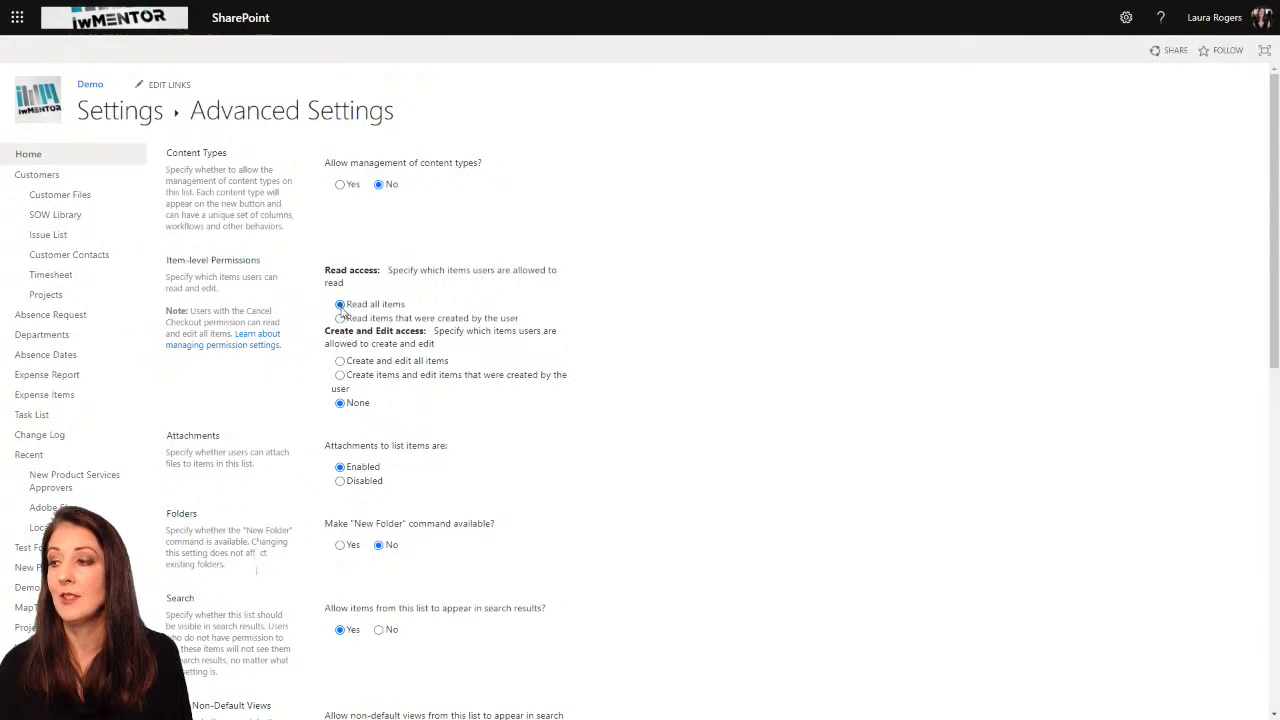
pyautogui.click(340, 361)
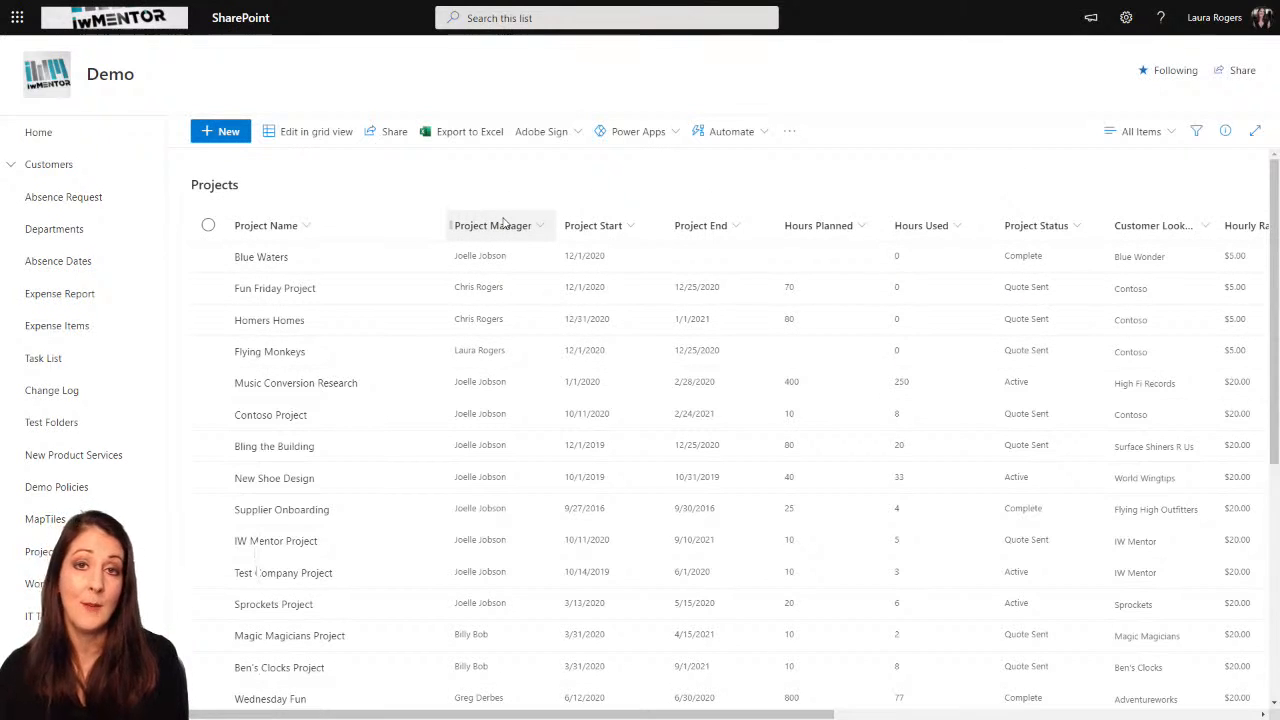
# Step: Create a public list view named "My Projects" for the Projects list
pyautogui.click(1158, 133)
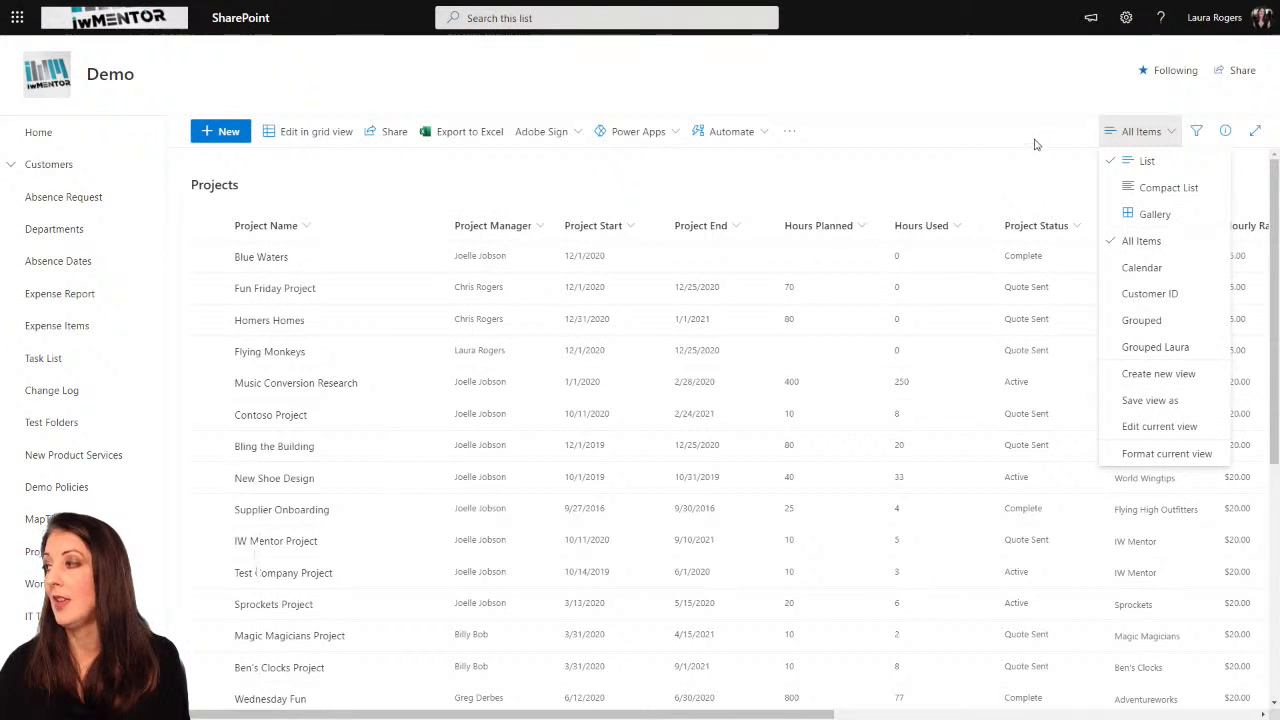
pyautogui.click(1044, 133)
pyautogui.click(1138, 131)
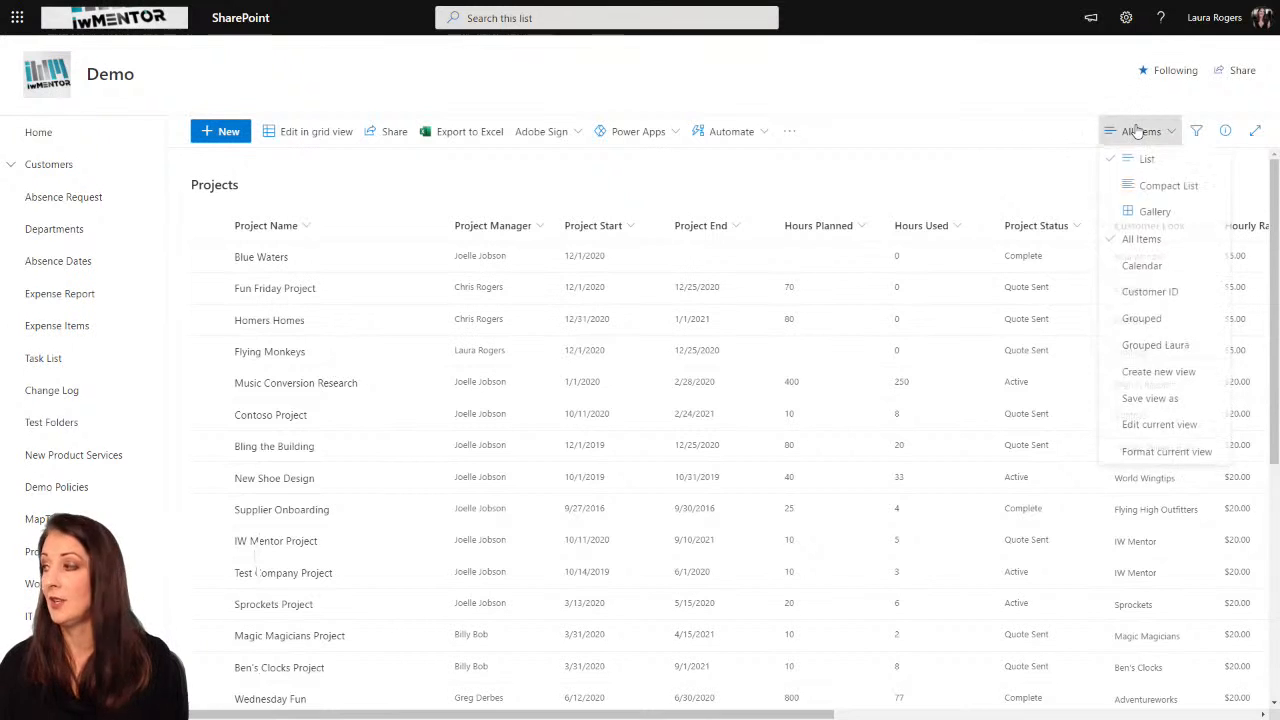
pyautogui.click(1155, 370)
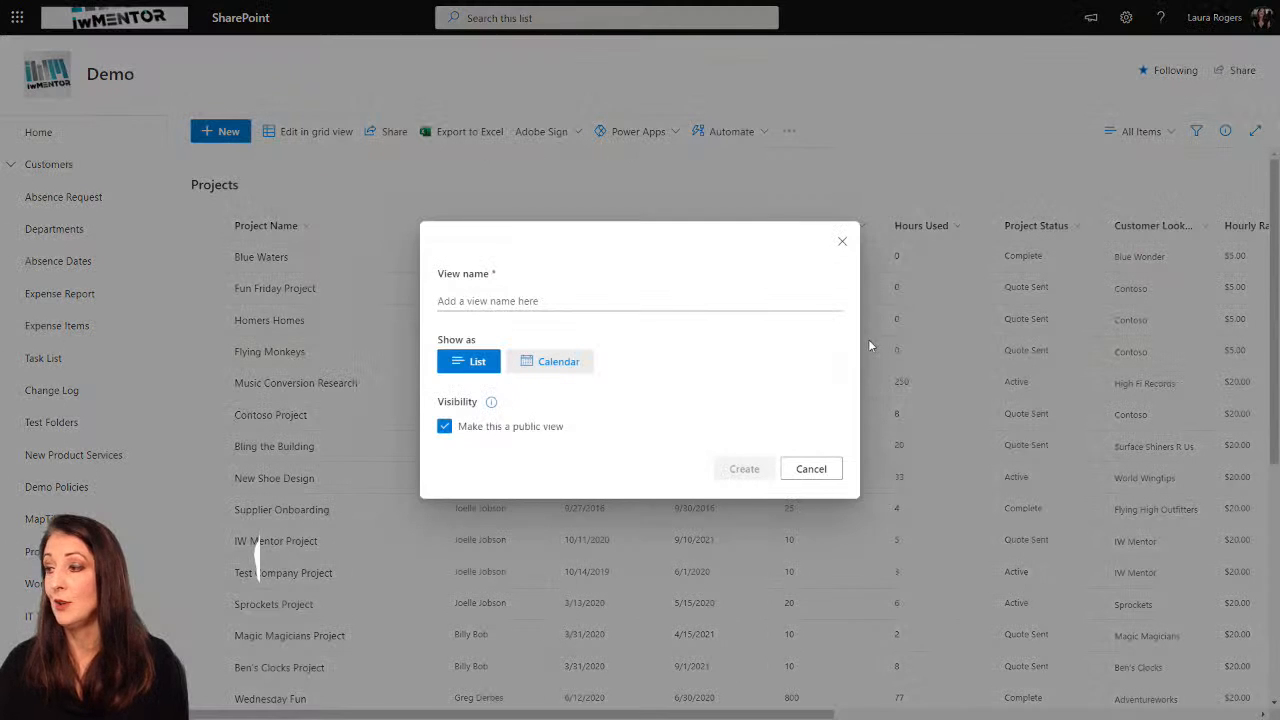
pyautogui.click(558, 300)
pyautogui.write('M')
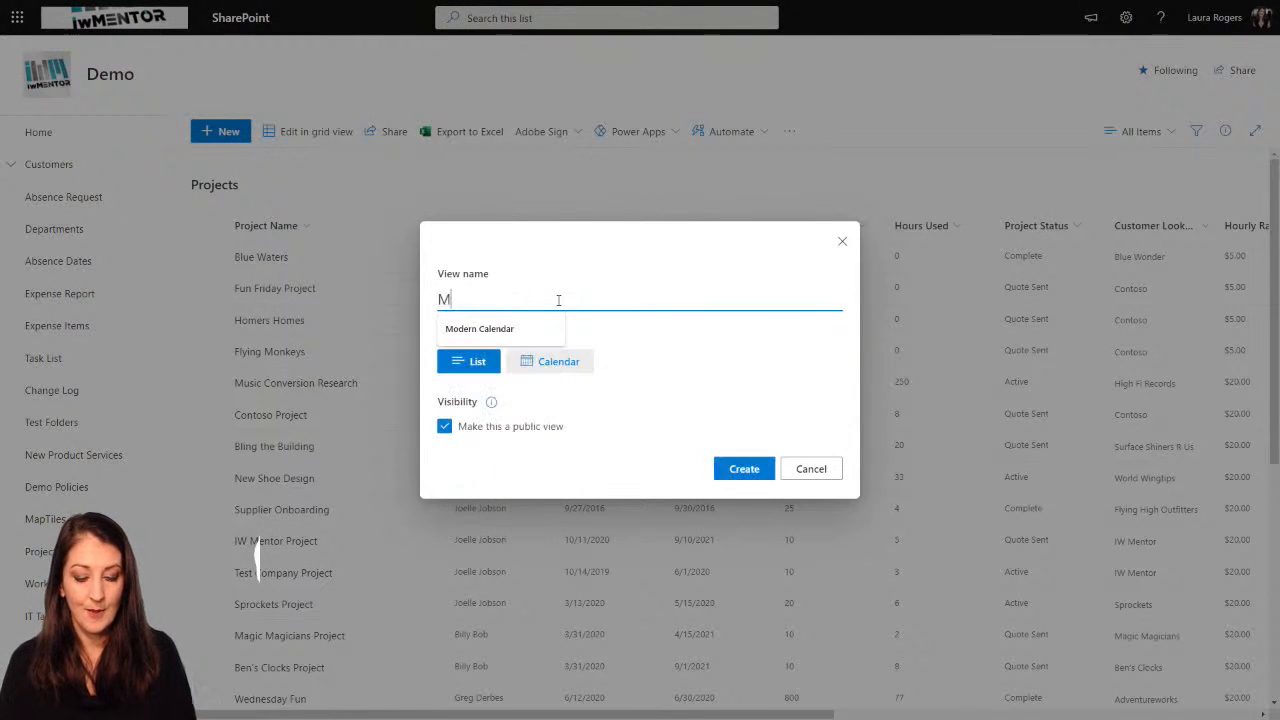
pyautogui.write('y Projects')
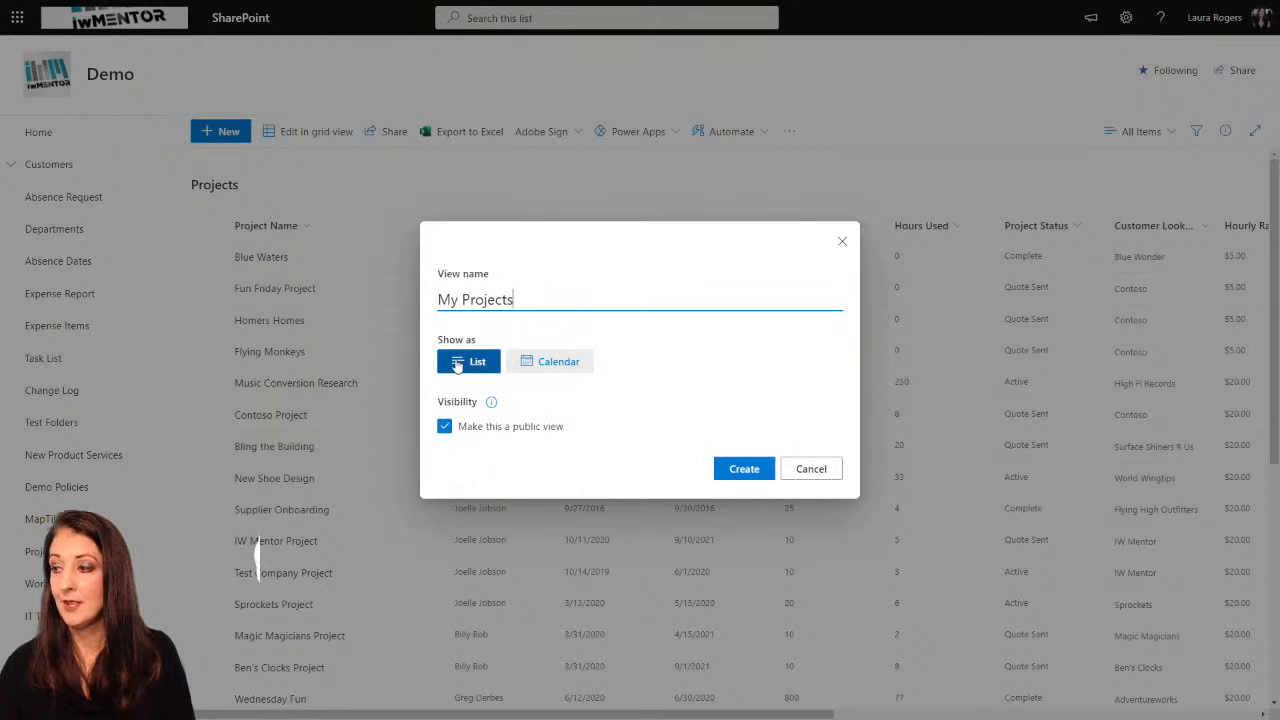
pyautogui.click(738, 469)
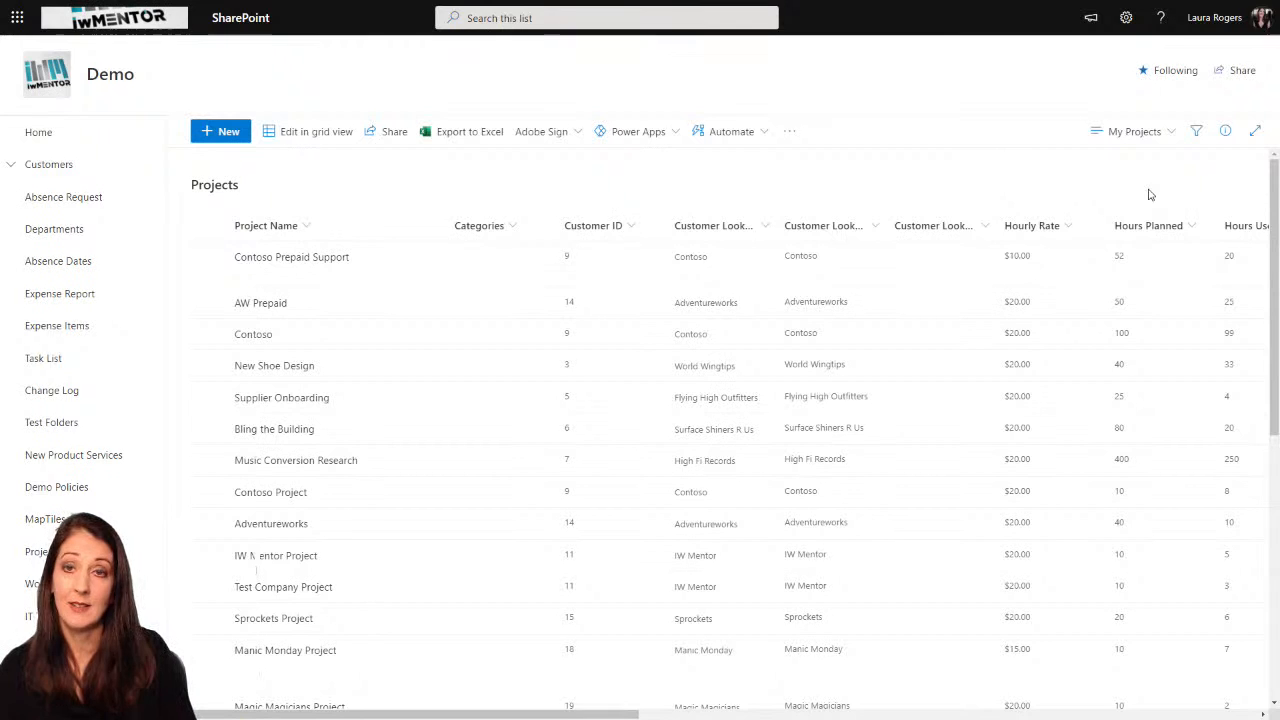
# Step: Edit the My Projects view to show items only when the Project Manager column meets a filter condition
pyautogui.click(1141, 131)
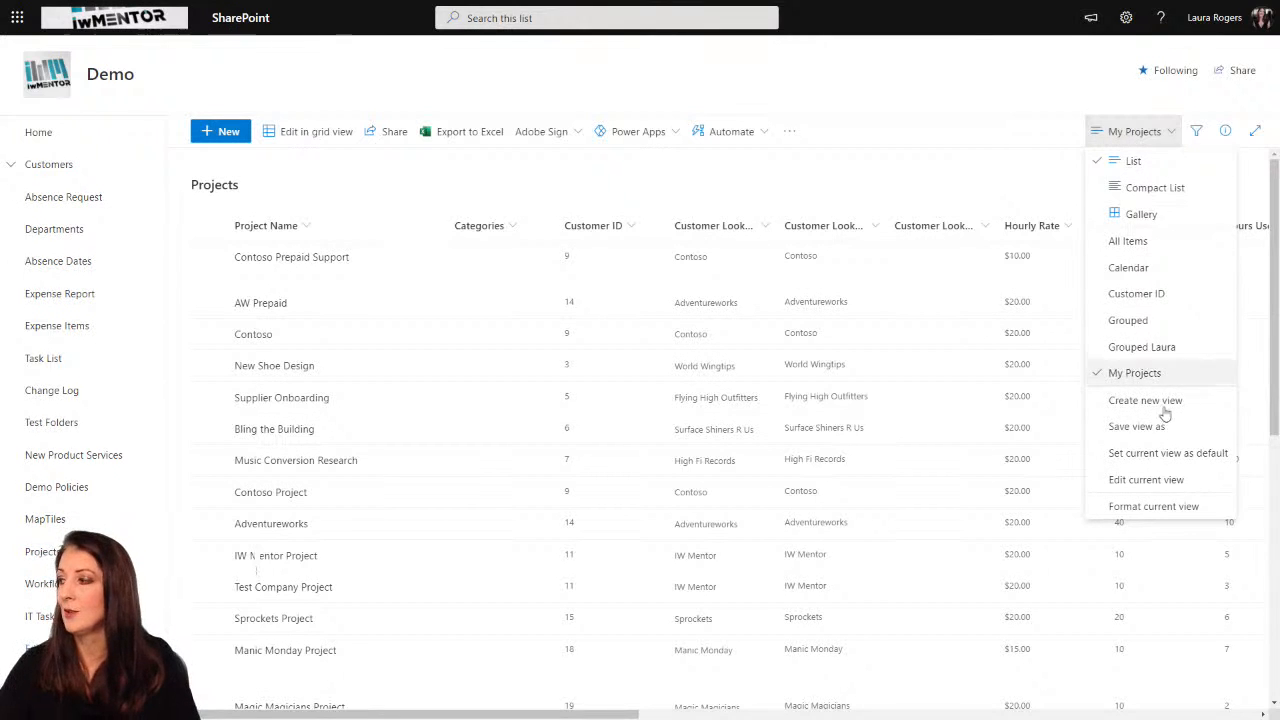
pyautogui.click(1140, 480)
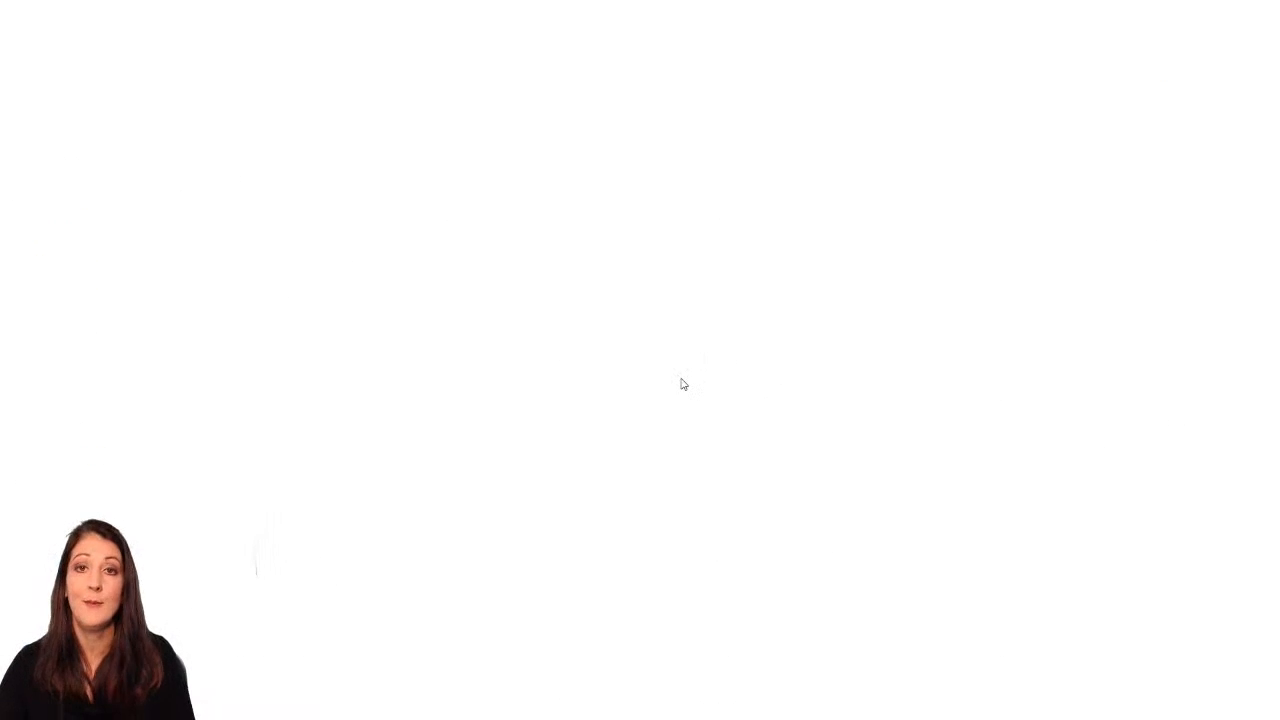
pyautogui.scroll(-6, 583, 395)
pyautogui.scroll(-5, 583, 395)
pyautogui.click(733, 205)
pyautogui.click(814, 250)
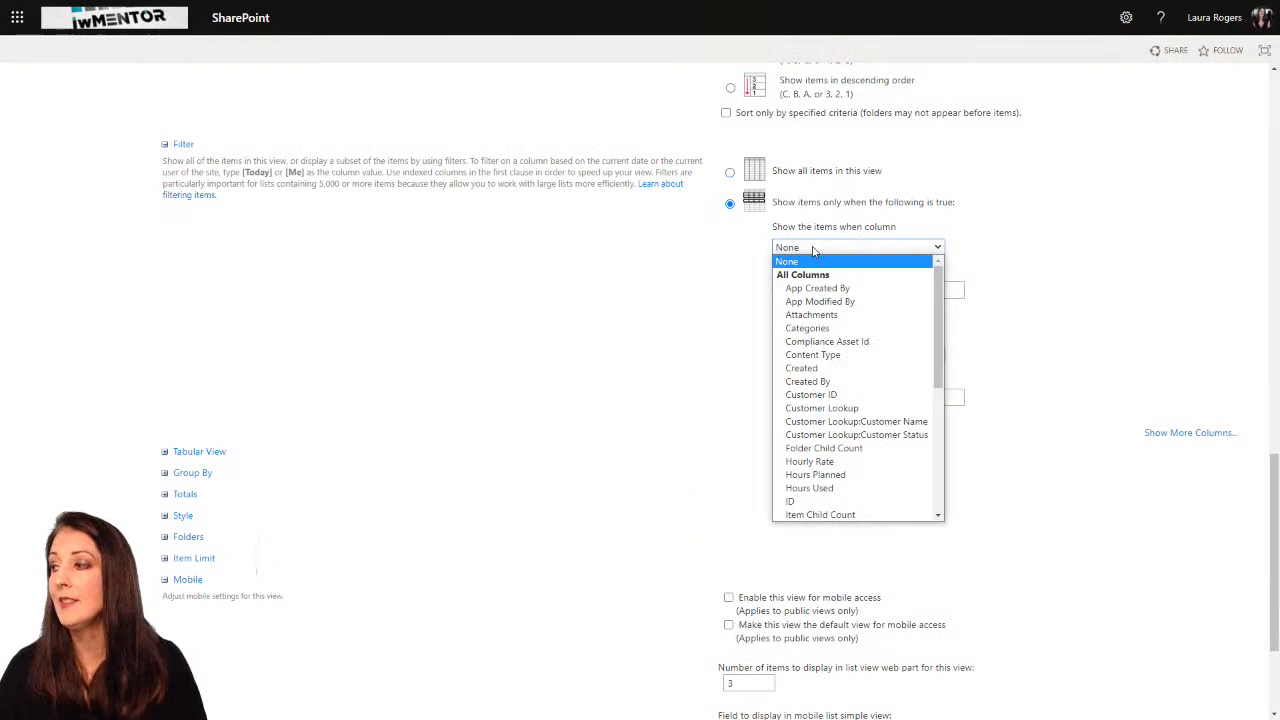
pyautogui.scroll(-3, 853, 440)
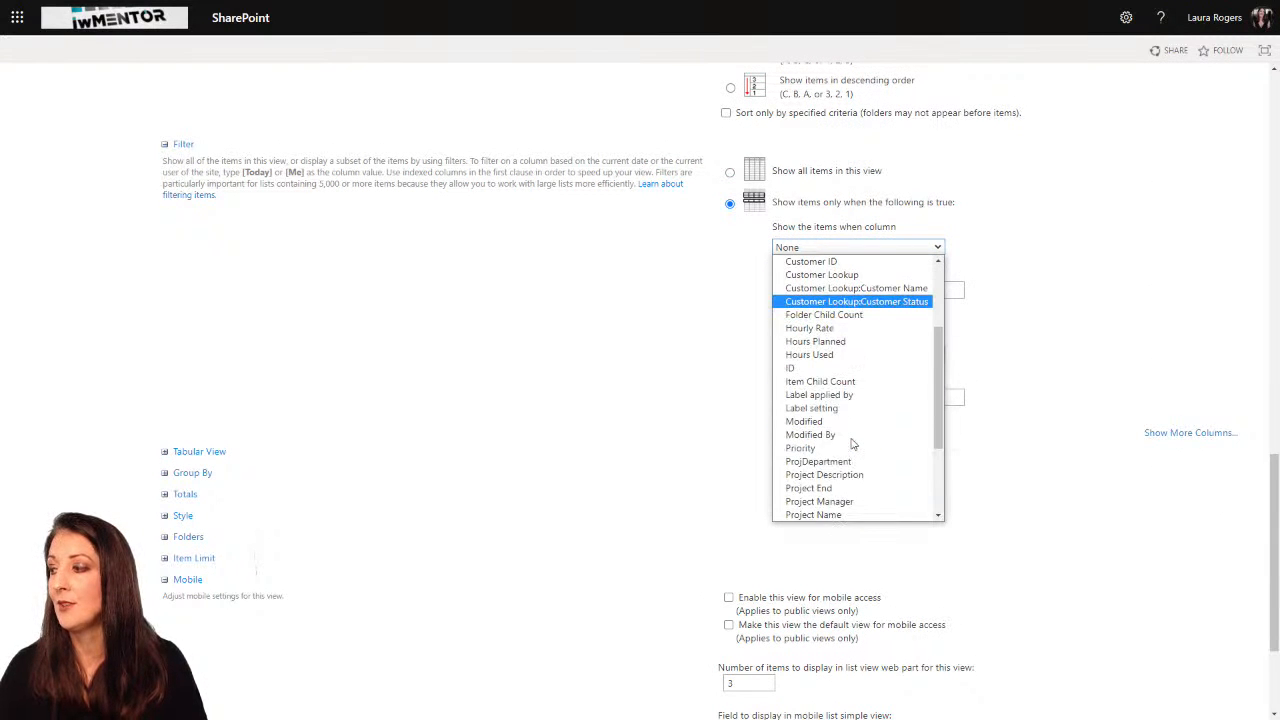
pyautogui.scroll(-3, 853, 444)
pyautogui.click(848, 375)
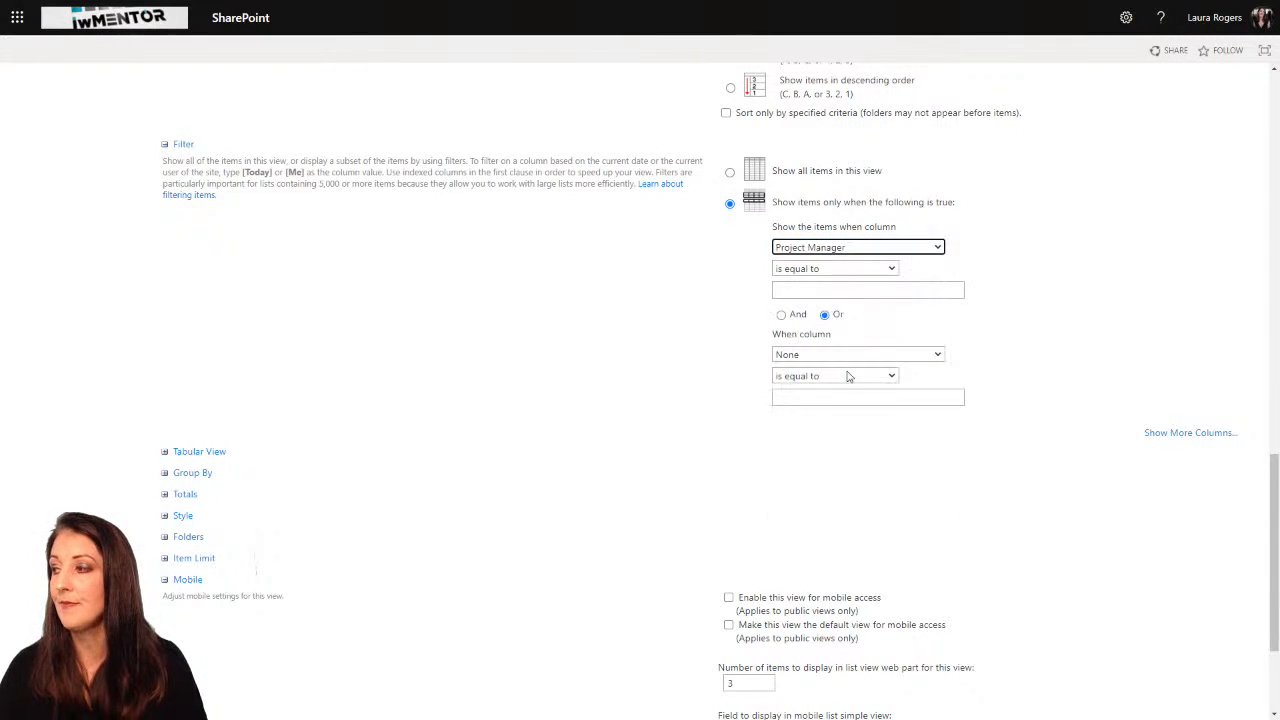
# Step: Set the Project Manager filter to is equal to [me] and save the view
pyautogui.click(834, 290)
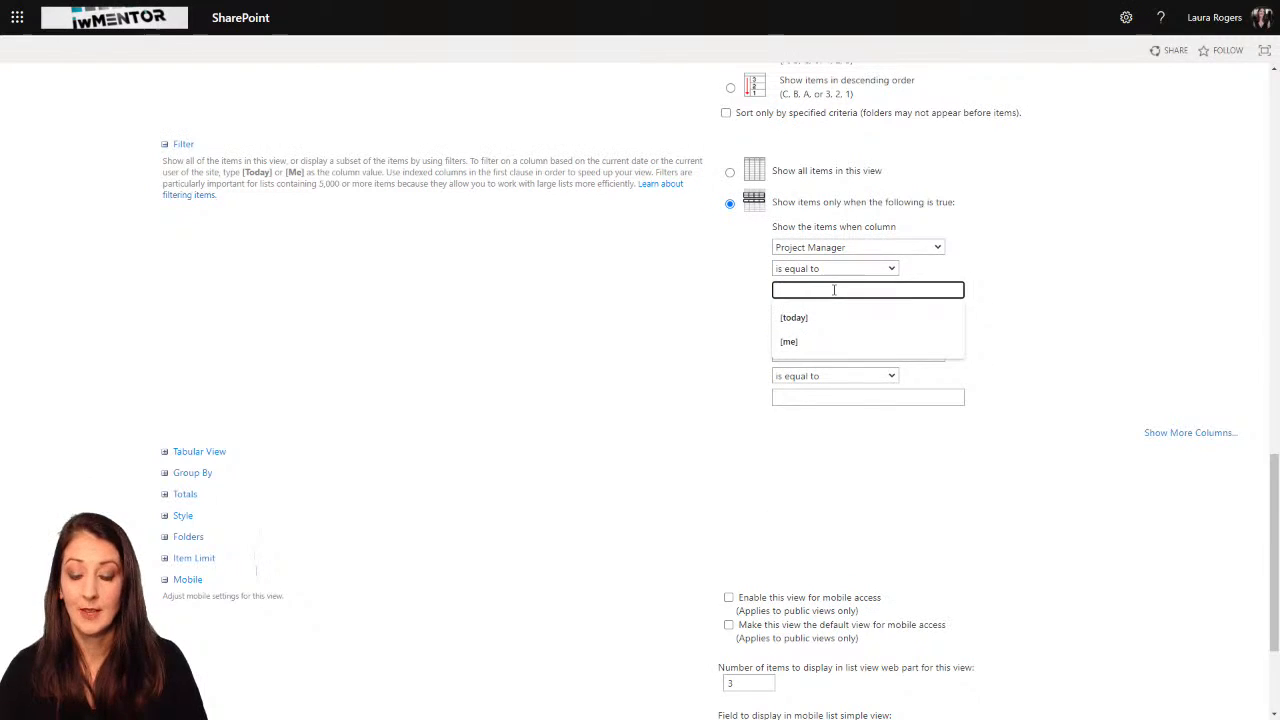
pyautogui.write('[me]')
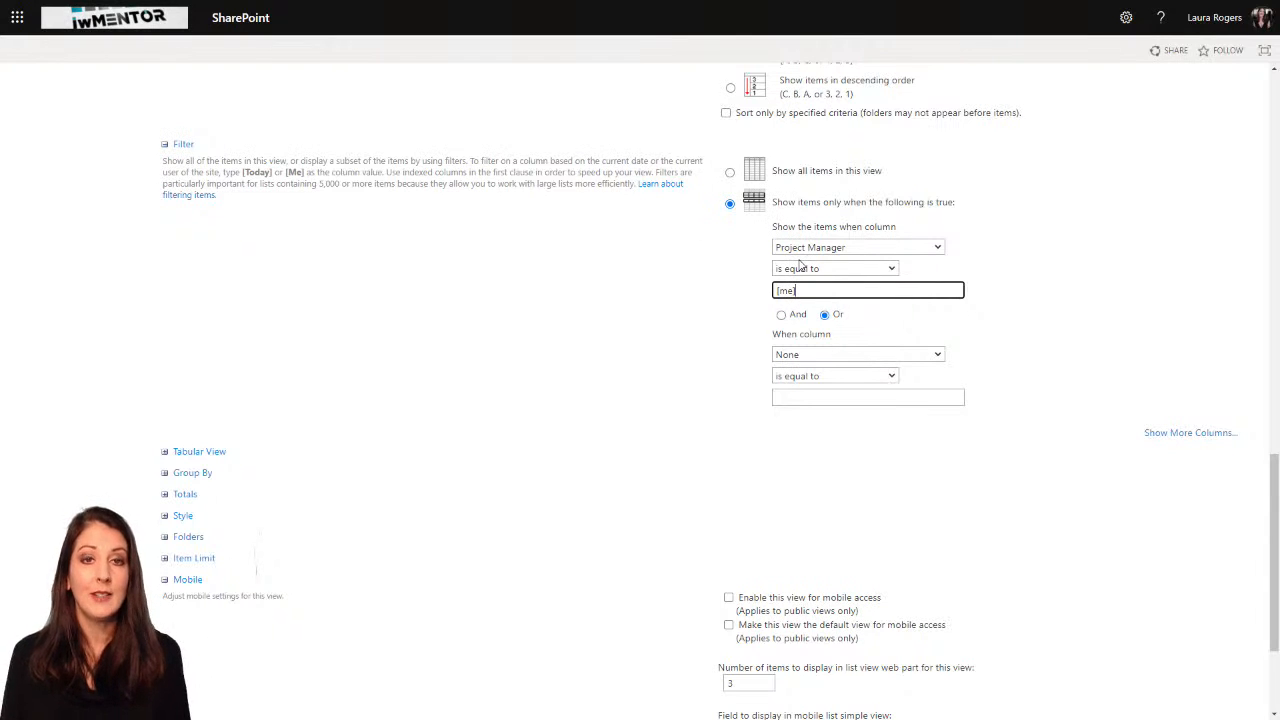
pyautogui.scroll(-3, 691, 317)
pyautogui.click(1163, 638)
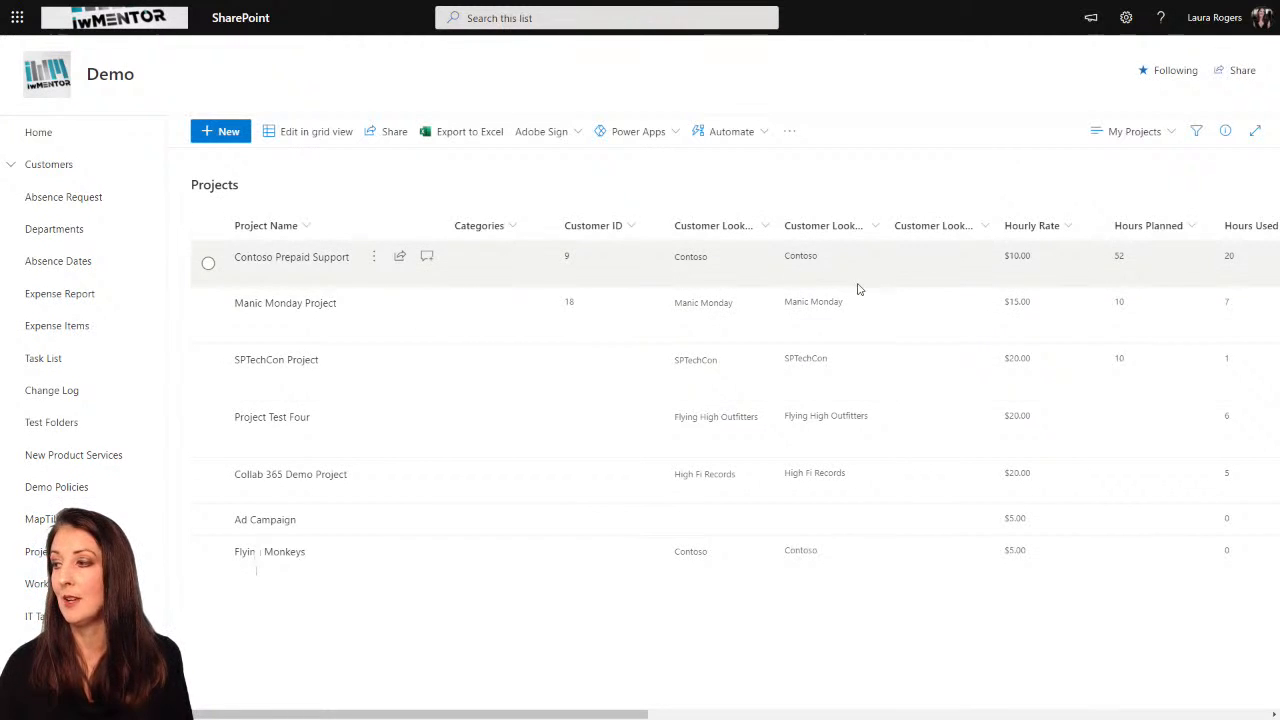
# Step: Examine the Project Manager column of the filtered list and the available view options
pyautogui.moveTo(642, 714); pyautogui.dragTo(1118, 716)
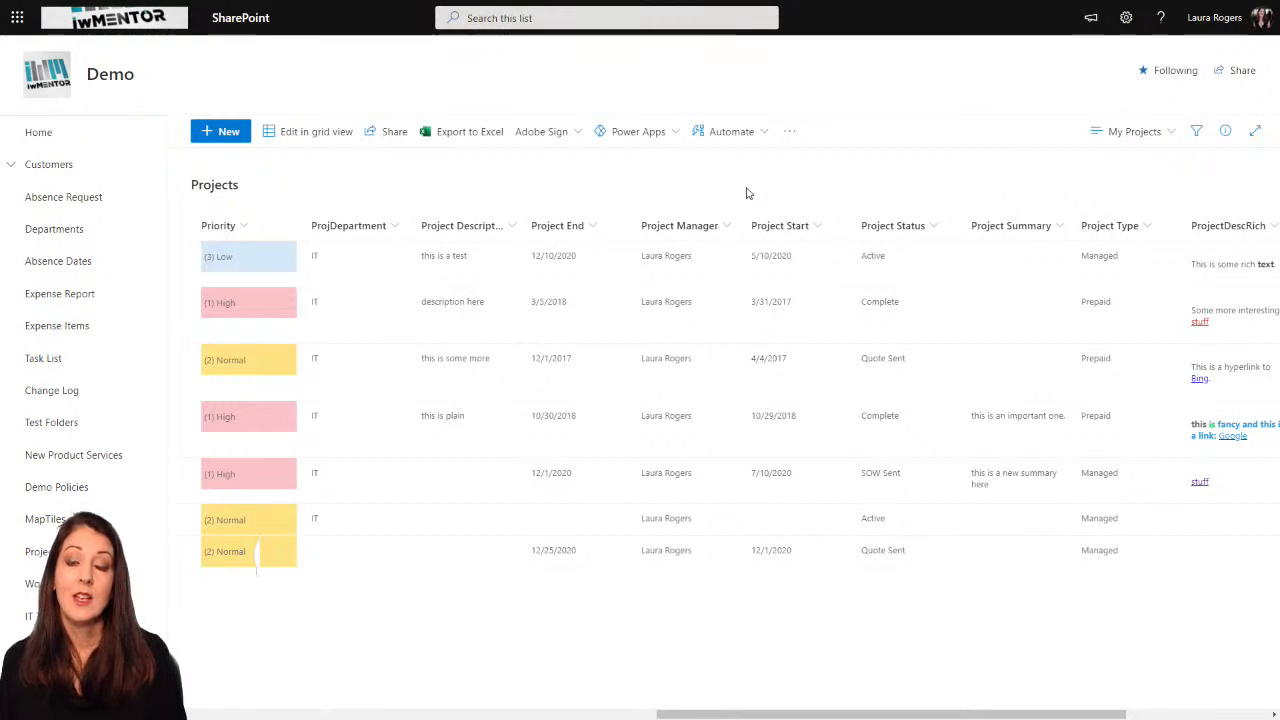
pyautogui.click(1133, 136)
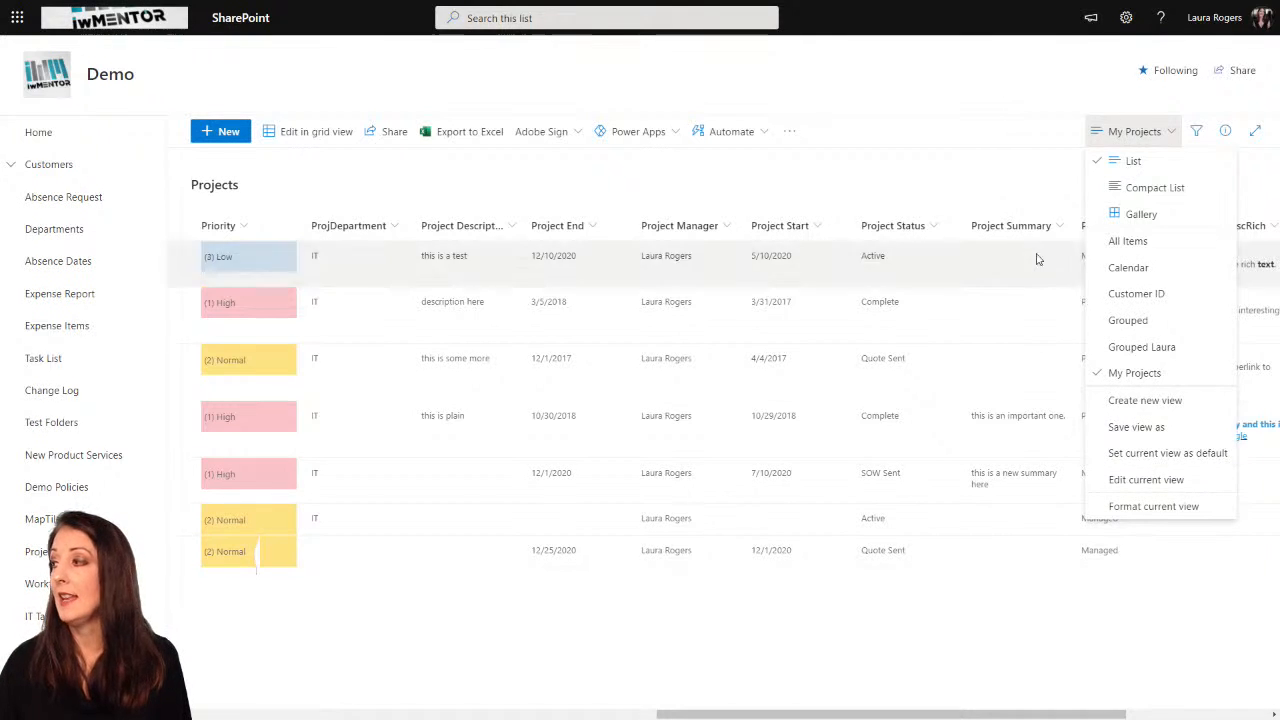
pyautogui.click(1025, 171)
# Step: Open the list settings page of the Projects list
pyautogui.click(1127, 18)
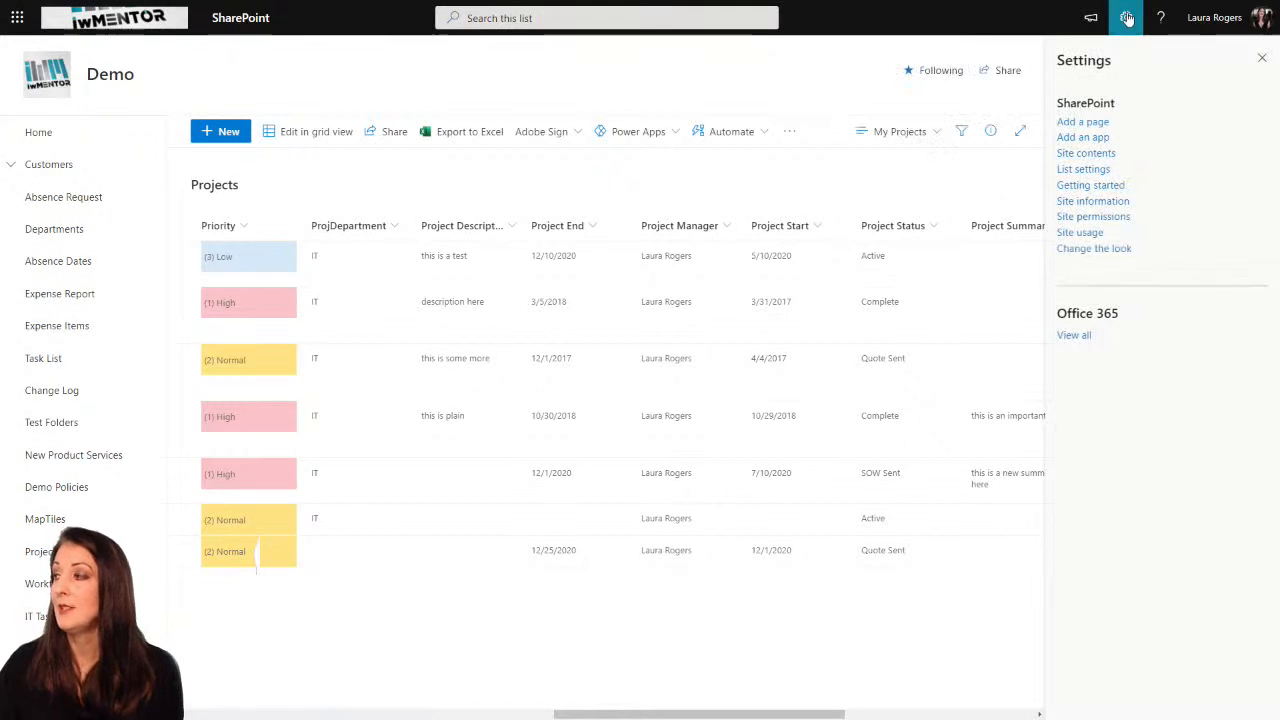
pyautogui.click(1071, 168)
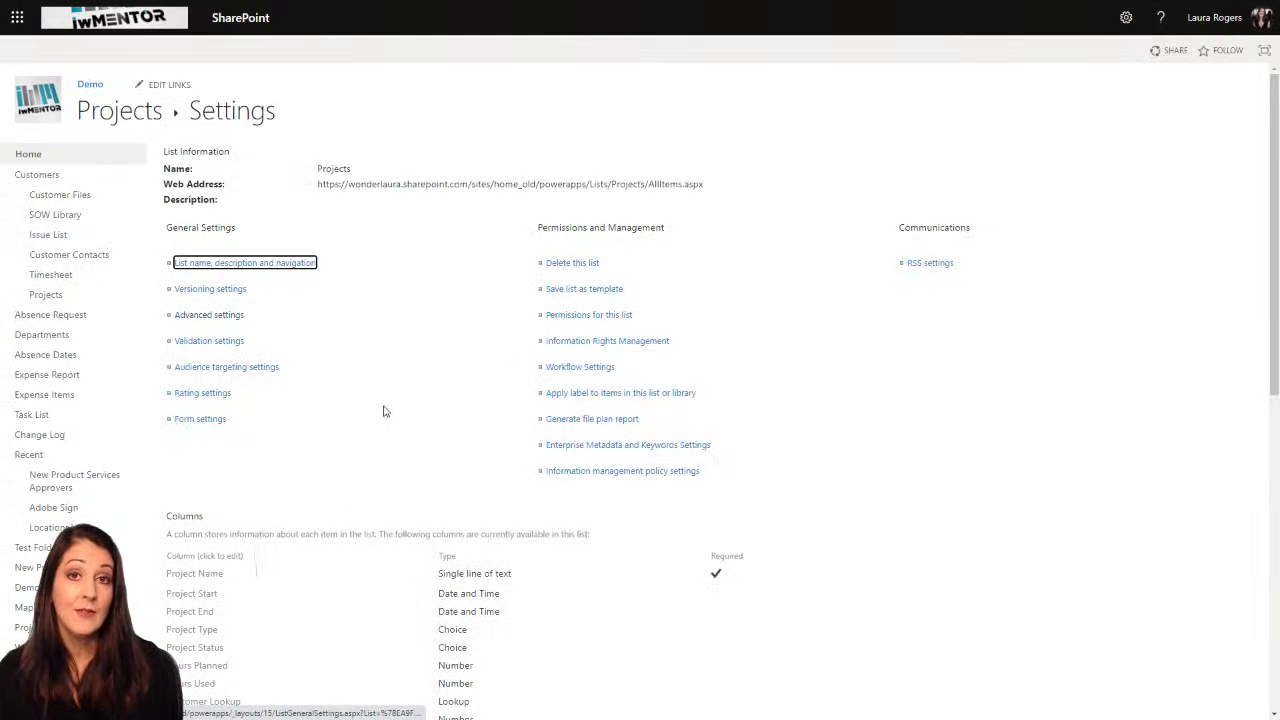
# Step: Open the My Projects view of the Projects list for editing from the list settings
pyautogui.scroll(-2, 390, 330)
pyautogui.scroll(-2, 365, 427)
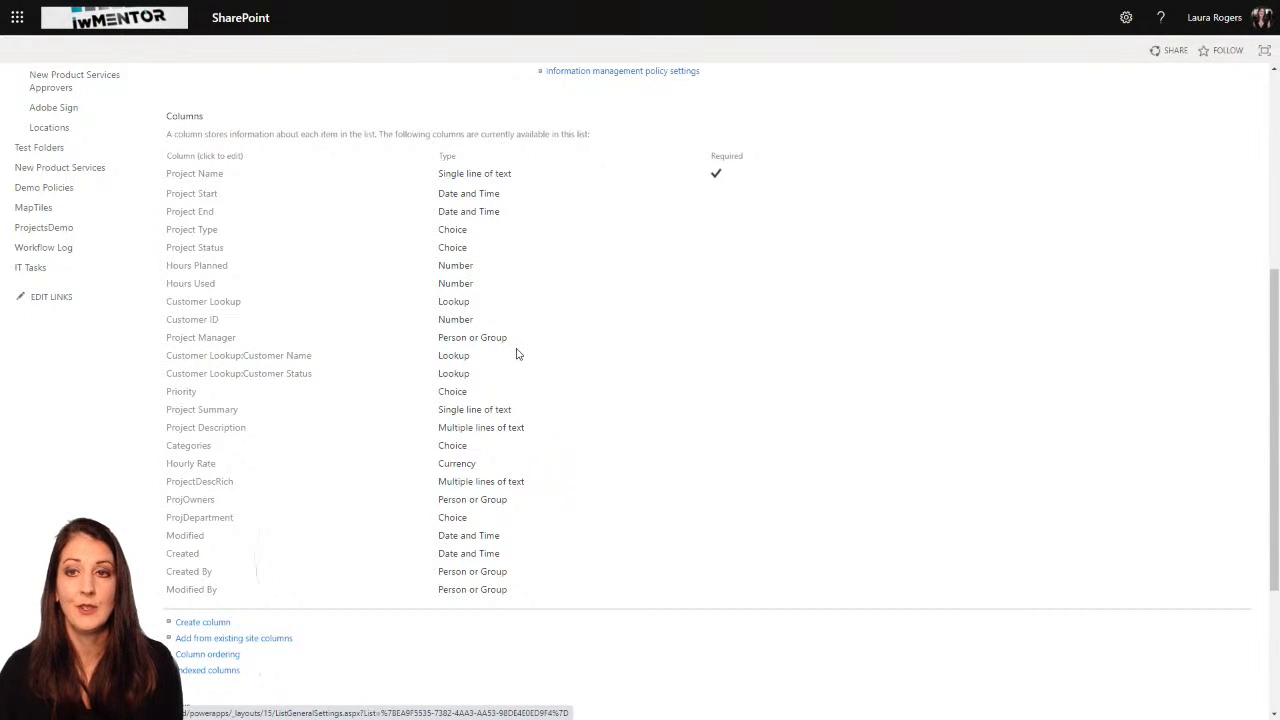
pyautogui.scroll(4, 591, 278)
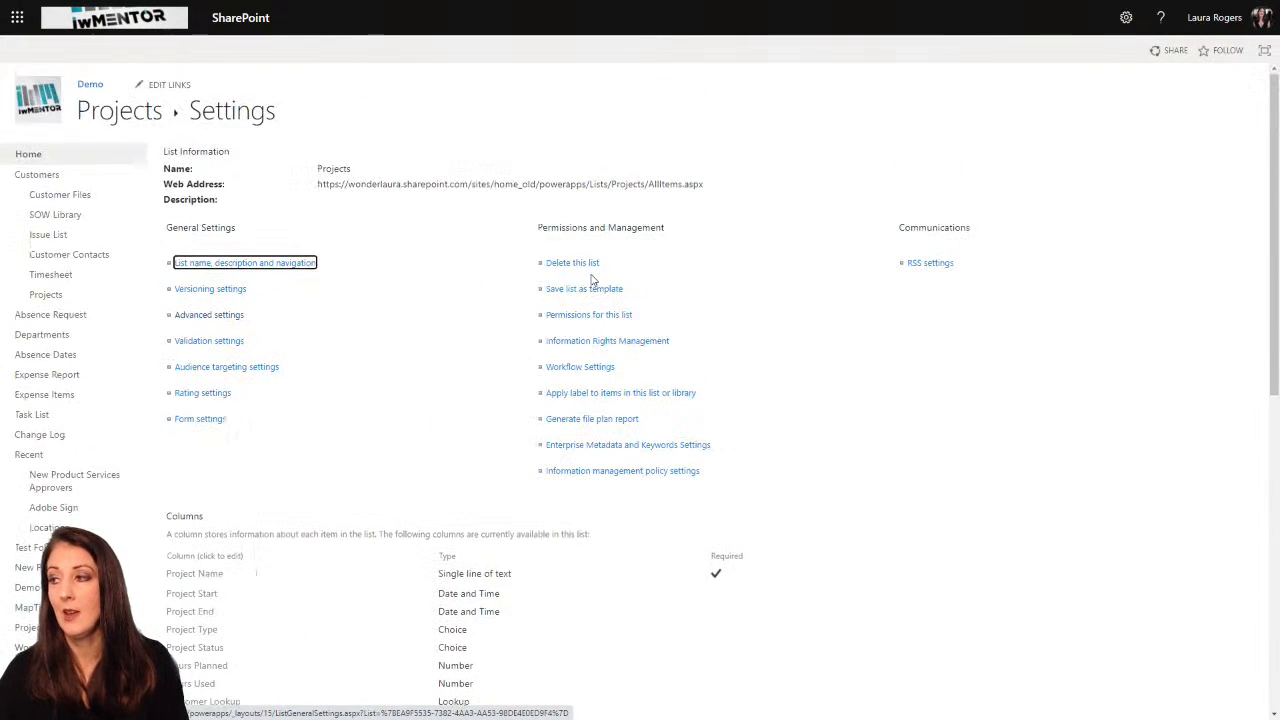
pyautogui.scroll(-8, 509, 318)
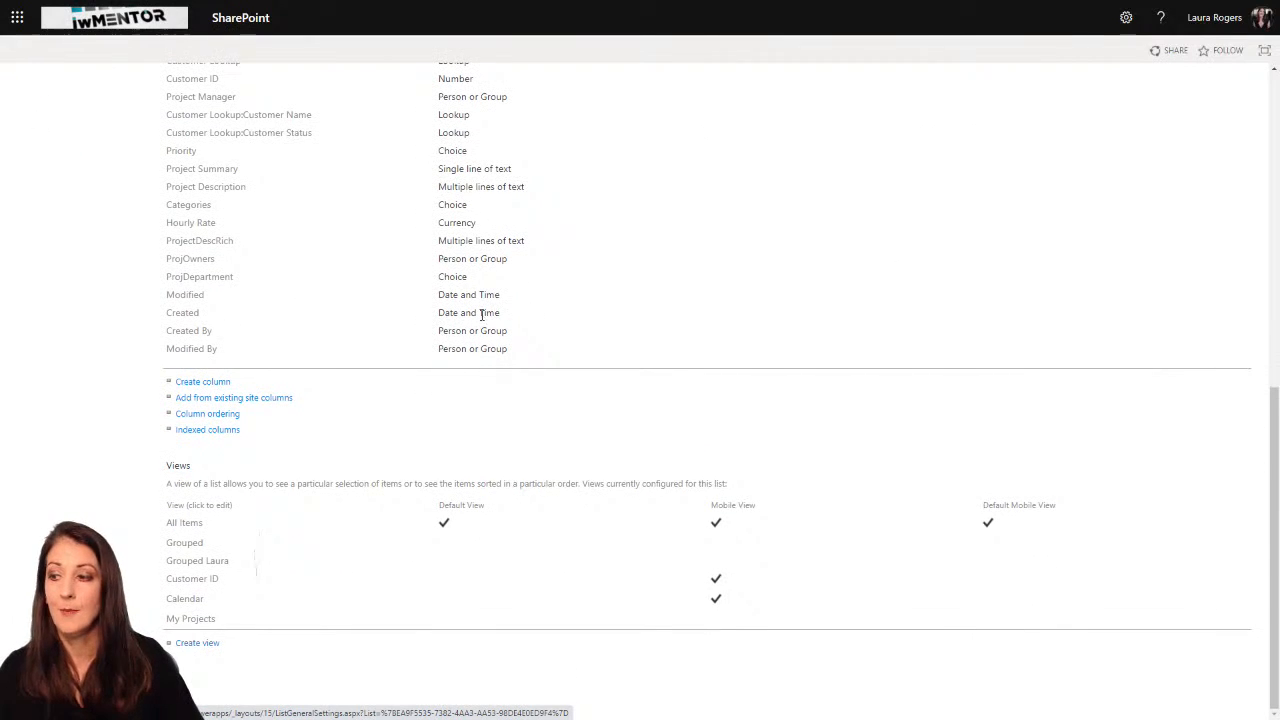
pyautogui.click(192, 618)
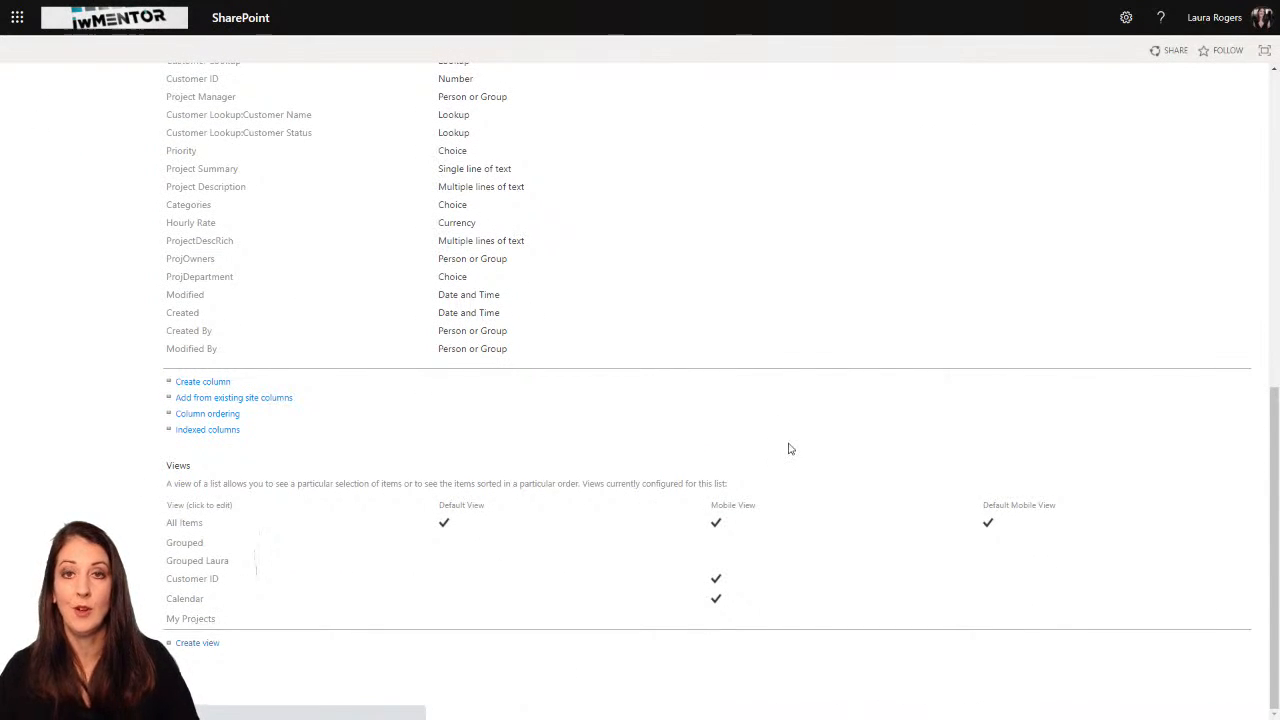
# Step: Add an Or condition to the view filter where ProjOwners is equal to [me], and save the view
pyautogui.scroll(-15, 700, 400)
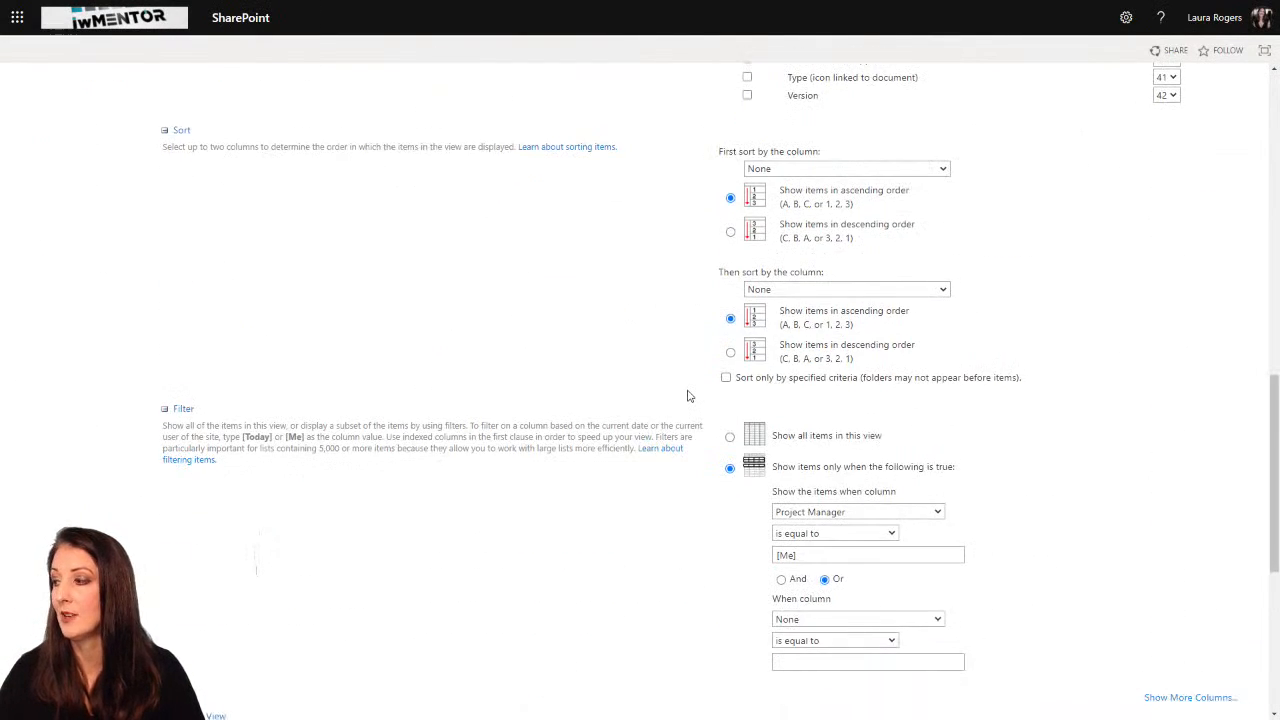
pyautogui.scroll(1, 699, 363)
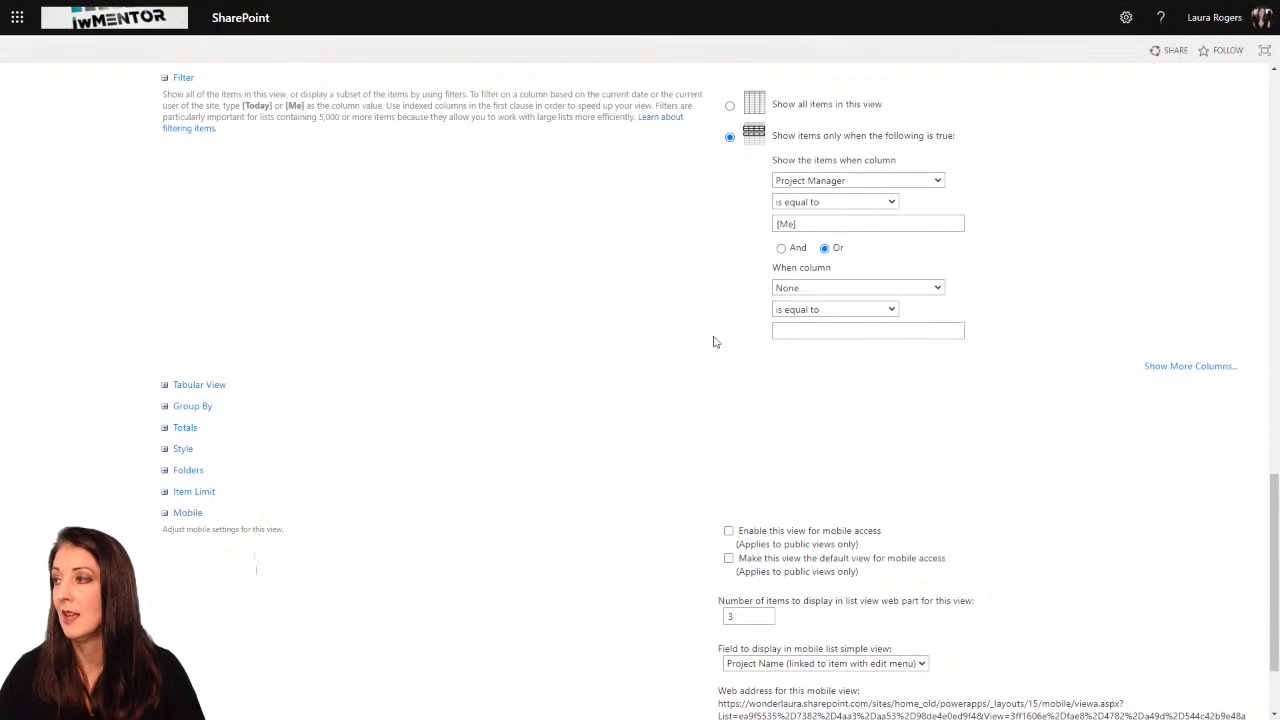
pyautogui.click(805, 289)
pyautogui.scroll(-8, 840, 381)
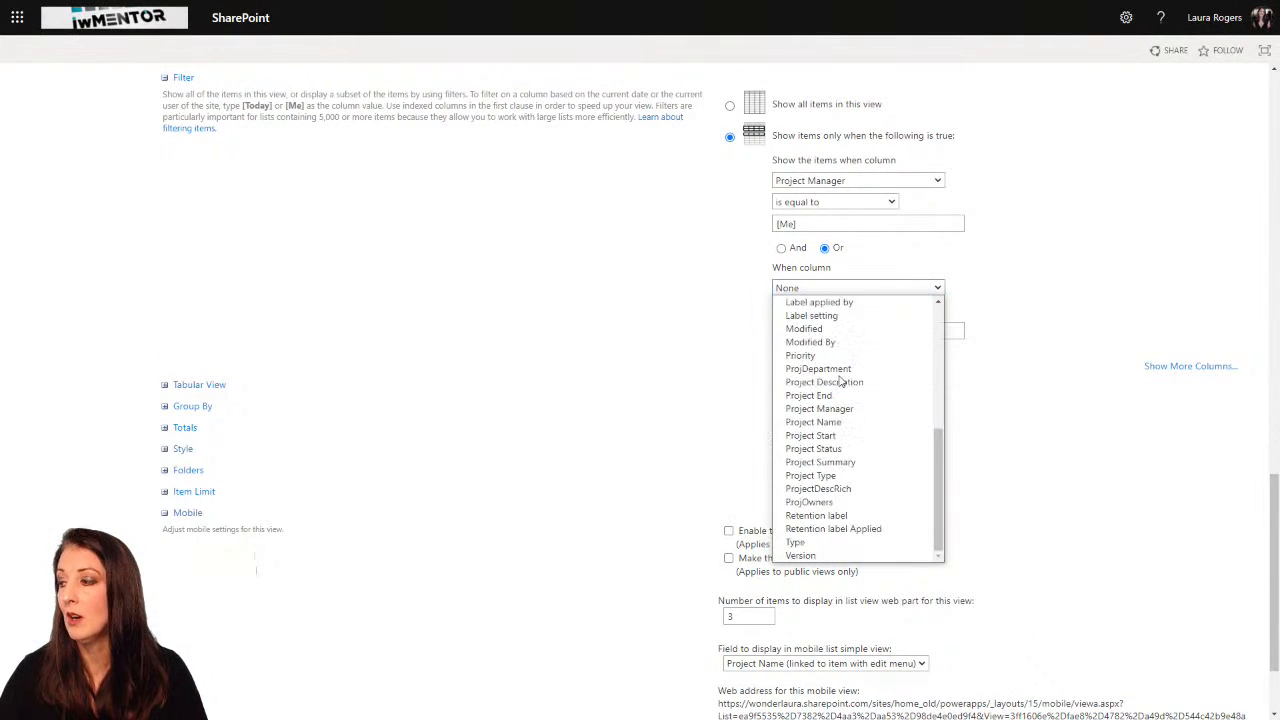
pyautogui.click(843, 502)
pyautogui.click(823, 330)
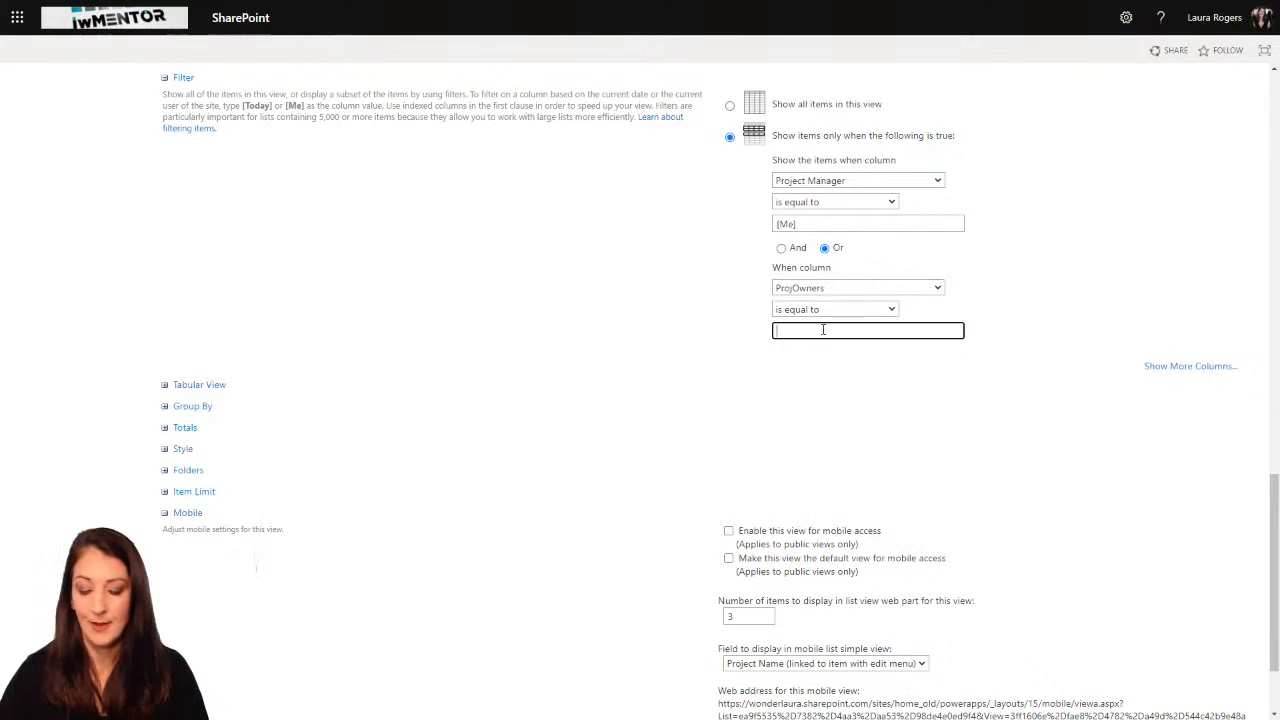
pyautogui.write('[me]')
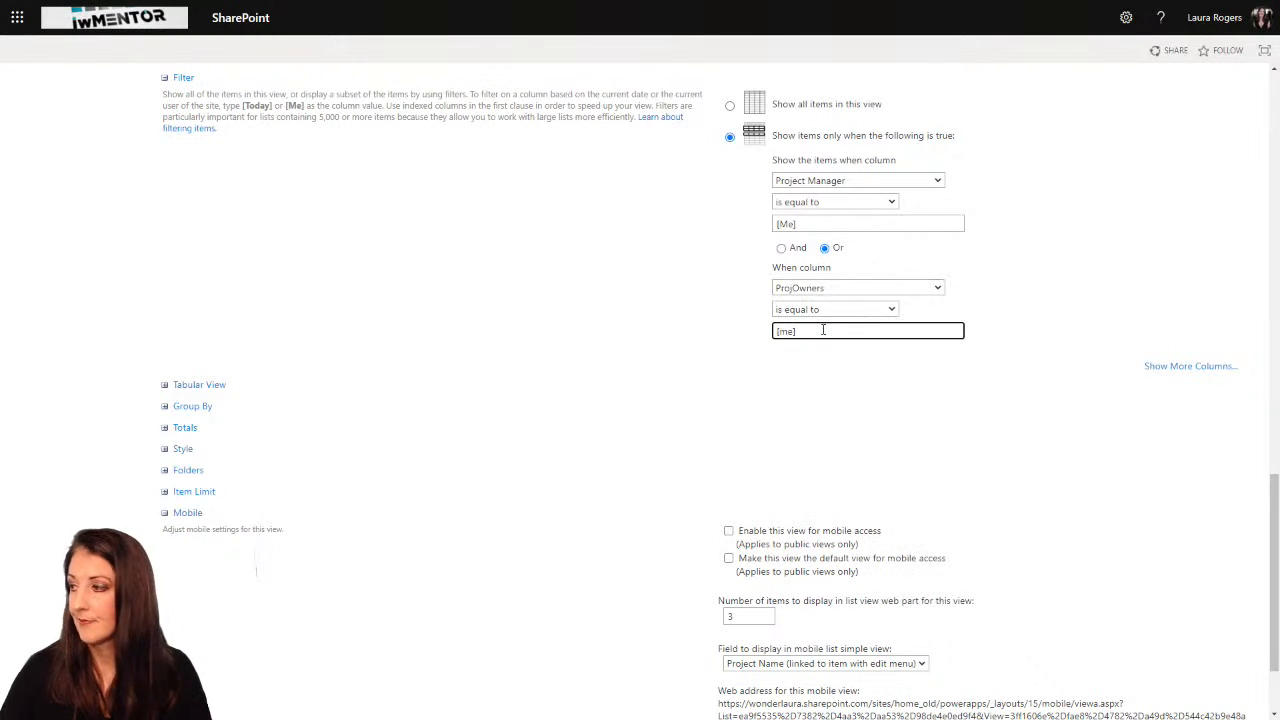
pyautogui.scroll(-3, 537, 334)
pyautogui.click(1160, 637)
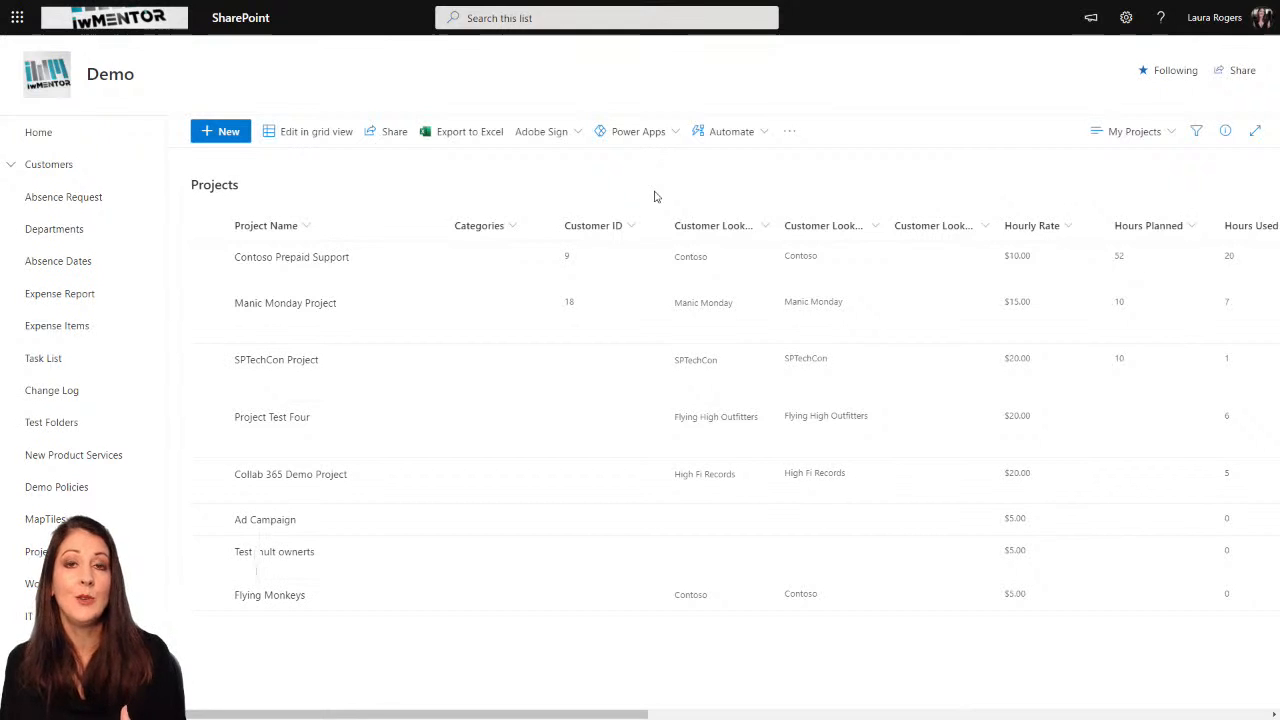
# Step: Switch to the Contoso Projects app in Power Apps Studio
pyautogui.click(1120, 132)
pyautogui.click(987, 183)
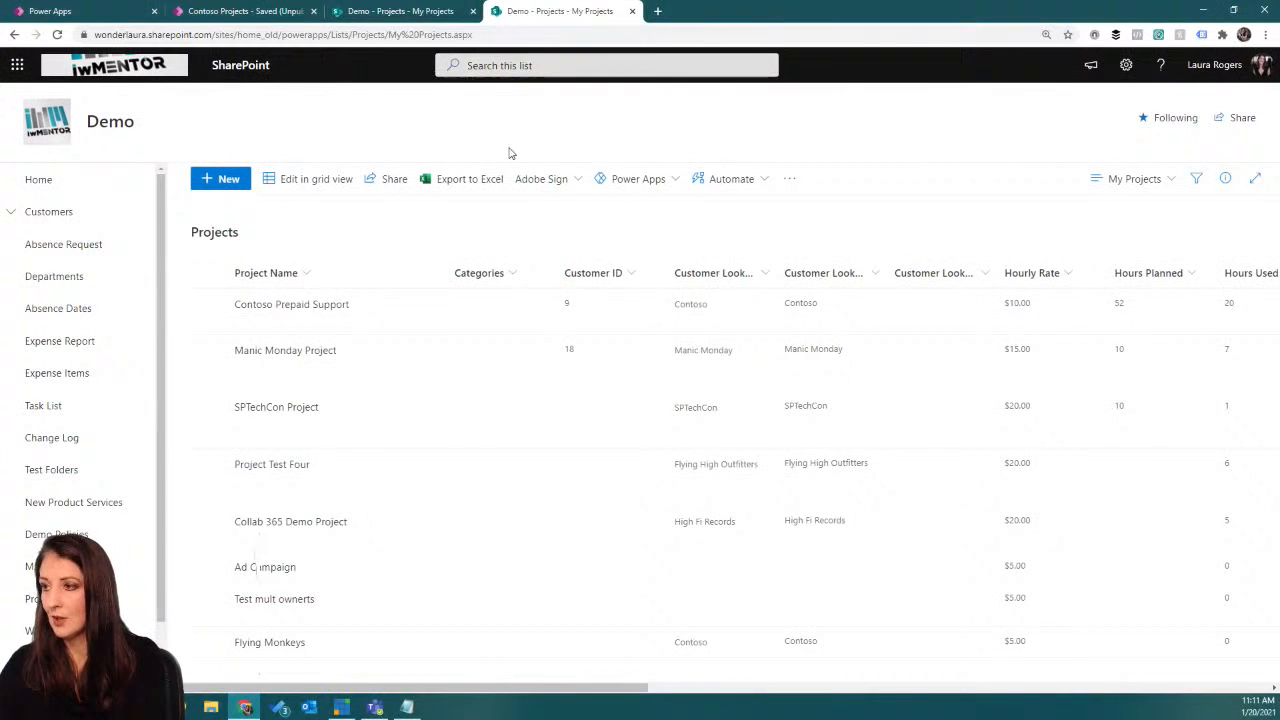
pyautogui.click(280, 20)
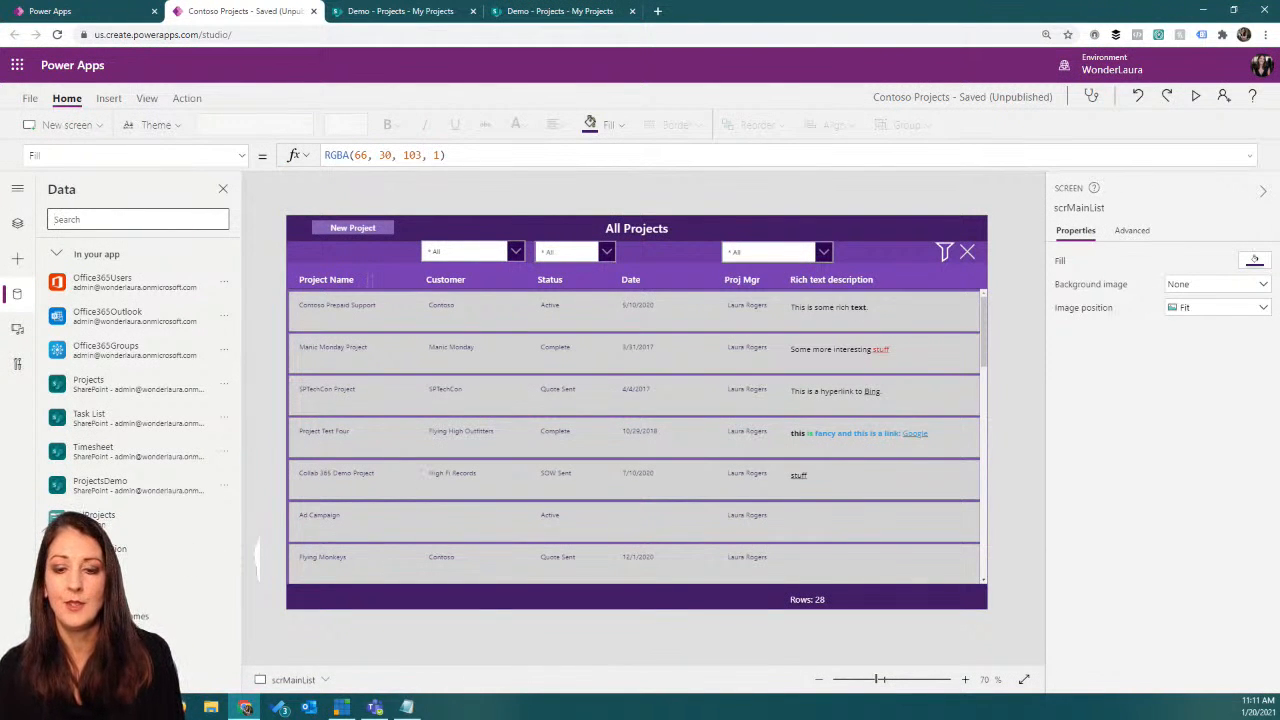
pyautogui.click(374, 707)
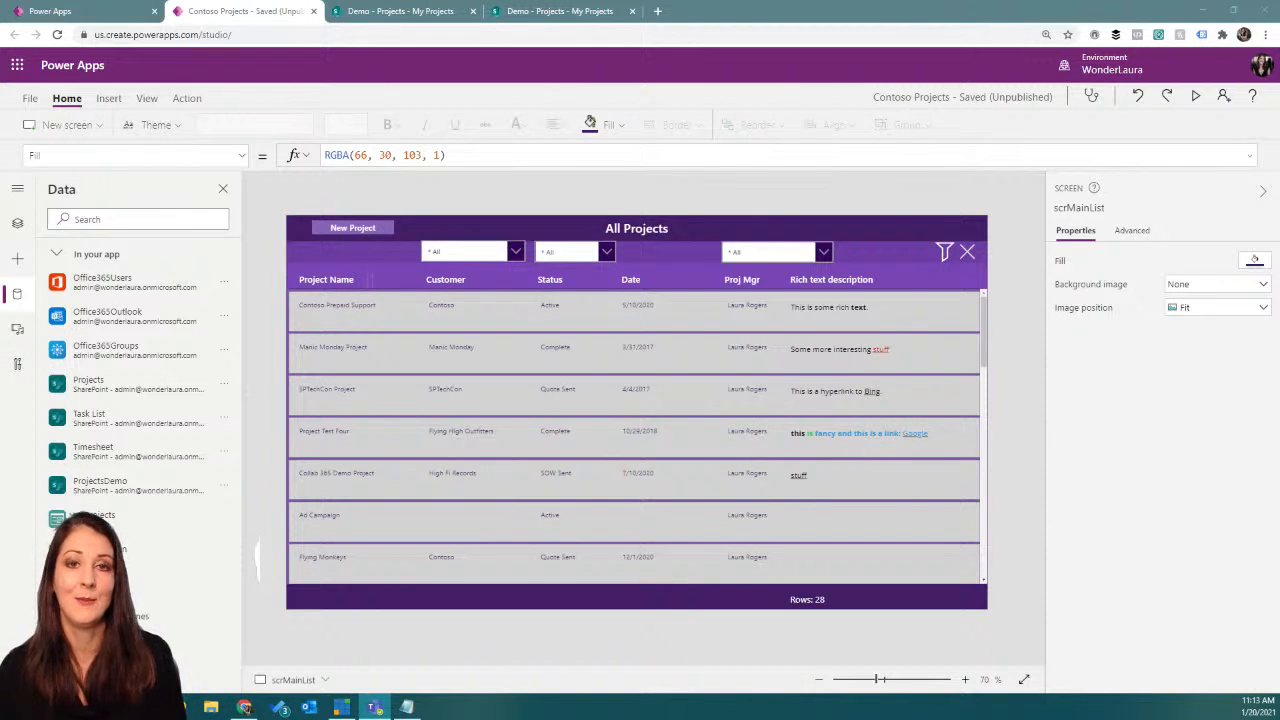
pyautogui.hotkey('alt', 'Tab')
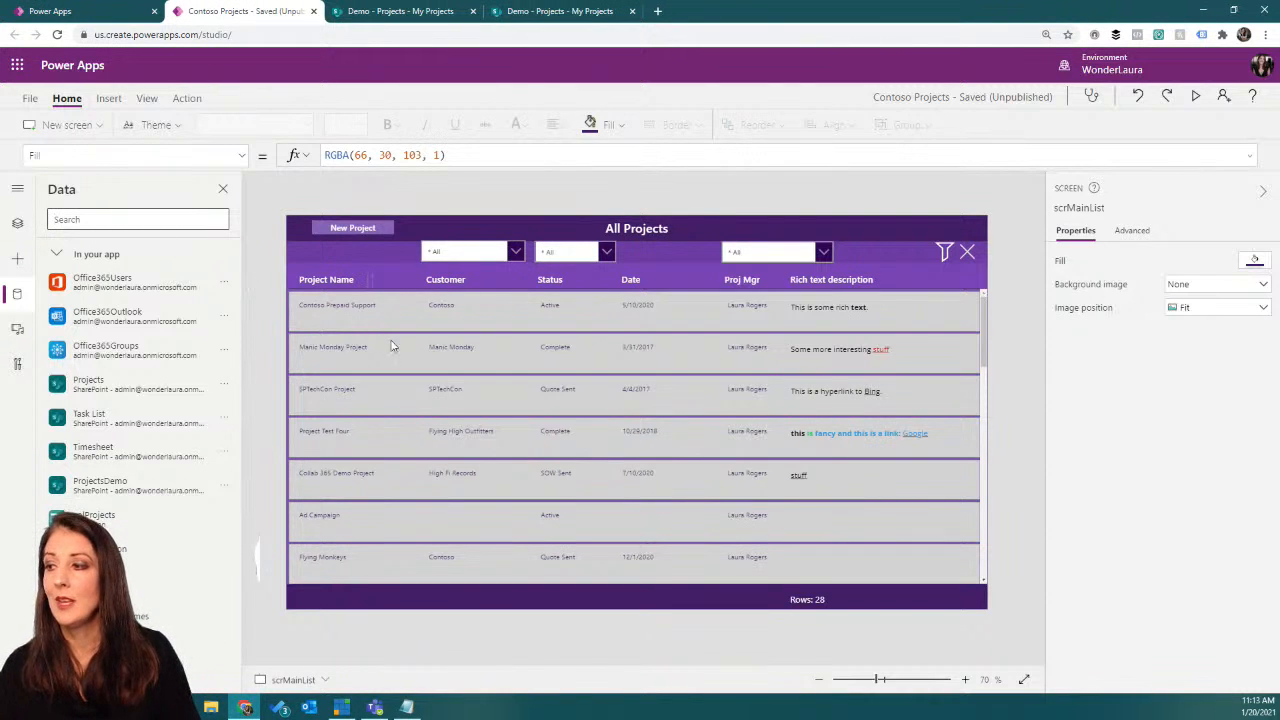
# Step: Examine the Items formula of the project gallery on scrMainList and the app's connected data sources
pyautogui.click(17, 223)
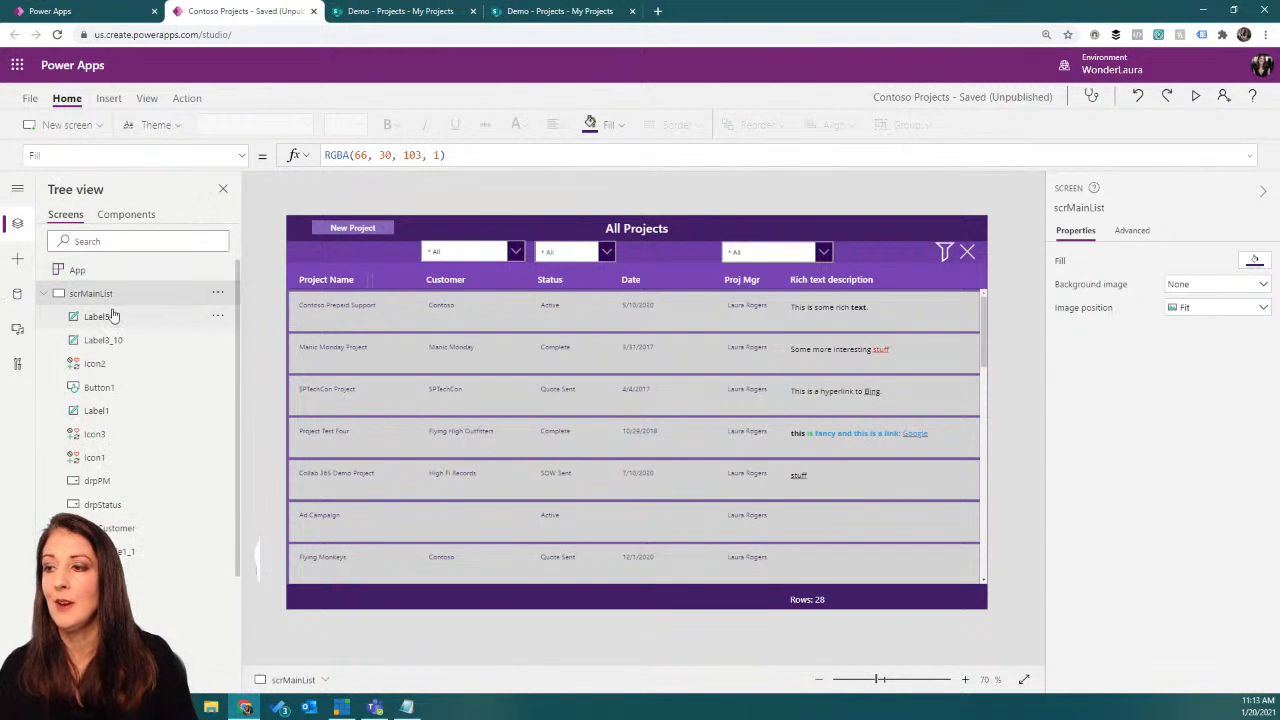
pyautogui.click(42, 293)
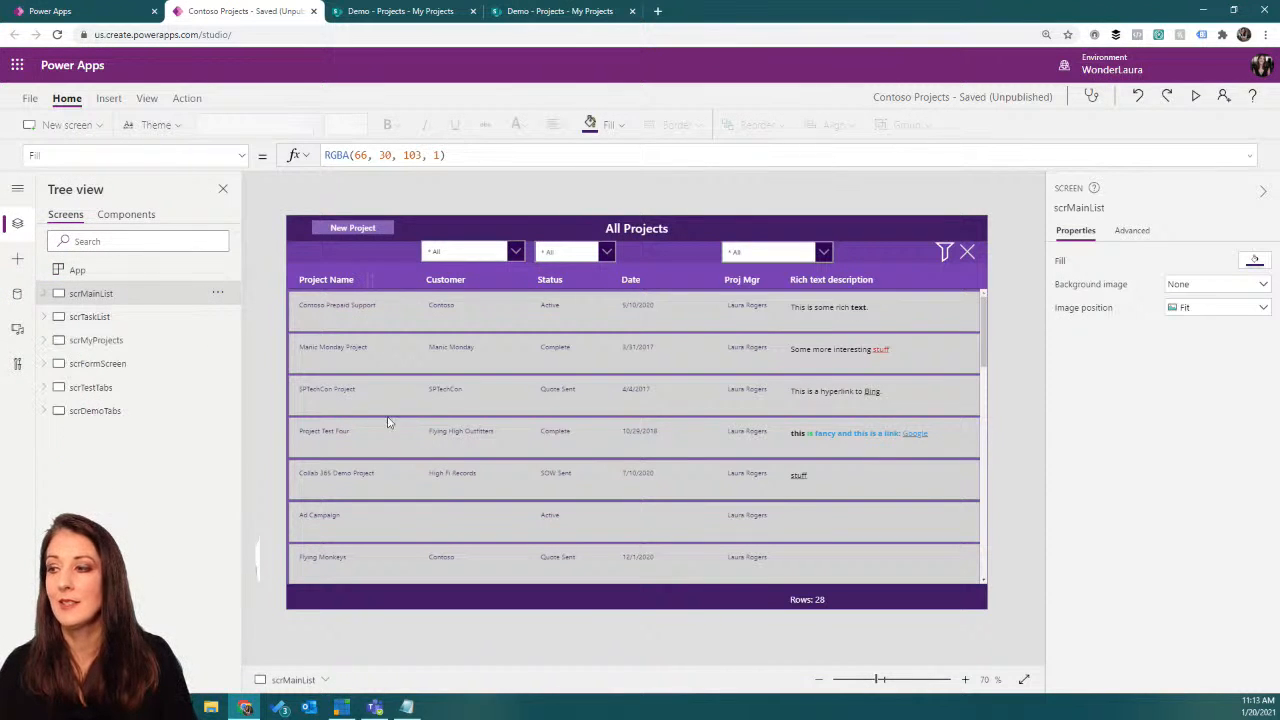
pyautogui.click(499, 460)
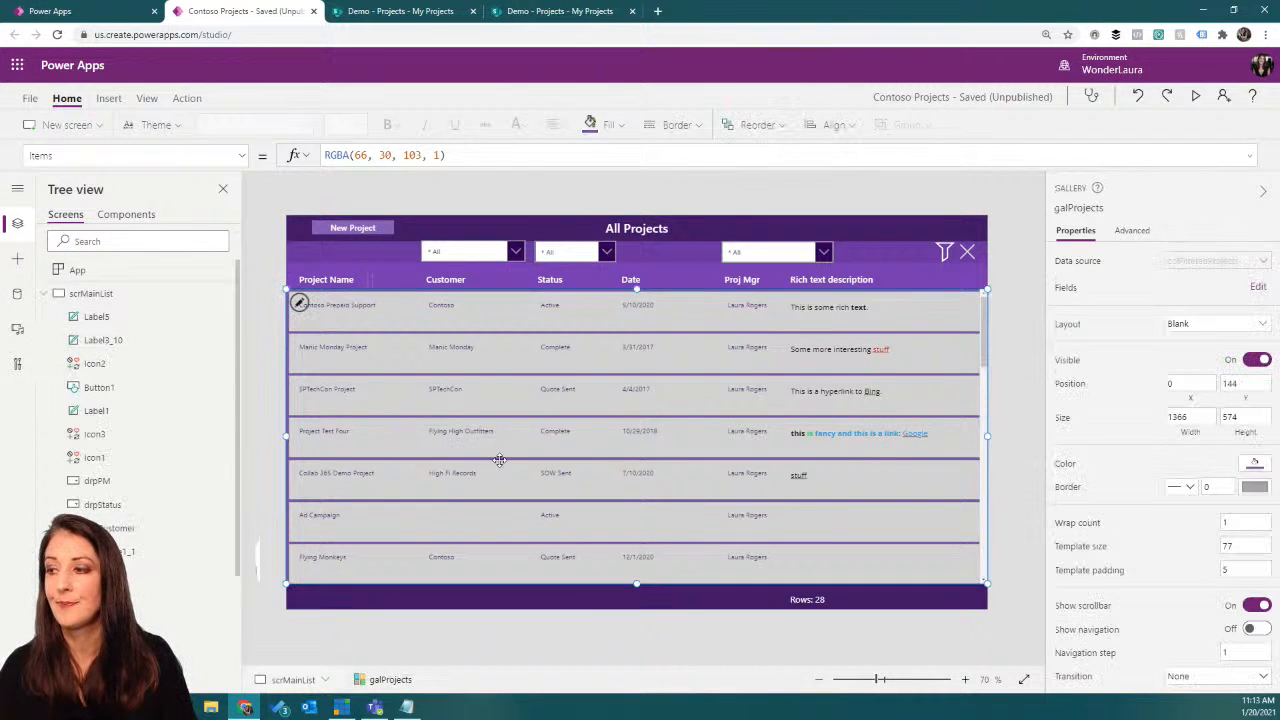
pyautogui.click(17, 293)
pyautogui.moveTo(136, 390)
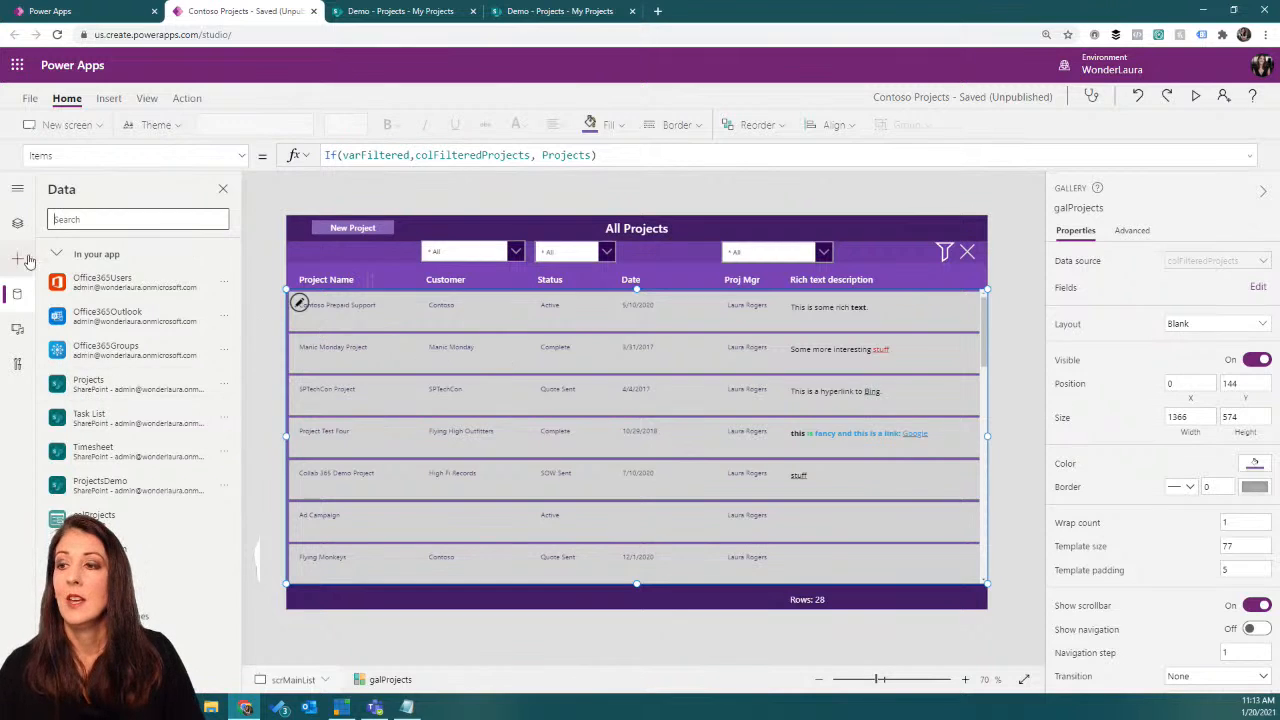
# Step: Open the scrMyProjects screen and select the whole Items formula of its project gallery
pyautogui.click(17, 223)
pyautogui.click(45, 293)
pyautogui.click(131, 345)
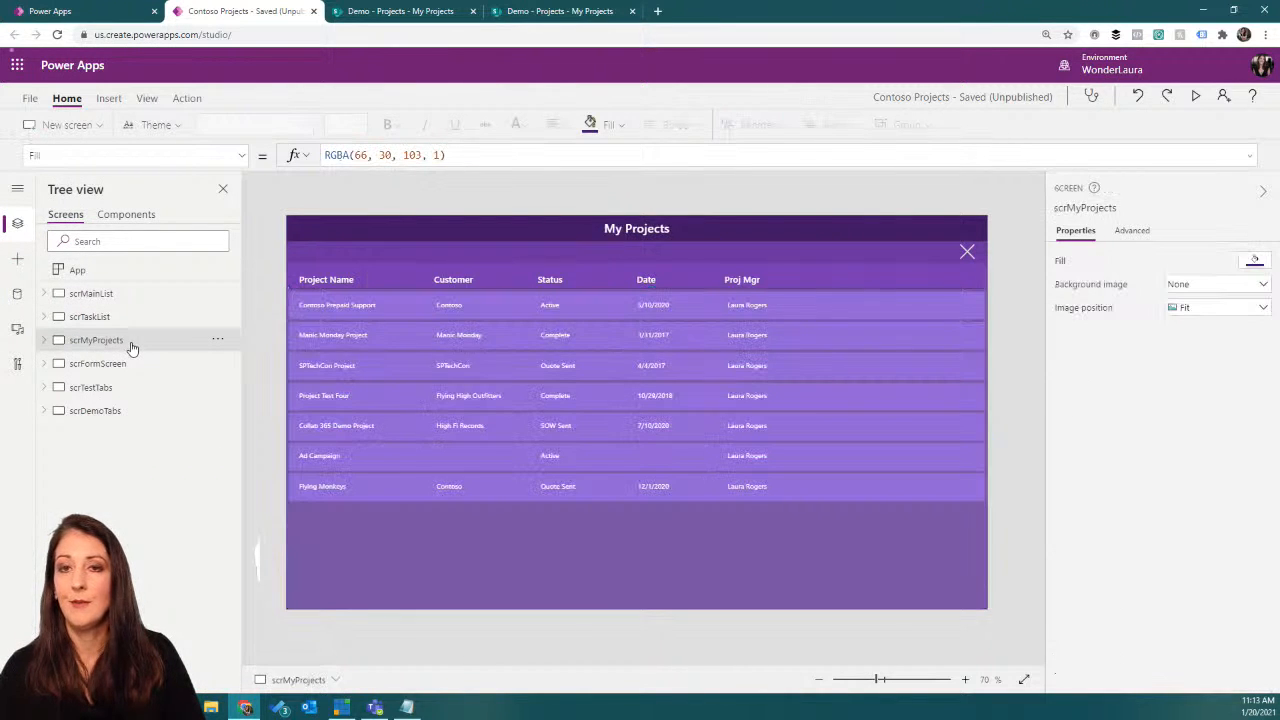
pyautogui.click(416, 383)
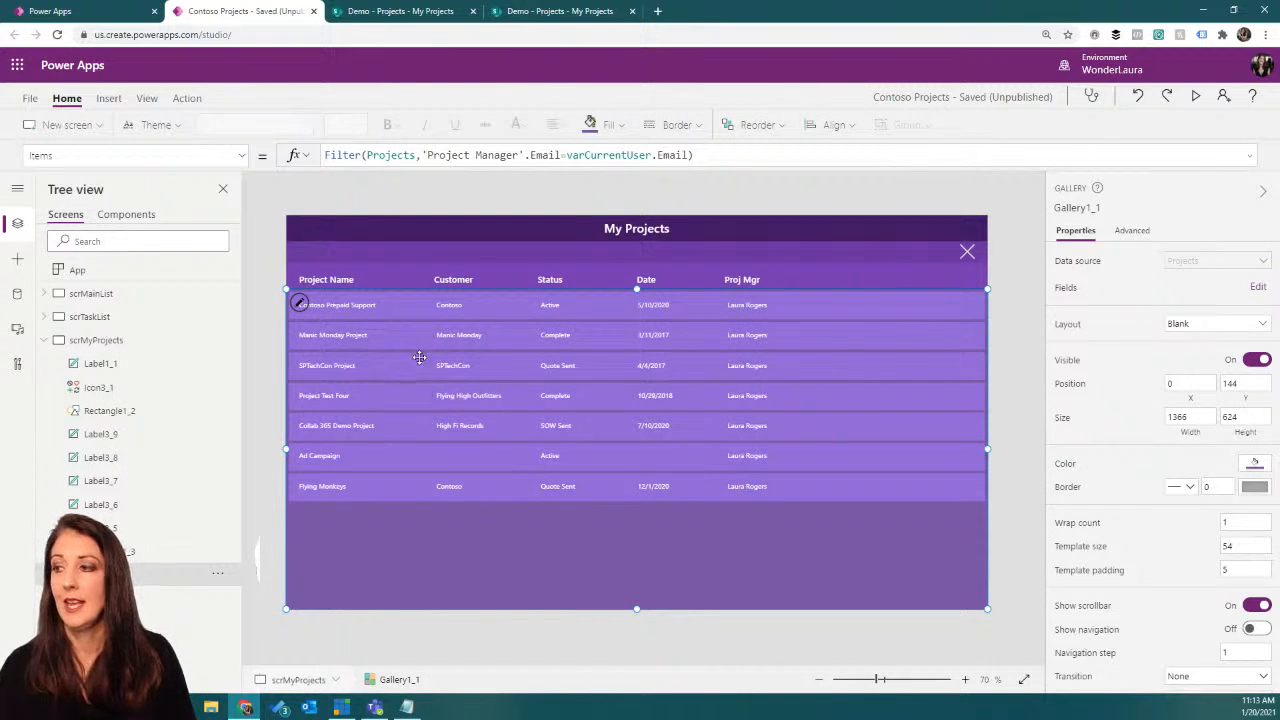
pyautogui.moveTo(698, 155); pyautogui.dragTo(306, 163)
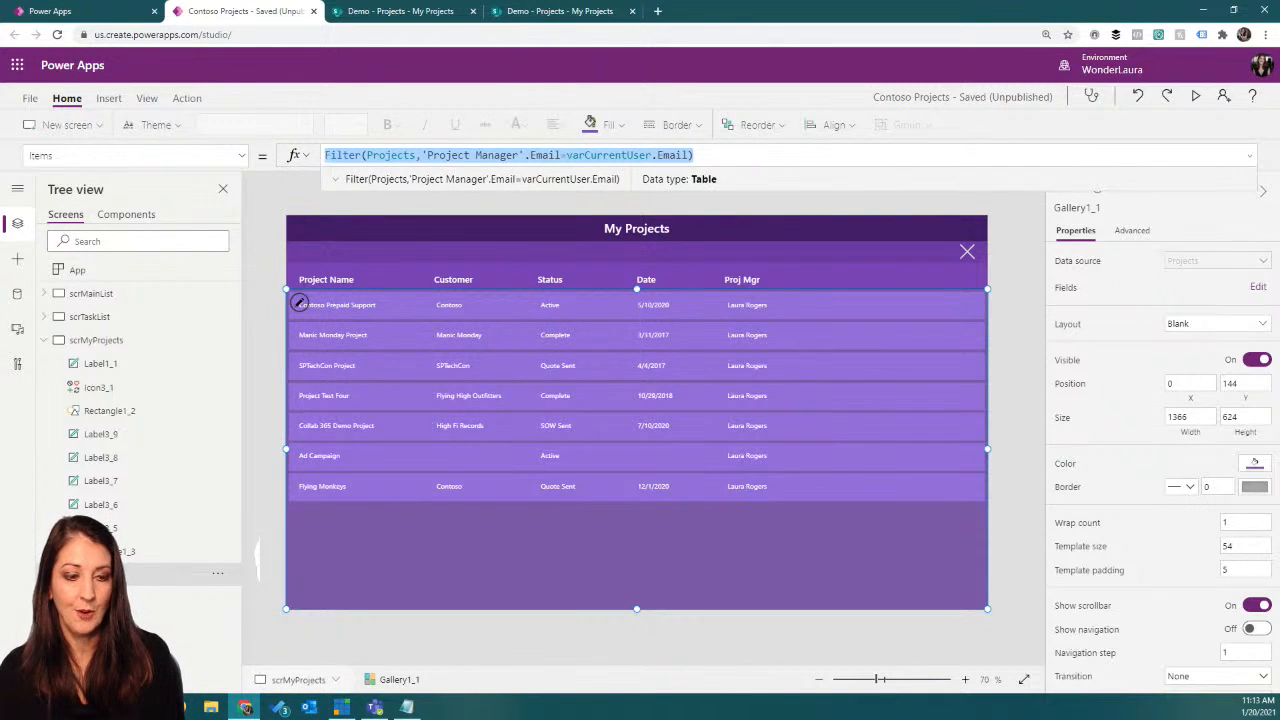
pyautogui.hotkey('alt', 'Tab')
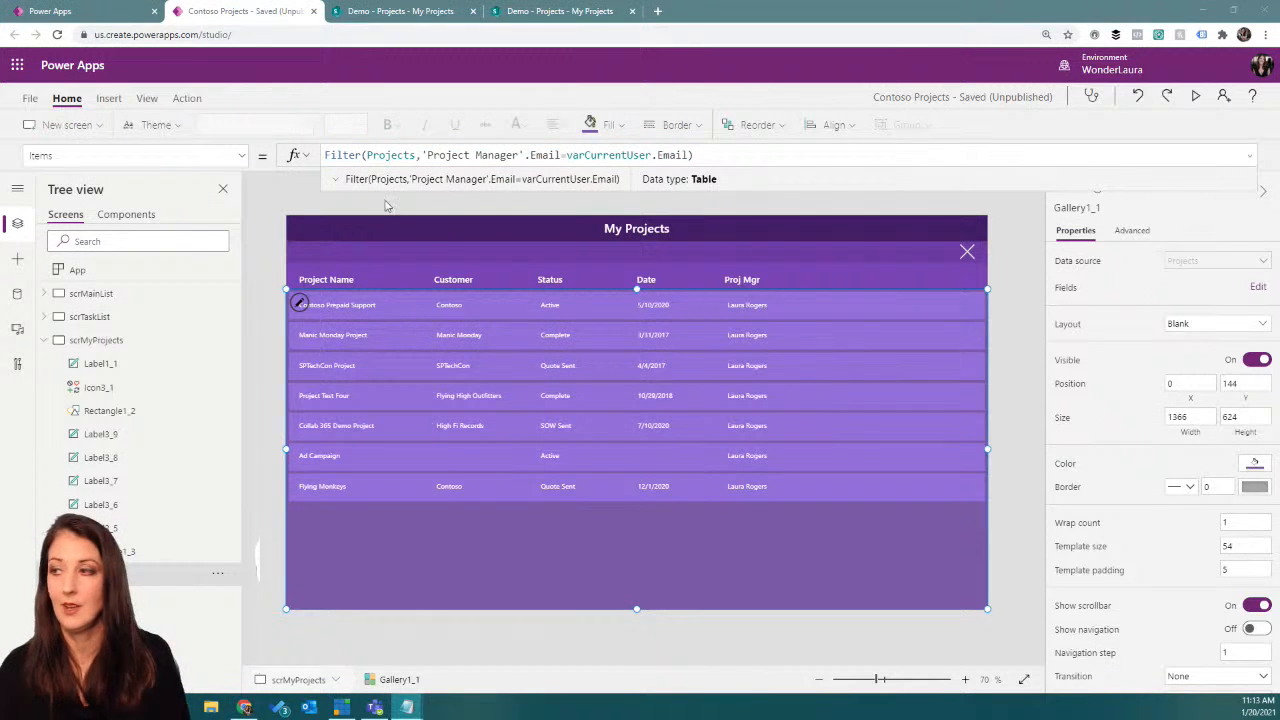
pyautogui.hotkey('alt', 'Tab')
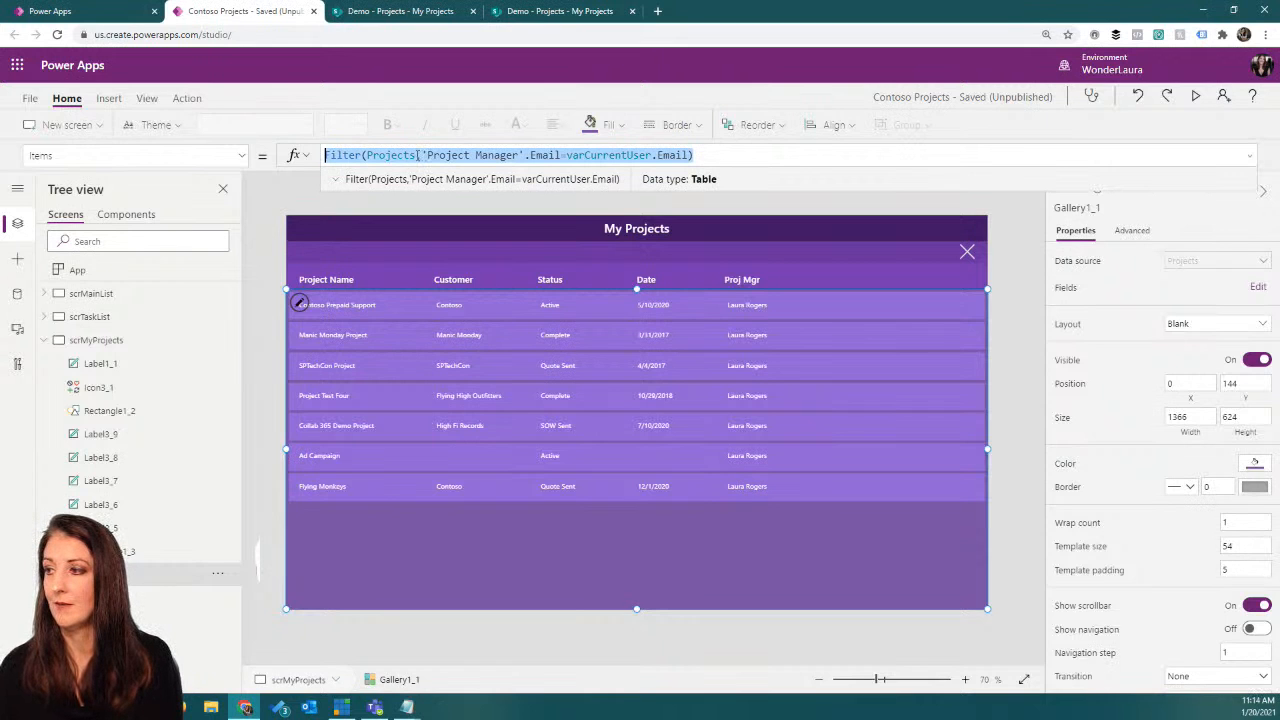
# Step: Strip the filter from the gallery's Items formula, leaving only the Projects data source
pyautogui.click(418, 155)
pyautogui.hotkey('shift', 'End')
pyautogui.press('BackSpace')
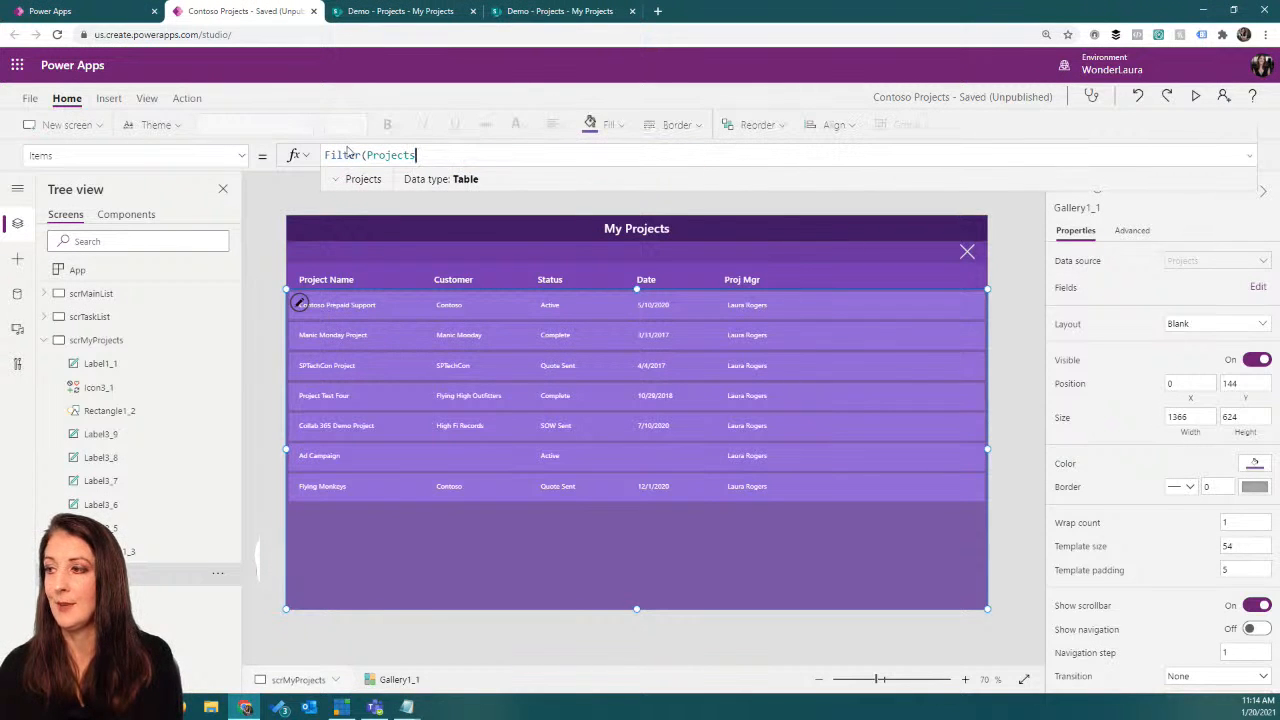
pyautogui.moveTo(366, 155); pyautogui.dragTo(322, 155)
pyautogui.press('BackSpace')
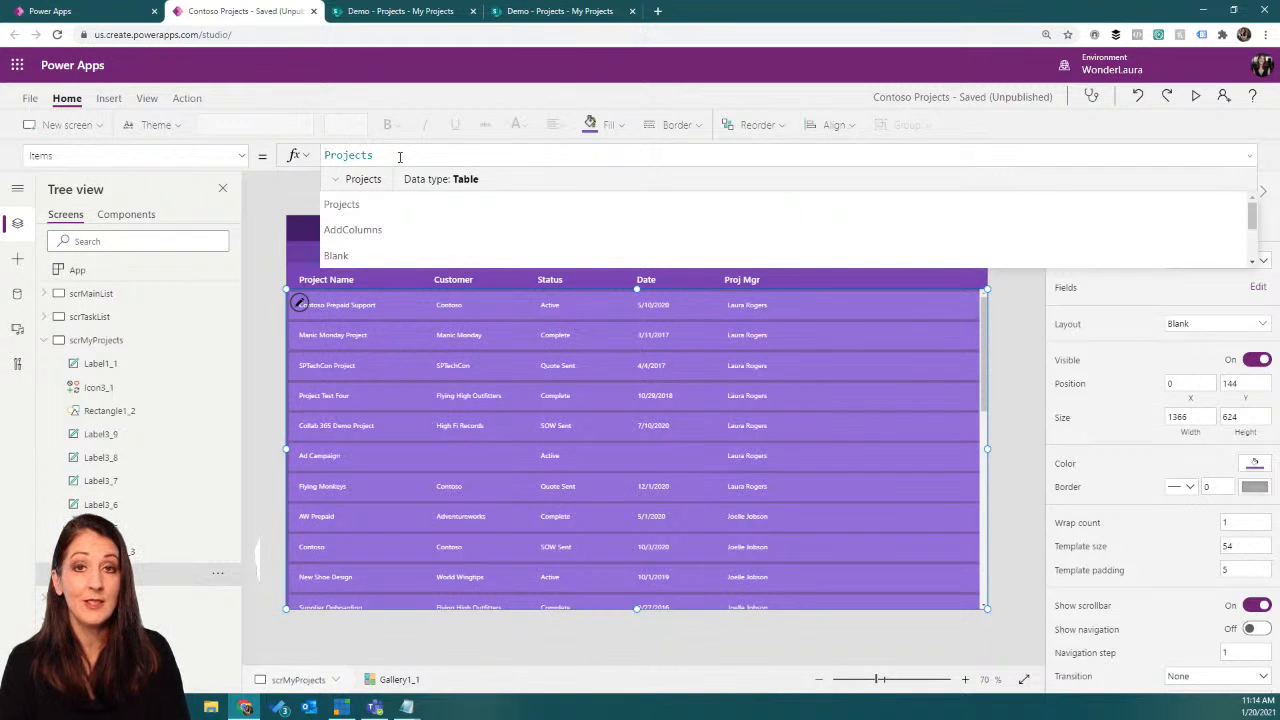
# Step: Begin a Filter function in the Items formula with Projects as its source, followed by a comma
pyautogui.write('Filter')
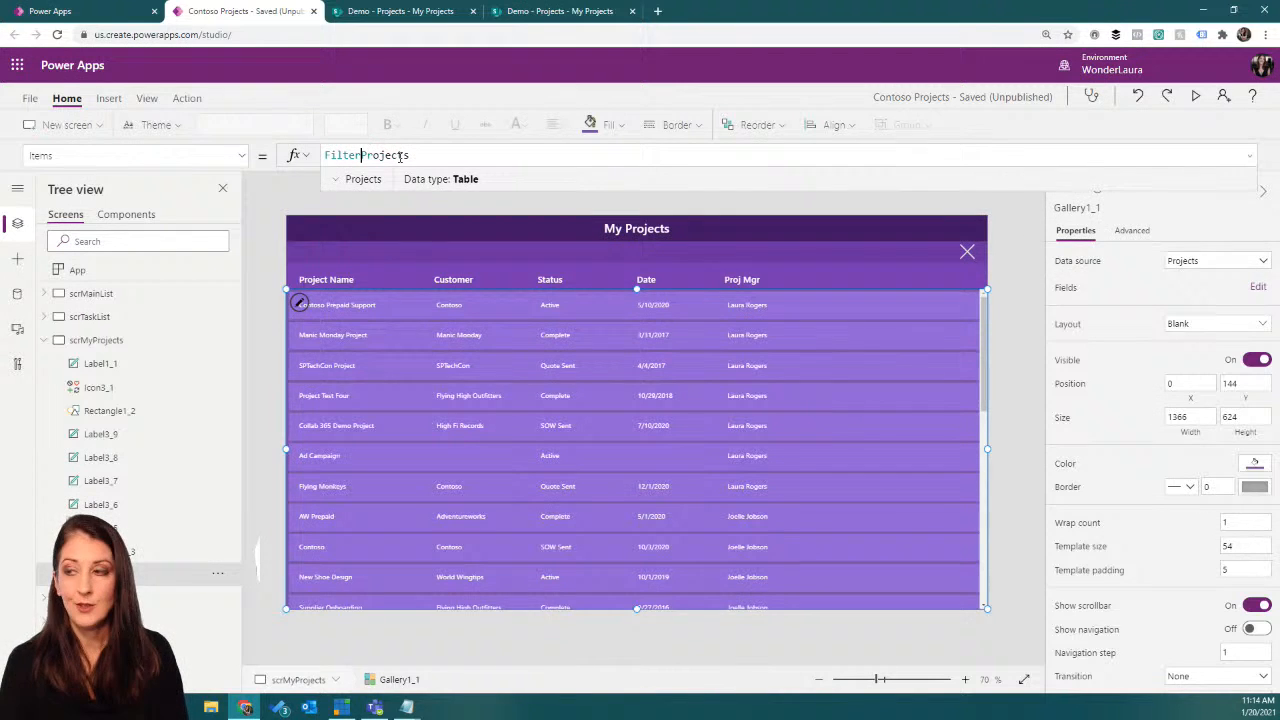
pyautogui.write('(')
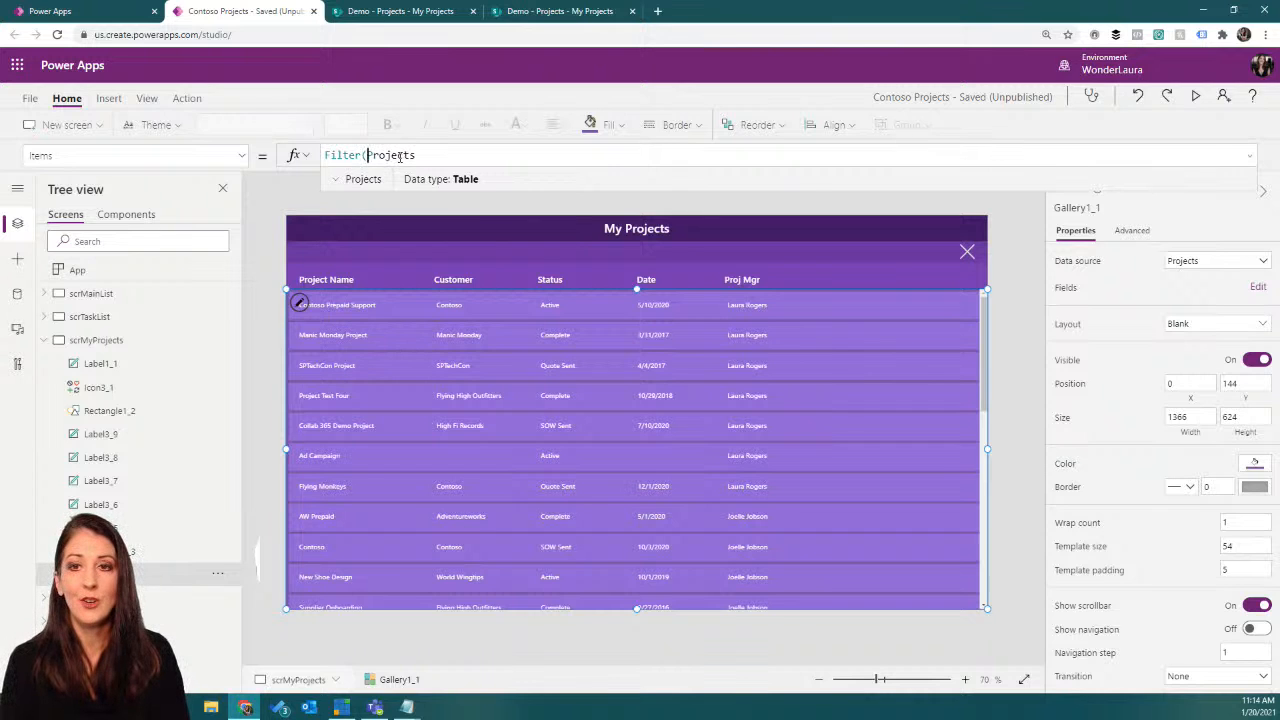
pyautogui.click(452, 154)
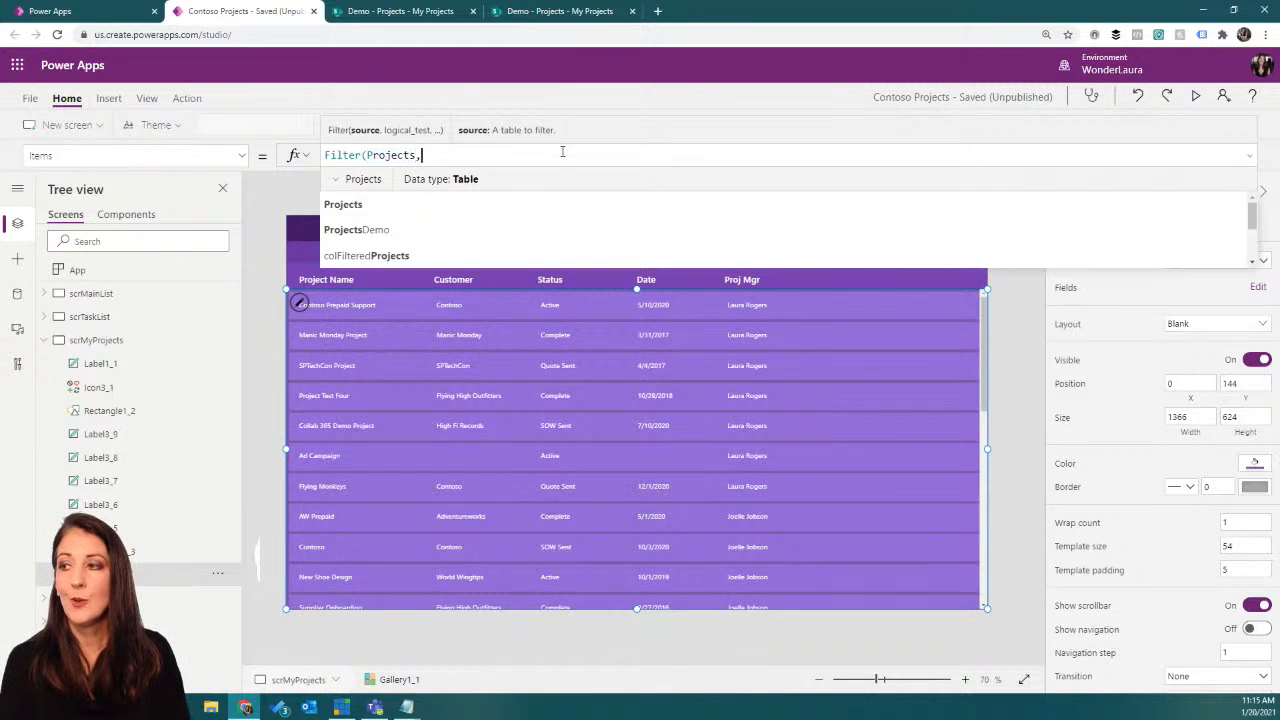
pyautogui.write(',')
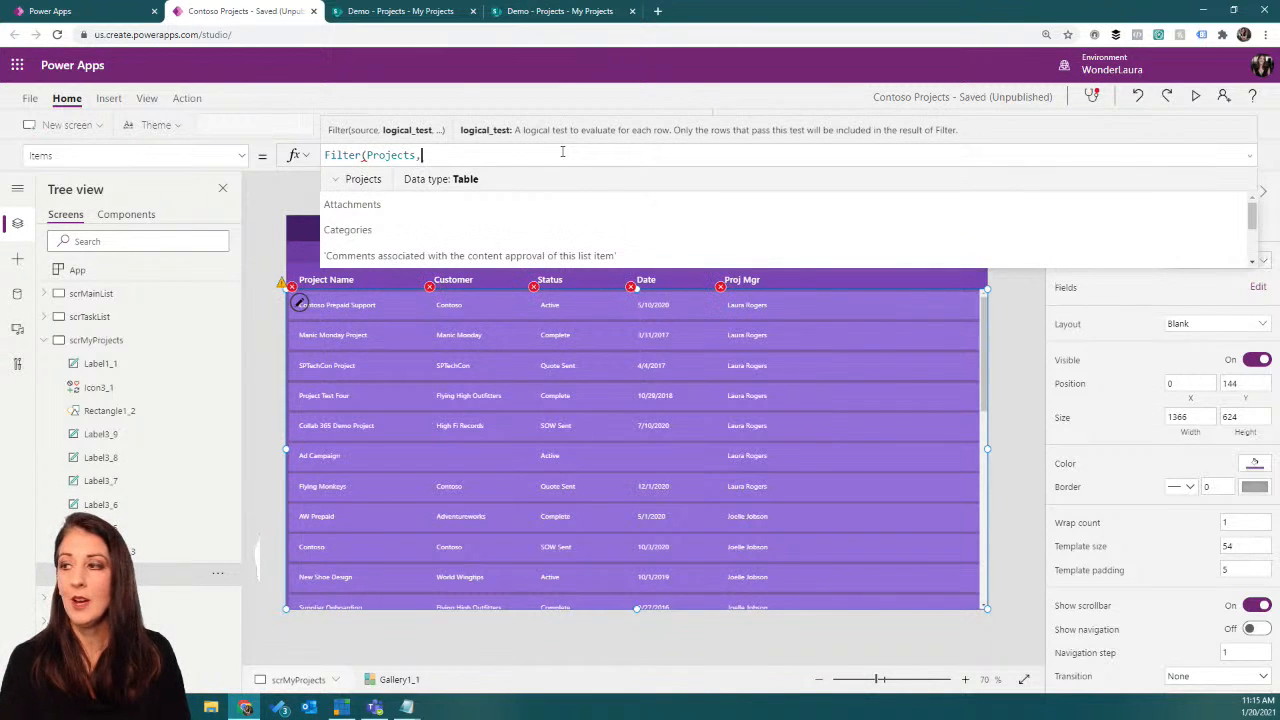
pyautogui.write('pr')
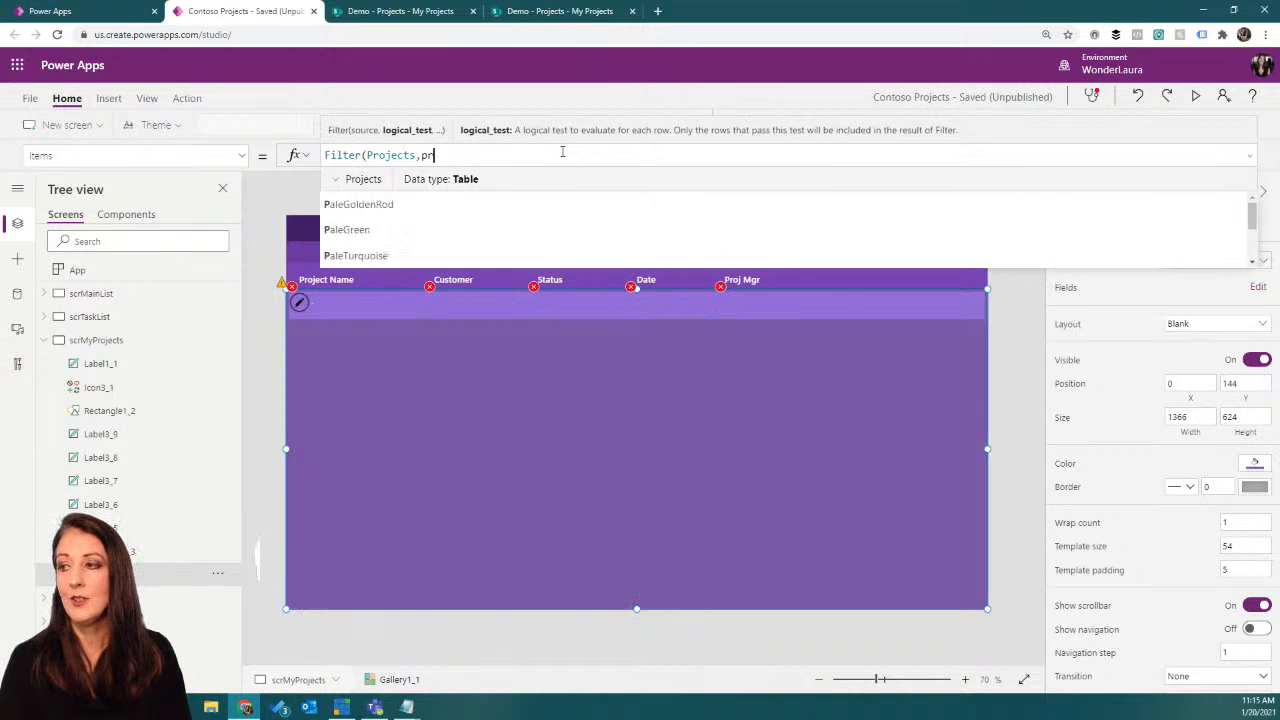
pyautogui.write('oj')
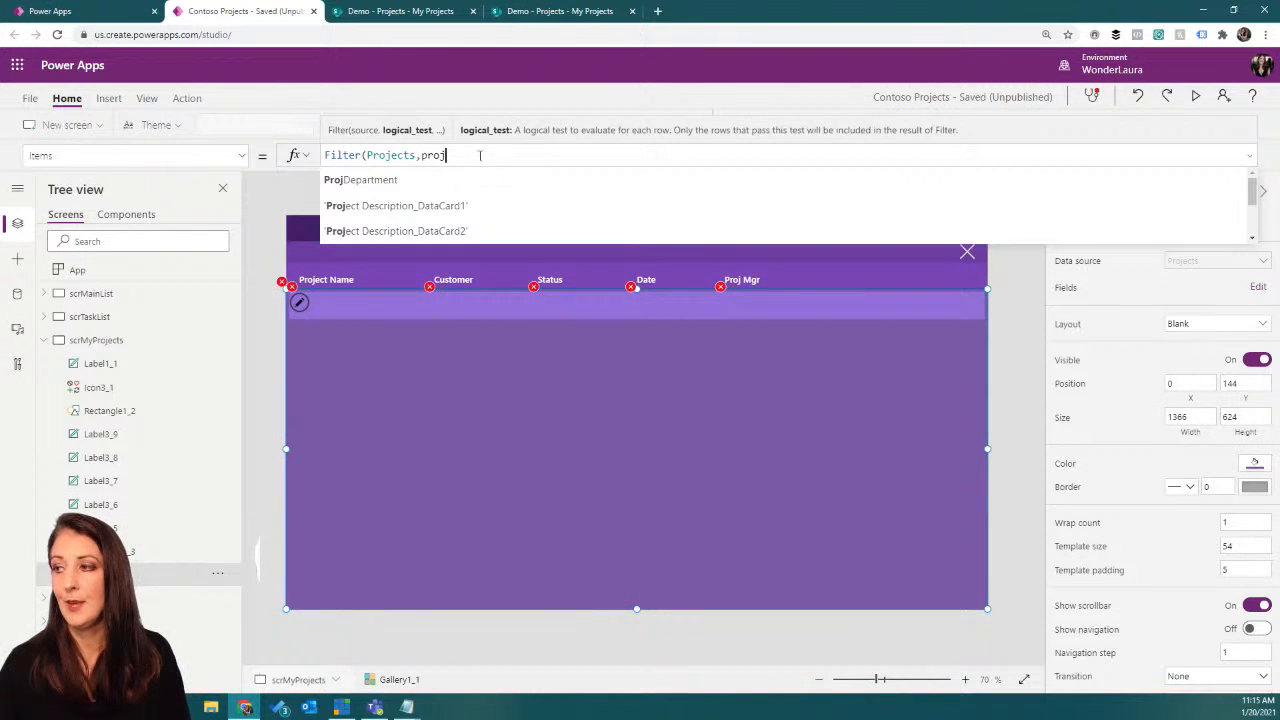
# Step: Add the Email property of the 'Project Manager' column as the field tested in the gallery's Filter formula
pyautogui.scroll(-3, 415, 207)
pyautogui.scroll(-6, 415, 207)
pyautogui.scroll(-4, 415, 207)
pyautogui.scroll(-5, 415, 207)
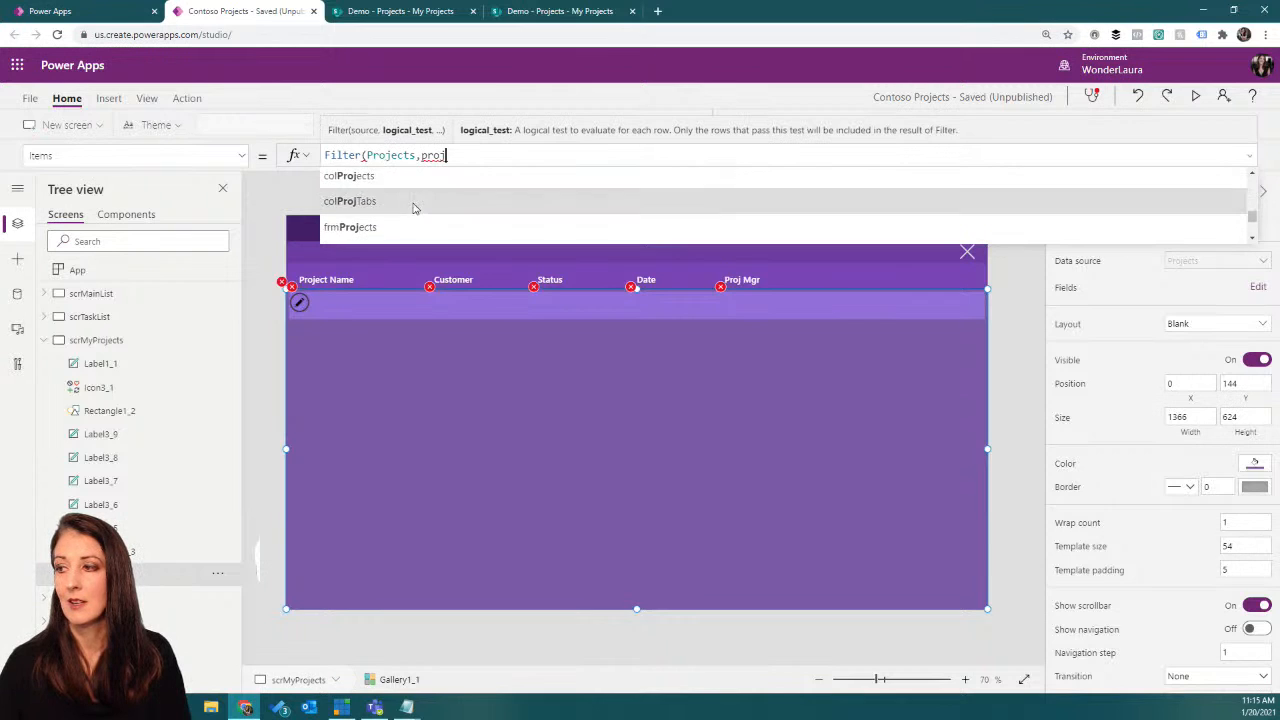
pyautogui.scroll(-5, 415, 207)
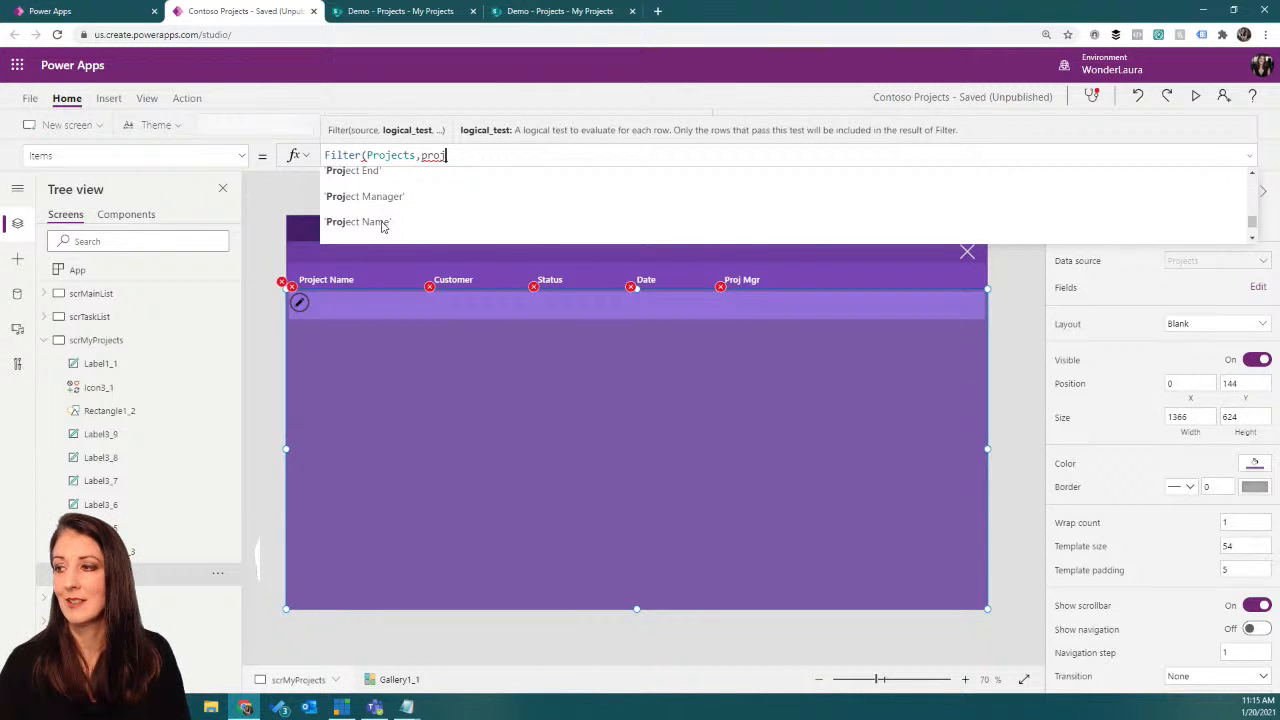
pyautogui.click(389, 208)
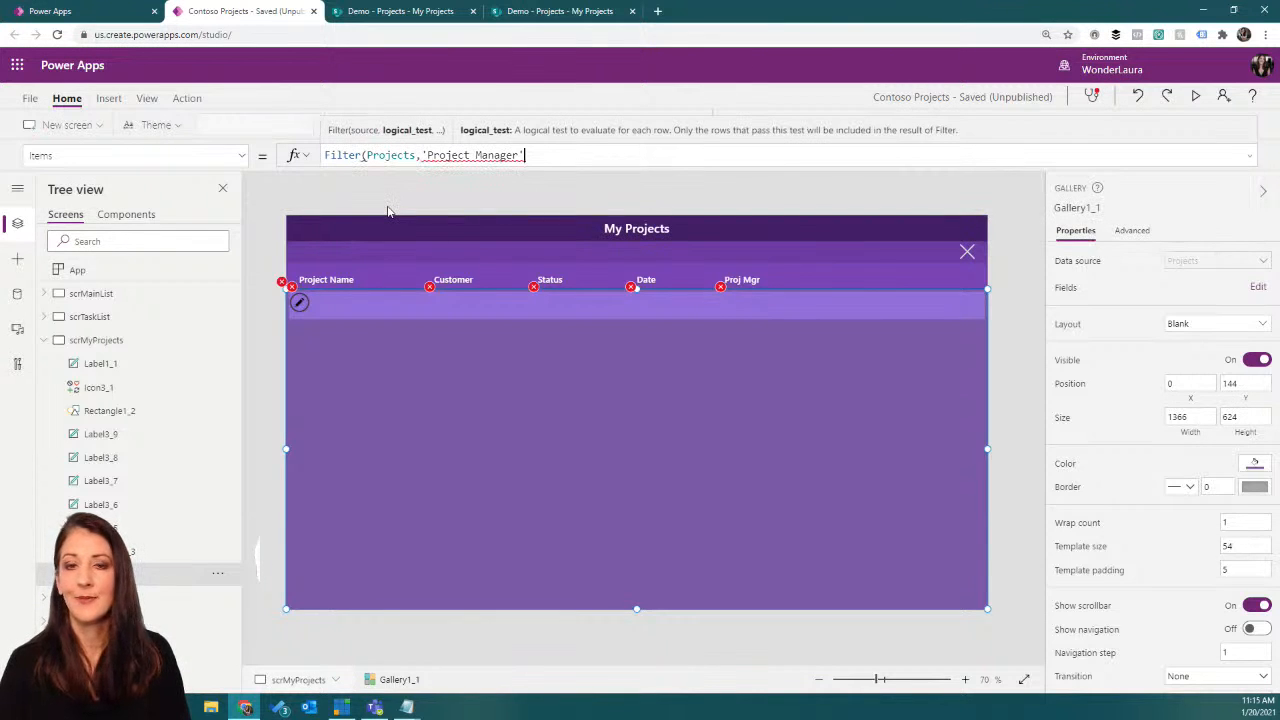
pyautogui.write('=')
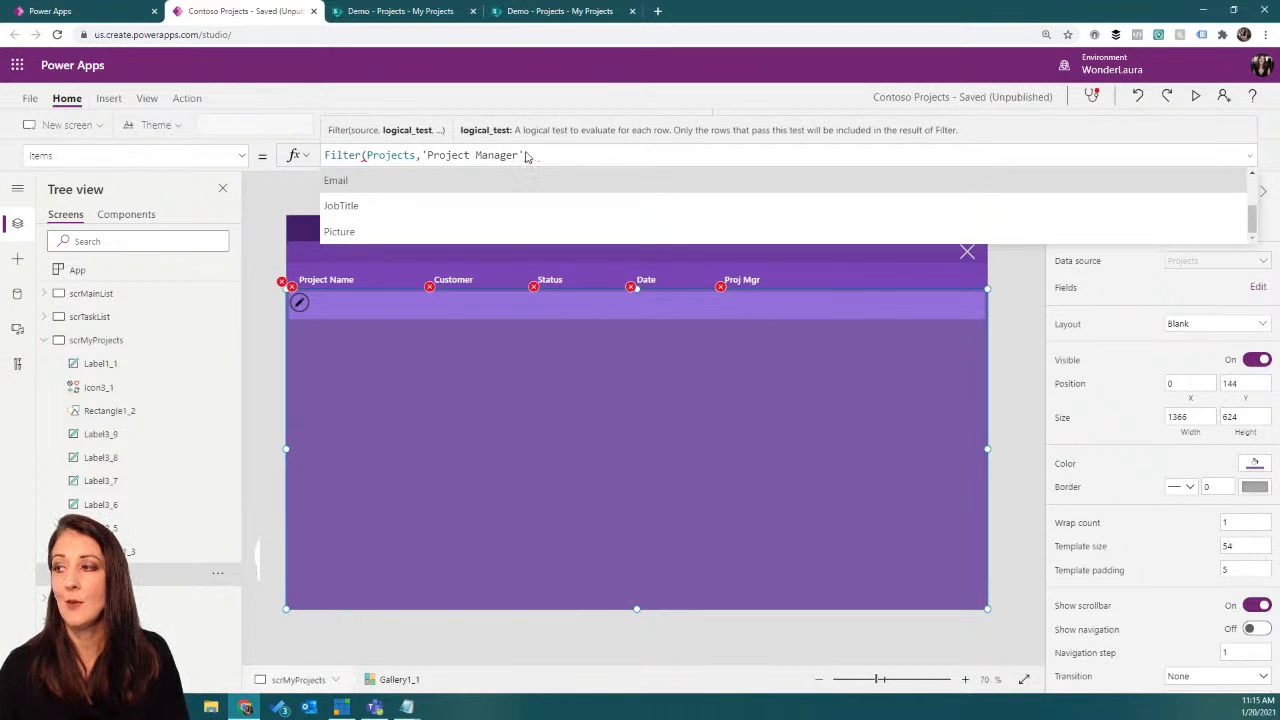
pyautogui.click(376, 182)
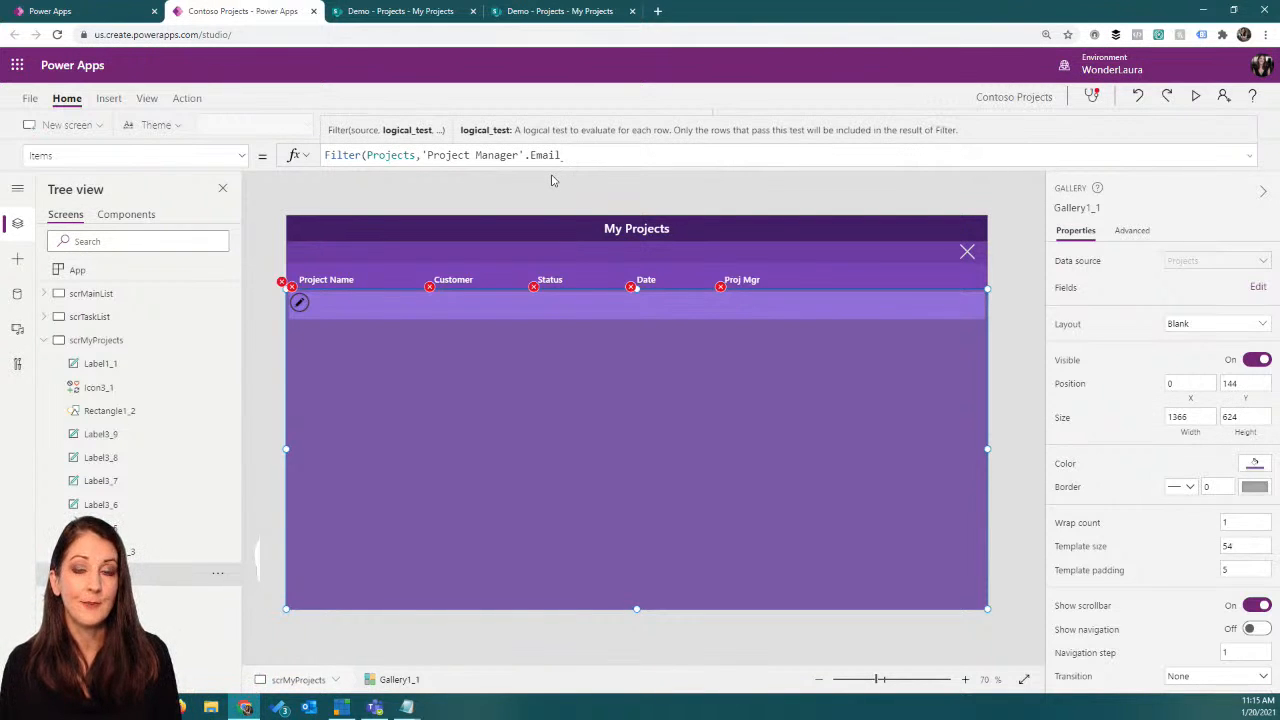
# Step: Complete the filter condition so the project manager's email equals User().Email, and close the Filter function
pyautogui.write('User')
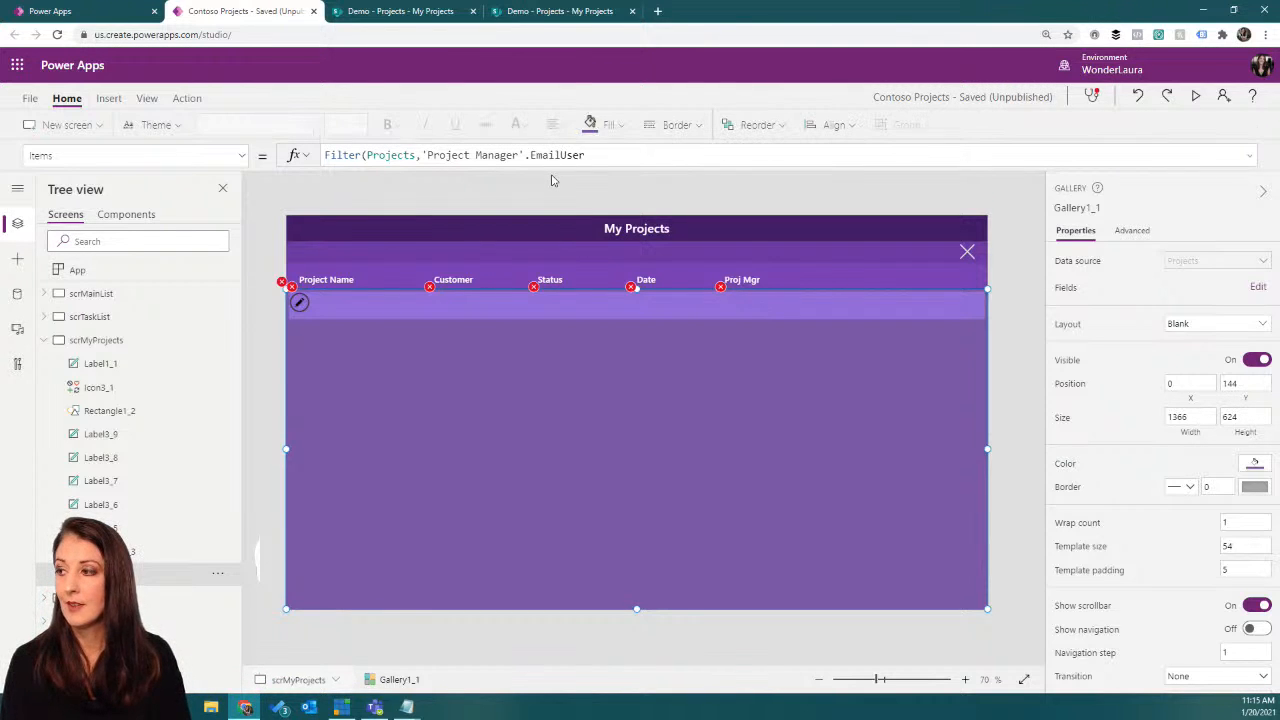
pyautogui.write('(')
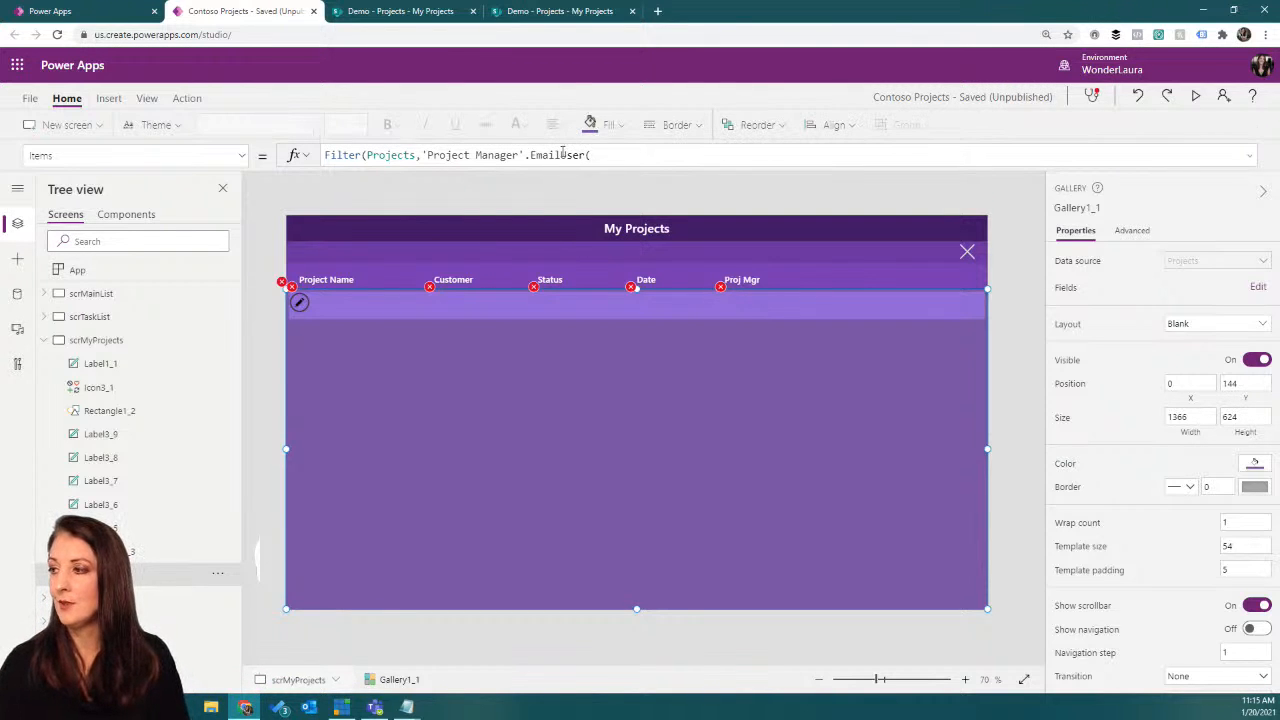
pyautogui.write('=')
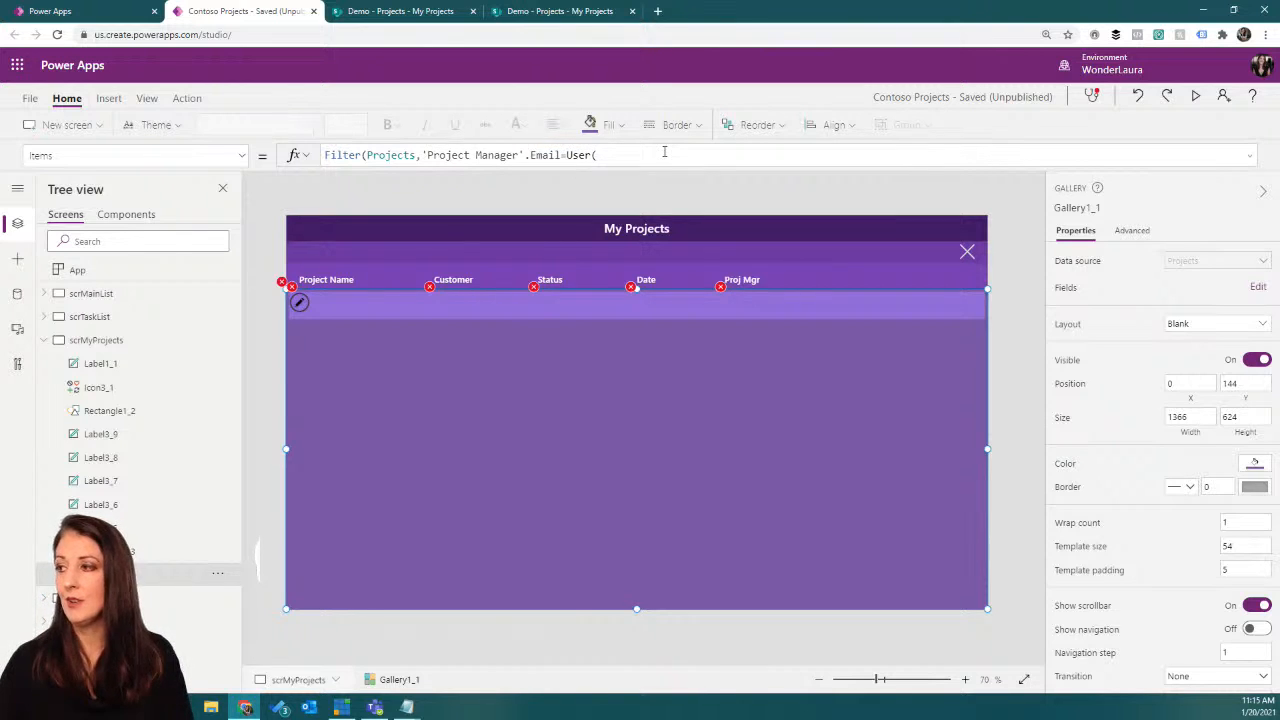
pyautogui.write(').')
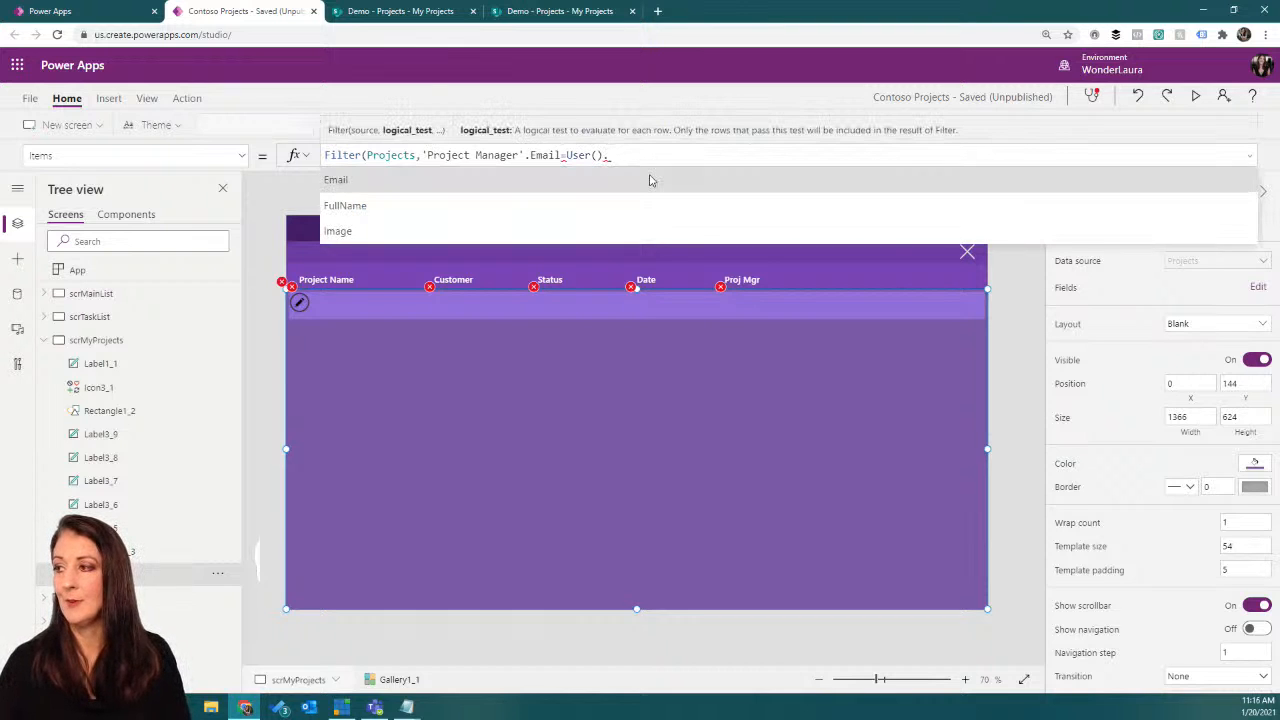
pyautogui.click(649, 180)
pyautogui.write(')')
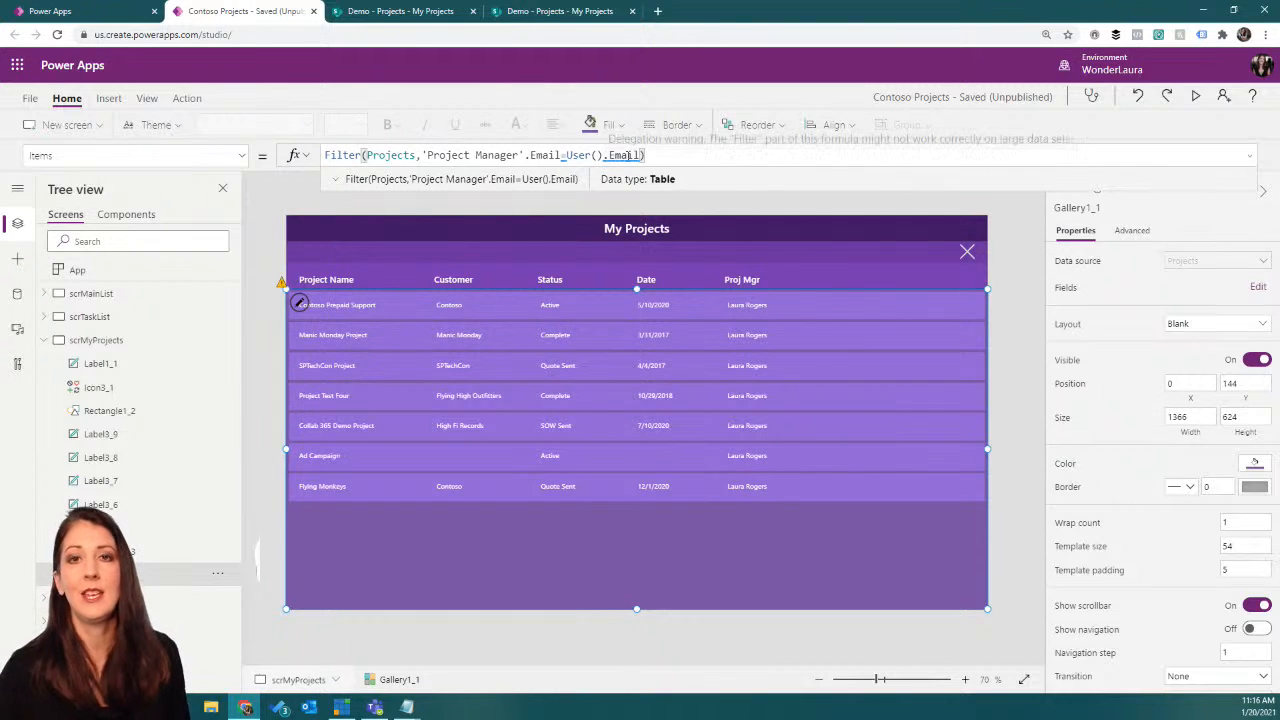
# Step: Remove User().Email and the closing parenthesis from the Filter formula, keeping everything through the equals sign
pyautogui.moveTo(628, 156)
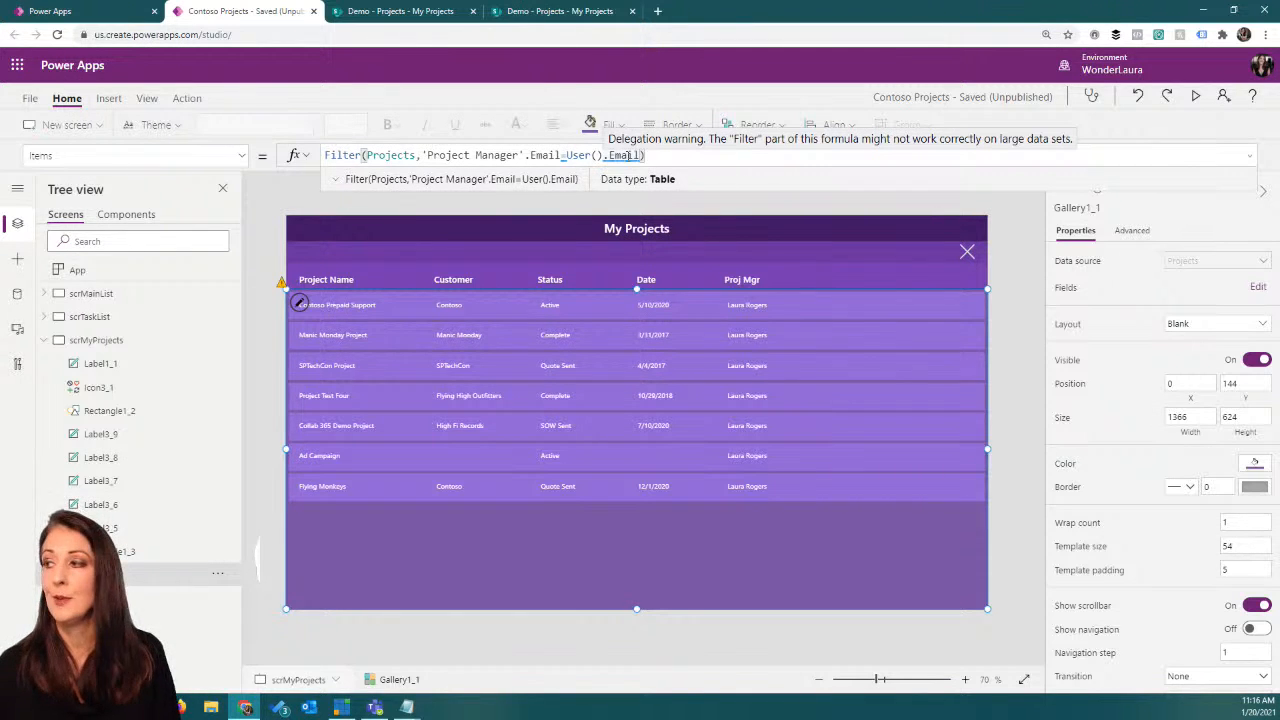
pyautogui.moveTo(566, 155); pyautogui.dragTo(696, 148)
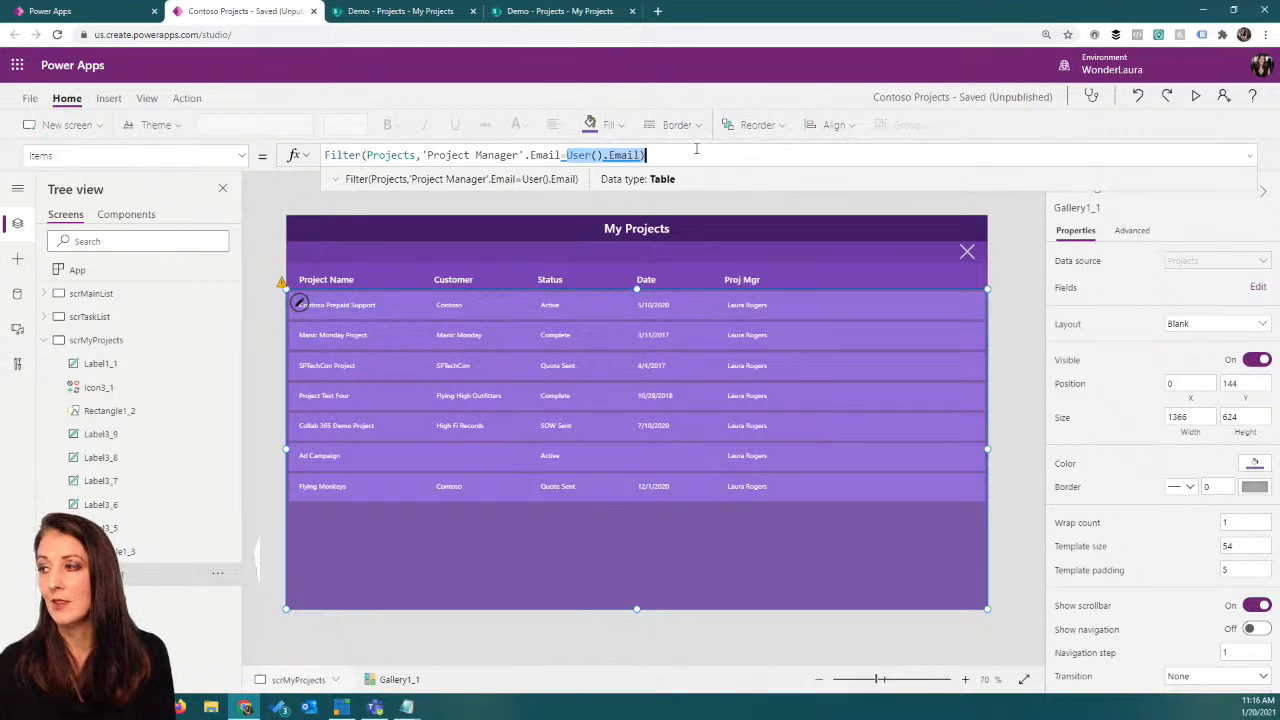
pyautogui.press('BackSpace')
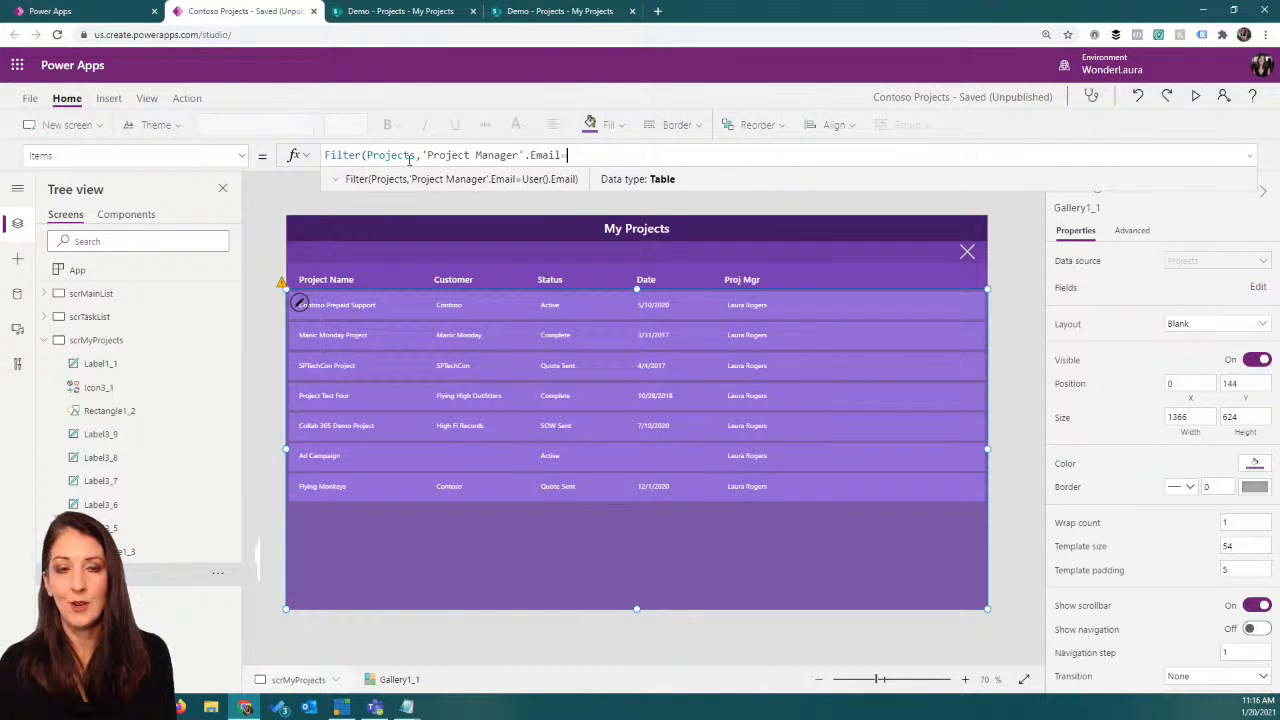
# Step: Examine the App object's OnStart formula, focusing on the Set function that stores User() in varCurrentUser
pyautogui.click(80, 270)
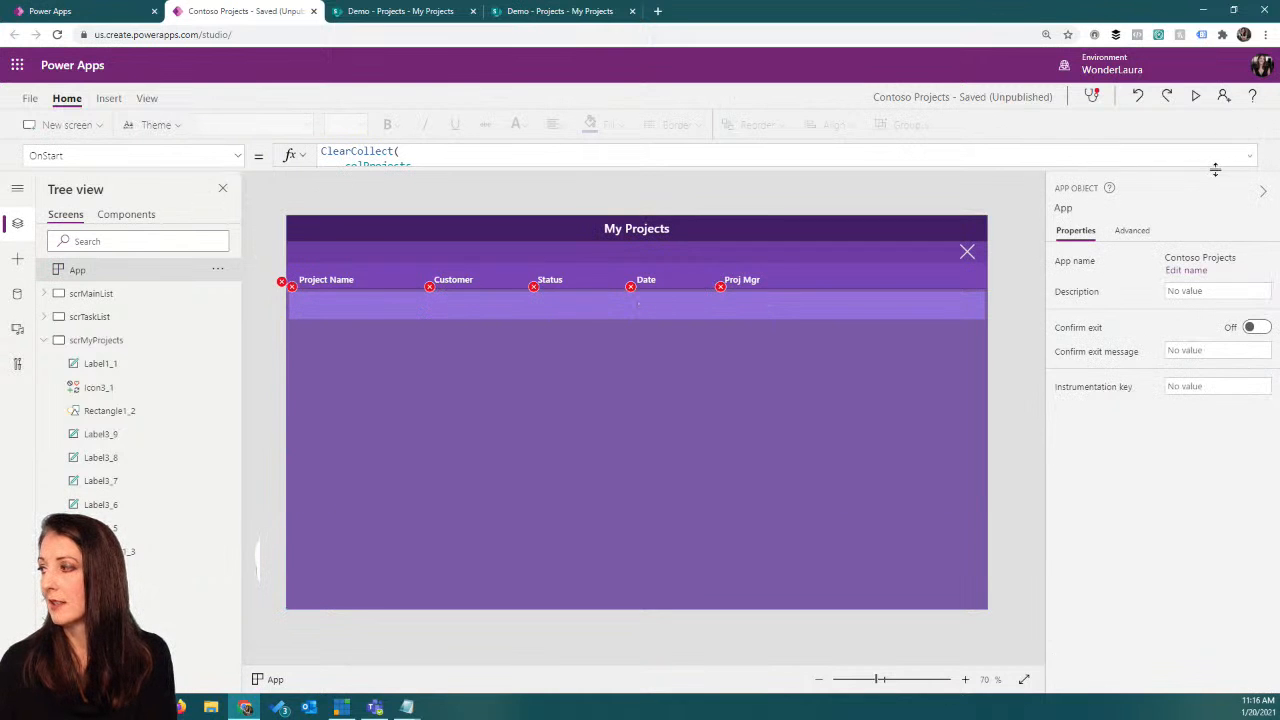
pyautogui.click(1248, 155)
pyautogui.moveTo(1217, 213); pyautogui.dragTo(1220, 260)
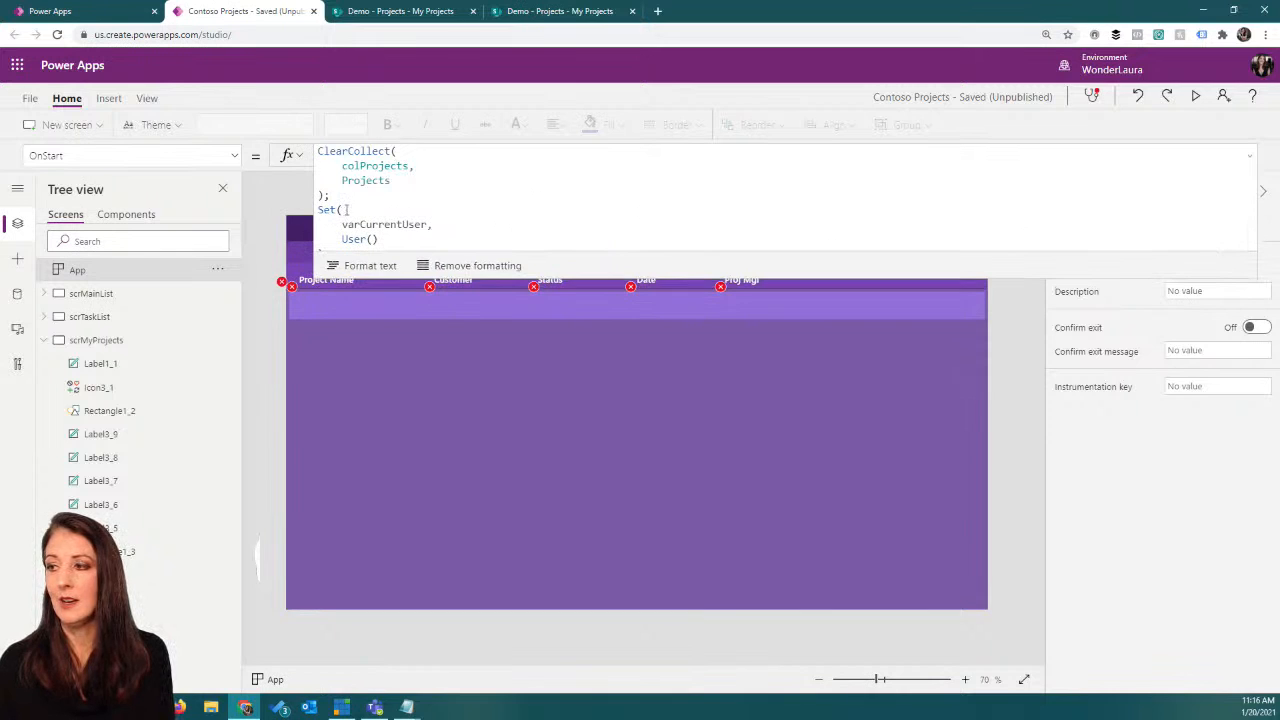
pyautogui.click(360, 209)
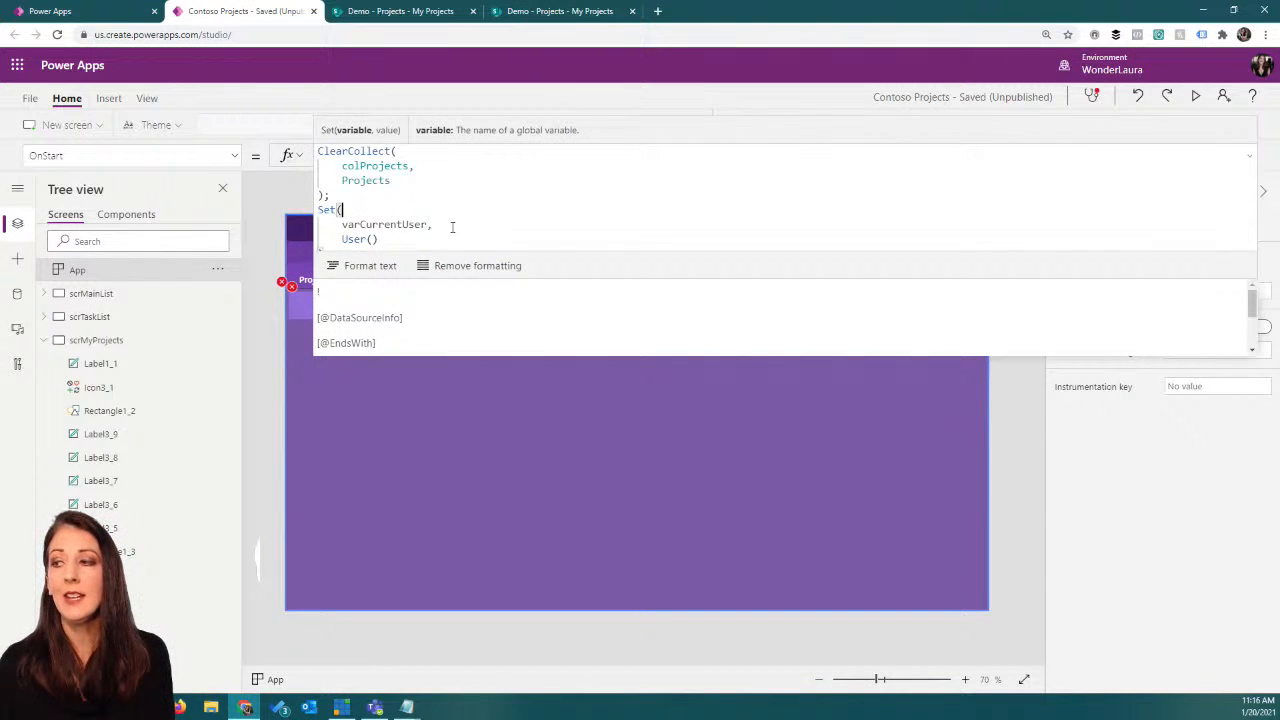
pyautogui.click(427, 224)
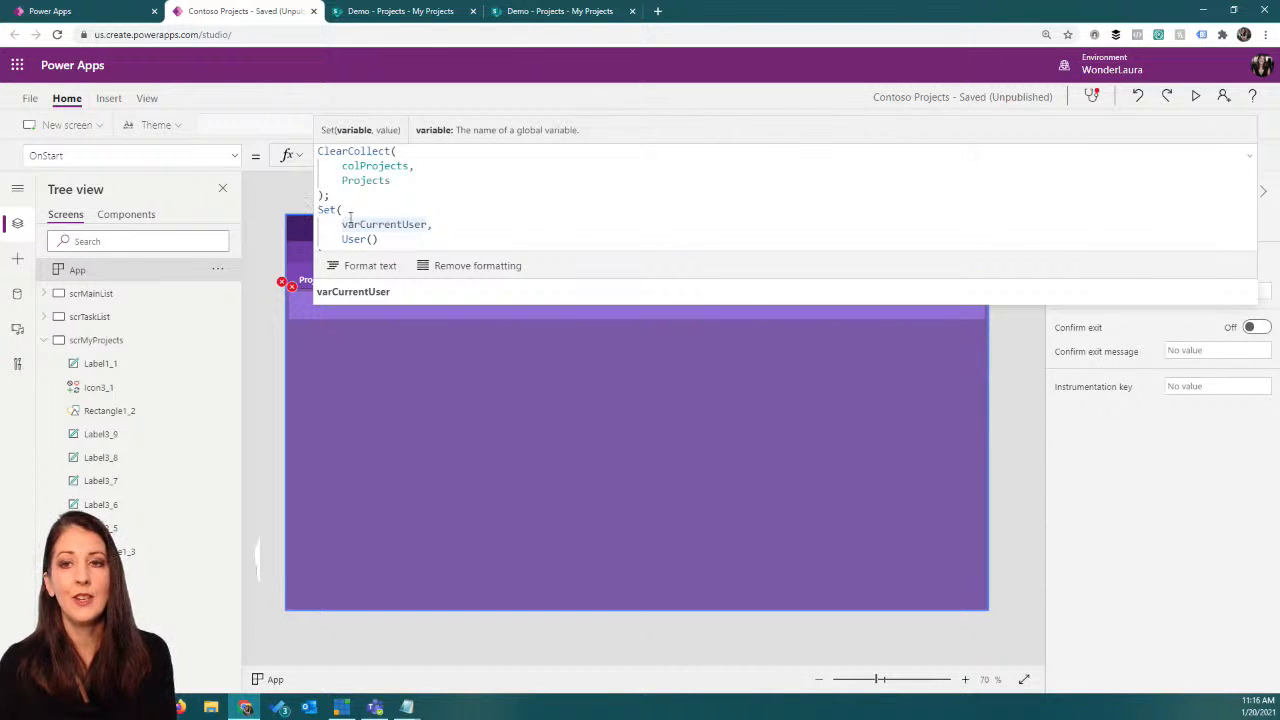
pyautogui.click(395, 238)
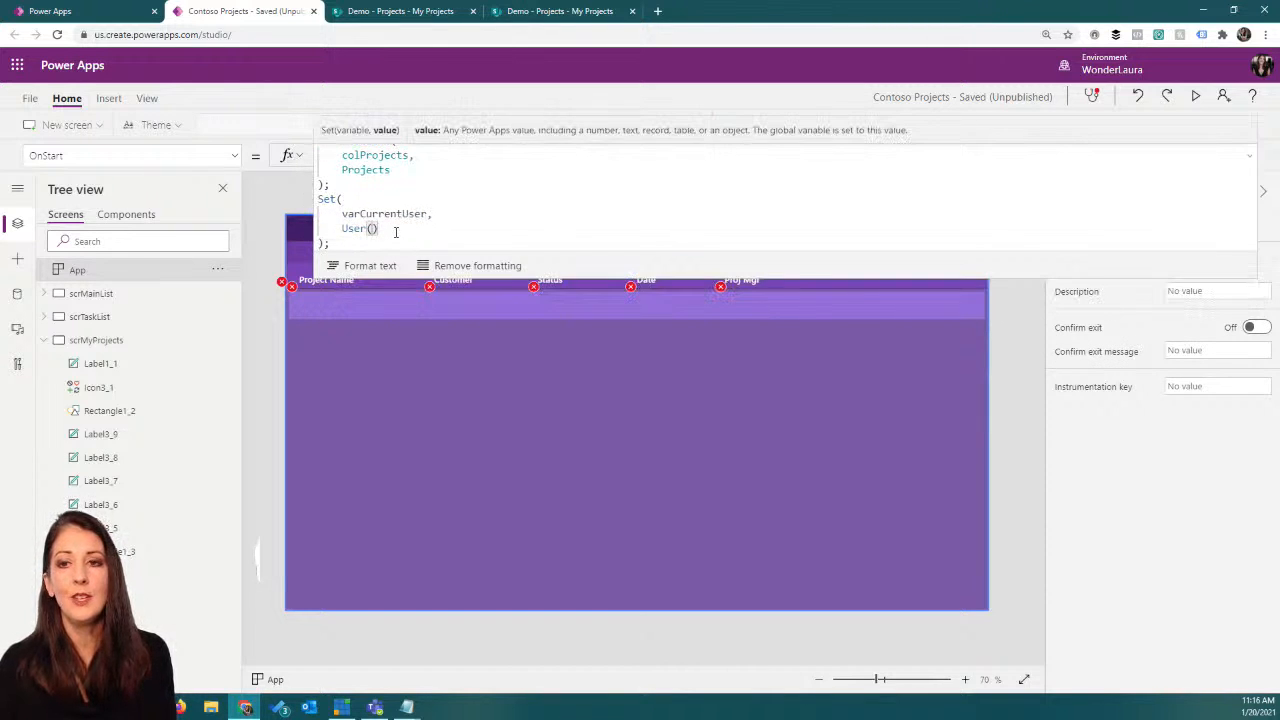
pyautogui.moveTo(380, 229); pyautogui.dragTo(318, 199)
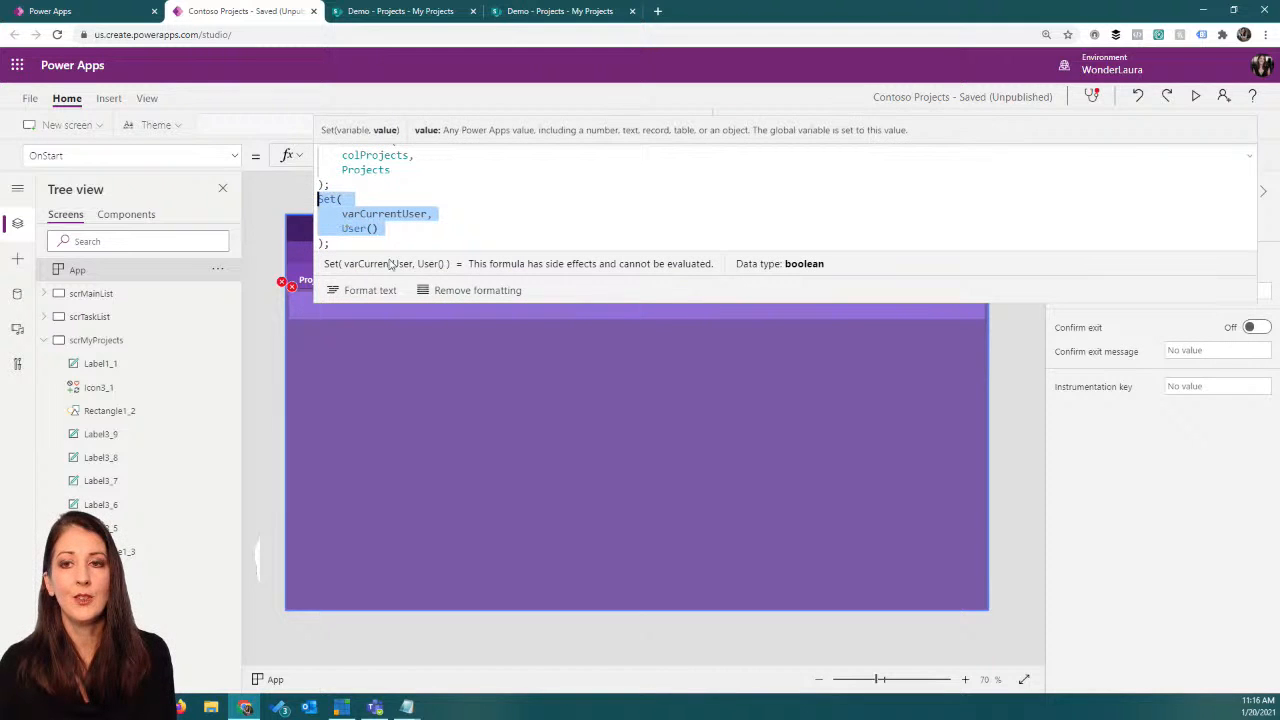
pyautogui.hotkey('alt', 'Tab')
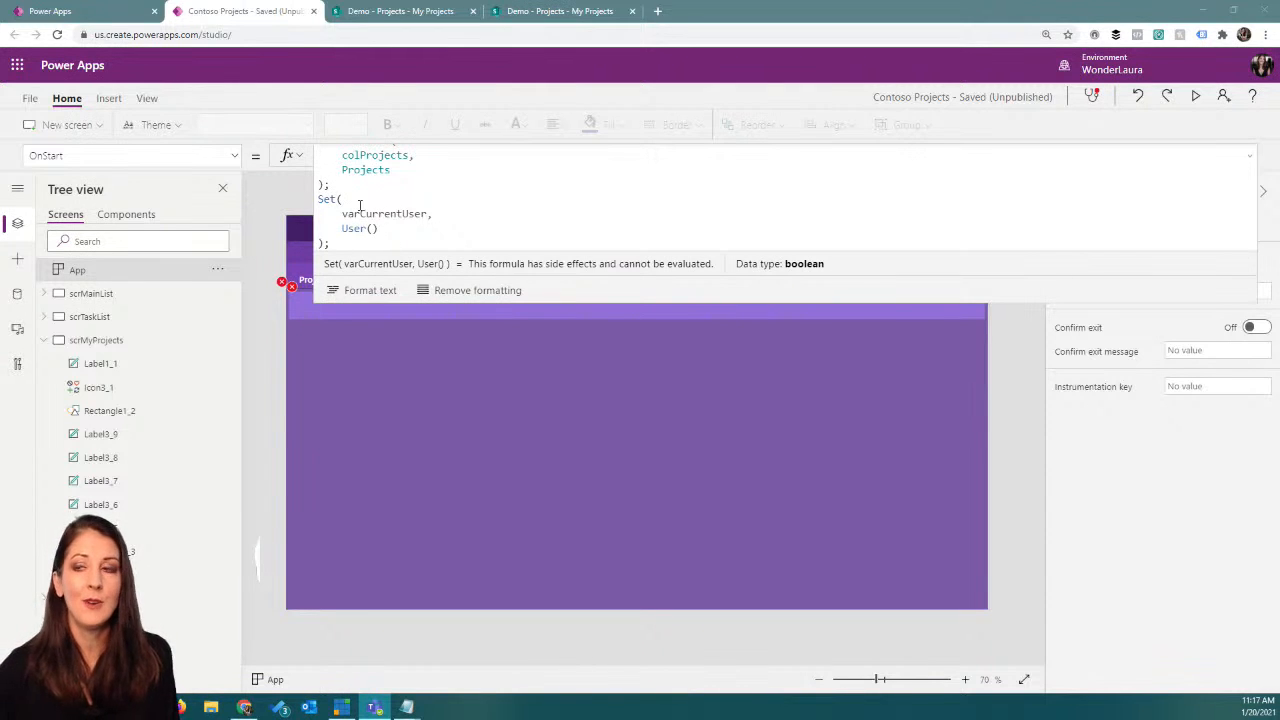
# Step: Inspect the record stored in the global variable varCurrentUser, and return to the app editor
pyautogui.click(148, 100)
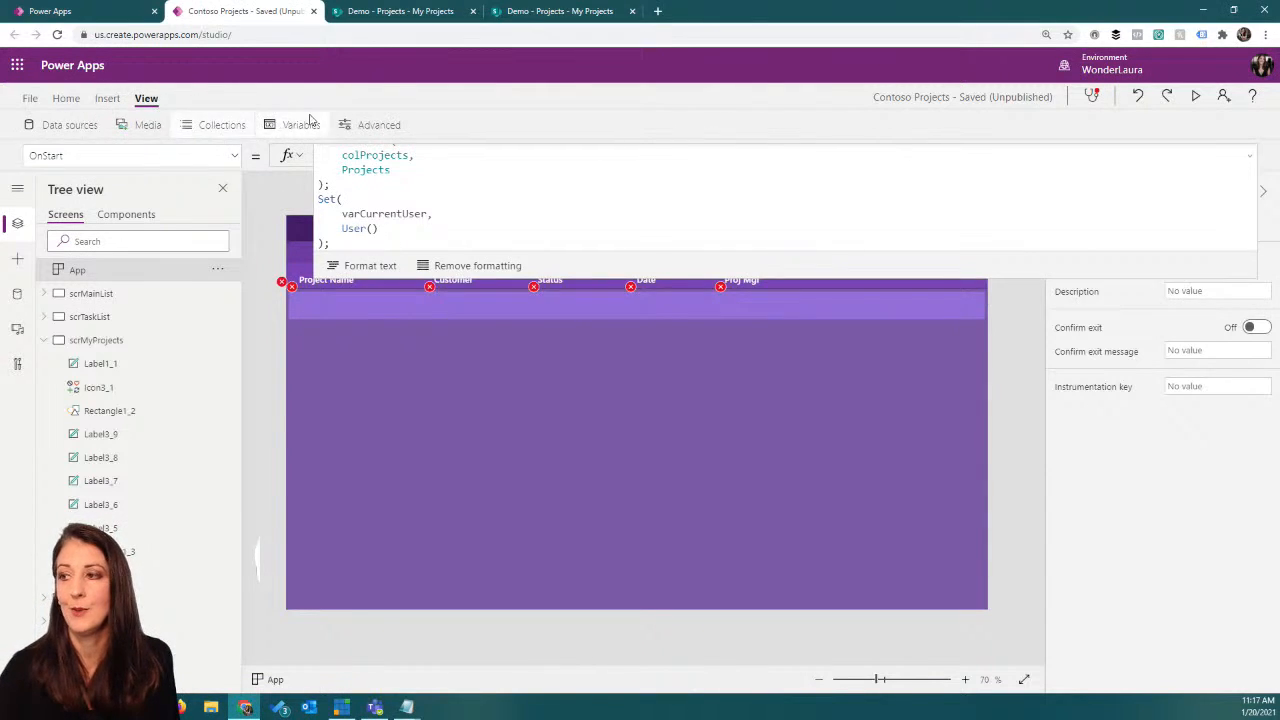
pyautogui.click(305, 122)
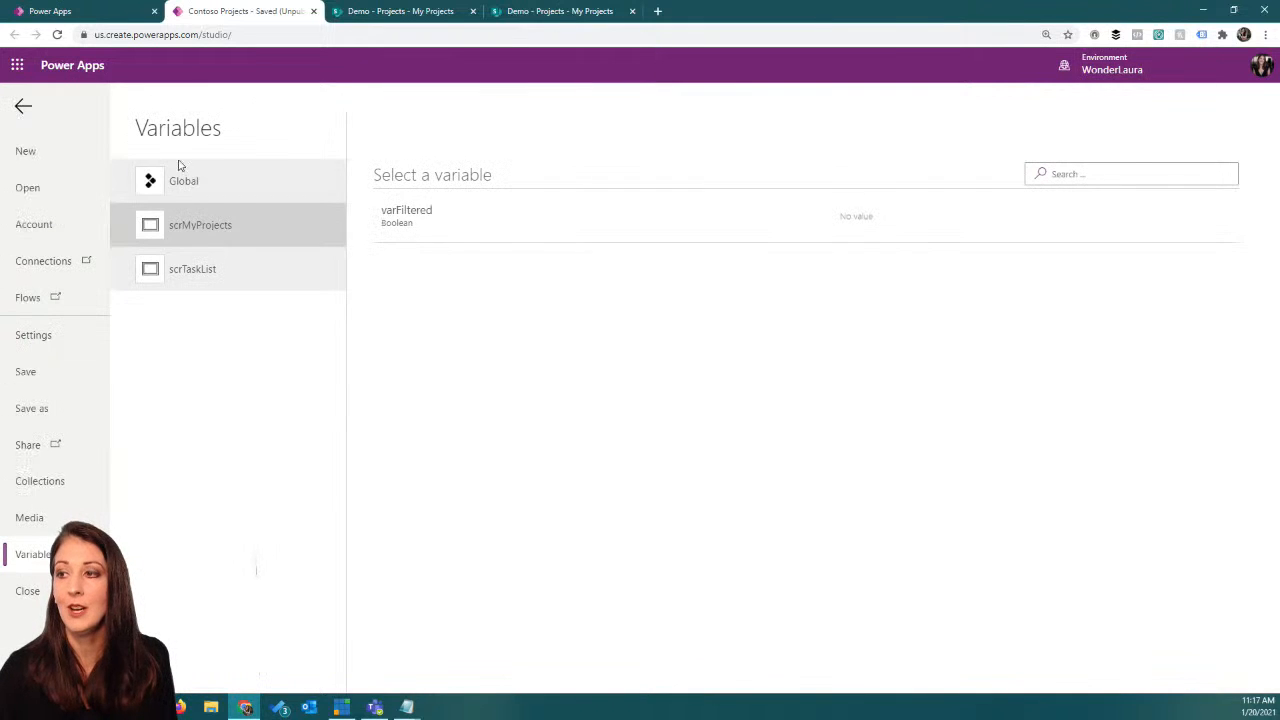
pyautogui.click(226, 183)
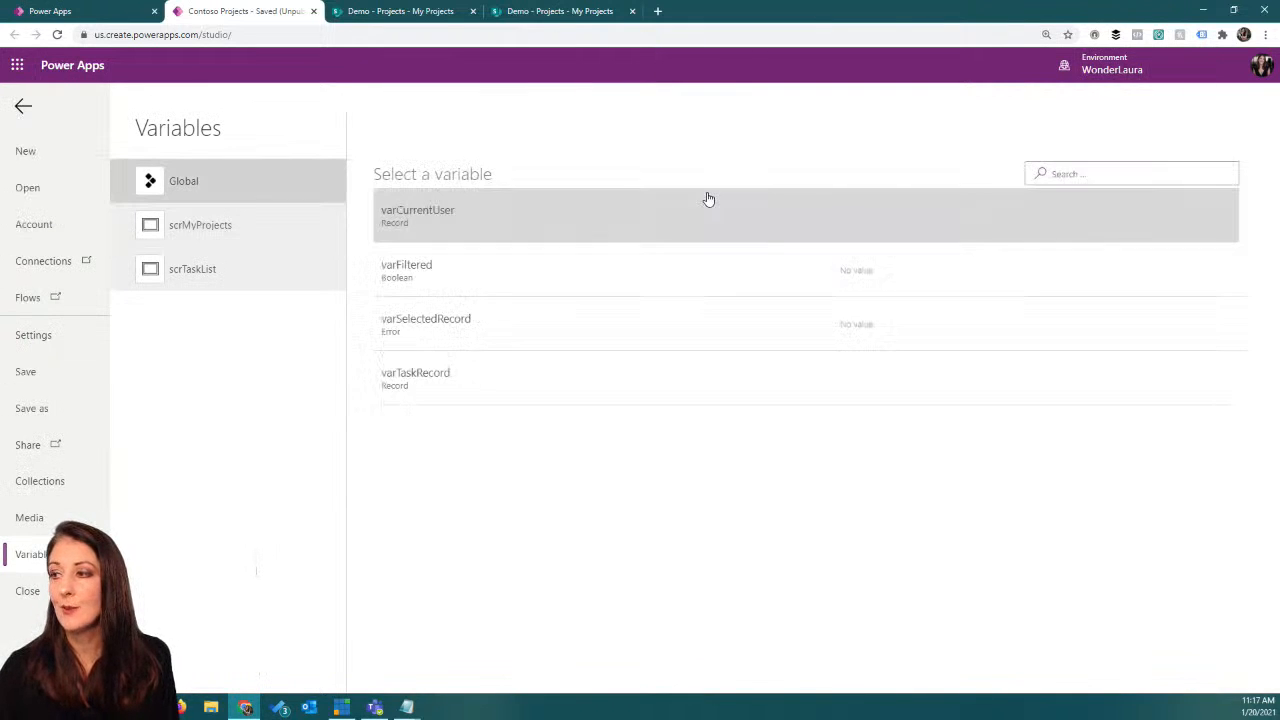
pyautogui.click(512, 215)
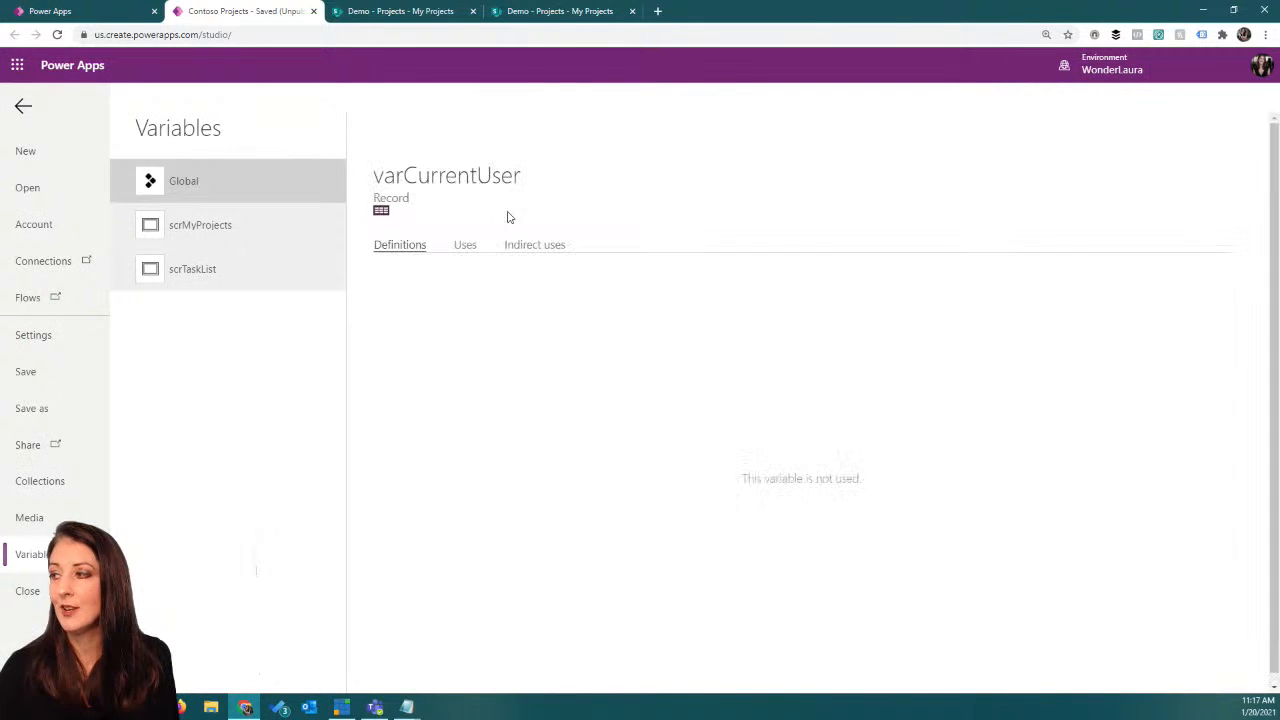
pyautogui.click(380, 211)
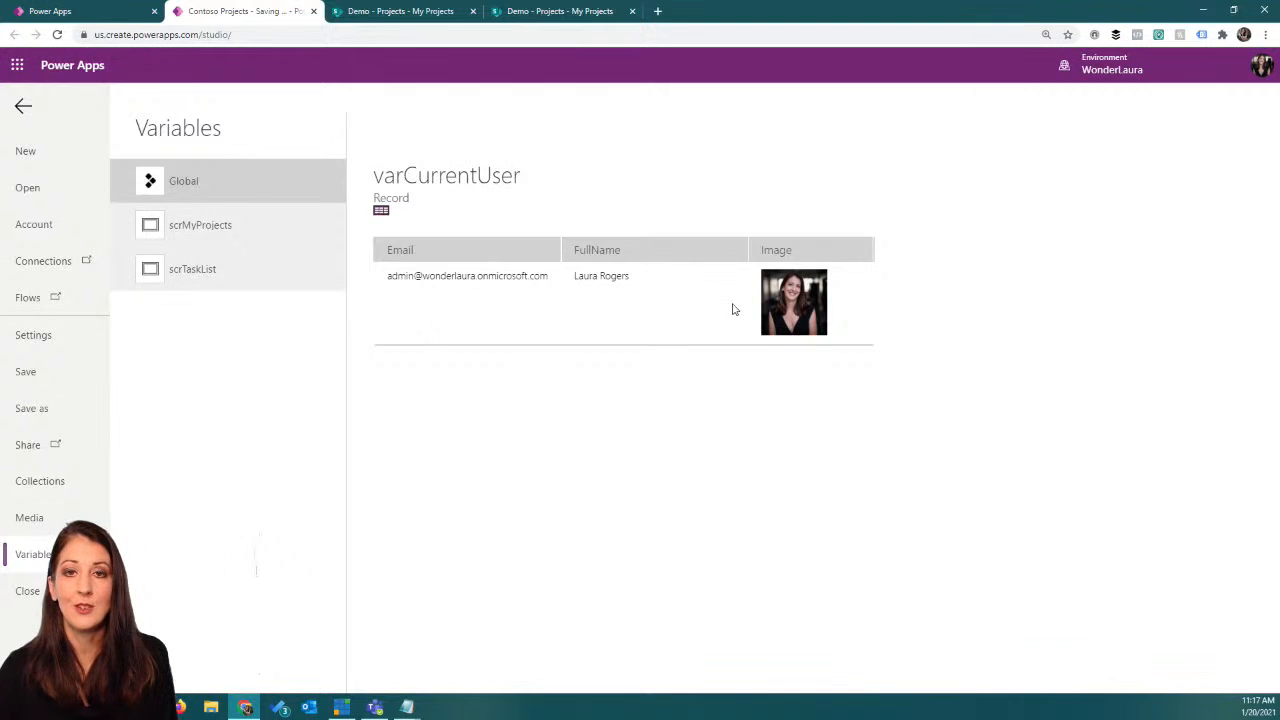
pyautogui.click(23, 106)
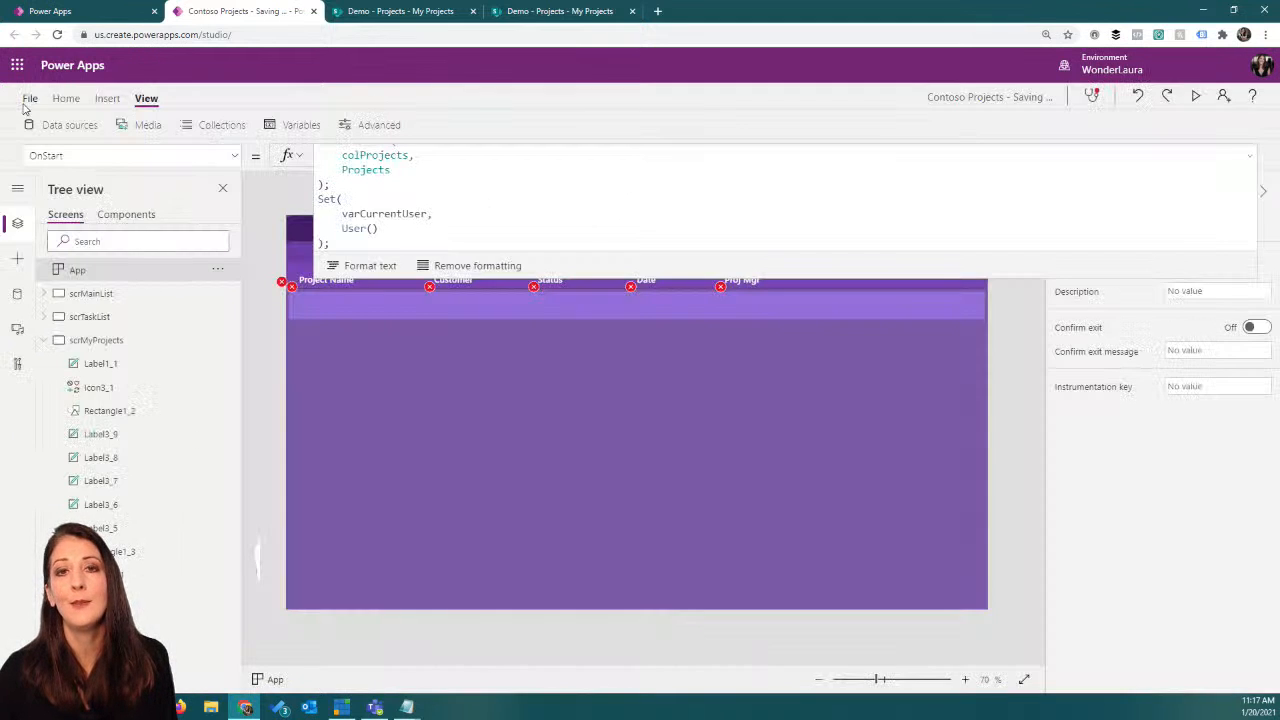
# Step: Finish the My Projects gallery's Items filter by comparing the project manager's email with varCurrentUser.Email, and collapse the expanded formula
pyautogui.click(396, 402)
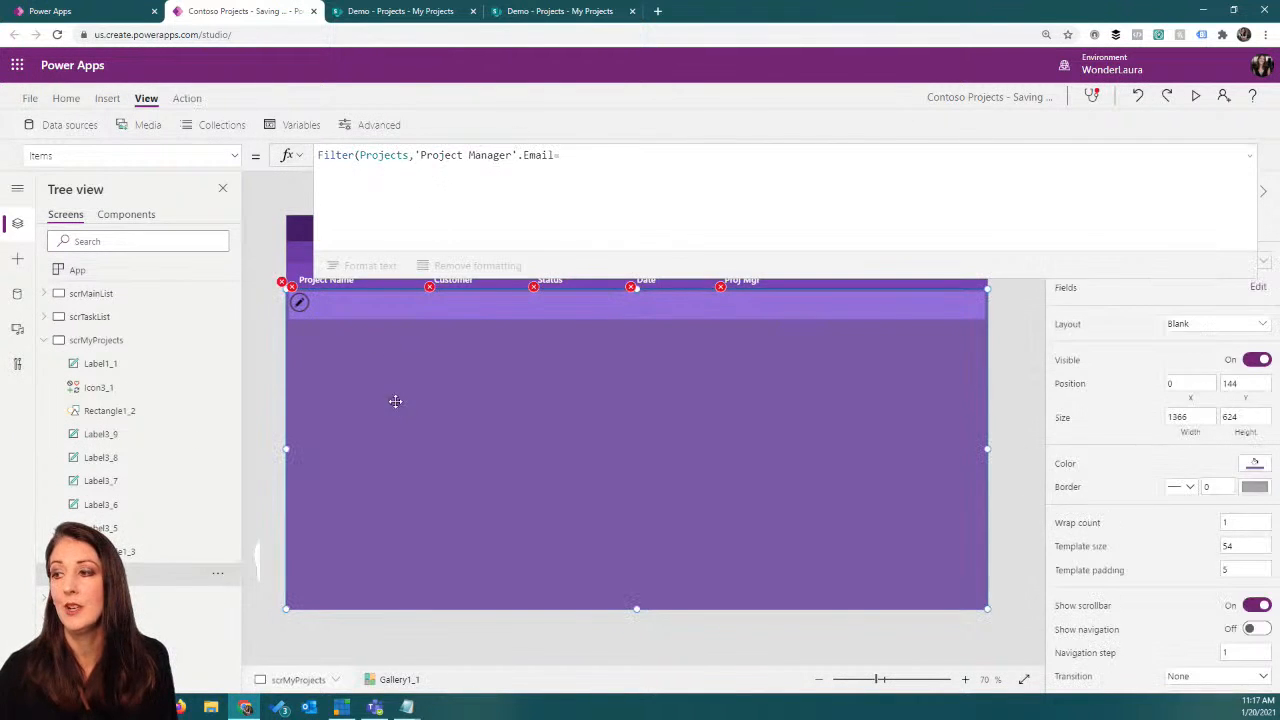
pyautogui.click(588, 156)
pyautogui.write('var')
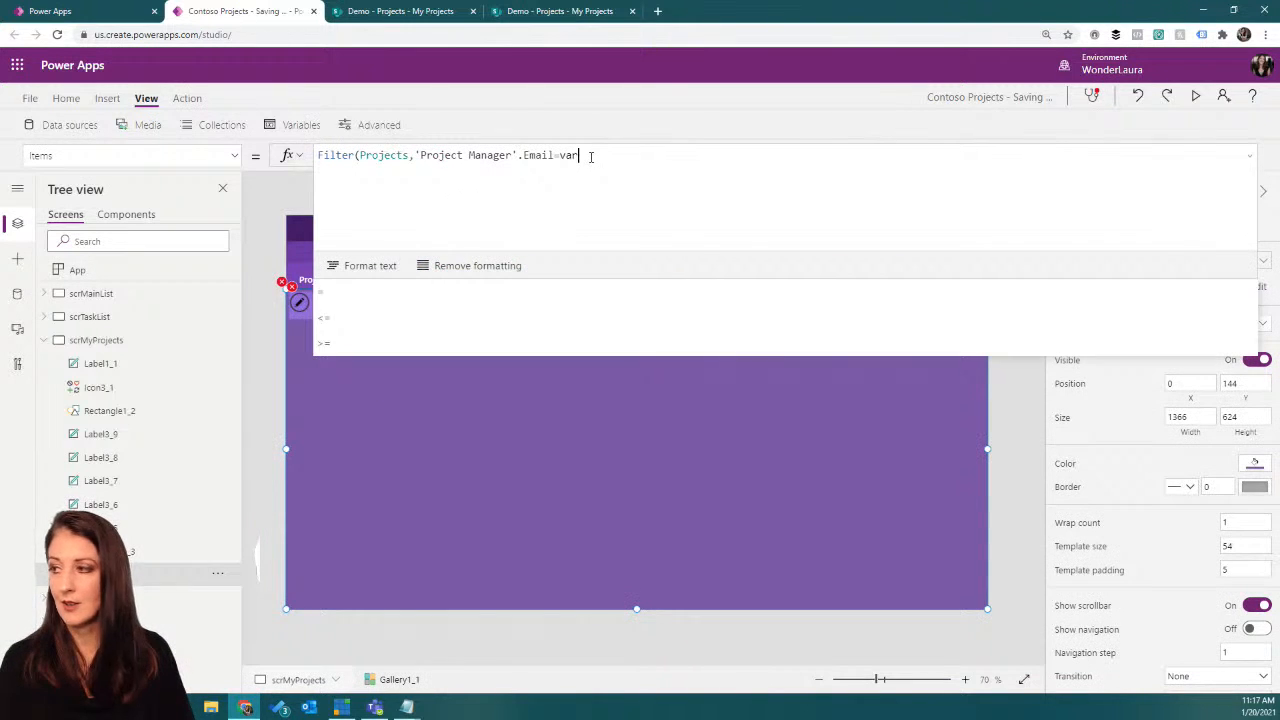
pyautogui.write('C')
pyautogui.press('Tab')
pyautogui.write('.')
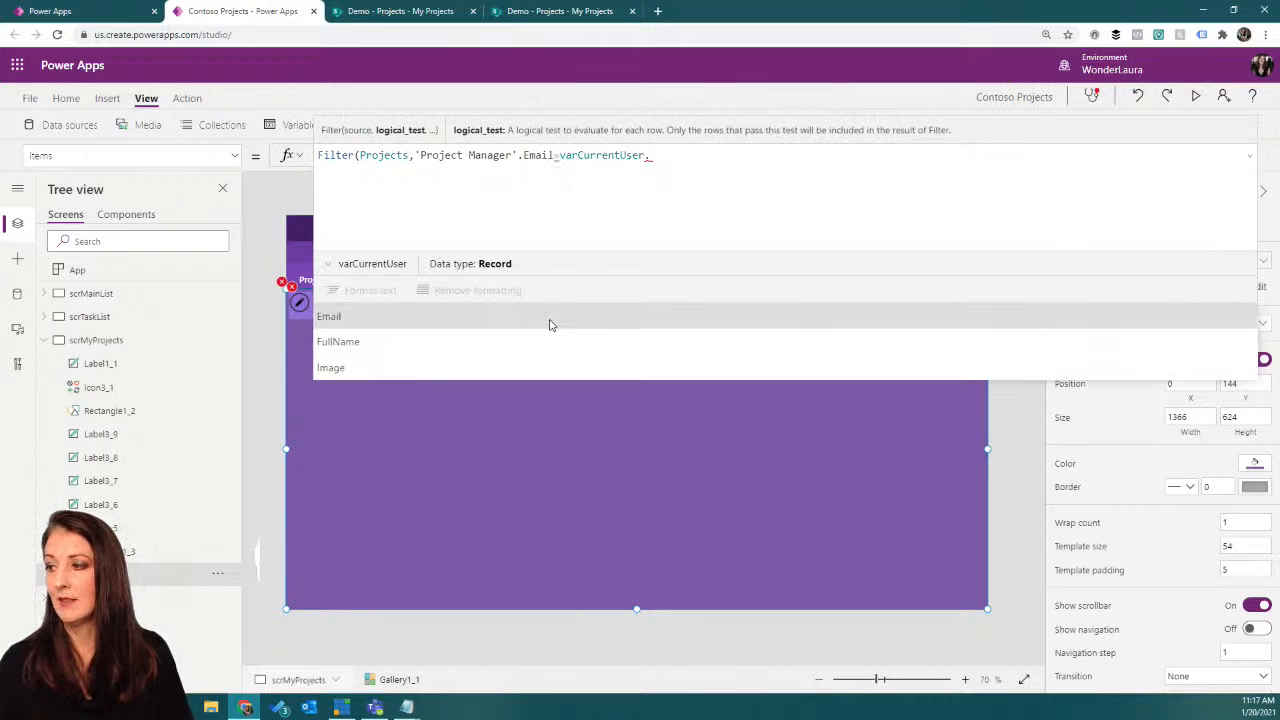
pyautogui.press('Tab')
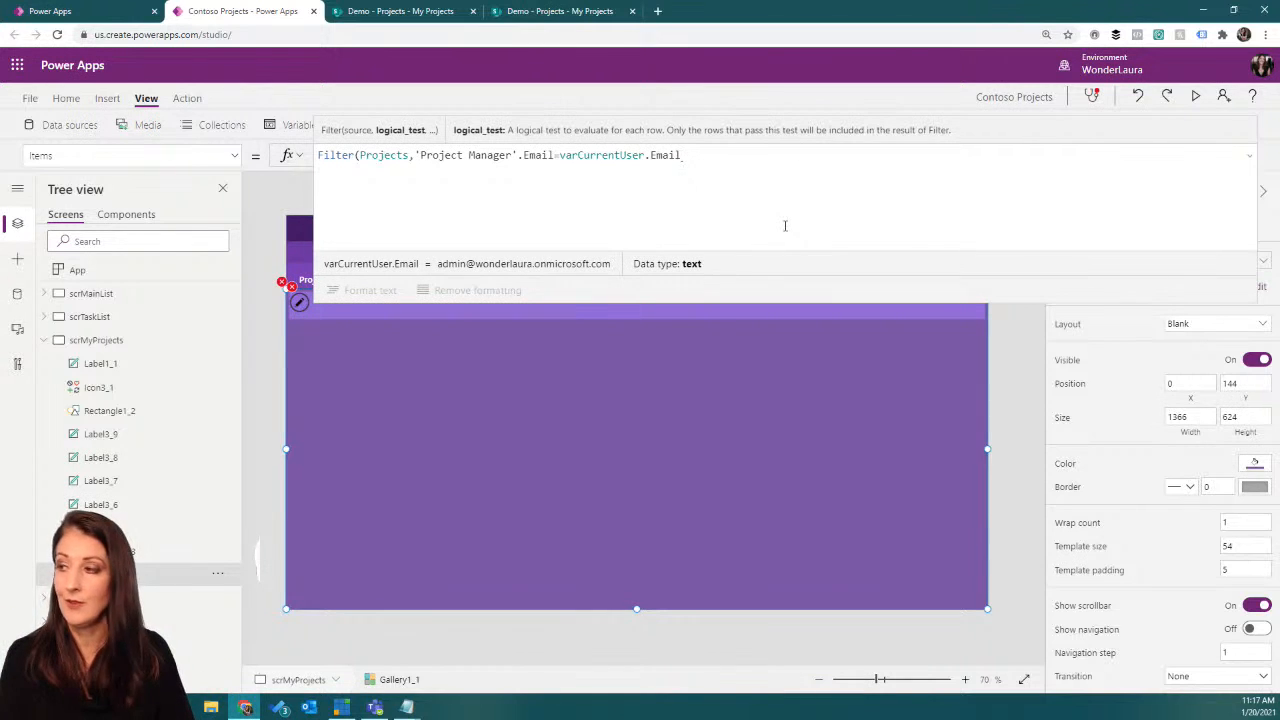
pyautogui.write(')')
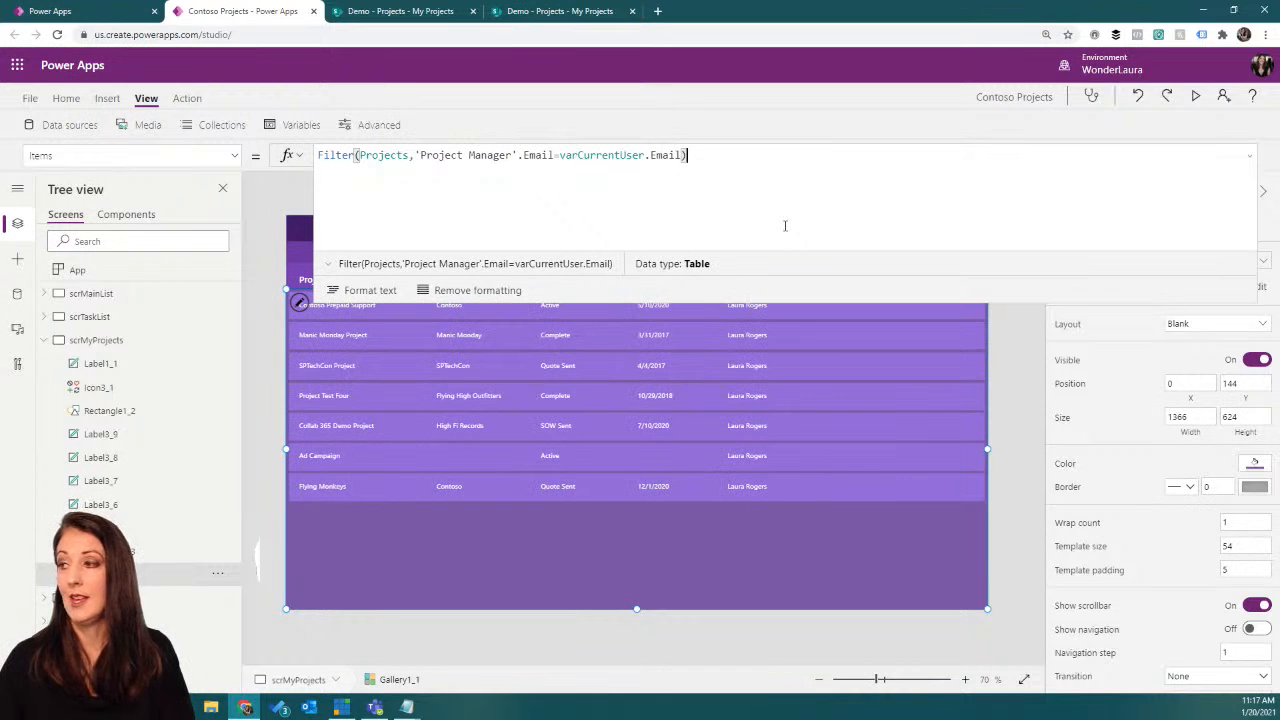
pyautogui.click(1250, 157)
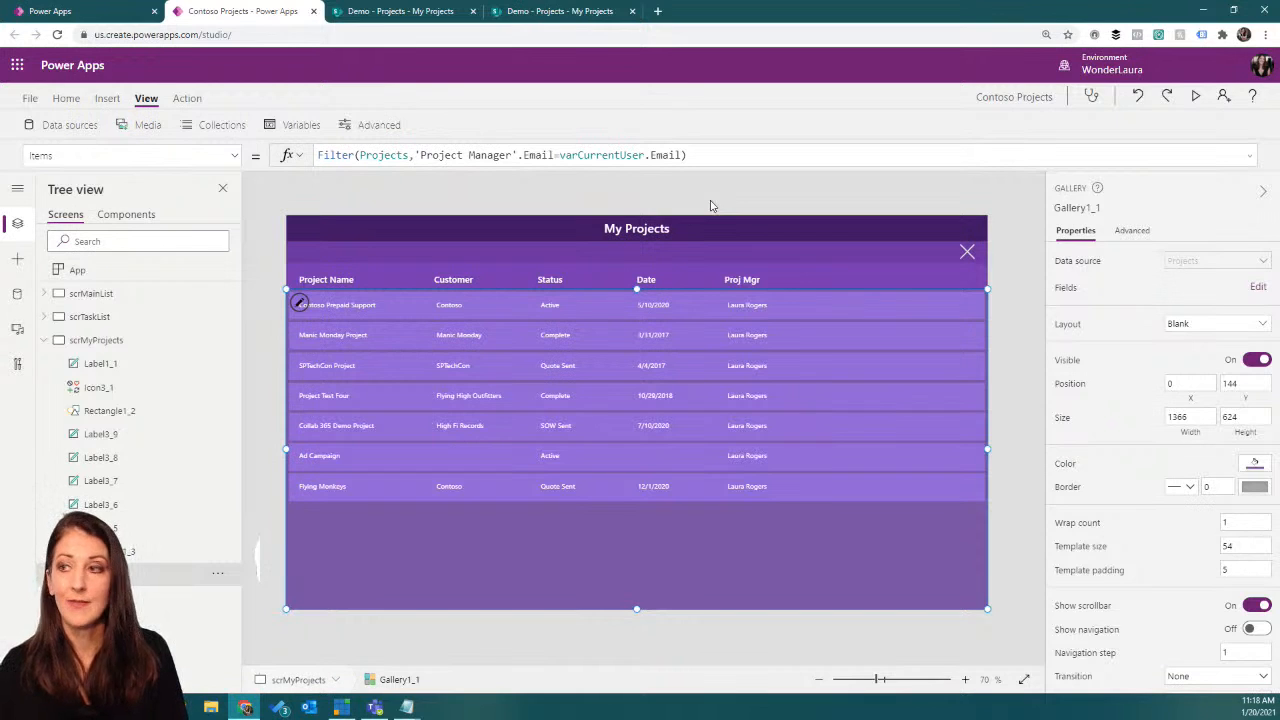
# Step: Review the 'Project Manager' email comparison in the My Projects gallery's Items filter and save the app
pyautogui.moveTo(416, 155); pyautogui.dragTo(518, 155)
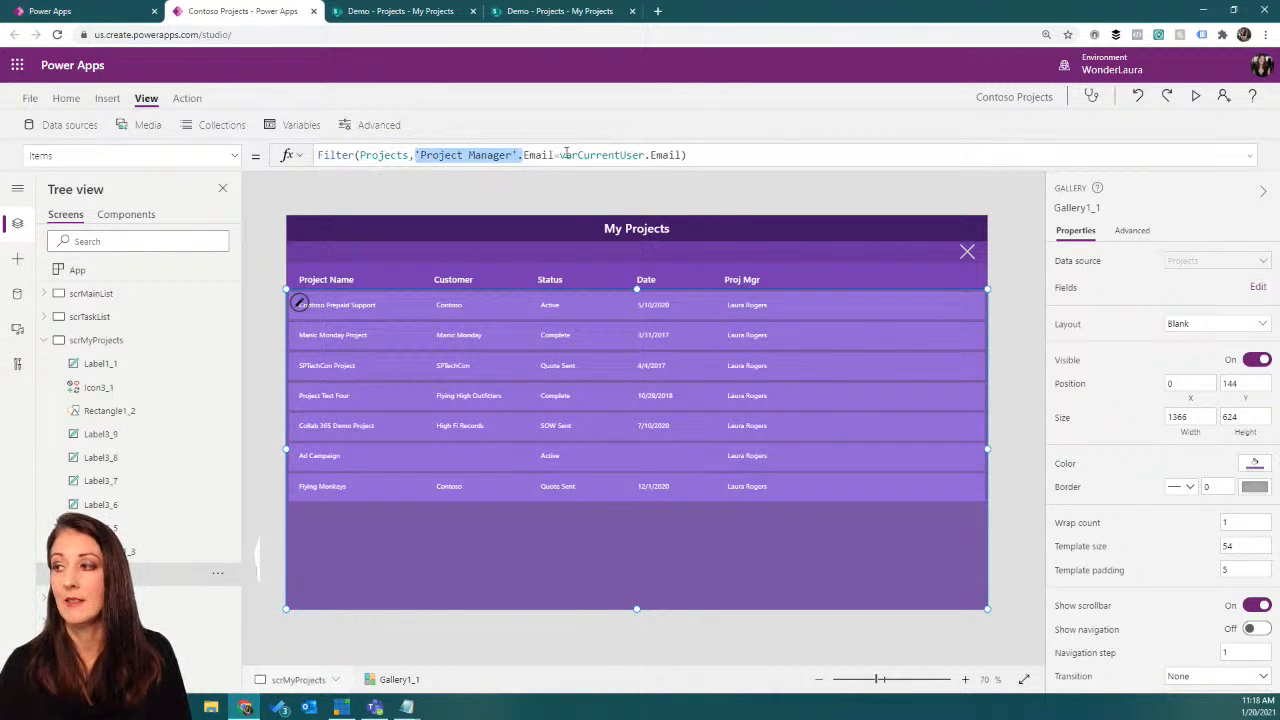
pyautogui.click(713, 152)
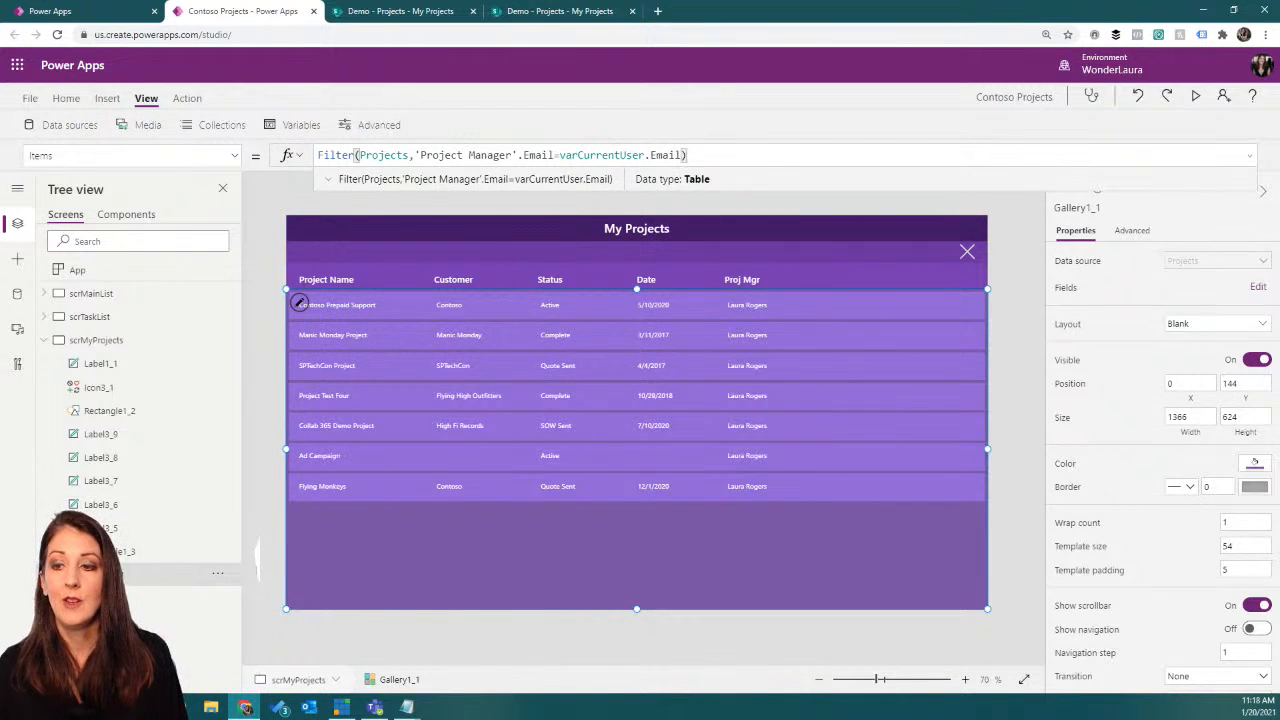
pyautogui.hotkey('alt', 'Tab')
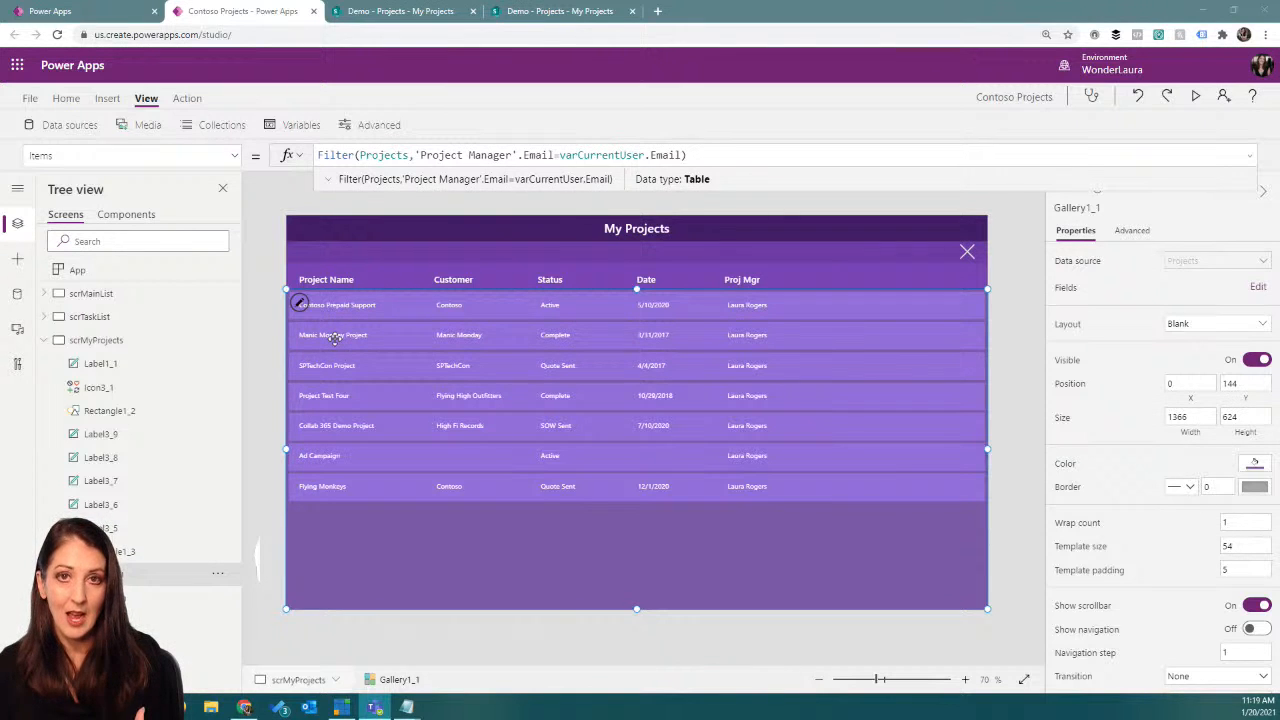
pyautogui.hotkey('ctrl', 's')
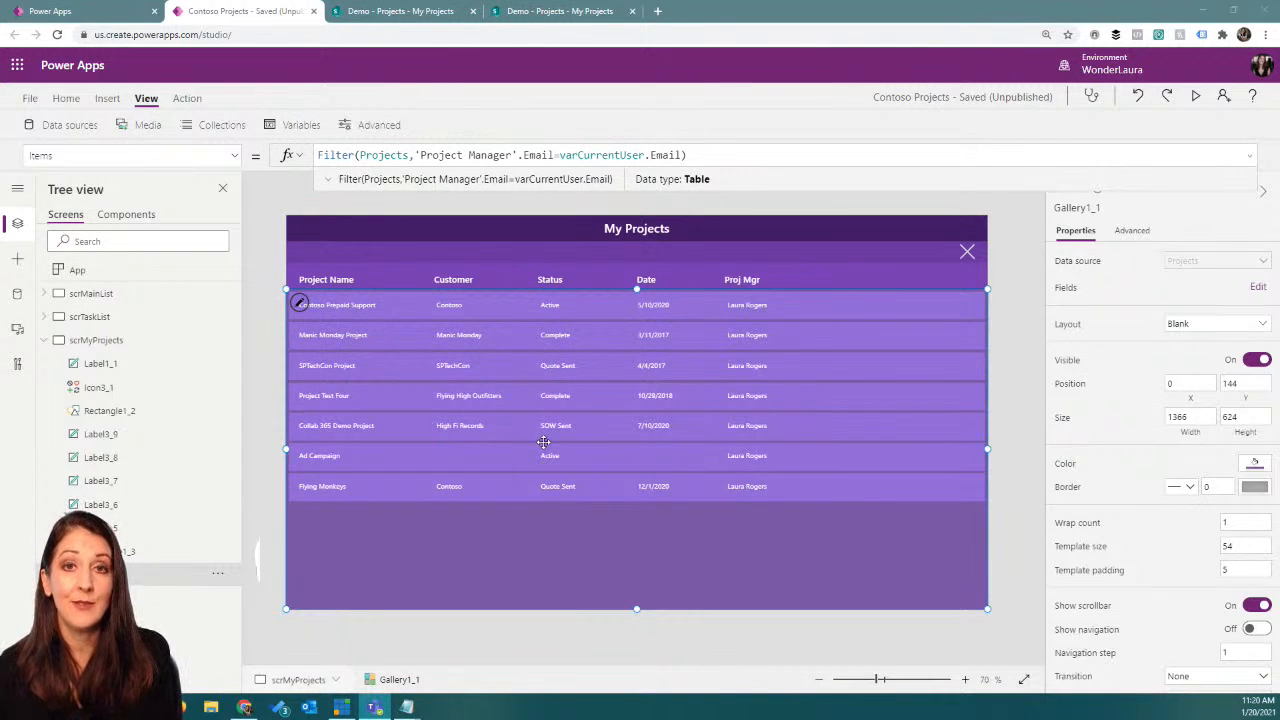
# Step: Examine the App object's OnStart formula, focusing on the ClearCollect of colSubordinates from Office365Users.DirectReportsV2 and the ForAll that collects colSubordinateTasks
pyautogui.click(17, 293)
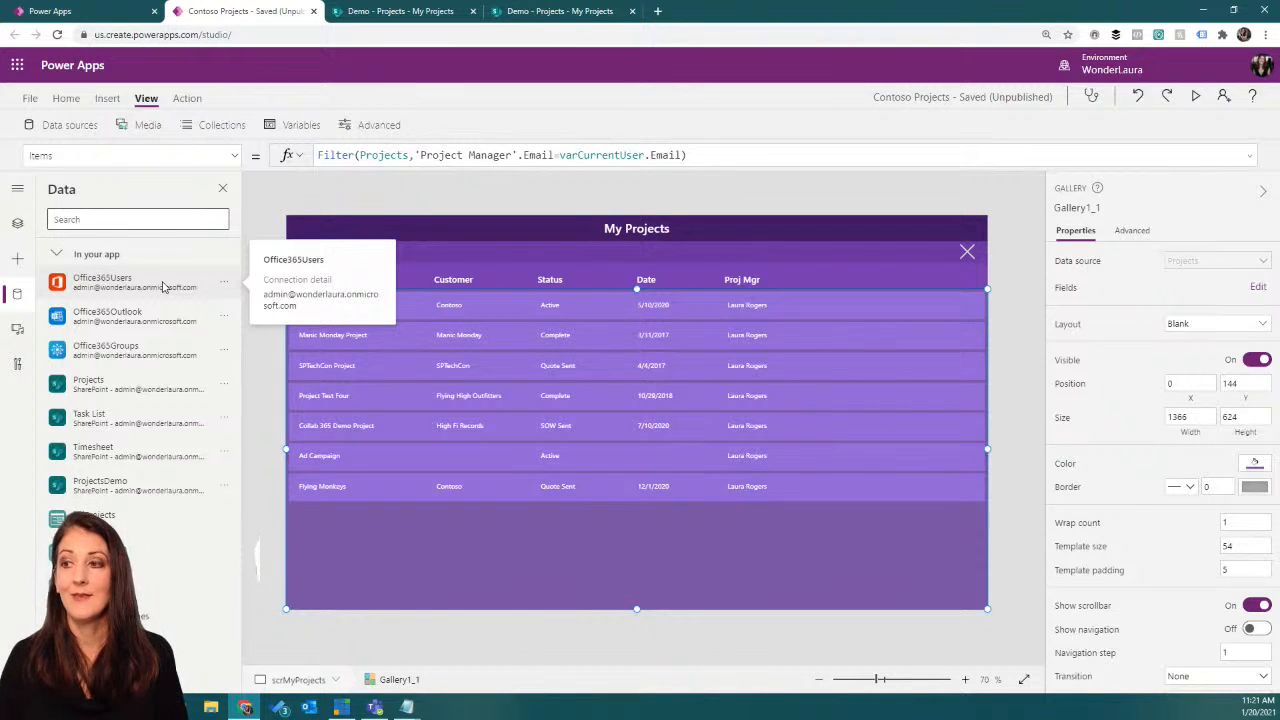
pyautogui.click(17, 227)
pyautogui.click(134, 270)
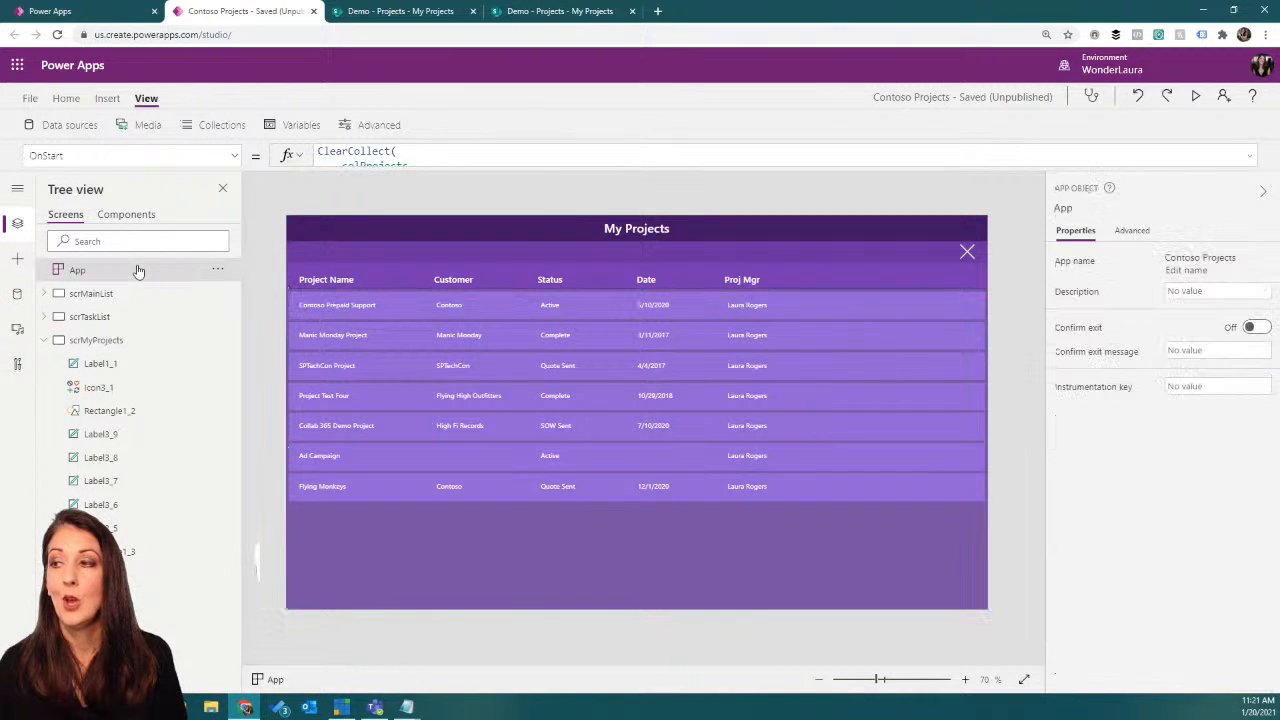
pyautogui.click(556, 162)
pyautogui.scroll(-5, 541, 168)
pyautogui.scroll(-5, 541, 168)
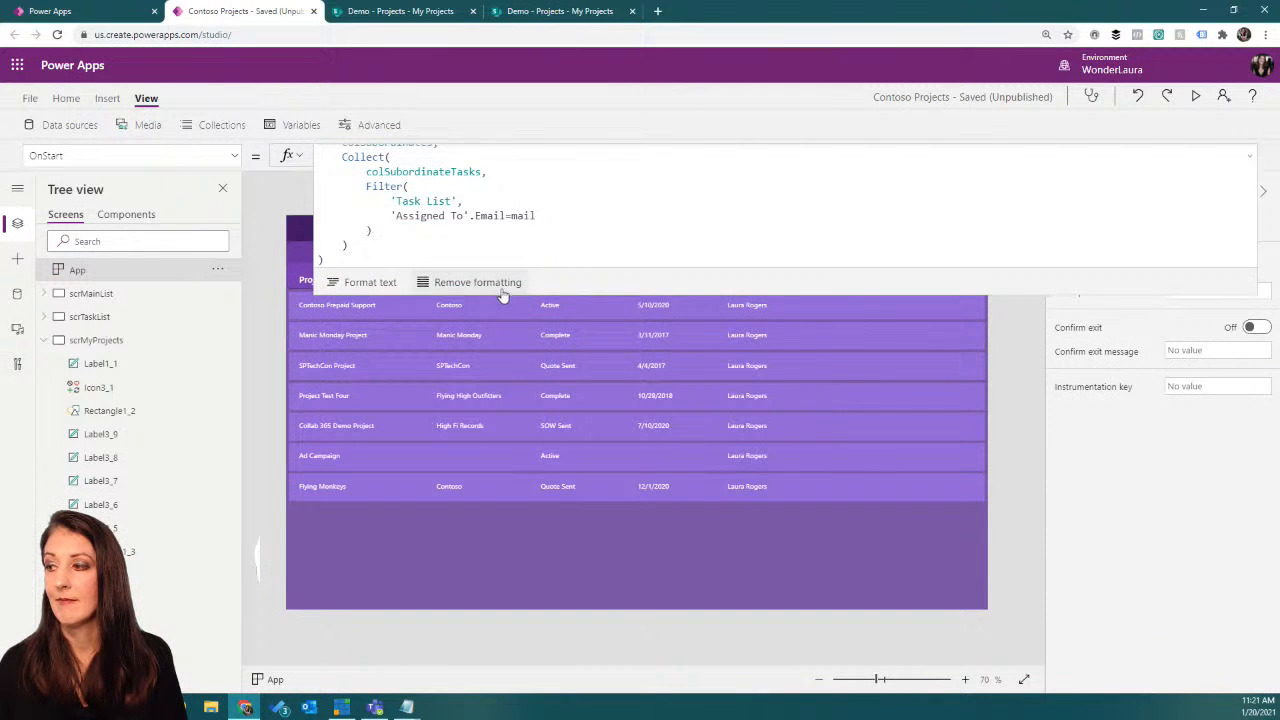
pyautogui.moveTo(536, 297); pyautogui.dragTo(536, 332)
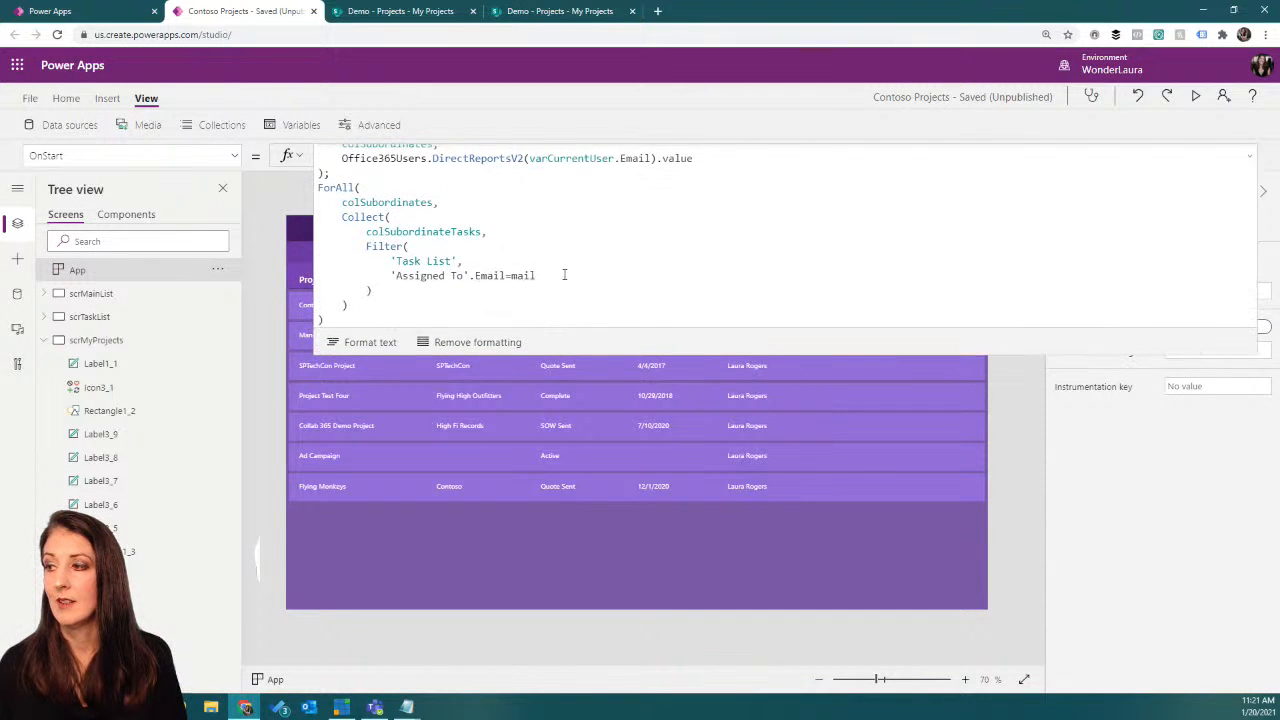
pyautogui.scroll(3, 565, 272)
pyautogui.moveTo(416, 352); pyautogui.dragTo(420, 304)
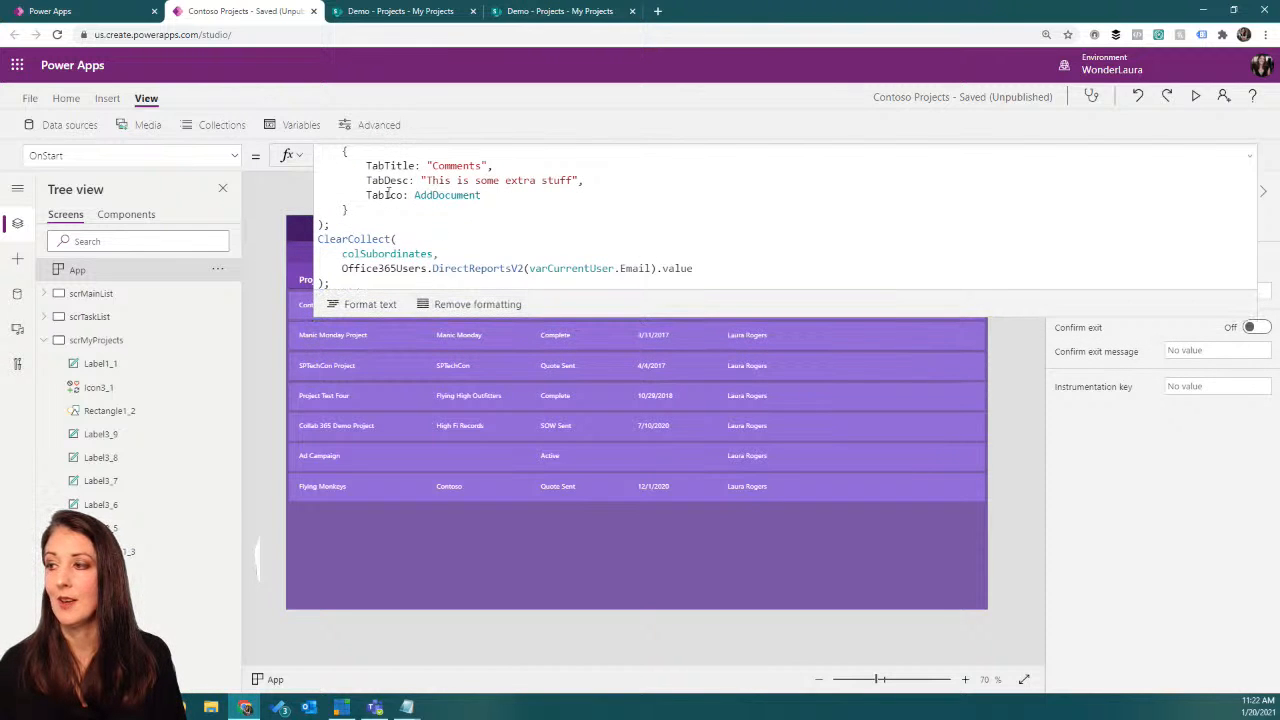
pyautogui.moveTo(750, 313); pyautogui.dragTo(734, 256)
pyautogui.scroll(-3, 545, 210)
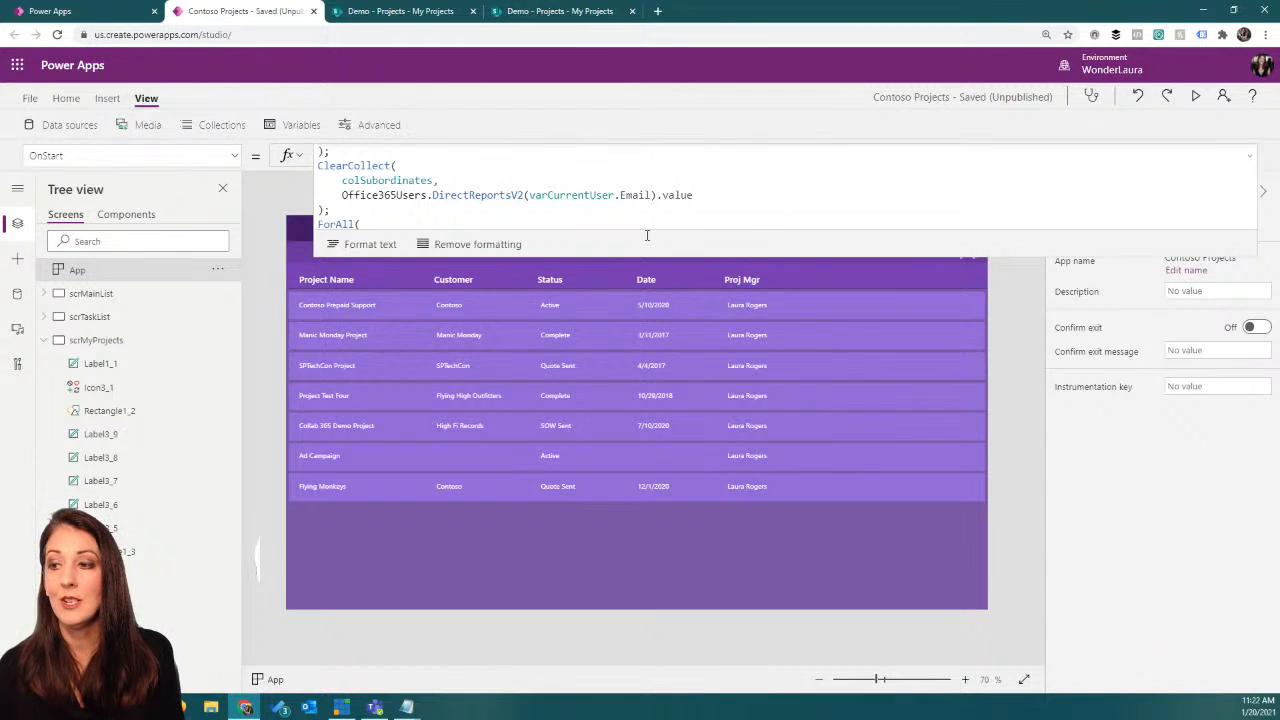
# Step: Collapse the scrMyProjects screen's contents and add a new blank screen to the app with the formula view collapsed
pyautogui.click(45, 341)
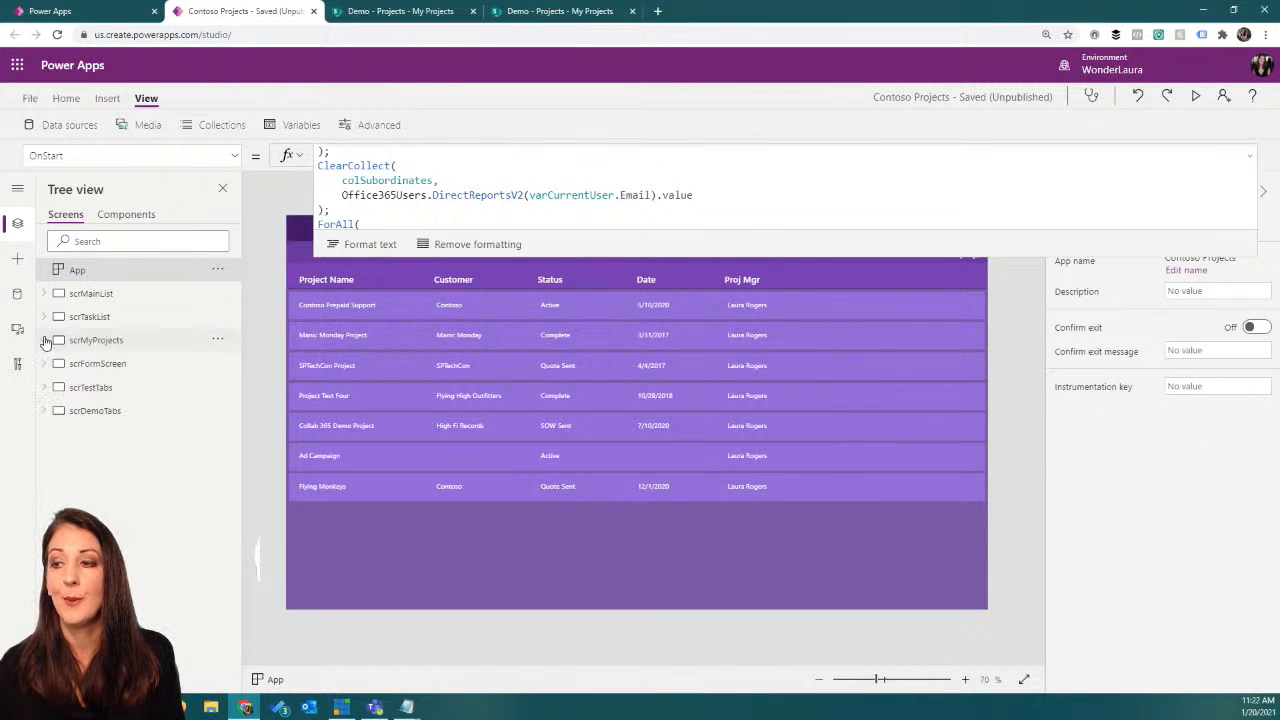
pyautogui.click(66, 98)
pyautogui.click(64, 125)
pyautogui.click(74, 205)
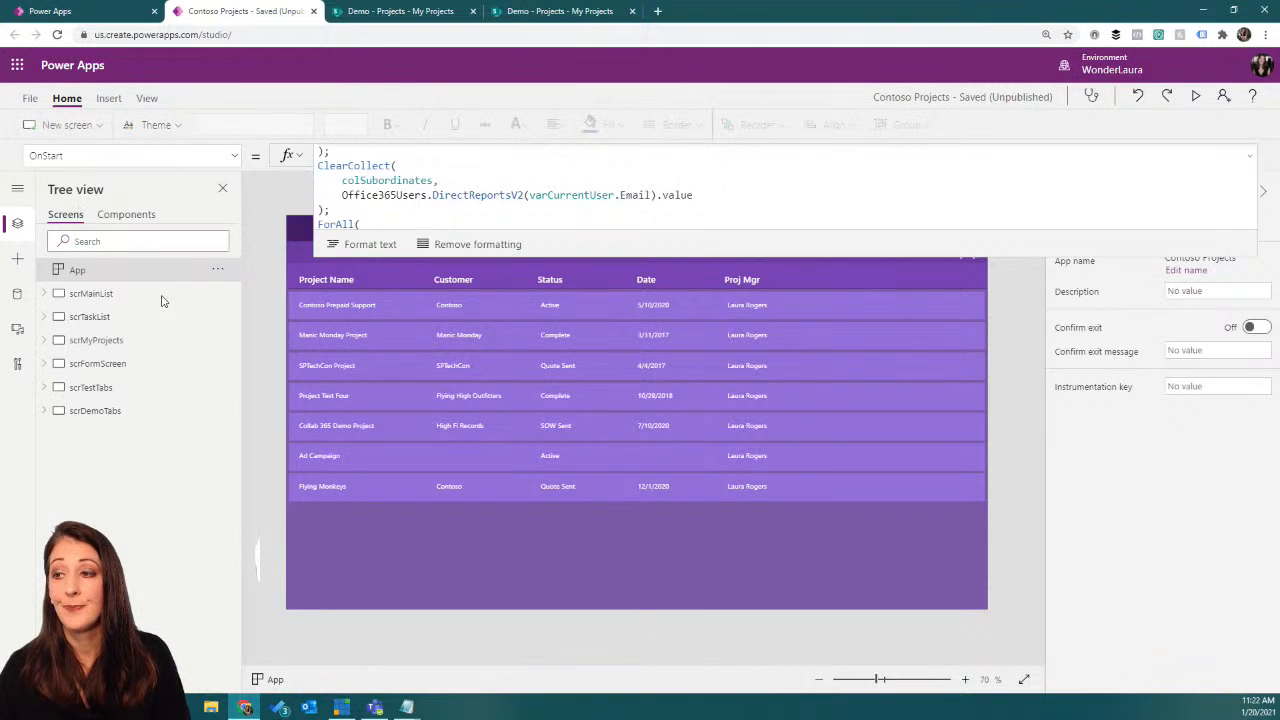
pyautogui.click(1252, 154)
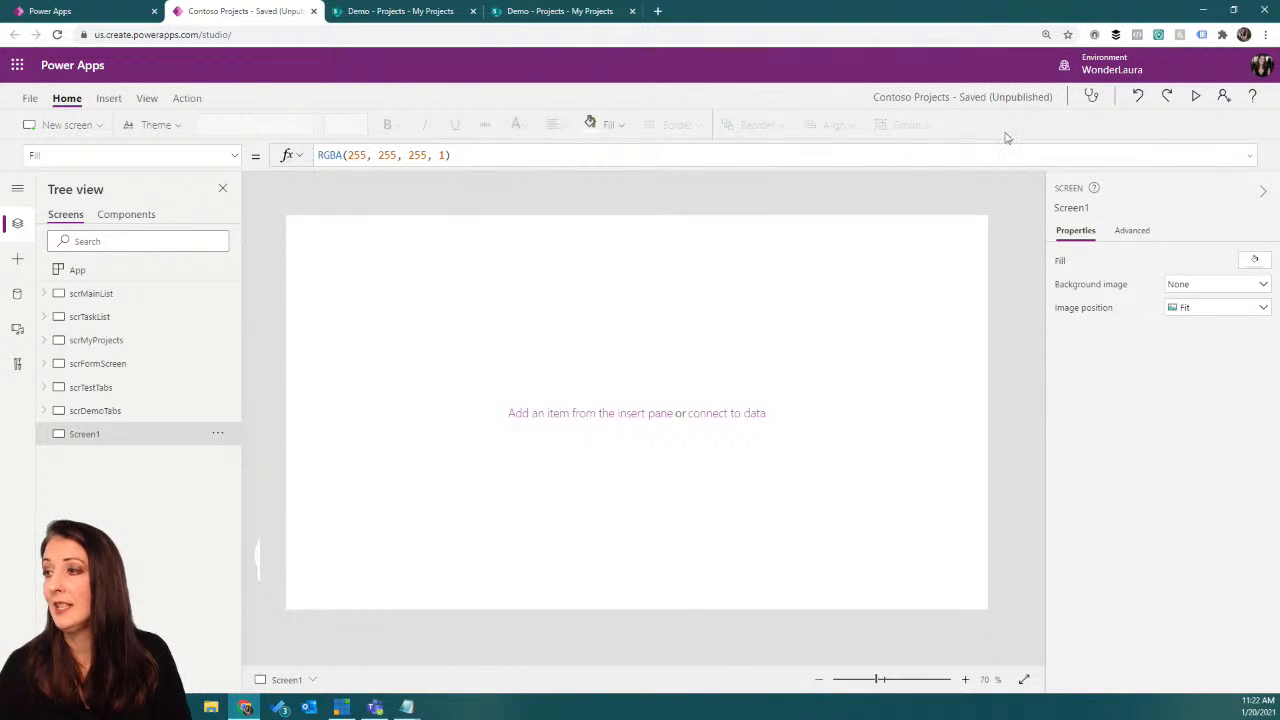
# Step: Insert a blank vertical gallery on the new blank screen
pyautogui.click(108, 98)
pyautogui.click(410, 131)
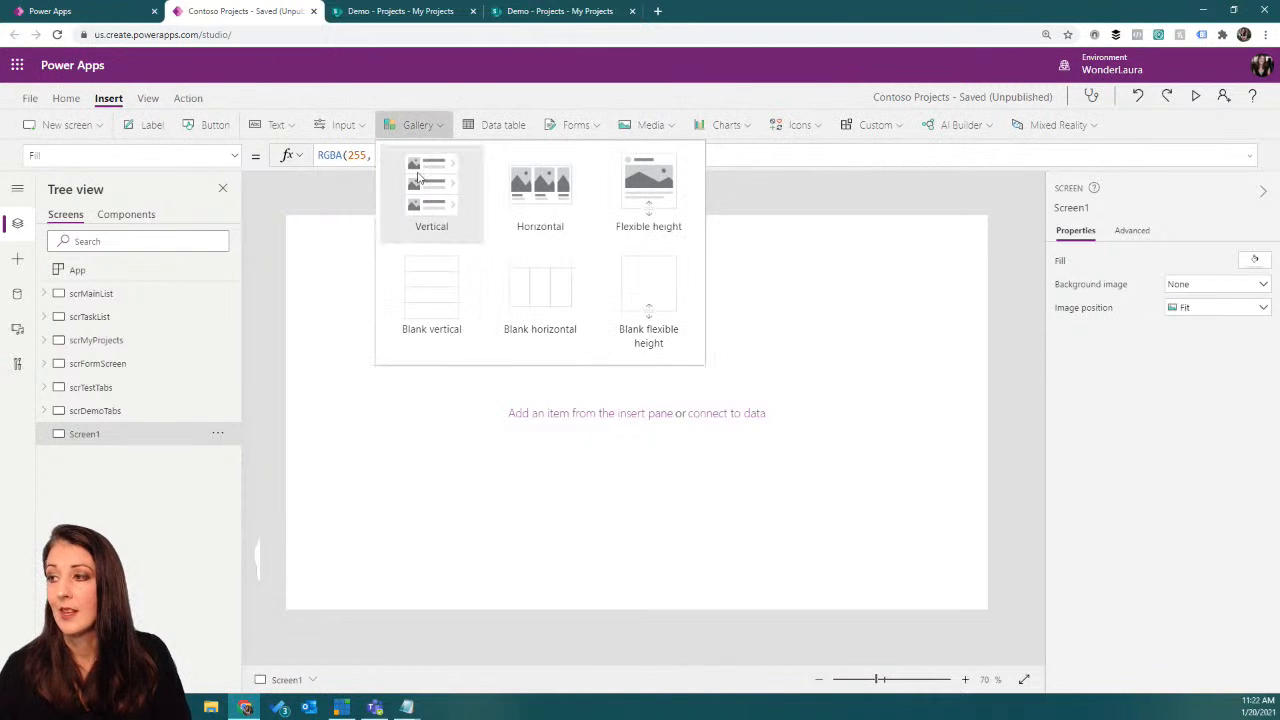
pyautogui.click(424, 282)
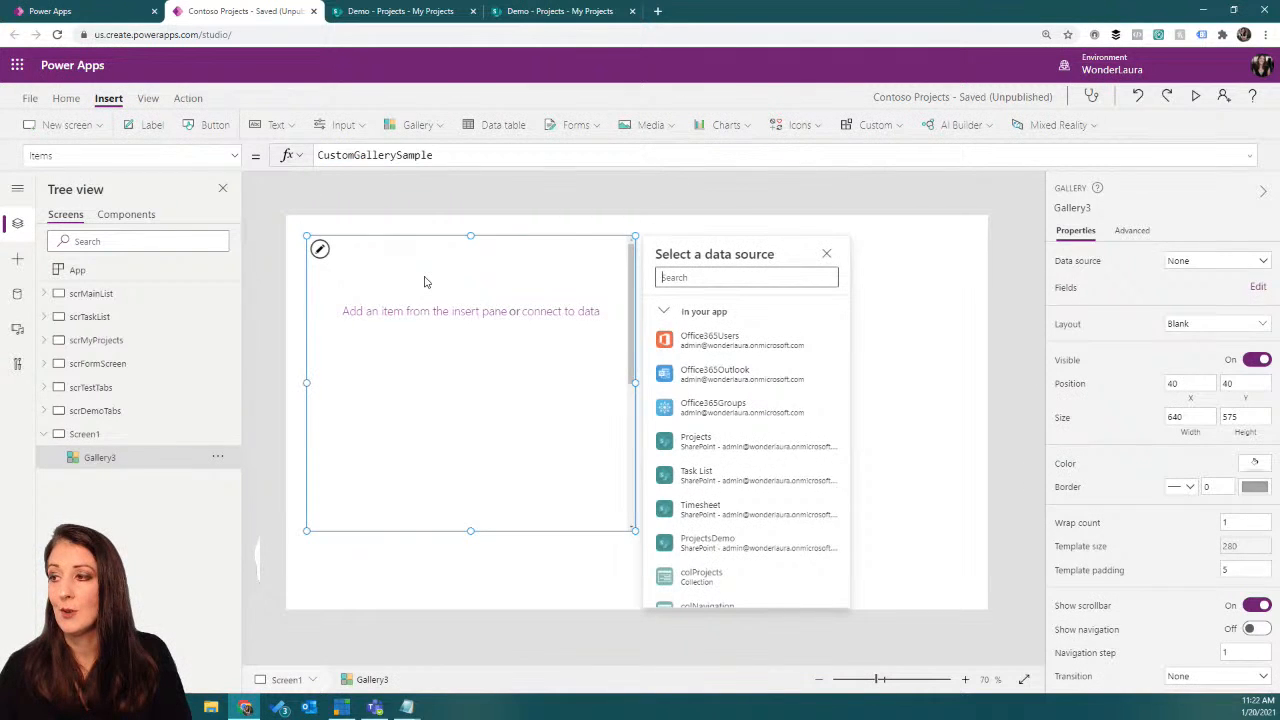
# Step: Replace CustomGallerySample in the new gallery's Items with the start of an Office365Users.DirectReports call
pyautogui.click(336, 152)
pyautogui.doubleClick(432, 152)
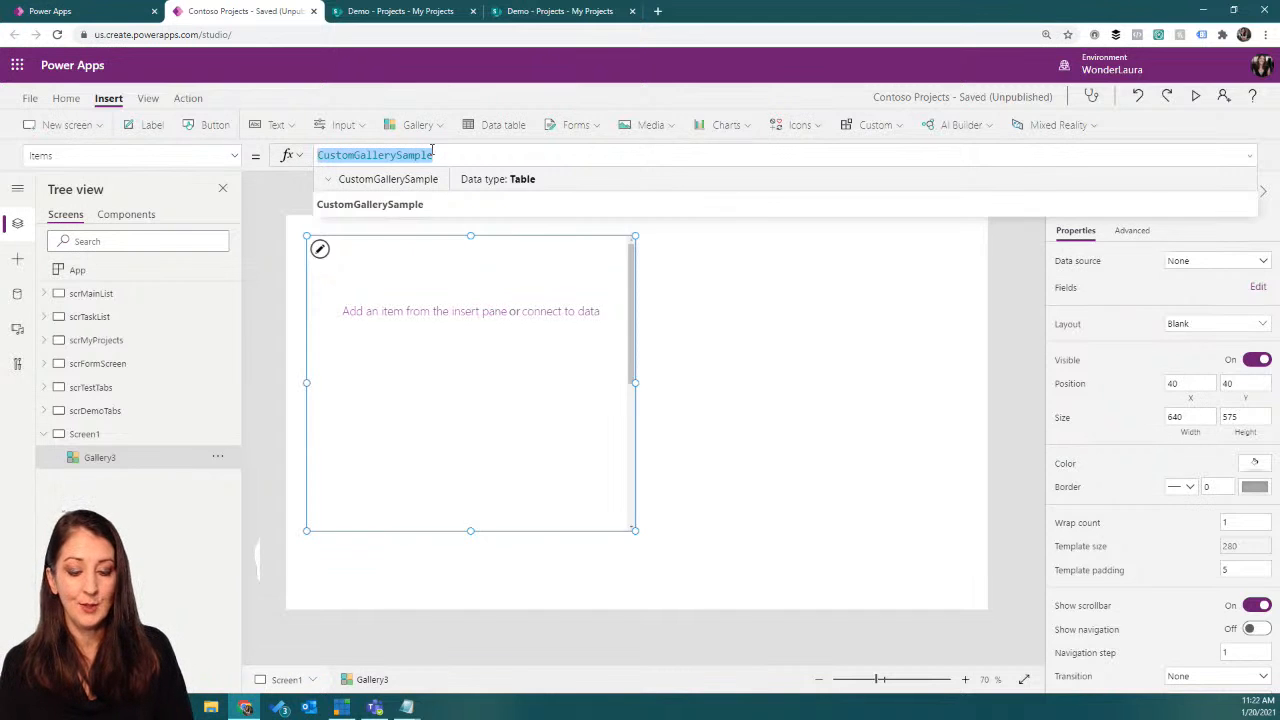
pyautogui.write('office365u')
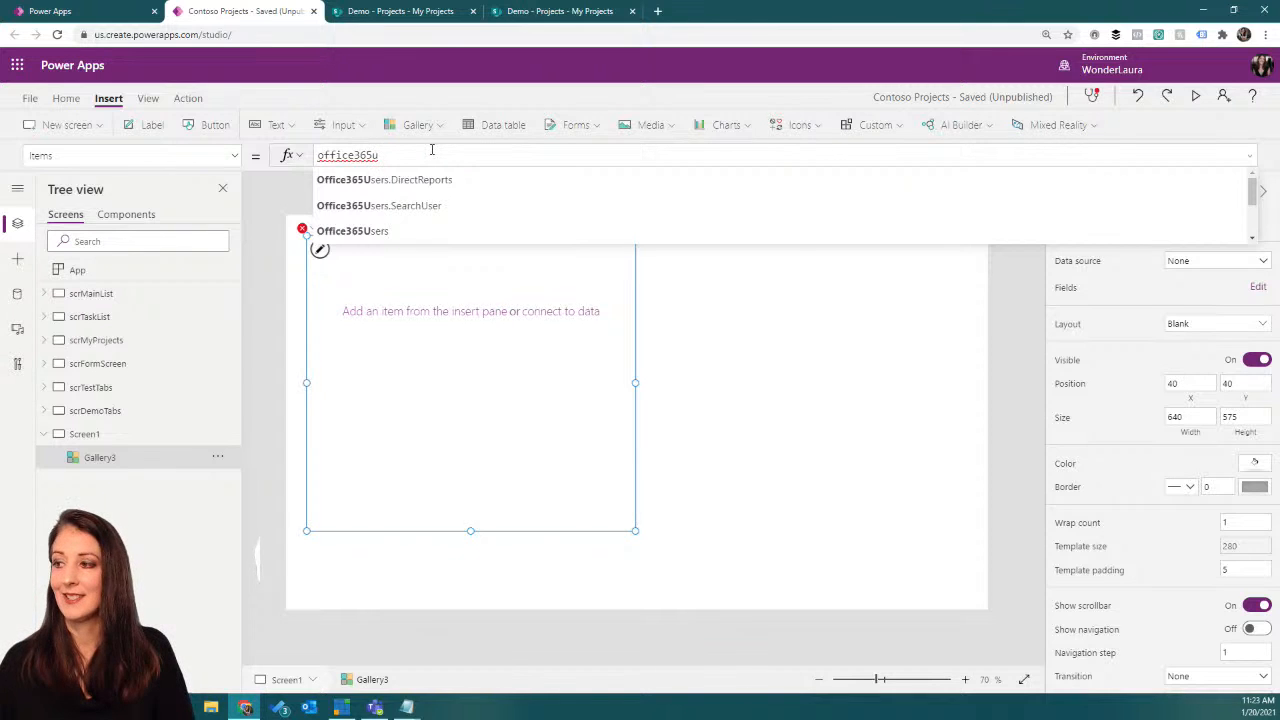
pyautogui.click(420, 238)
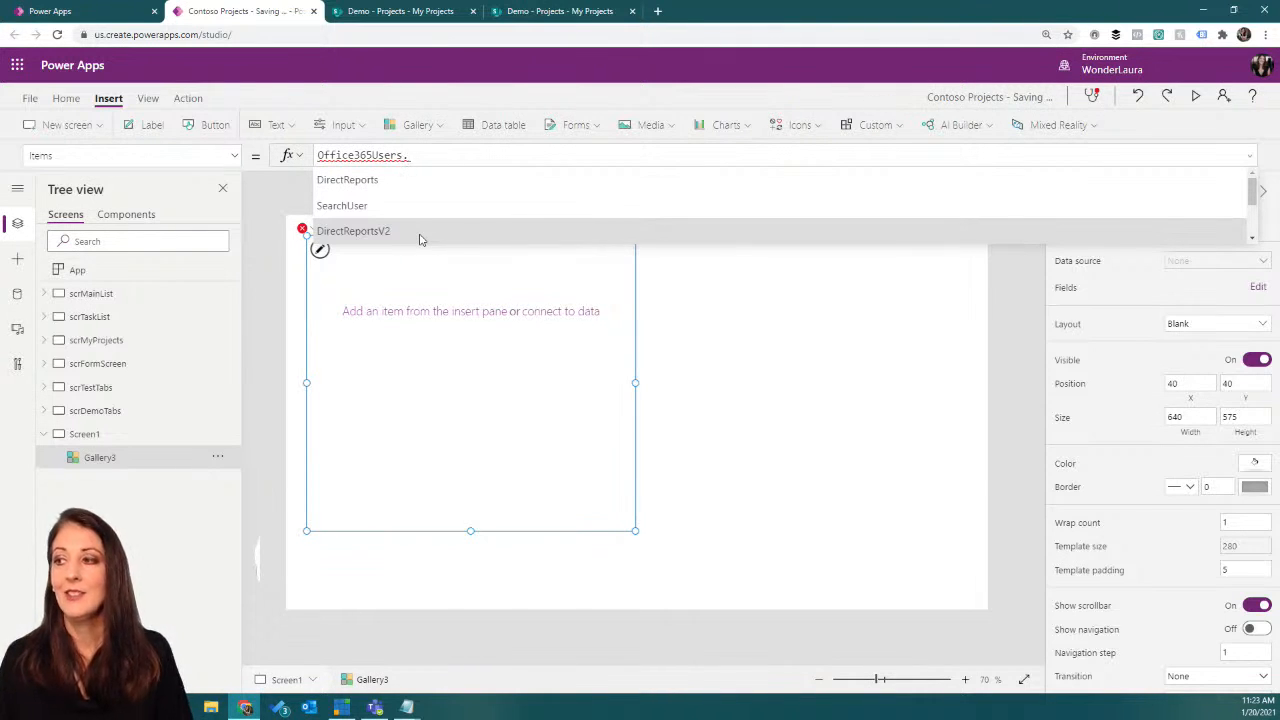
pyautogui.click(395, 180)
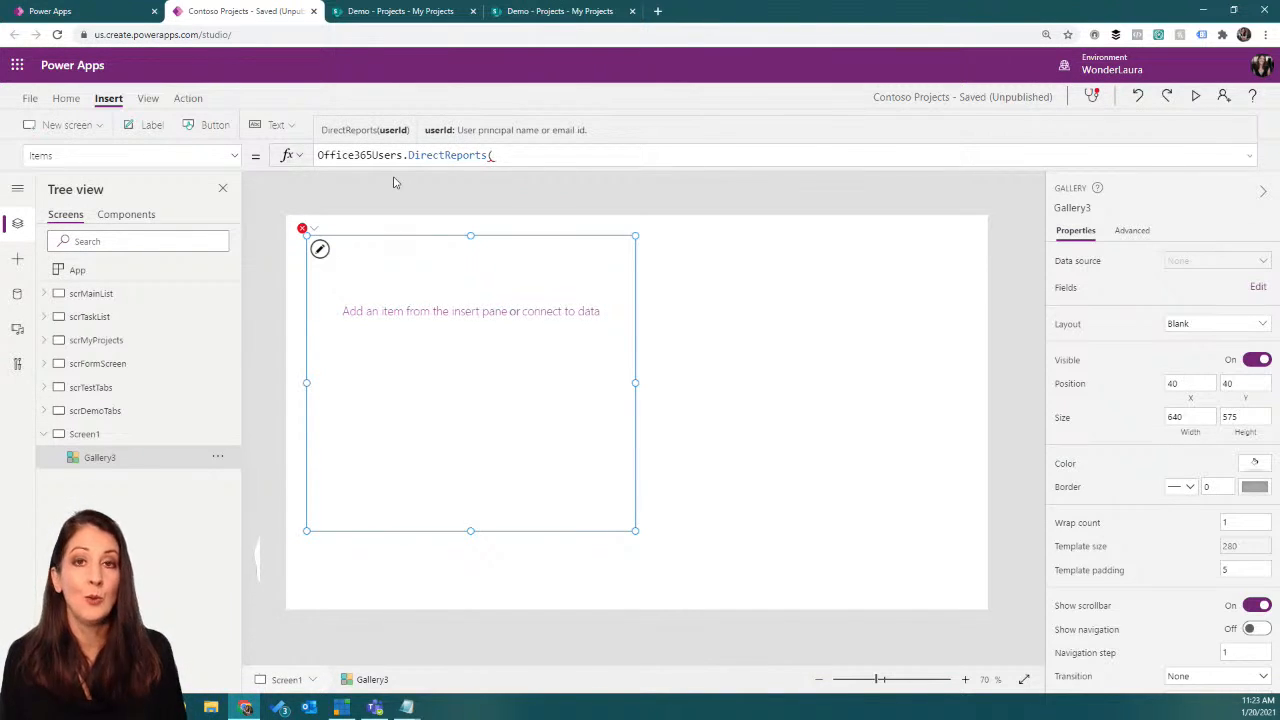
# Step: Complete the DirectReports call with varCurrentUser.Email as its user ID and set the gallery's layout to Title and subtitle
pyautogui.write('varc')
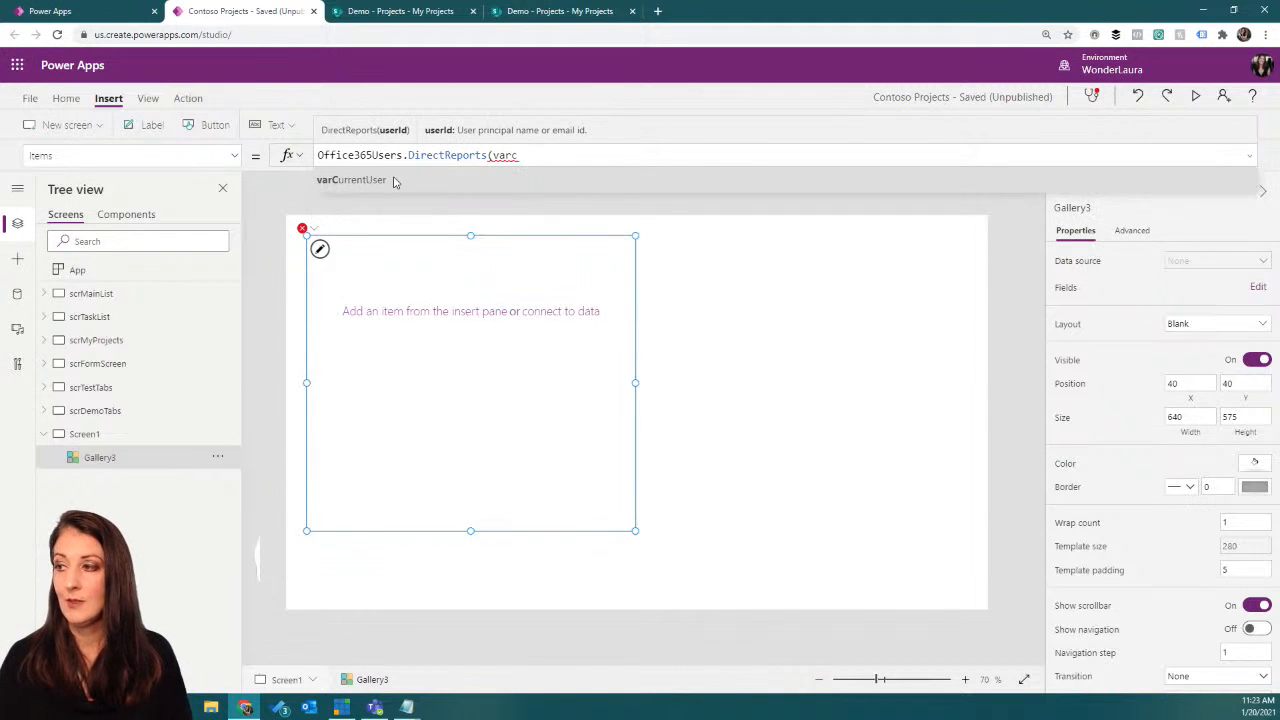
pyautogui.click(393, 181)
pyautogui.write('.e')
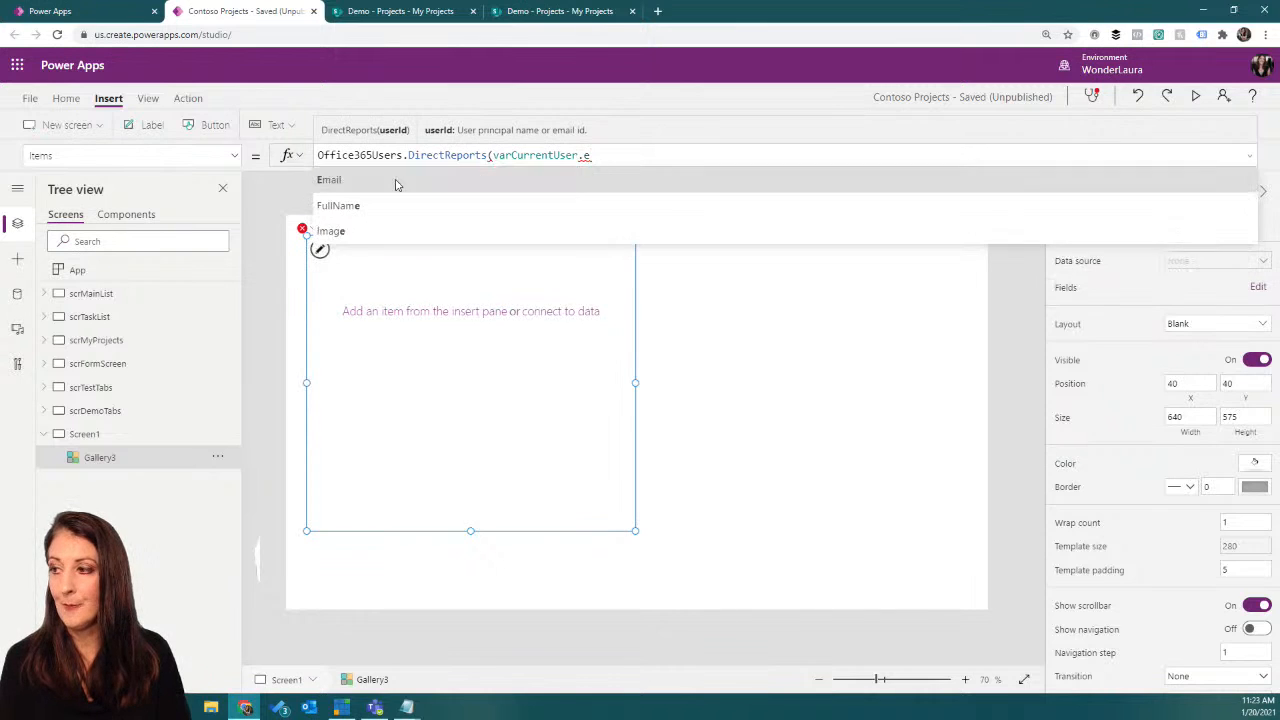
pyautogui.click(395, 181)
pyautogui.write(')')
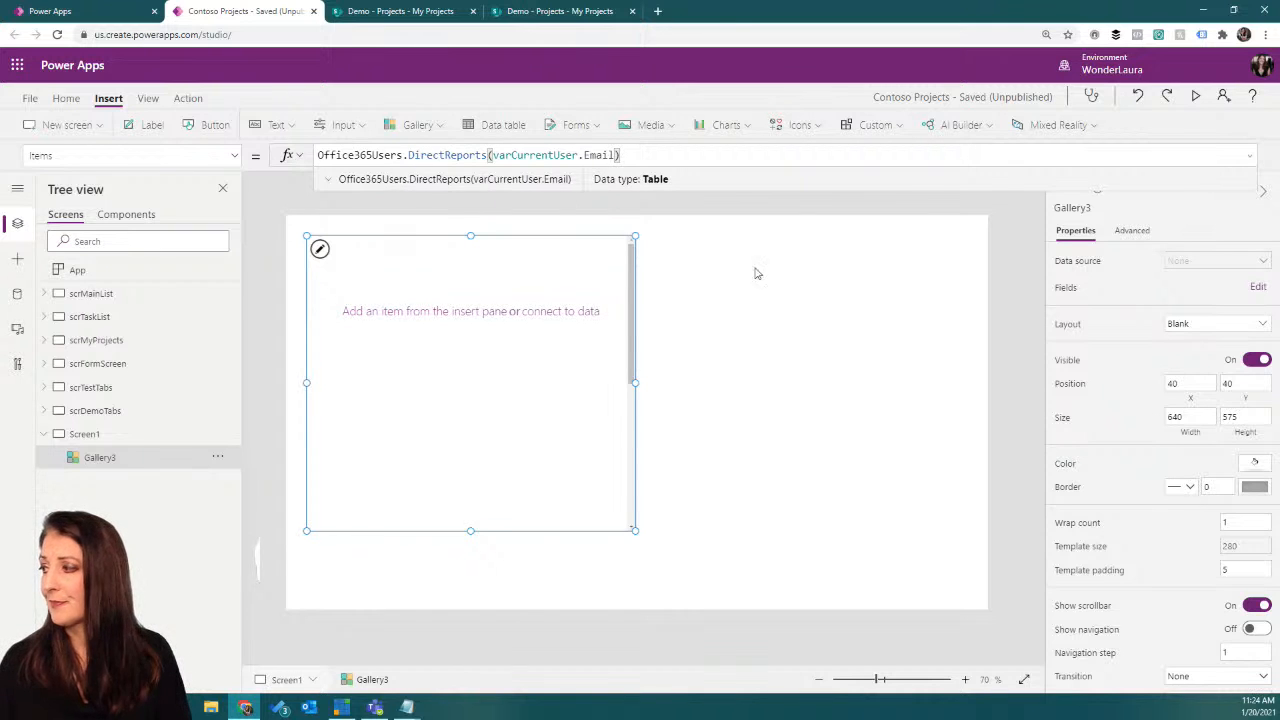
pyautogui.click(1212, 333)
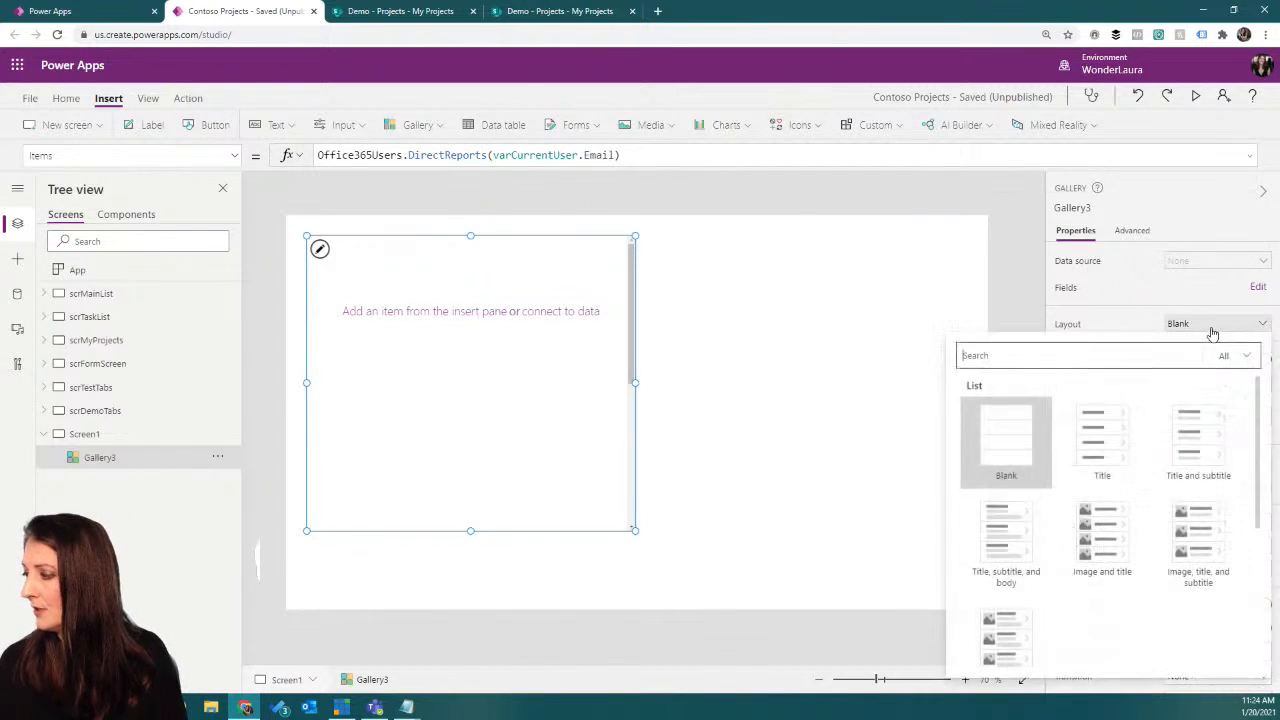
pyautogui.click(652, 410)
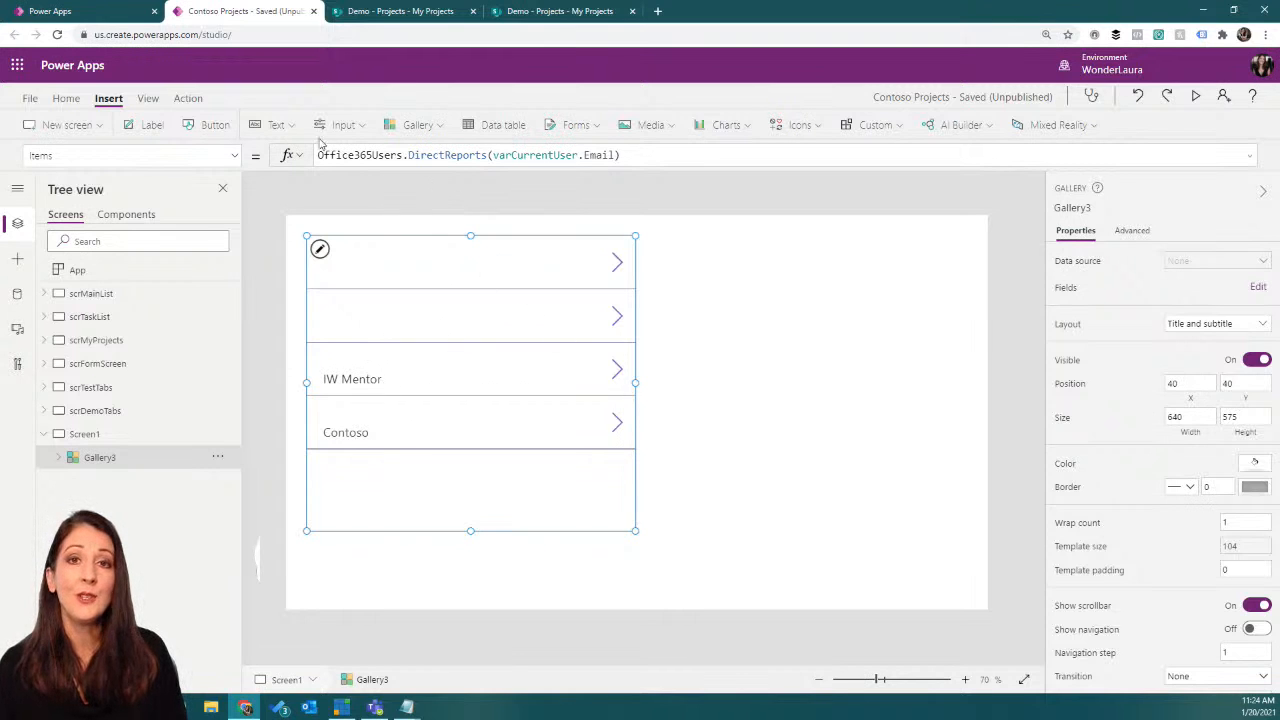
# Step: Try to append a property starting with "va" to the DirectReports call in the gallery's Items formula
pyautogui.click(640, 152)
pyautogui.hotkey('ctrl', 'a')
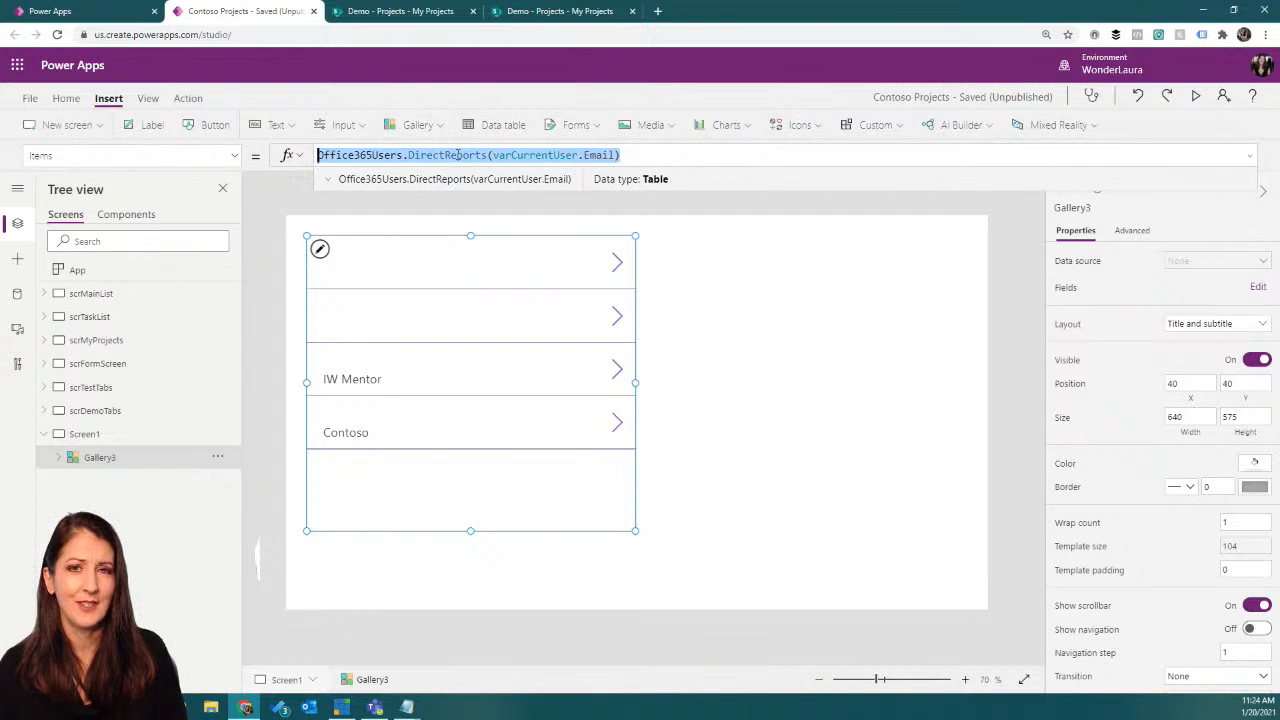
pyautogui.click(637, 152)
pyautogui.write('.a')
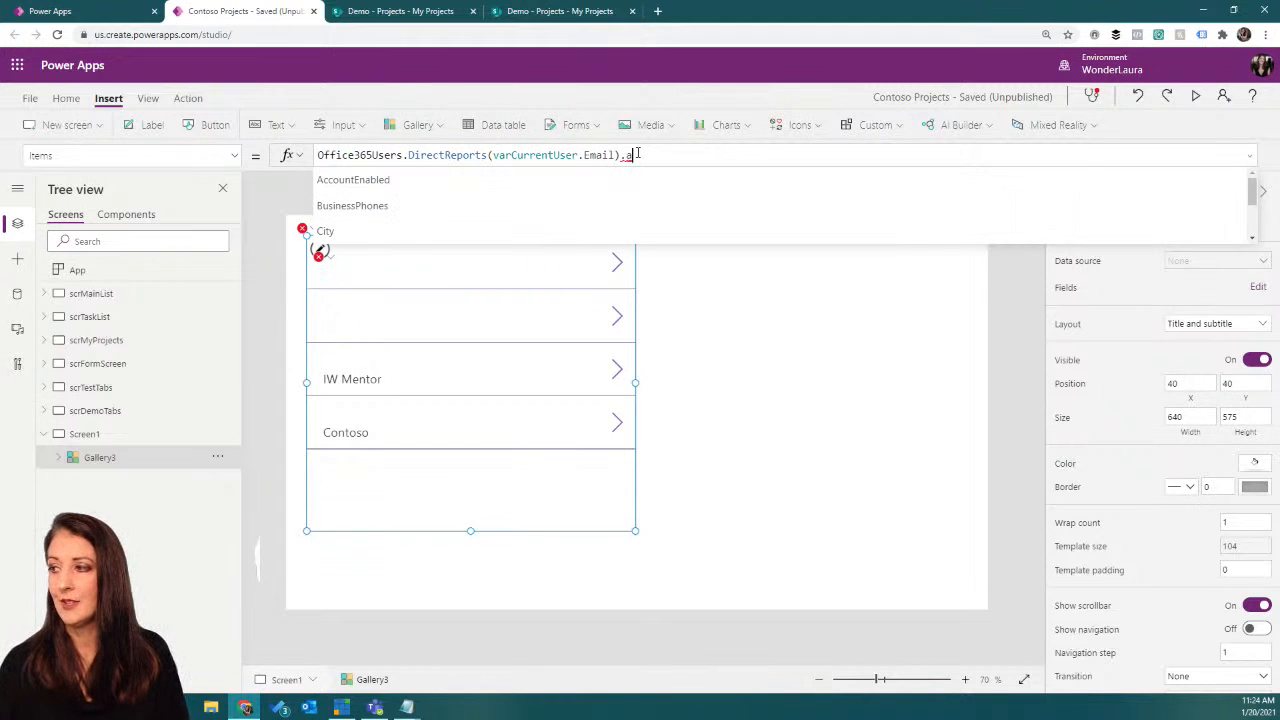
pyautogui.write('v')
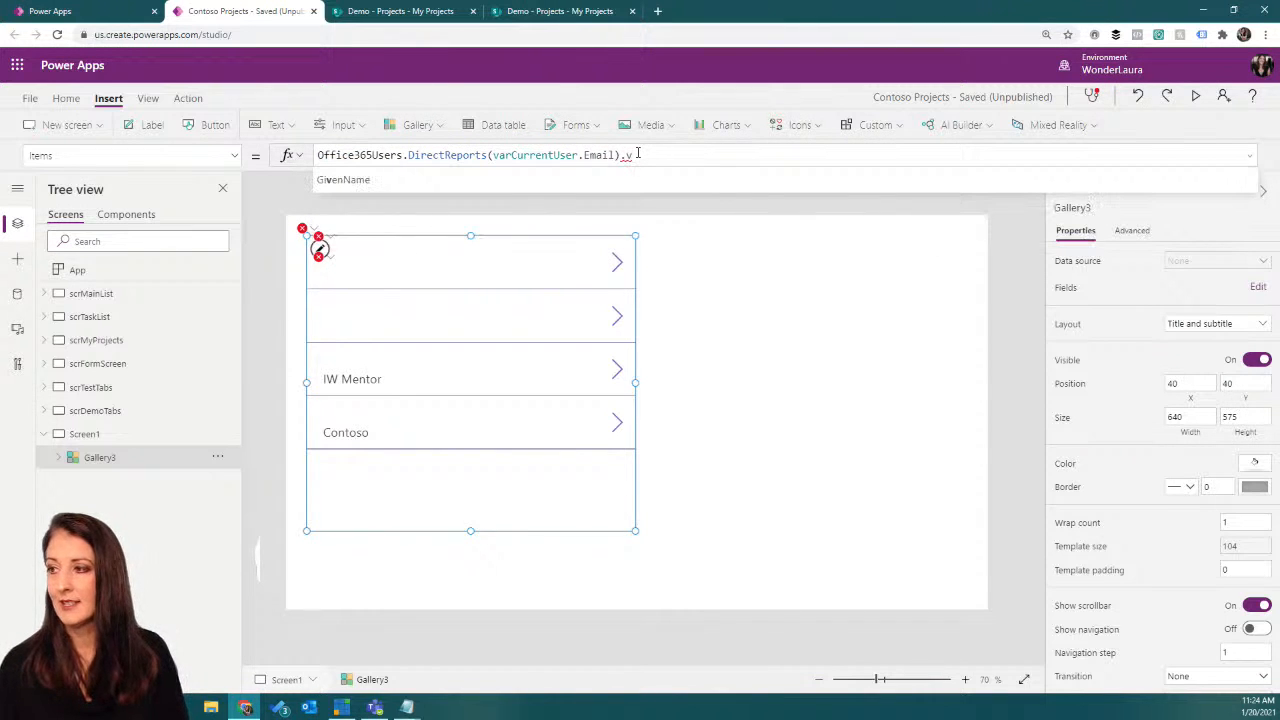
pyautogui.write('a')
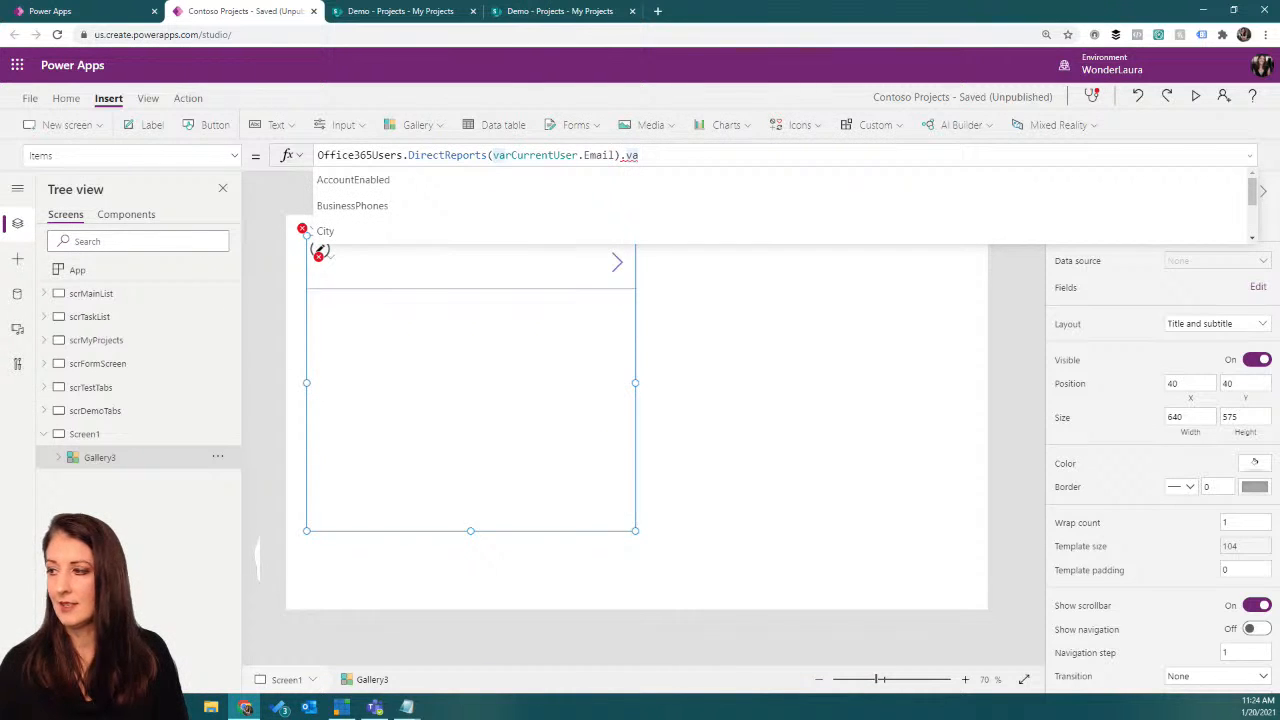
# Step: Browse the suggested DirectReports fields and remove the unfinished property so the Items formula ends at the closing parenthesis
pyautogui.hotkey('alt', 'Tab')
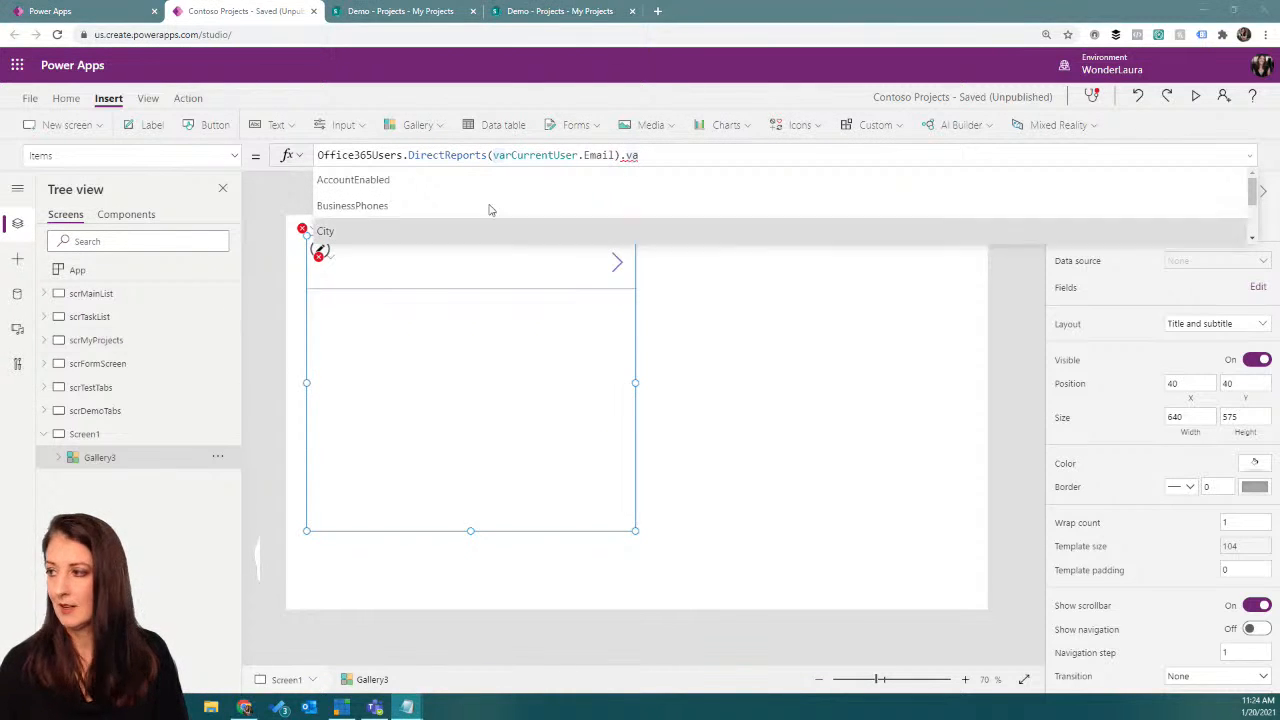
pyautogui.click(660, 157)
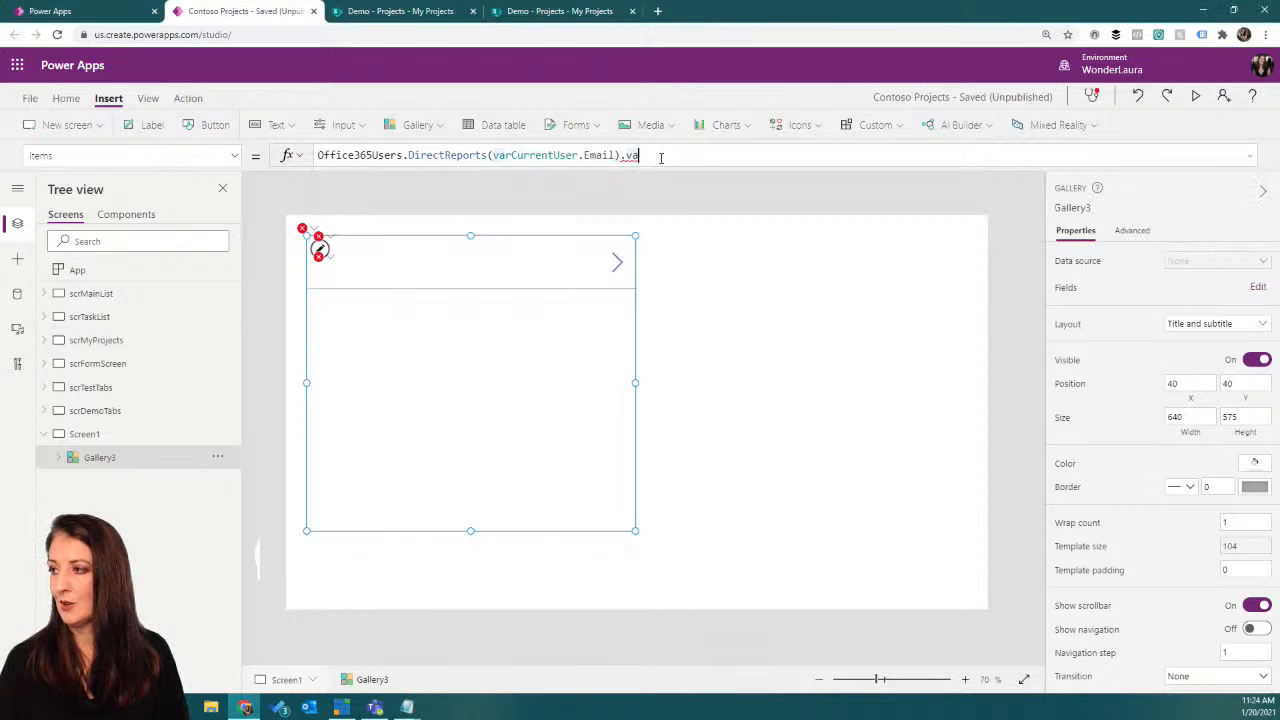
pyautogui.press('BackSpace')
pyautogui.press('BackSpace')
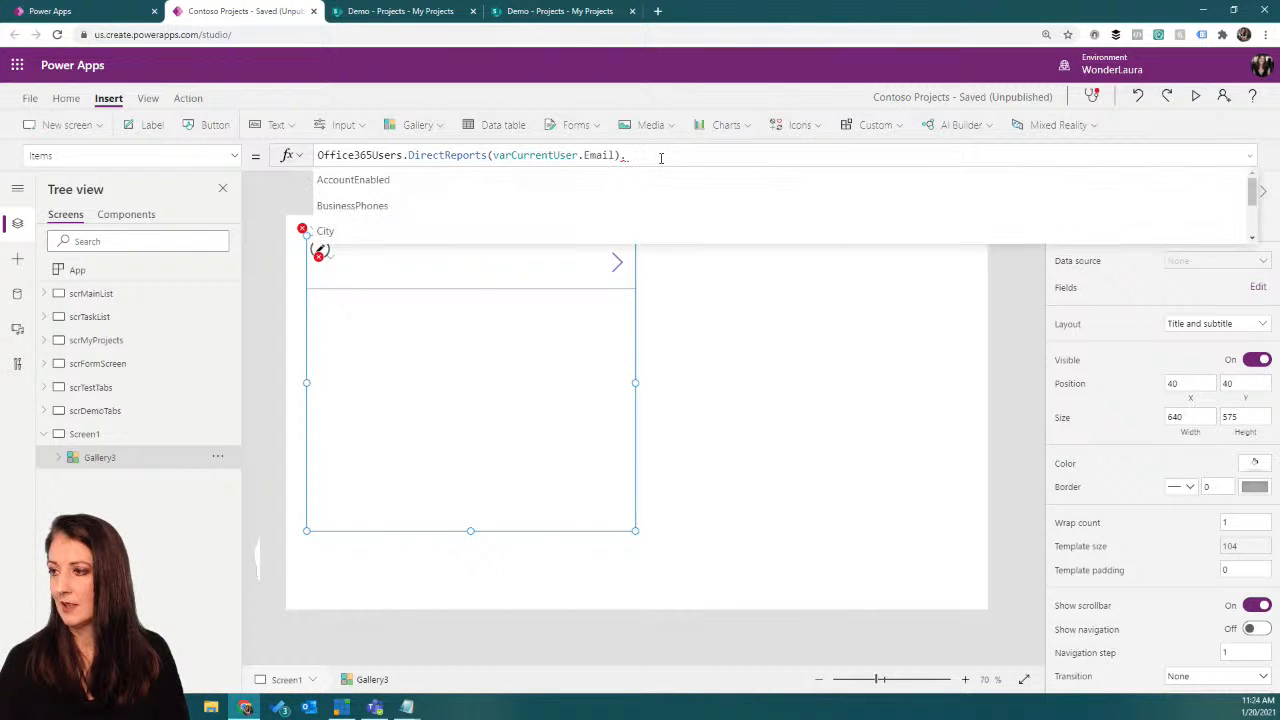
pyautogui.scroll(-5, 612, 187)
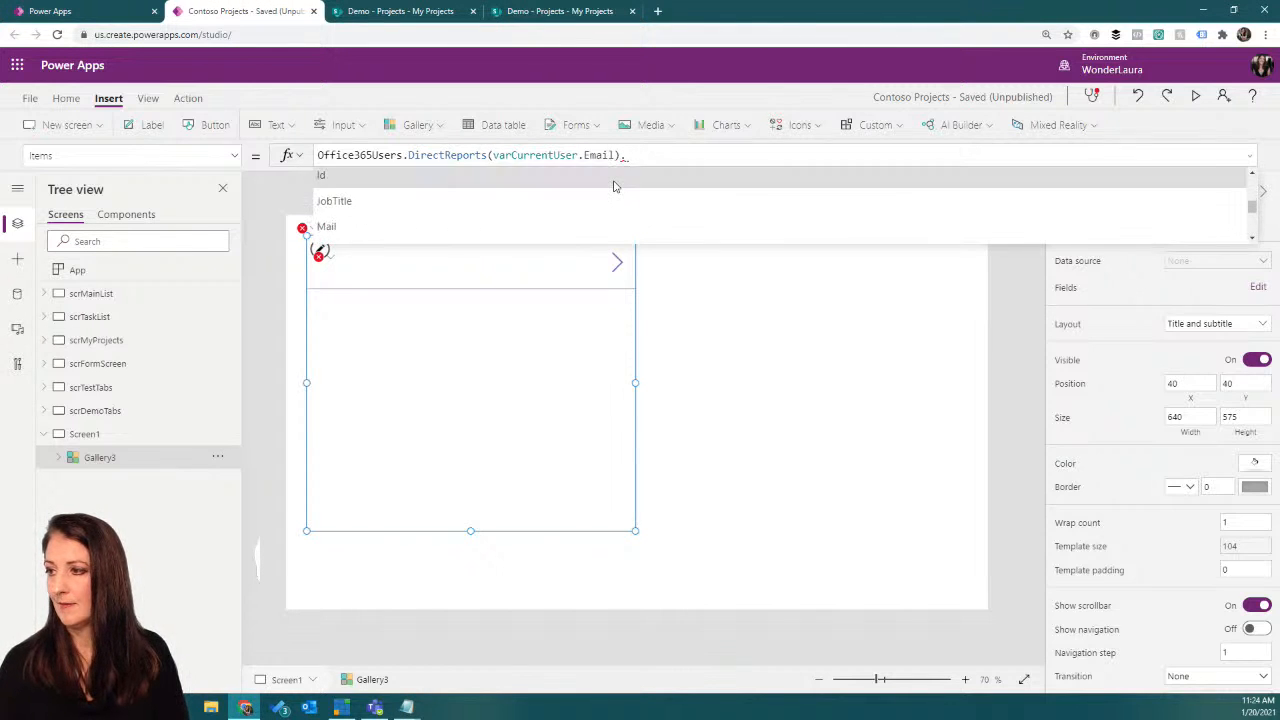
pyautogui.scroll(-3, 614, 187)
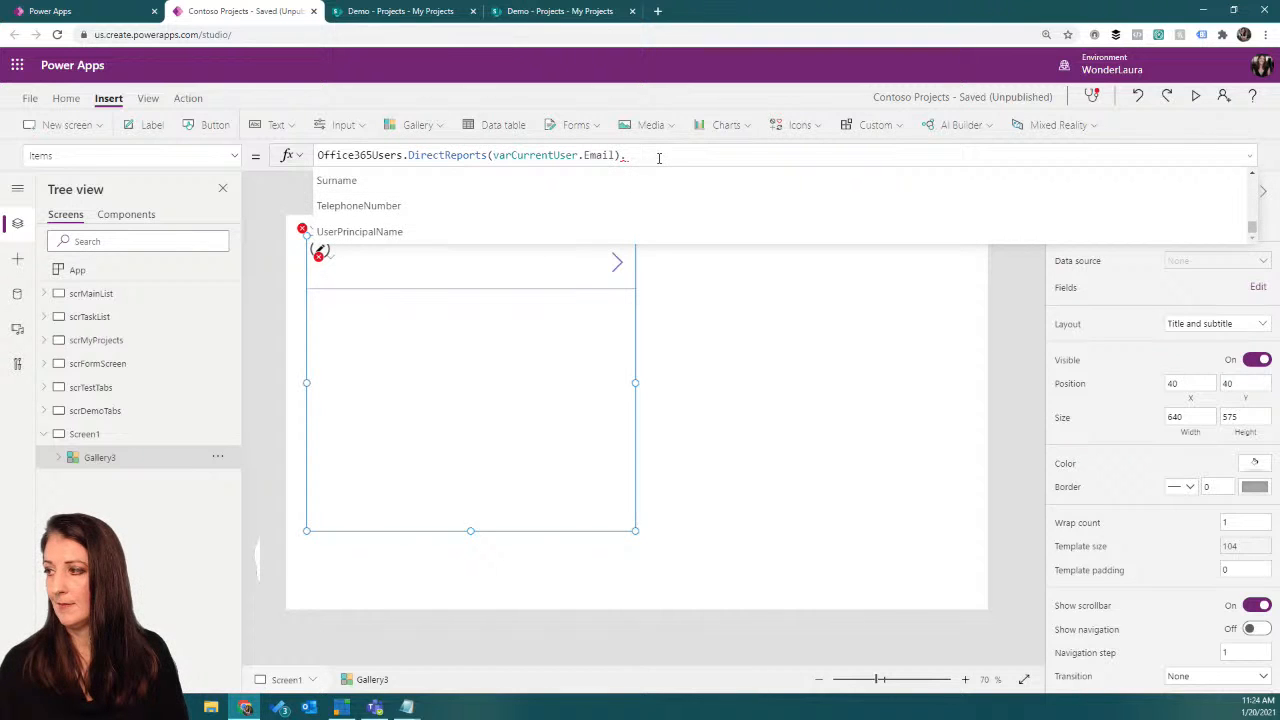
pyautogui.press('BackSpace')
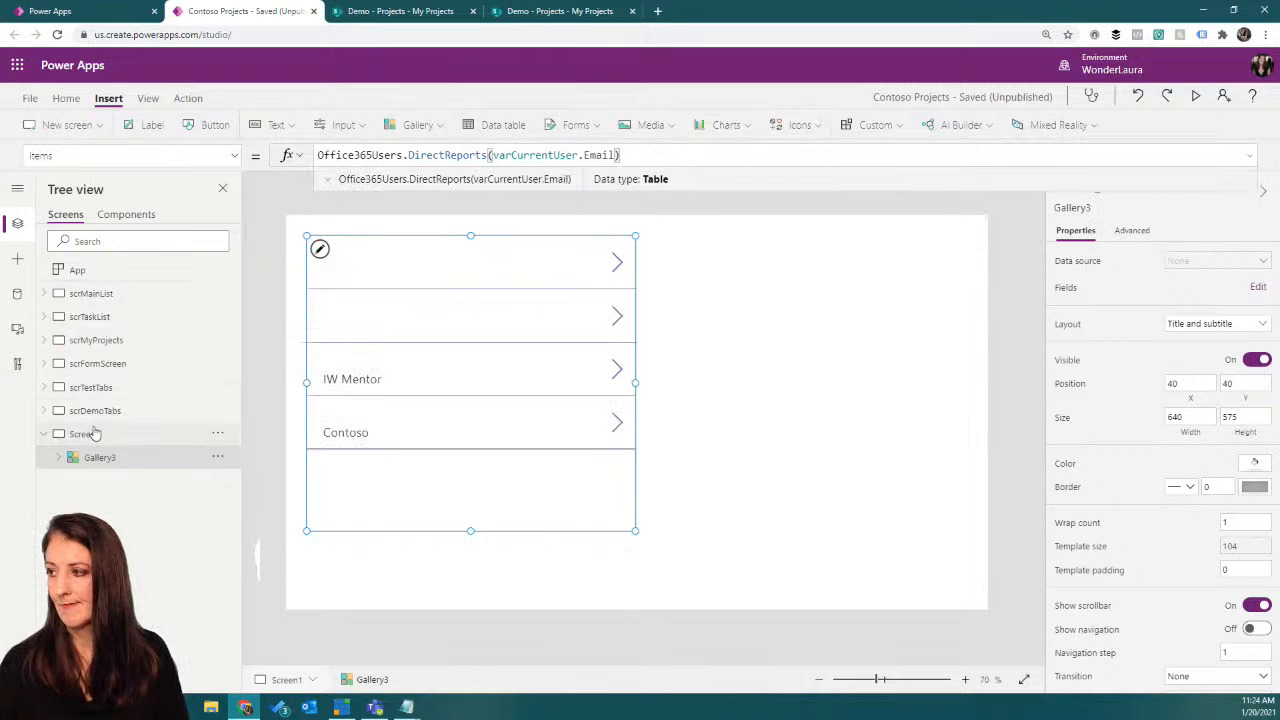
# Step: Examine the app's OnStart formula, especially how the colSubordinates collection is built from the direct reports call
pyautogui.click(100, 271)
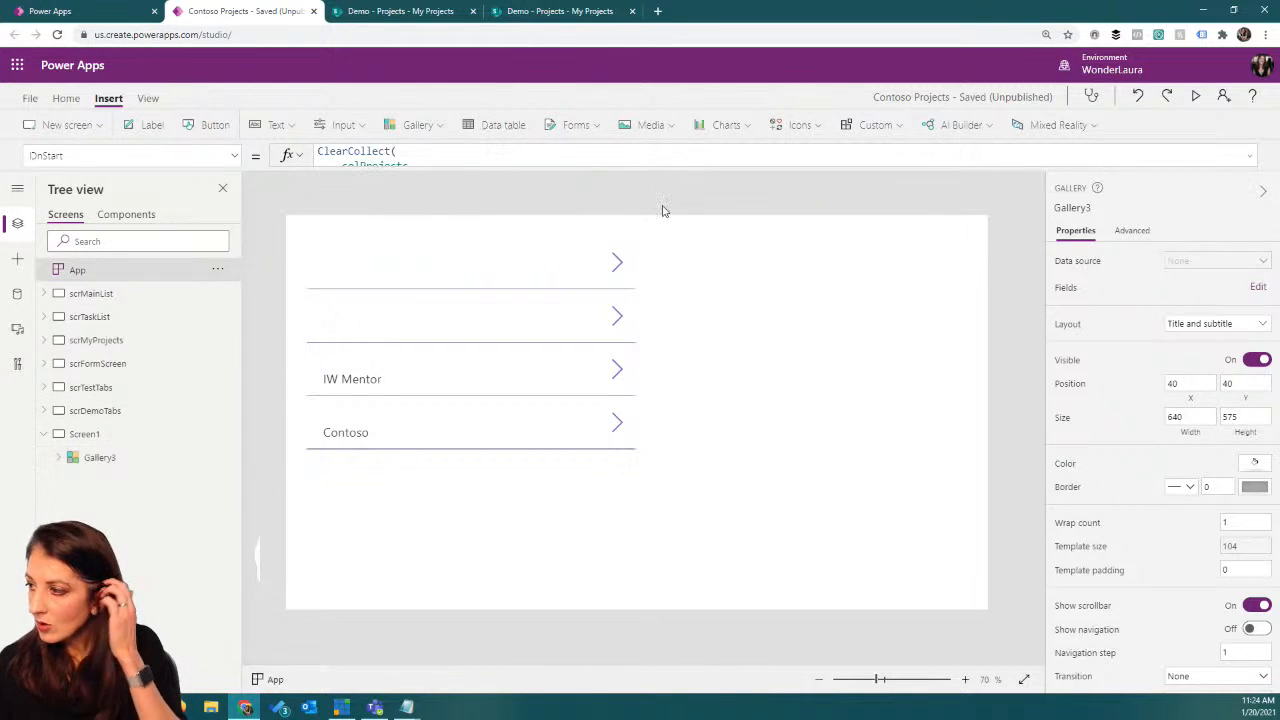
pyautogui.click(1249, 158)
pyautogui.scroll(-2, 591, 197)
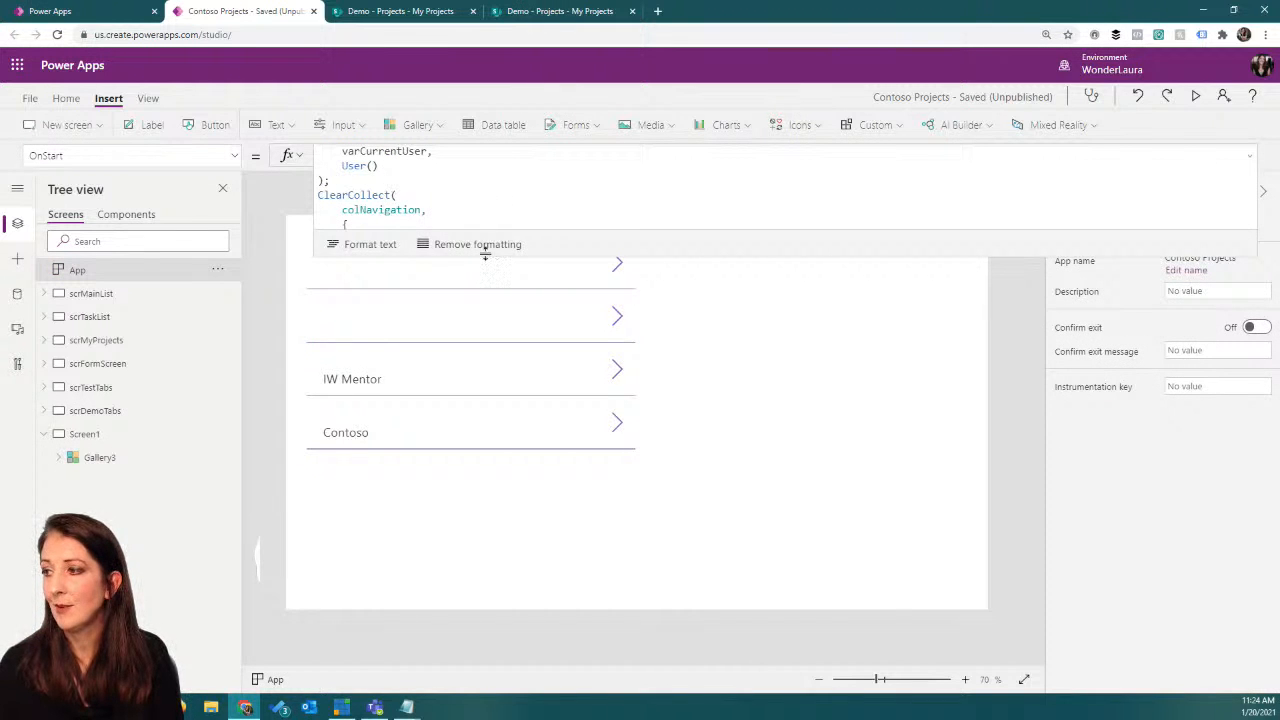
pyautogui.moveTo(486, 252); pyautogui.dragTo(486, 290)
pyautogui.scroll(-3, 516, 199)
pyautogui.scroll(-5, 516, 199)
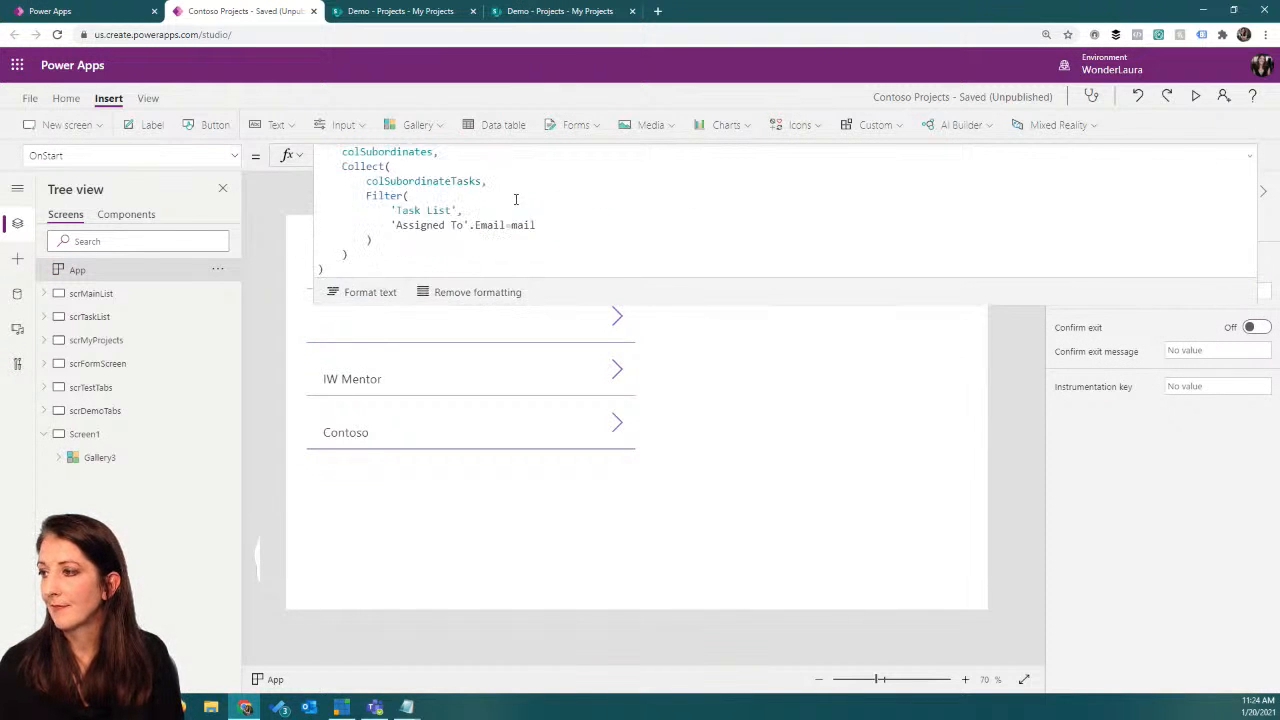
pyautogui.scroll(4, 516, 199)
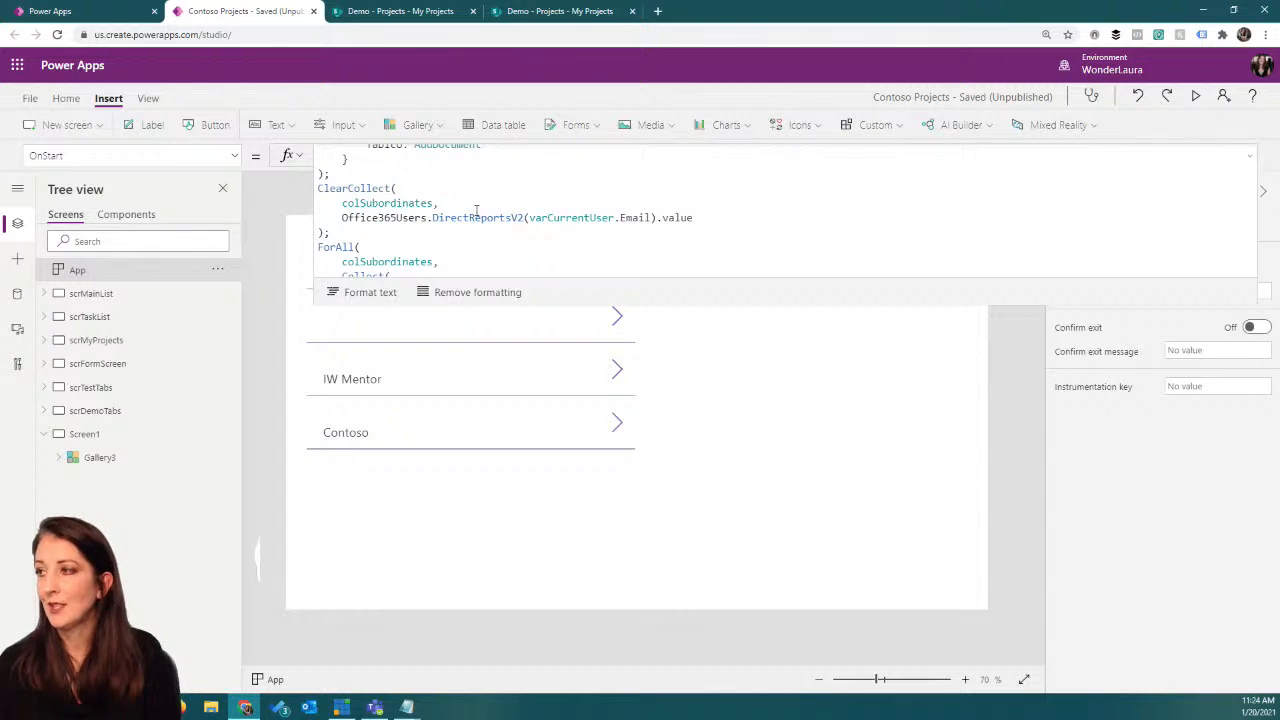
# Step: Change the gallery's Items formula on Screen1 to Office365Users.DirectReportsV2(varCurrentUser.Email).value
pyautogui.click(101, 434)
pyautogui.click(443, 368)
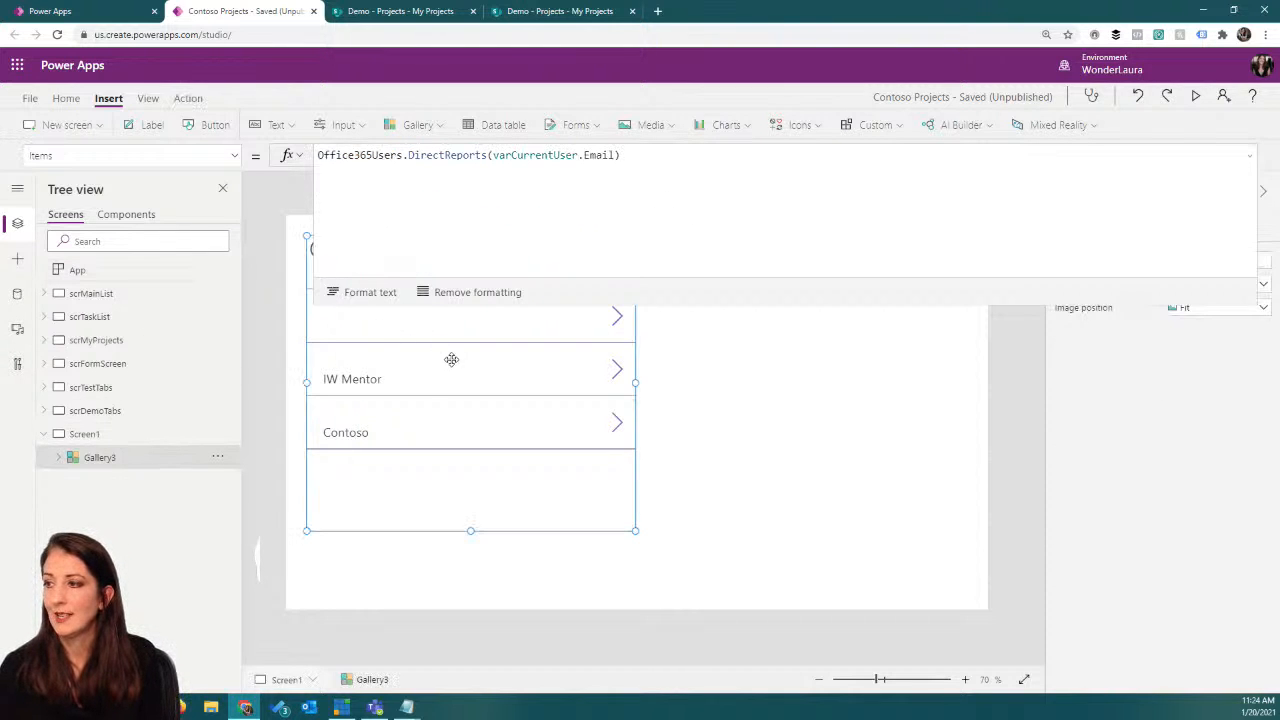
pyautogui.click(488, 155)
pyautogui.click(430, 368)
pyautogui.click(658, 154)
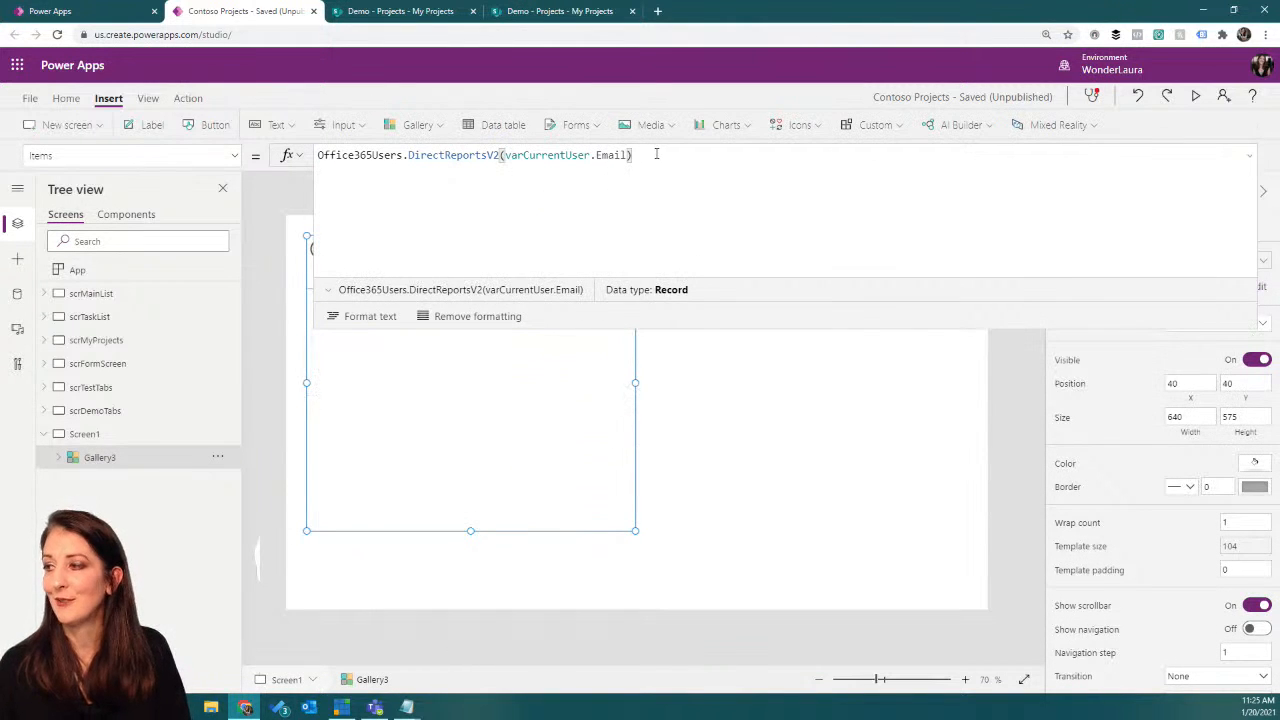
pyautogui.write(',')
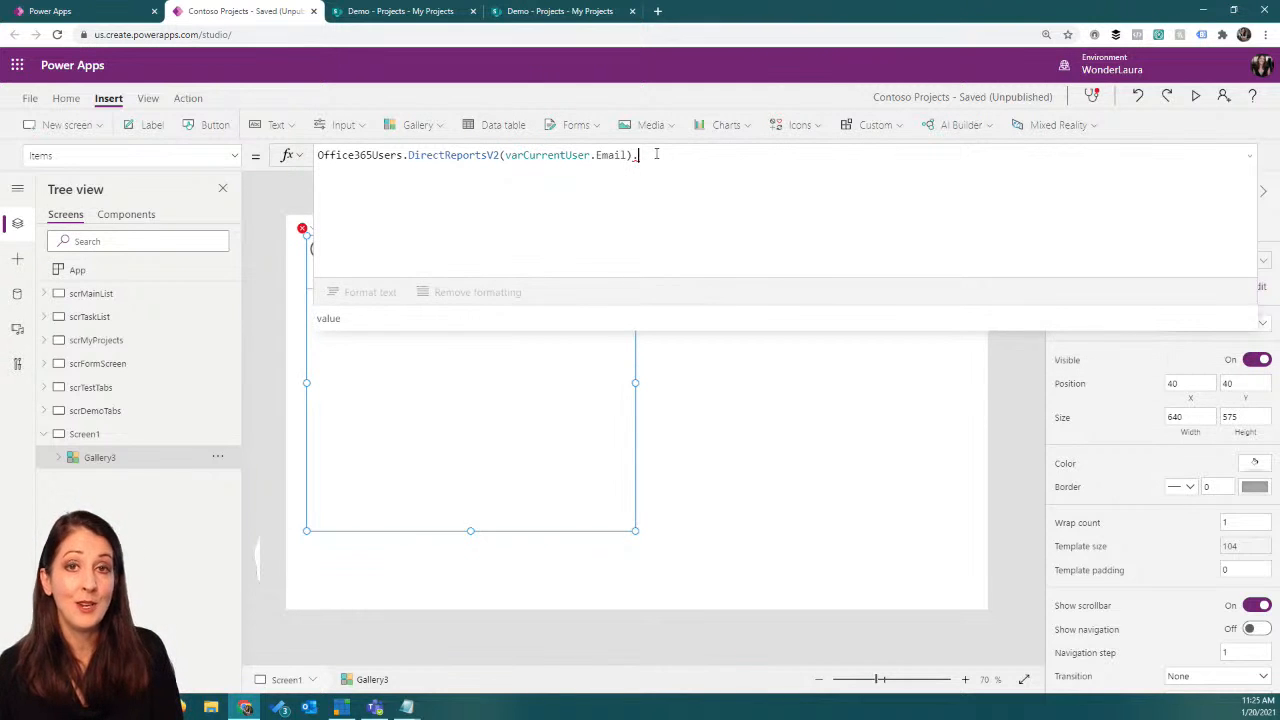
pyautogui.click(451, 326)
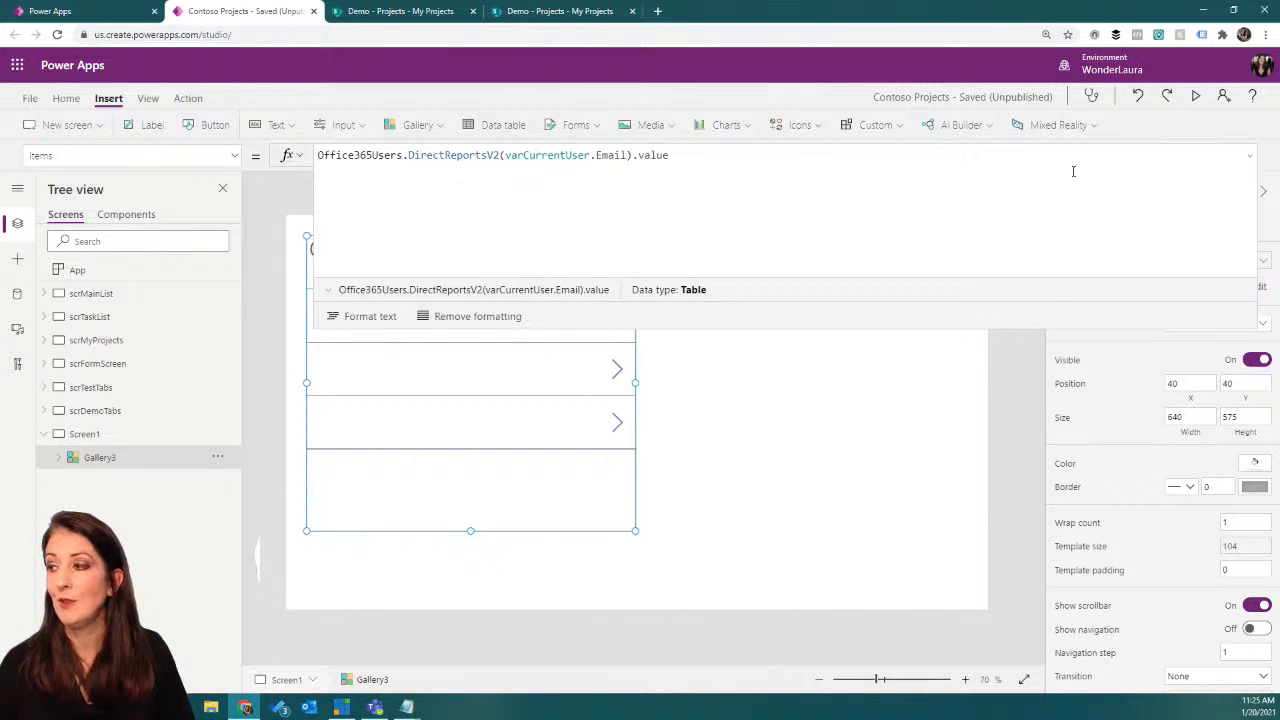
pyautogui.click(1252, 157)
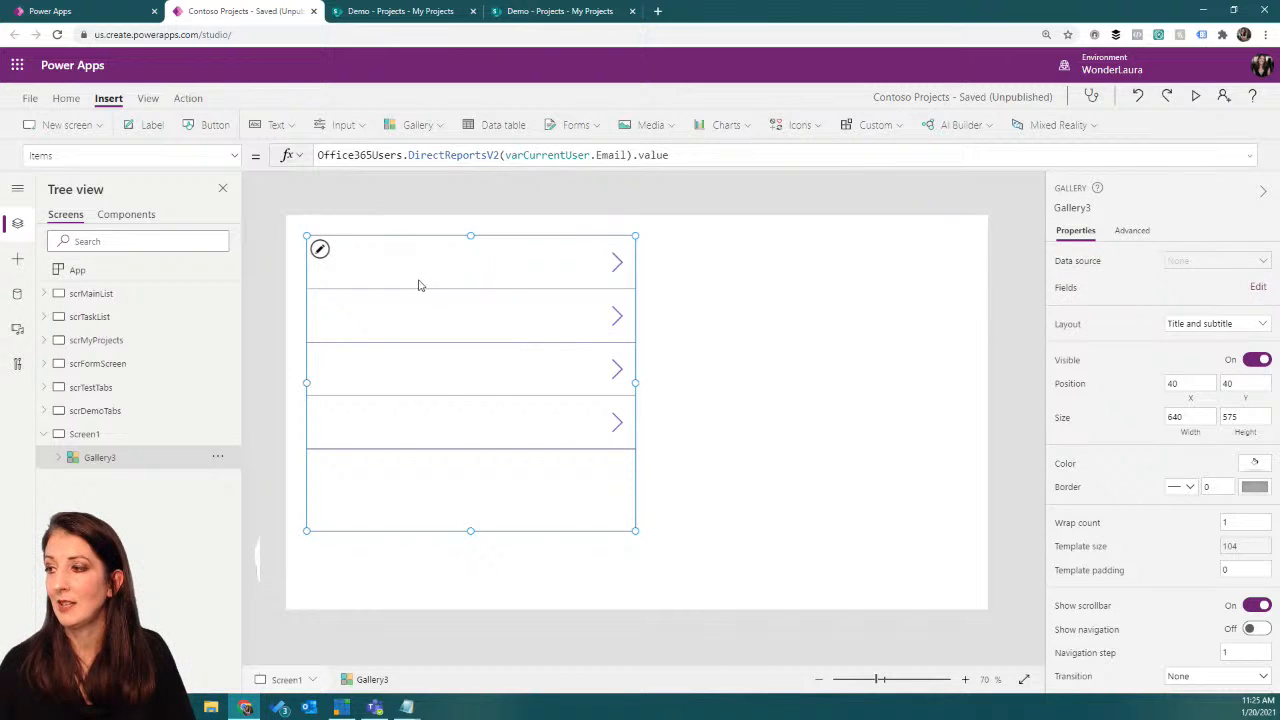
# Step: Set the gallery's subtitle label text to ThisItem.displayName and extend the gallery's height to 653
pyautogui.click(381, 262)
pyautogui.moveTo(372, 155); pyautogui.dragTo(489, 158)
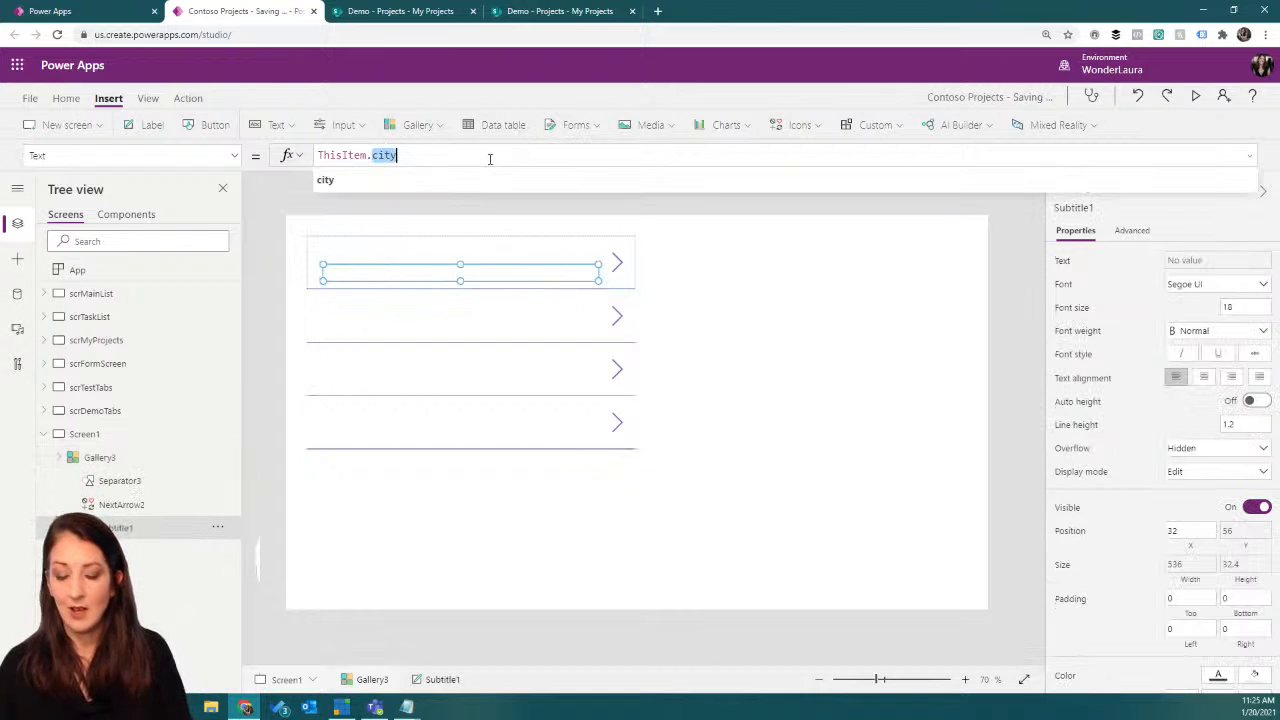
pyautogui.write('fu')
pyautogui.press('BackSpace')
pyautogui.press('BackSpace')
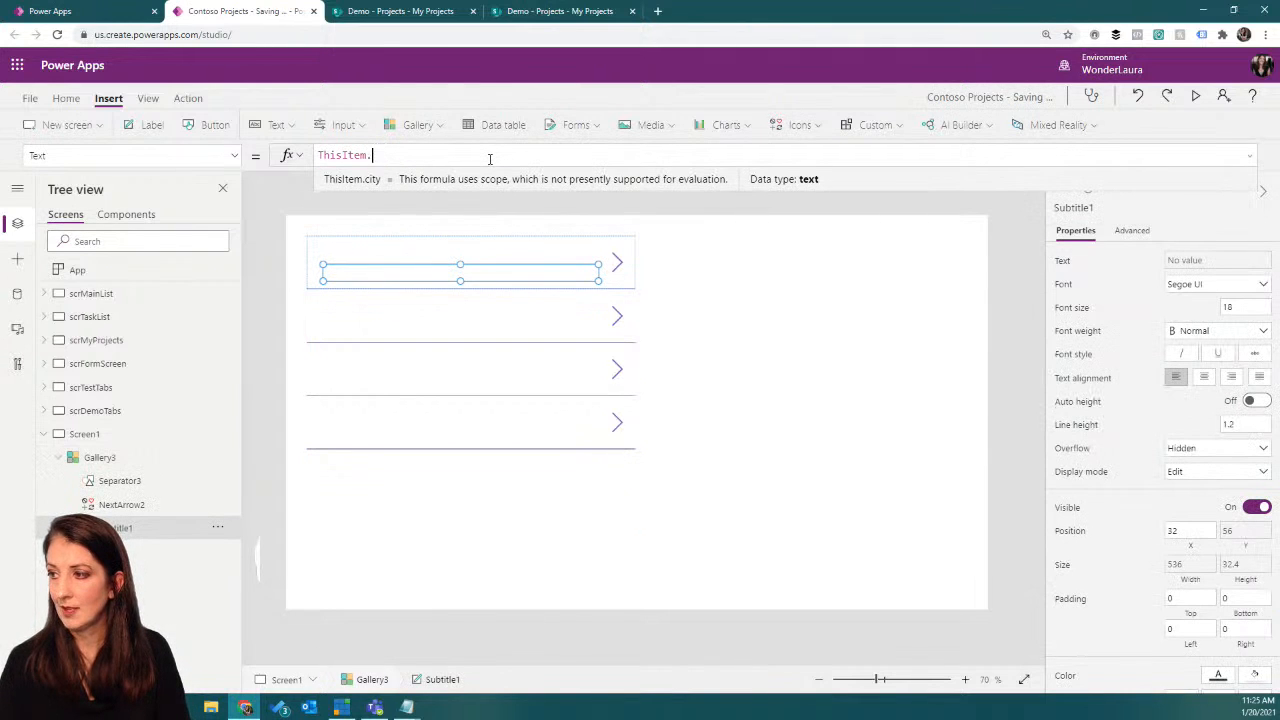
pyautogui.write('d')
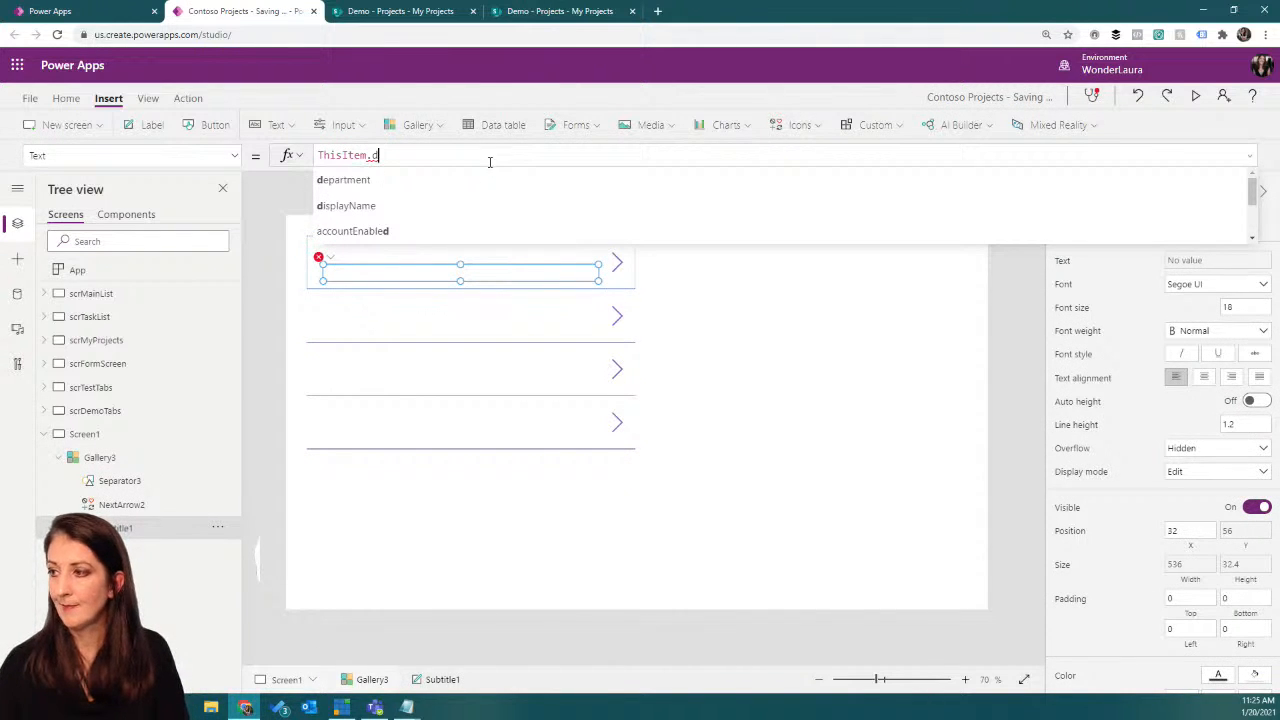
pyautogui.click(474, 205)
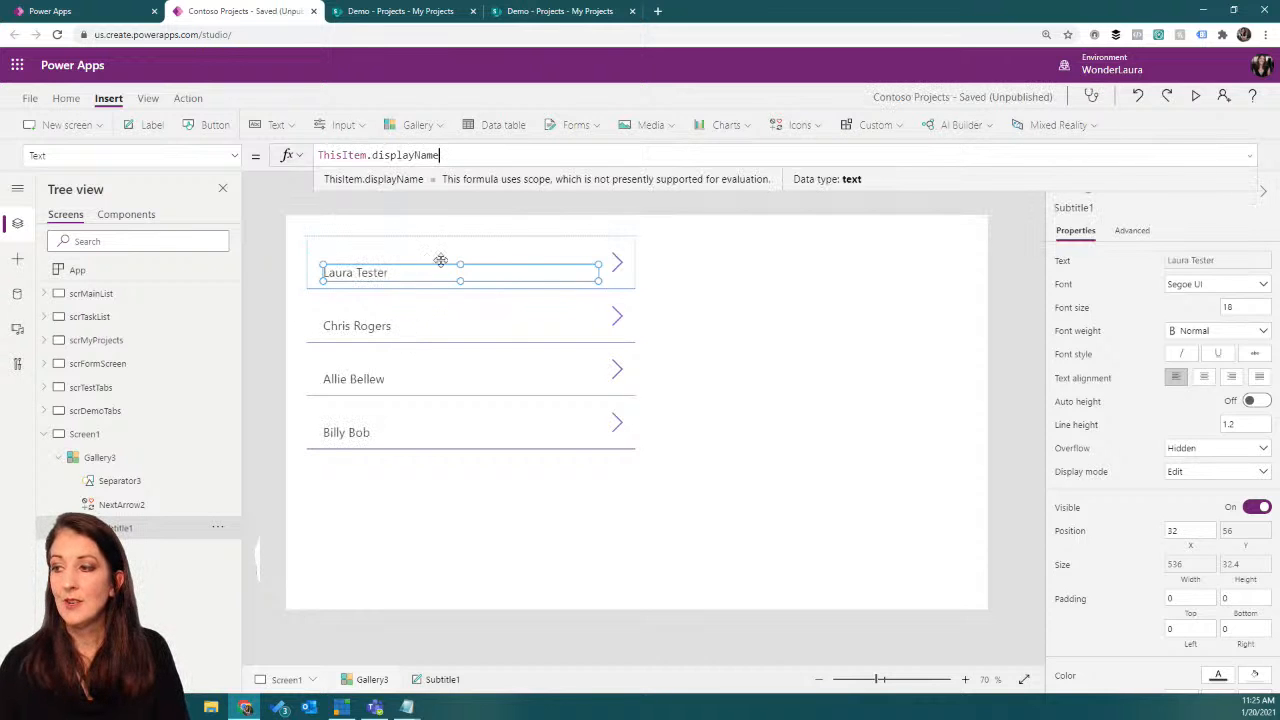
pyautogui.click(482, 440)
pyautogui.moveTo(471, 531); pyautogui.dragTo(471, 571)
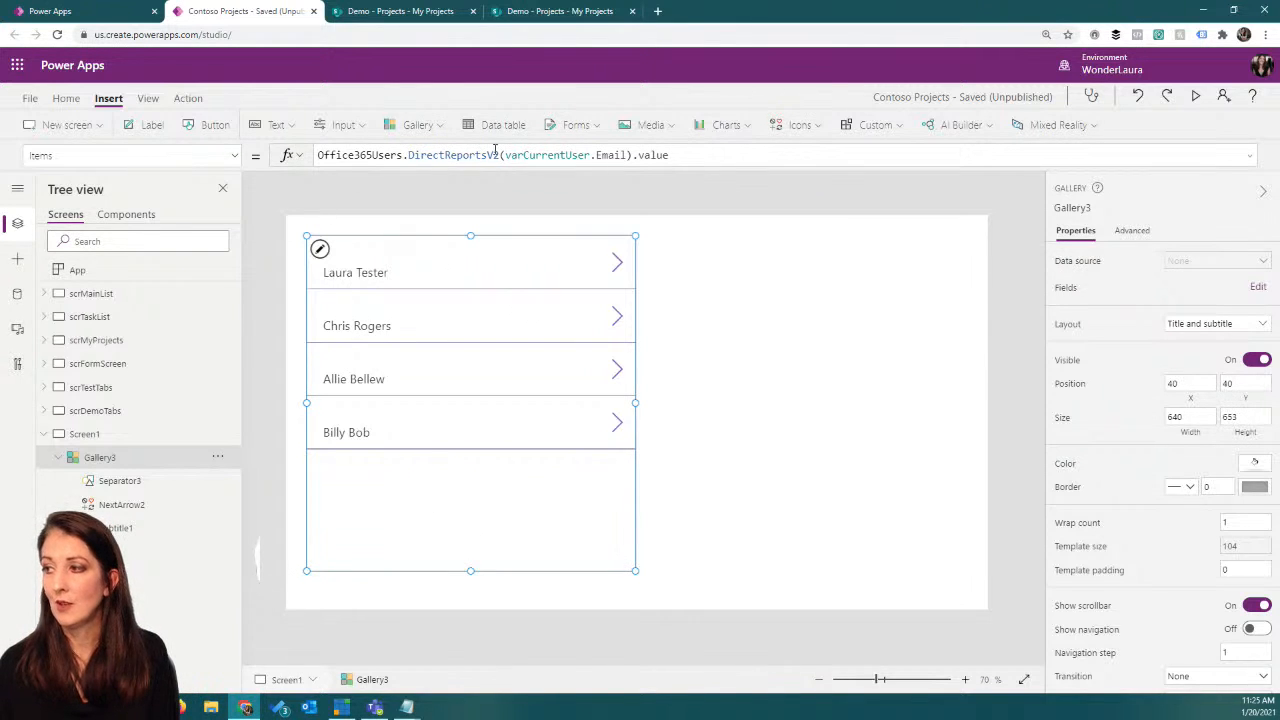
# Step: Remove .value from the end of the gallery's DirectReportsV2 Items formula and put it back
pyautogui.moveTo(505, 155); pyautogui.dragTo(630, 153)
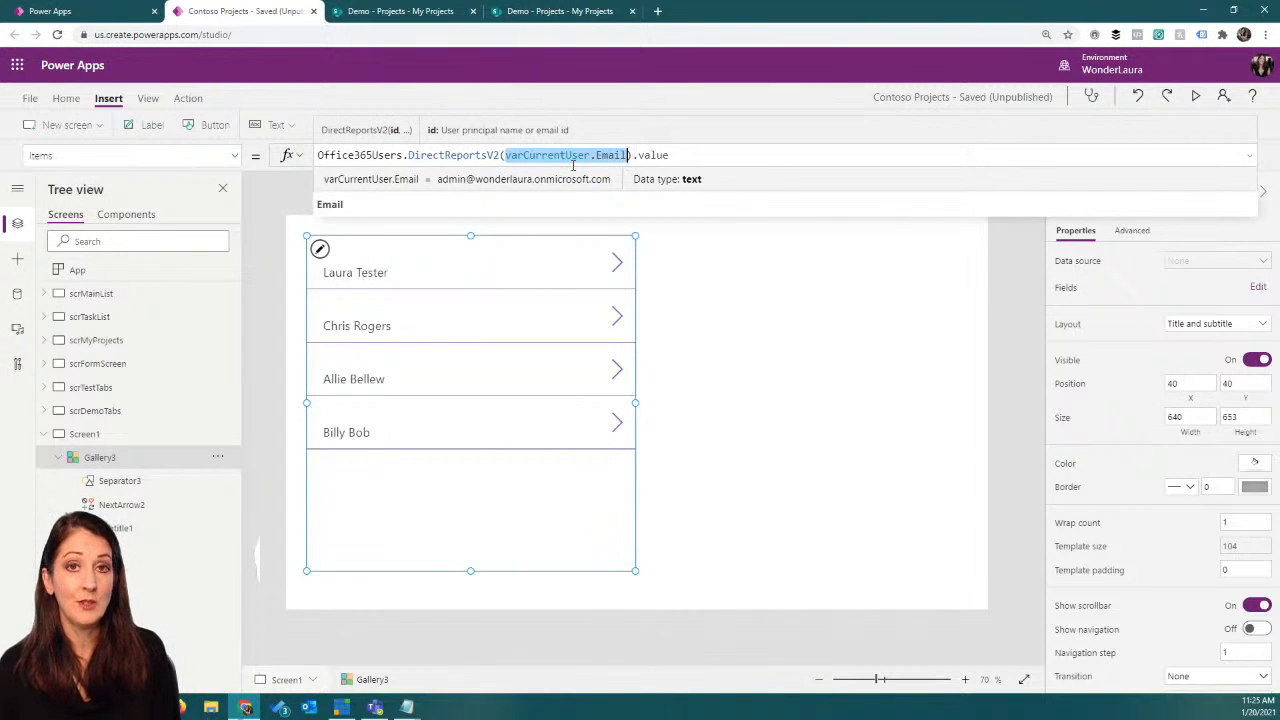
pyautogui.click(672, 153)
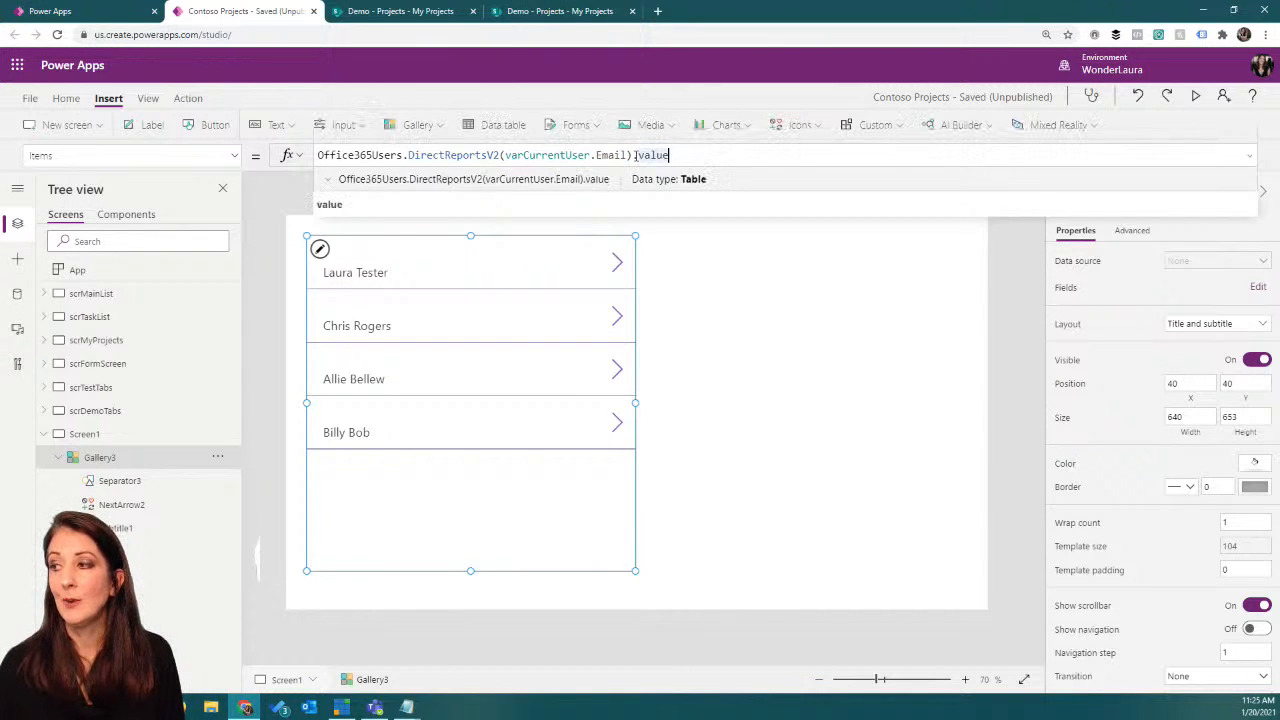
pyautogui.moveTo(632, 155); pyautogui.dragTo(691, 155)
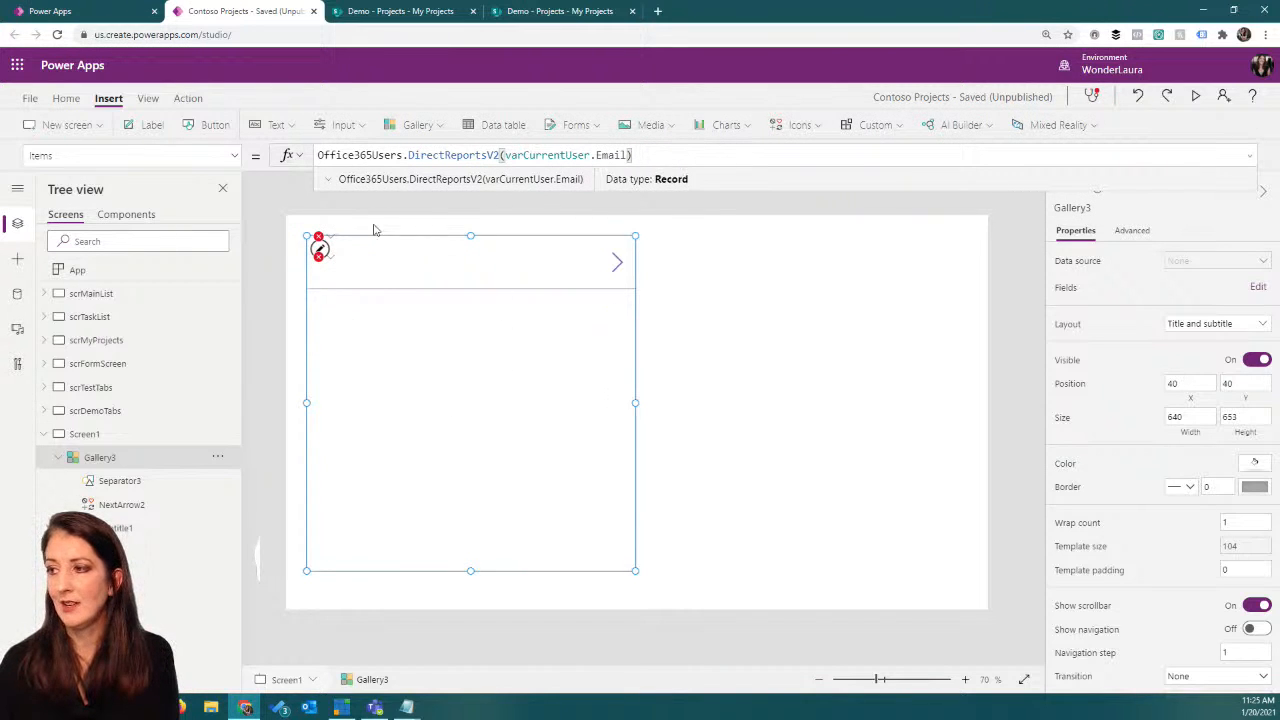
pyautogui.moveTo(320, 244)
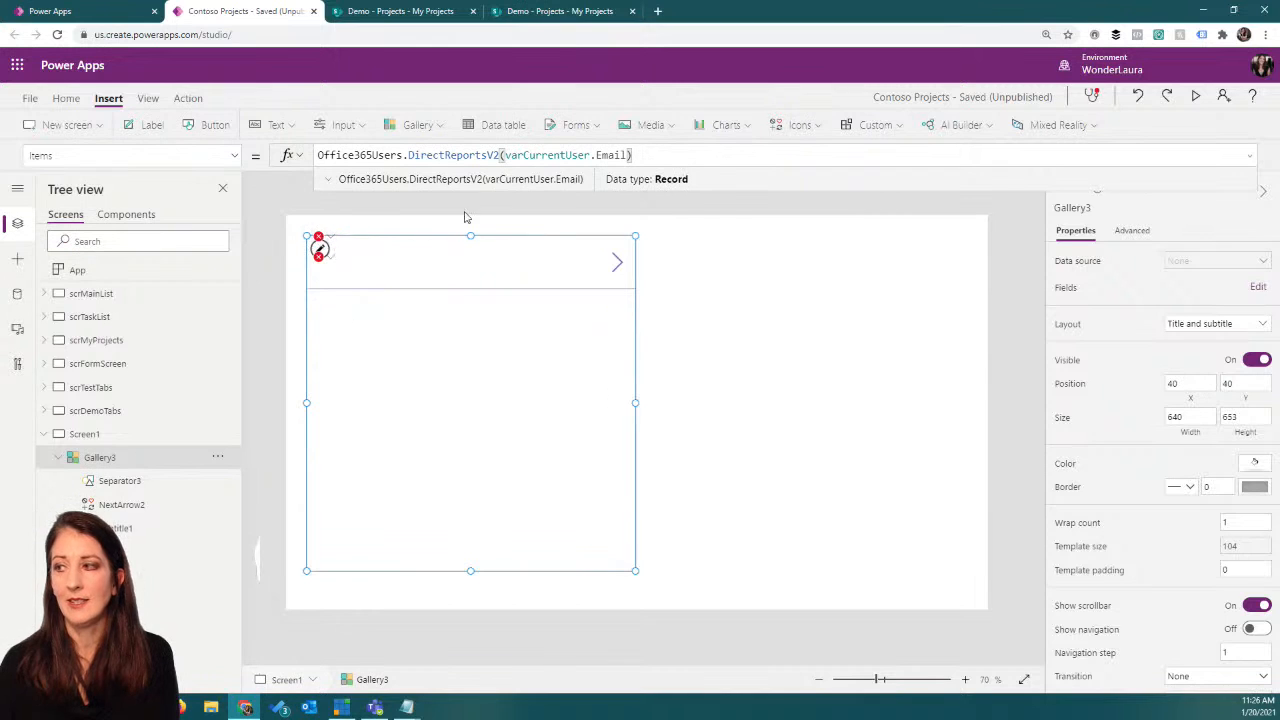
pyautogui.write('value')
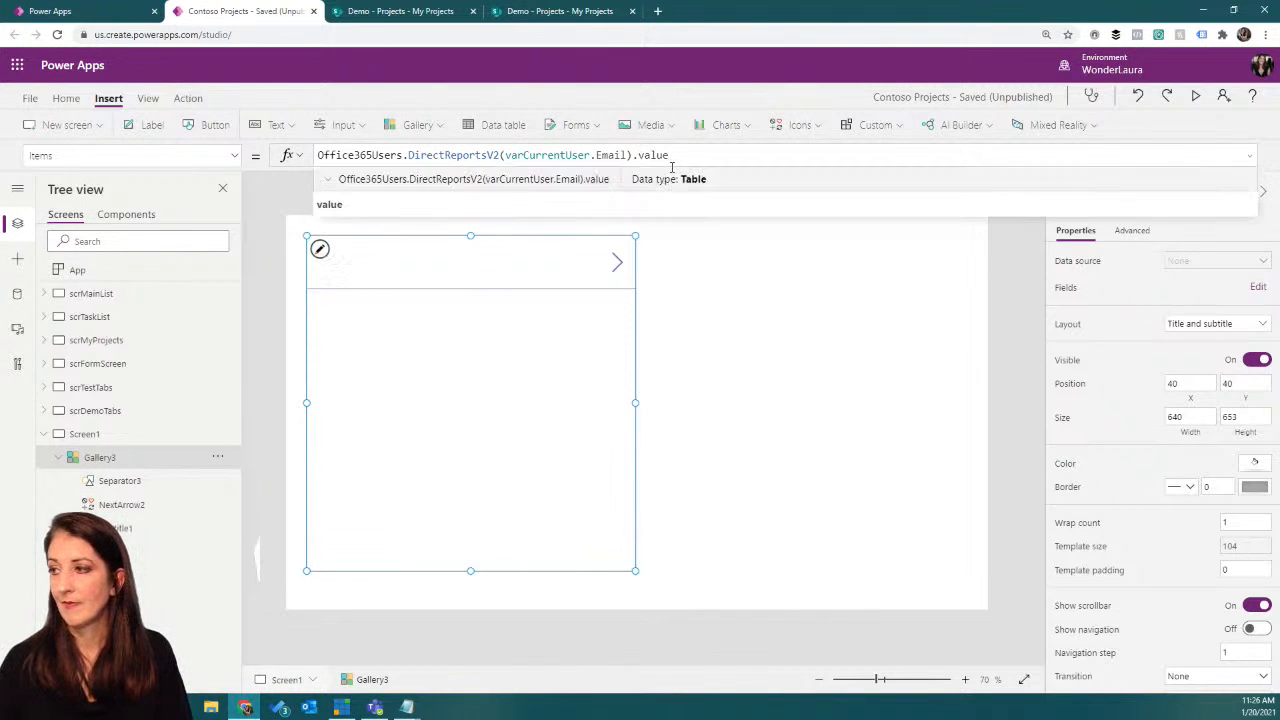
# Step: Insert a button beside the gallery on Screen1, at about X 924 and Y 140
pyautogui.moveTo(632, 155); pyautogui.dragTo(312, 155)
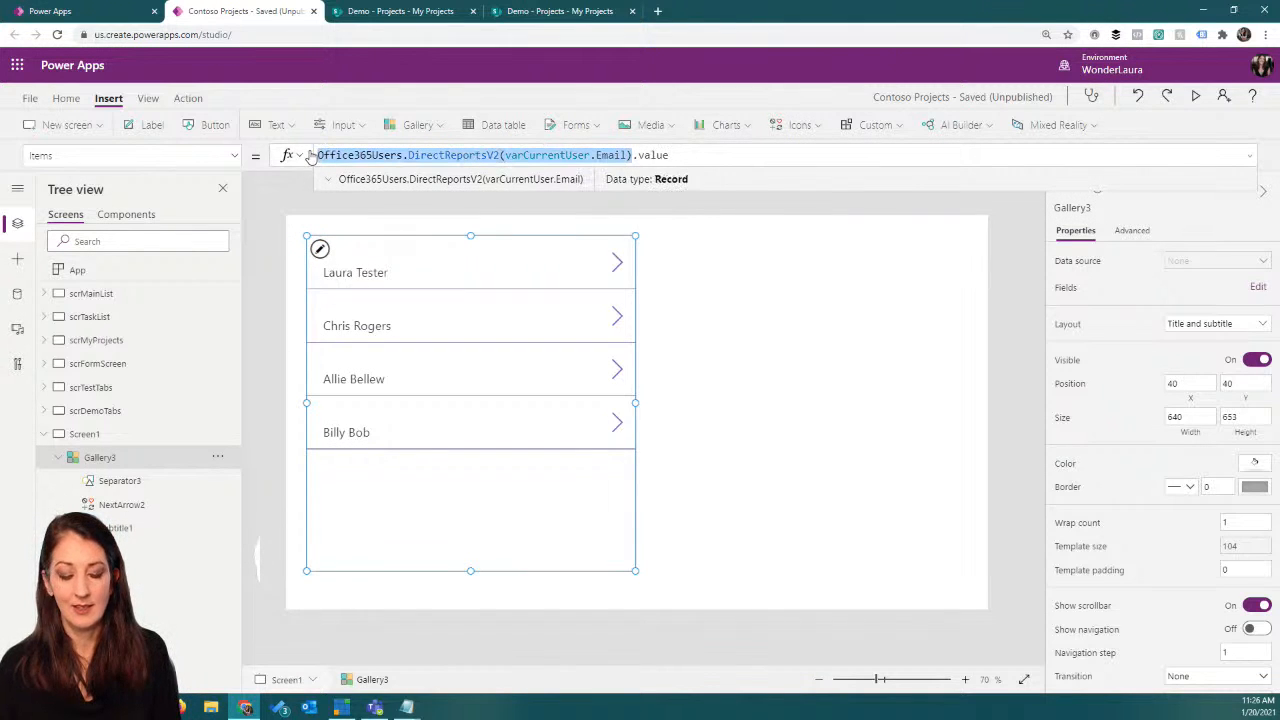
pyautogui.click(720, 352)
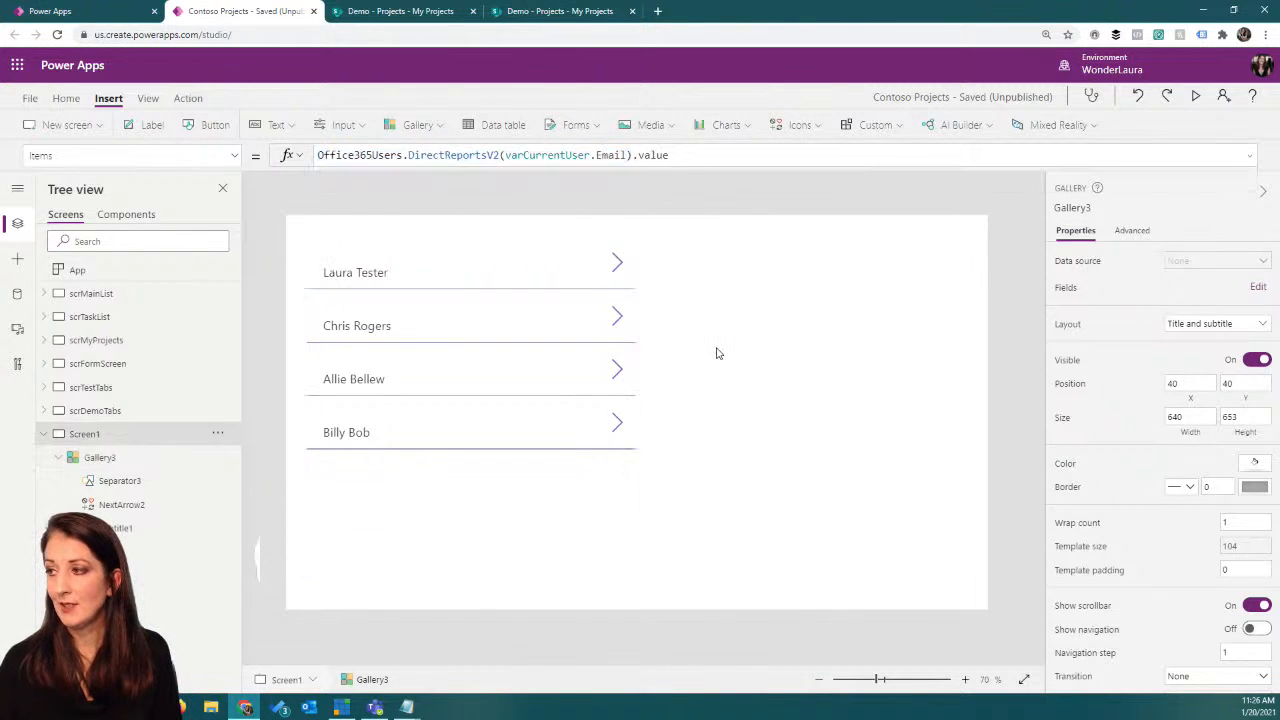
pyautogui.click(212, 125)
pyautogui.moveTo(378, 256); pyautogui.dragTo(812, 296)
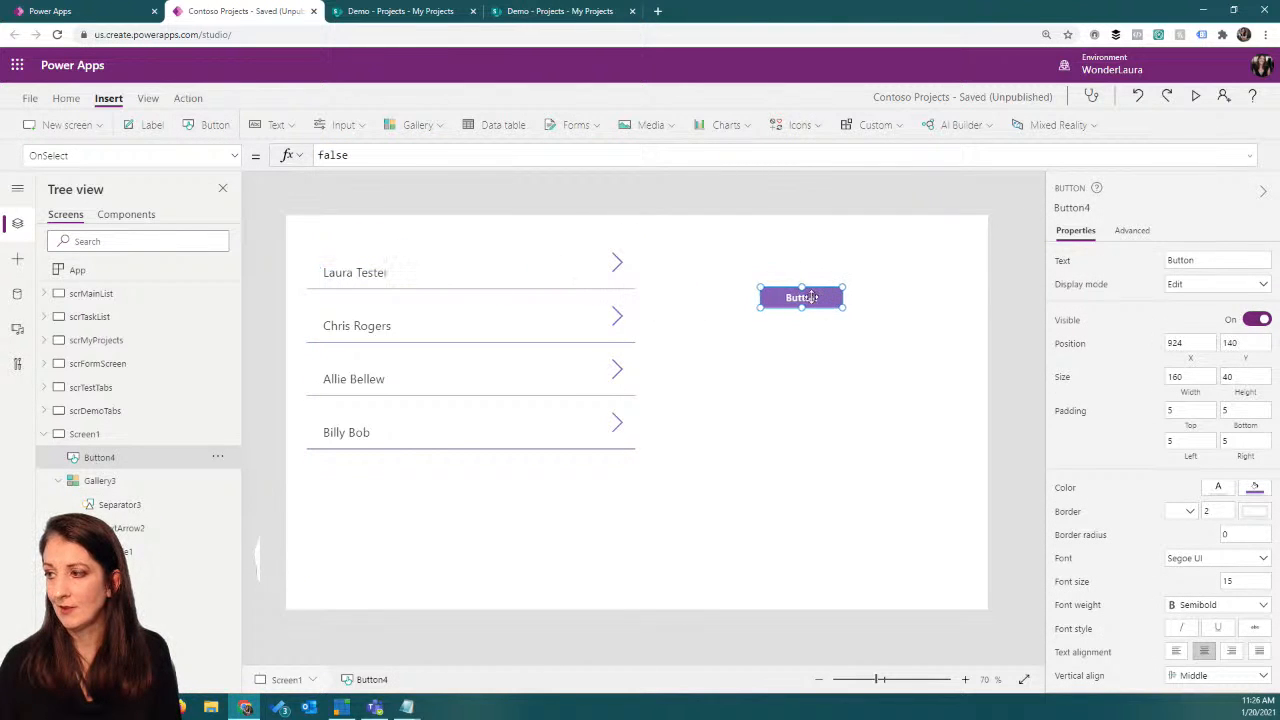
# Step: Copy the gallery's DirectReportsV2 call without .value and set the button's OnSelect to Collect(coltest,Office365Users.DirectReportsV2(varCurrentUser.Email))
pyautogui.click(531, 389)
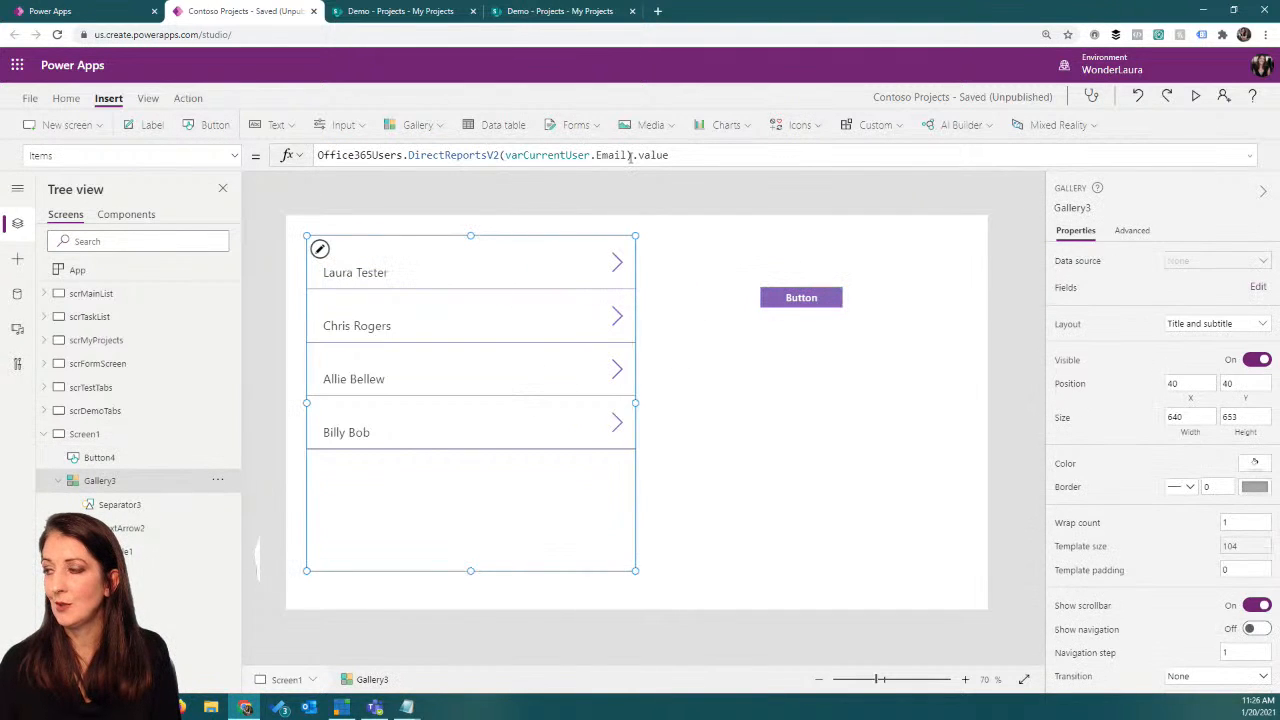
pyautogui.moveTo(631, 155); pyautogui.dragTo(300, 155)
pyautogui.hotkey('ctrl', 'c')
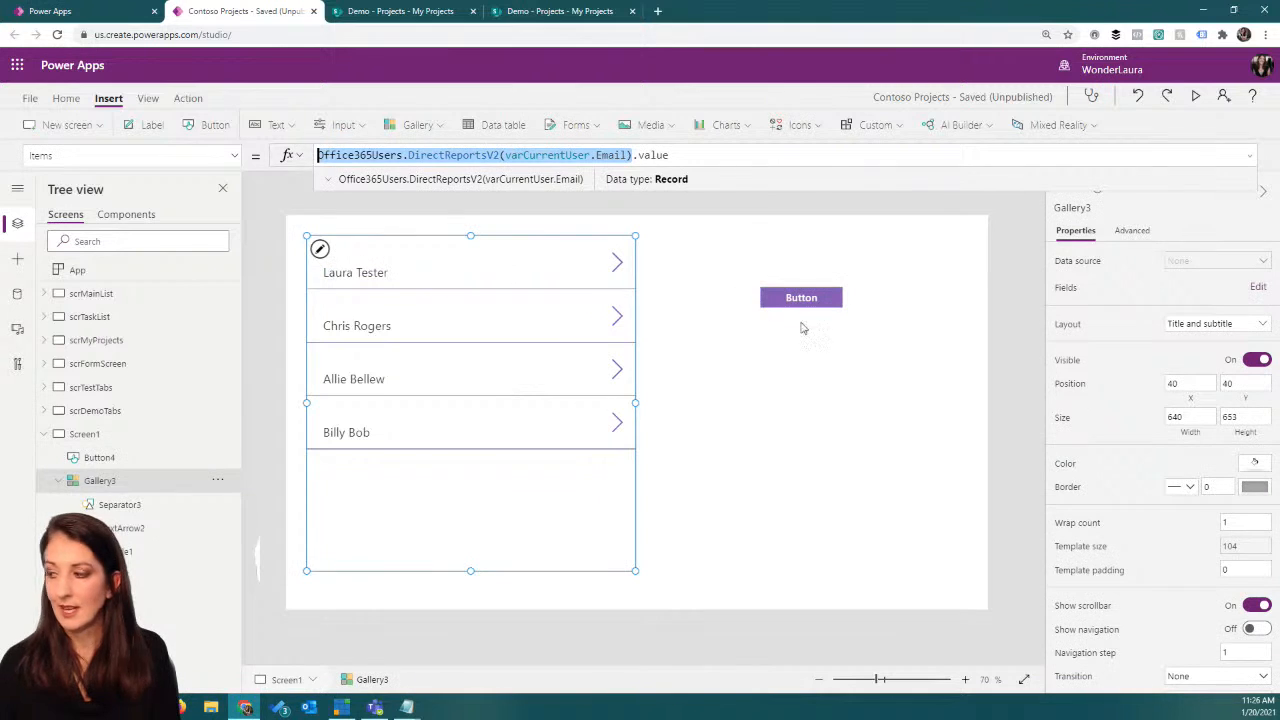
pyautogui.click(797, 300)
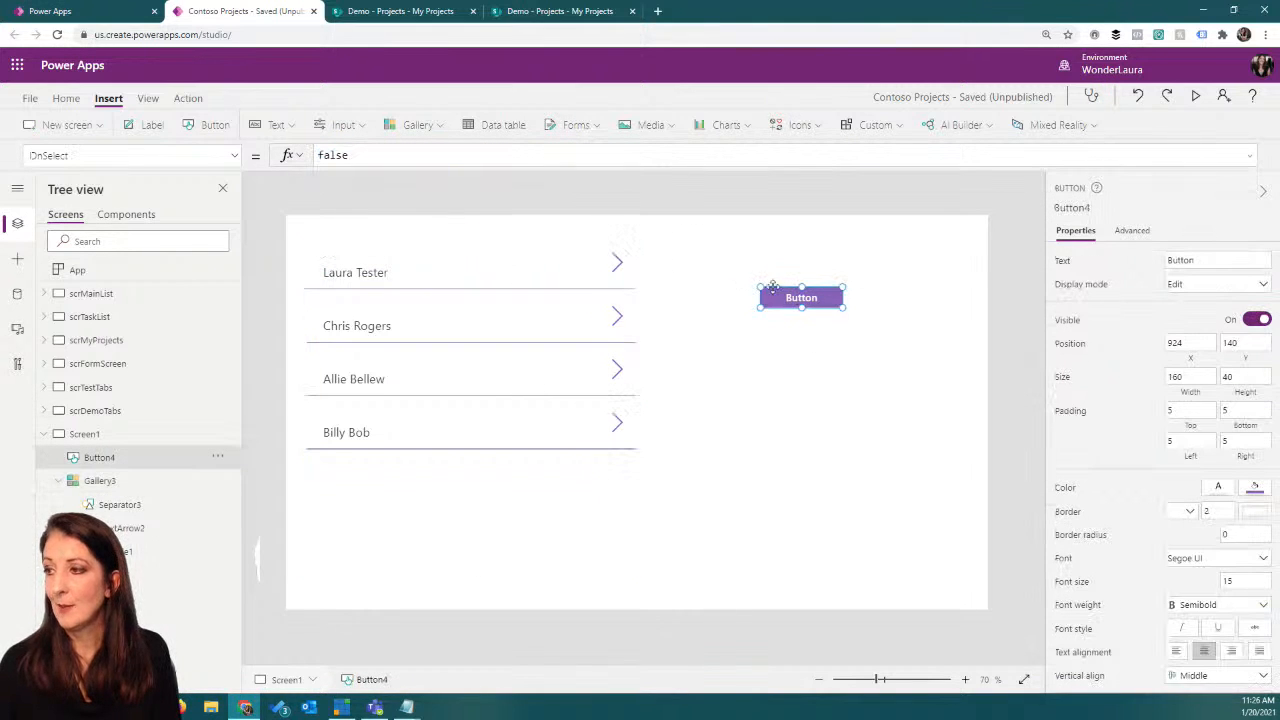
pyautogui.click(356, 155)
pyautogui.moveTo(356, 155); pyautogui.dragTo(305, 155)
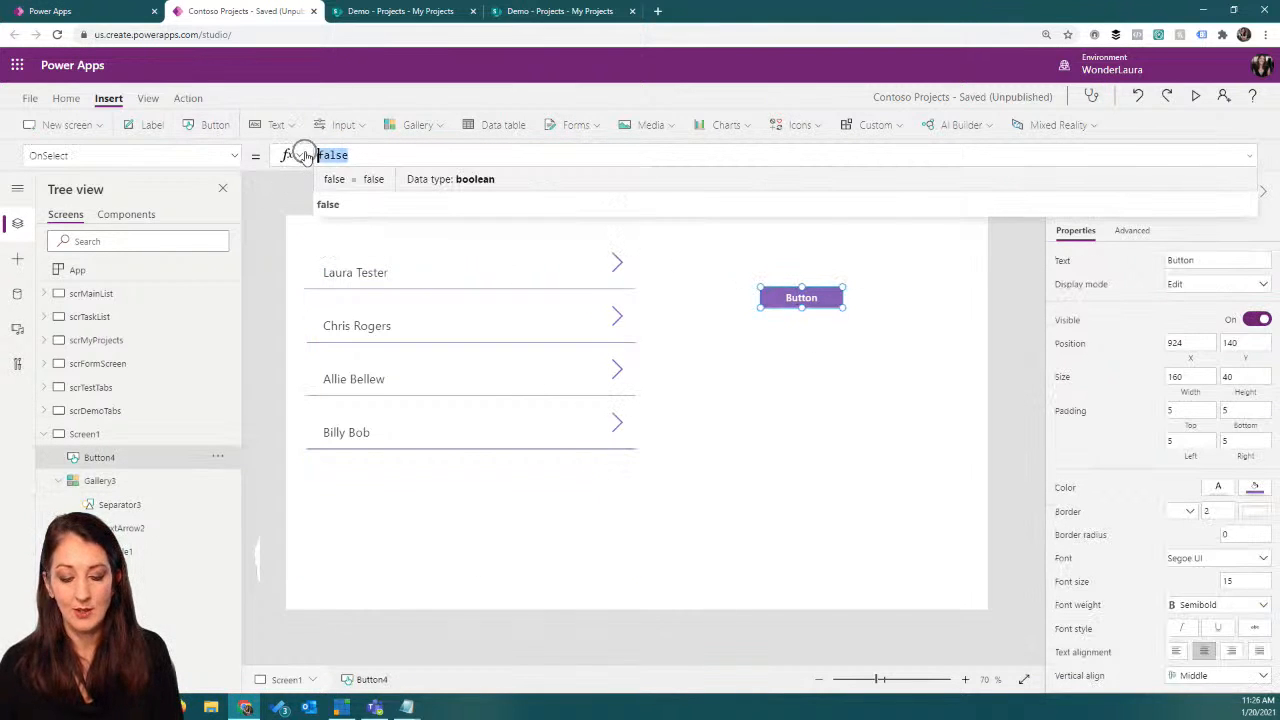
pyautogui.write('Coll')
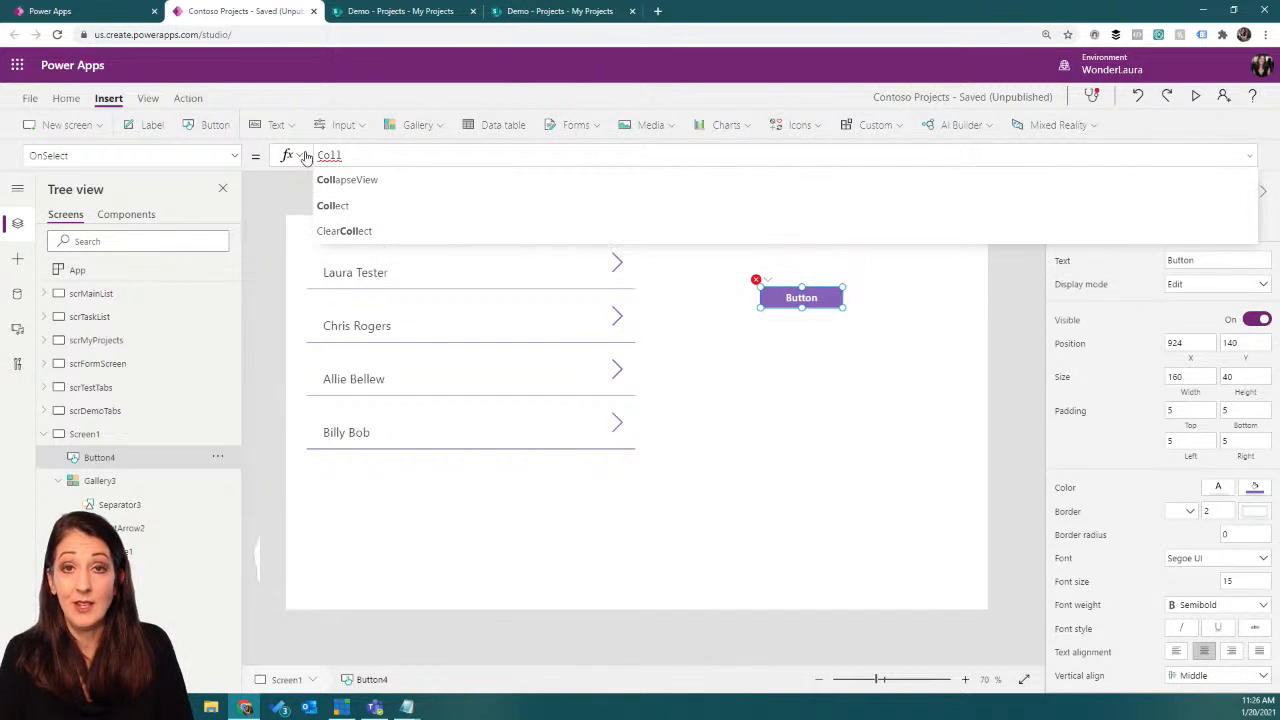
pyautogui.write('ect')
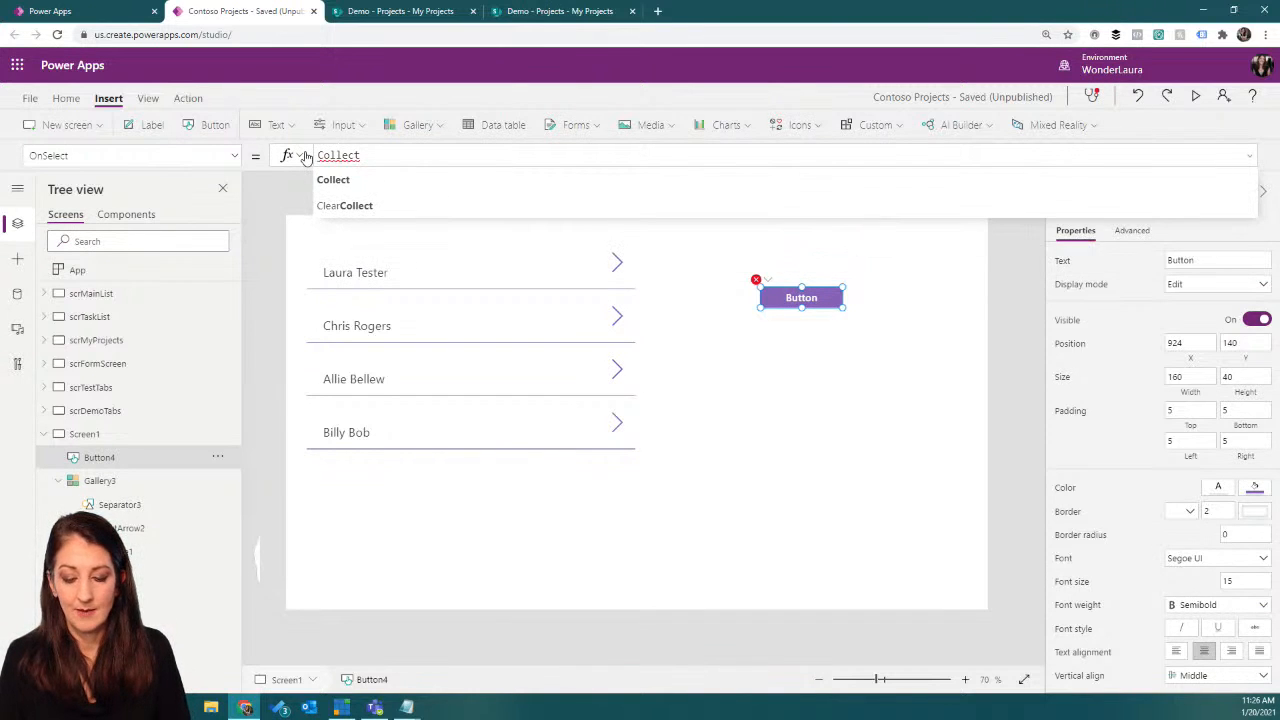
pyautogui.write('(')
pyautogui.hotkey('ctrl', 'v')
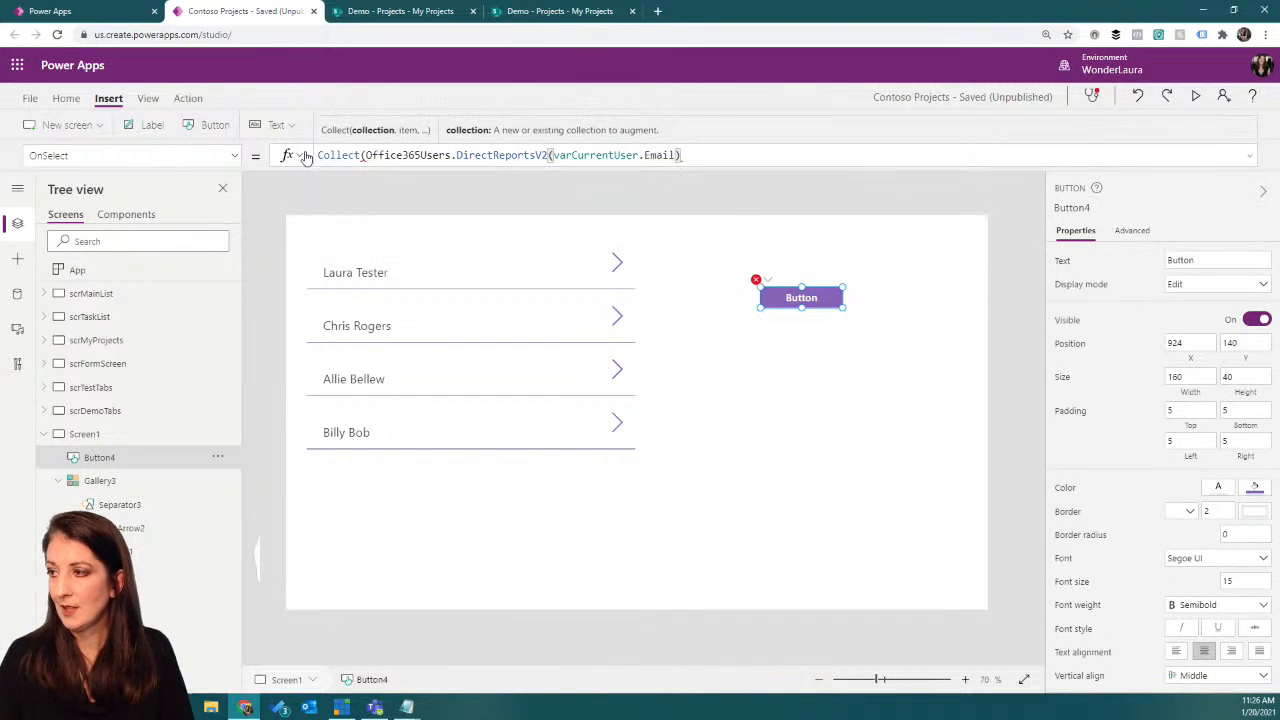
pyautogui.click(366, 155)
pyautogui.write('coltest,')
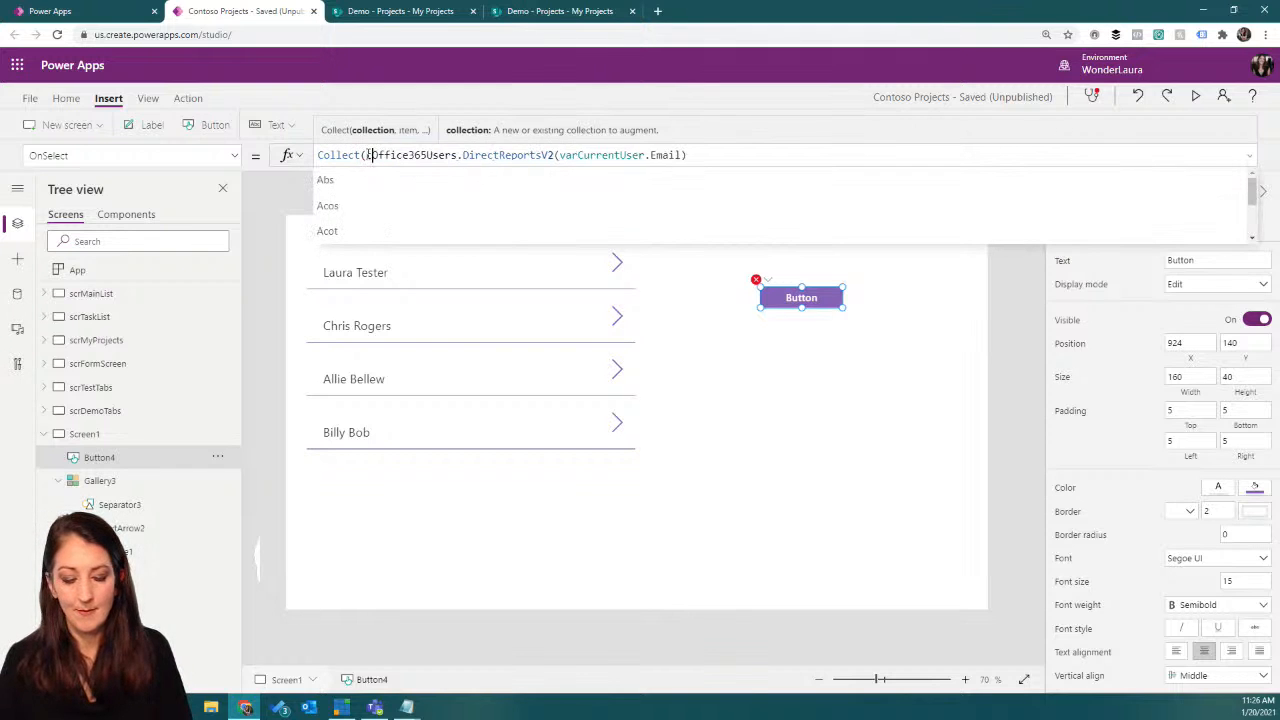
pyautogui.click(764, 155)
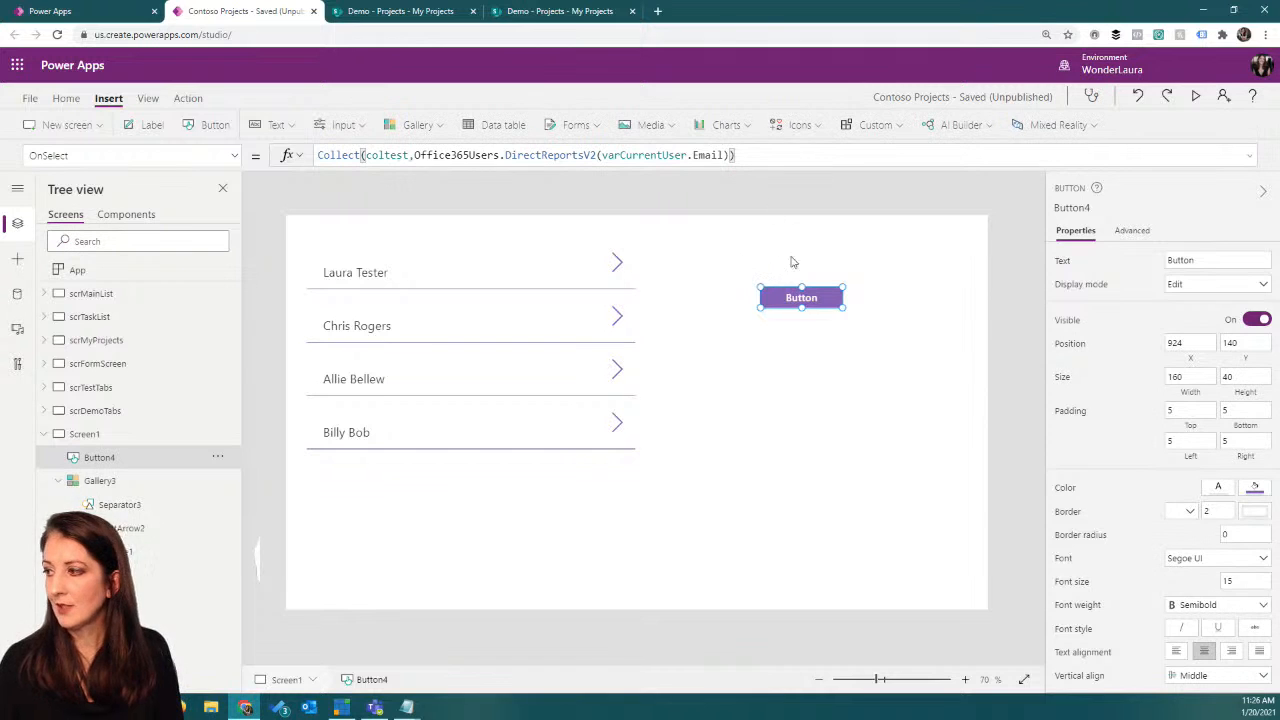
# Step: Run the button's Collect action and open the preview of the coltest collection in the app's collections
pyautogui.keyDown('alt'); pyautogui.click(794, 298); pyautogui.keyUp('alt')
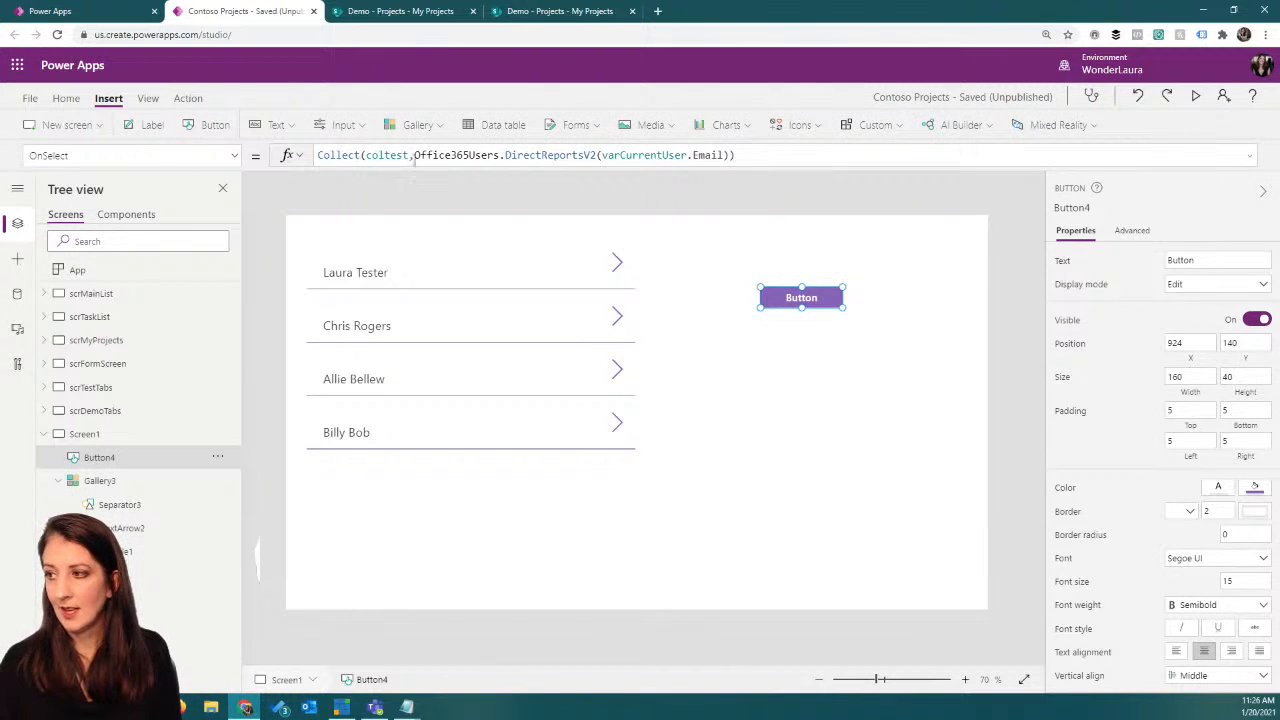
pyautogui.moveTo(366, 155); pyautogui.dragTo(409, 155)
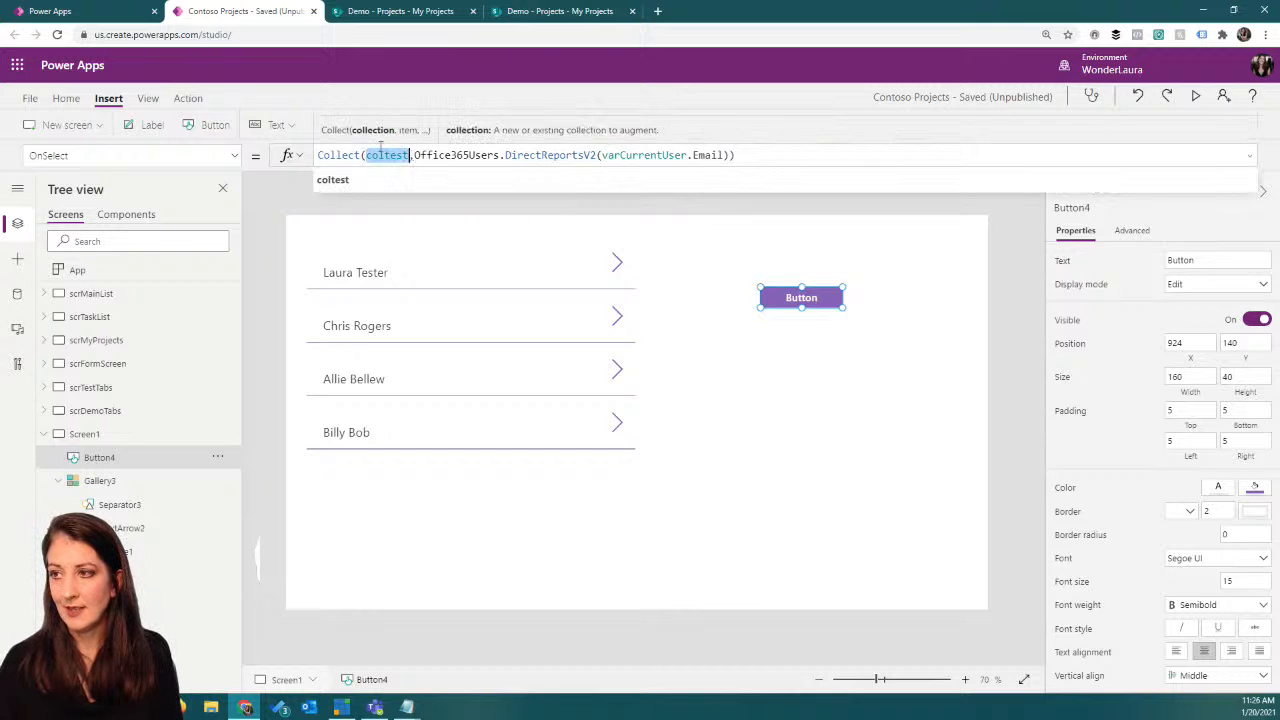
pyautogui.click(148, 98)
pyautogui.click(196, 126)
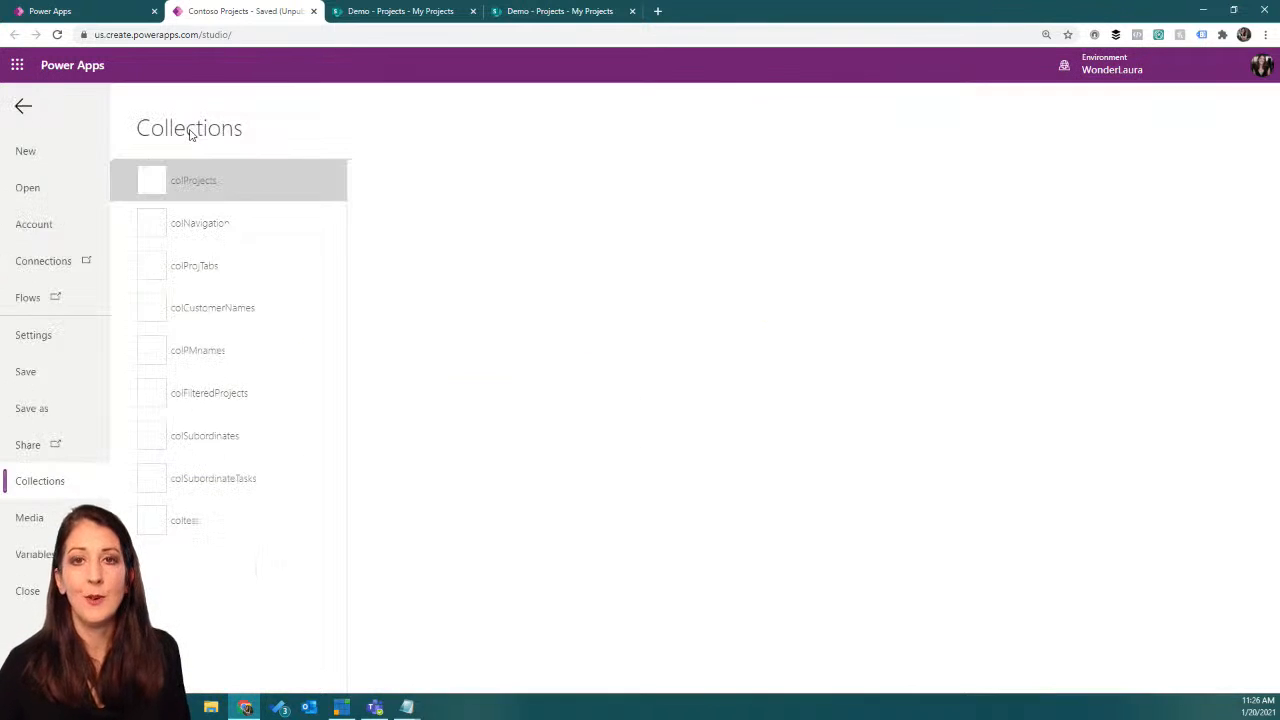
pyautogui.click(208, 520)
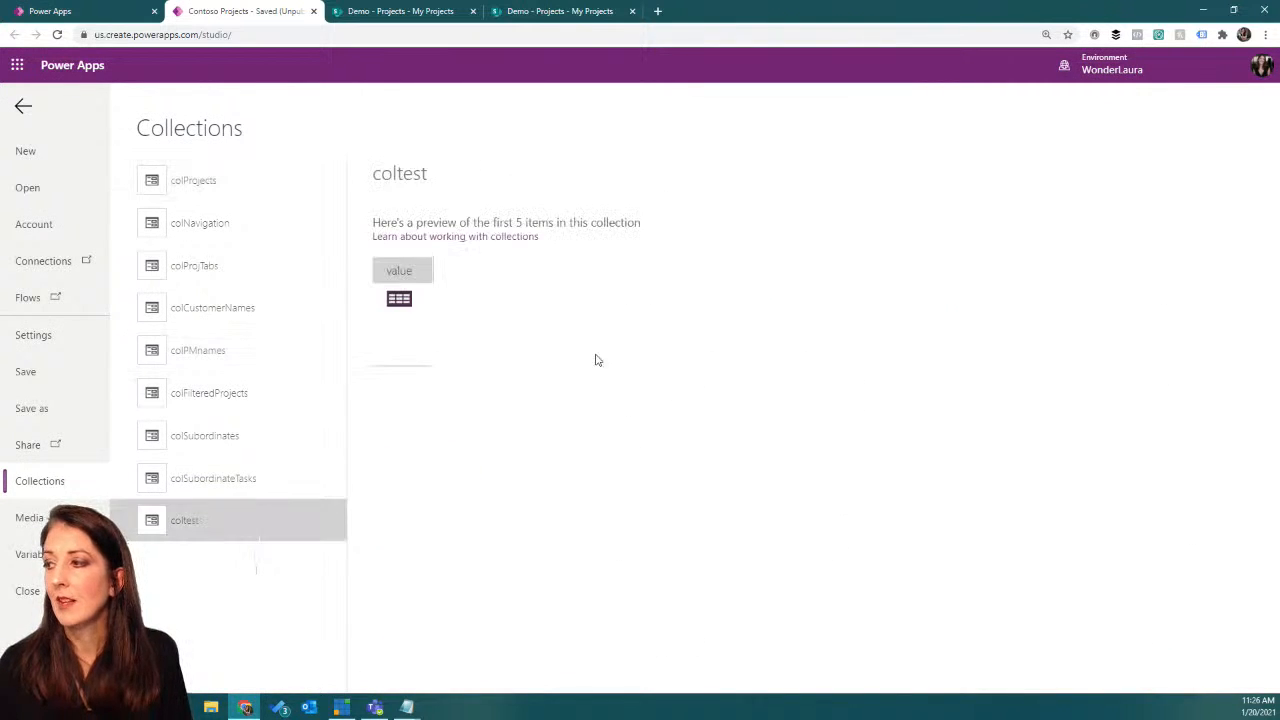
# Step: Open the nested value table in the coltest preview and compare it with the .value ending of the gallery's Items formula on Screen1
pyautogui.click(398, 301)
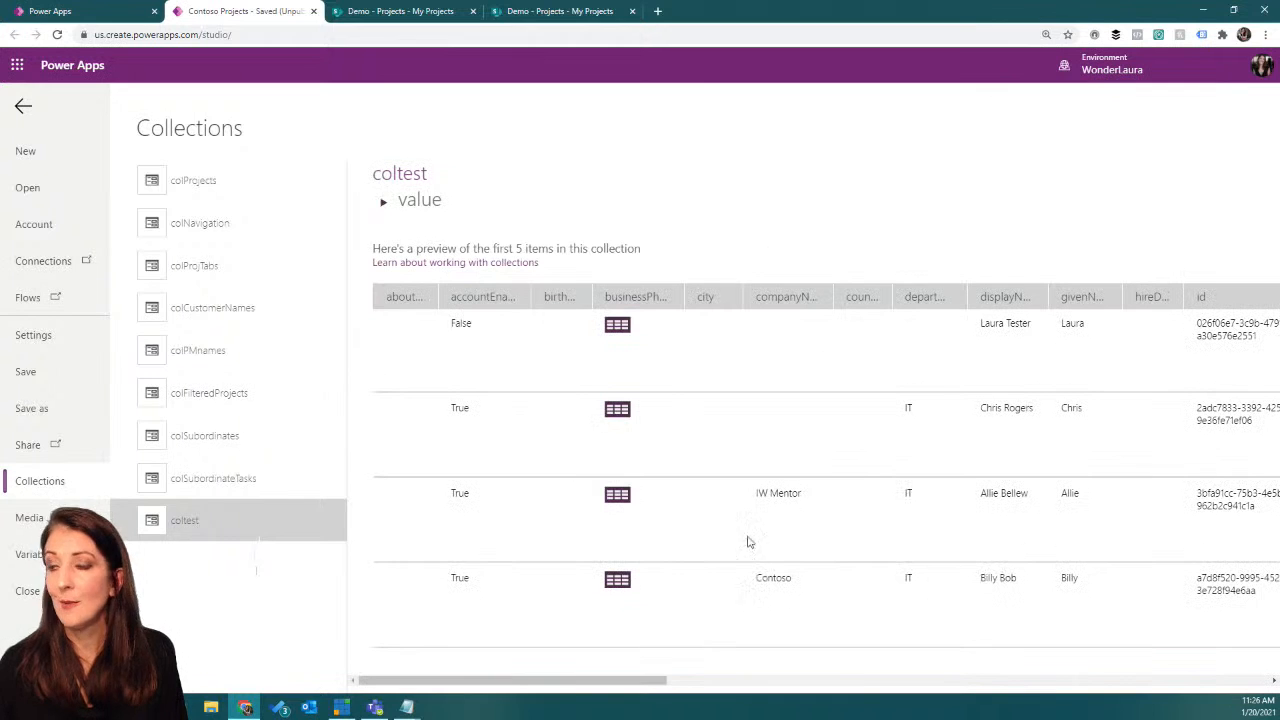
pyautogui.click(23, 106)
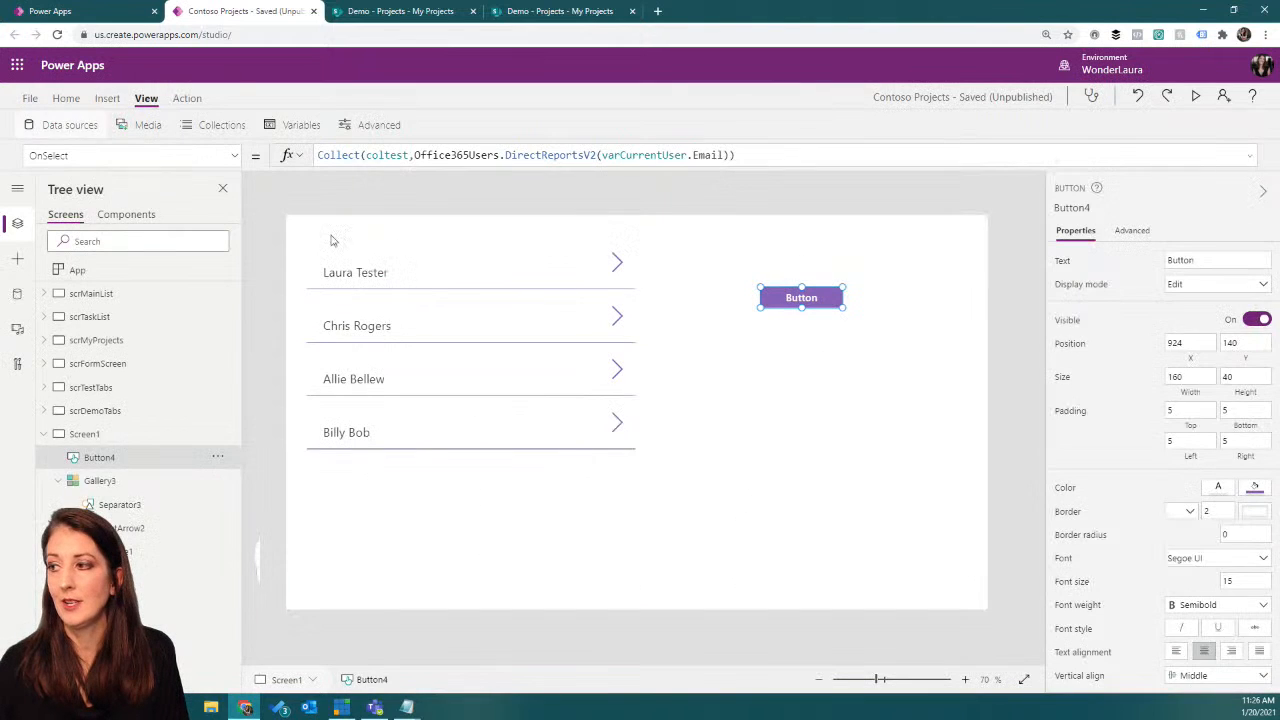
pyautogui.click(472, 406)
pyautogui.click(639, 155)
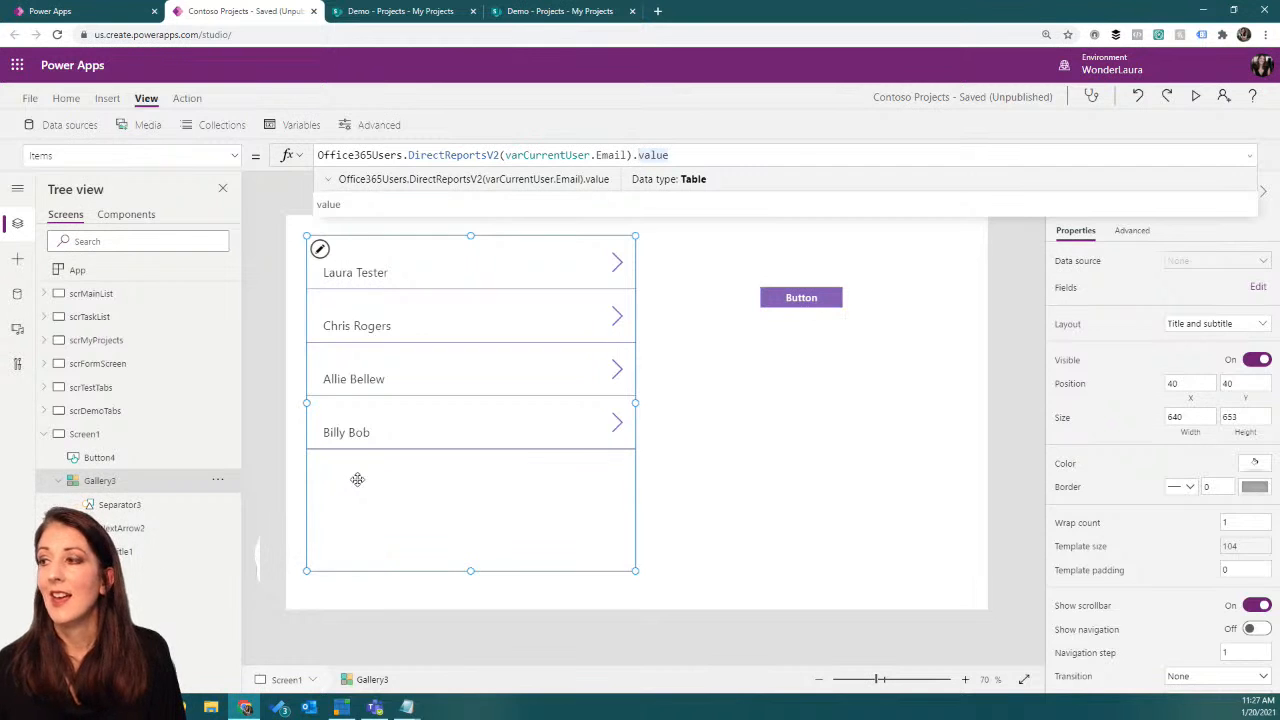
# Step: Expand the App's OnStart formula and find the ClearCollect that fills colSubordinates with Office365Users.DirectReportsV2(varCurrentUser.Email).value
pyautogui.click(112, 272)
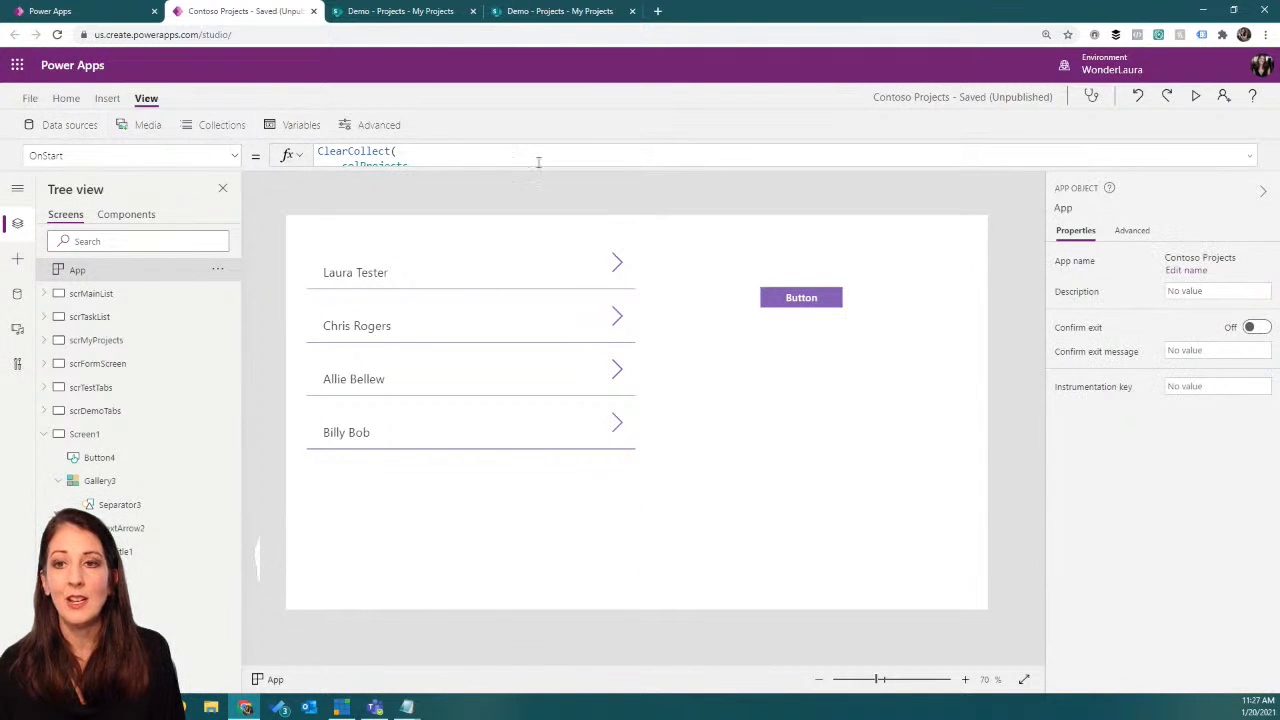
pyautogui.click(1249, 156)
pyautogui.scroll(-10, 686, 233)
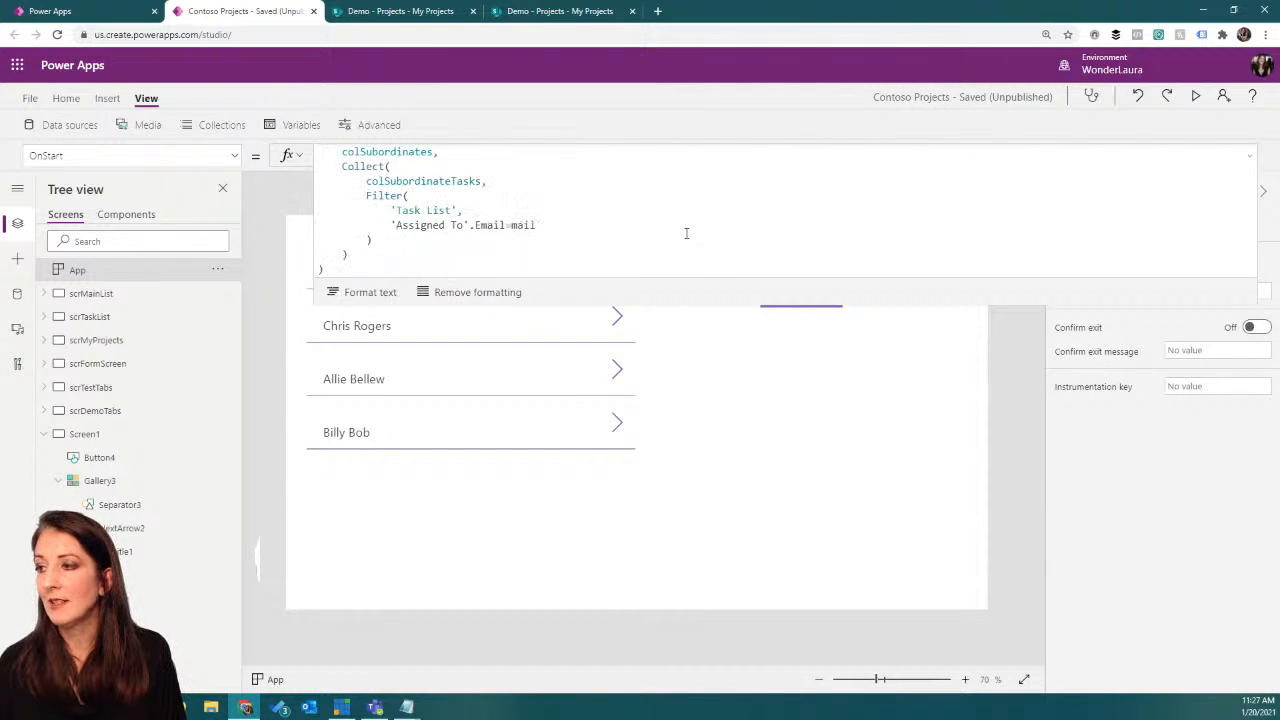
pyautogui.scroll(5, 686, 233)
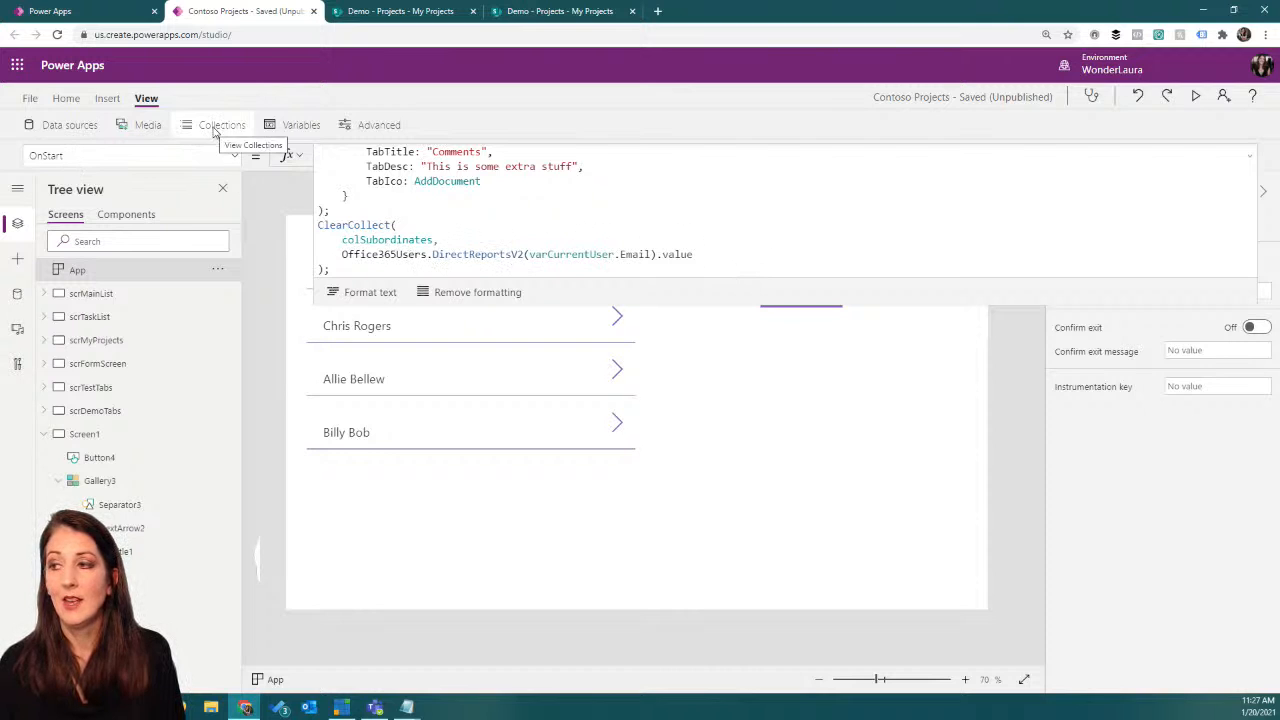
pyautogui.moveTo(342, 240); pyautogui.dragTo(435, 240)
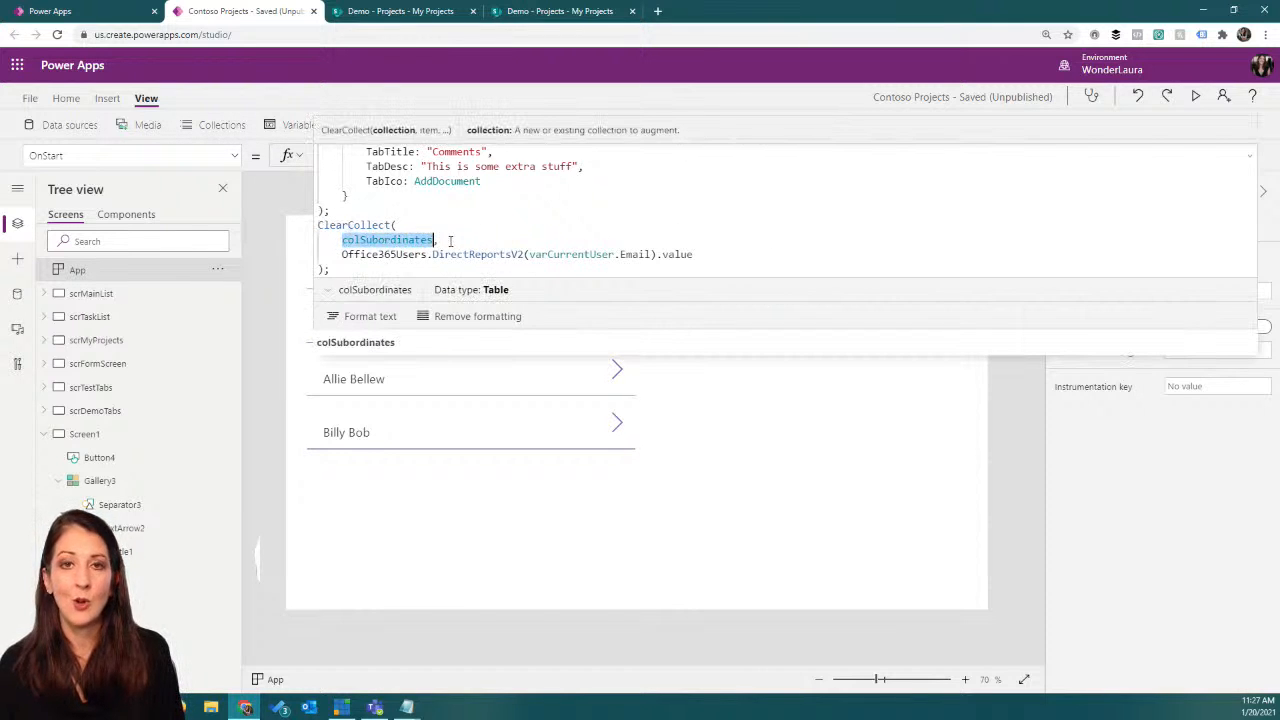
# Step: Open the preview of the colSubordinates collection in the app's collections and check its columns
pyautogui.click(205, 124)
pyautogui.click(211, 440)
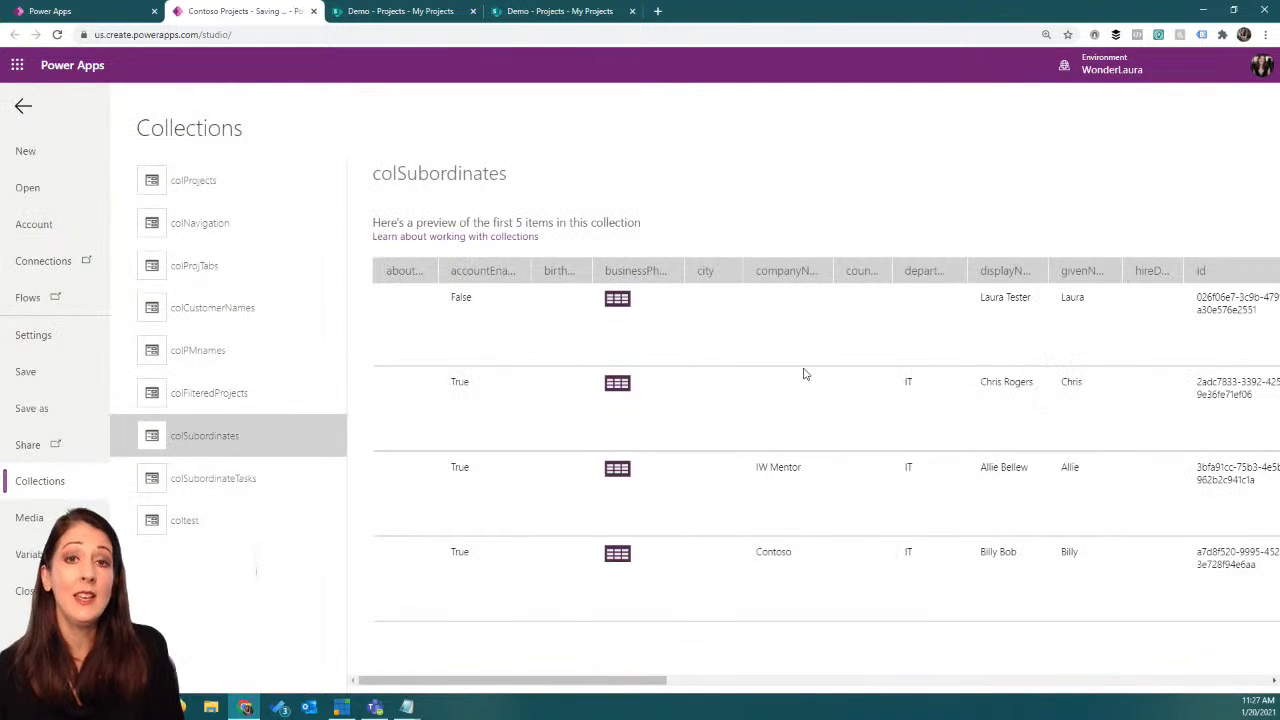
pyautogui.moveTo(624, 680)
pyautogui.mouseDown()
pyautogui.moveTo(1145, 670)
pyautogui.moveTo(620, 680)
pyautogui.mouseUp()
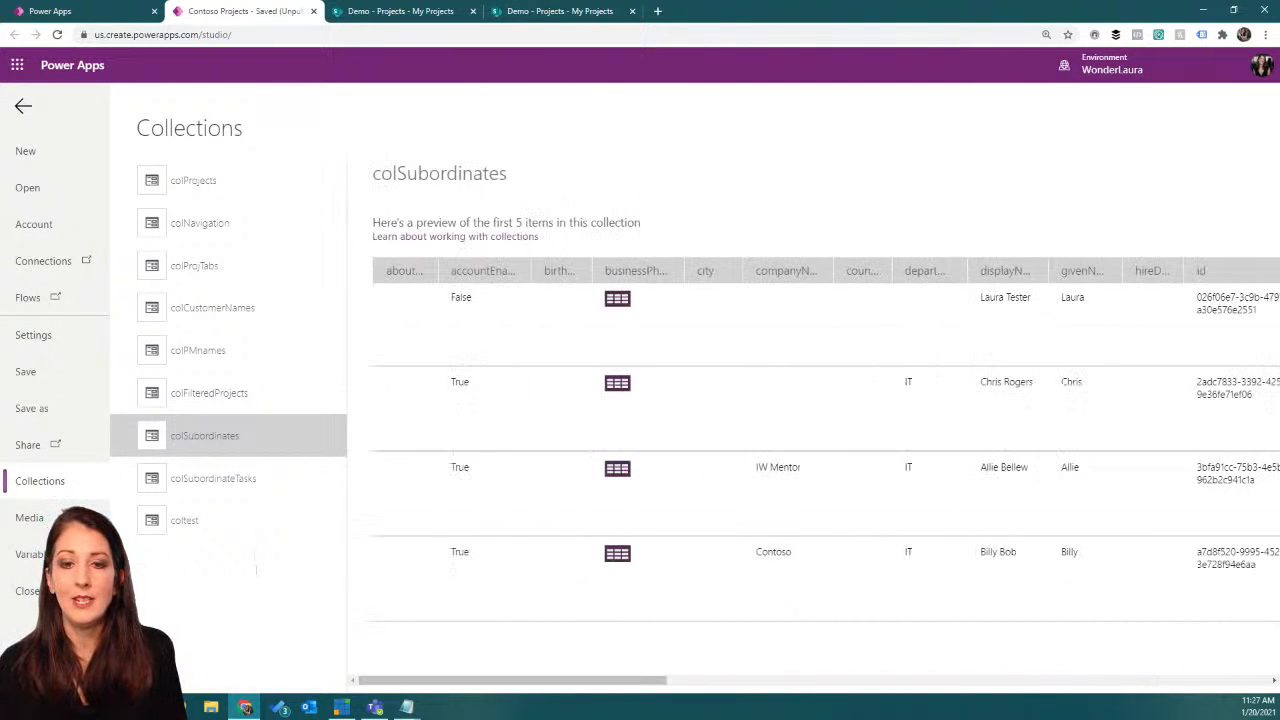
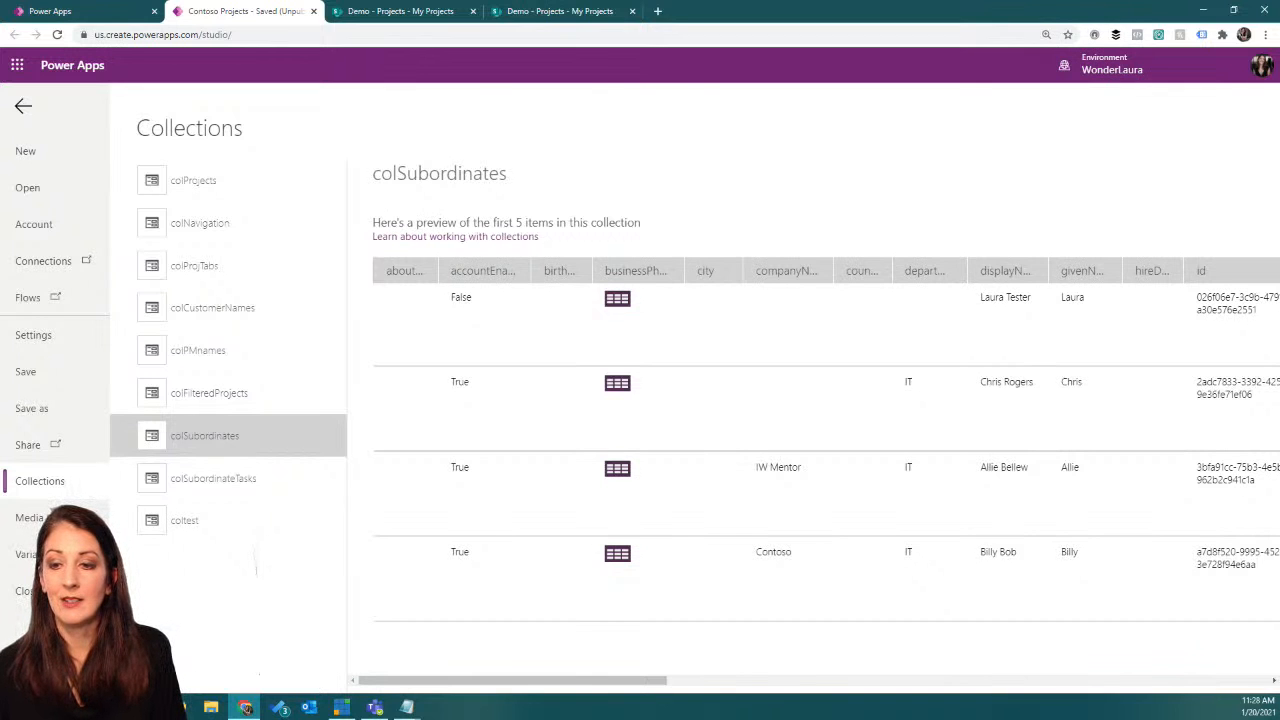
# Step: Finish viewing the colSubordinates preview, return to the Screen1 canvas and collapse the expanded OnStart formula
pyautogui.moveTo(436, 686)
pyautogui.mouseDown()
pyautogui.moveTo(718, 683)
pyautogui.moveTo(440, 683)
pyautogui.mouseUp()
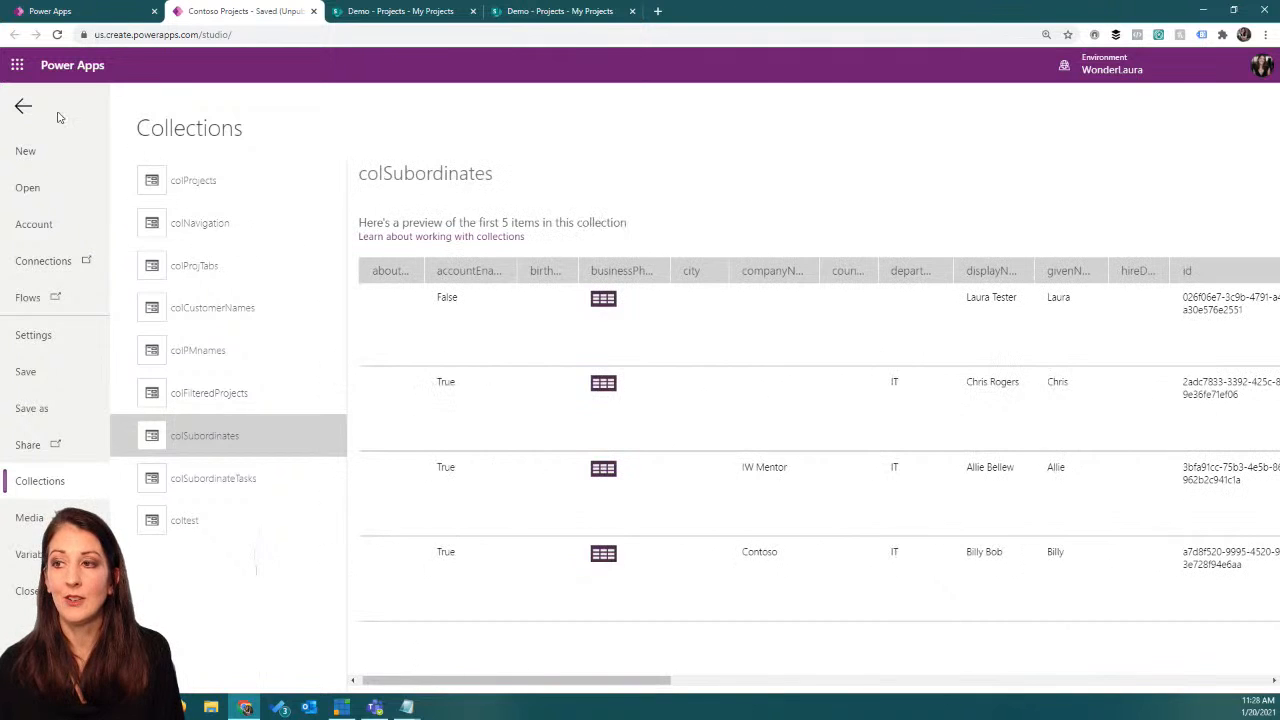
pyautogui.click(23, 106)
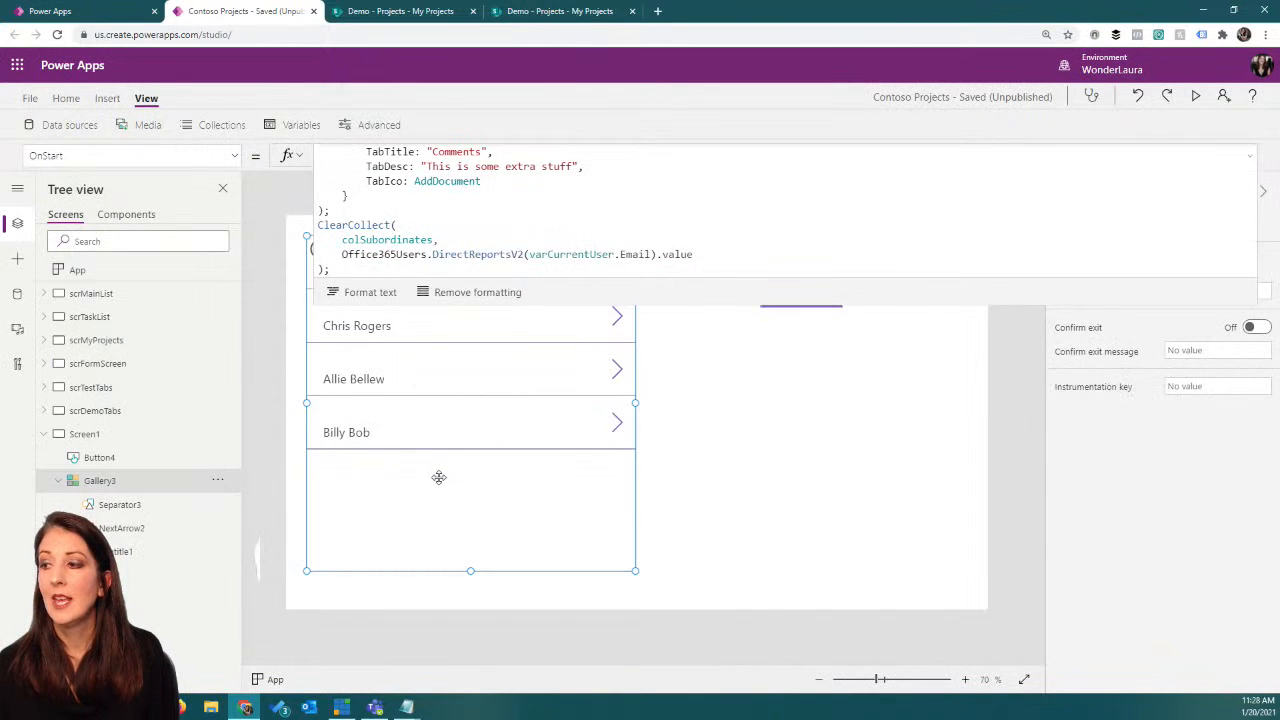
pyautogui.click(1256, 157)
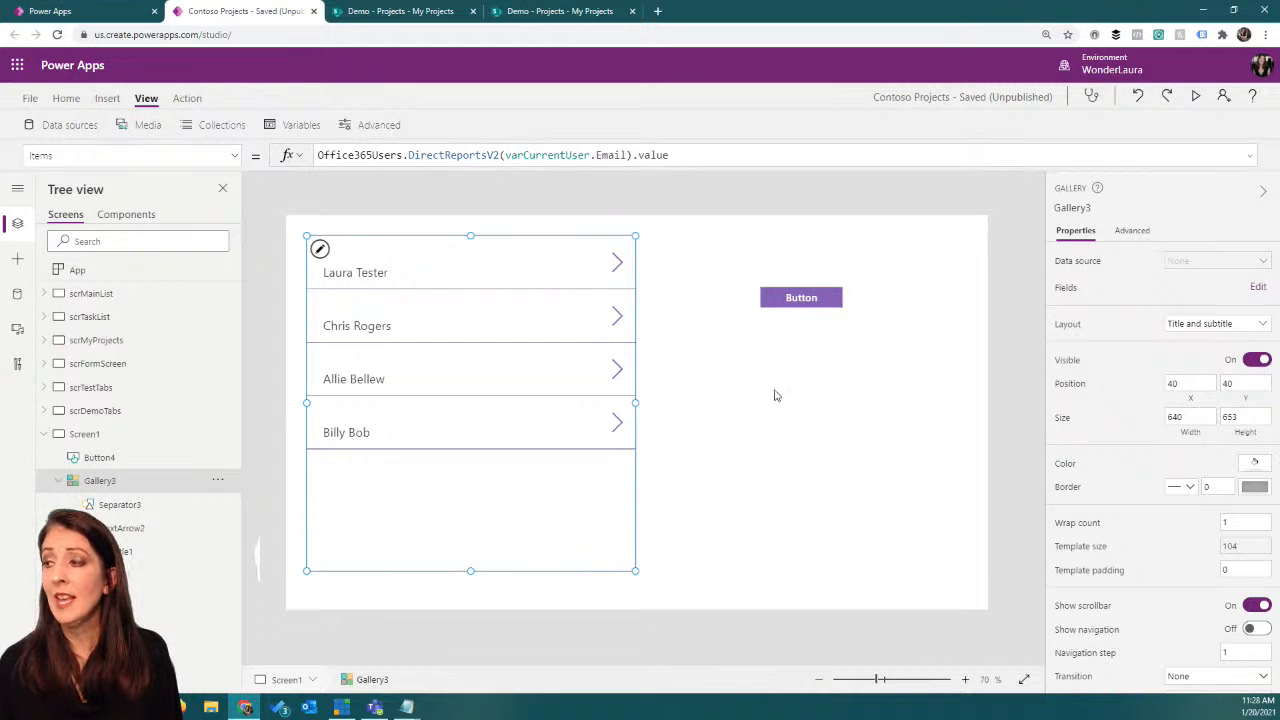
# Step: Insert a new button on Screen1 and place it below the existing button beside the gallery
pyautogui.click(105, 97)
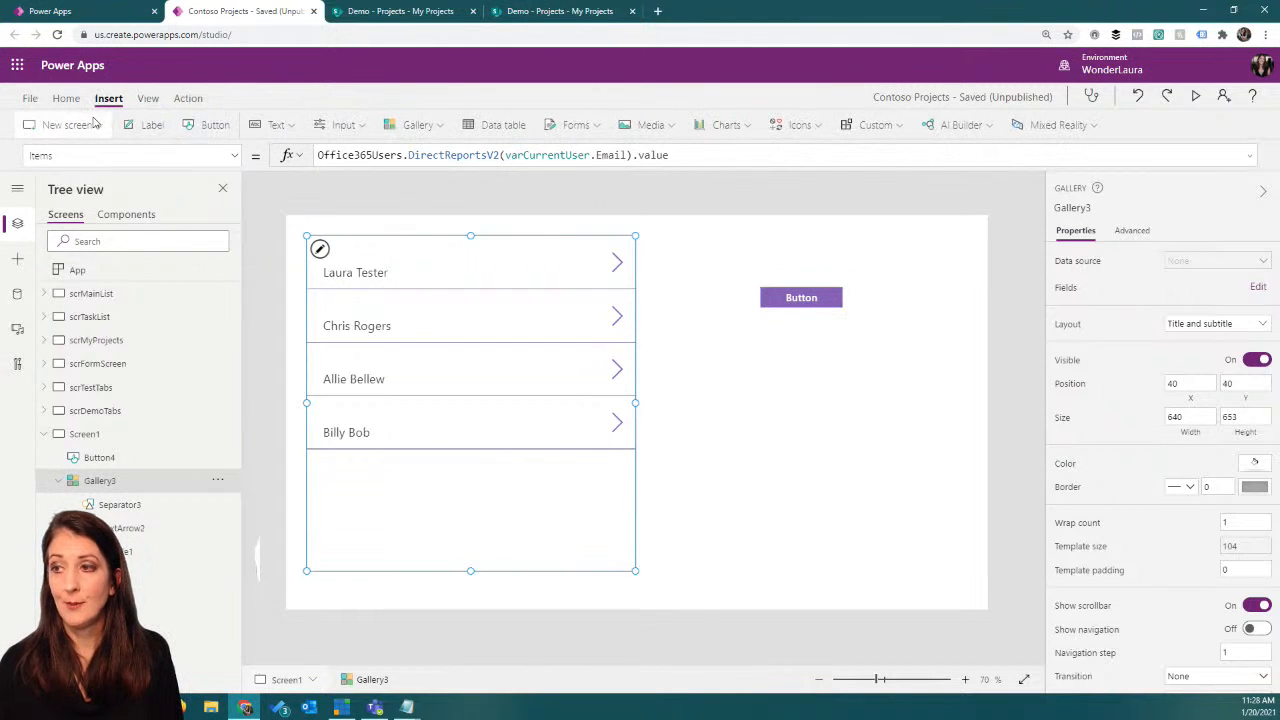
pyautogui.click(197, 128)
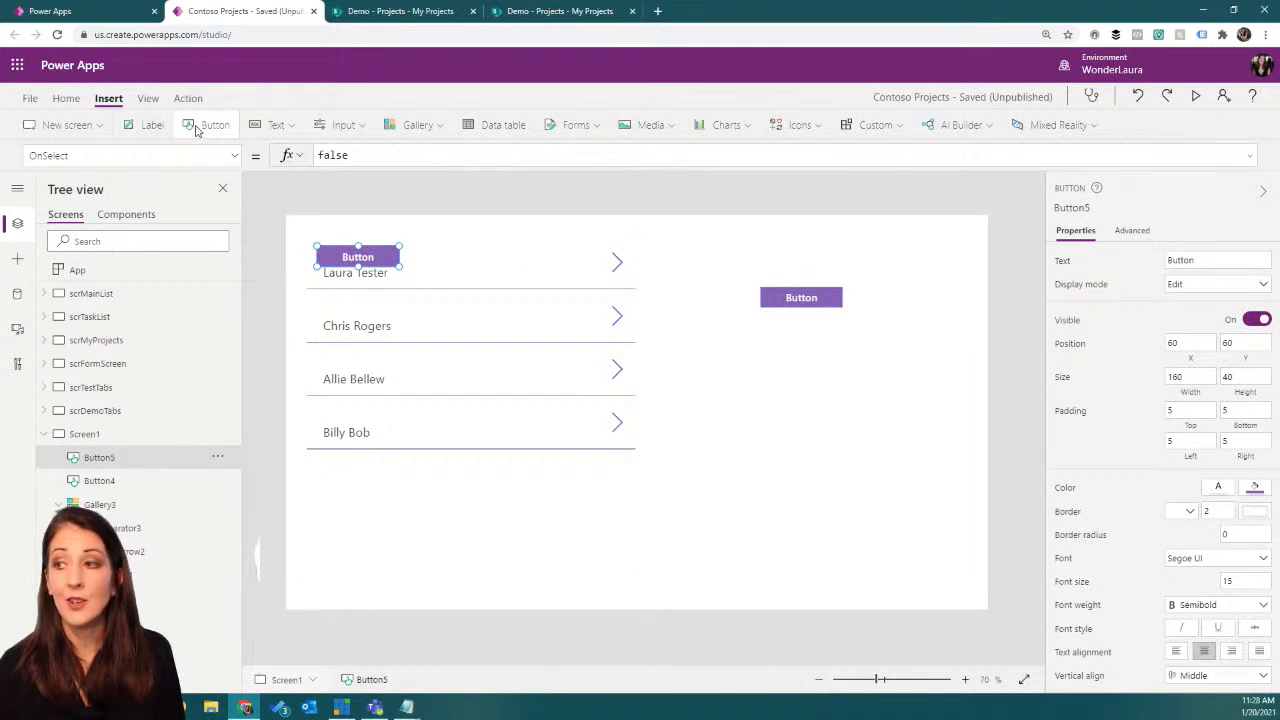
pyautogui.moveTo(358, 252); pyautogui.dragTo(811, 372)
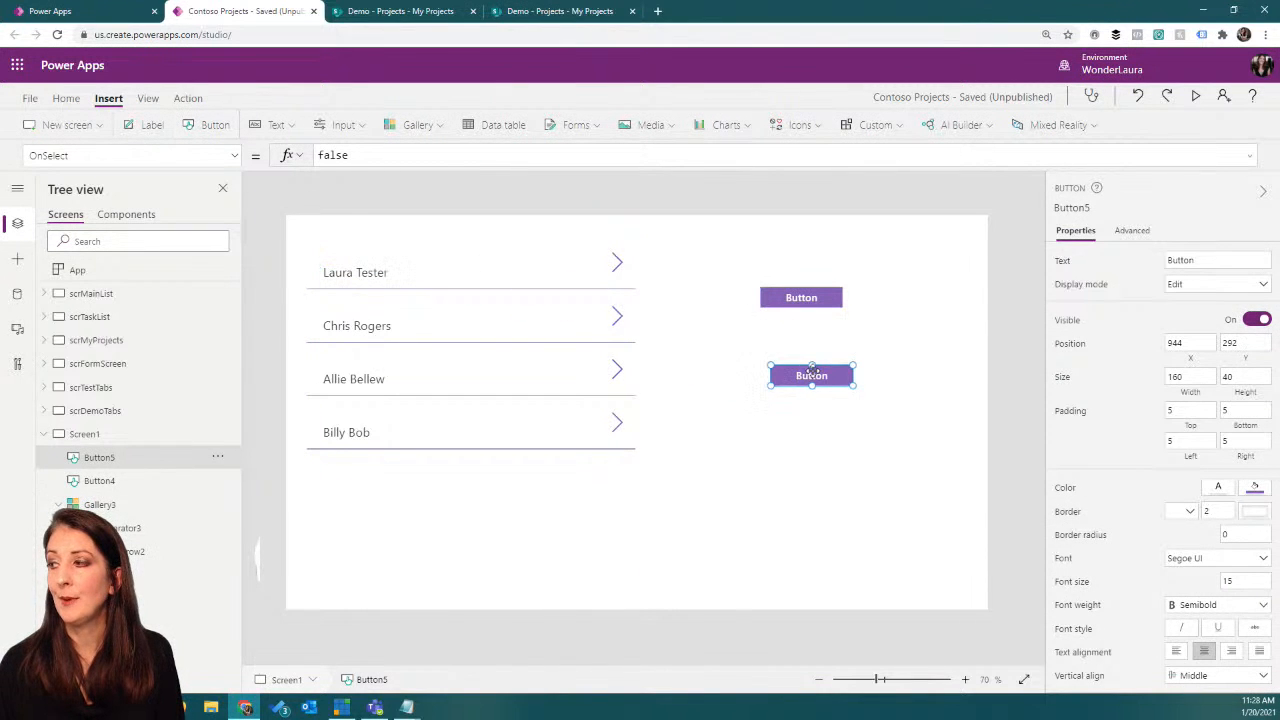
# Step: Delete the old button and move the new one beside the gallery's first row, at about X 768, Y 76
pyautogui.click(801, 294)
pyautogui.click(800, 297)
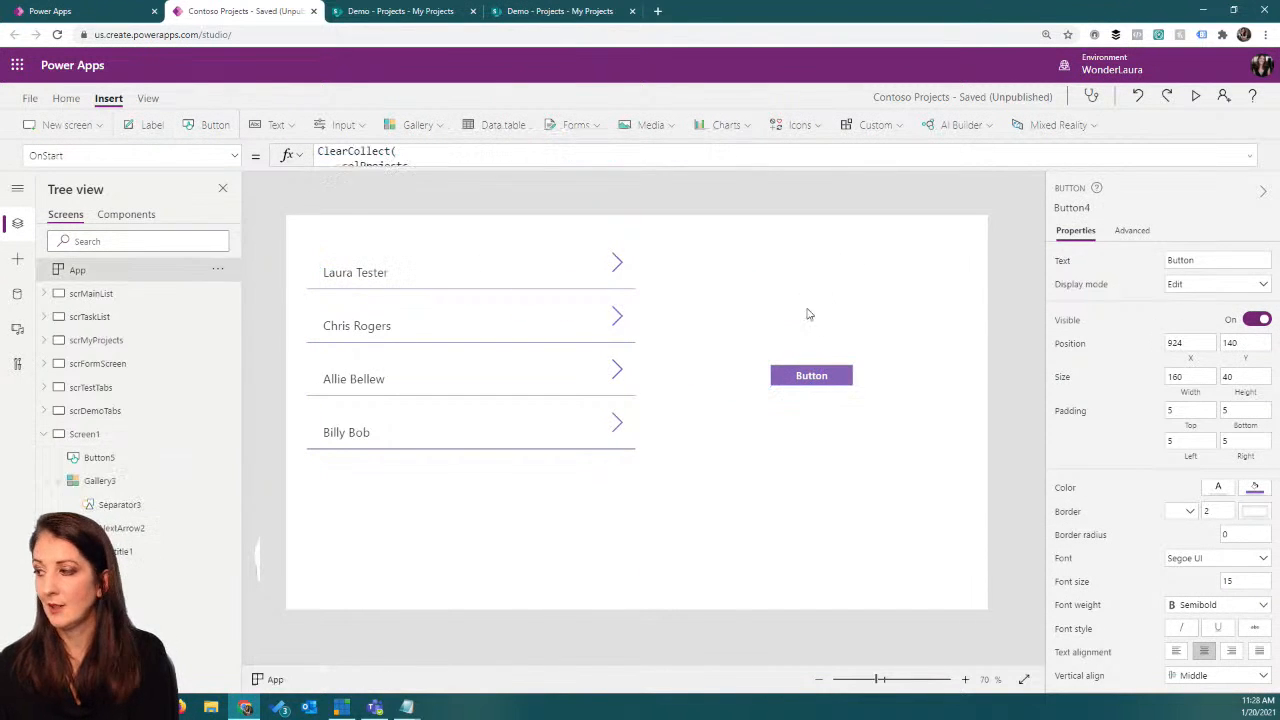
pyautogui.click(816, 374)
pyautogui.moveTo(822, 375); pyautogui.dragTo(727, 271)
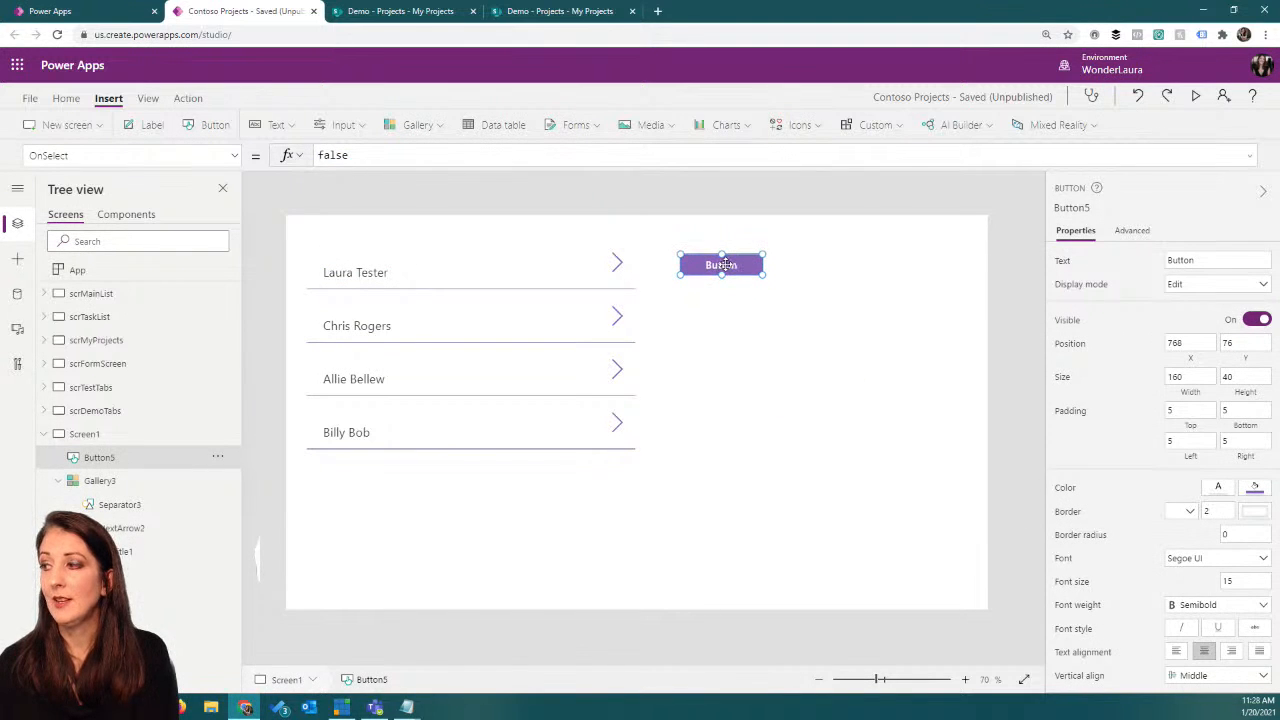
# Step: Label the new button "collect subordinate projects" and enlarge it to about 352 by 144
pyautogui.write('collect su')
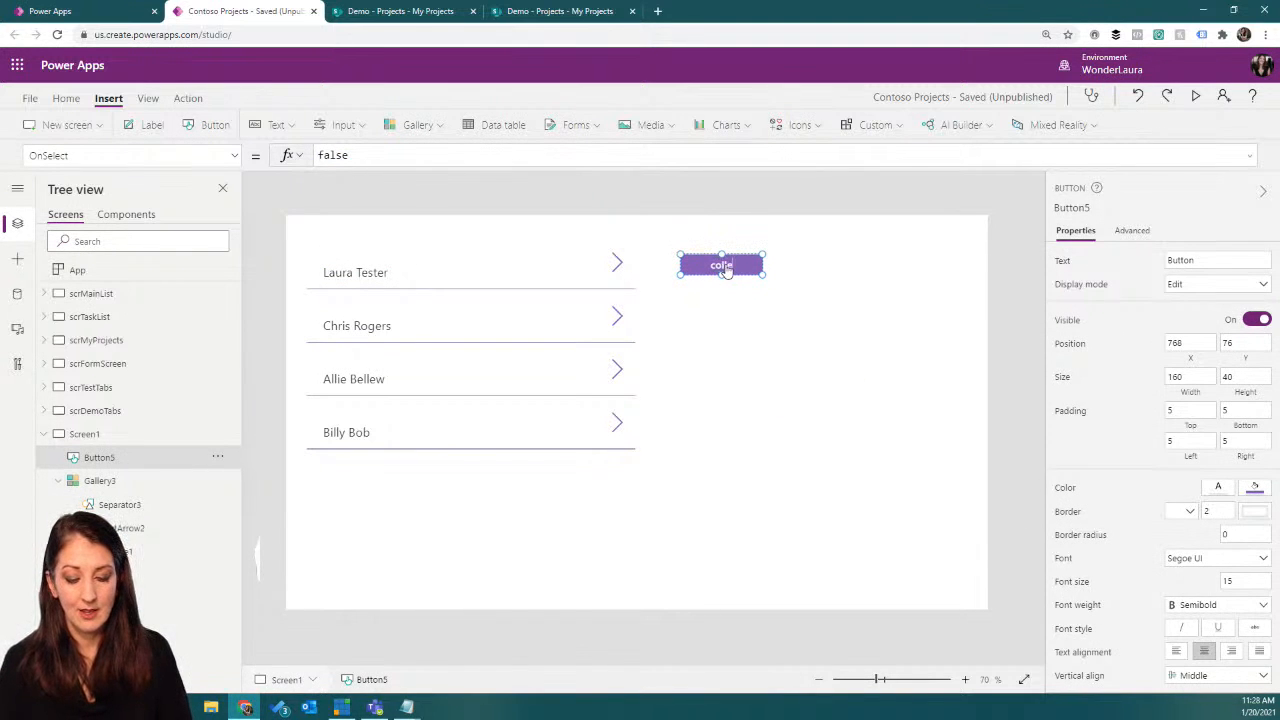
pyautogui.write('bordinate')
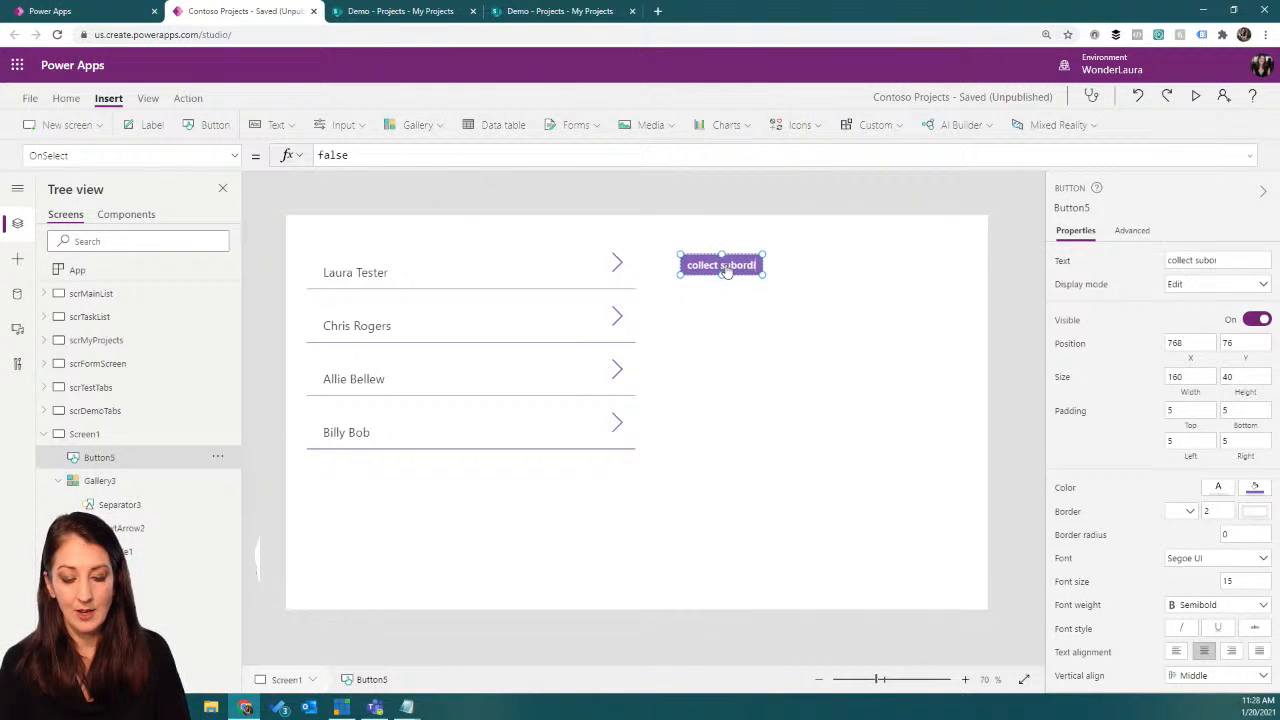
pyautogui.write(' projects')
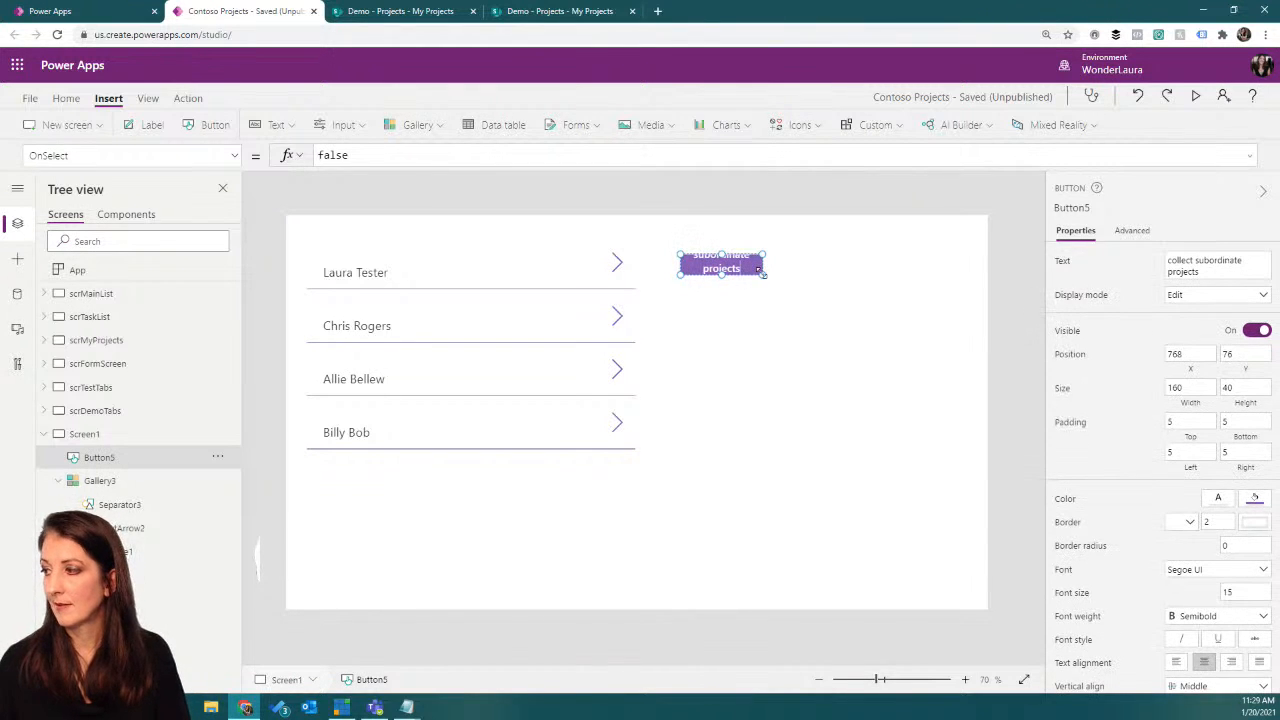
pyautogui.moveTo(763, 275); pyautogui.dragTo(861, 328)
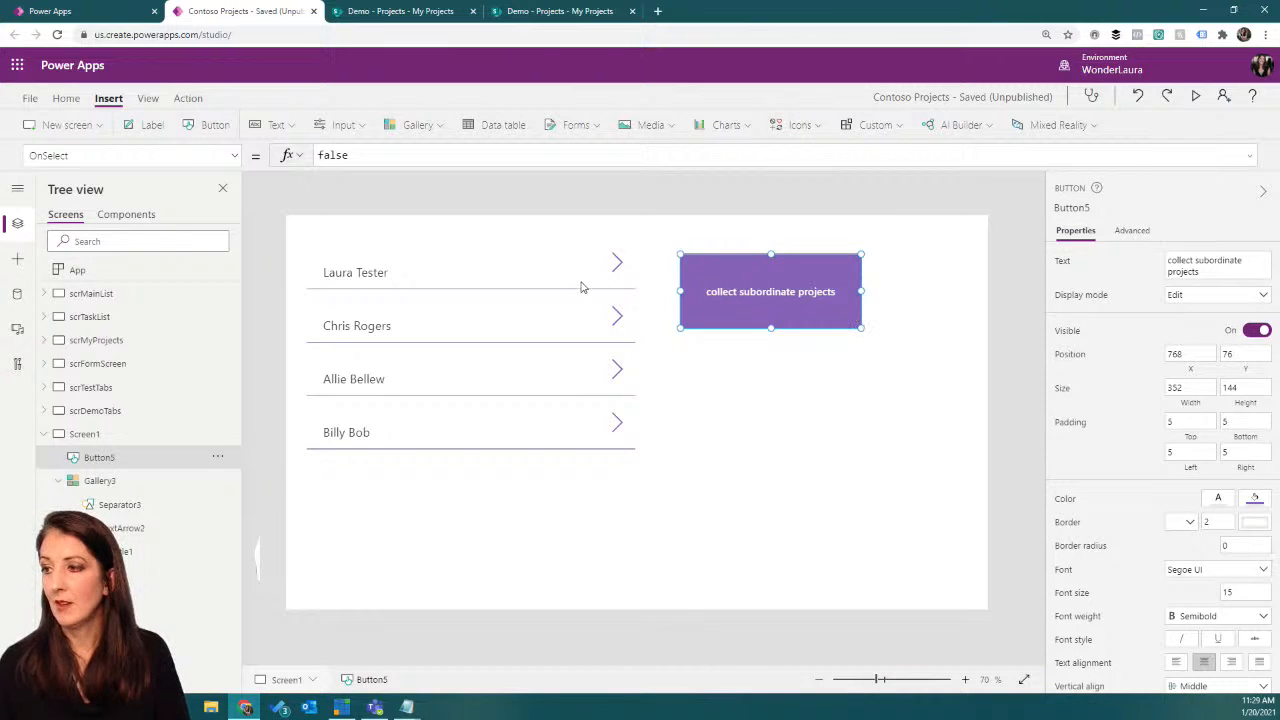
# Step: Replace the button's OnSelect value false with the start of a ForAll over colSubordinates: ForAll(colSubordinates,
pyautogui.click(361, 154)
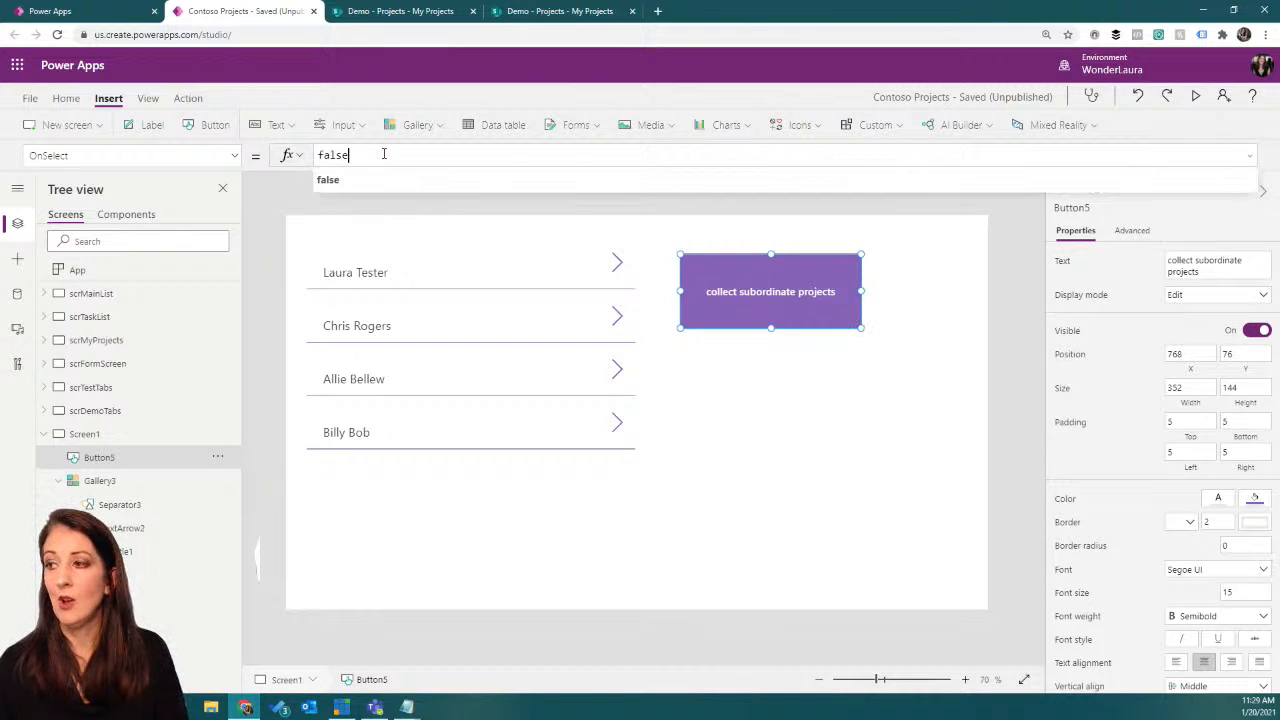
pyautogui.doubleClick(368, 153)
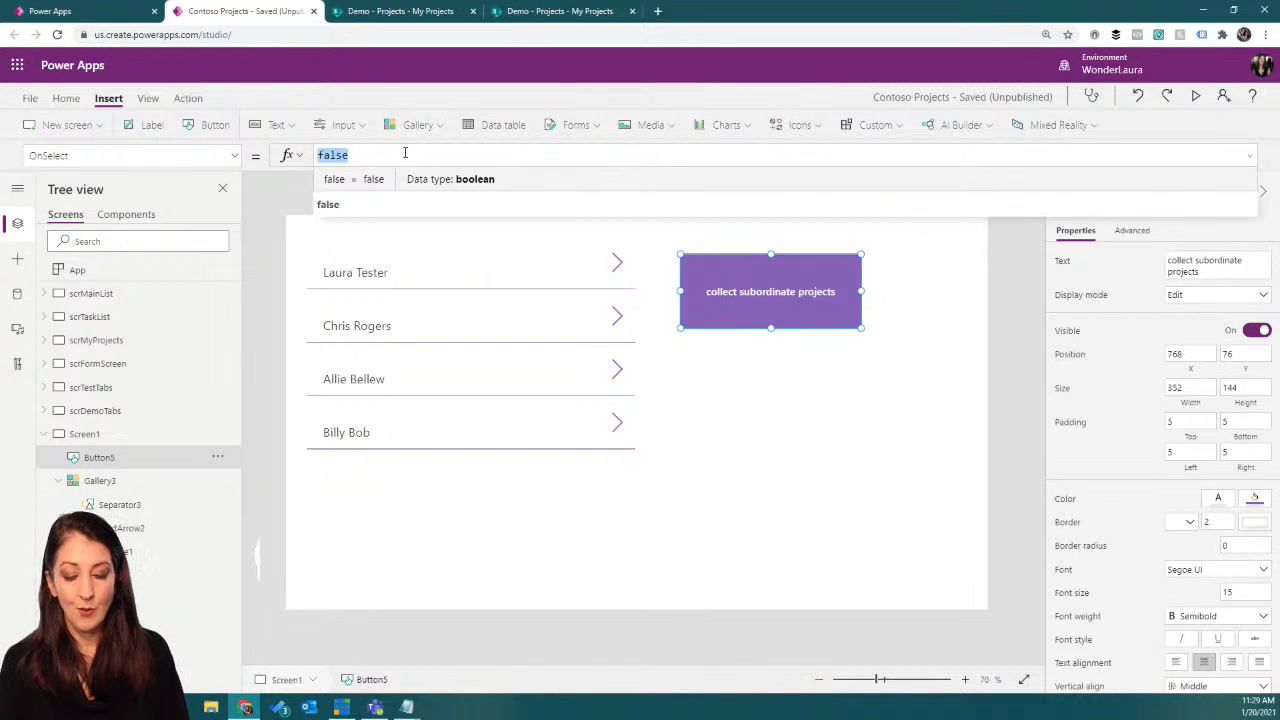
pyautogui.write('ForAll(')
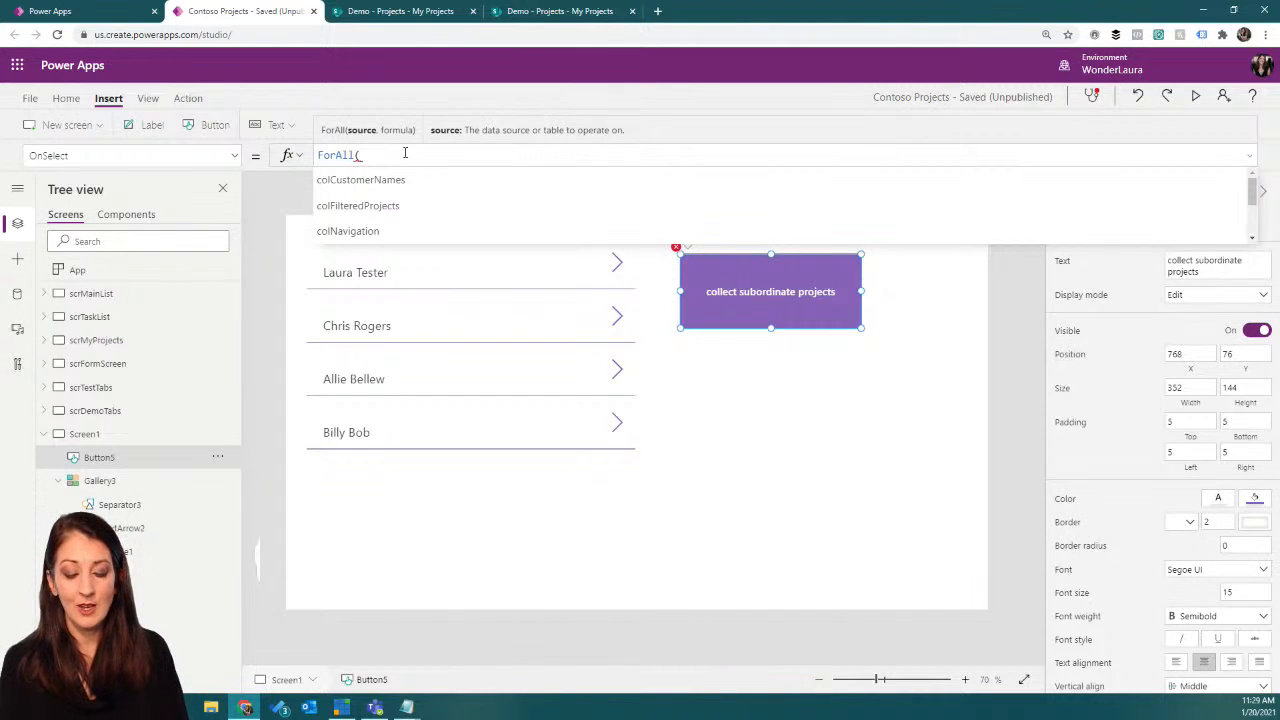
pyautogui.write('col')
pyautogui.write('Subordinates')
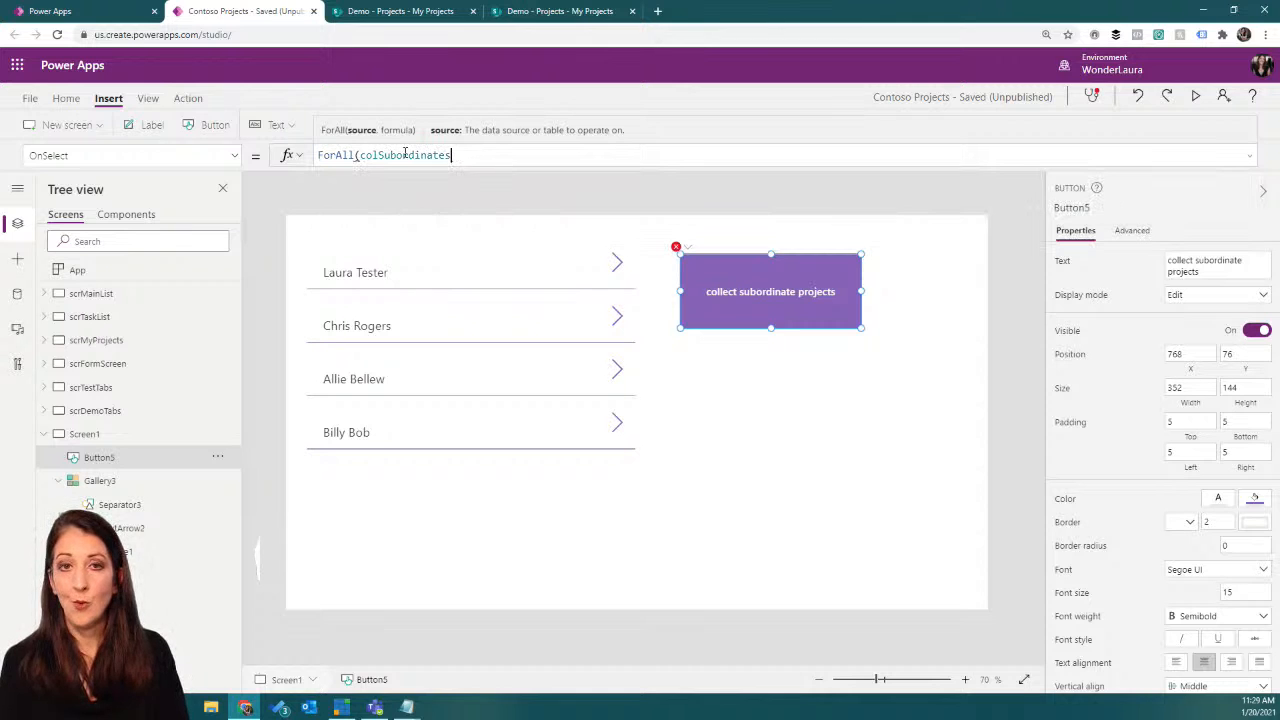
pyautogui.write(',')
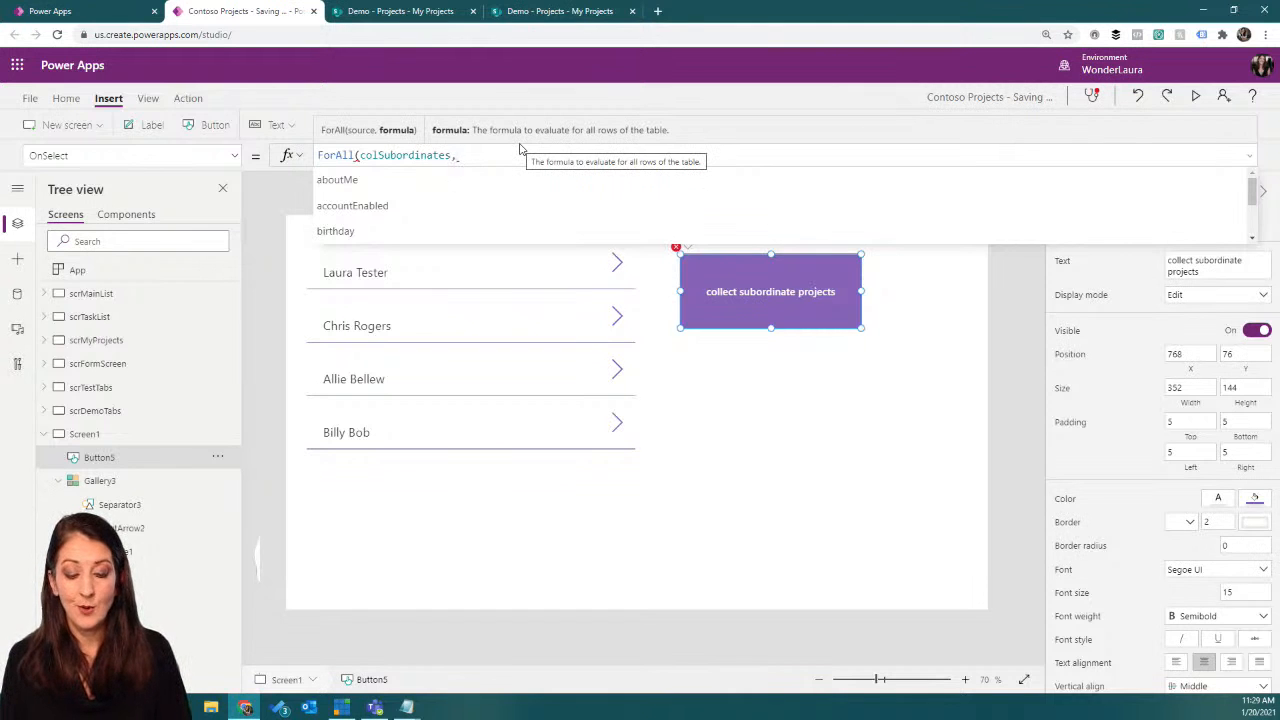
# Step: Continue the ForAll formula with Collect(colSubordinateProjects,Filter( as the action for each subordinate
pyautogui.write('Collect(')
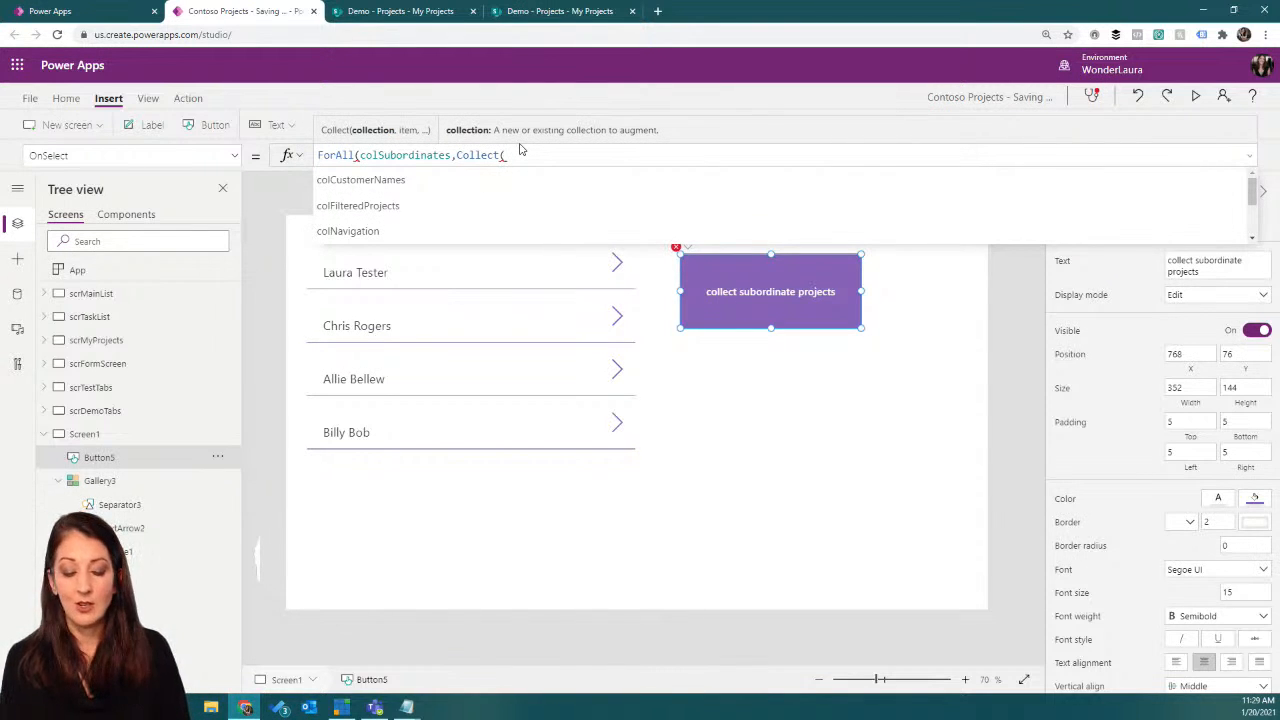
pyautogui.write('colSubor')
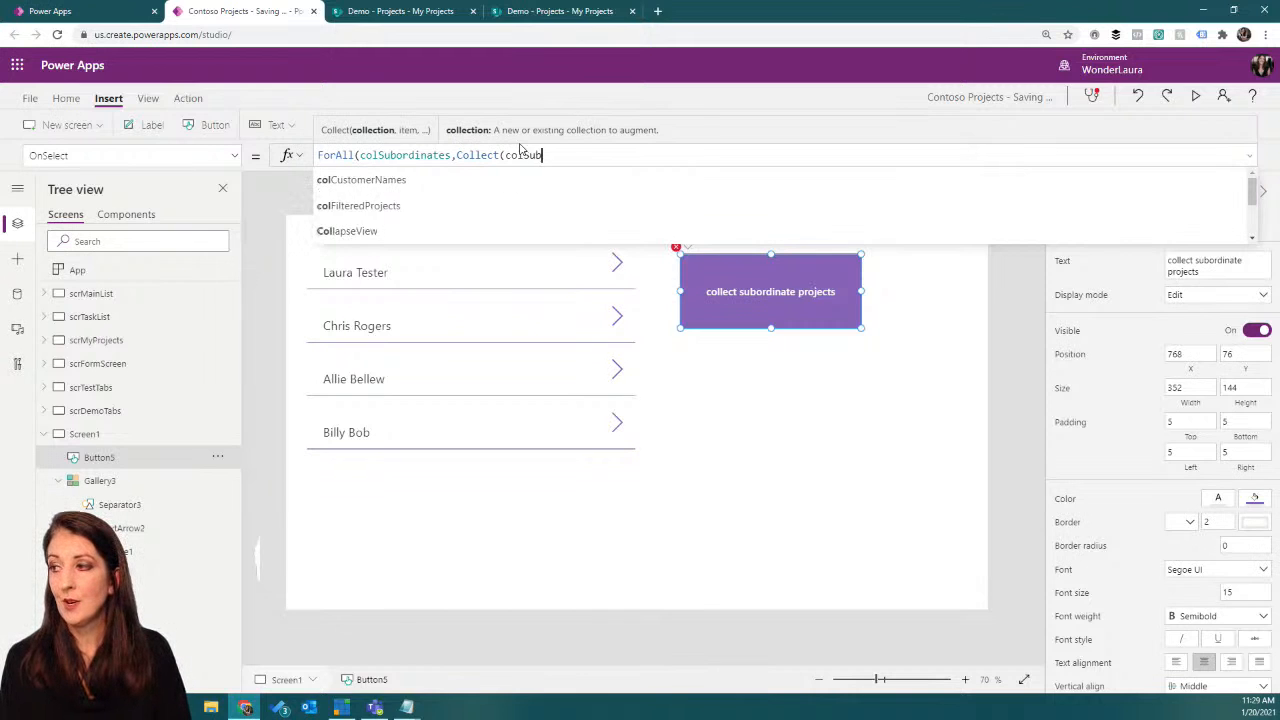
pyautogui.write('din')
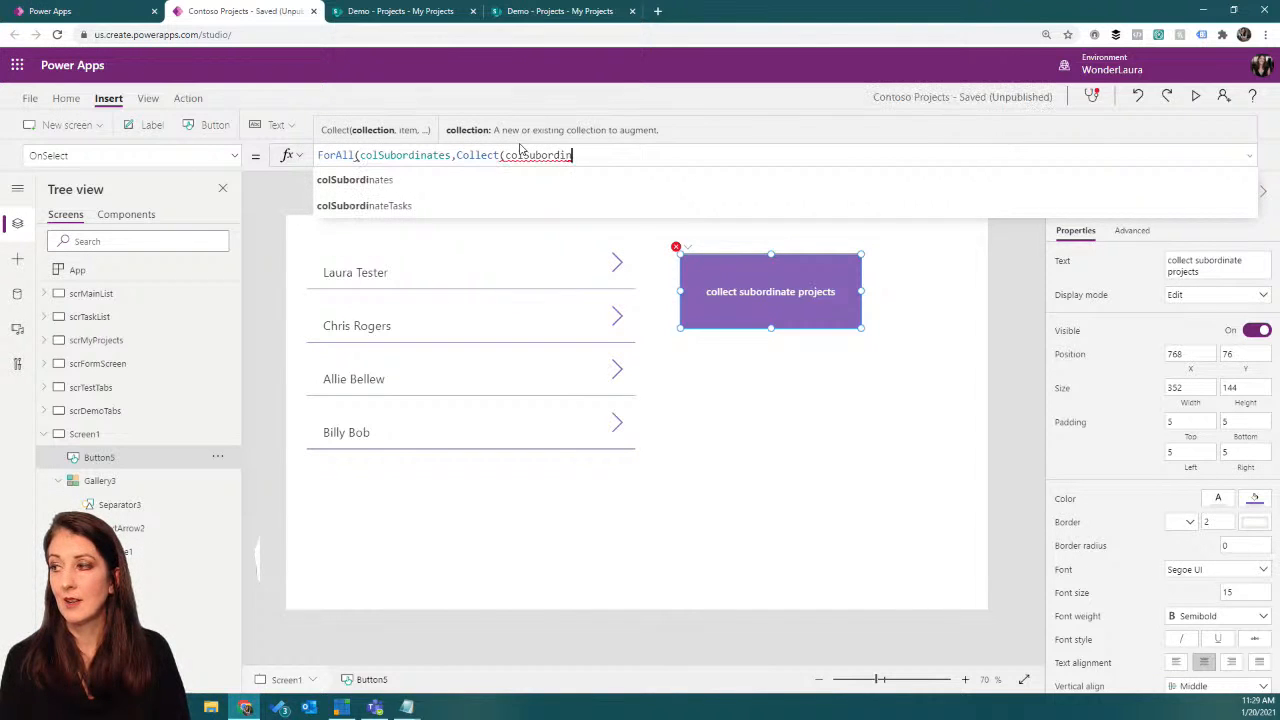
pyautogui.write('ateProject')
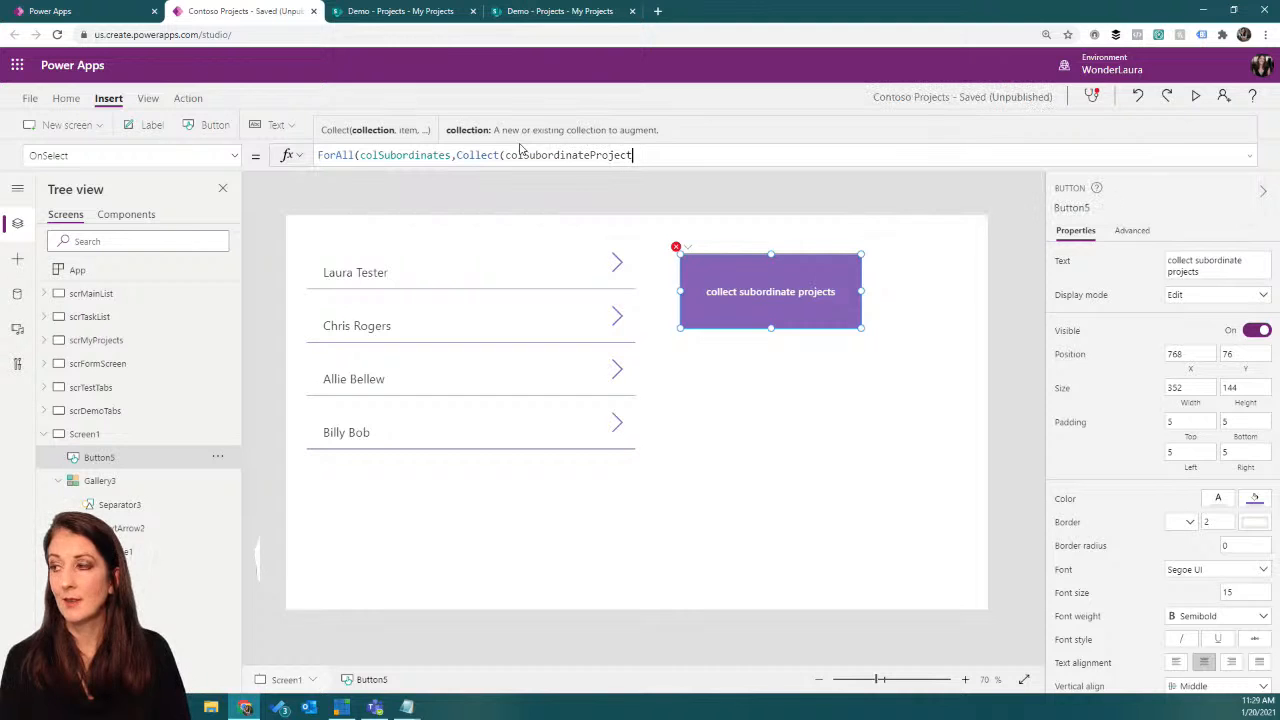
pyautogui.write('s,')
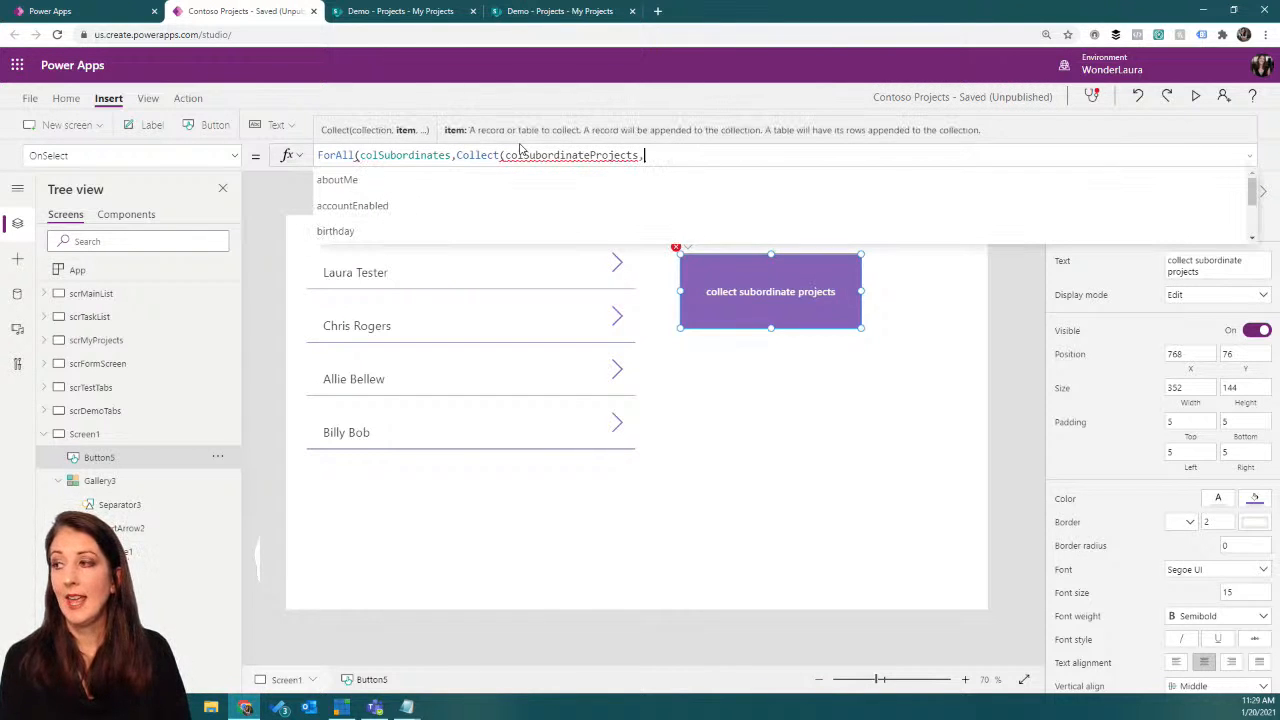
pyautogui.write('F')
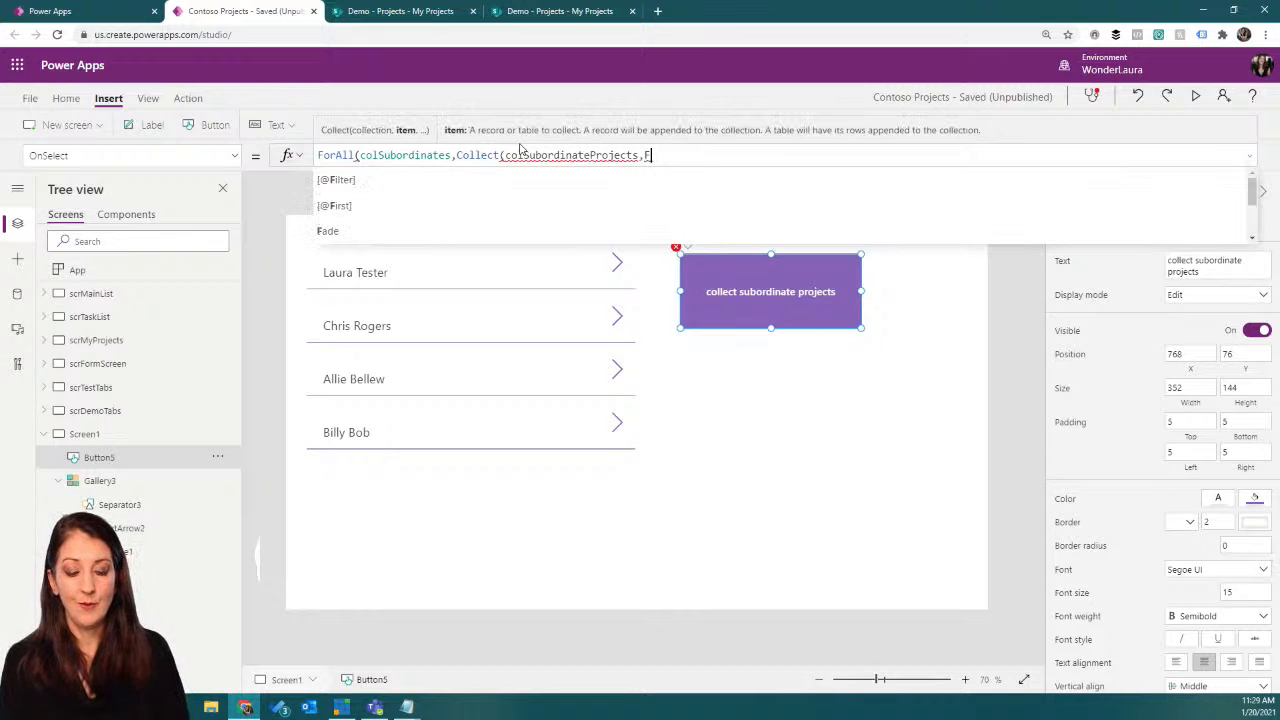
pyautogui.write('ilter(')
# Step: Expand the OnSelect formula and break it into separate lines for colSubordinates, Collect, colSubordinateProjects and Filter
pyautogui.click(1248, 155)
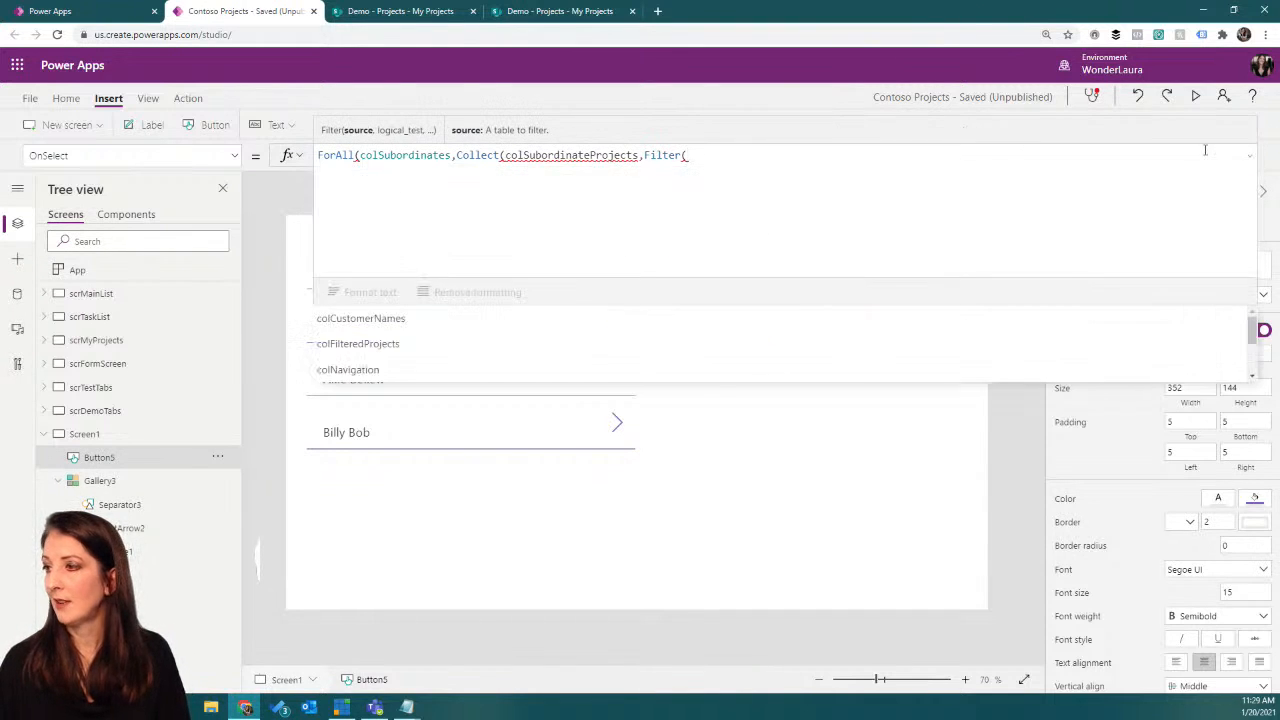
pyautogui.click(358, 155)
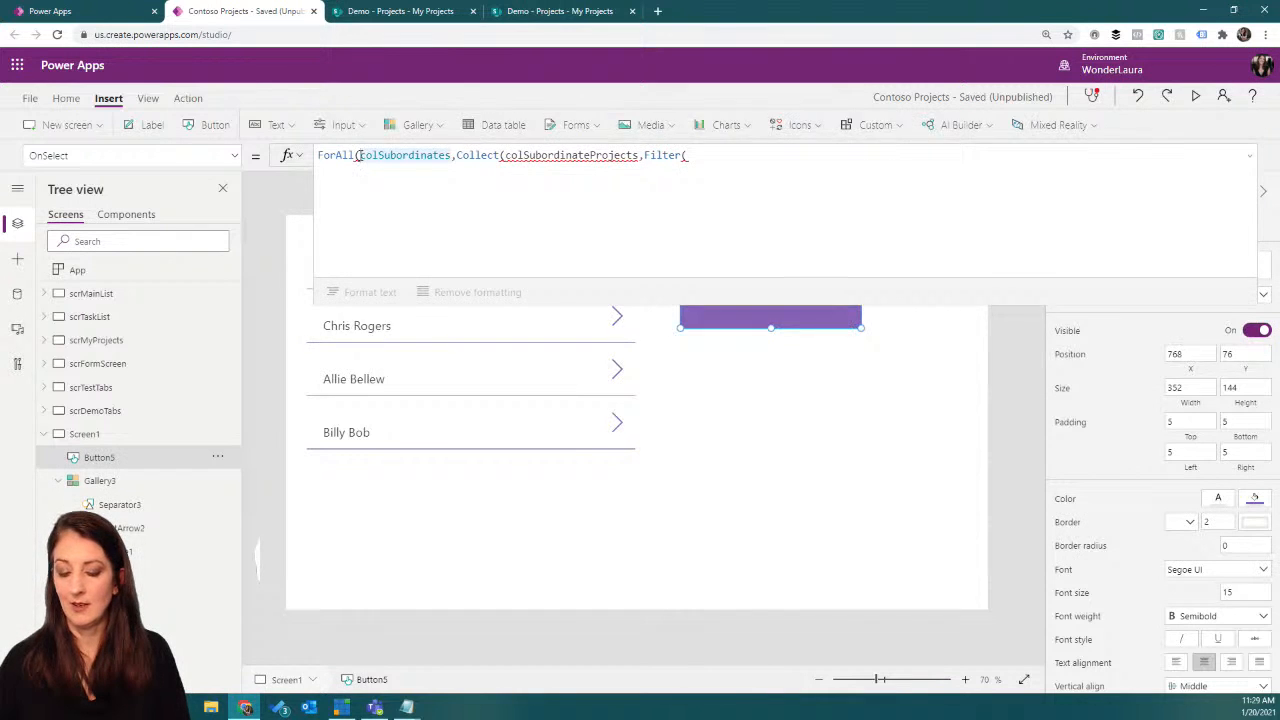
pyautogui.hotkey('shift', 'Return')
pyautogui.click(439, 166)
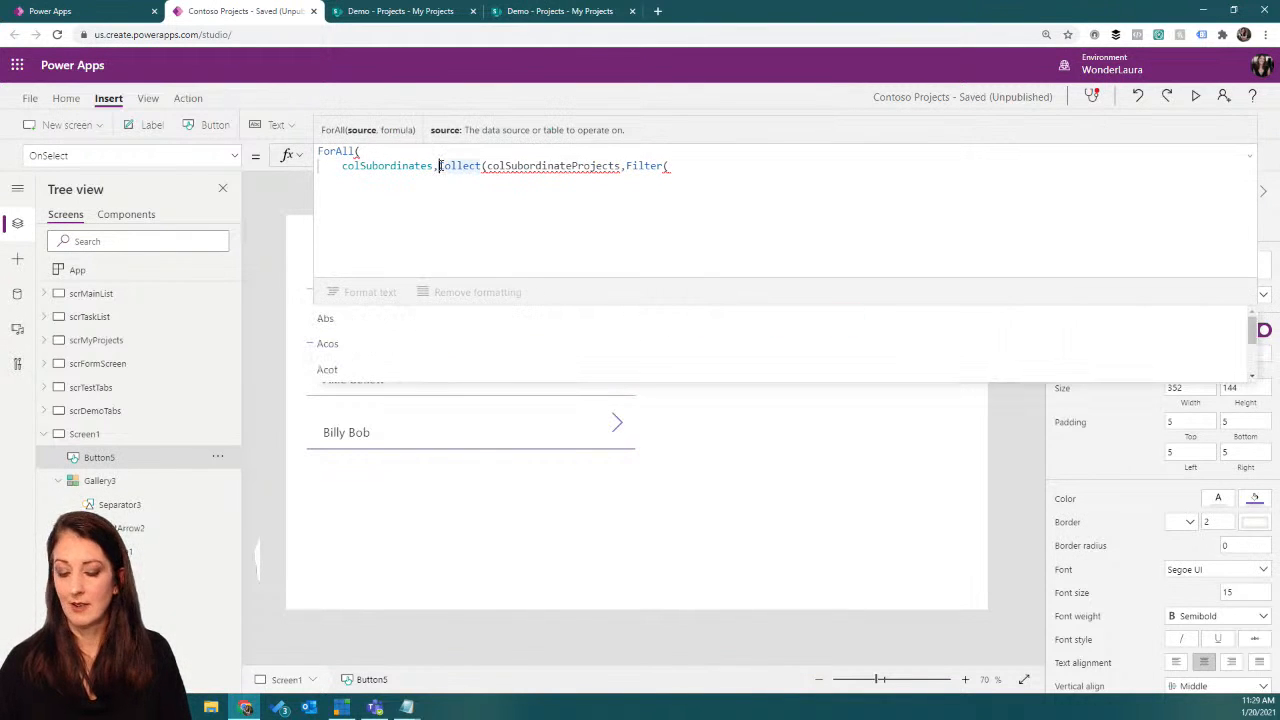
pyautogui.hotkey('shift', 'Return')
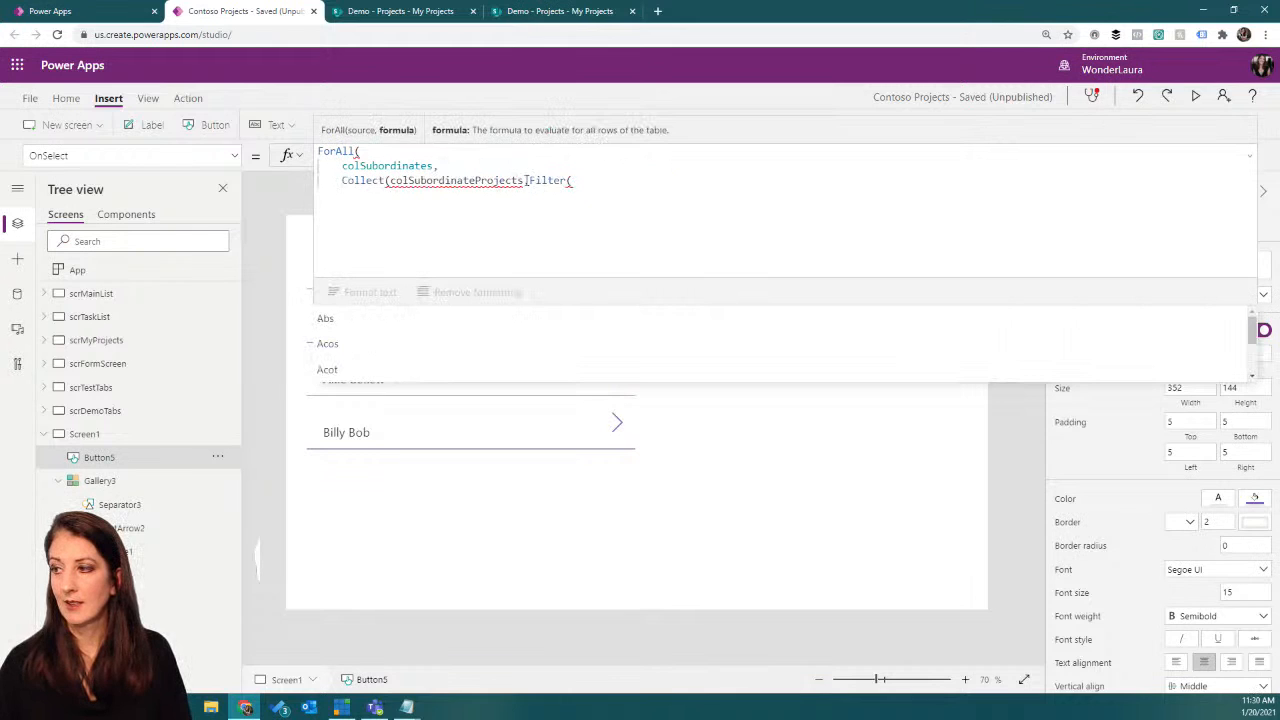
pyautogui.click(390, 180)
pyautogui.hotkey('shift', 'Return')
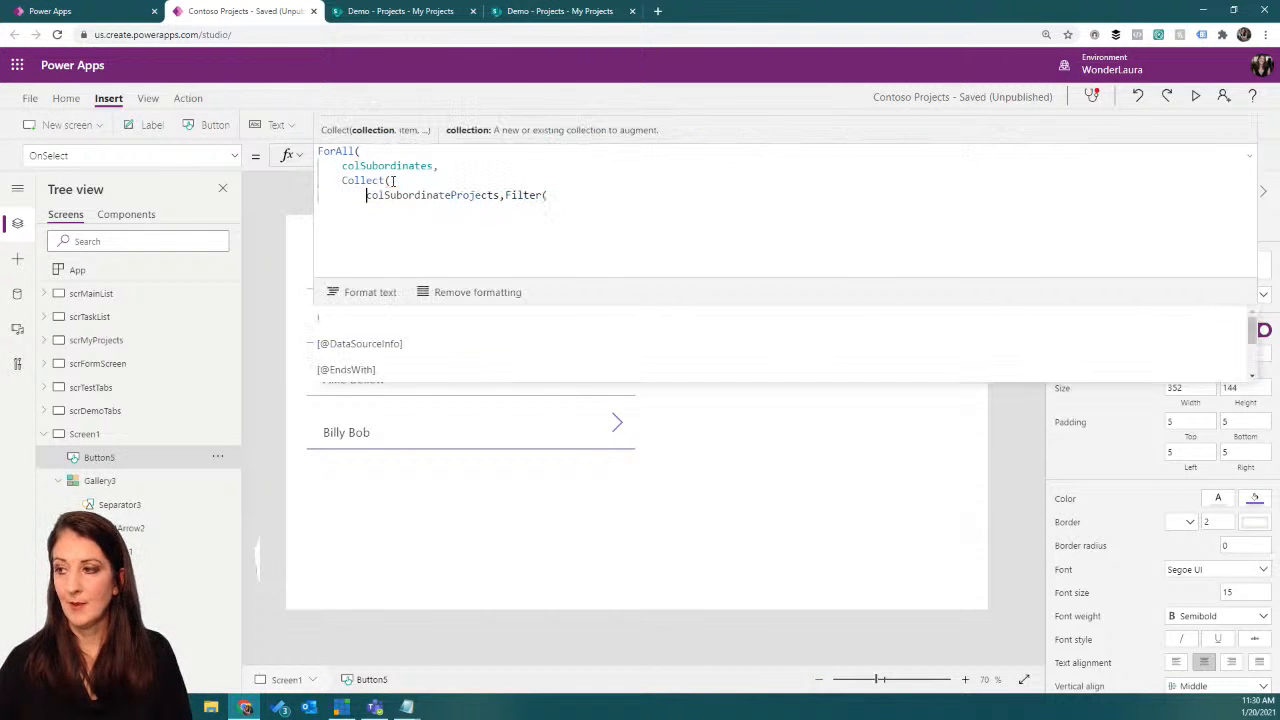
pyautogui.click(507, 195)
pyautogui.hotkey('shift', 'Return')
# Step: Set the Projects data source as the Filter function's source, followed by a comma
pyautogui.click(456, 210)
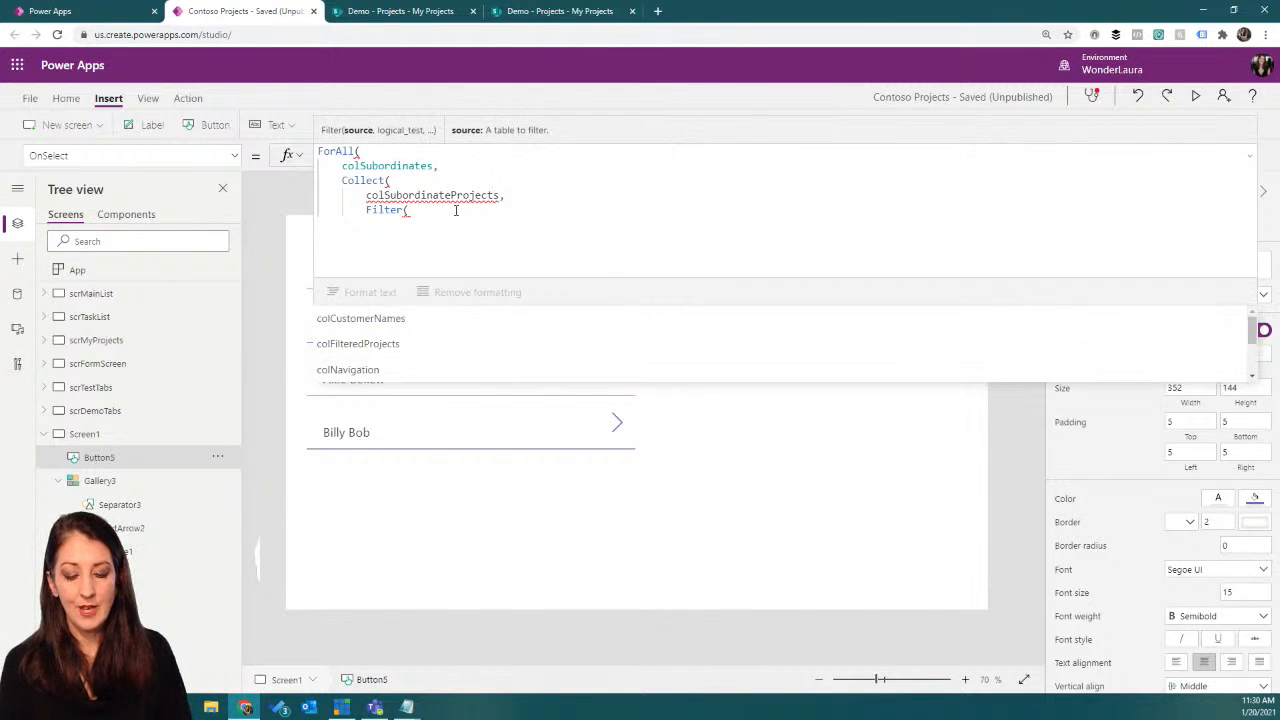
pyautogui.write('project')
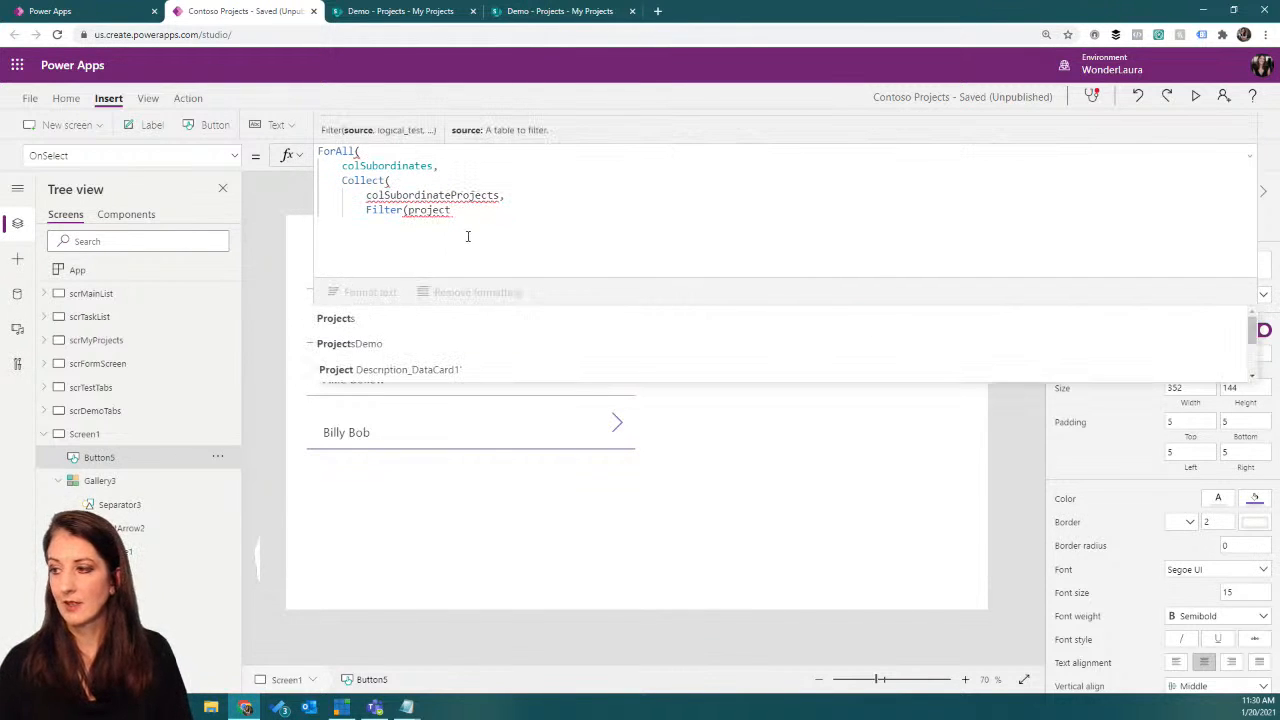
pyautogui.click(437, 320)
pyautogui.write(',project')
# Step: Begin the Filter condition with the Project Manager's e-mail field and an equals sign: 'Project Manager'.Email=
pyautogui.scroll(-2, 517, 346)
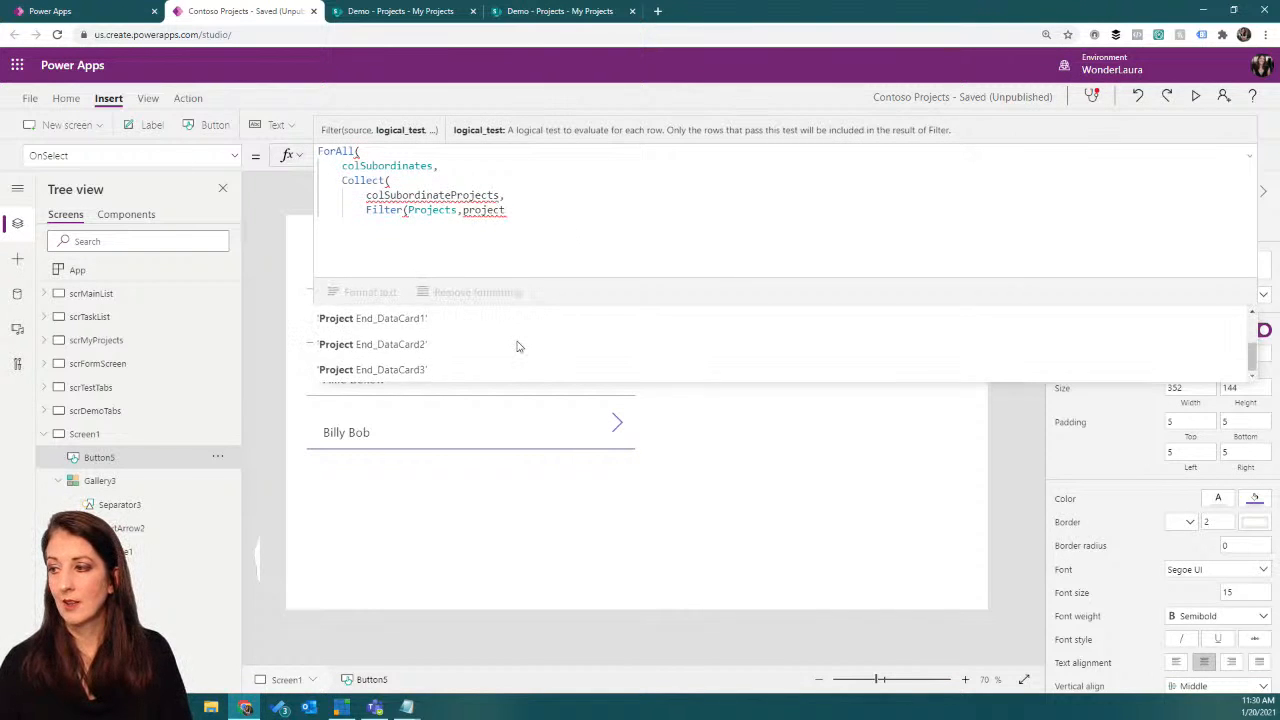
pyautogui.scroll(-5, 517, 346)
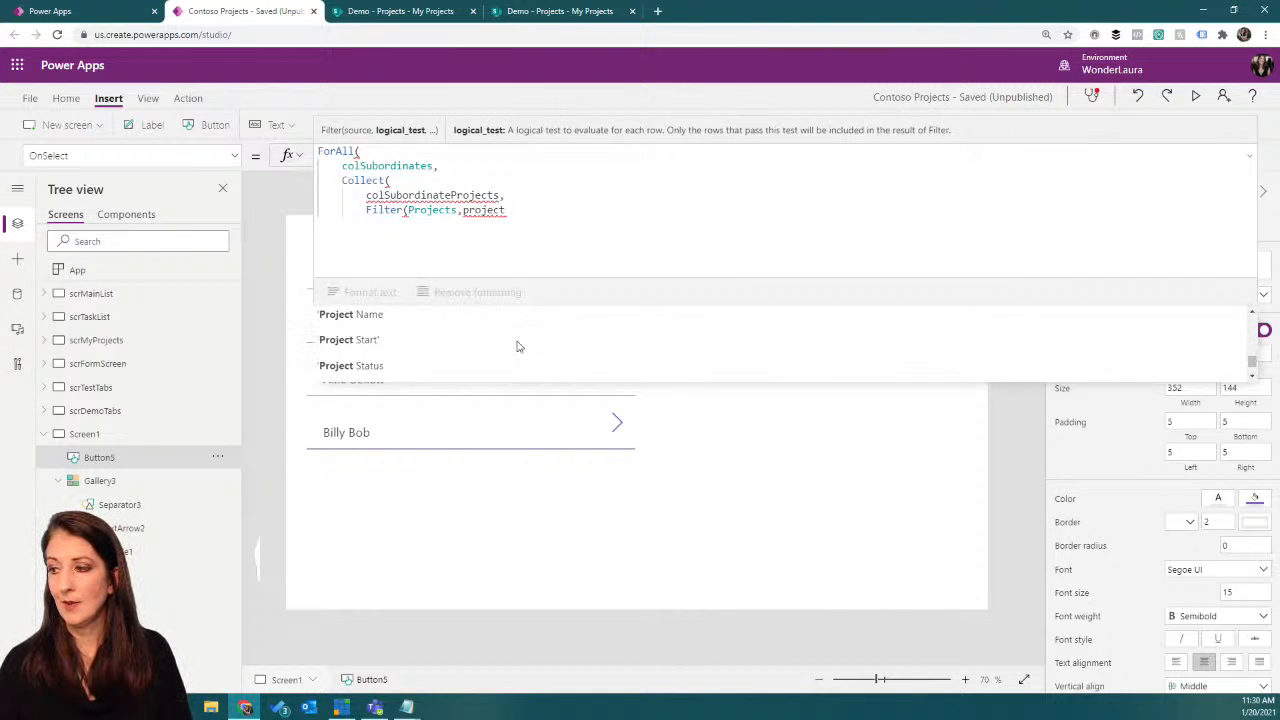
pyautogui.scroll(-2, 516, 346)
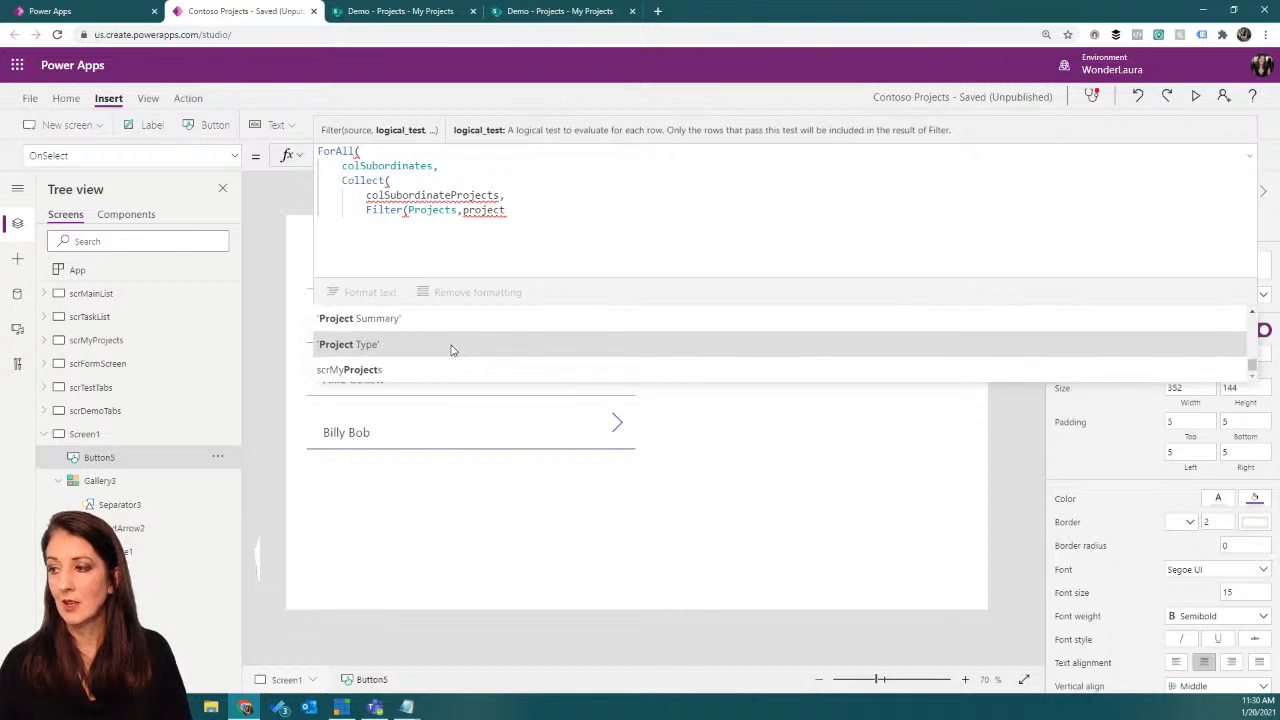
pyautogui.scroll(3, 450, 350)
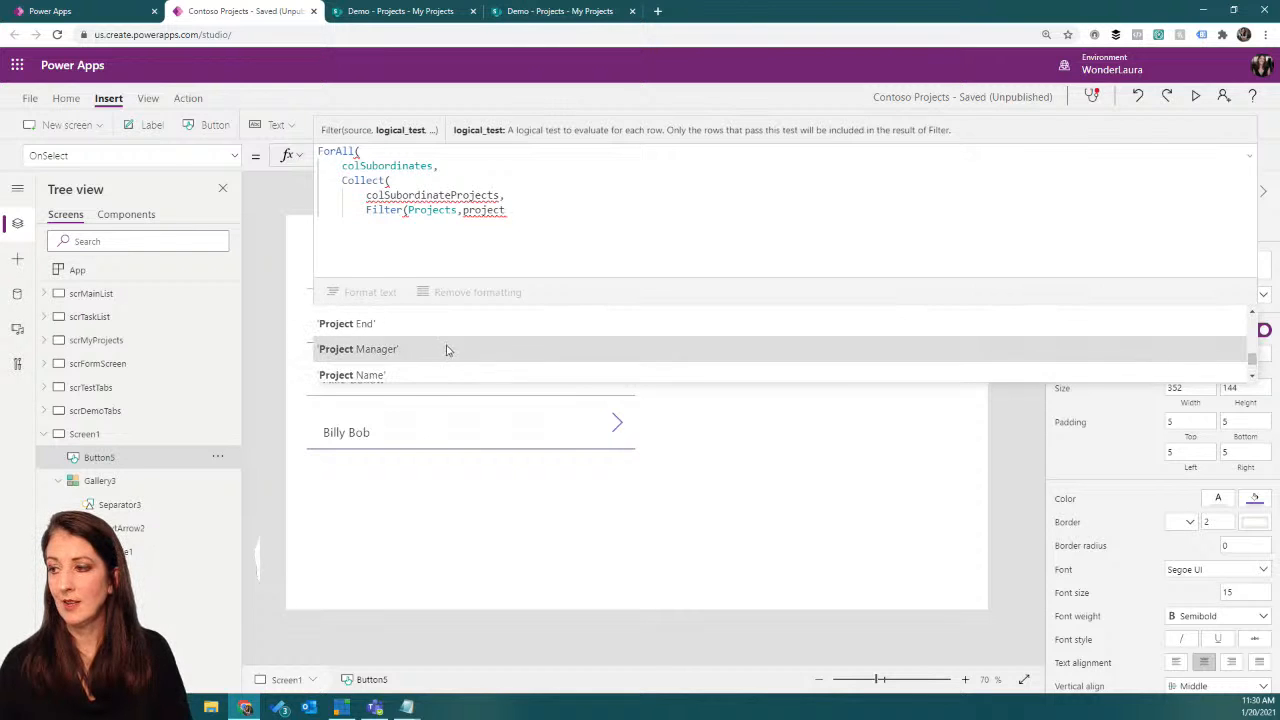
pyautogui.click(440, 350)
pyautogui.write(',')
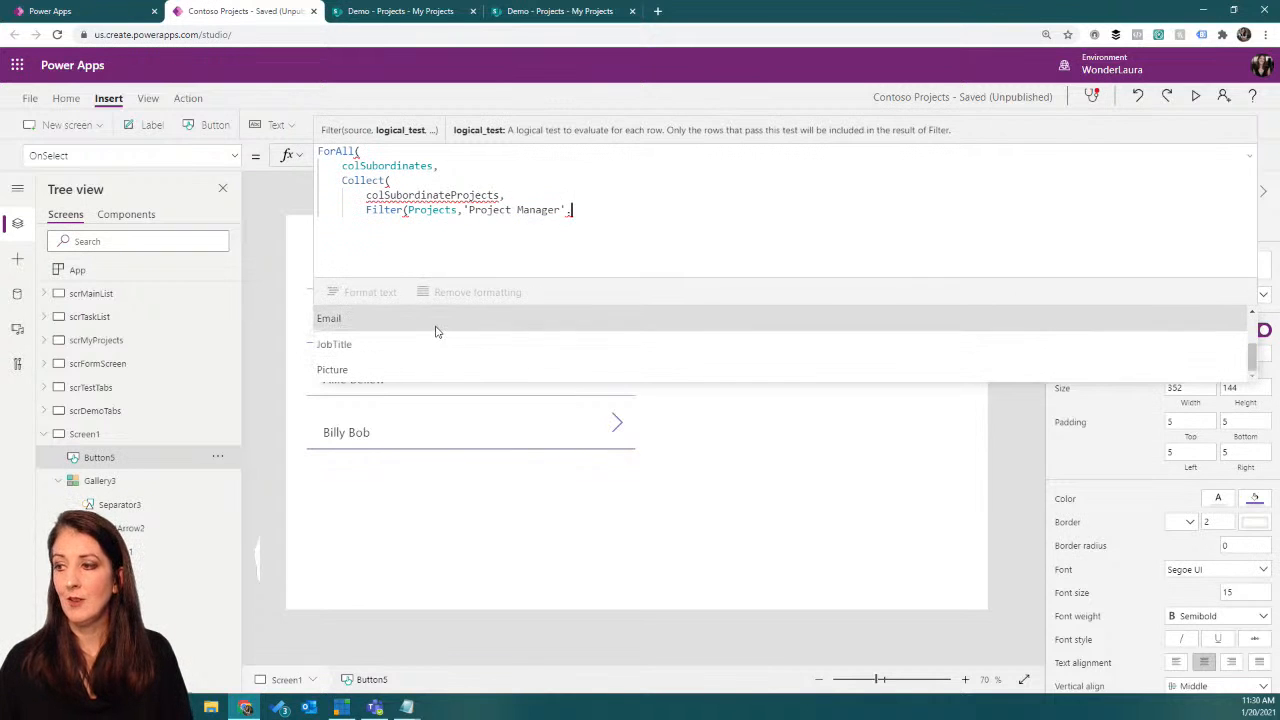
pyautogui.click(443, 328)
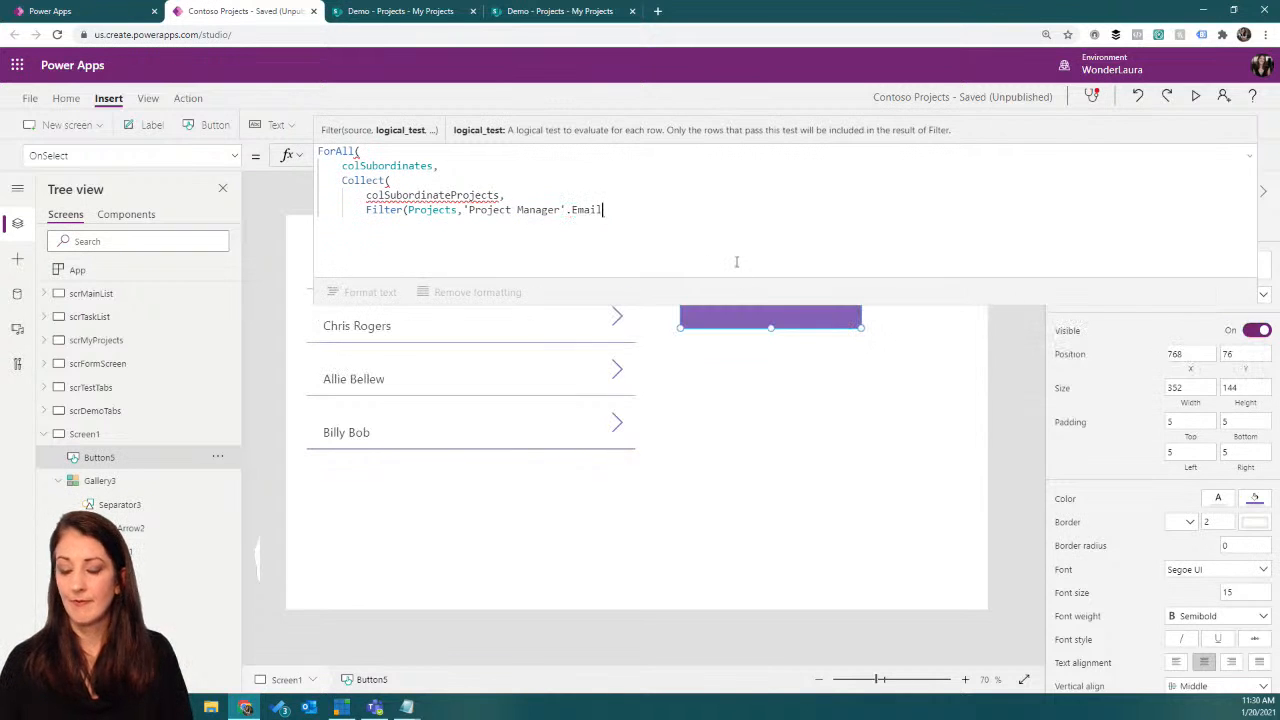
pyautogui.write('=')
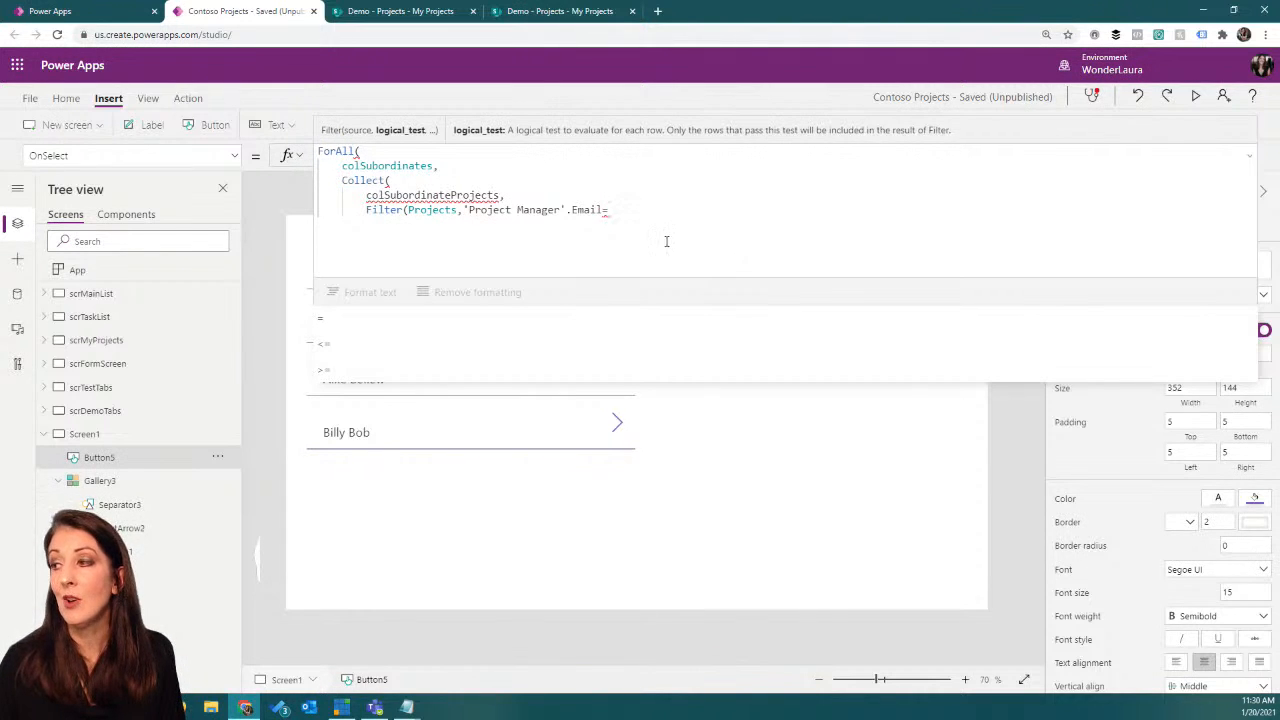
# Step: Examine the colSubordinates collection to identify the column that holds each subordinate's e-mail address, and return to the formula
pyautogui.click(186, 98)
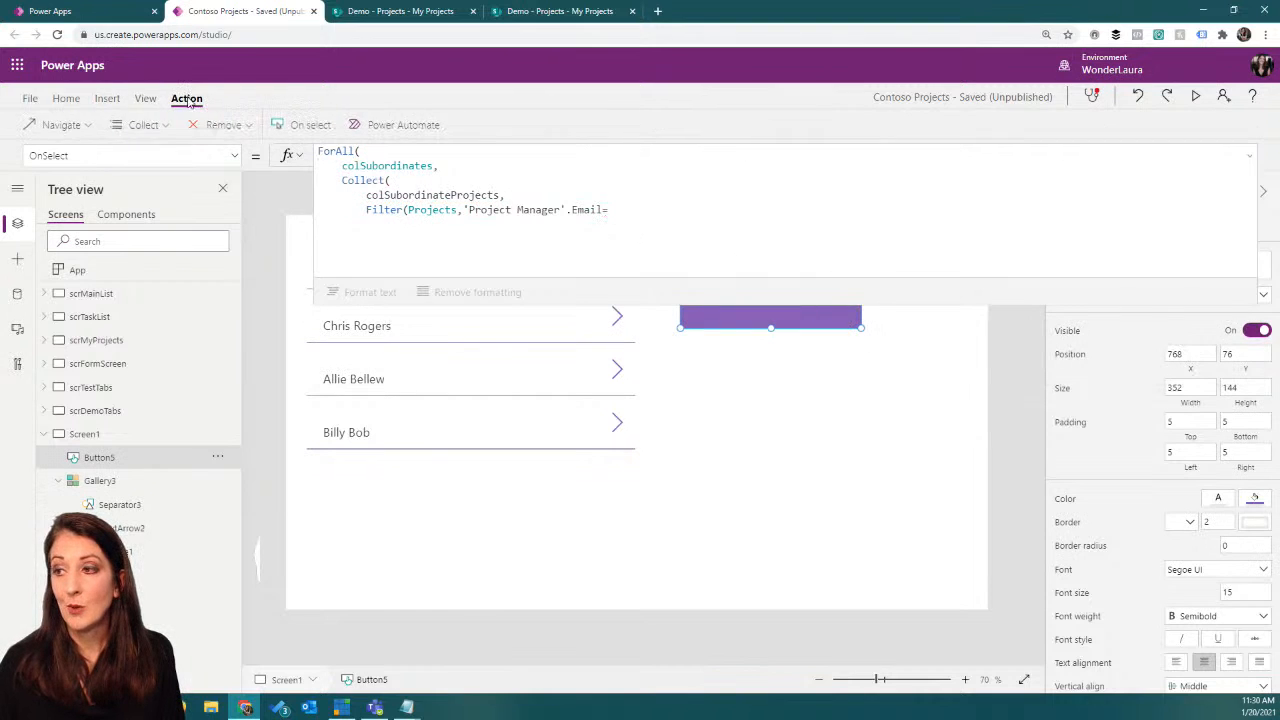
pyautogui.click(145, 98)
pyautogui.click(203, 125)
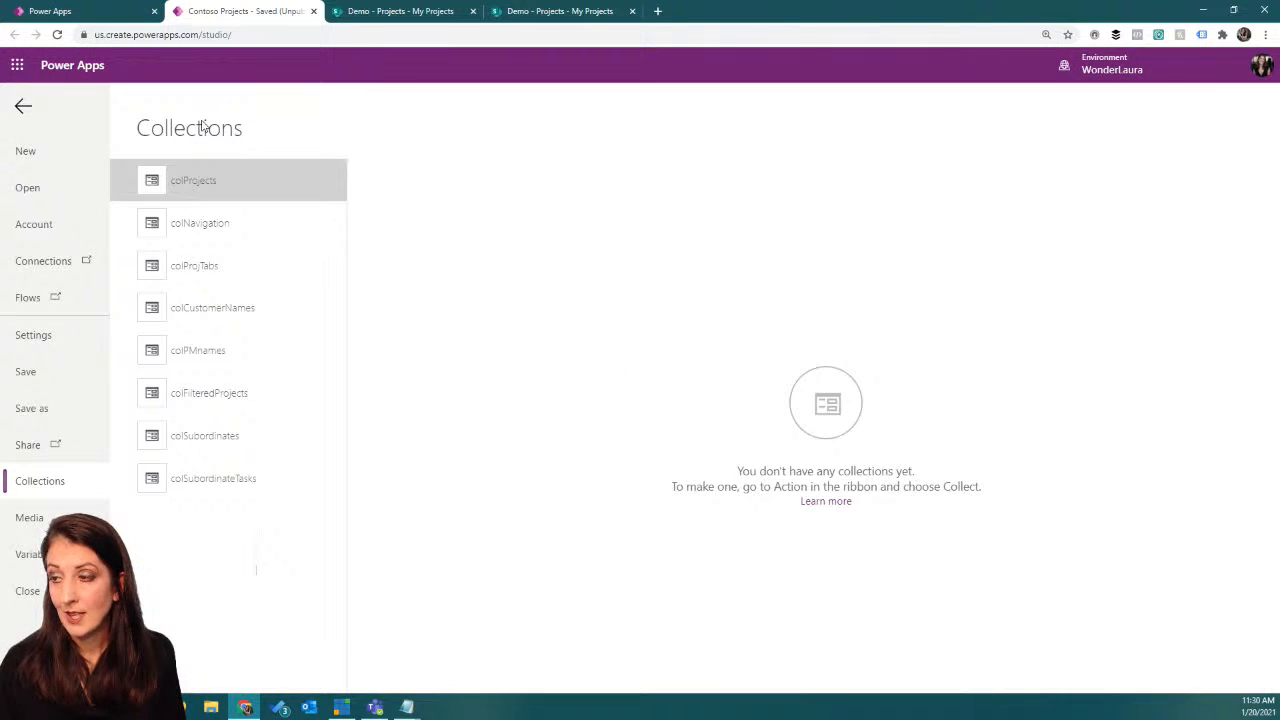
pyautogui.click(232, 436)
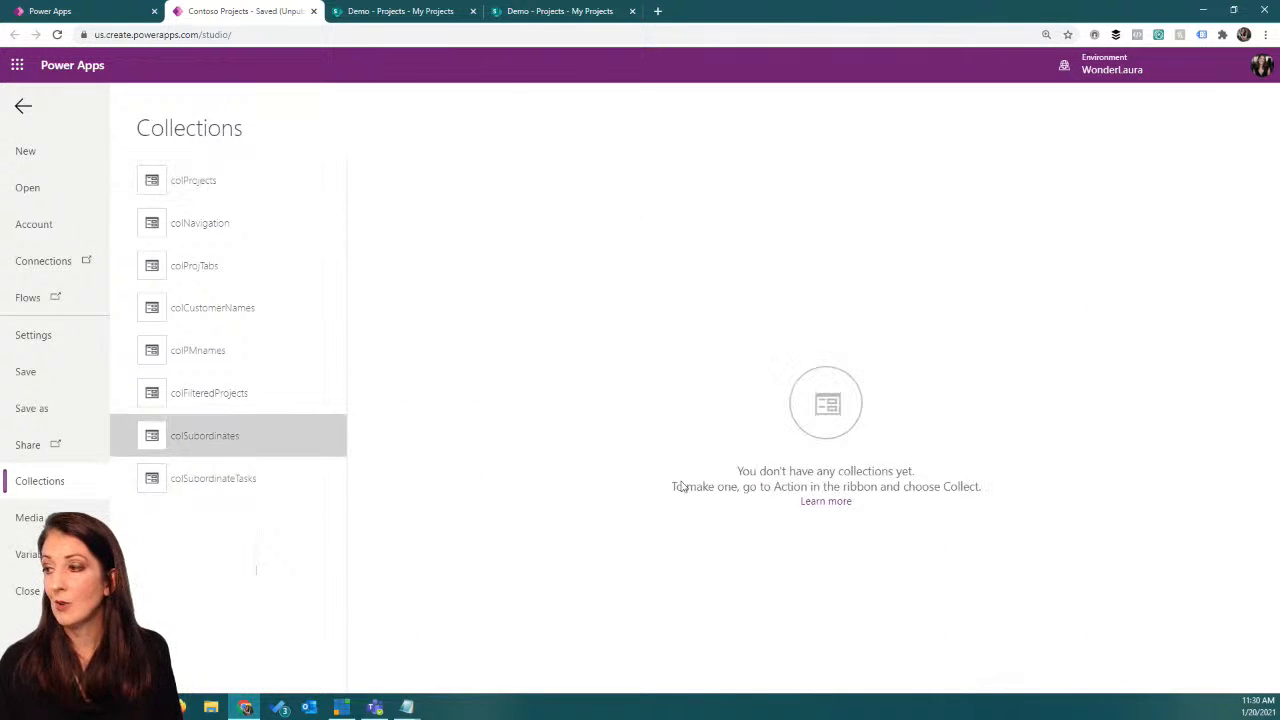
pyautogui.moveTo(614, 684); pyautogui.dragTo(922, 637)
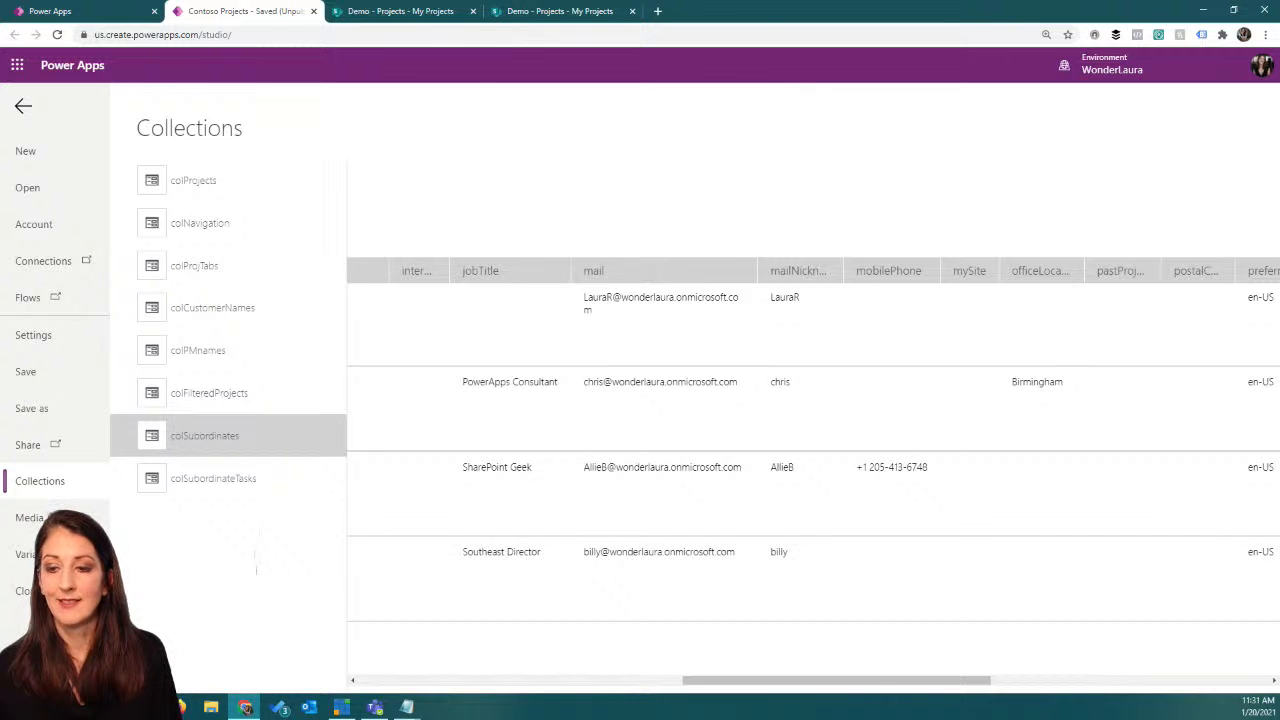
pyautogui.click(23, 106)
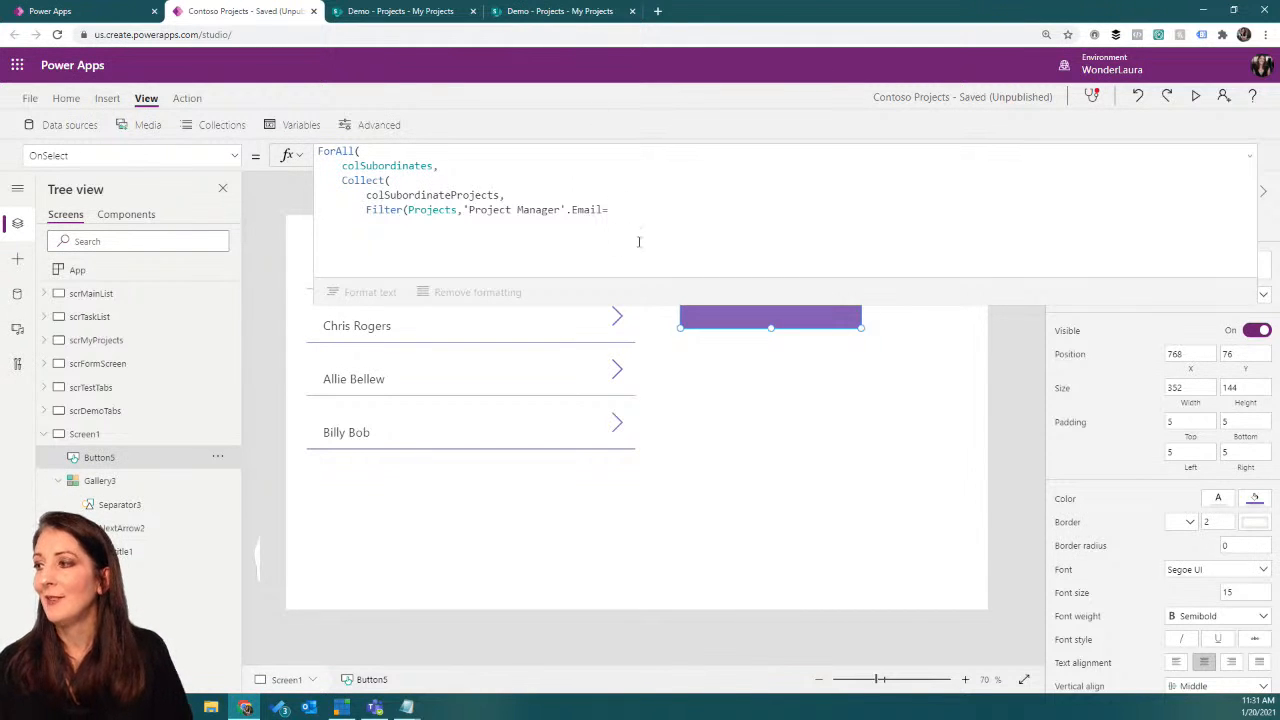
# Step: Complete the Filter condition with the mail column and close the Filter, Collect and ForAll functions, with the last two brackets on separate lines
pyautogui.click(636, 207)
pyautogui.write('mail')
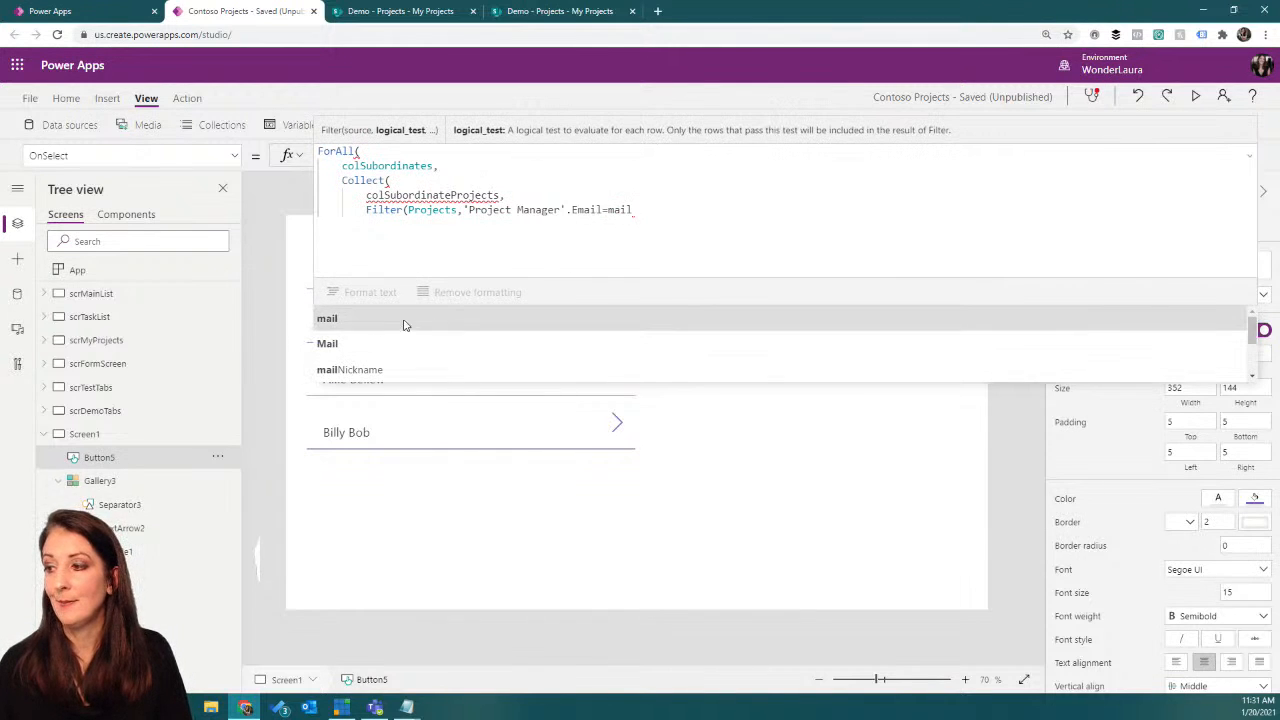
pyautogui.click(347, 320)
pyautogui.write(')')
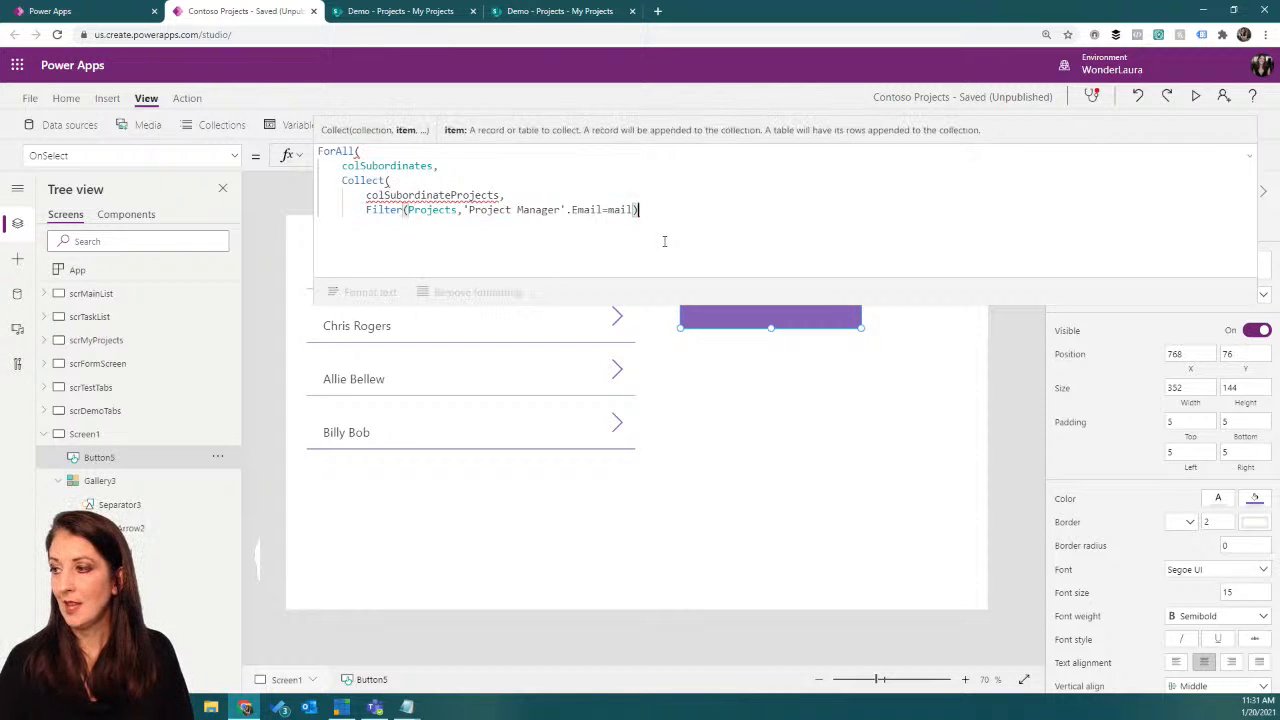
pyautogui.press('Return')
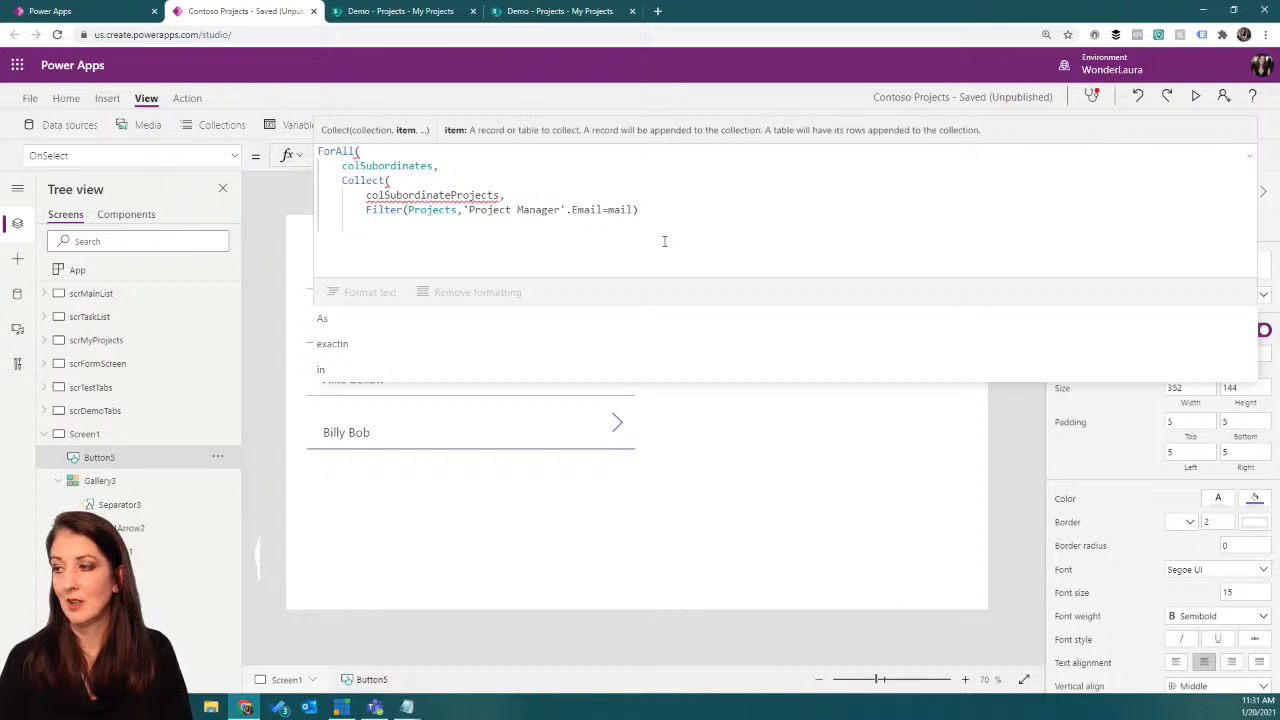
pyautogui.write(')')
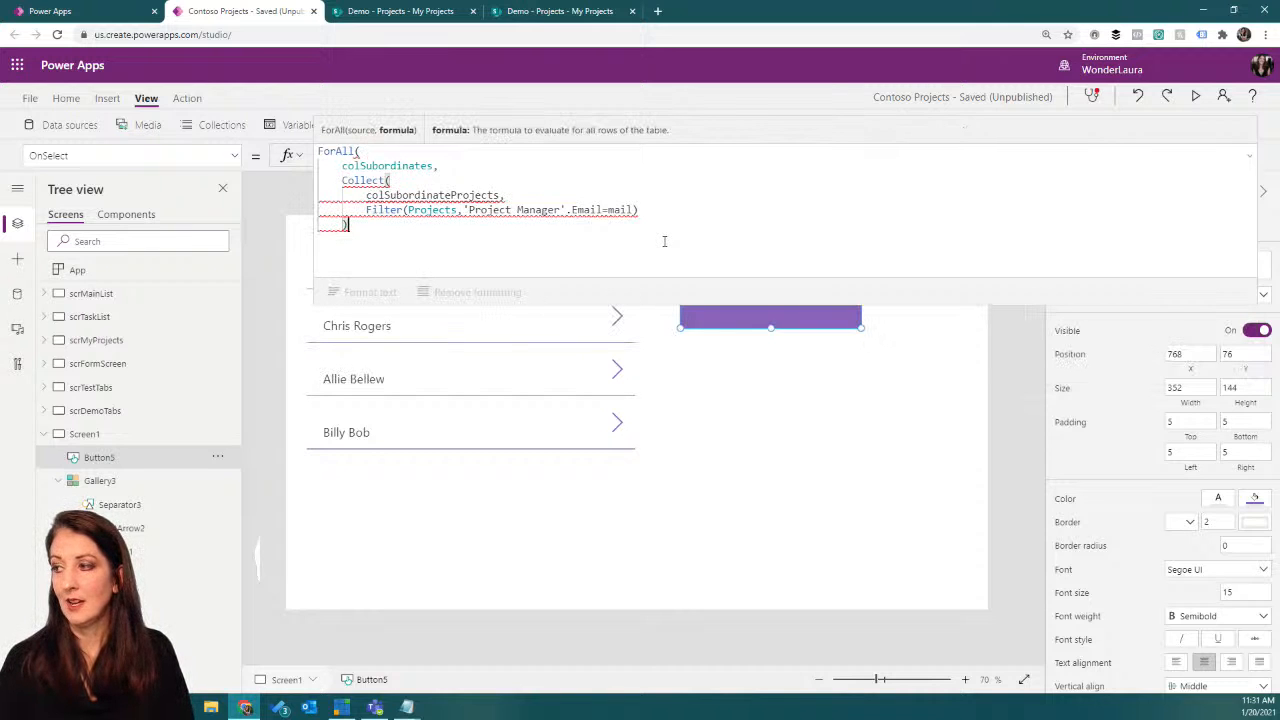
pyautogui.press('Return')
pyautogui.write(')')
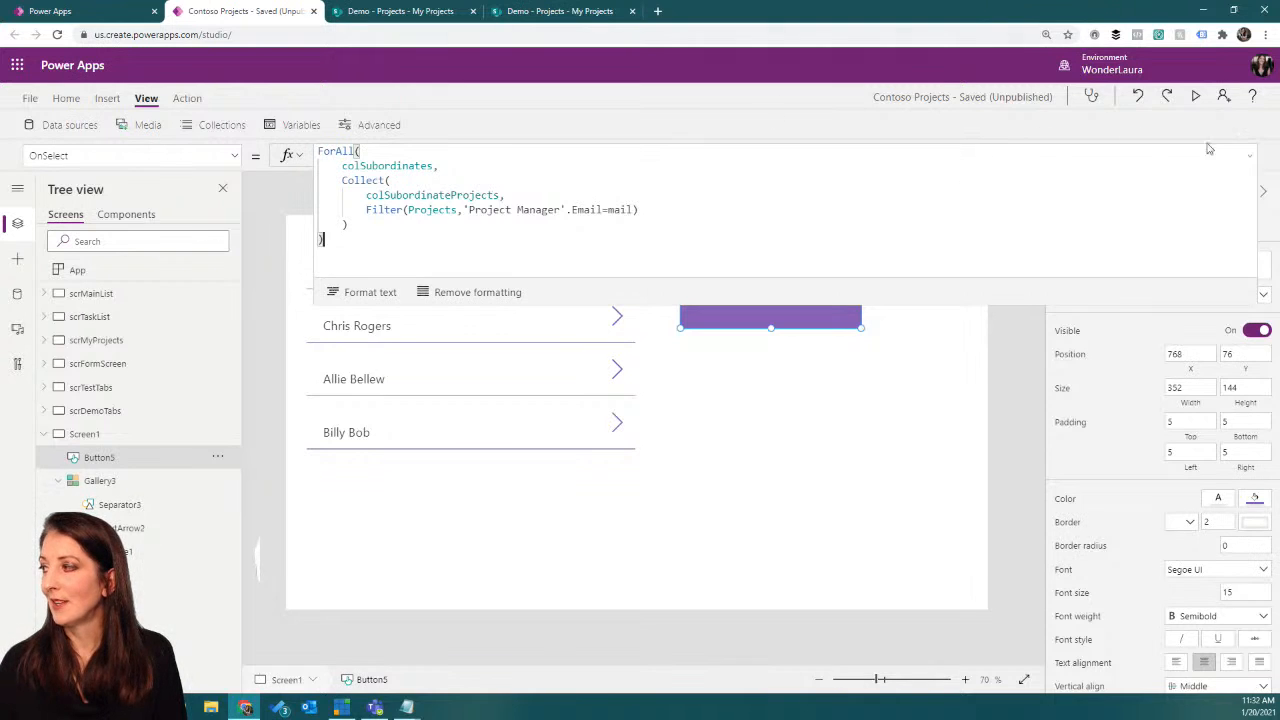
# Step: Collapse the formula, run the collect subordinate projects button and review the colSubordinateProjects collection's columns
pyautogui.click(1248, 157)
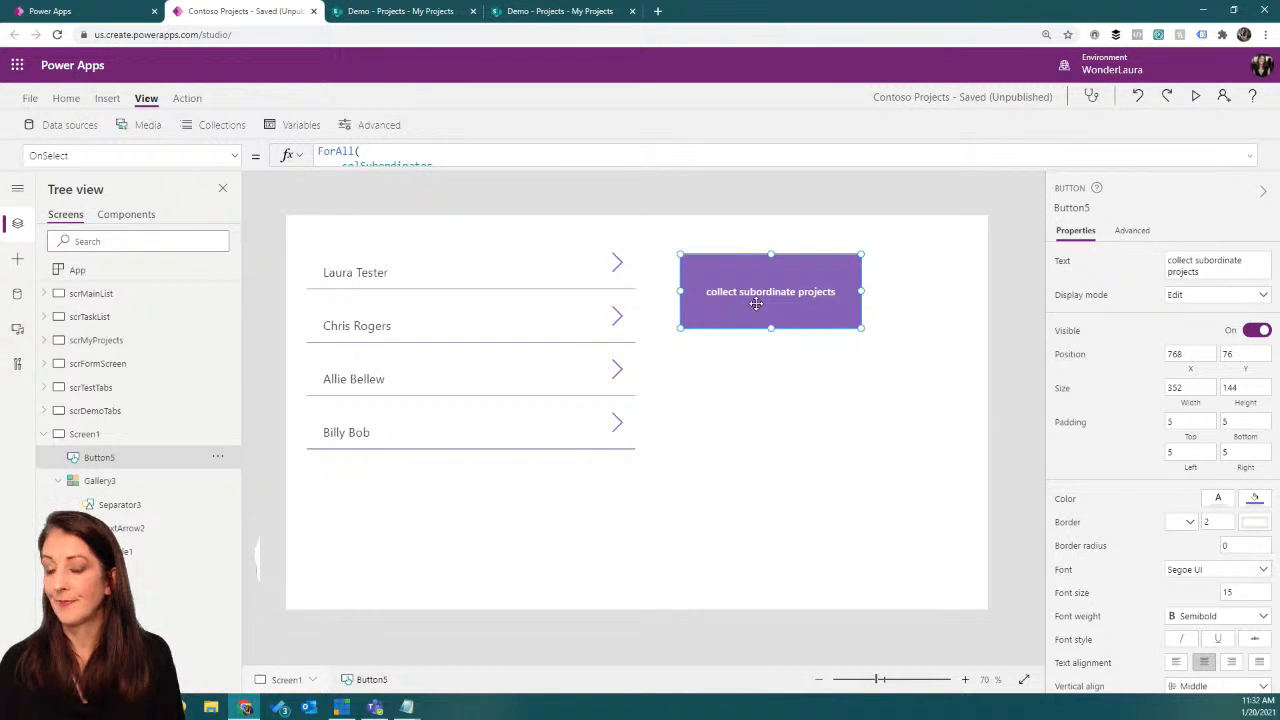
pyautogui.keyDown('alt'); pyautogui.click(757, 310); pyautogui.keyUp('alt')
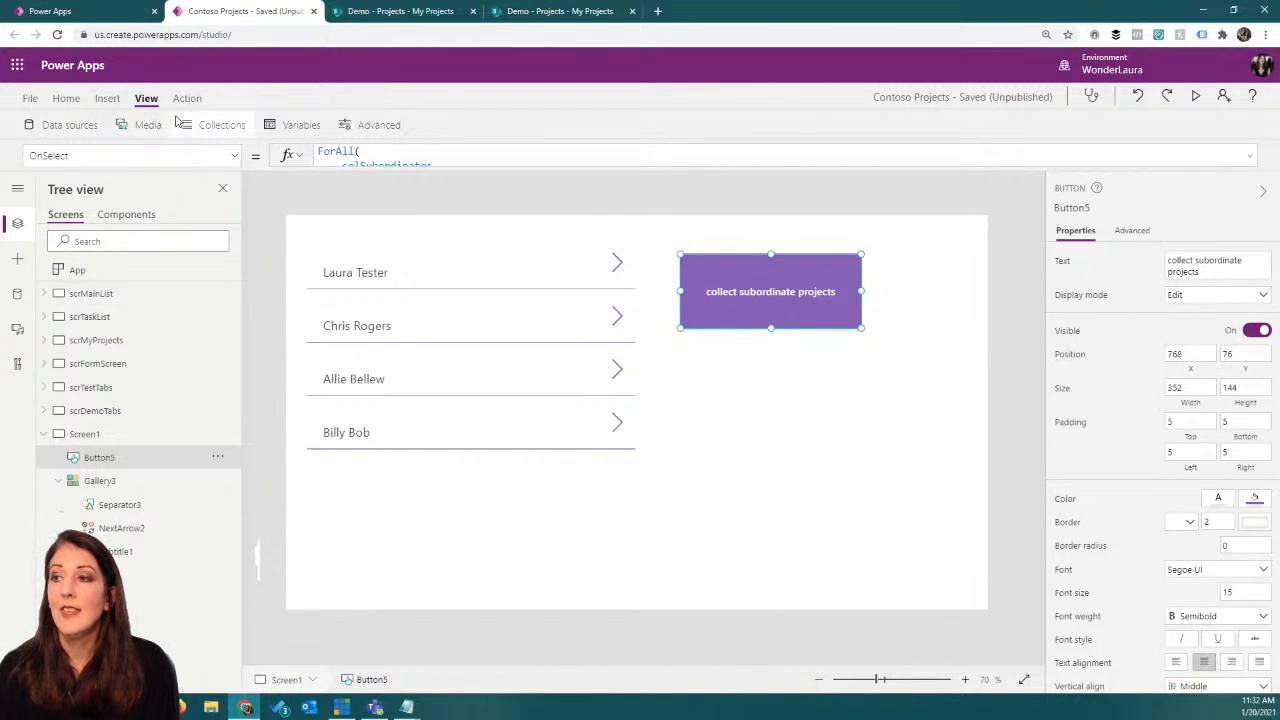
pyautogui.click(227, 126)
pyautogui.click(191, 526)
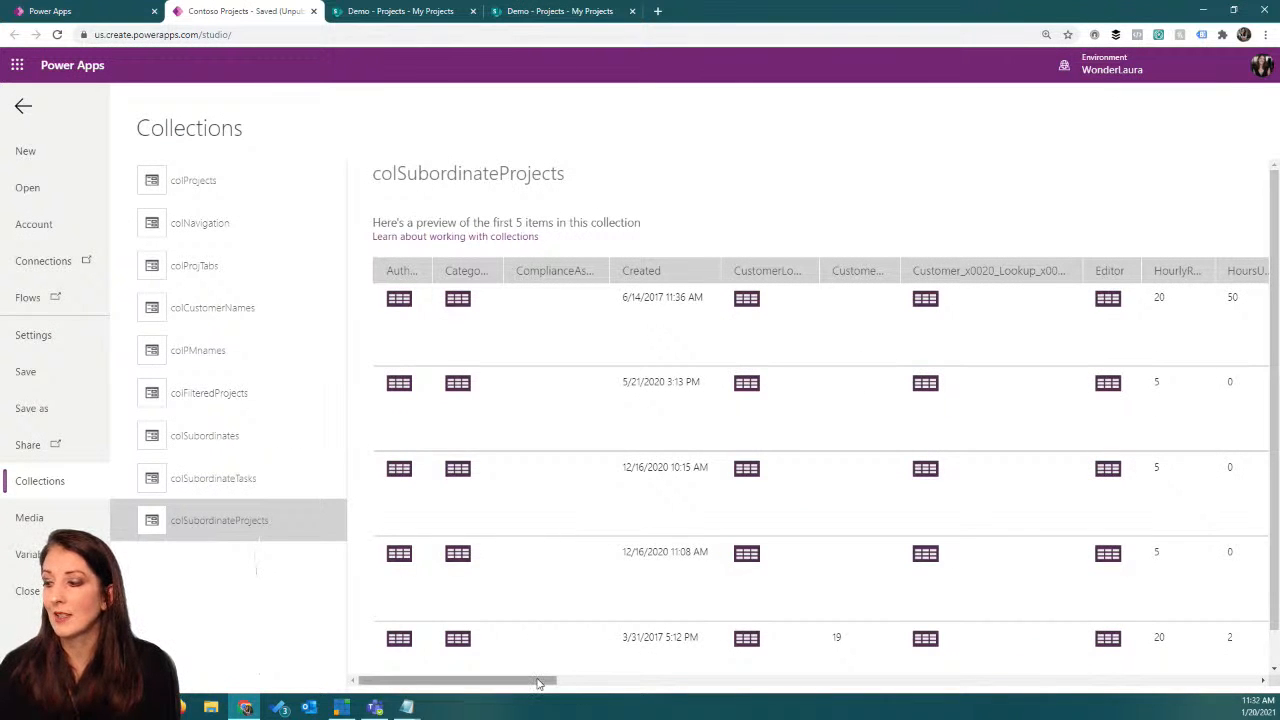
pyautogui.moveTo(538, 684); pyautogui.dragTo(833, 681)
pyautogui.moveTo(866, 680); pyautogui.dragTo(813, 680)
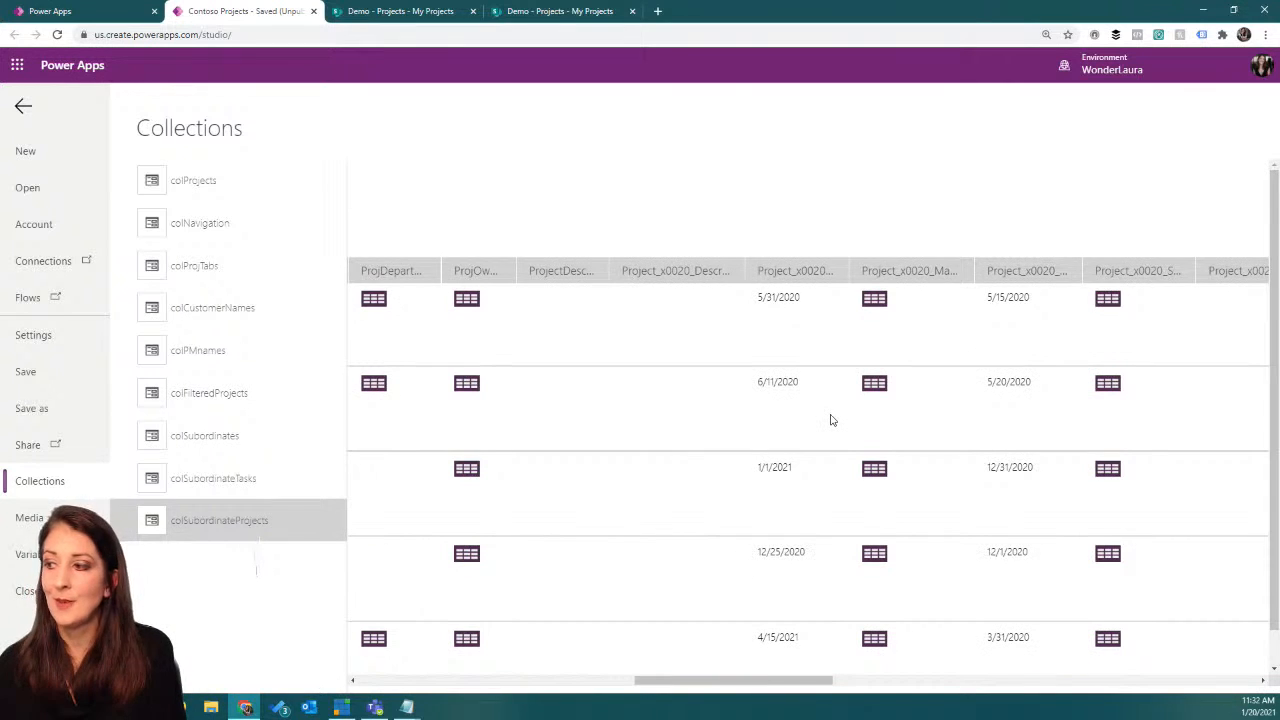
pyautogui.click(23, 106)
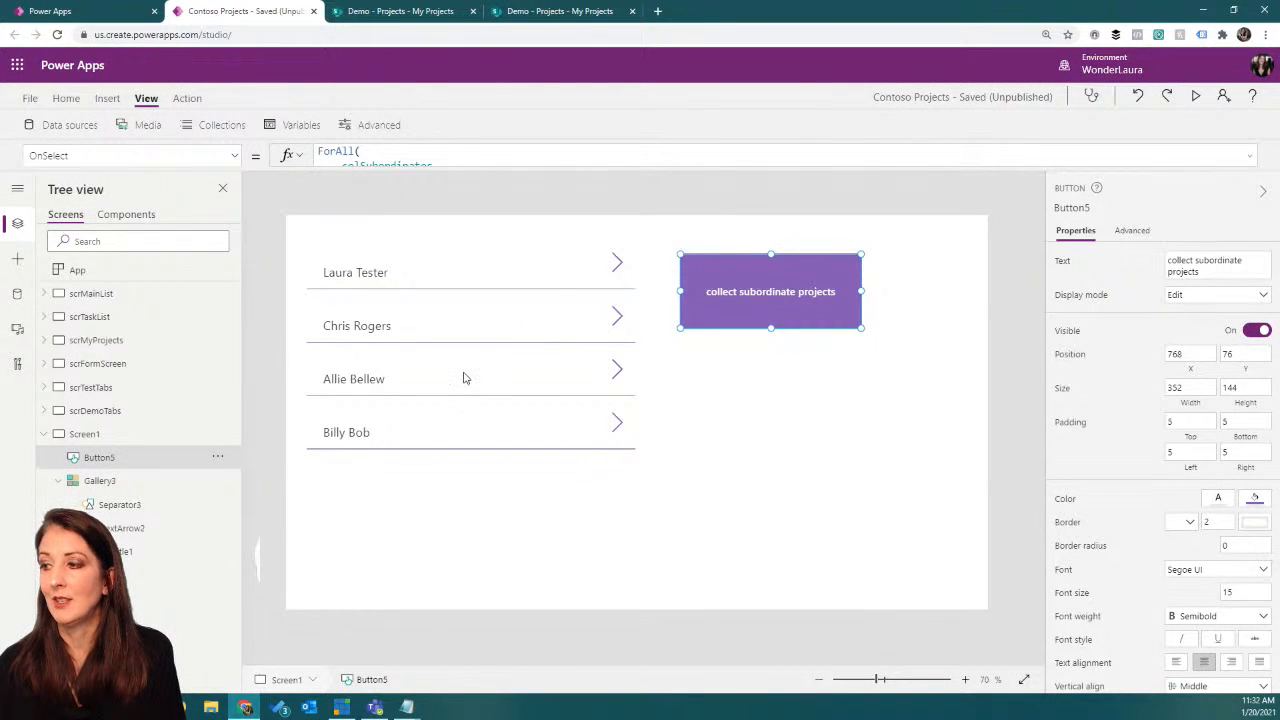
# Step: Delete the direct reports gallery and move the collect subordinate projects button to position 0, 0 on Screen1
pyautogui.click(407, 488)
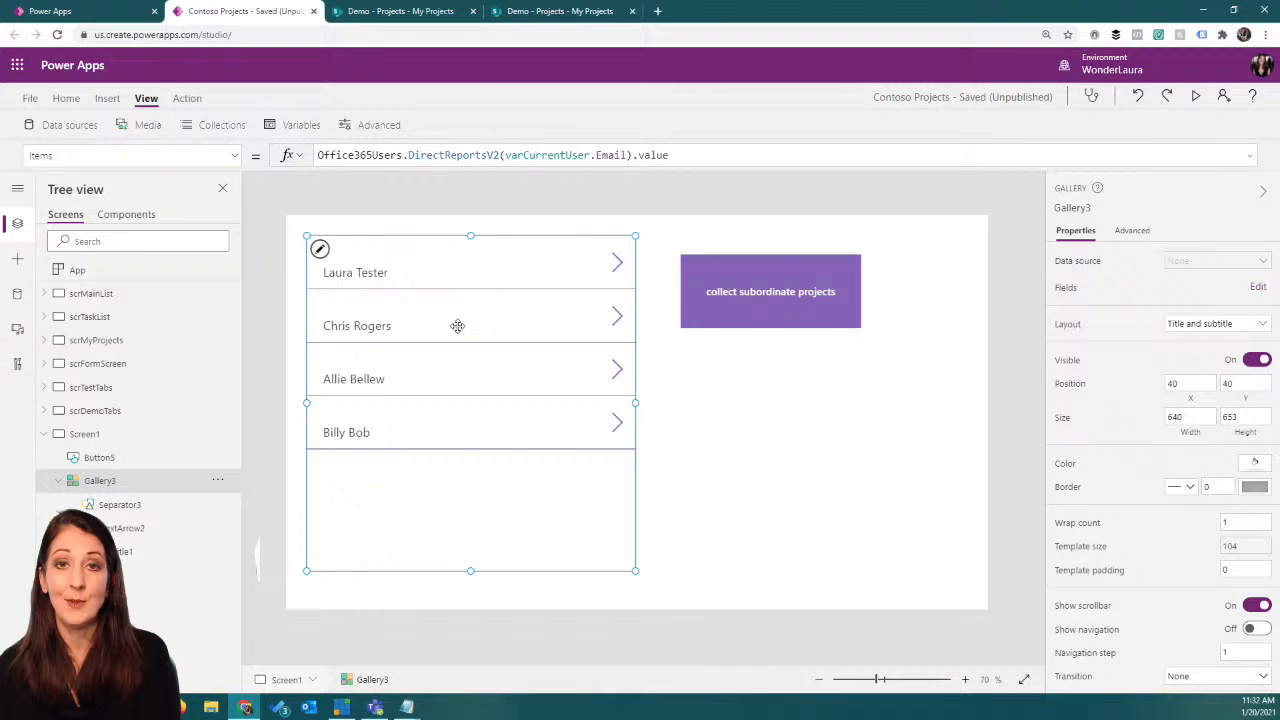
pyautogui.press('Delete')
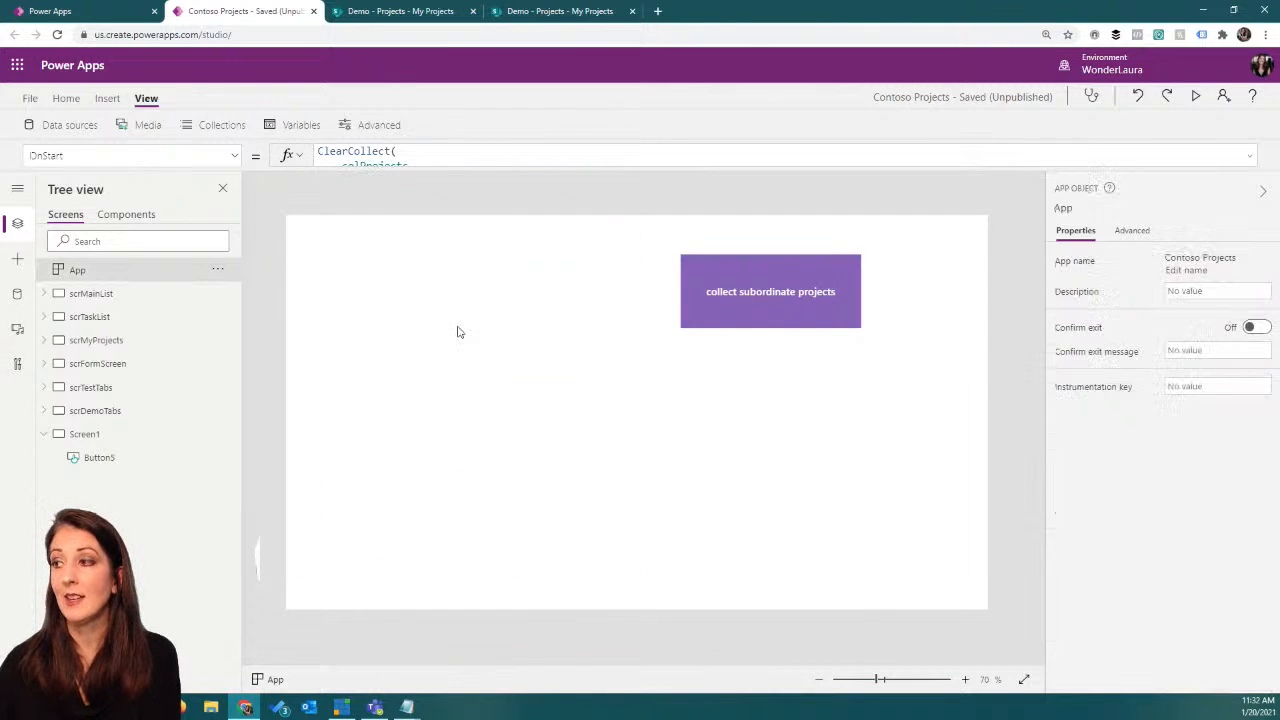
pyautogui.click(681, 320)
pyautogui.moveTo(732, 299); pyautogui.dragTo(332, 256)
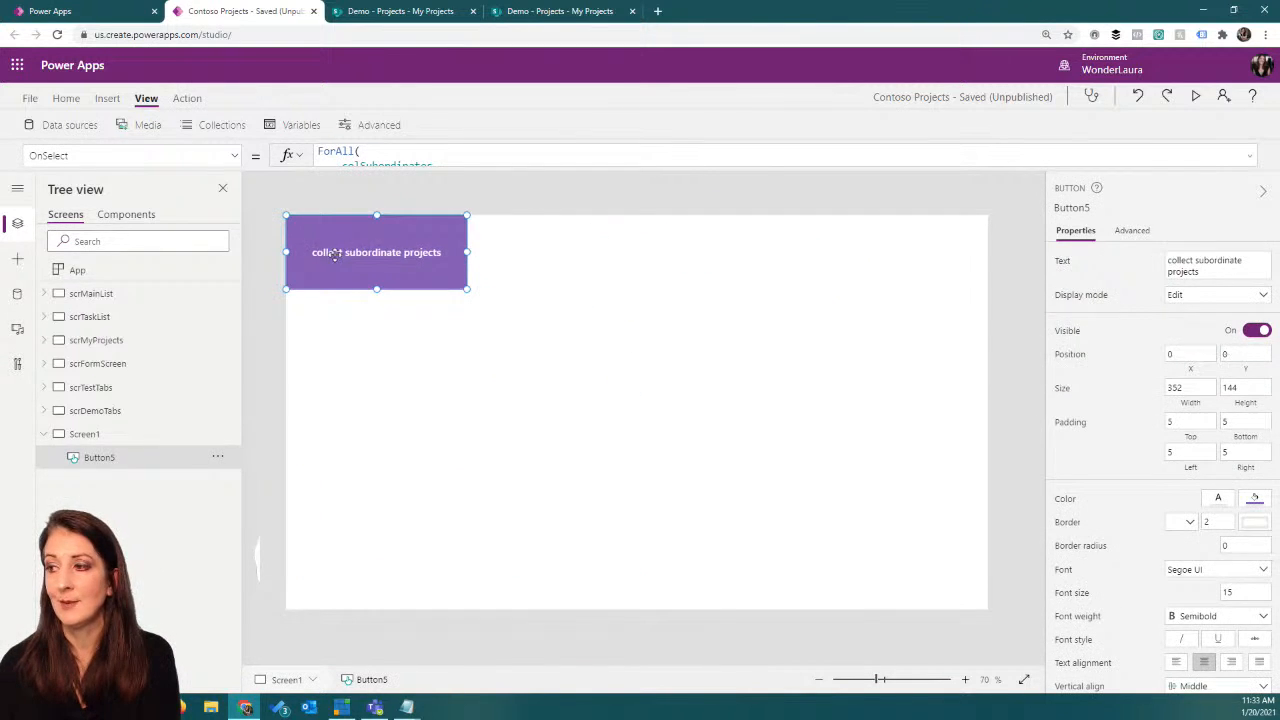
# Step: Insert a blank vertical gallery with the Image, title, and subtitle layout and place it below the button, at about X 40, Y 172
pyautogui.click(108, 100)
pyautogui.click(428, 129)
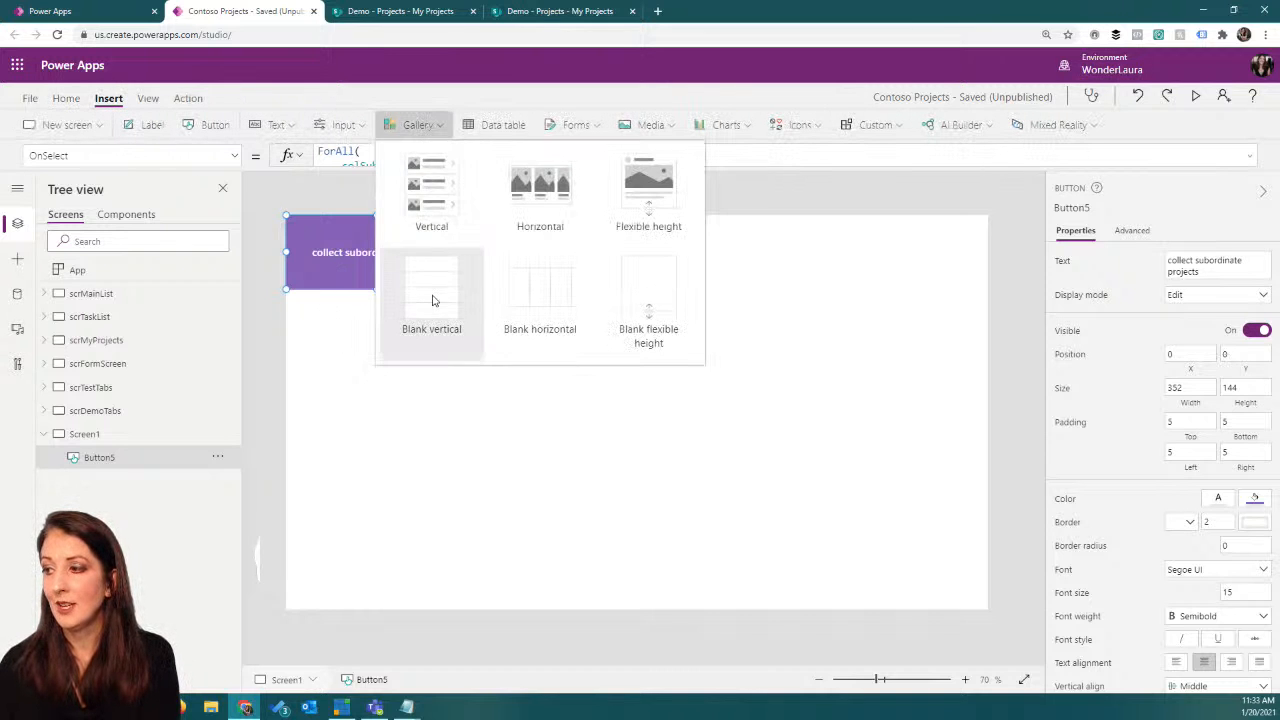
pyautogui.click(434, 300)
pyautogui.click(1200, 324)
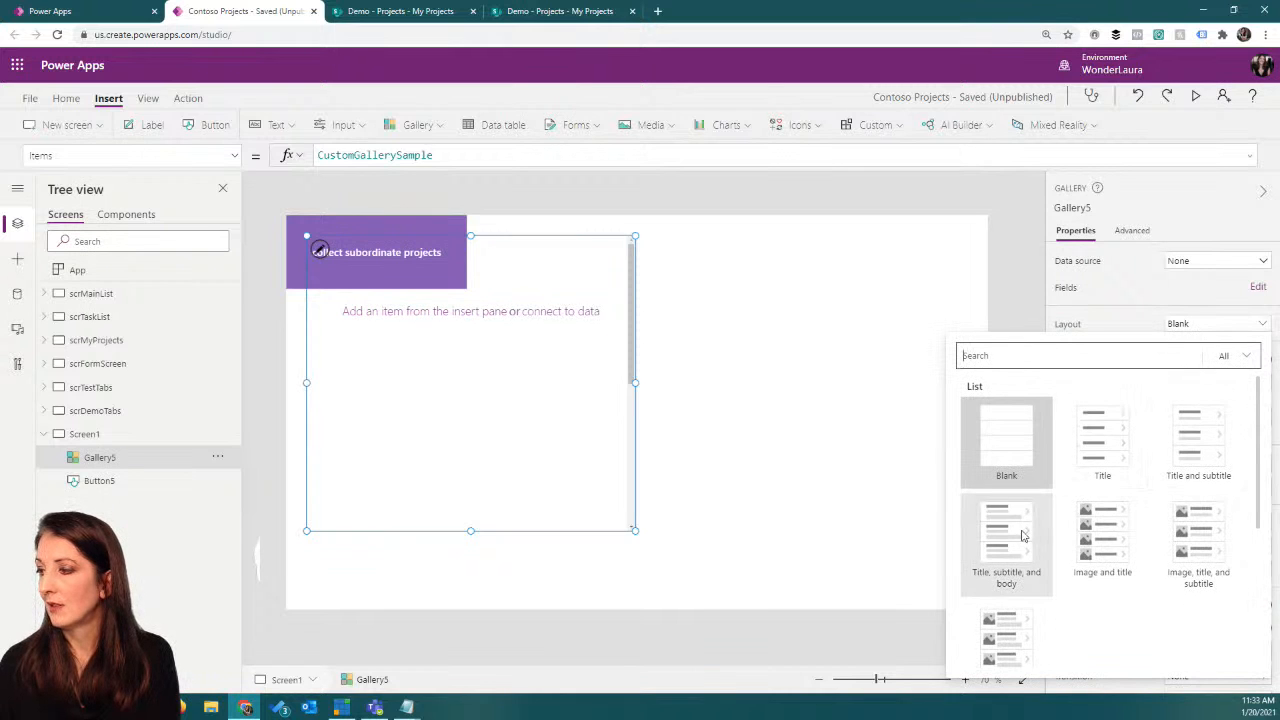
pyautogui.click(1195, 533)
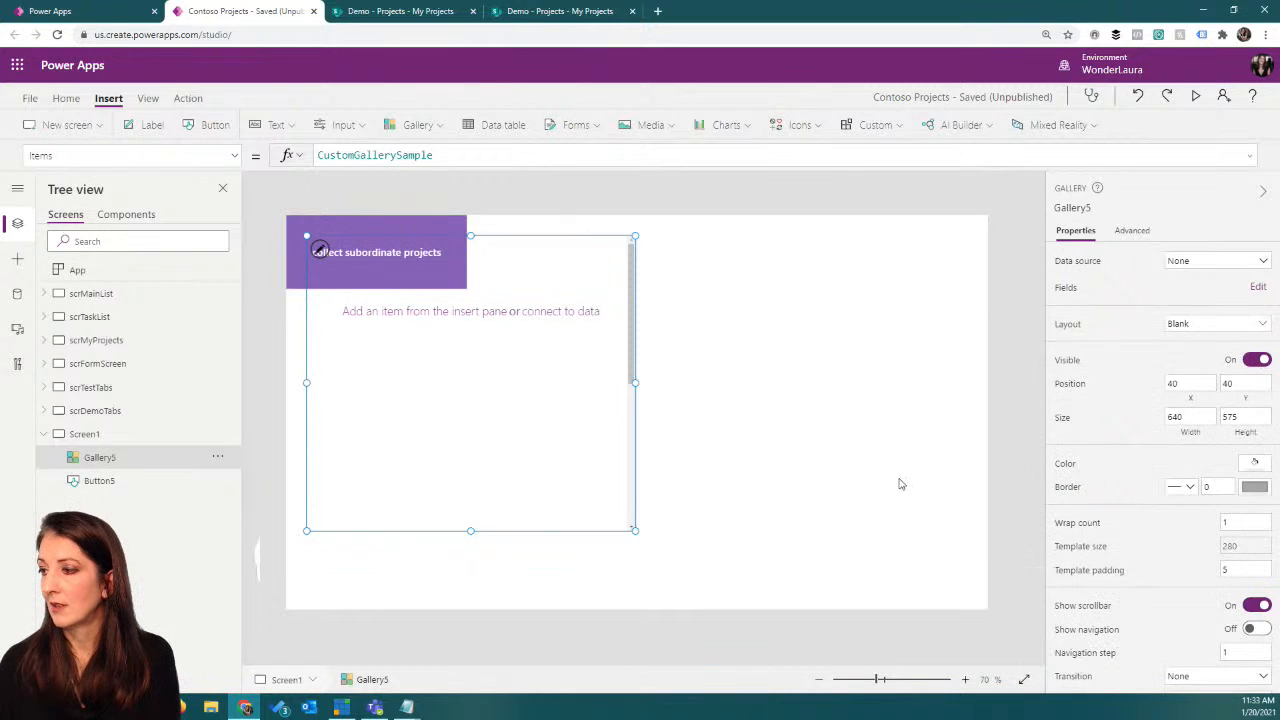
pyautogui.moveTo(542, 233); pyautogui.dragTo(542, 299)
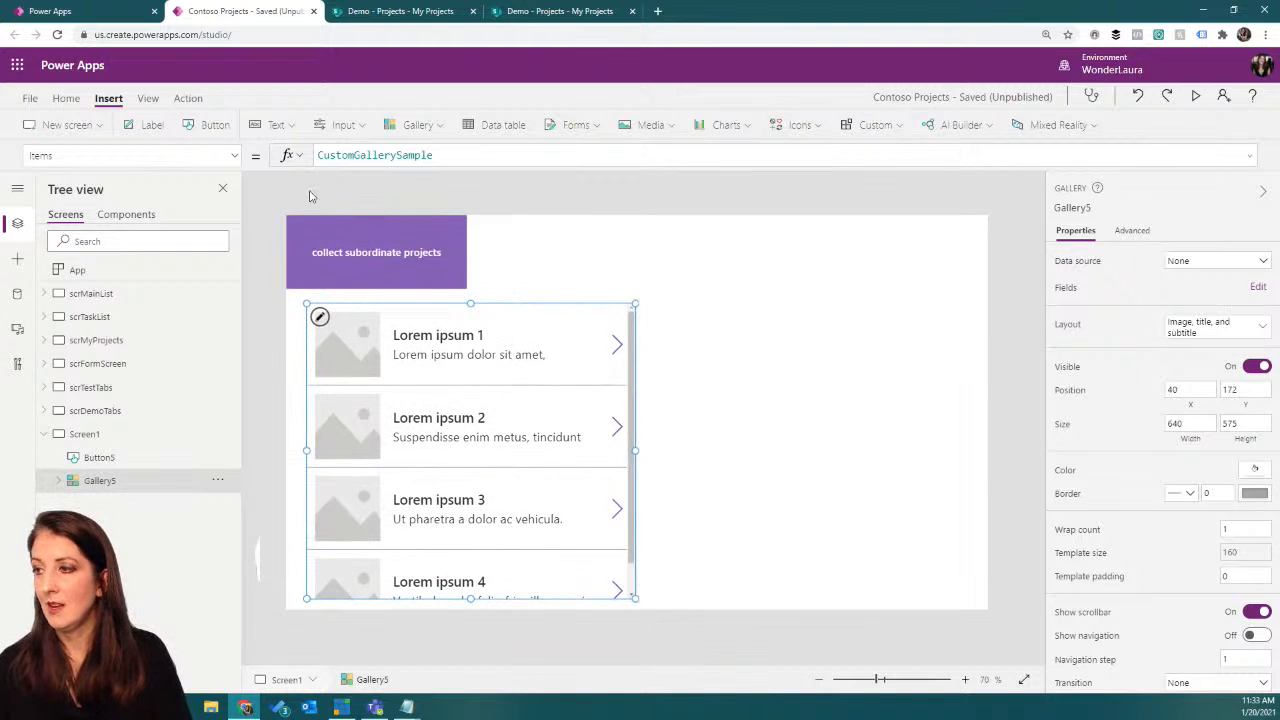
# Step: Set the new gallery's Items property to colSubordinateProjects
pyautogui.doubleClick(457, 158)
pyautogui.write('co')
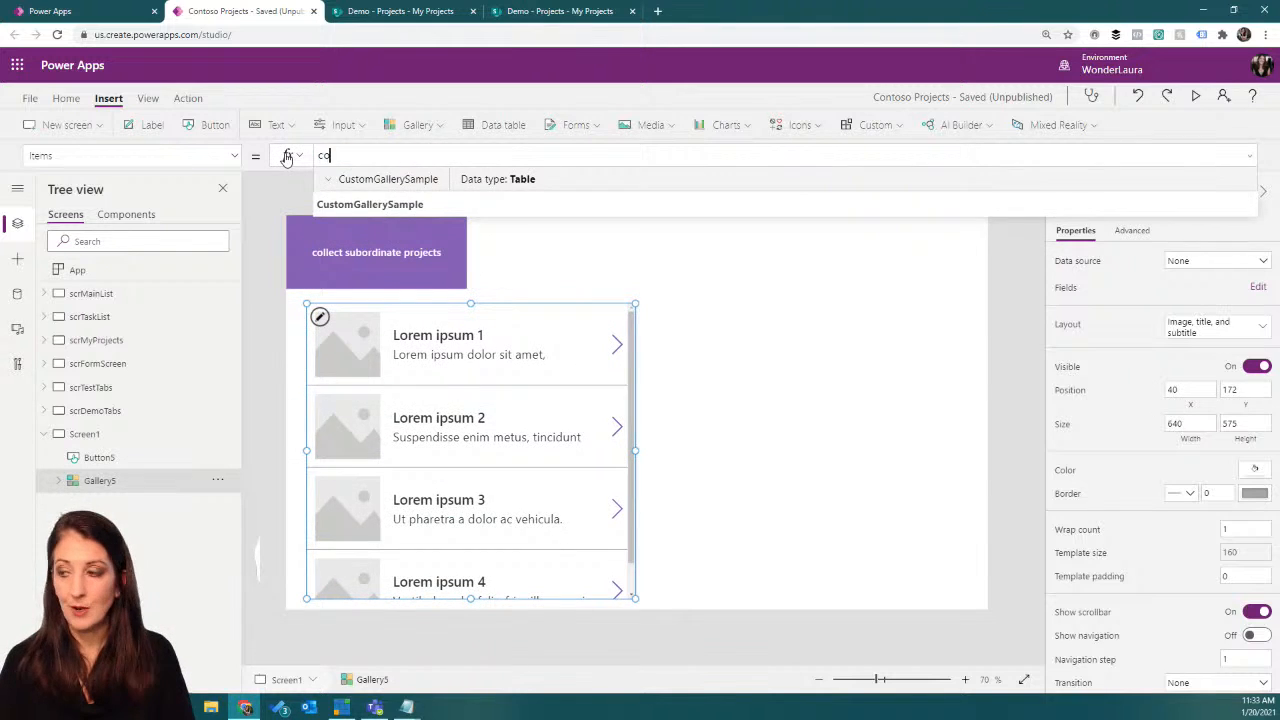
pyautogui.write('lSub')
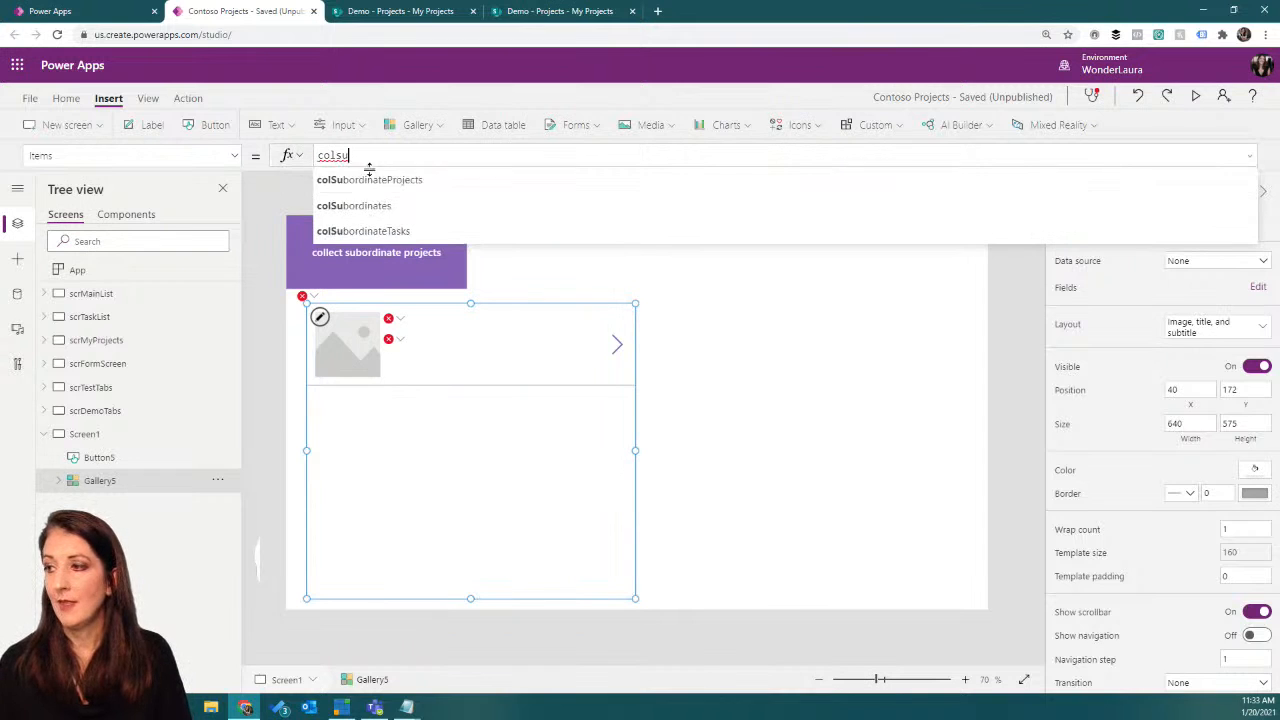
pyautogui.click(368, 179)
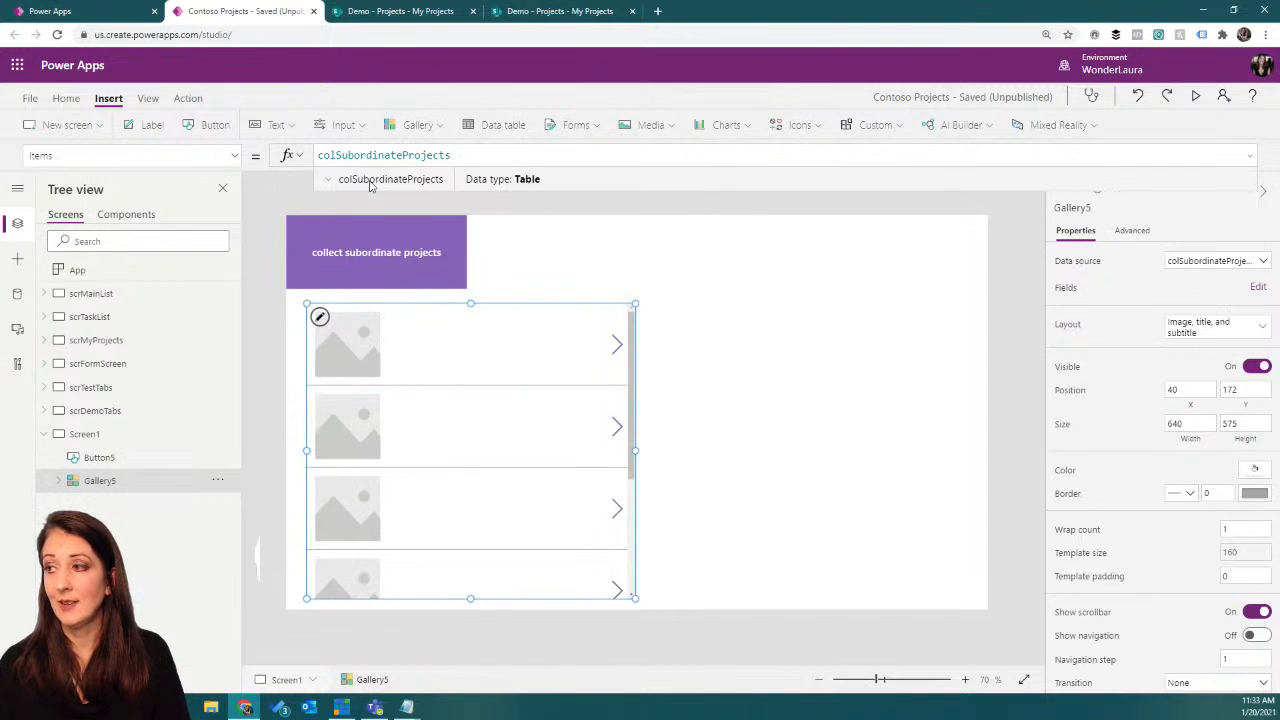
# Step: Set the Text property of the new gallery's title label to ThisItem.'Project Name', checking the column name in the SharePoint Projects list
pyautogui.click(356, 361)
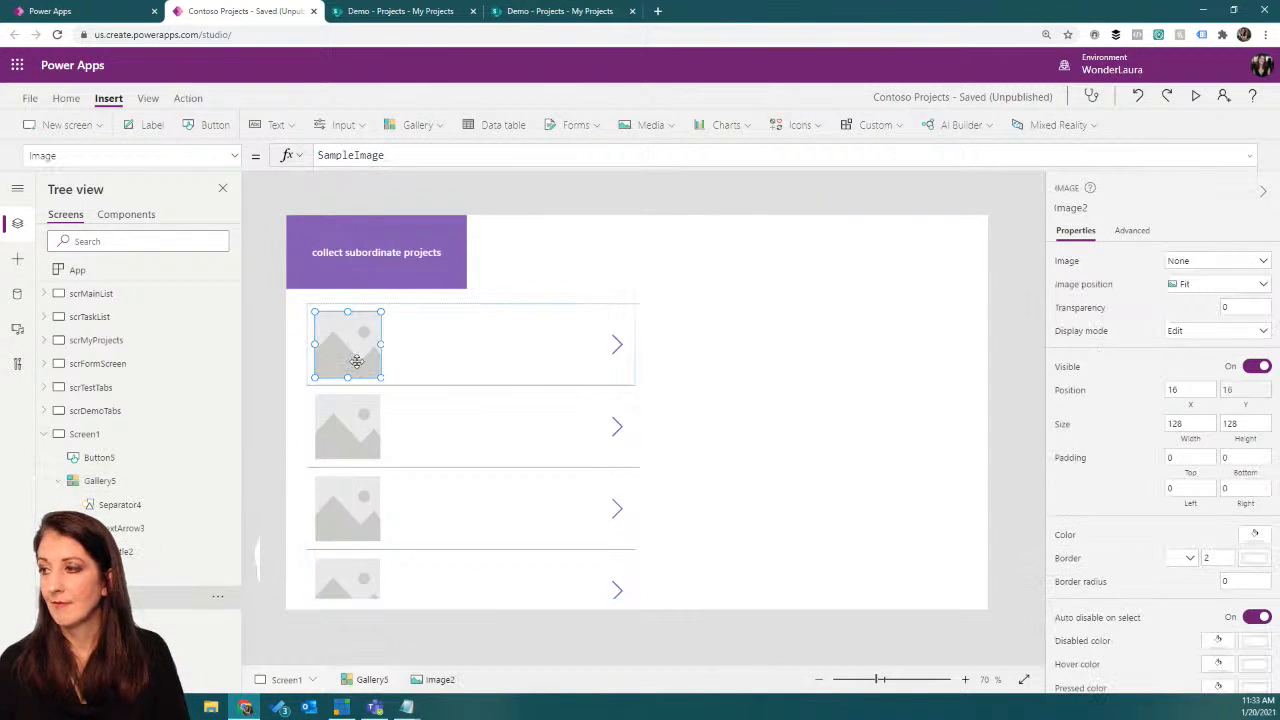
pyautogui.click(460, 340)
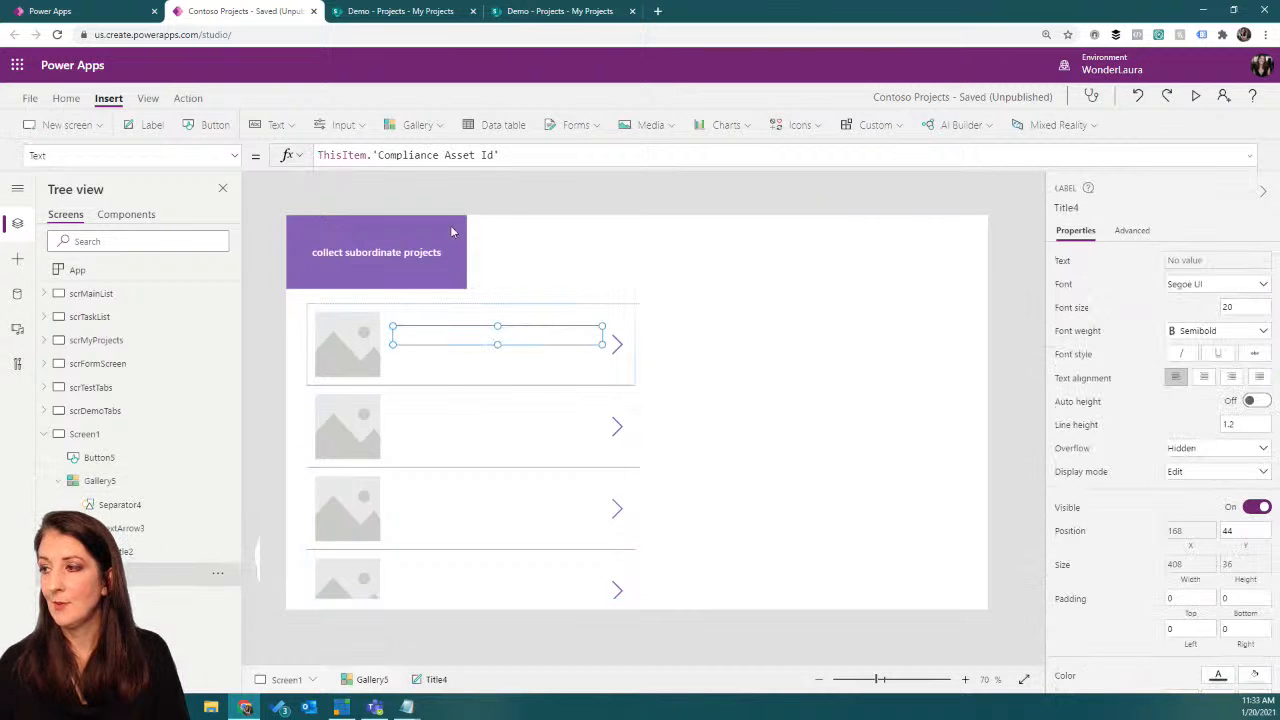
pyautogui.moveTo(372, 155); pyautogui.dragTo(586, 152)
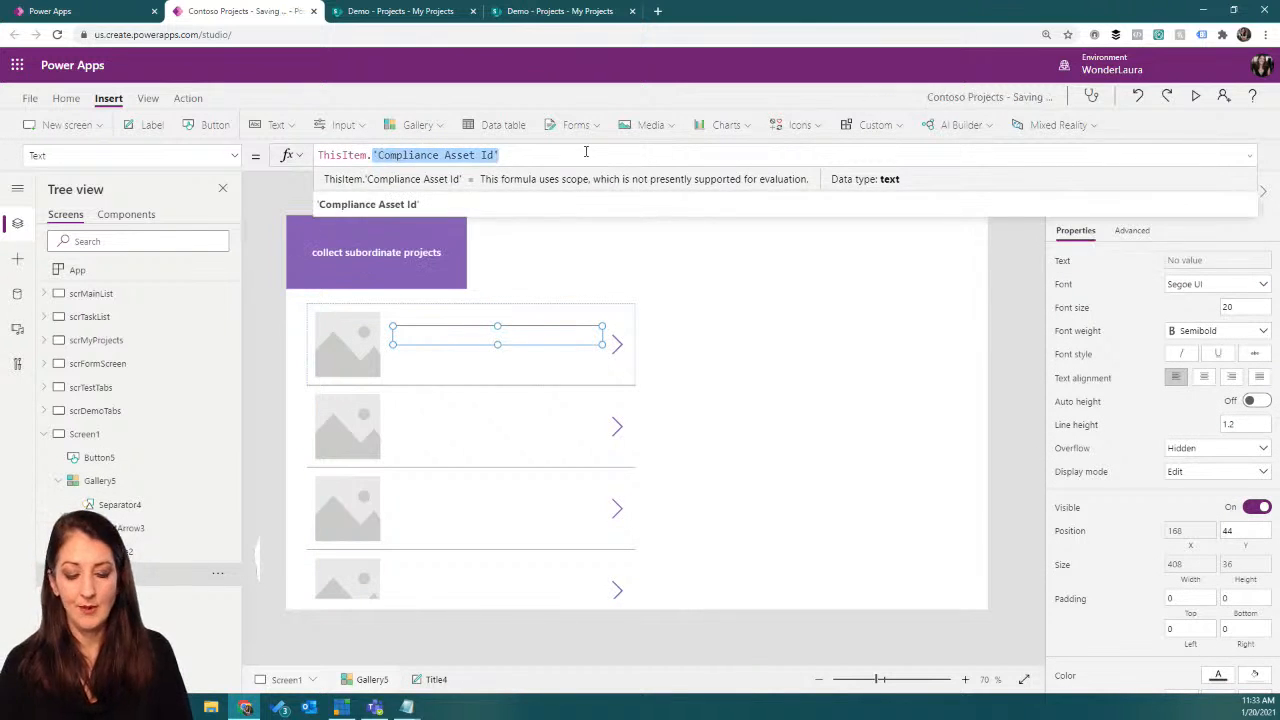
pyautogui.write('proje')
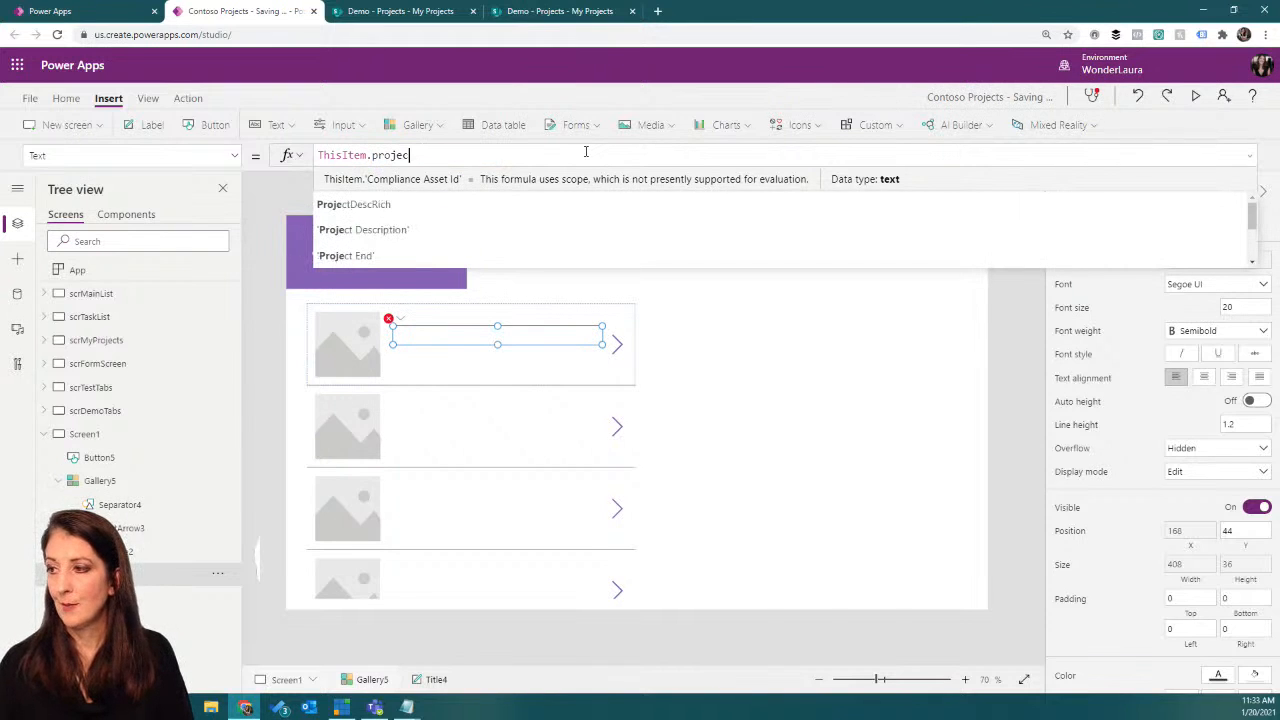
pyautogui.write('ct')
pyautogui.moveTo(371, 156); pyautogui.dragTo(416, 156)
pyautogui.press('BackSpace')
pyautogui.write('title')
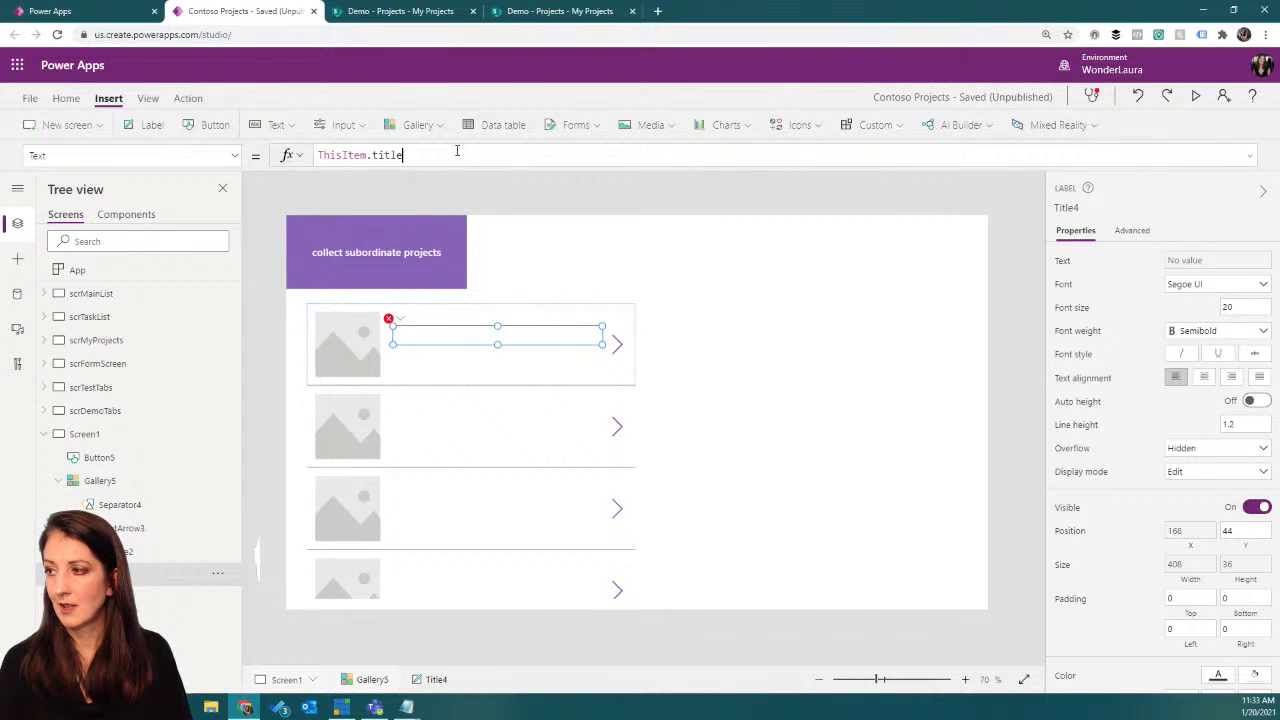
pyautogui.press('BackSpace')
pyautogui.press('BackSpace')
pyautogui.write('jpro')
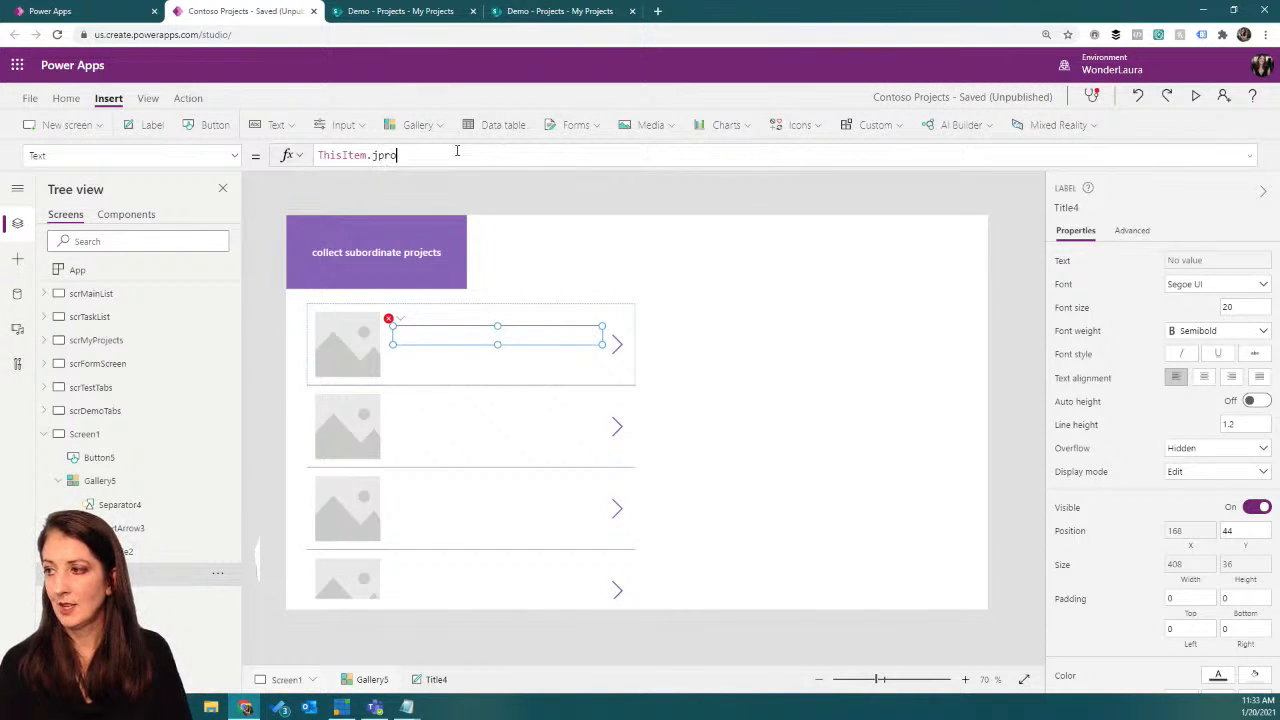
pyautogui.write('proj')
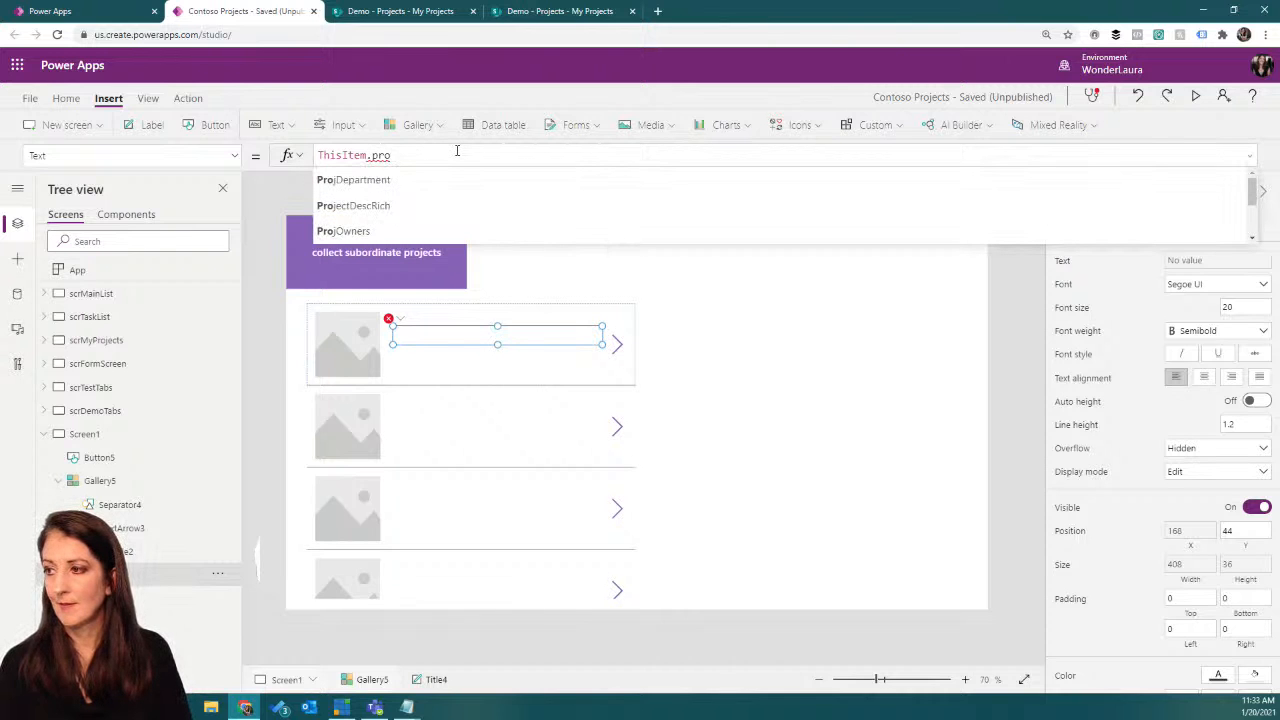
pyautogui.click(560, 11)
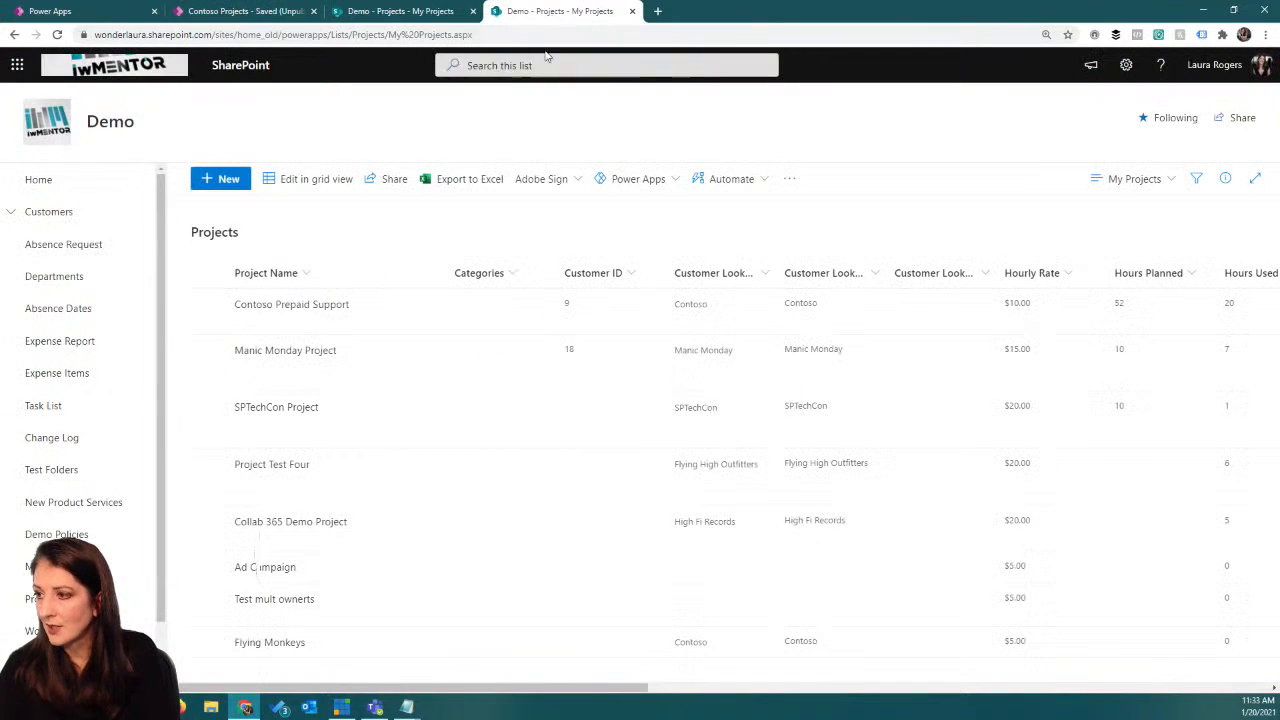
pyautogui.click(245, 11)
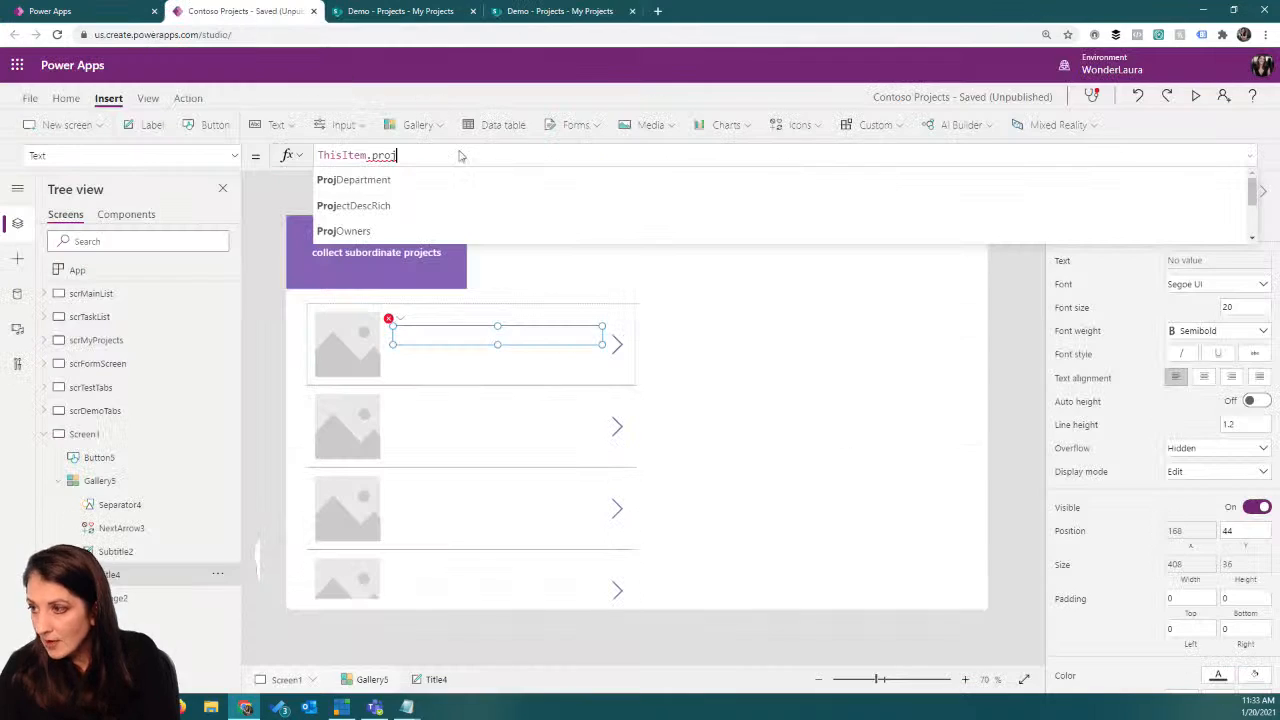
pyautogui.write('ect')
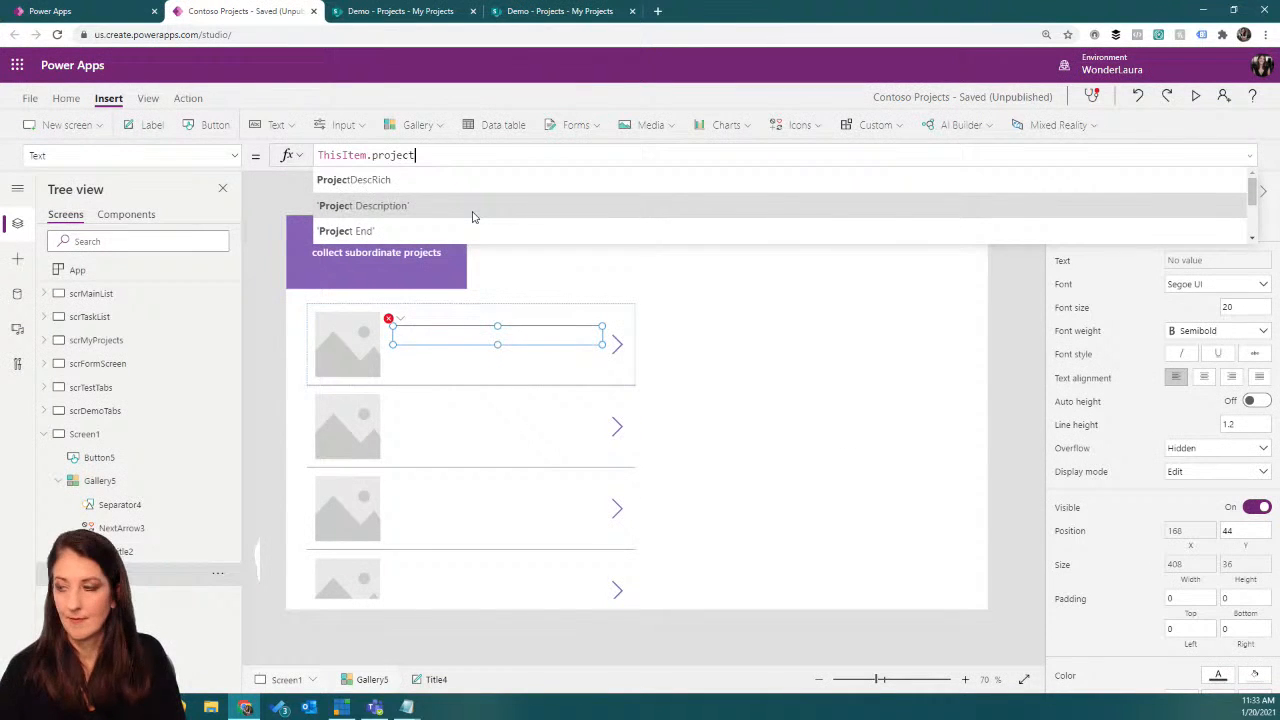
pyautogui.click(472, 215)
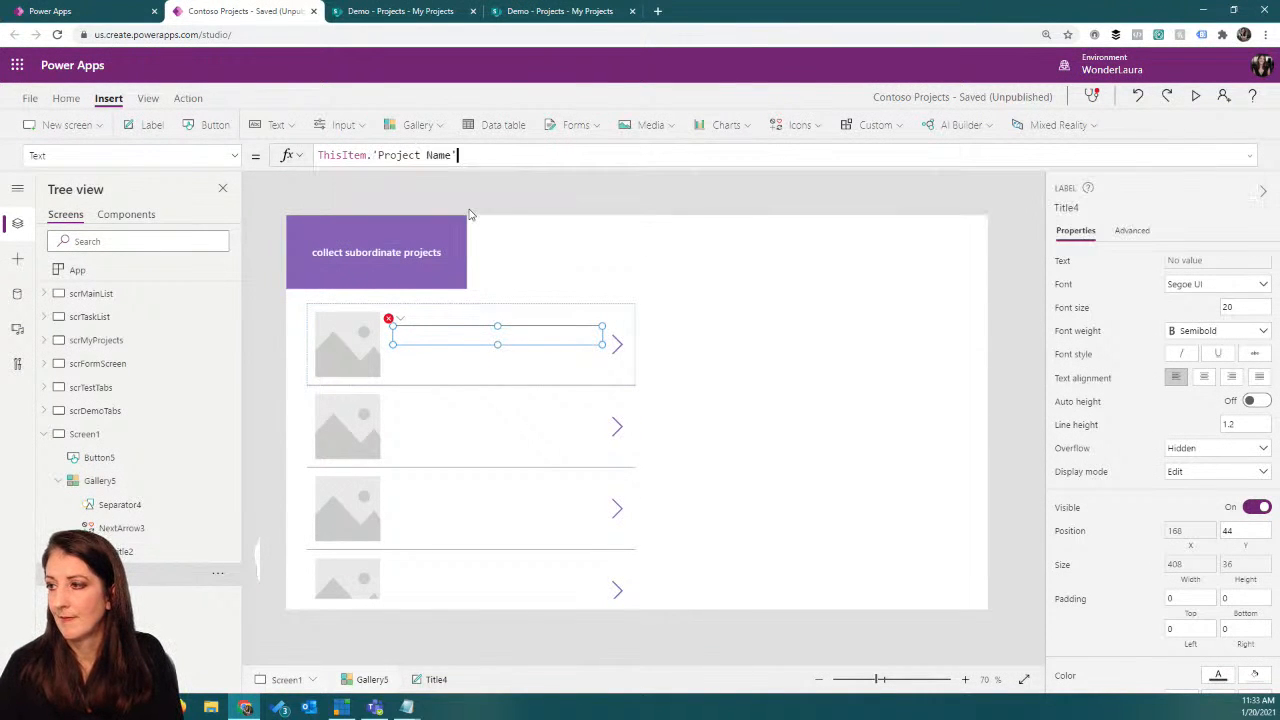
# Step: Set the Text property of the gallery's subtitle label to ThisItem.'Project Manager'.DisplayName
pyautogui.click(455, 358)
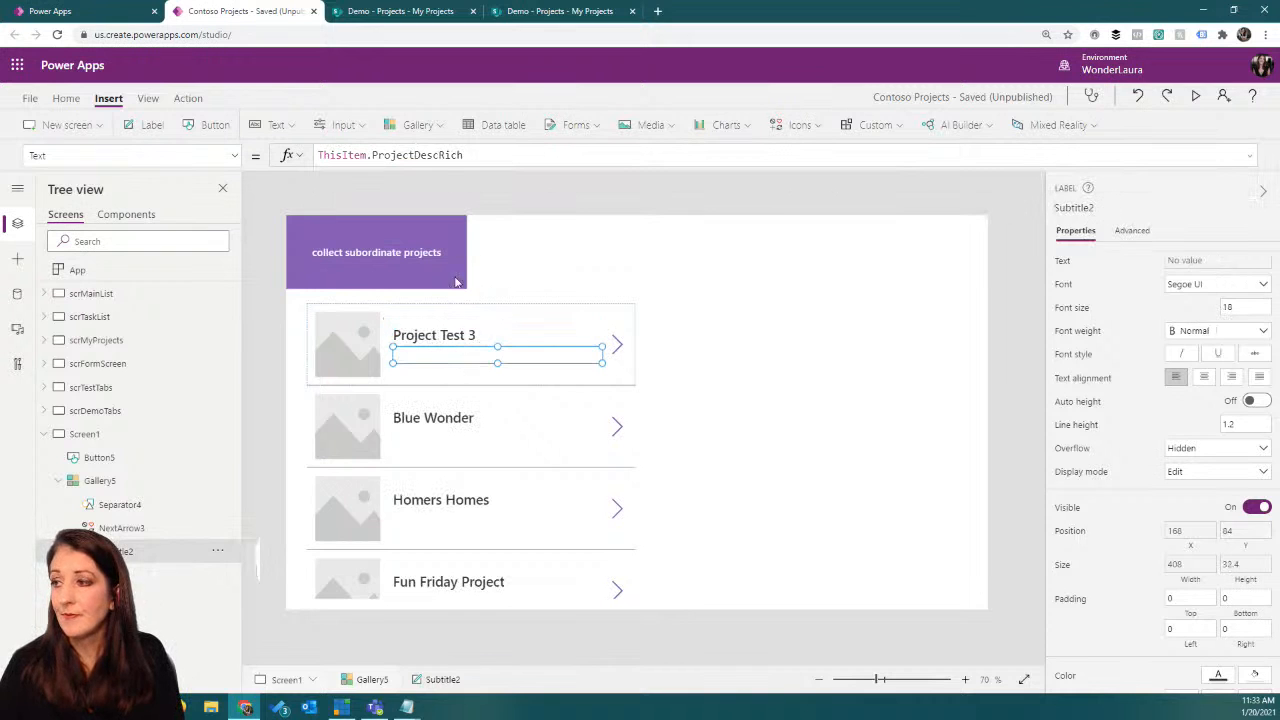
pyautogui.moveTo(373, 155); pyautogui.dragTo(559, 154)
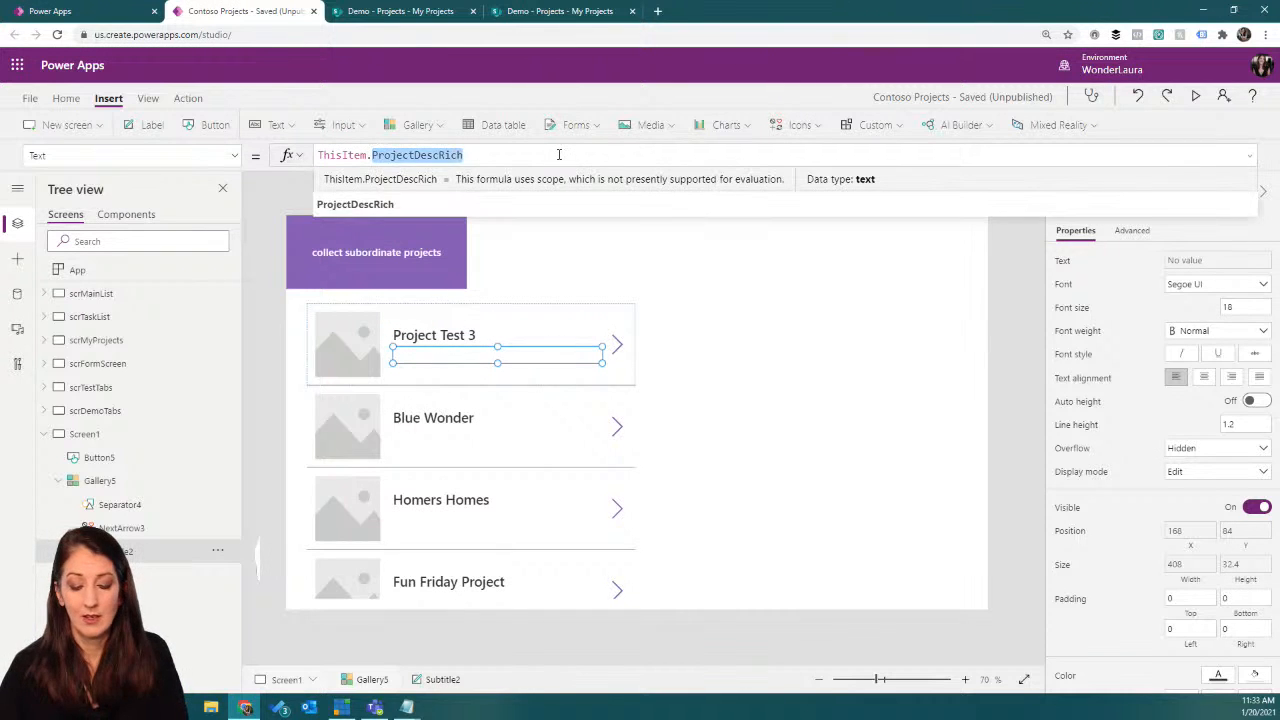
pyautogui.write('project')
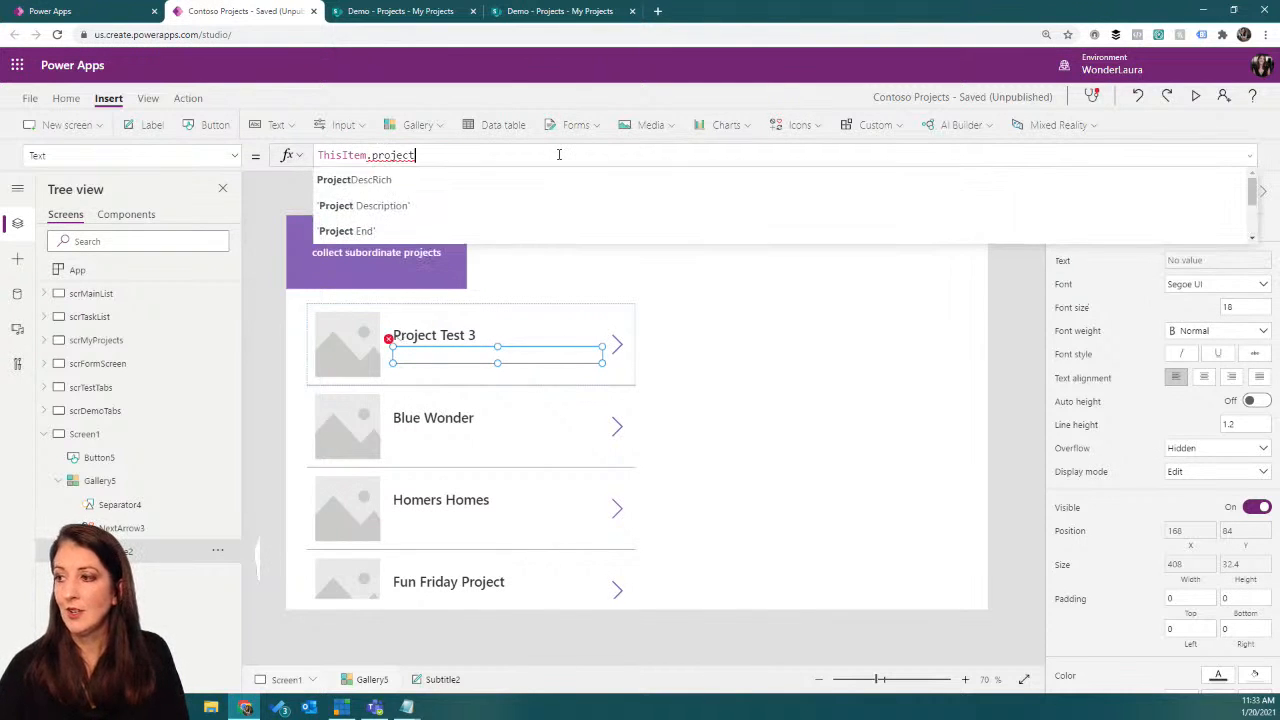
pyautogui.scroll(-1, 509, 198)
pyautogui.click(494, 187)
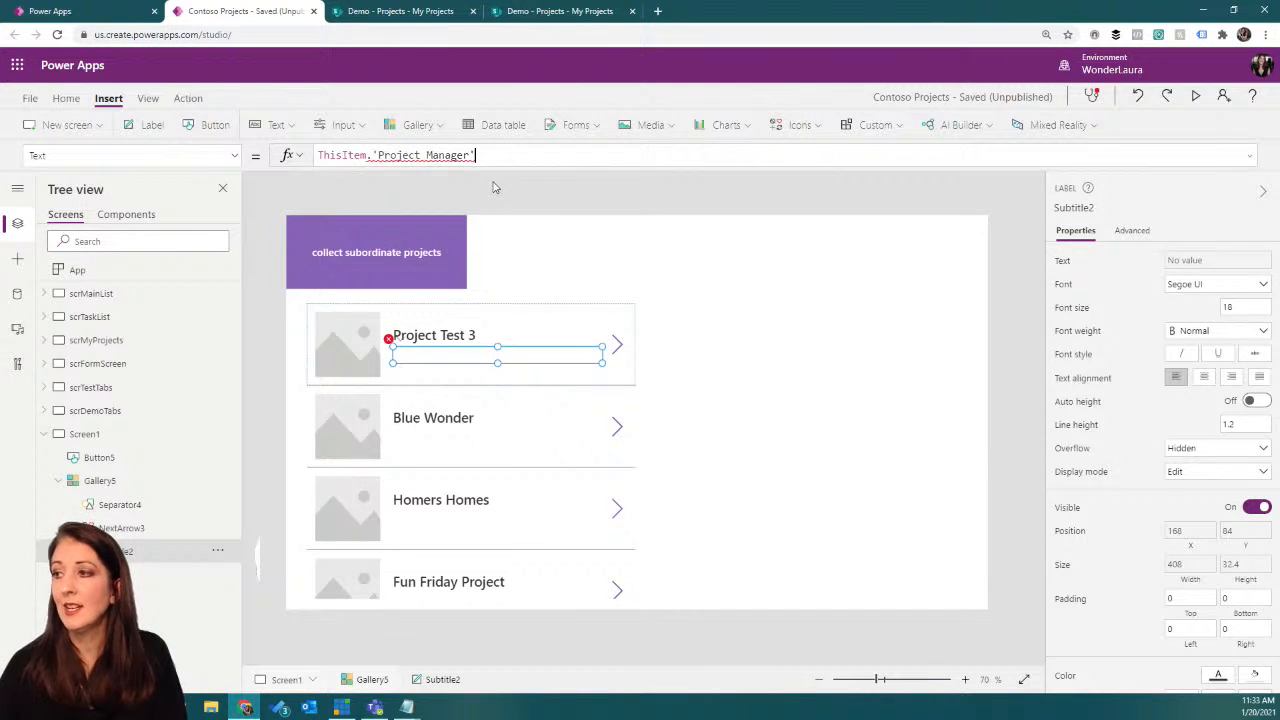
pyautogui.write('.')
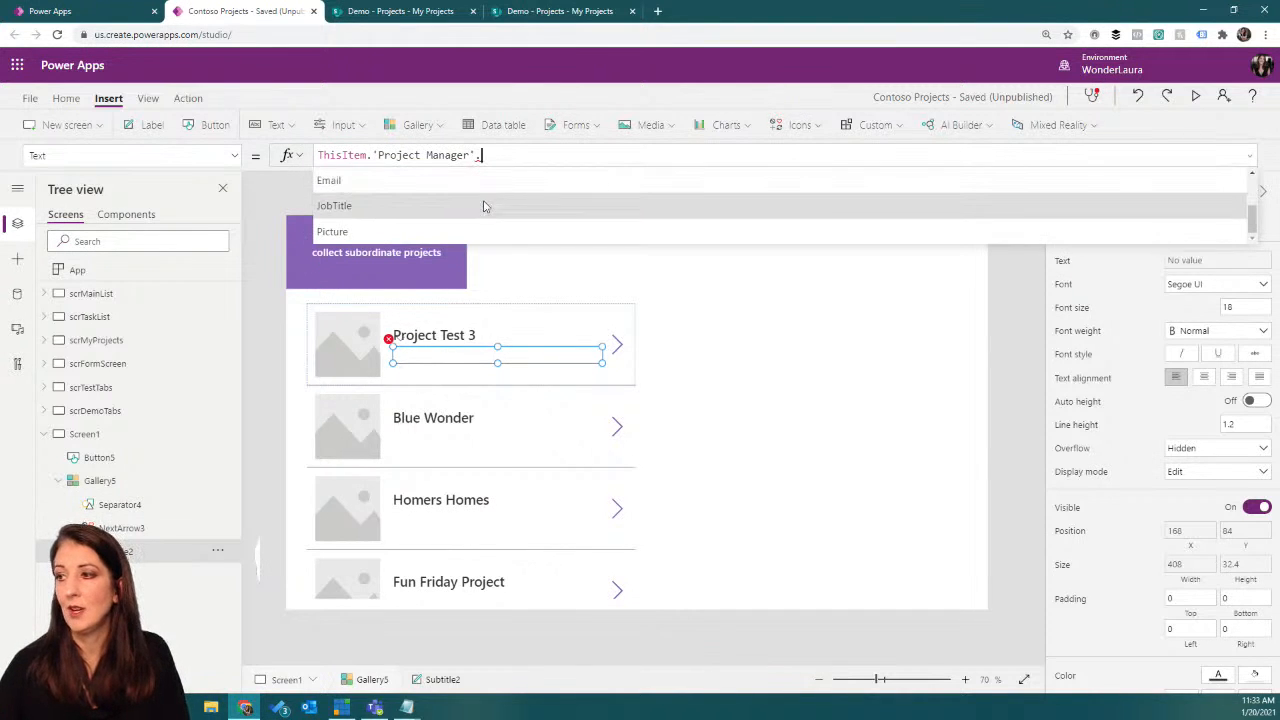
pyautogui.scroll(1, 488, 205)
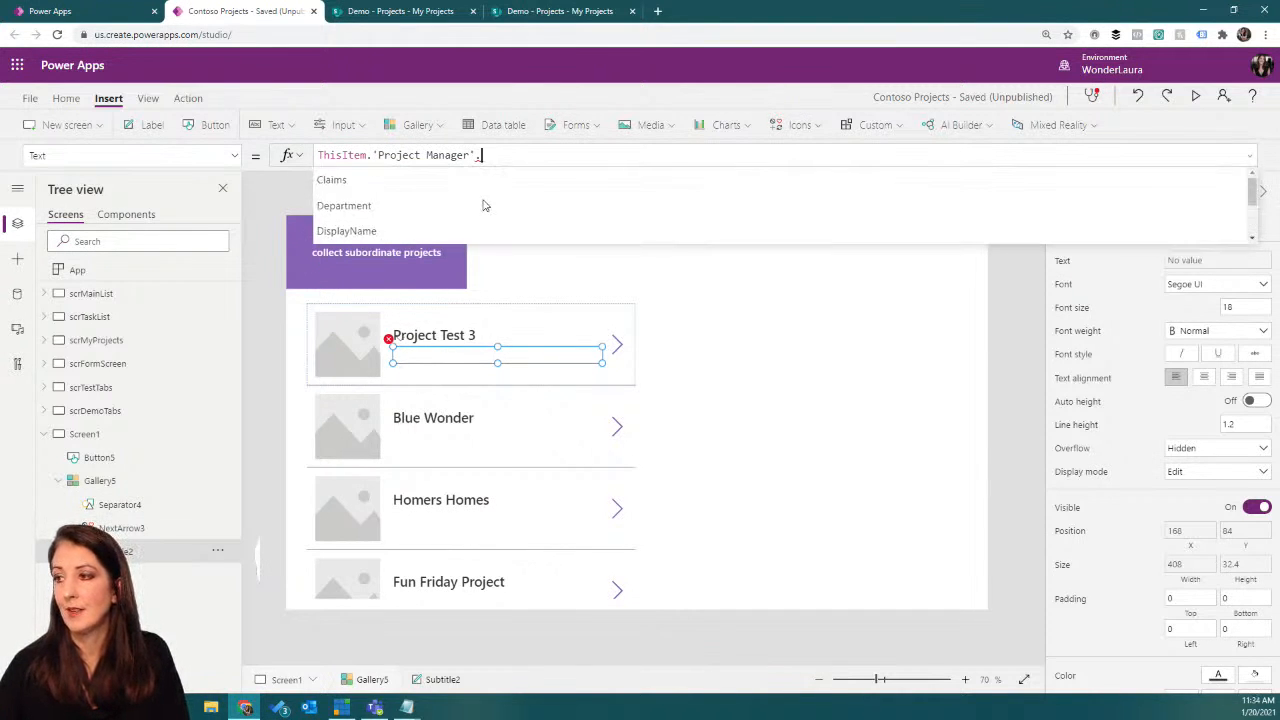
pyautogui.click(558, 231)
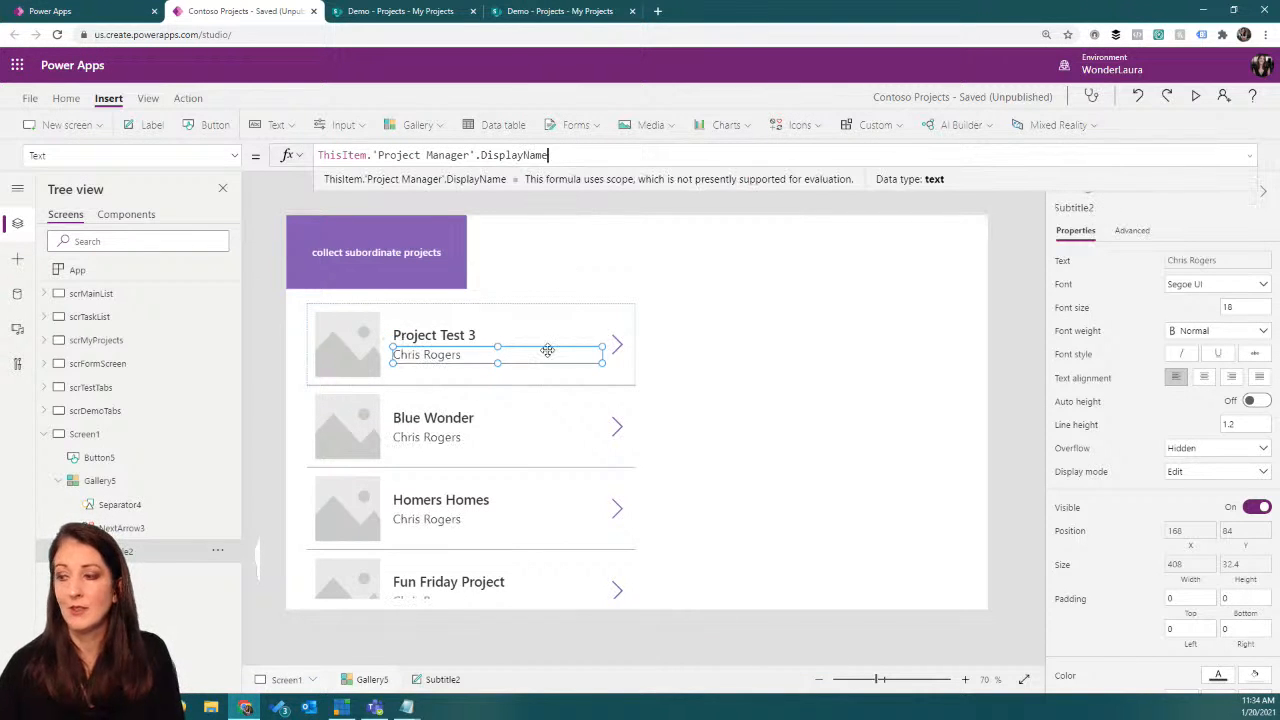
# Step: Reduce the gallery's row template height to 132 and look through all the listed subordinate projects
pyautogui.click(366, 363)
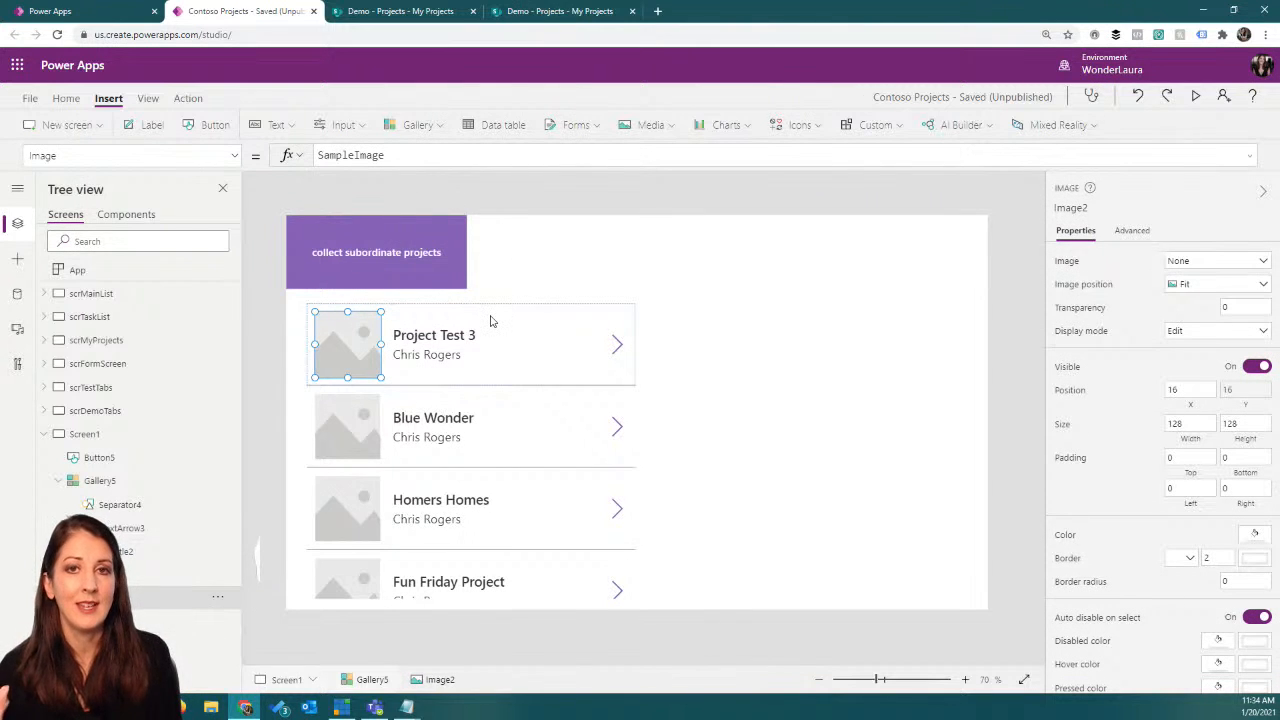
pyautogui.click(477, 488)
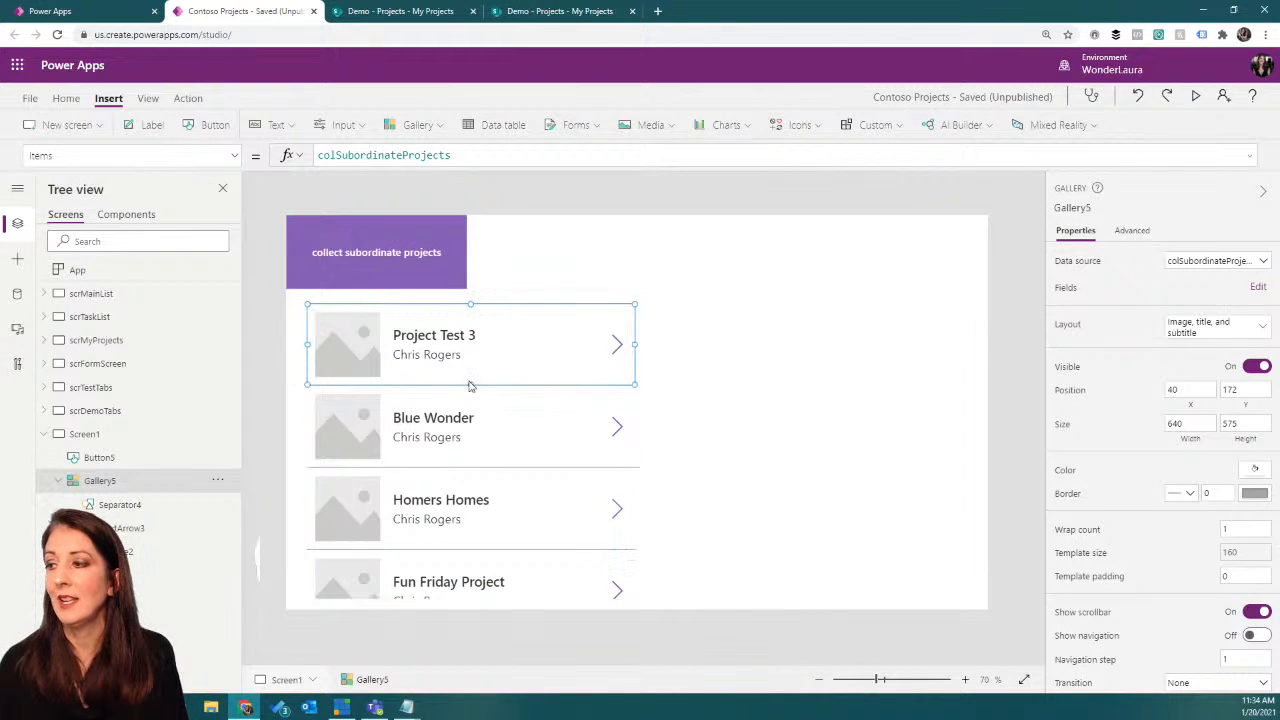
pyautogui.moveTo(470, 385); pyautogui.dragTo(470, 371)
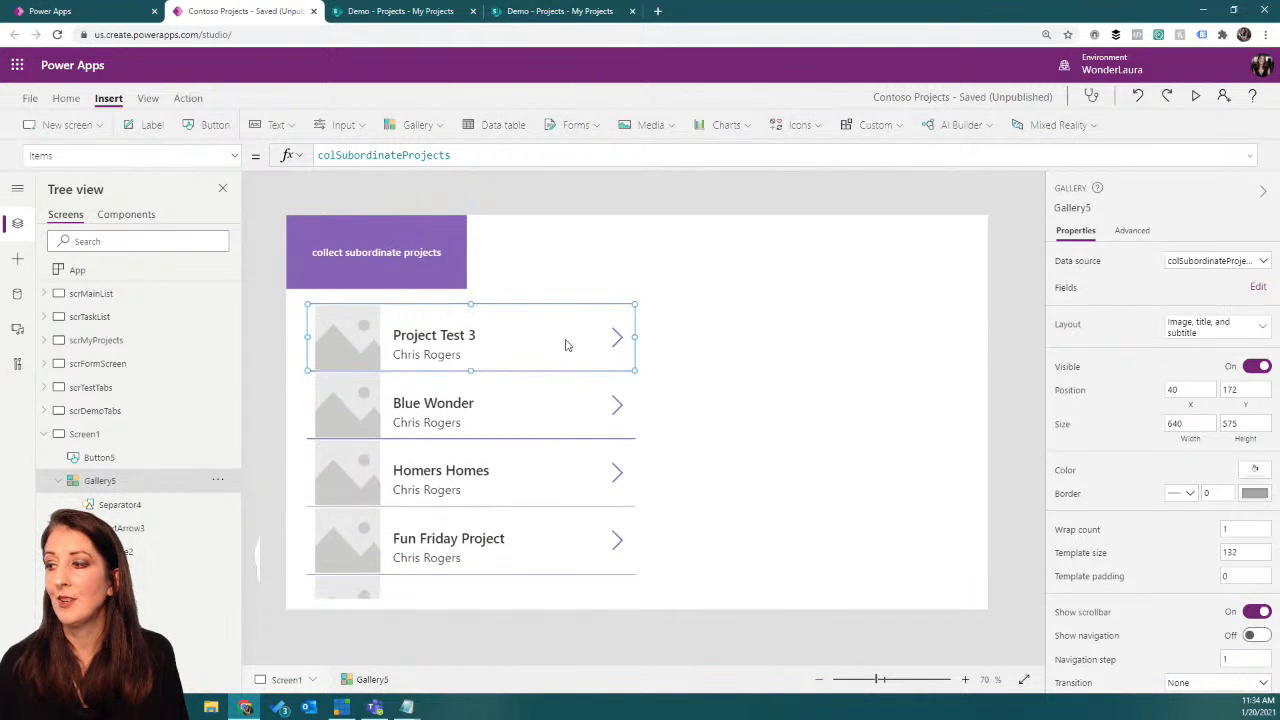
pyautogui.click(562, 424)
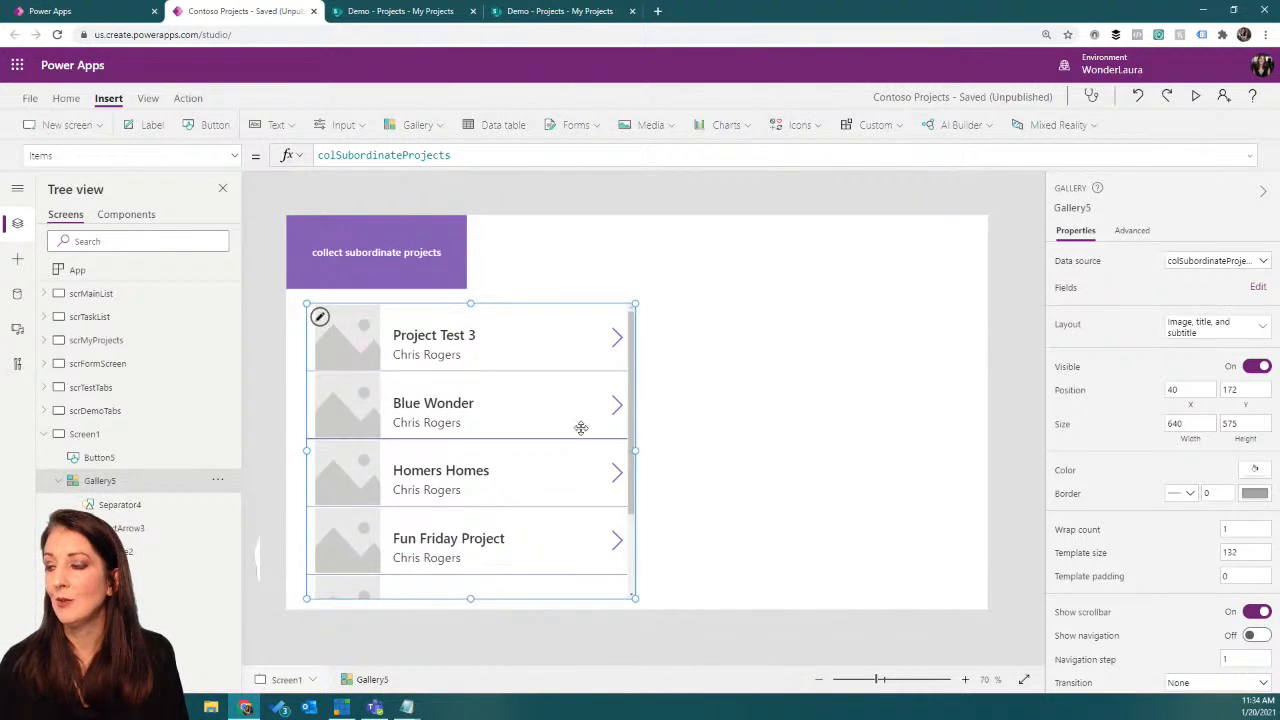
pyautogui.moveTo(630, 378); pyautogui.dragTo(520, 489)
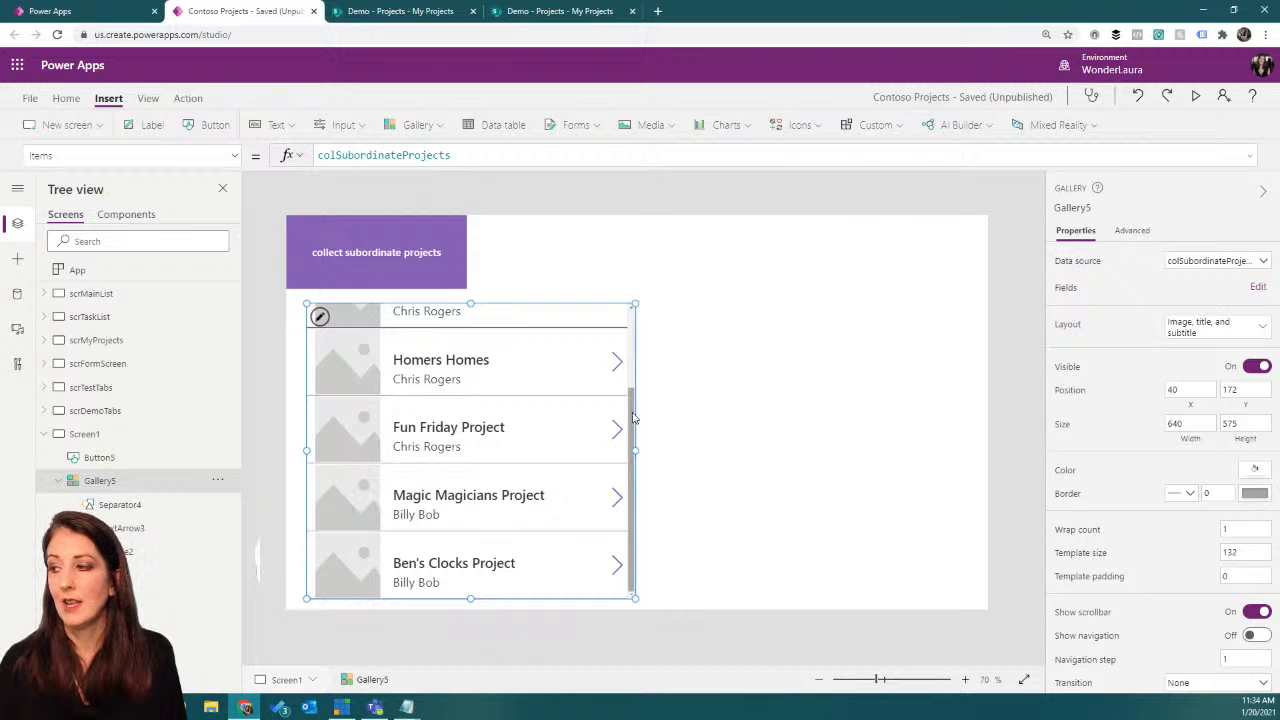
pyautogui.scroll(1, 550, 429)
pyautogui.scroll(3, 550, 429)
pyautogui.scroll(-3, 520, 455)
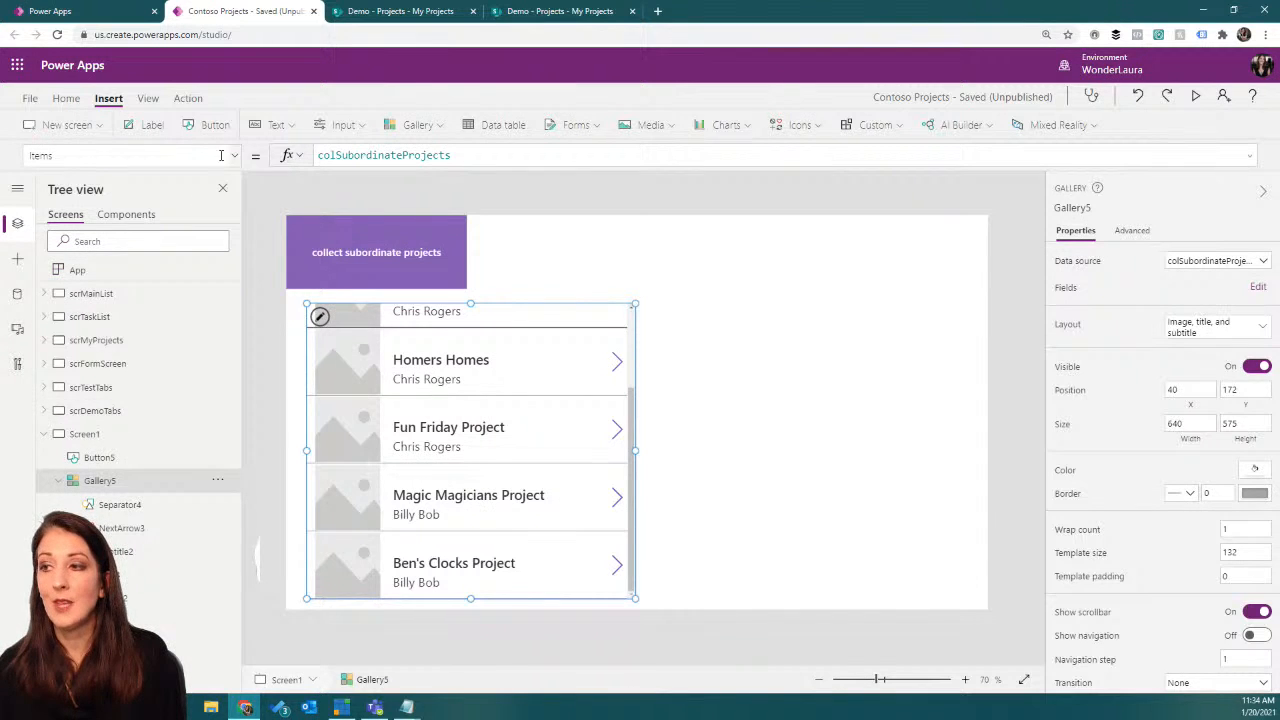
# Step: Select the App object, open the Task List data source in SharePoint to examine its assigned tasks, and return to the app studio
pyautogui.click(77, 273)
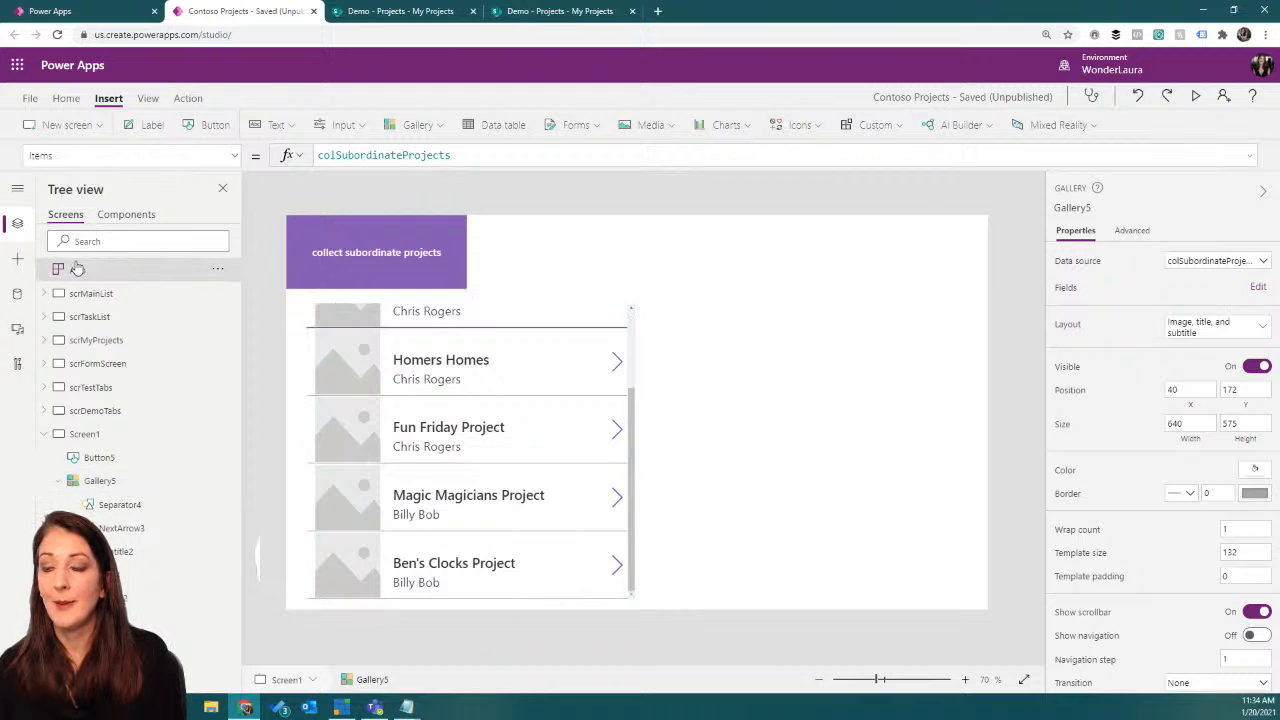
pyautogui.click(18, 291)
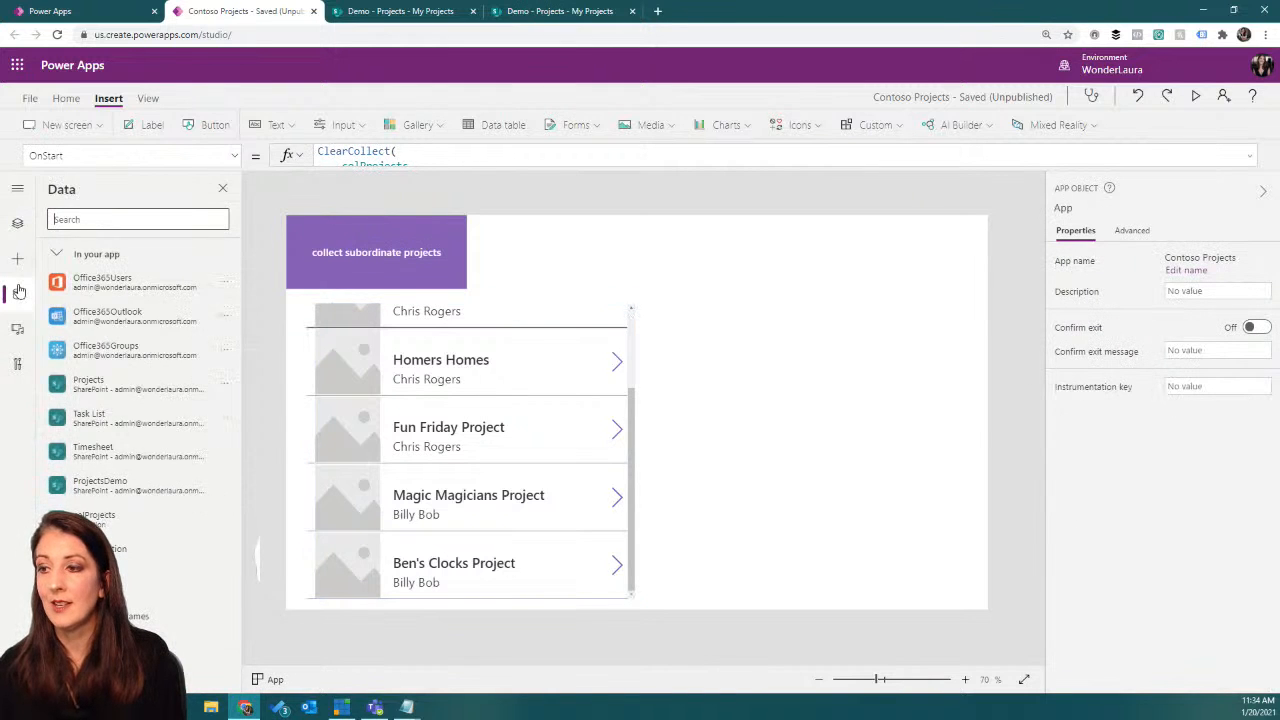
pyautogui.click(225, 421)
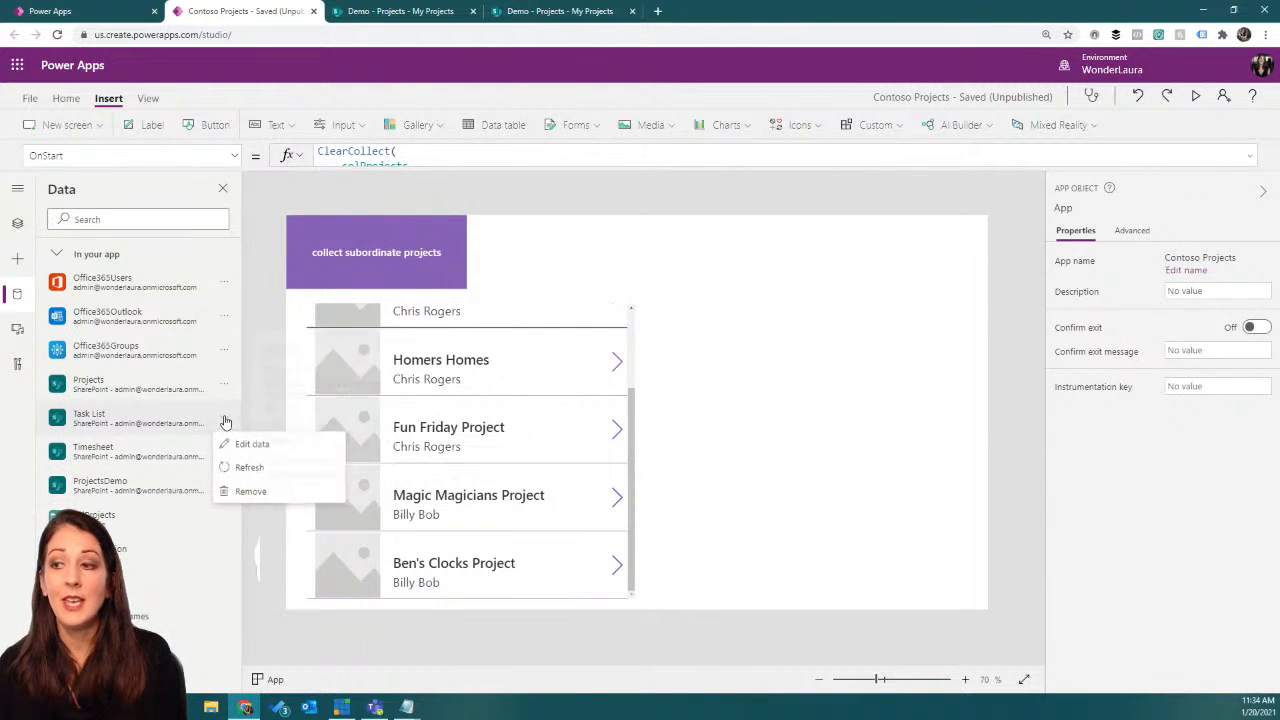
pyautogui.click(236, 445)
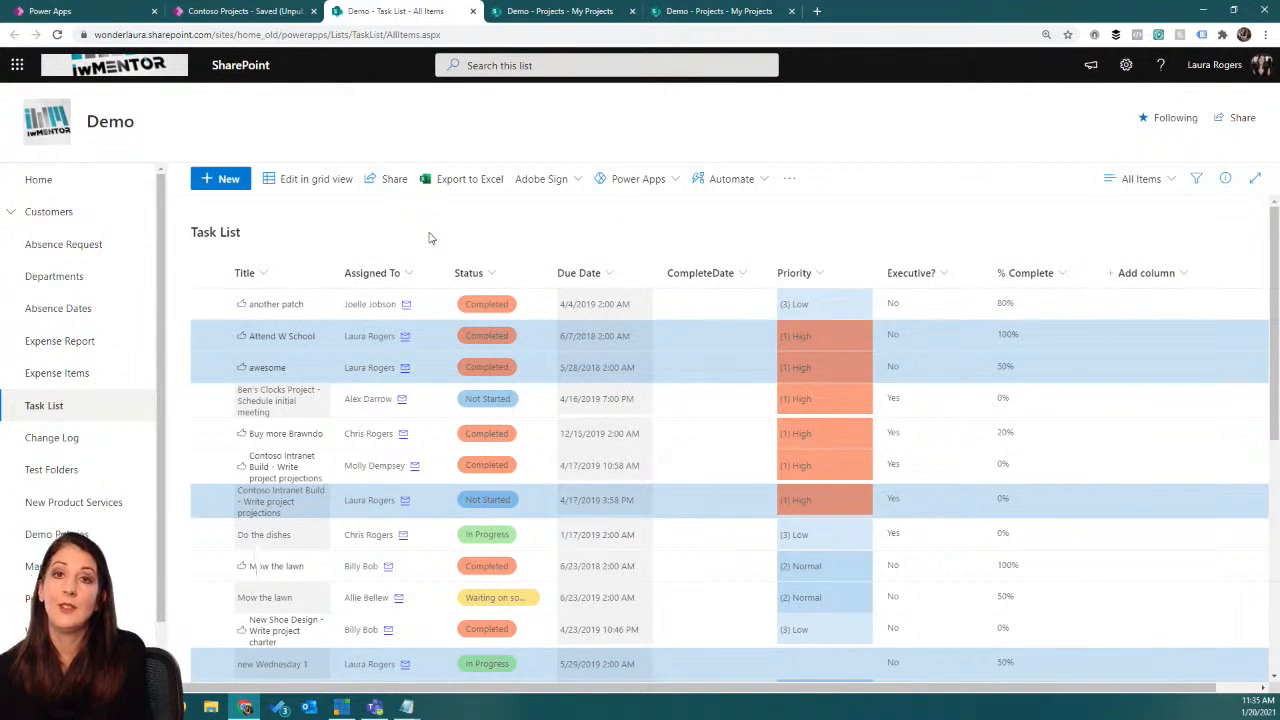
pyautogui.click(245, 11)
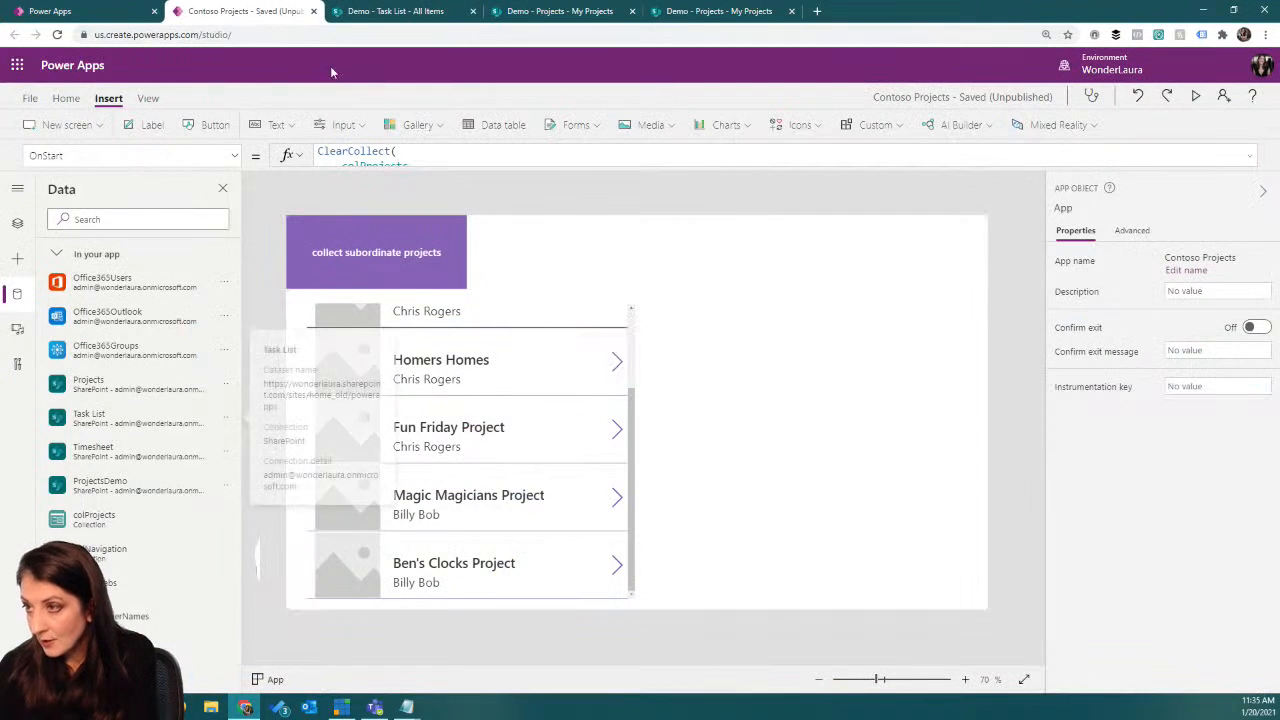
# Step: Expand the App's OnStart formula and examine the code that collects colSubordinates and, with ForAll, colSubordinateTasks
pyautogui.click(233, 156)
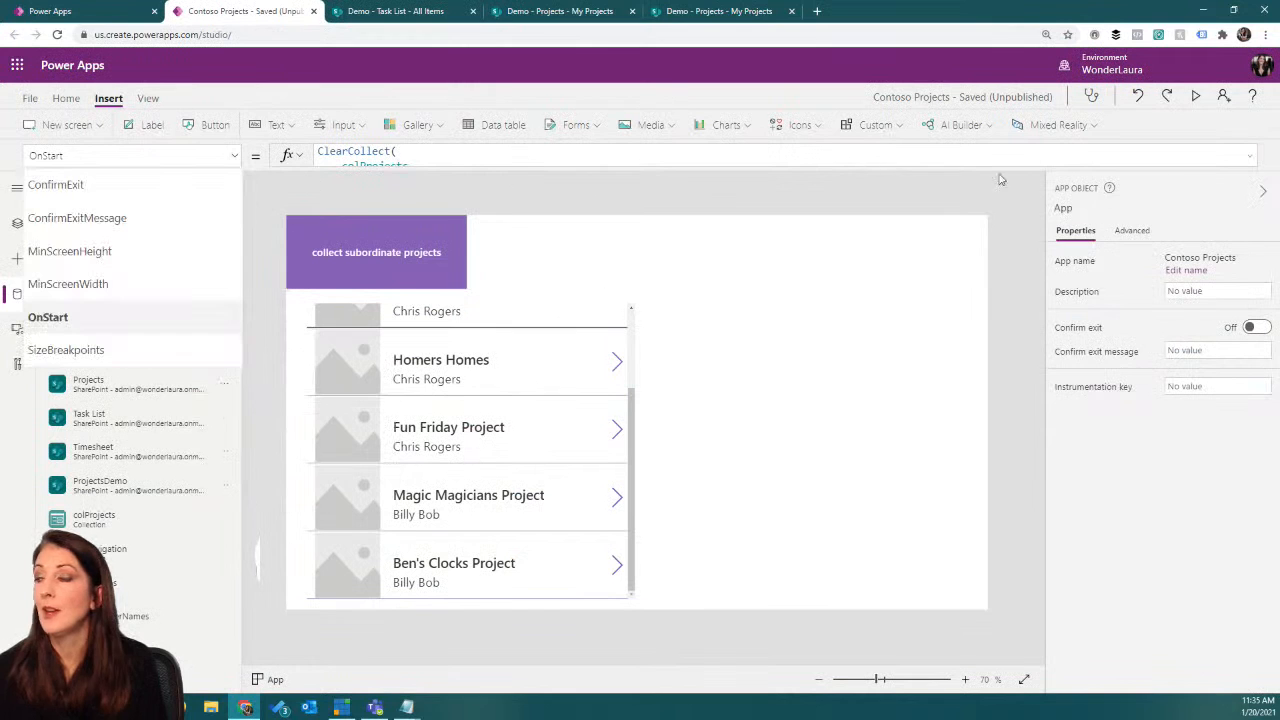
pyautogui.click(1250, 156)
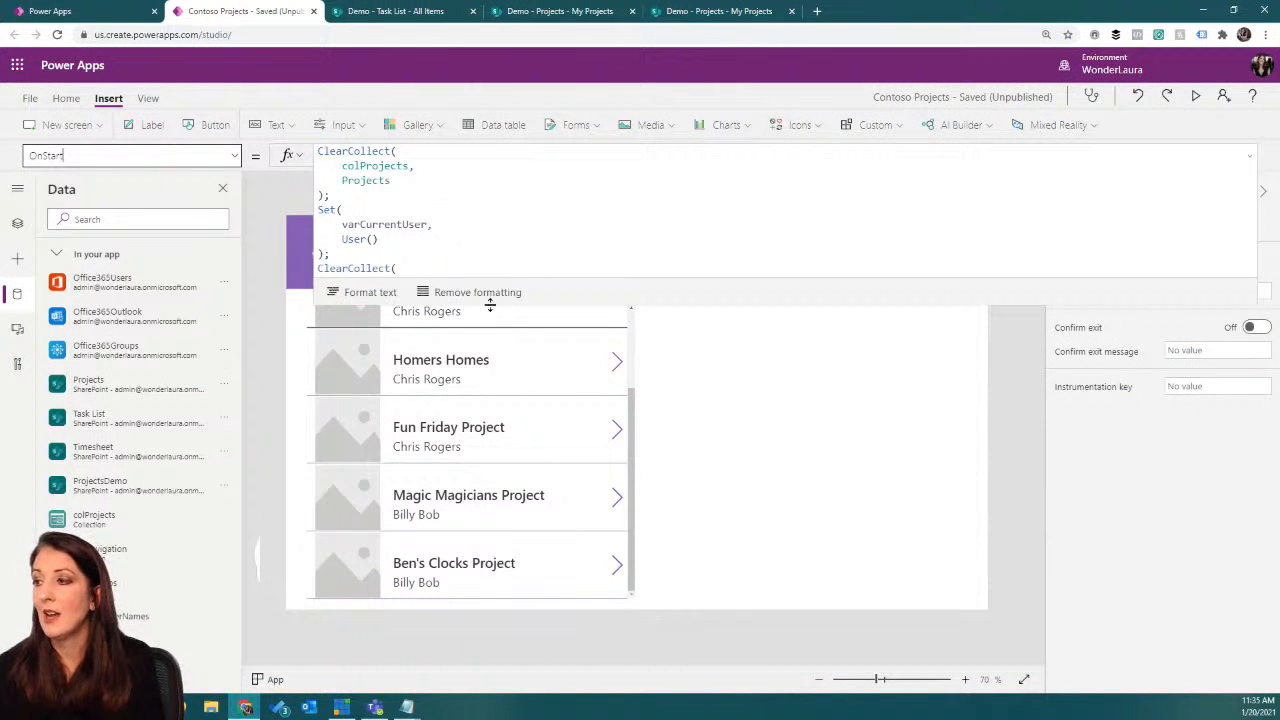
pyautogui.moveTo(489, 300); pyautogui.dragTo(491, 457)
pyautogui.scroll(-2, 528, 252)
pyautogui.scroll(-8, 528, 252)
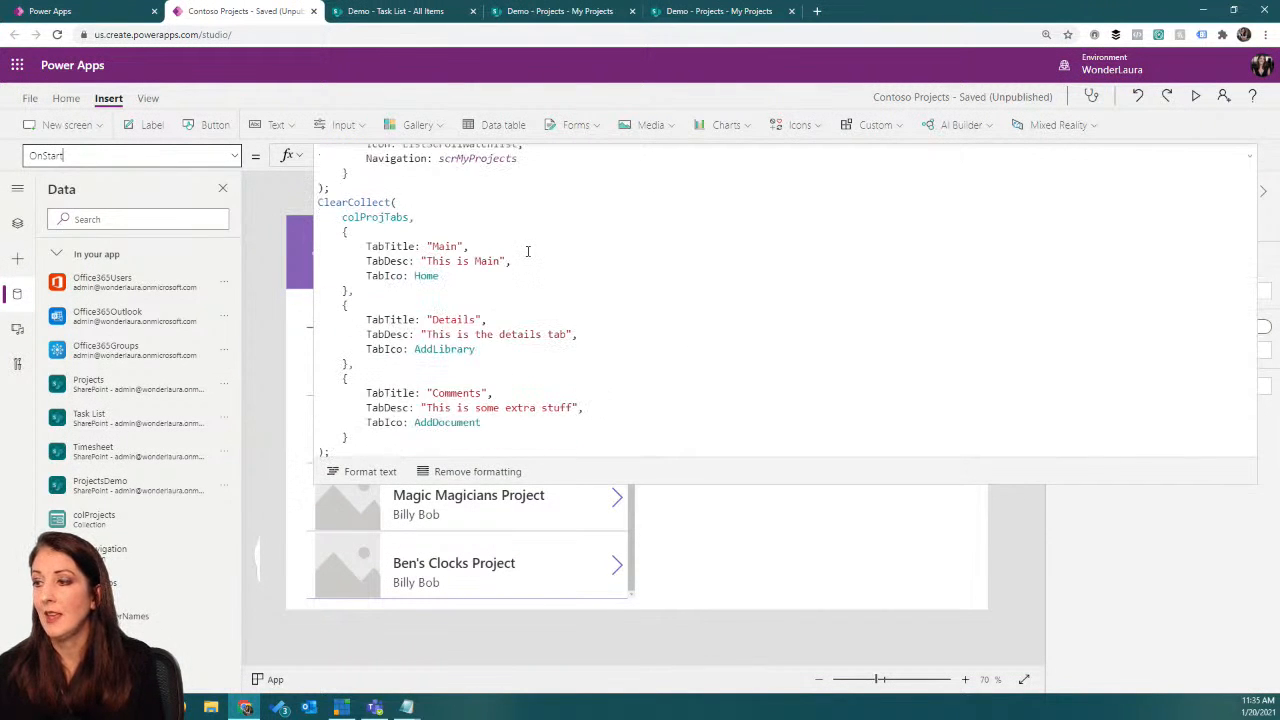
pyautogui.moveTo(326, 258); pyautogui.dragTo(703, 295)
pyautogui.click(391, 346)
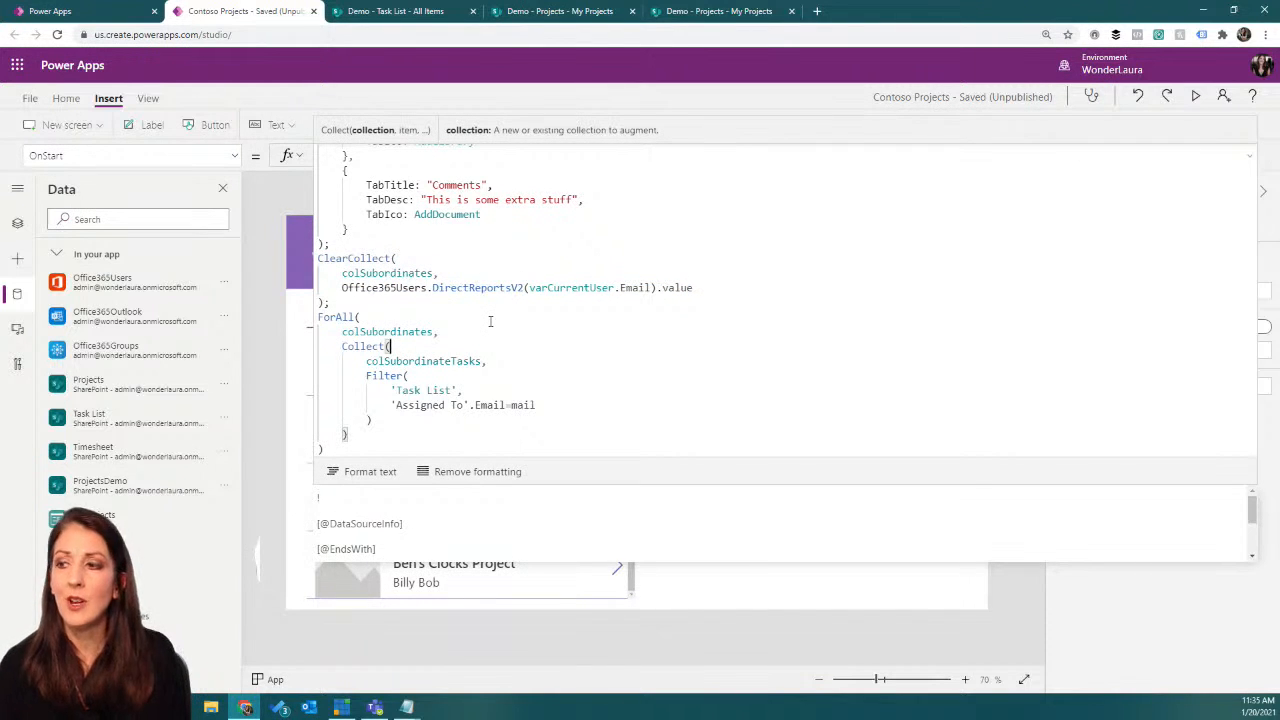
# Step: Copy the collect button's ForAll formula for colSubordinateProjects and append it to the end of the App's OnStart formula
pyautogui.click(304, 262)
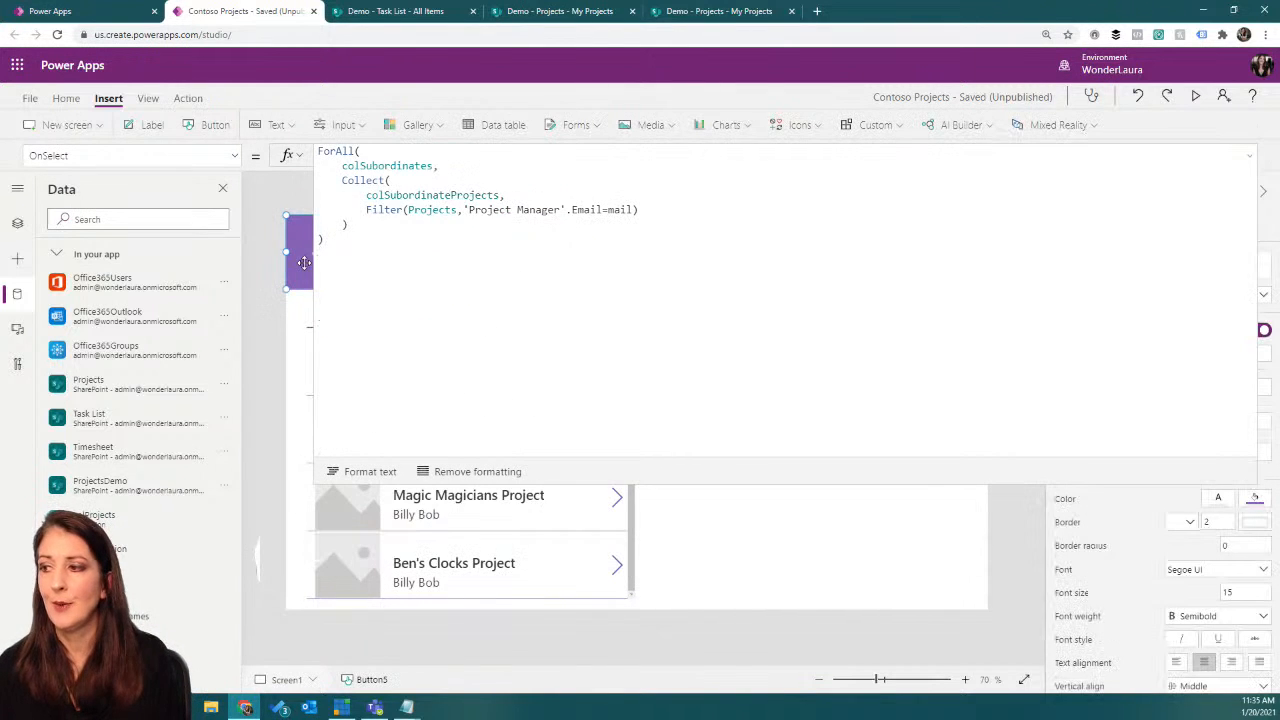
pyautogui.moveTo(338, 252); pyautogui.dragTo(295, 152)
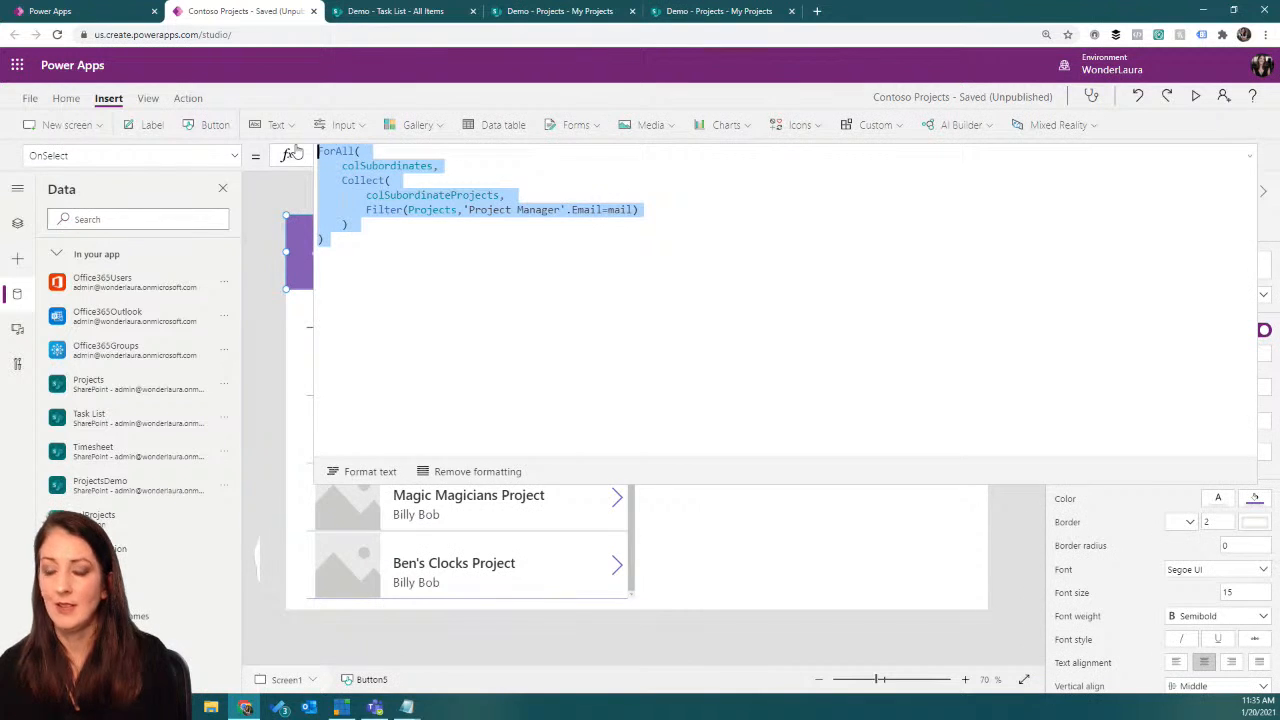
pyautogui.click(17, 223)
pyautogui.click(190, 271)
pyautogui.scroll(-12, 575, 290)
pyautogui.click(348, 449)
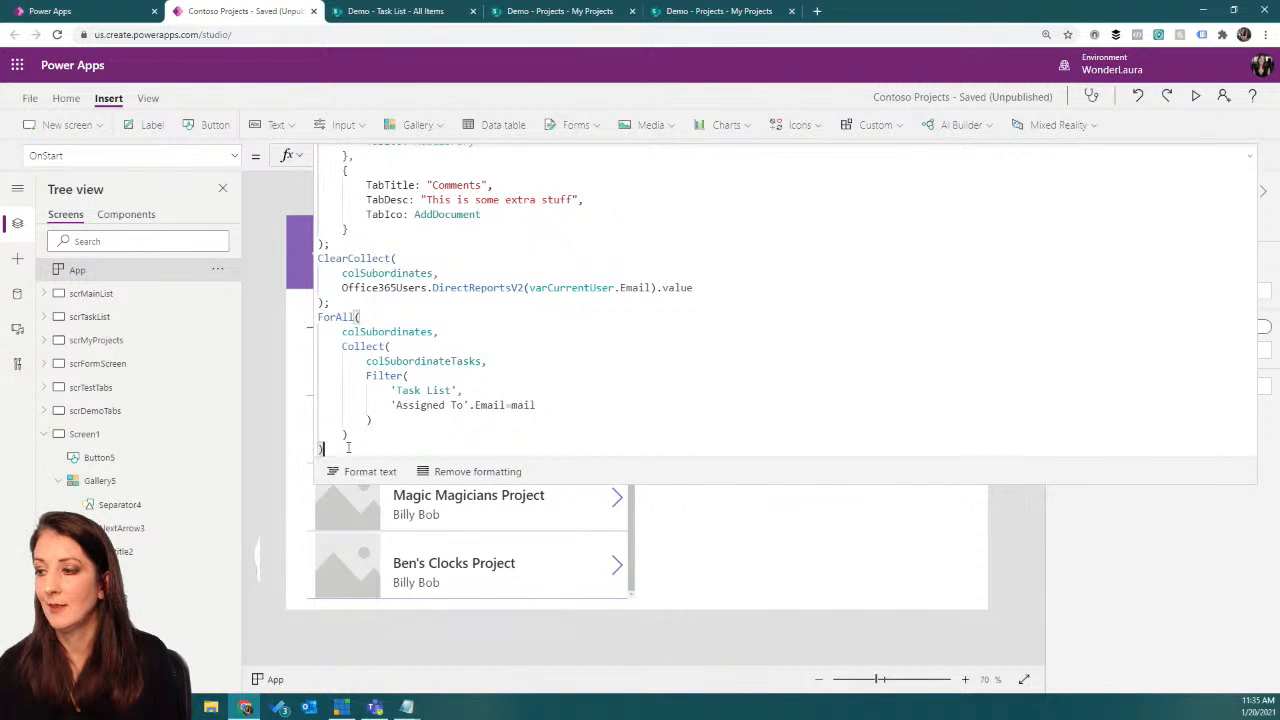
pyautogui.write("; ForAll(     colSubordinates,     Collect(         colSubordinateProjects,         Filter(Projects,'Project Manager'.Email=mail)     ) )")
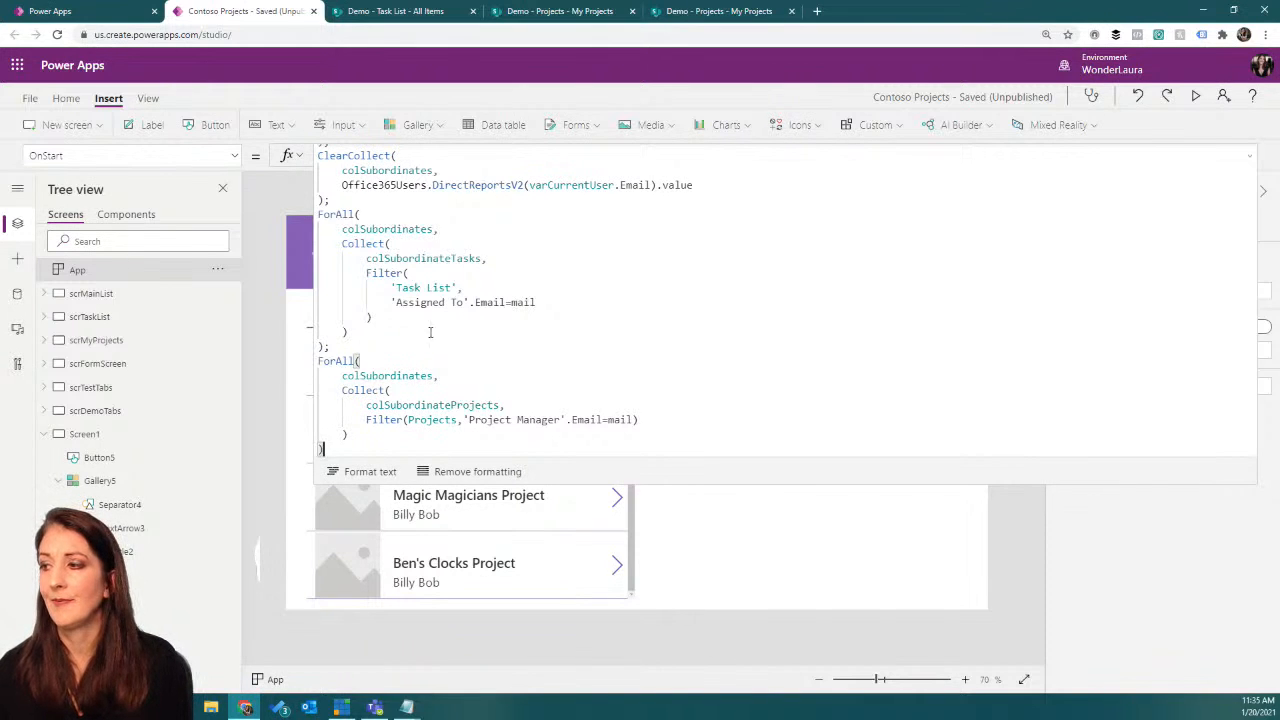
# Step: Examine the ForAll block in OnStart that collects colSubordinateTasks from the Task List
pyautogui.click(218, 270)
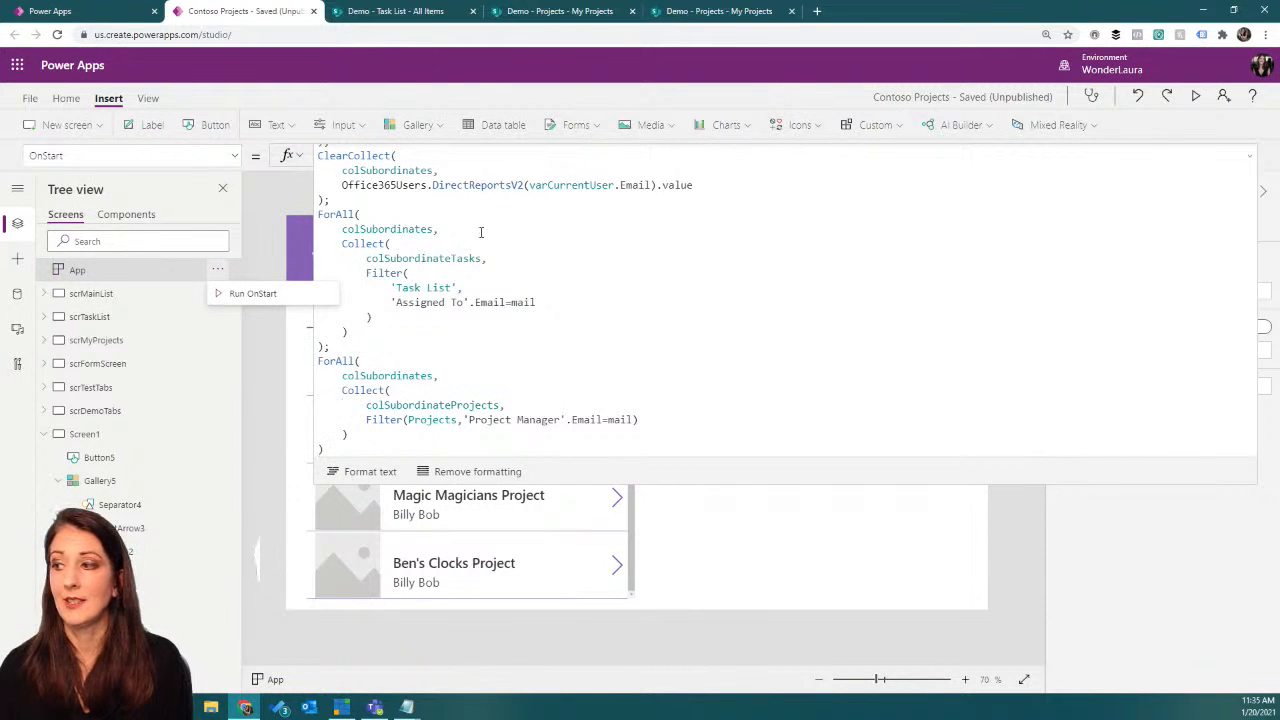
pyautogui.click(362, 229)
pyautogui.moveTo(322, 214)
pyautogui.mouseDown()
pyautogui.moveTo(352, 334)
pyautogui.moveTo(367, 337)
pyautogui.moveTo(333, 347)
pyautogui.mouseUp()
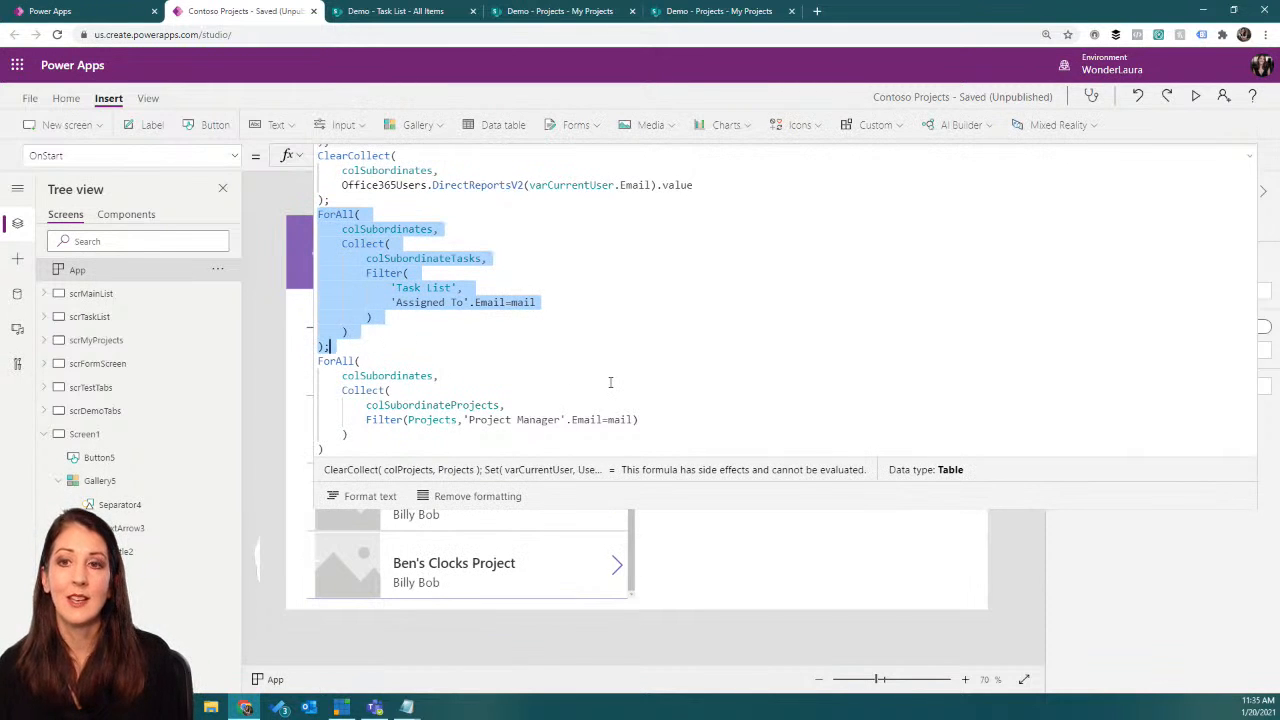
pyautogui.click(347, 332)
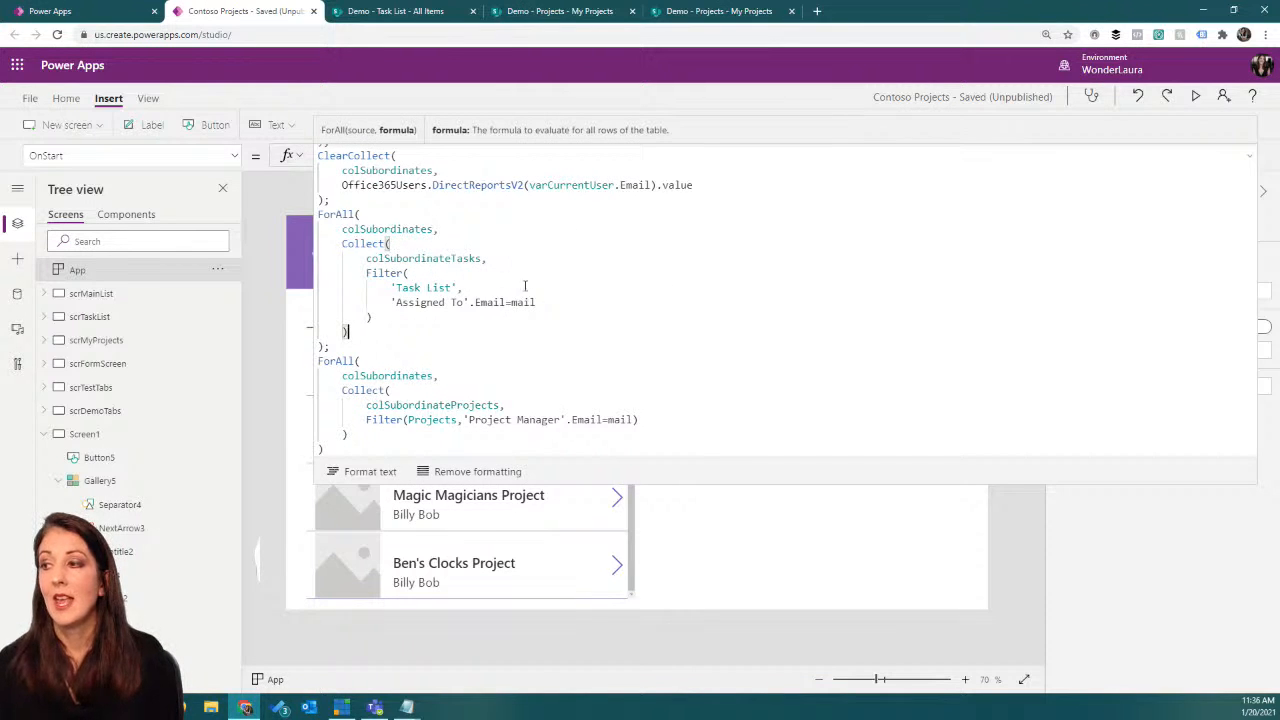
# Step: Check the Task List's statuses in SharePoint, and try adding the condition Status.Value<>"Completed" to the colSubordinateTasks filter
pyautogui.click(573, 300)
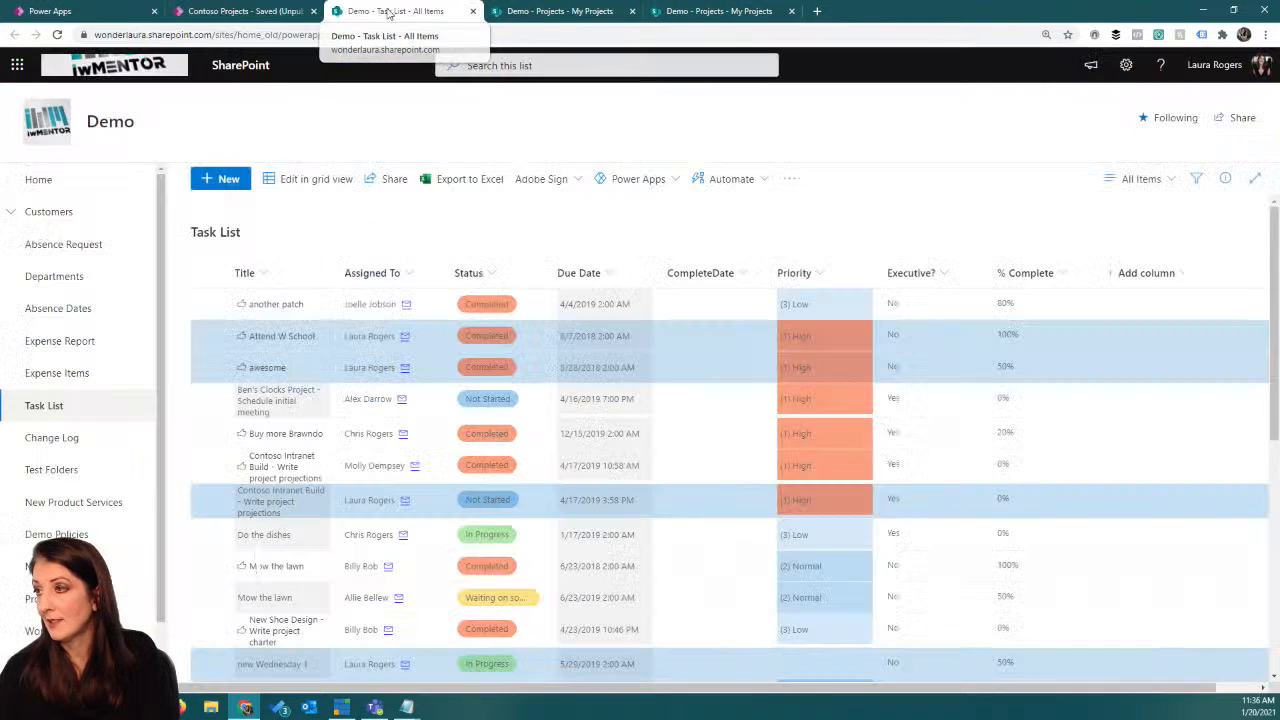
pyautogui.click(400, 11)
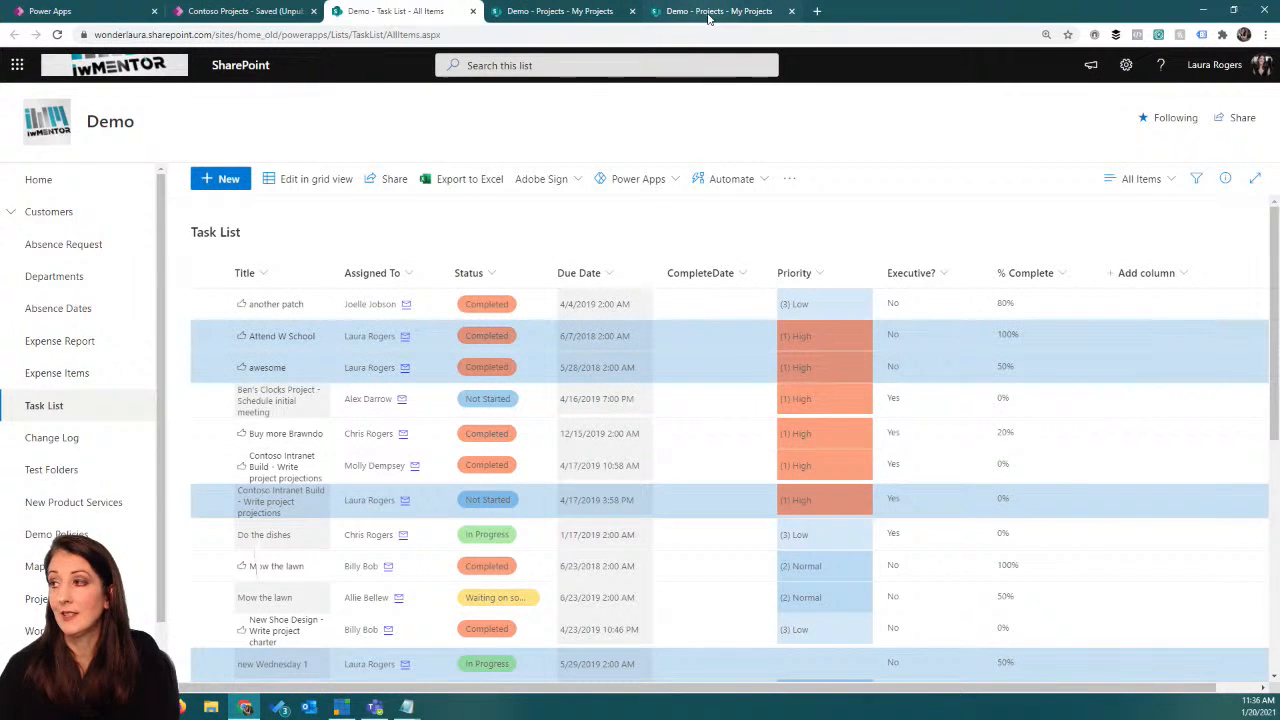
pyautogui.click(282, 16)
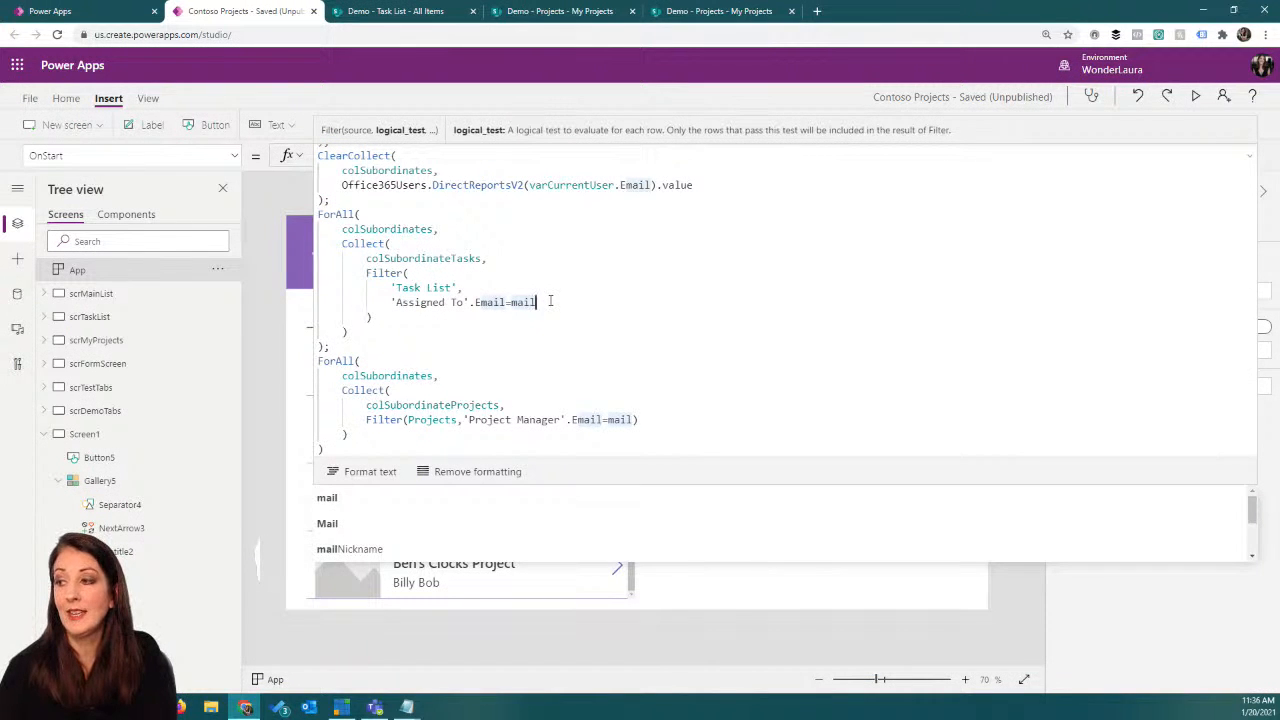
pyautogui.write(',statu')
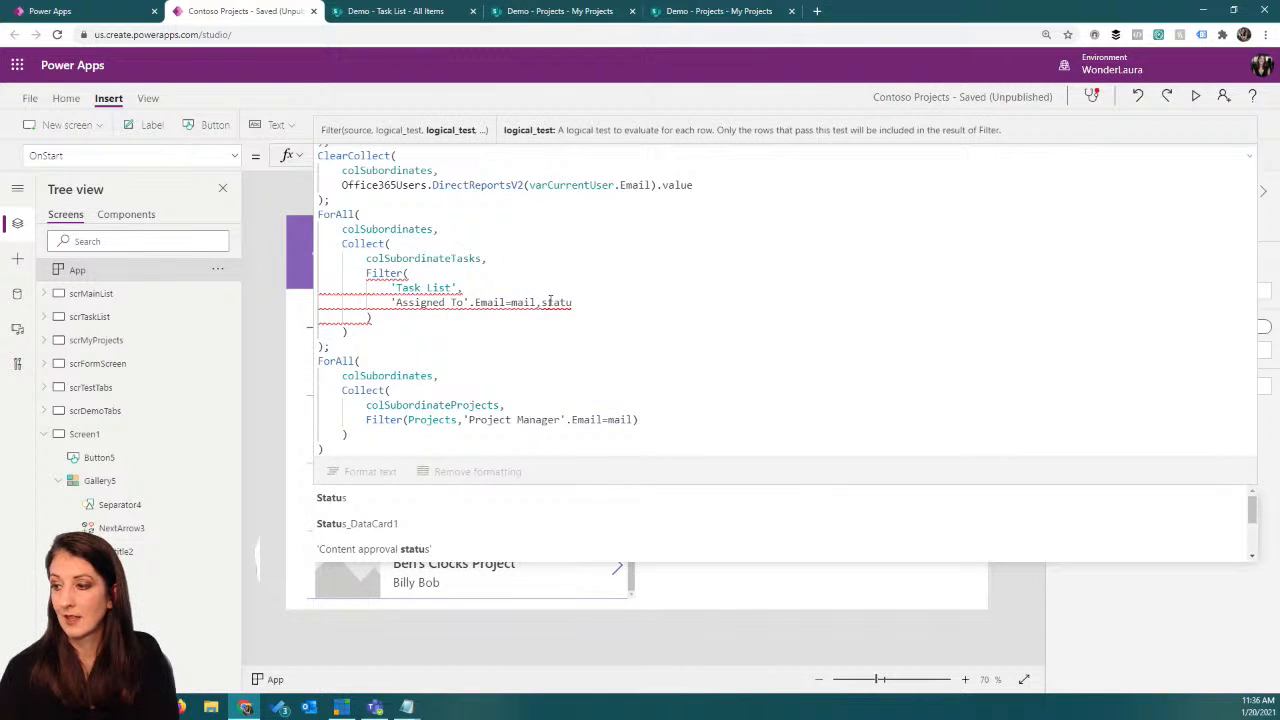
pyautogui.click(463, 498)
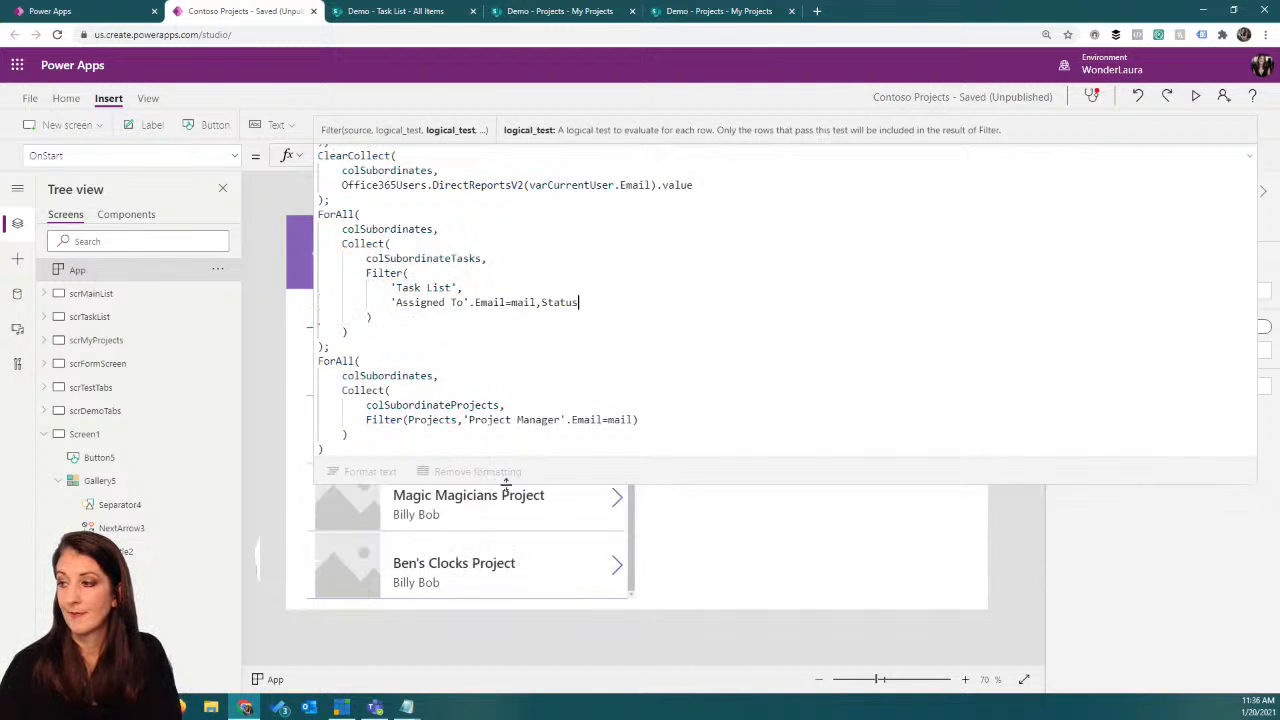
pyautogui.write('<>"Co')
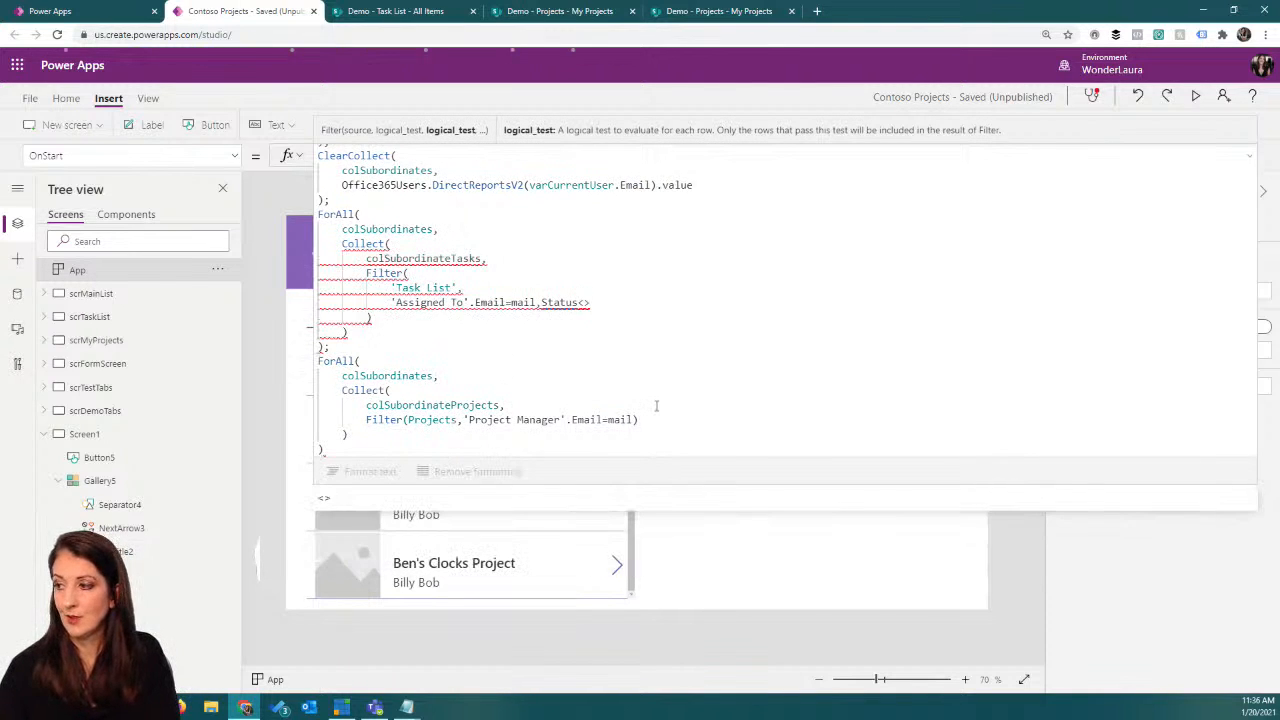
pyautogui.write('mpleted"')
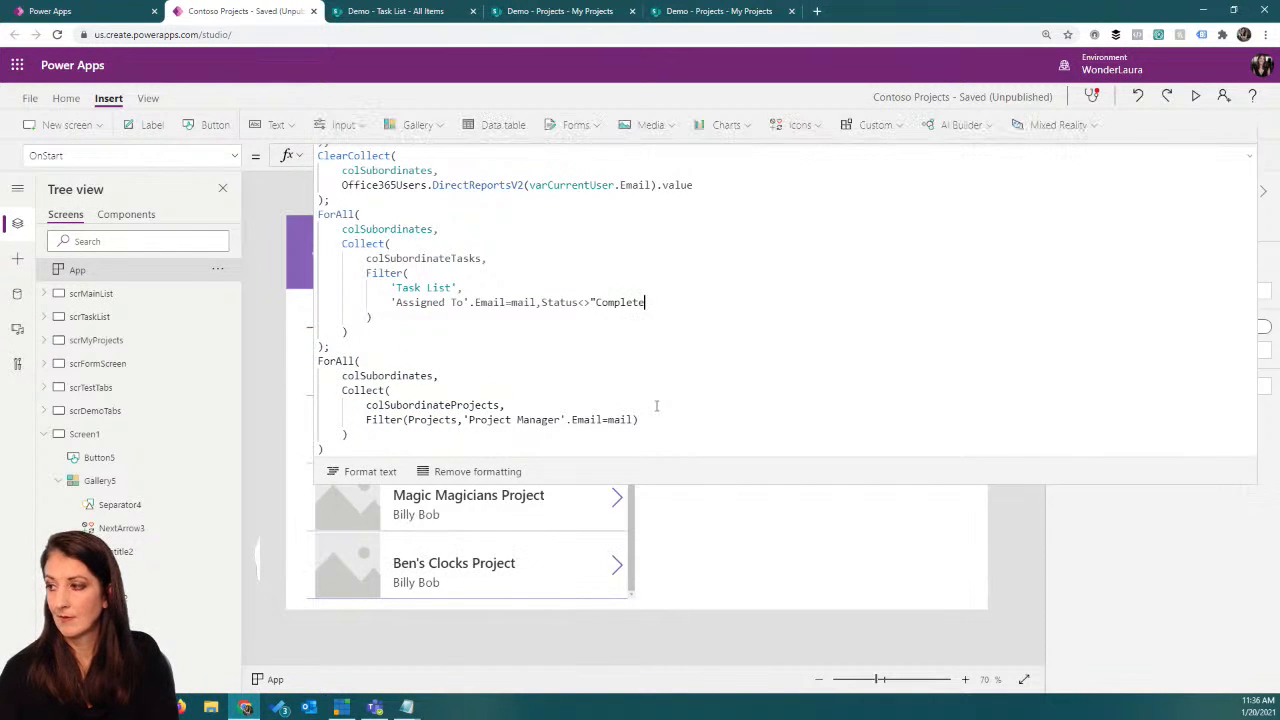
pyautogui.click(578, 303)
pyautogui.write('.')
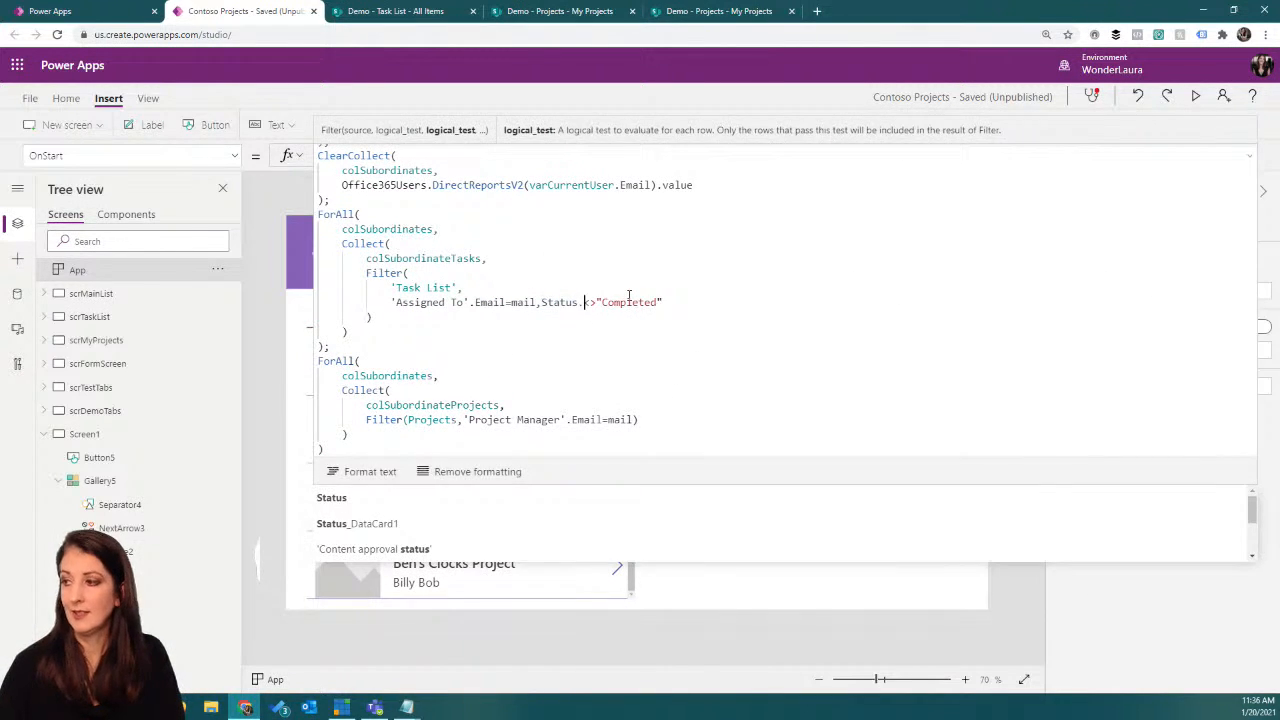
pyautogui.click(463, 495)
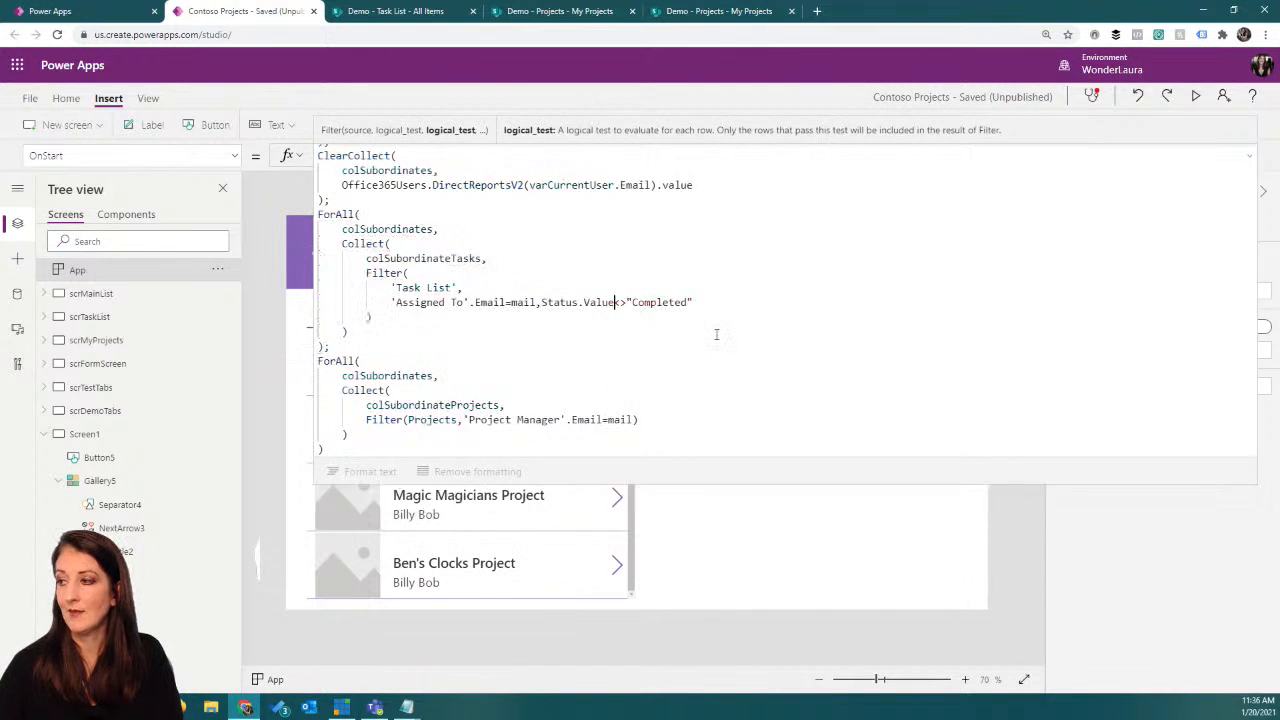
pyautogui.moveTo(601, 306)
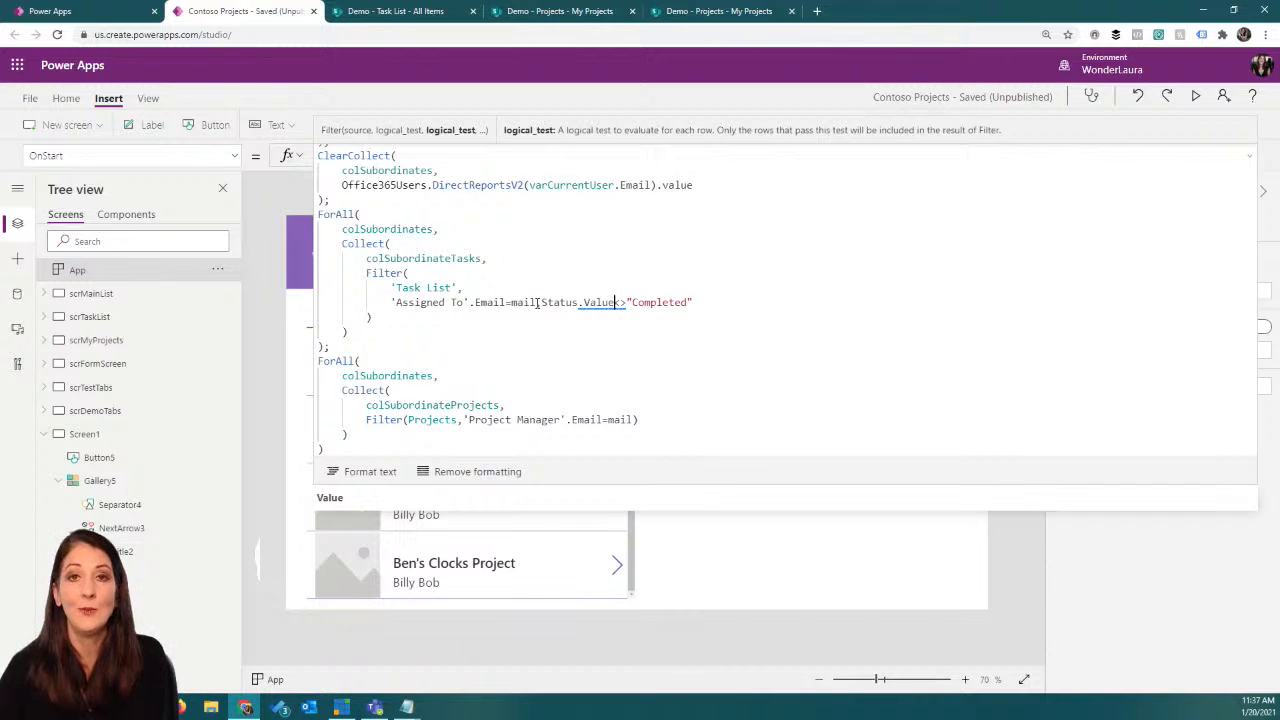
# Step: Remove the Status condition from the Task List filter and collapse the OnStart formula
pyautogui.moveTo(537, 302); pyautogui.dragTo(734, 294)
pyautogui.press('BackSpace')
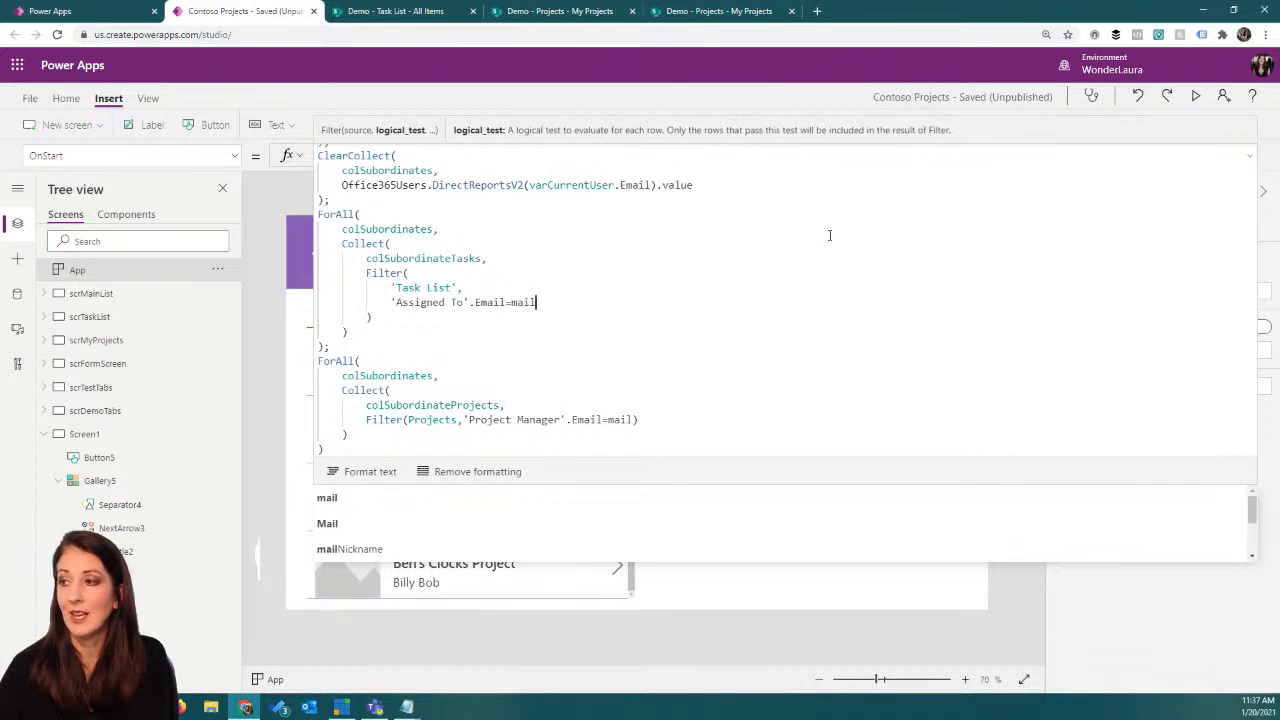
pyautogui.click(1249, 158)
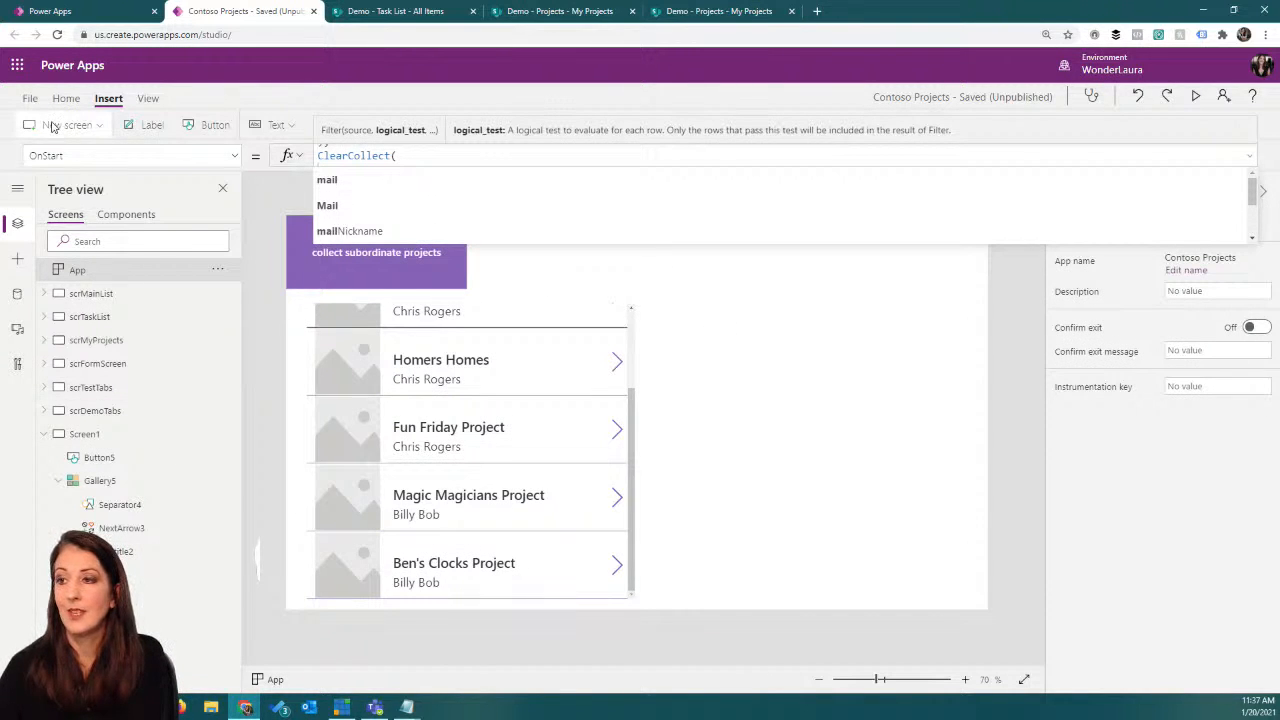
# Step: Duplicate the scrTaskList screen and rename the copy scrTaskListSubordinates
pyautogui.click(125, 318)
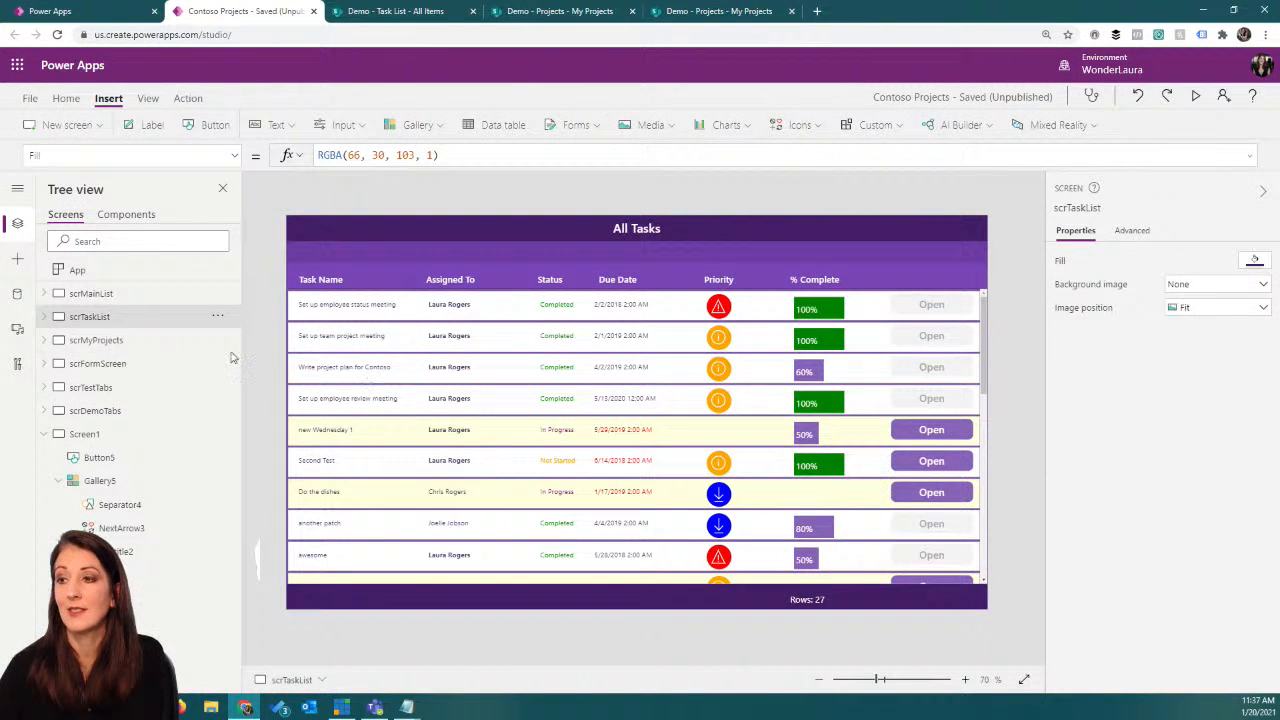
pyautogui.click(216, 318)
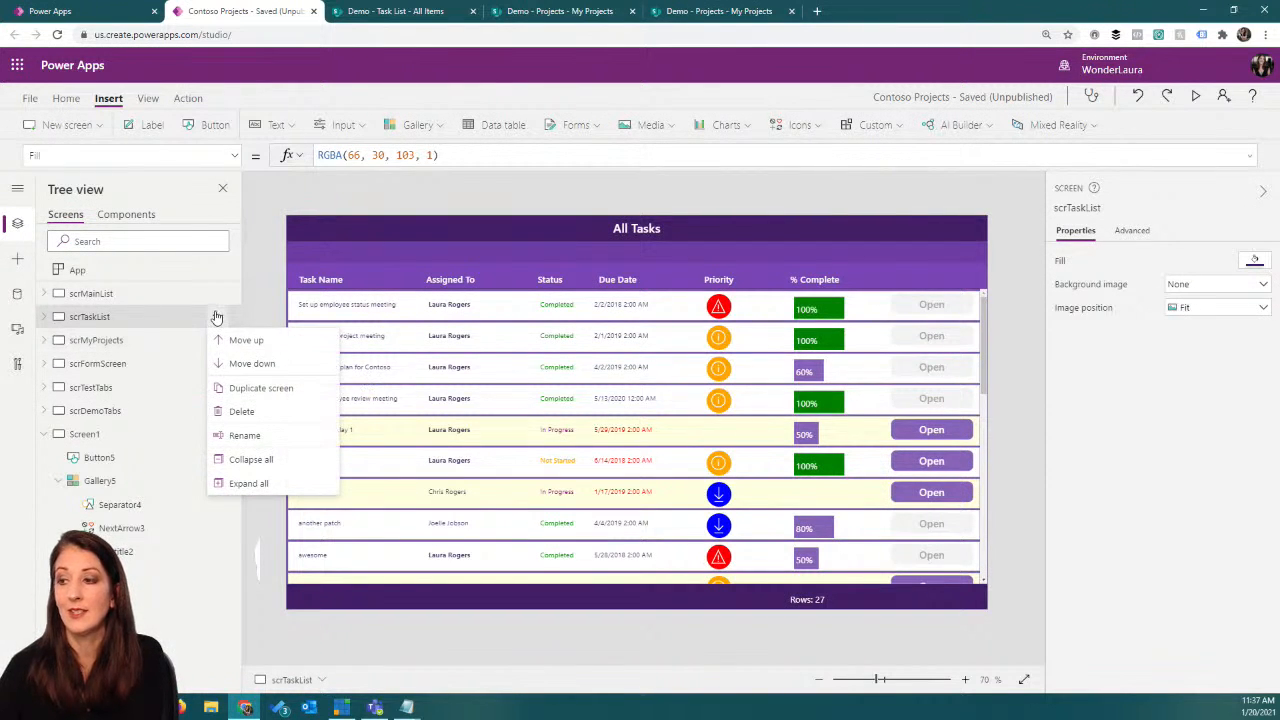
pyautogui.click(264, 392)
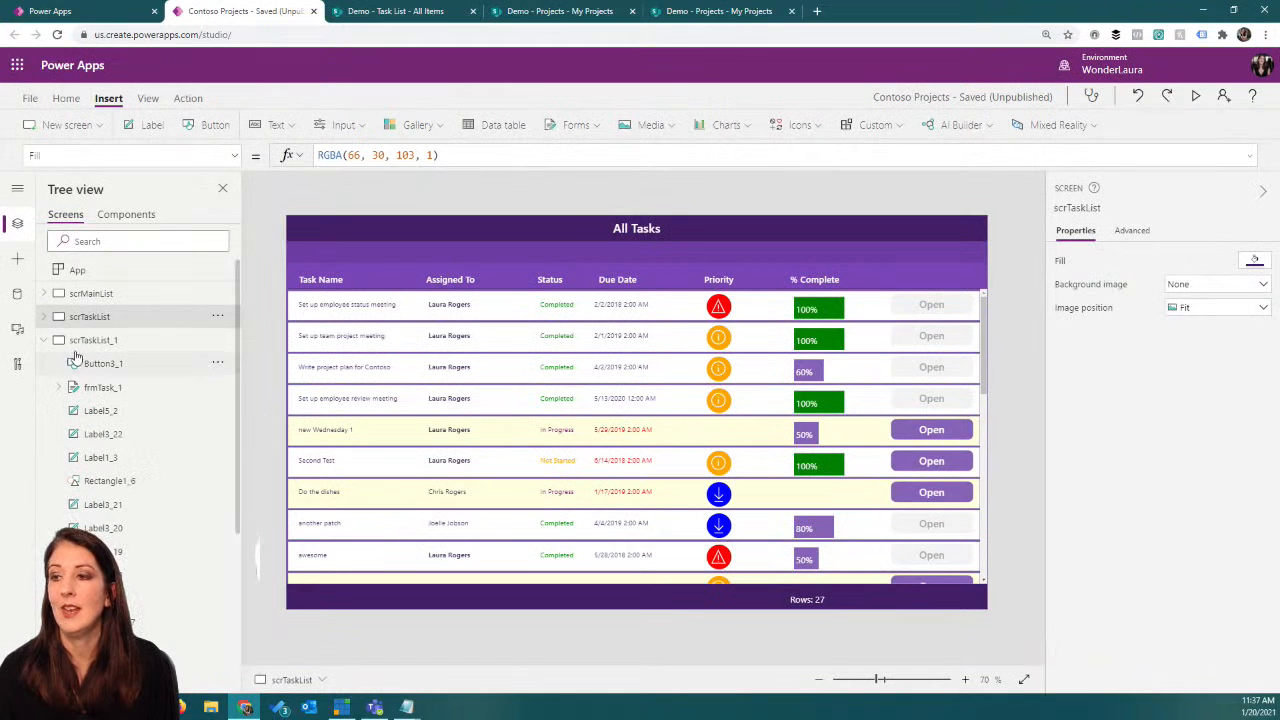
pyautogui.click(218, 343)
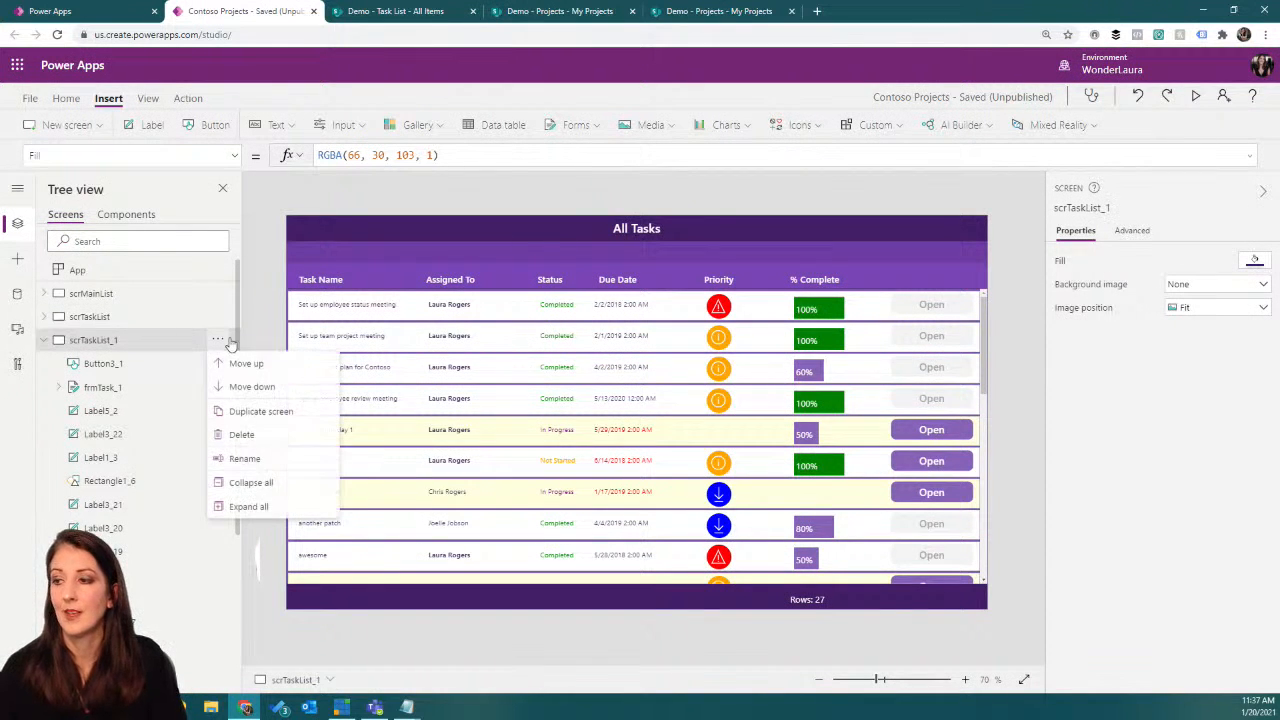
pyautogui.click(255, 459)
pyautogui.moveTo(115, 340); pyautogui.dragTo(180, 340)
pyautogui.write('S')
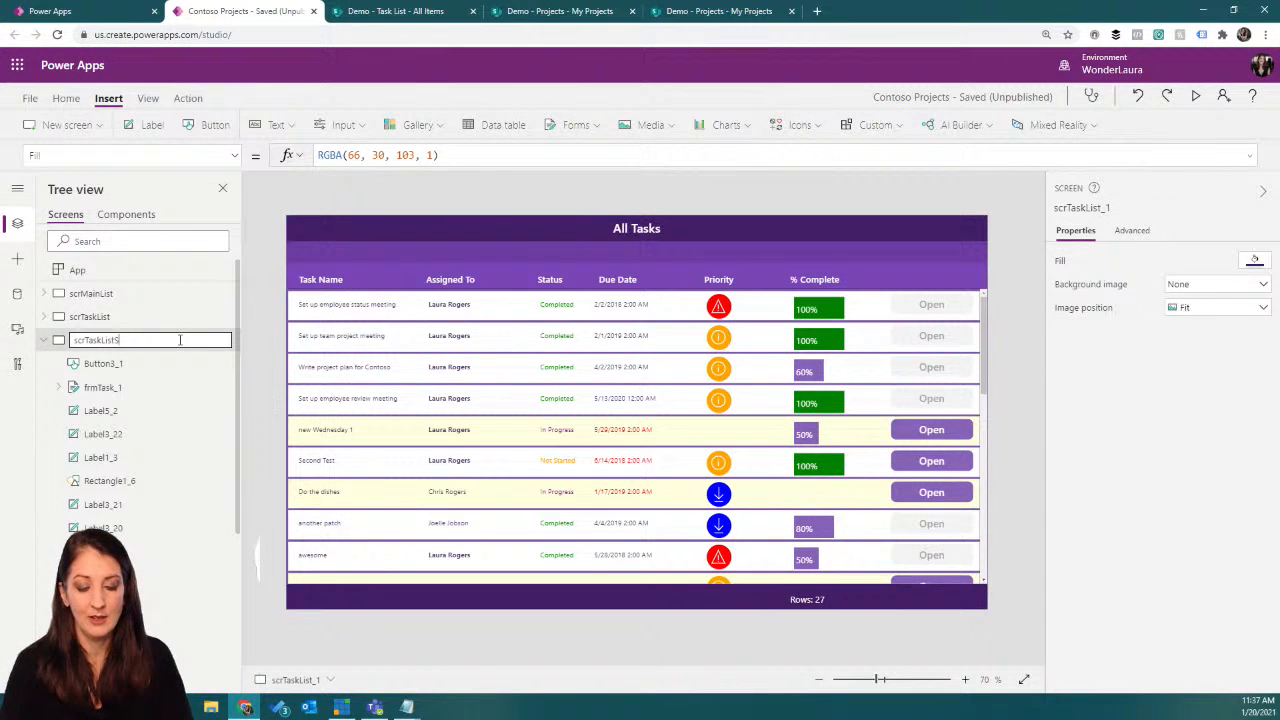
pyautogui.write('ubordinates')
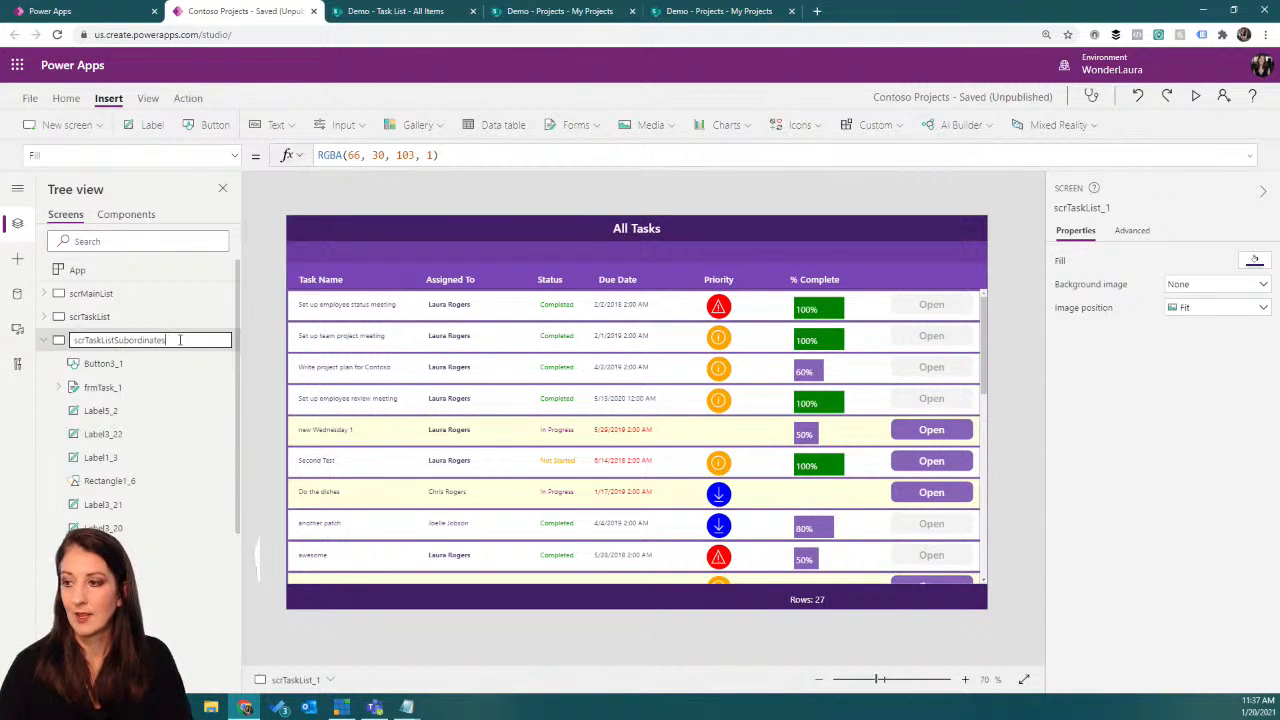
pyautogui.press('Return')
# Step: Change the header label's text on the duplicated screen to "All Subordinate Tasks"
pyautogui.click(625, 228)
pyautogui.doubleClick(625, 228)
pyautogui.click(637, 229)
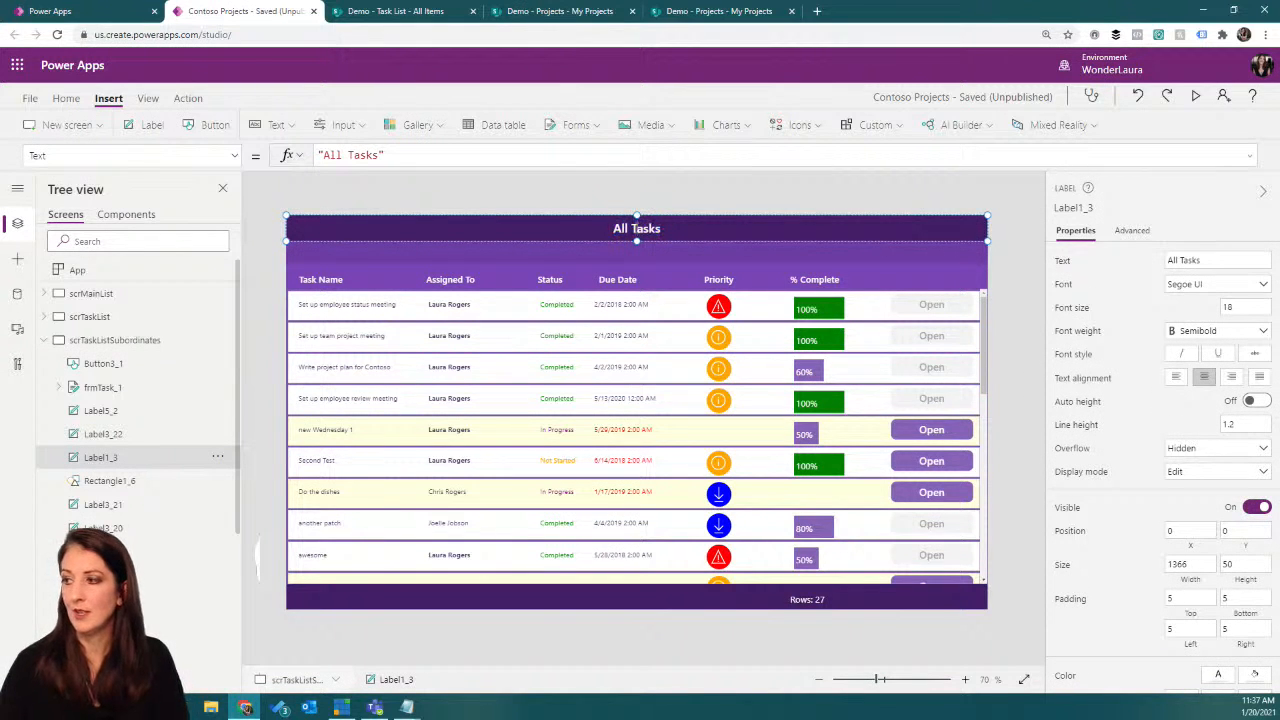
pyautogui.write('Subordinate')
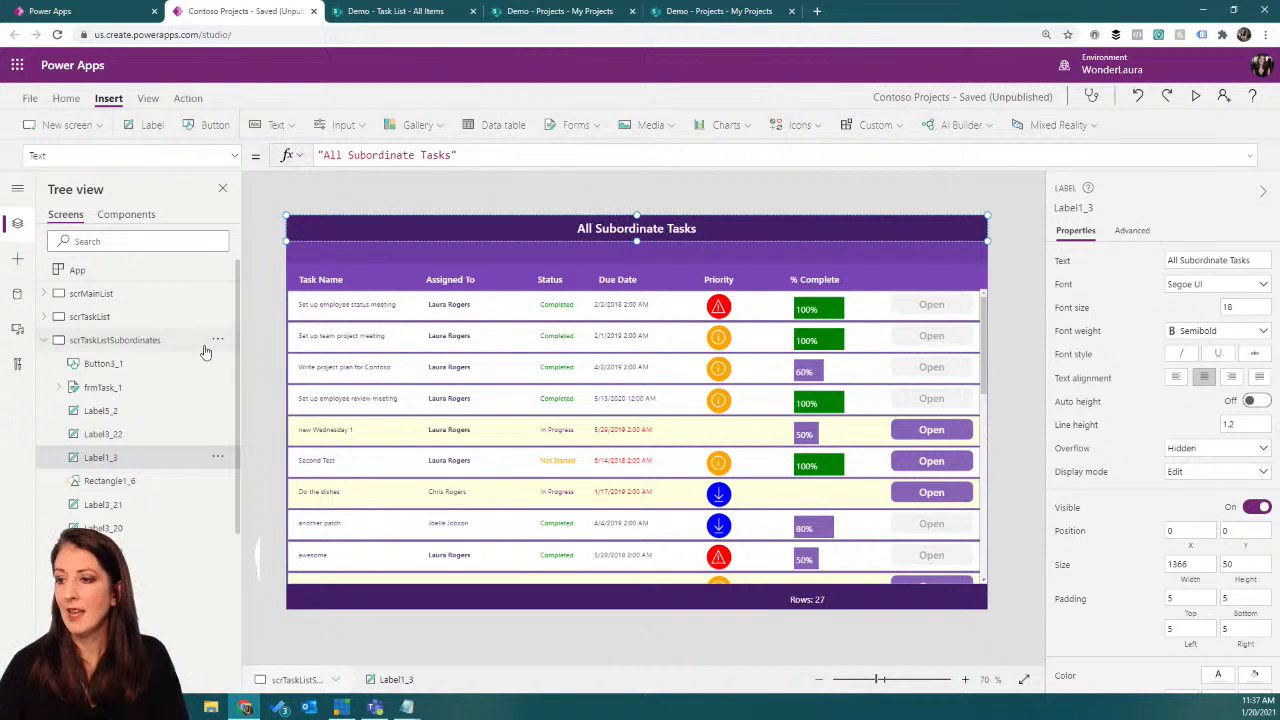
# Step: Set the Items property of the duplicated screen's task gallery to colSubordinateTasks
pyautogui.click(474, 483)
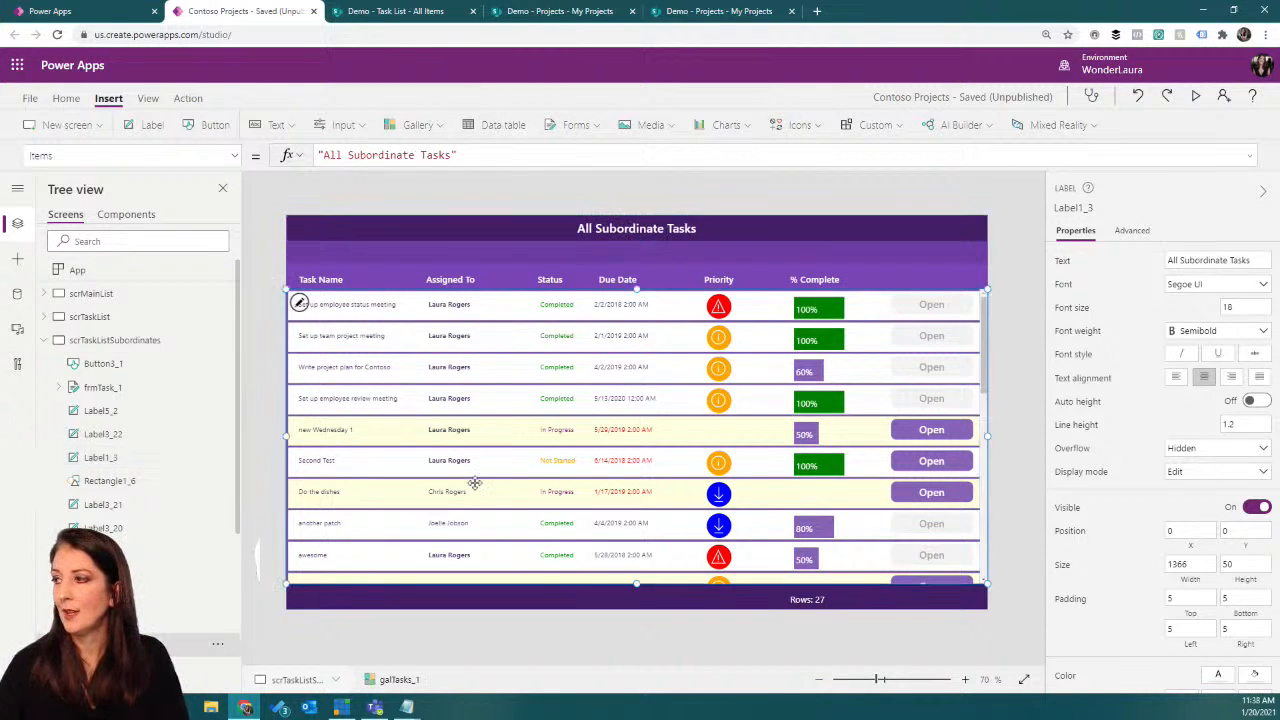
pyautogui.moveTo(409, 152); pyautogui.dragTo(309, 155)
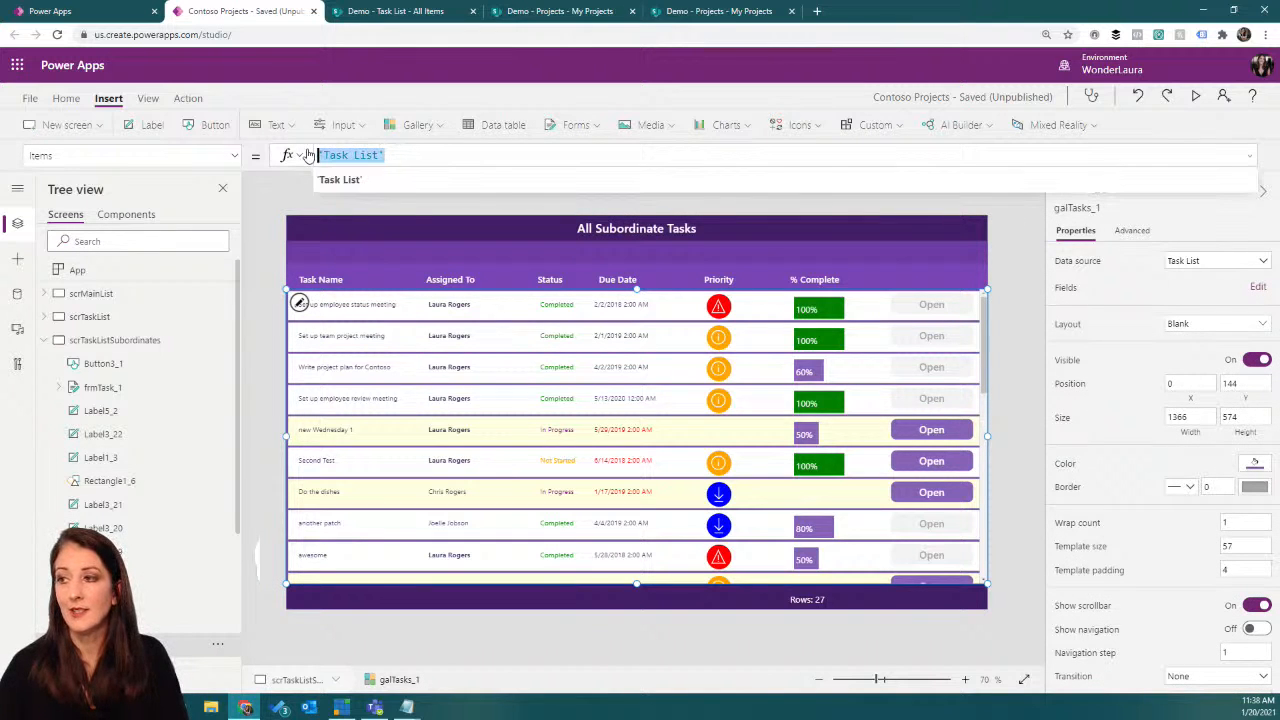
pyautogui.write('col')
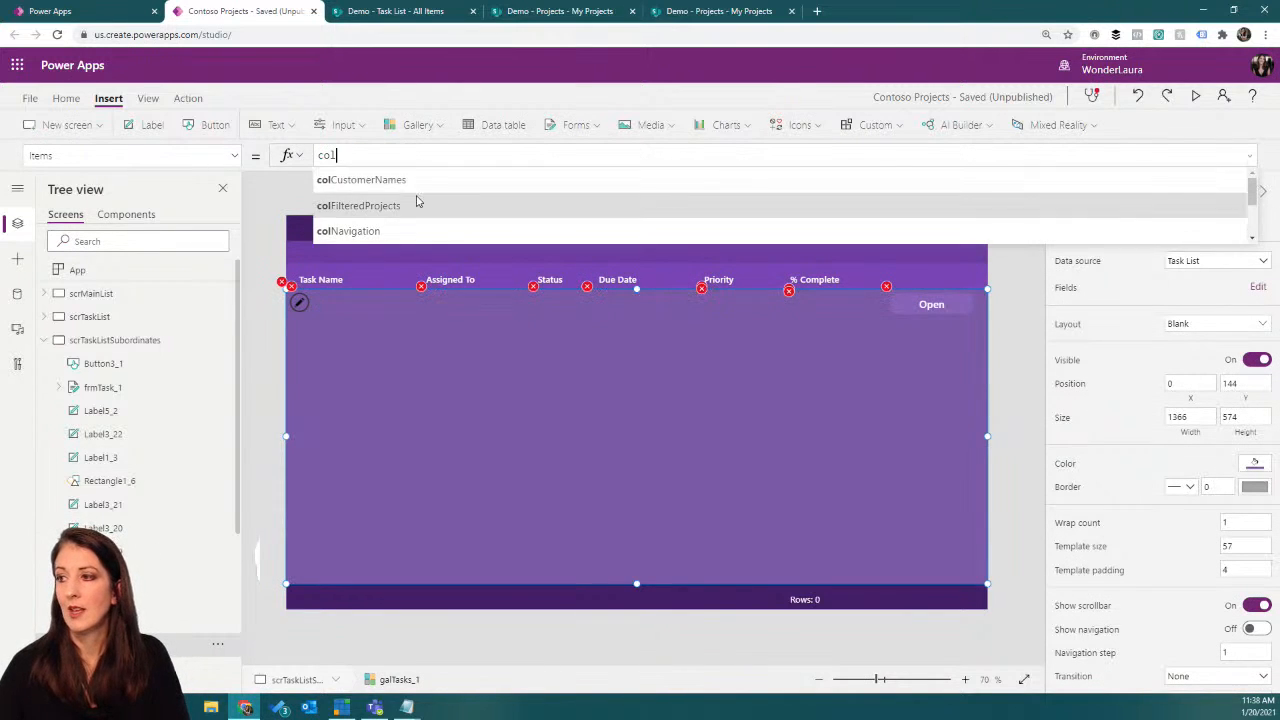
pyautogui.scroll(-3, 425, 205)
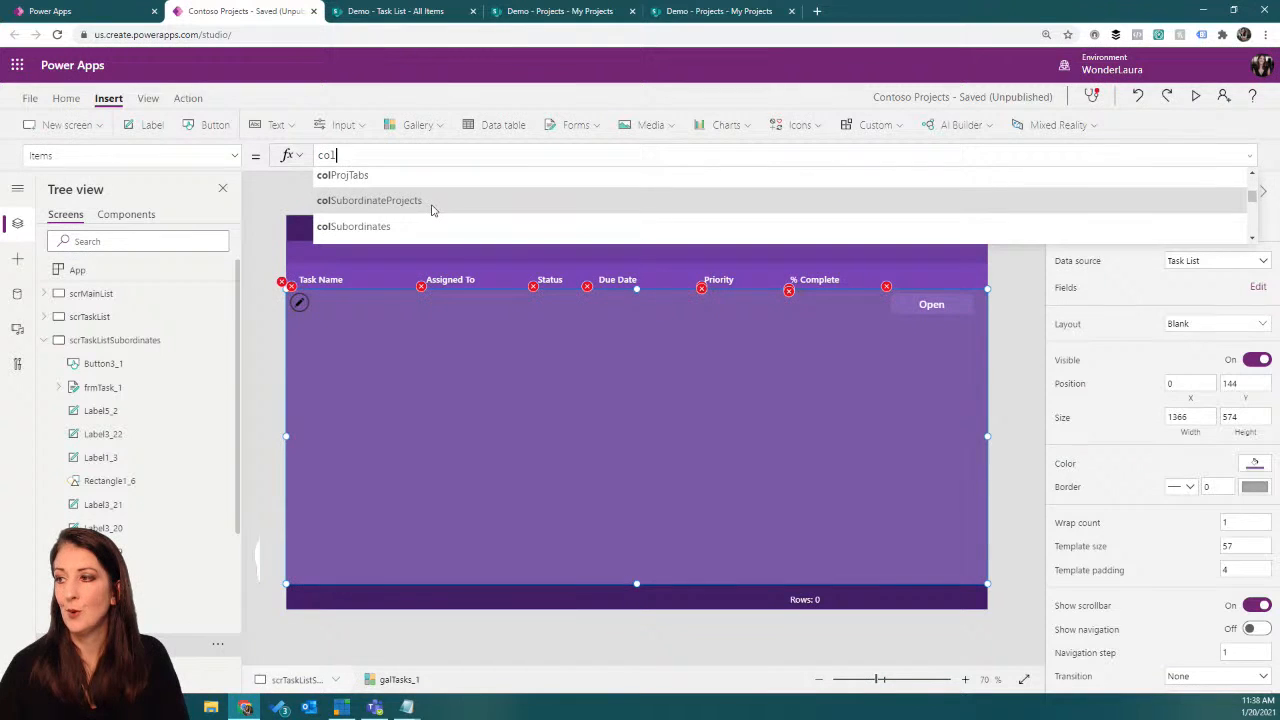
pyautogui.scroll(-1, 435, 207)
pyautogui.click(428, 200)
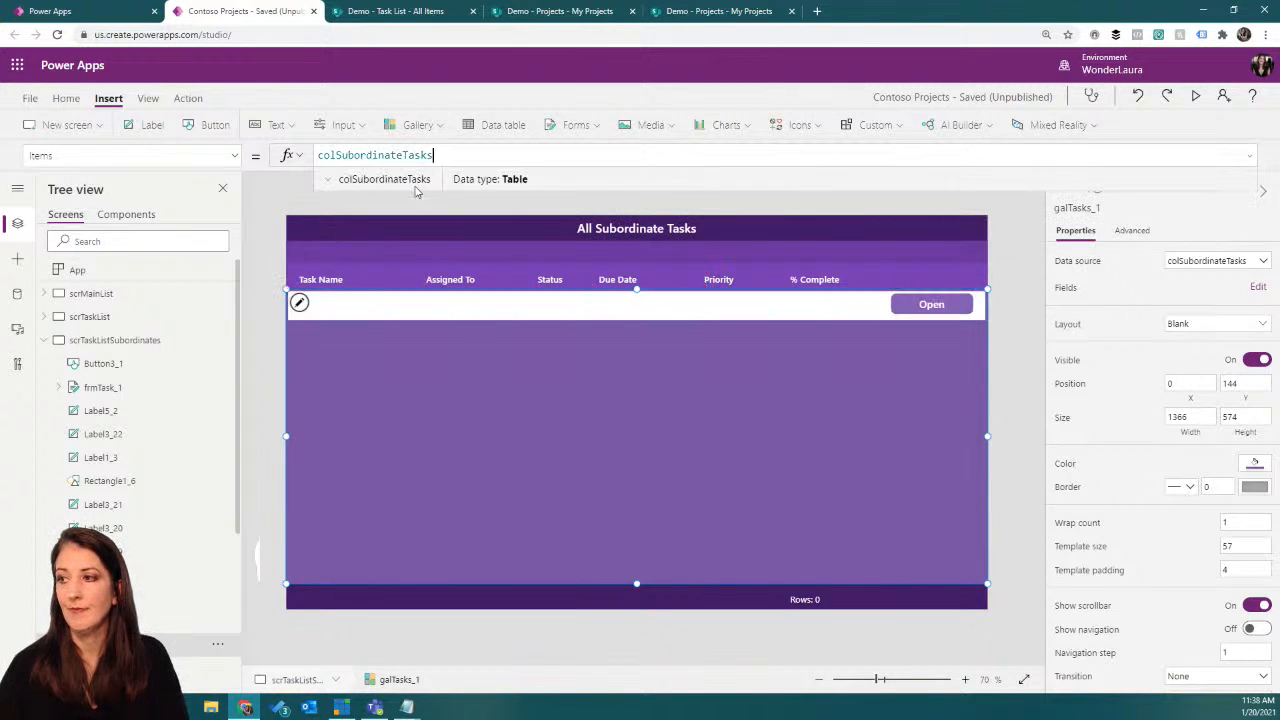
# Step: Run the App's OnStart to fill the collections, and select the subordinate task gallery
pyautogui.click(223, 270)
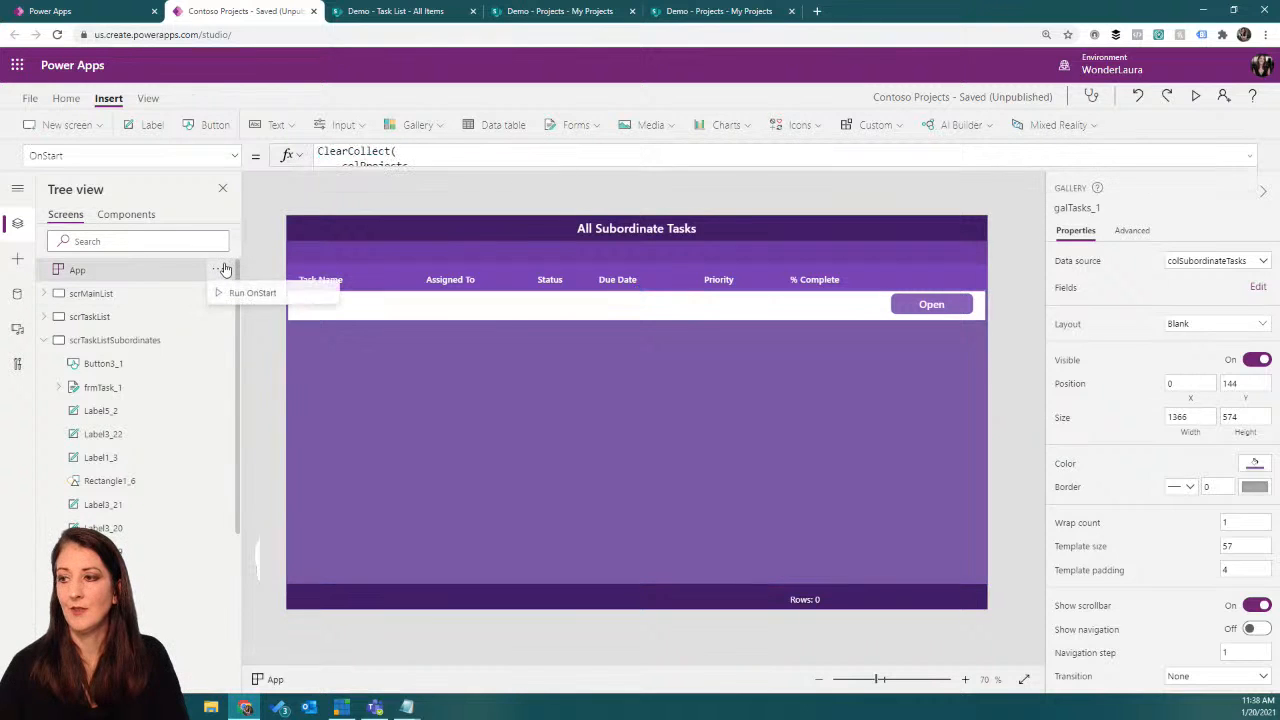
pyautogui.click(247, 293)
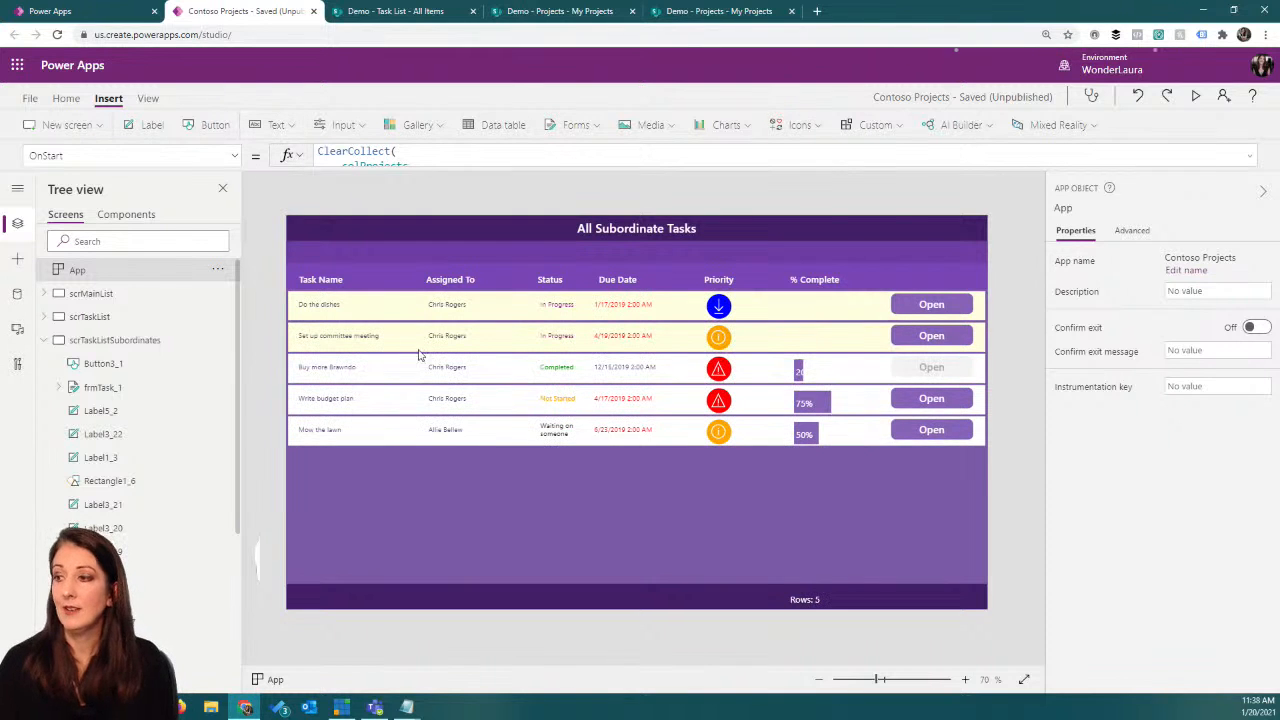
pyautogui.click(540, 518)
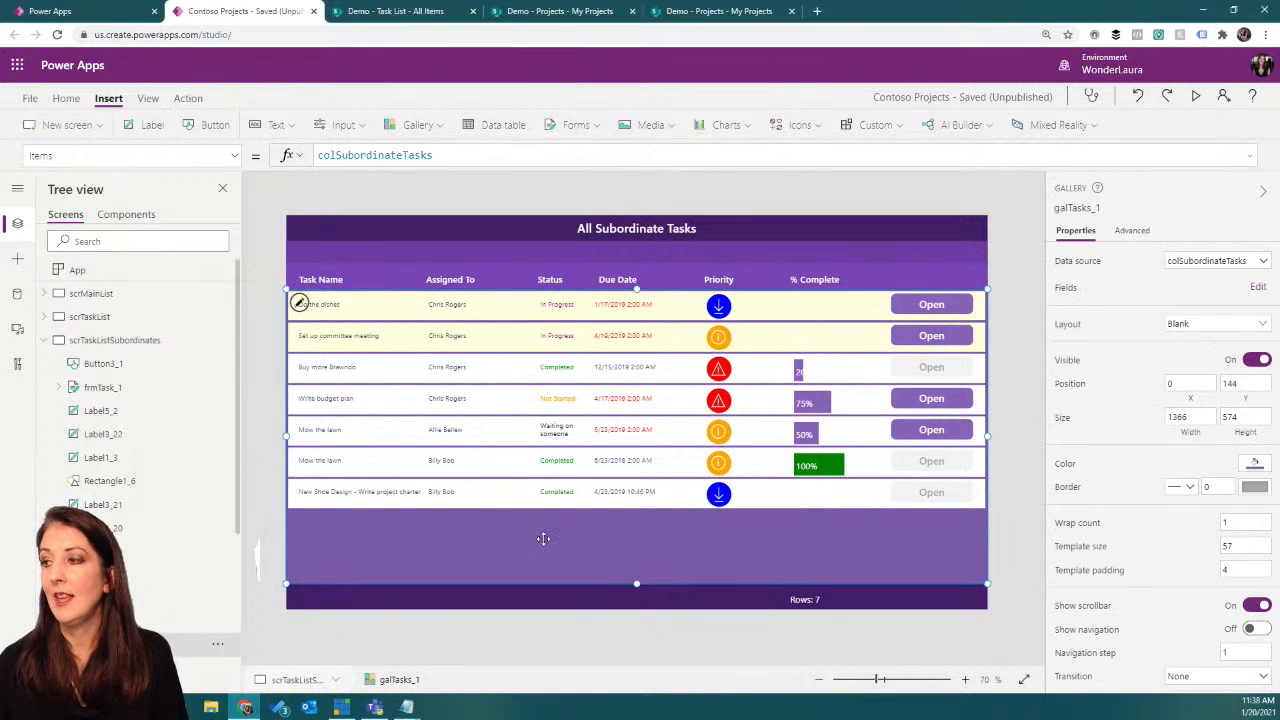
# Step: Filter the subordinate task gallery's Items to the colSubordinateTasks records whose Status.Value is not "Completed"
pyautogui.click(320, 155)
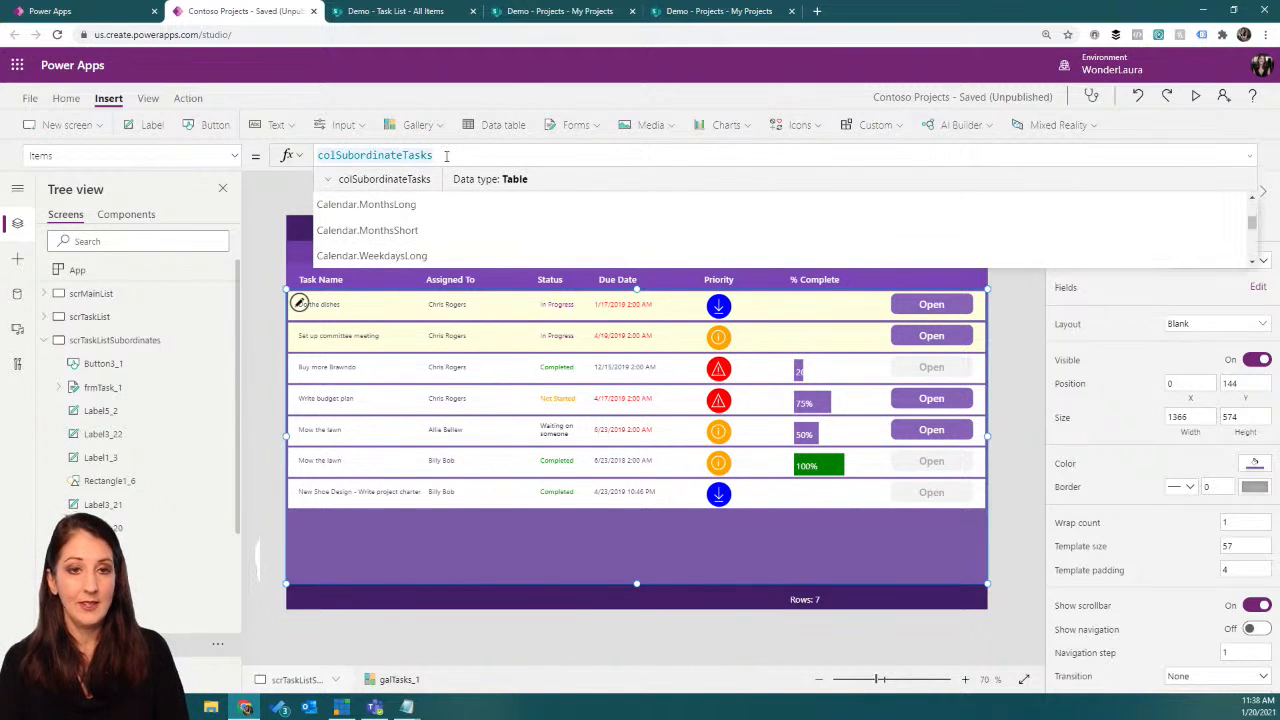
pyautogui.write('Filter(')
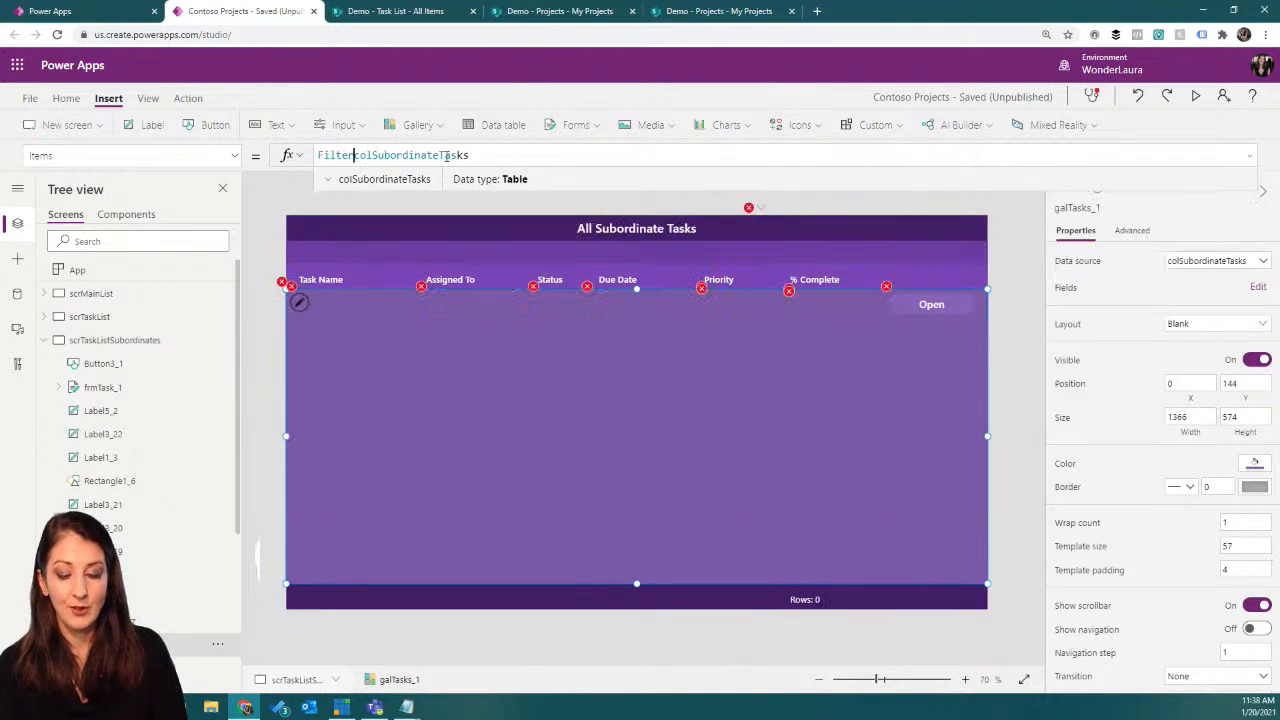
pyautogui.click(558, 150)
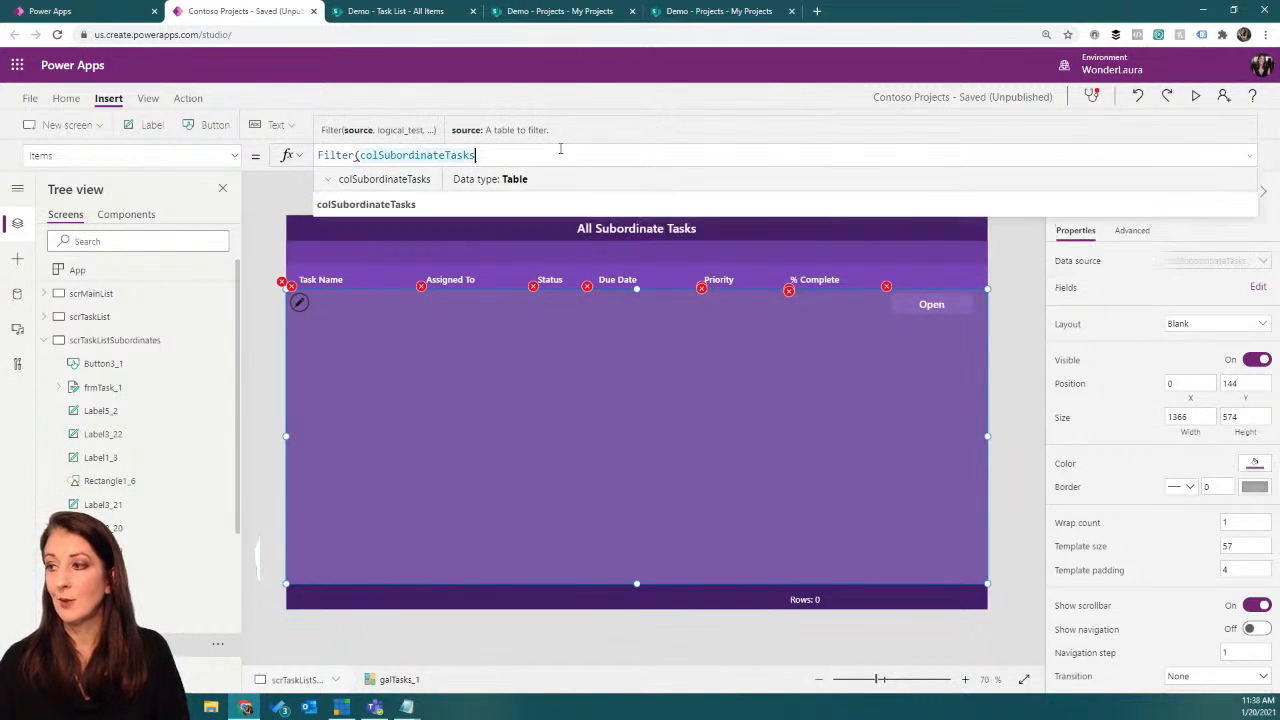
pyautogui.write(',')
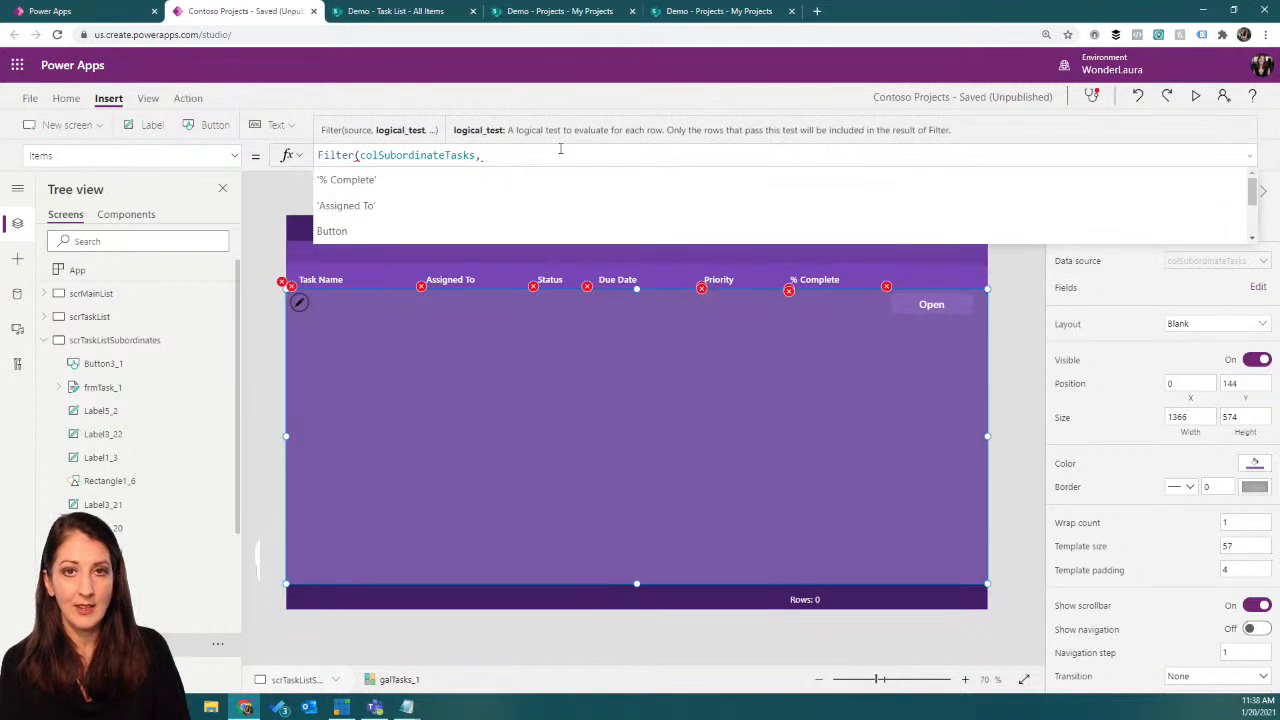
pyautogui.write('status')
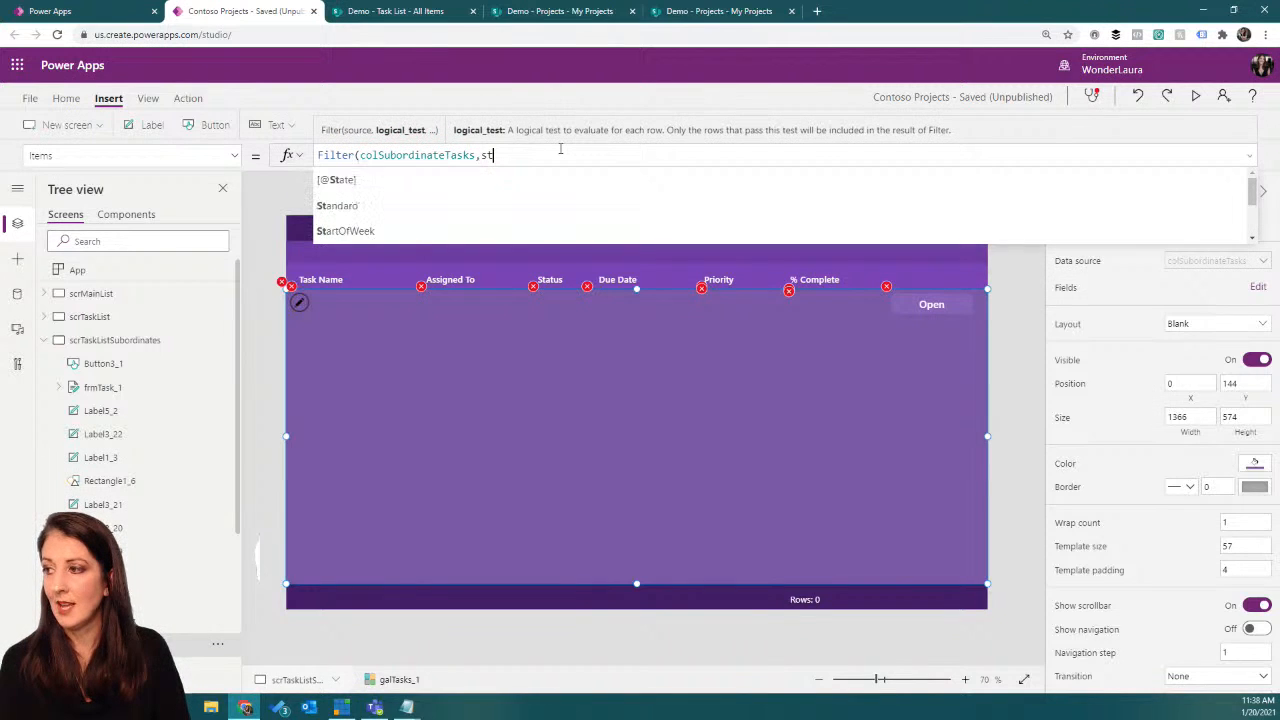
pyautogui.click(623, 184)
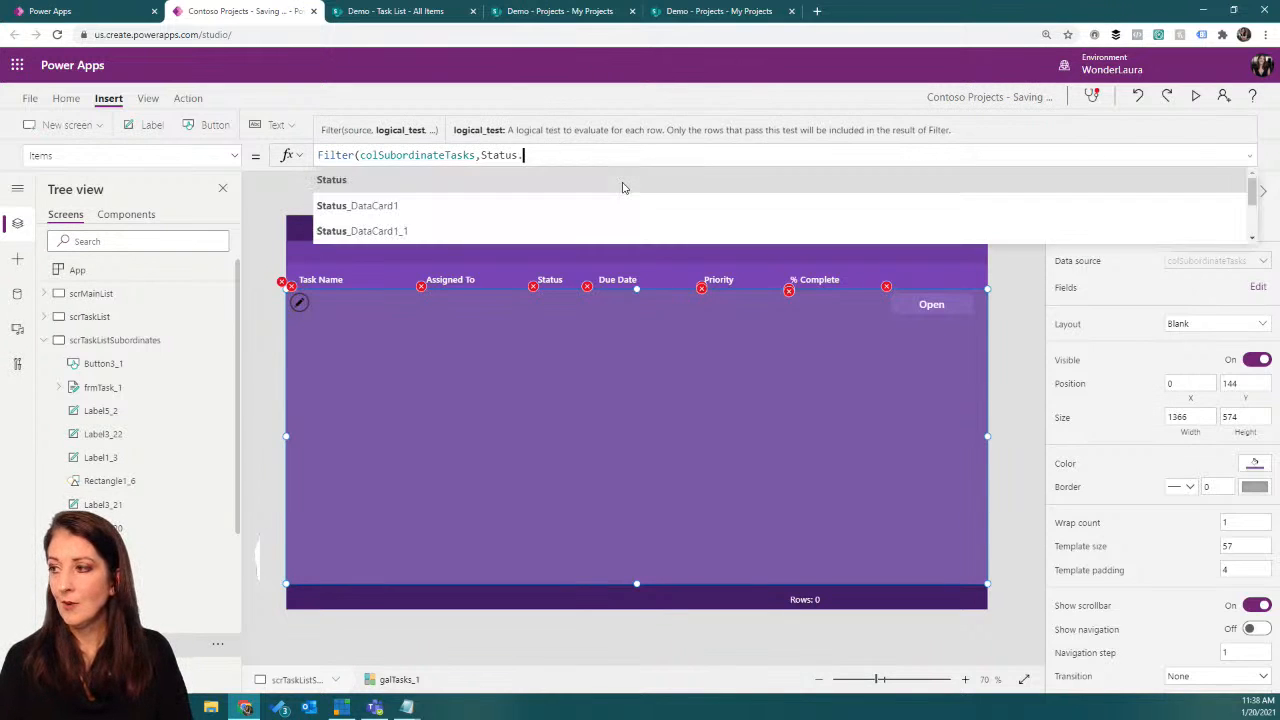
pyautogui.write('.')
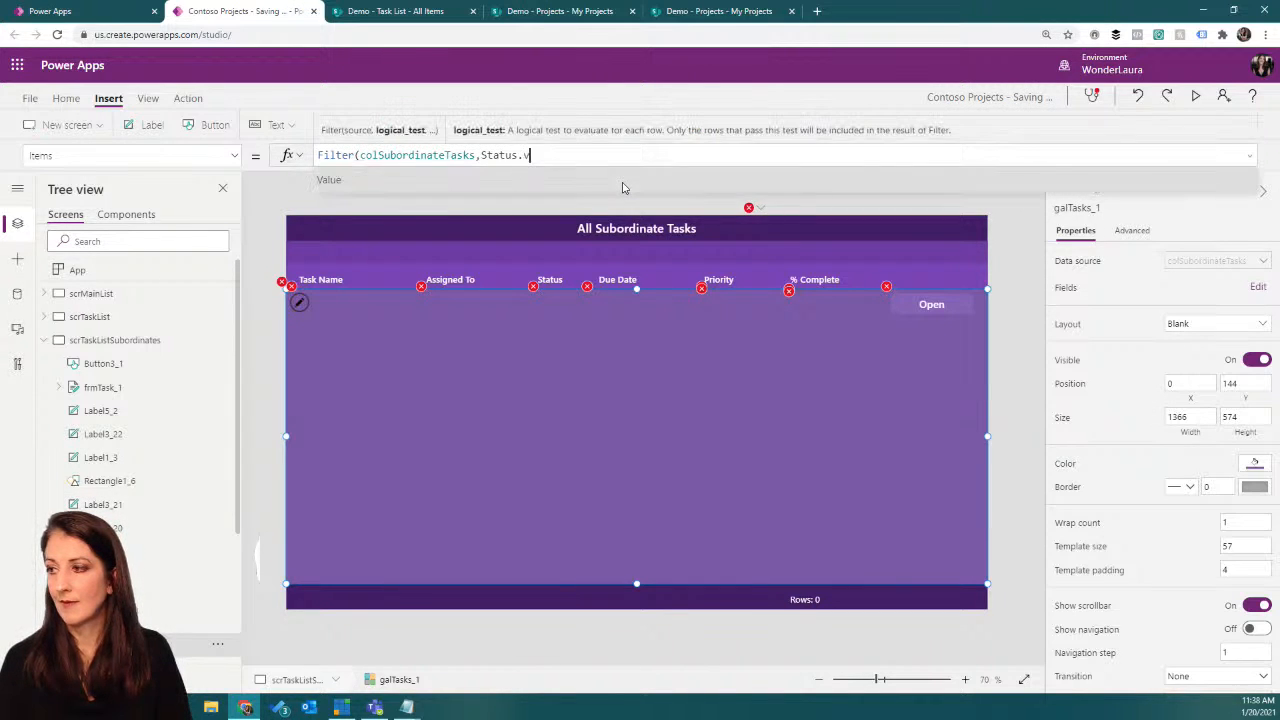
pyautogui.write('Value')
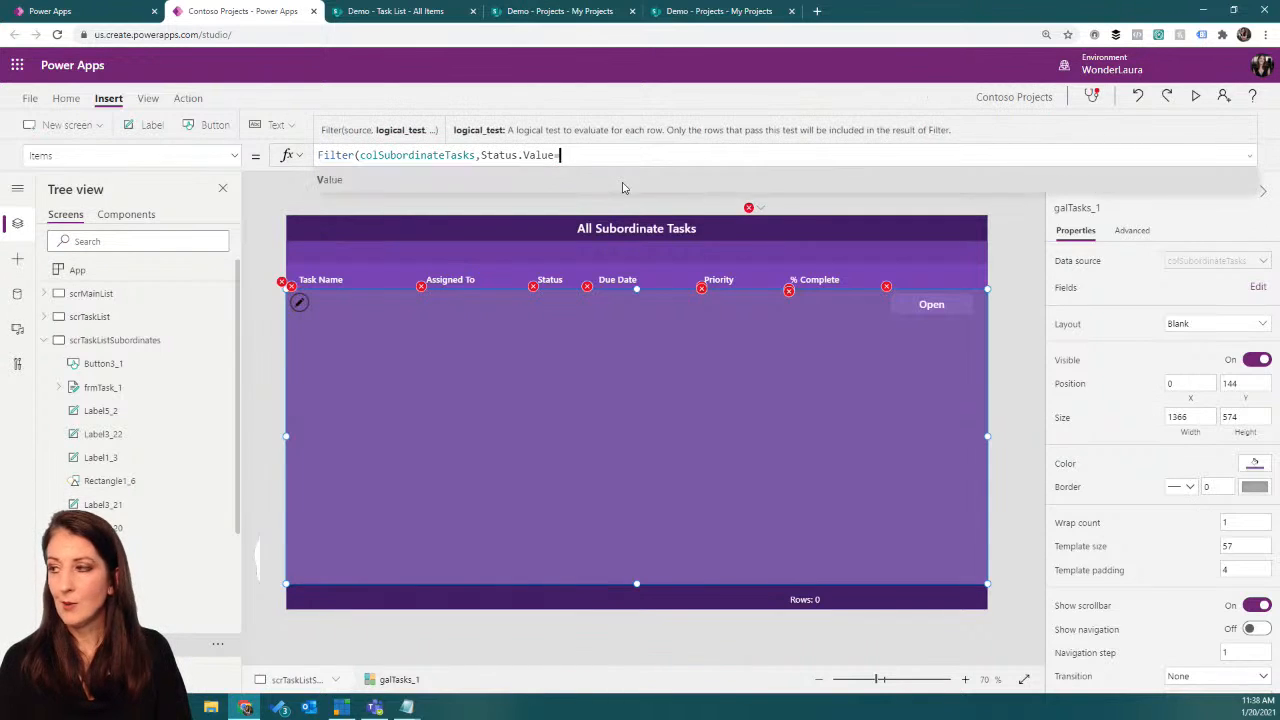
pyautogui.write('<')
pyautogui.press('BackSpace')
pyautogui.write('<>"Comp')
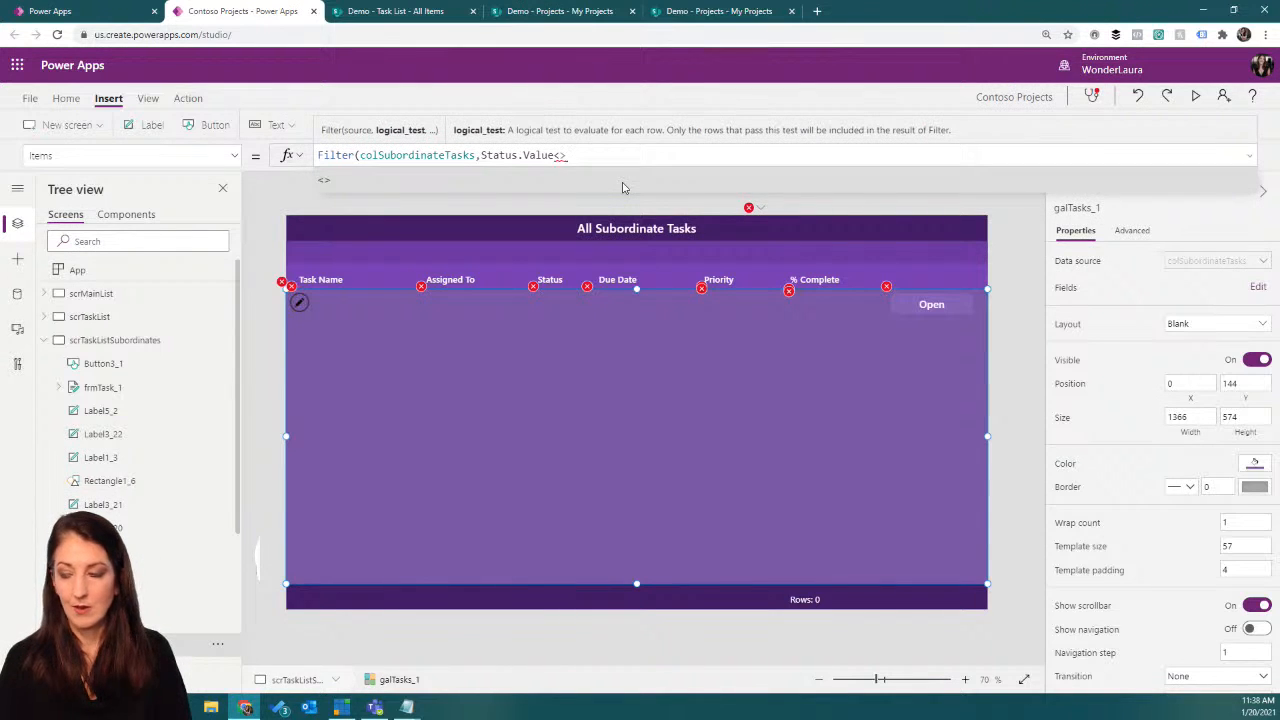
pyautogui.write('le')
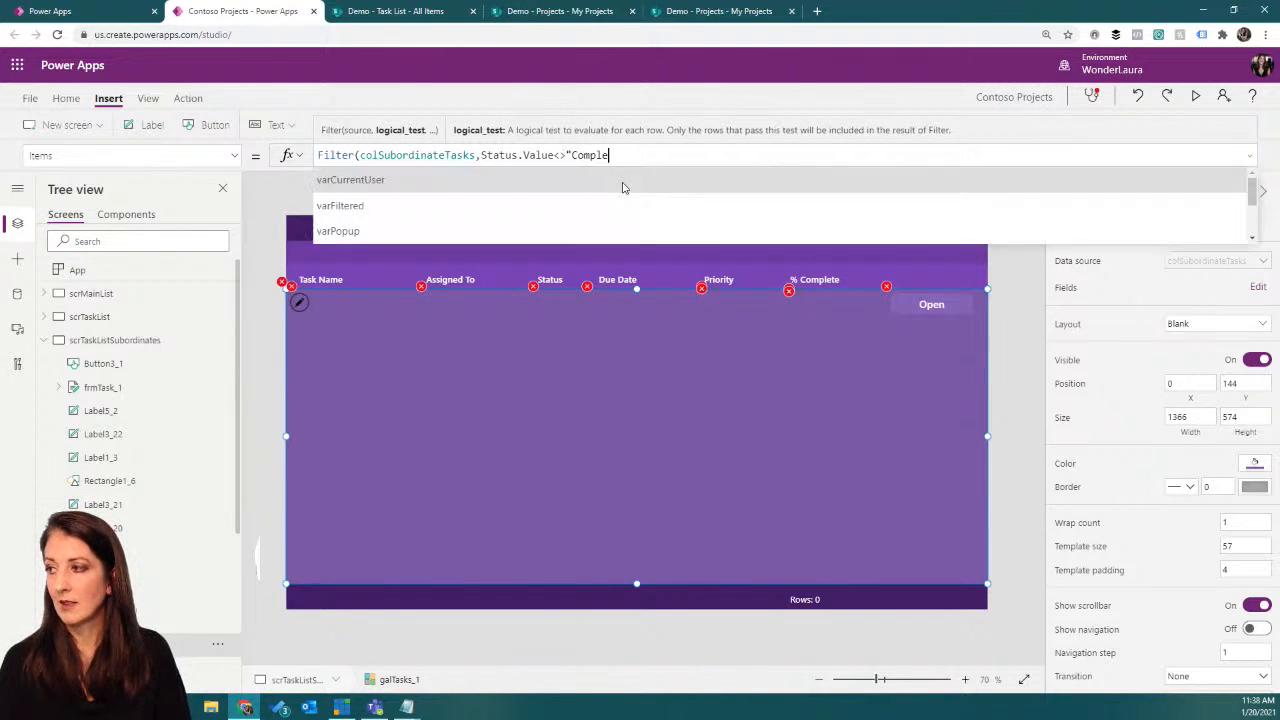
pyautogui.write('ted")')
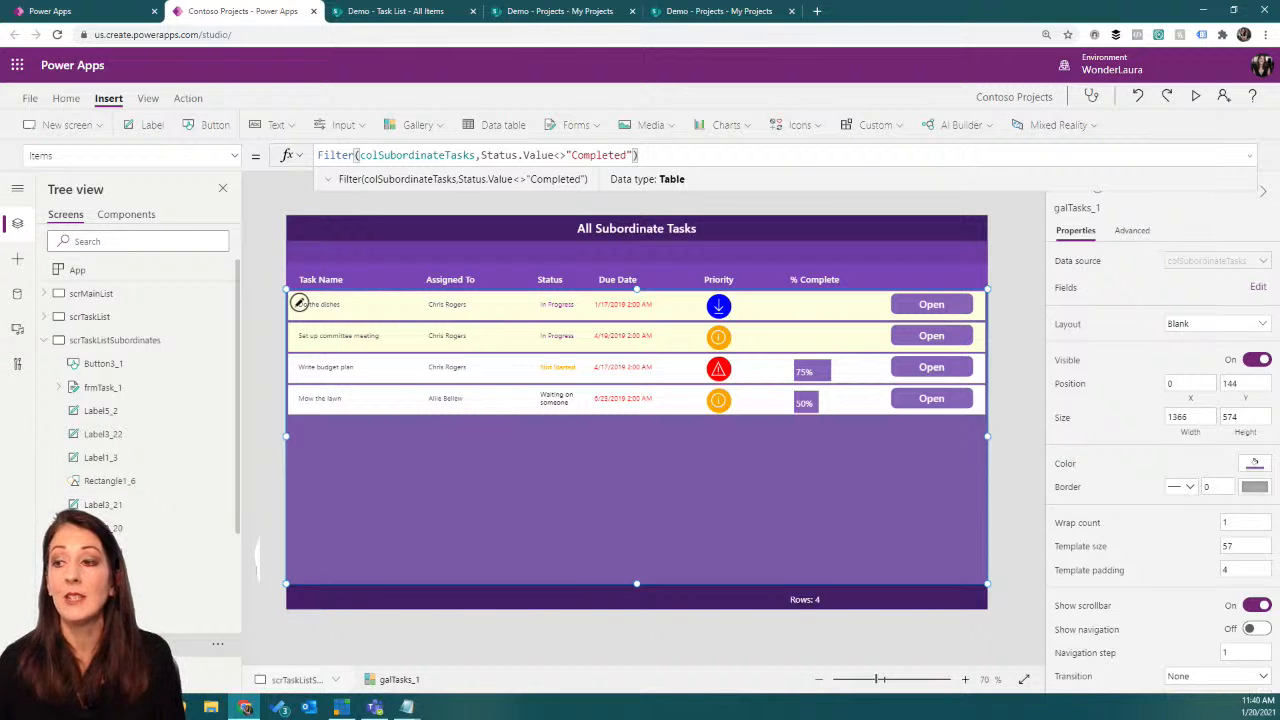
# Step: Begin the OnVisible formula of scrTaskListSubordinates with If(IsEmpty(colSubordinateTasks), as its condition
pyautogui.click(143, 342)
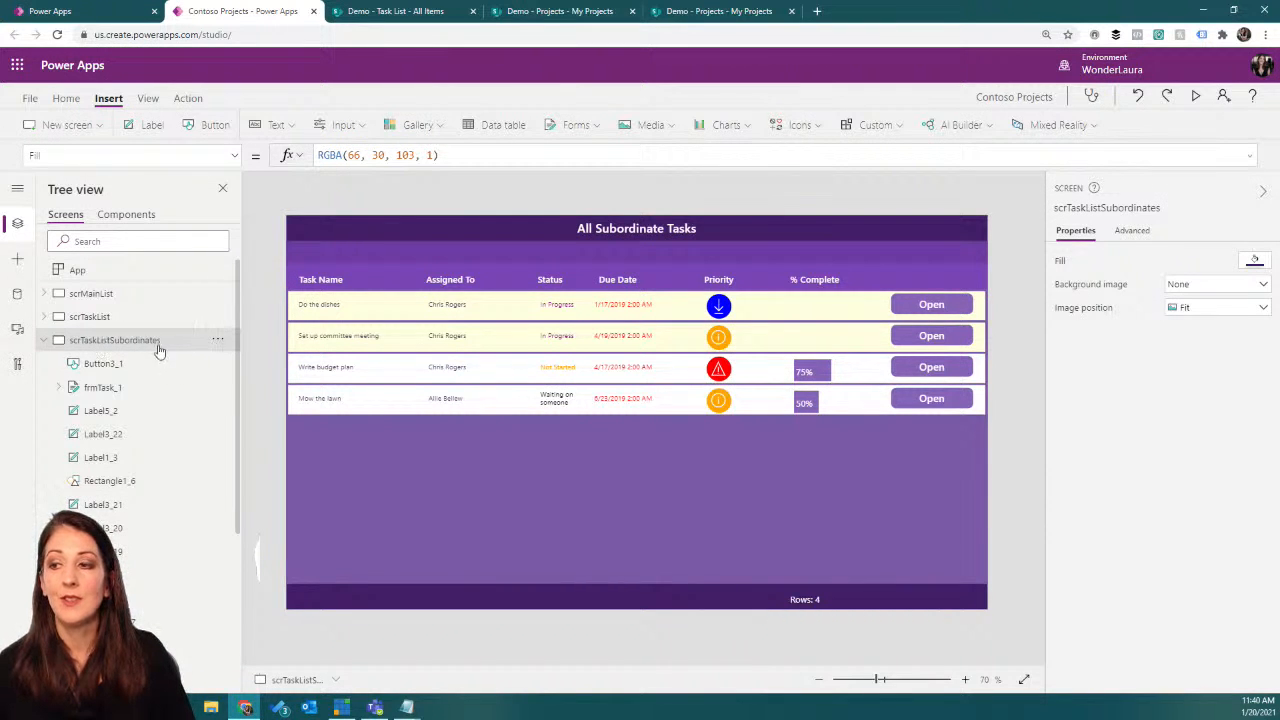
pyautogui.click(234, 156)
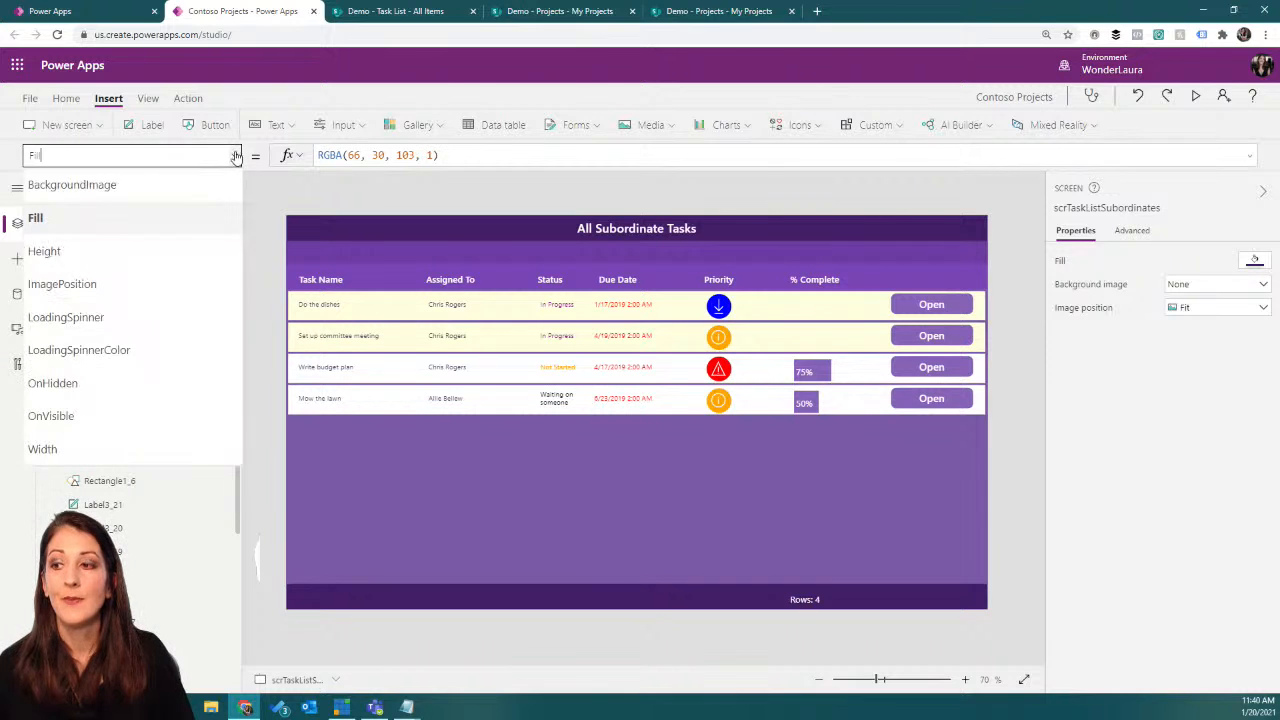
pyautogui.click(90, 416)
pyautogui.click(353, 157)
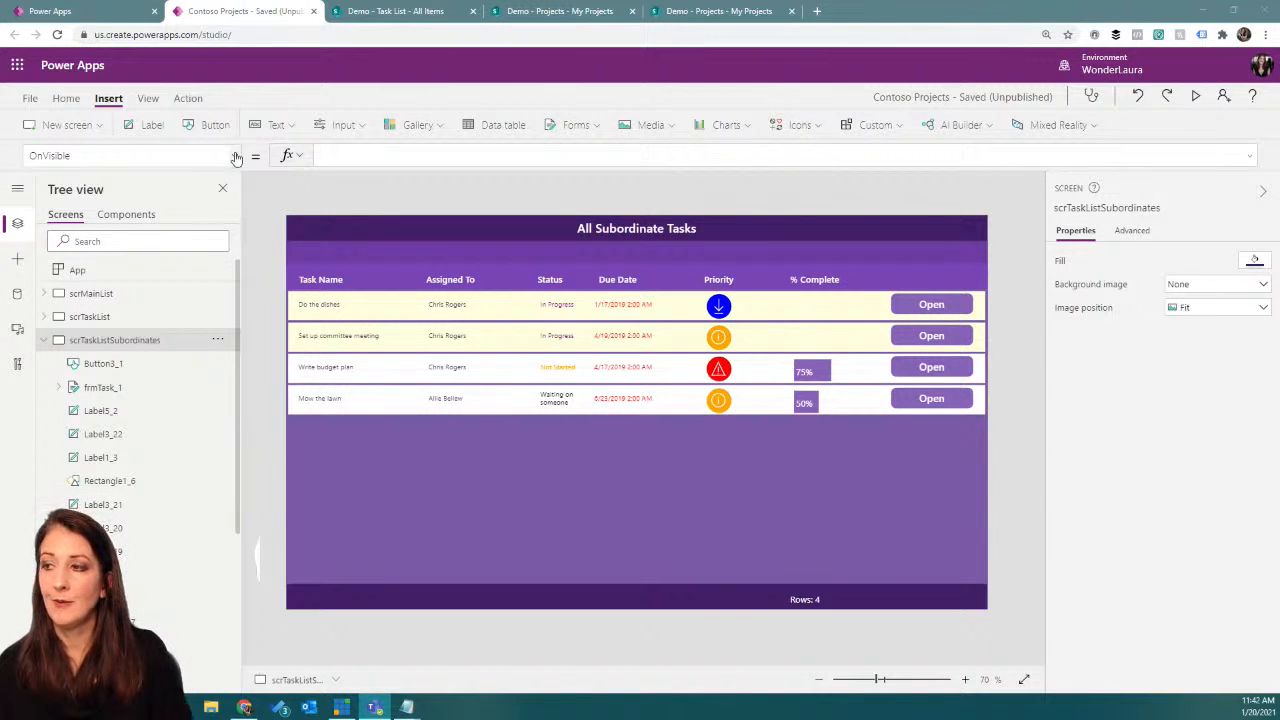
pyautogui.click(373, 154)
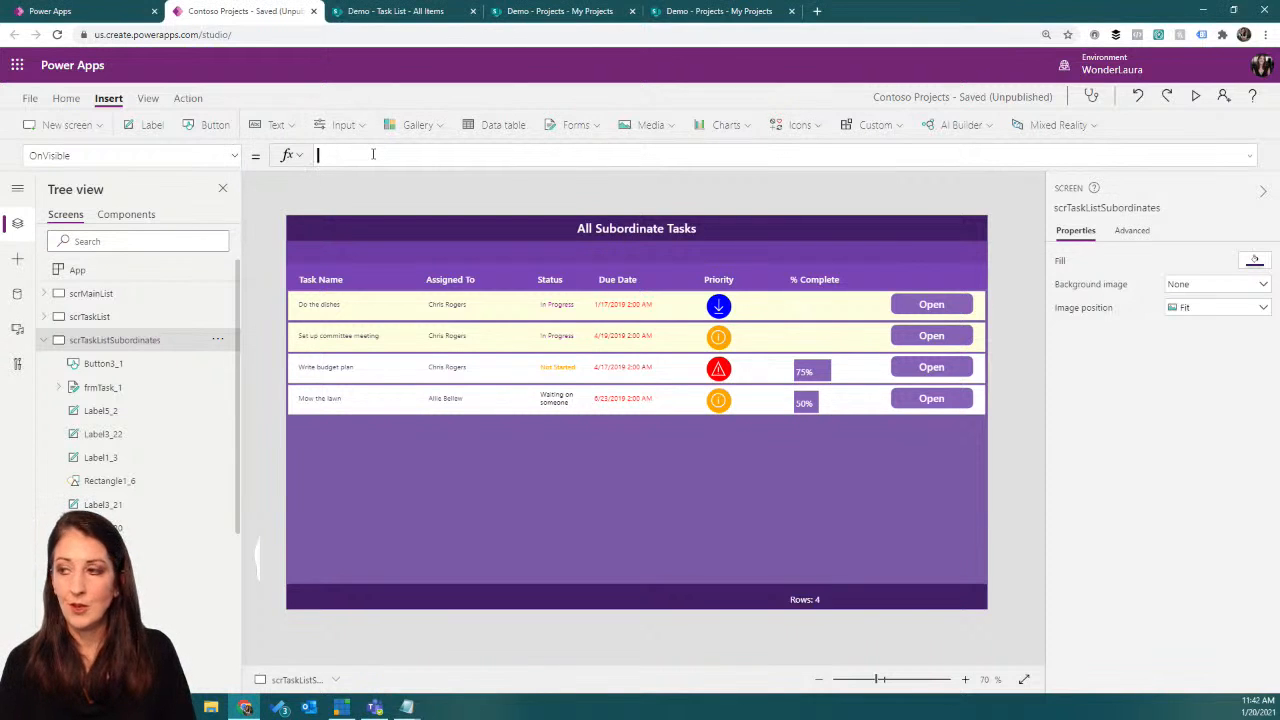
pyautogui.write('i')
pyautogui.write('(IsEmpty(')
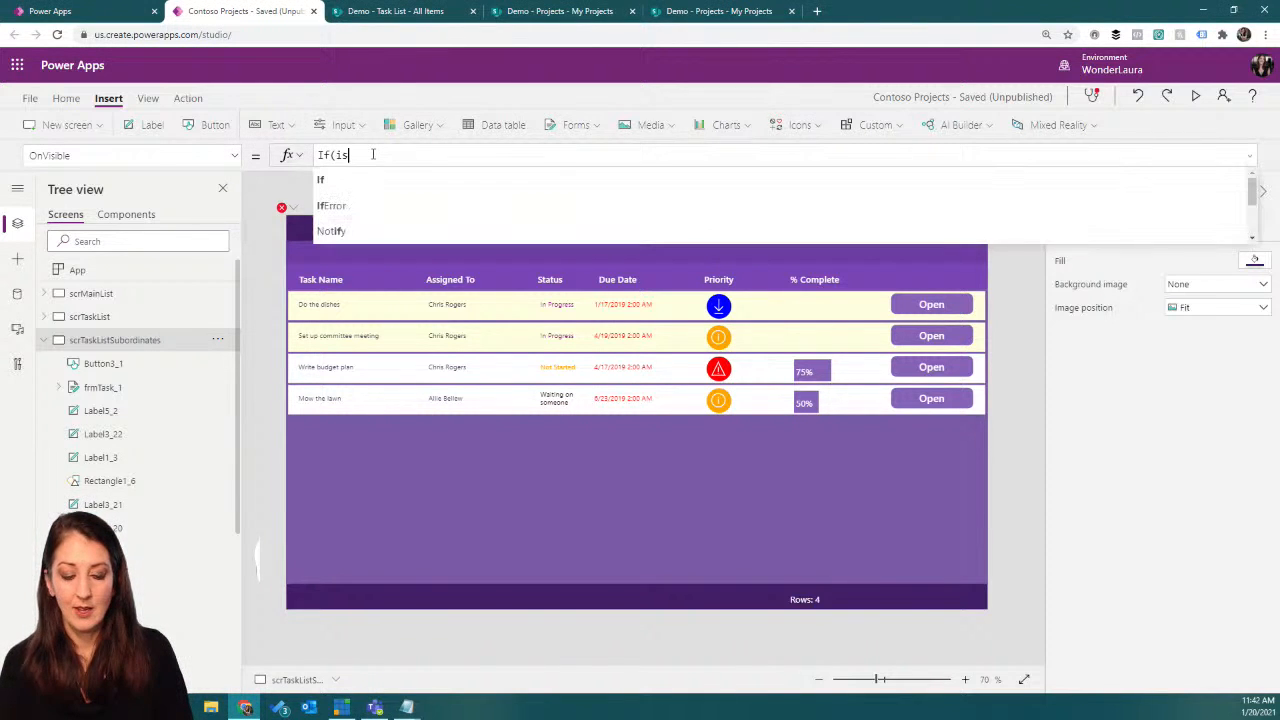
pyautogui.write('colsub')
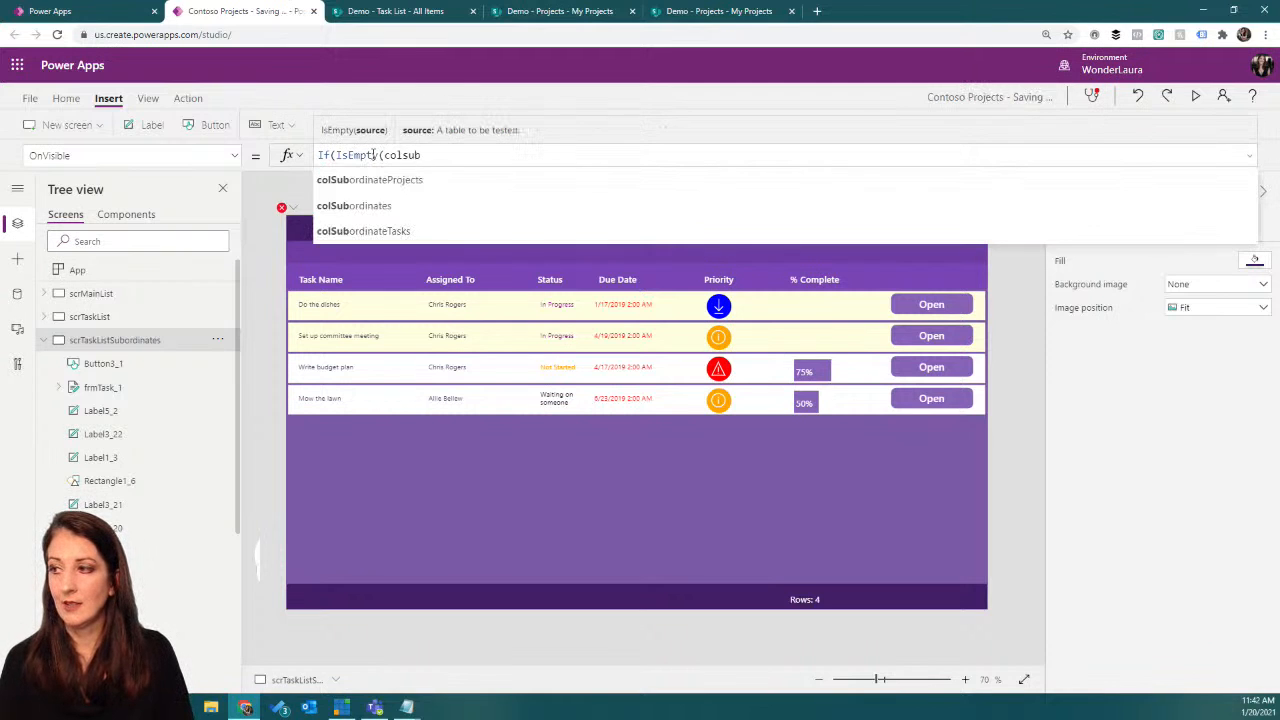
pyautogui.click(400, 231)
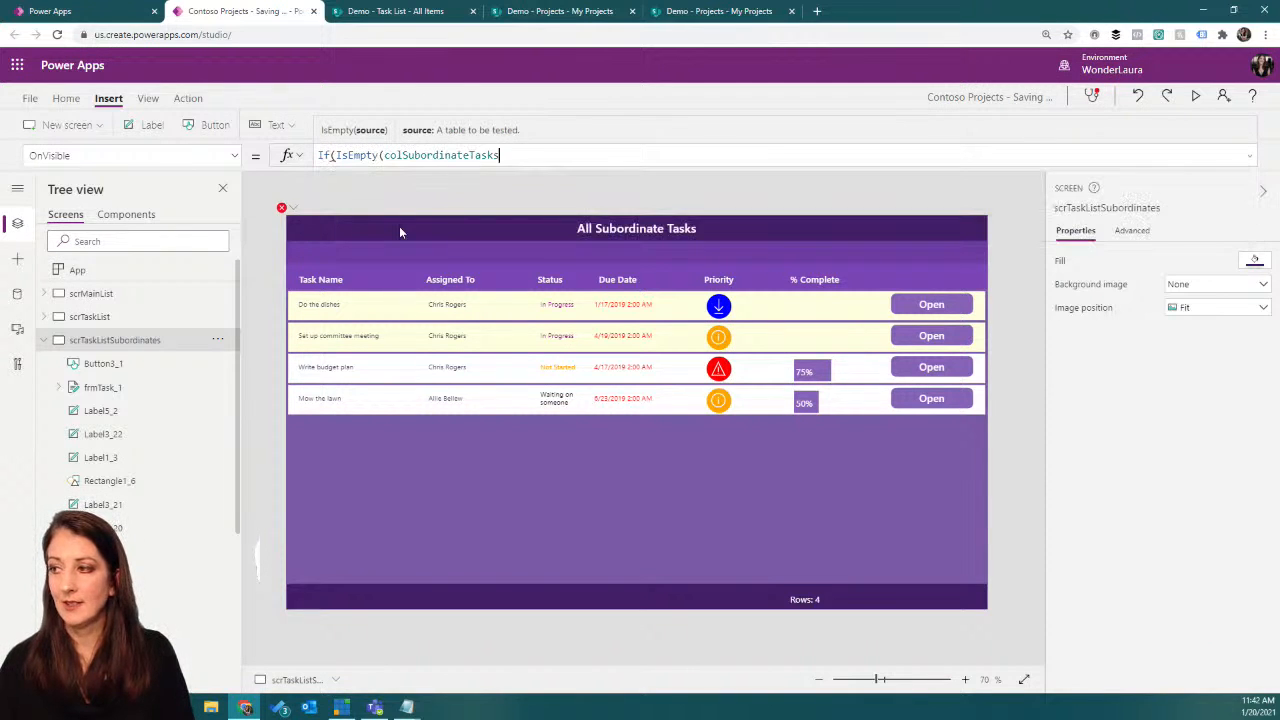
pyautogui.write(')')
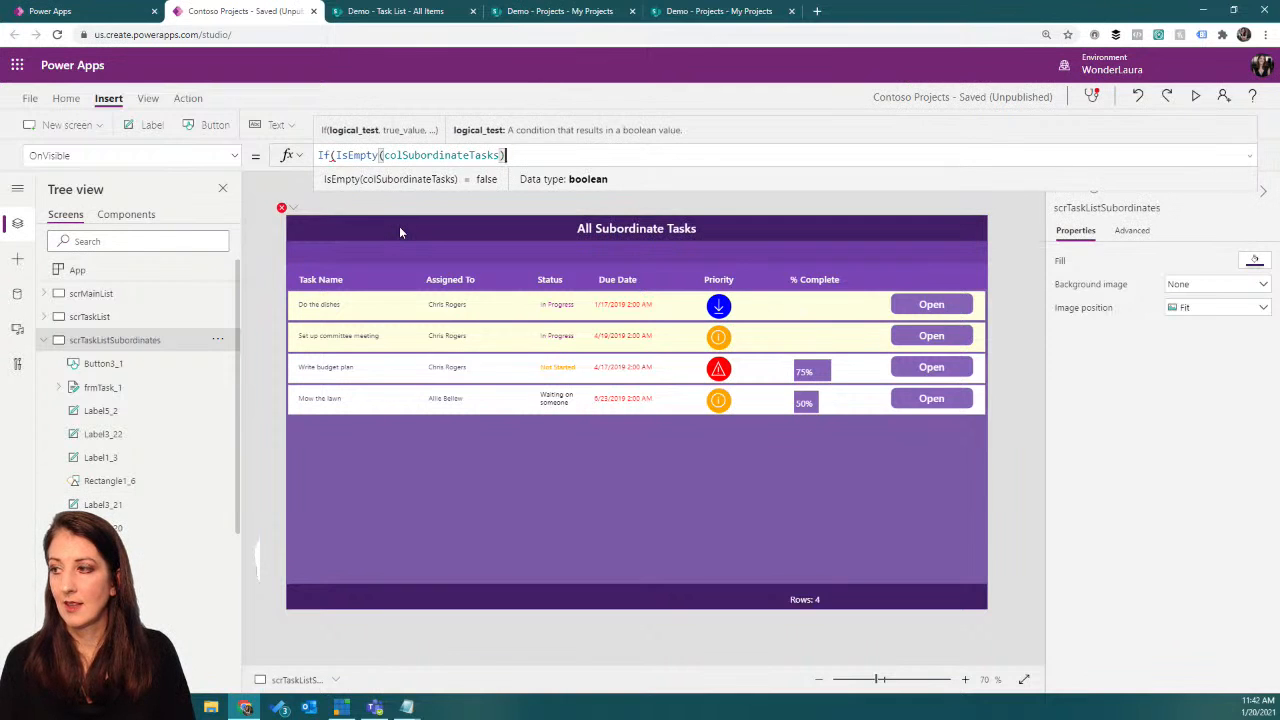
pyautogui.write(',')
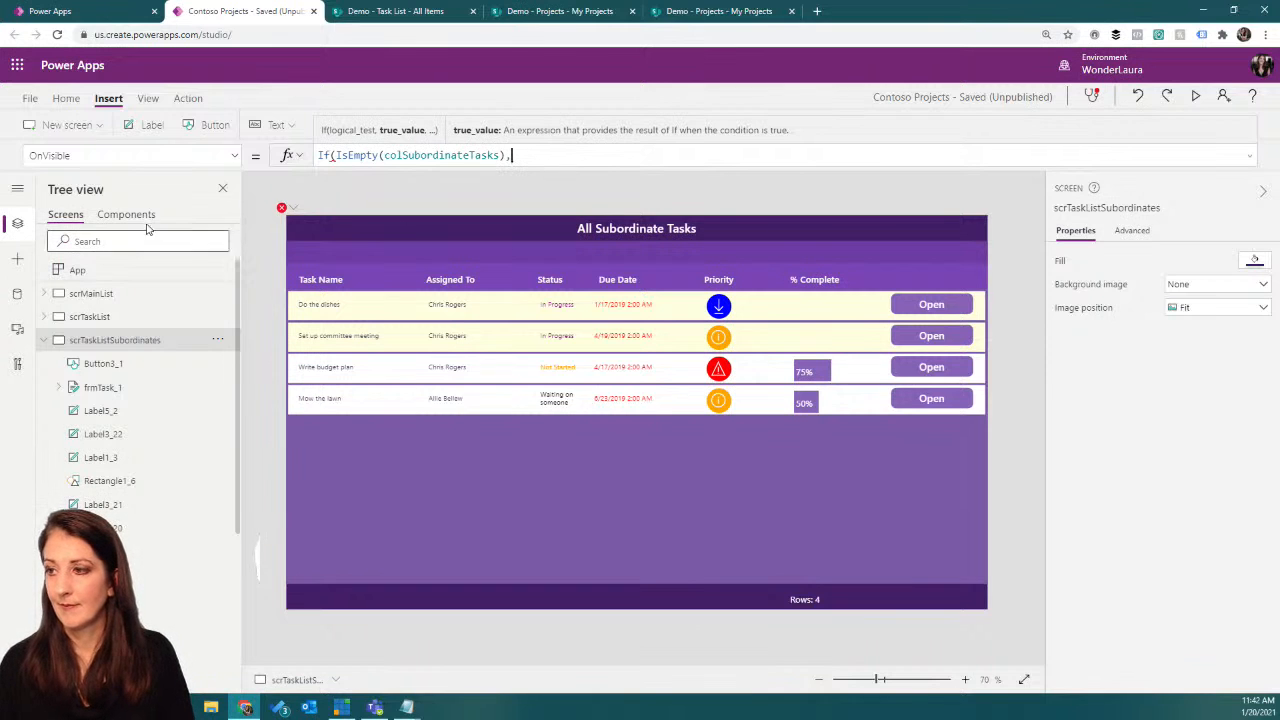
# Step: Copy the ForAll block that collects colSubordinateTasks from the App's OnStart formula
pyautogui.click(200, 270)
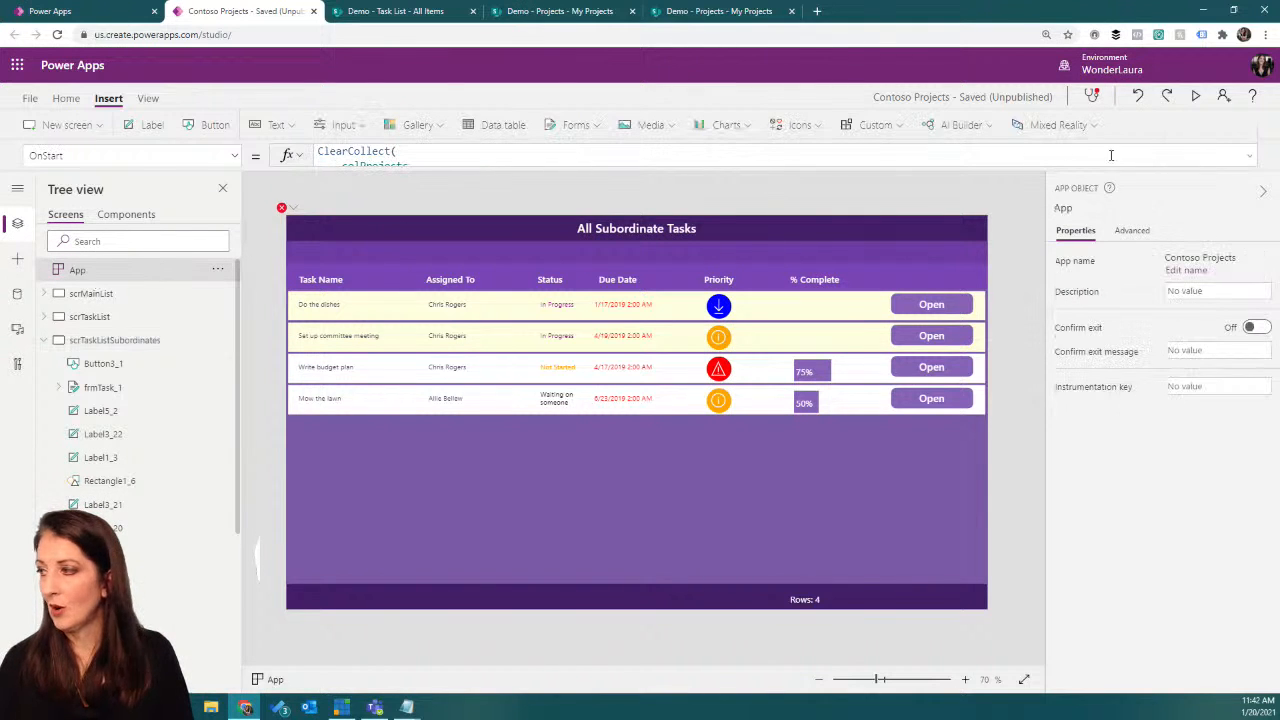
pyautogui.click(1250, 155)
pyautogui.scroll(-10, 714, 330)
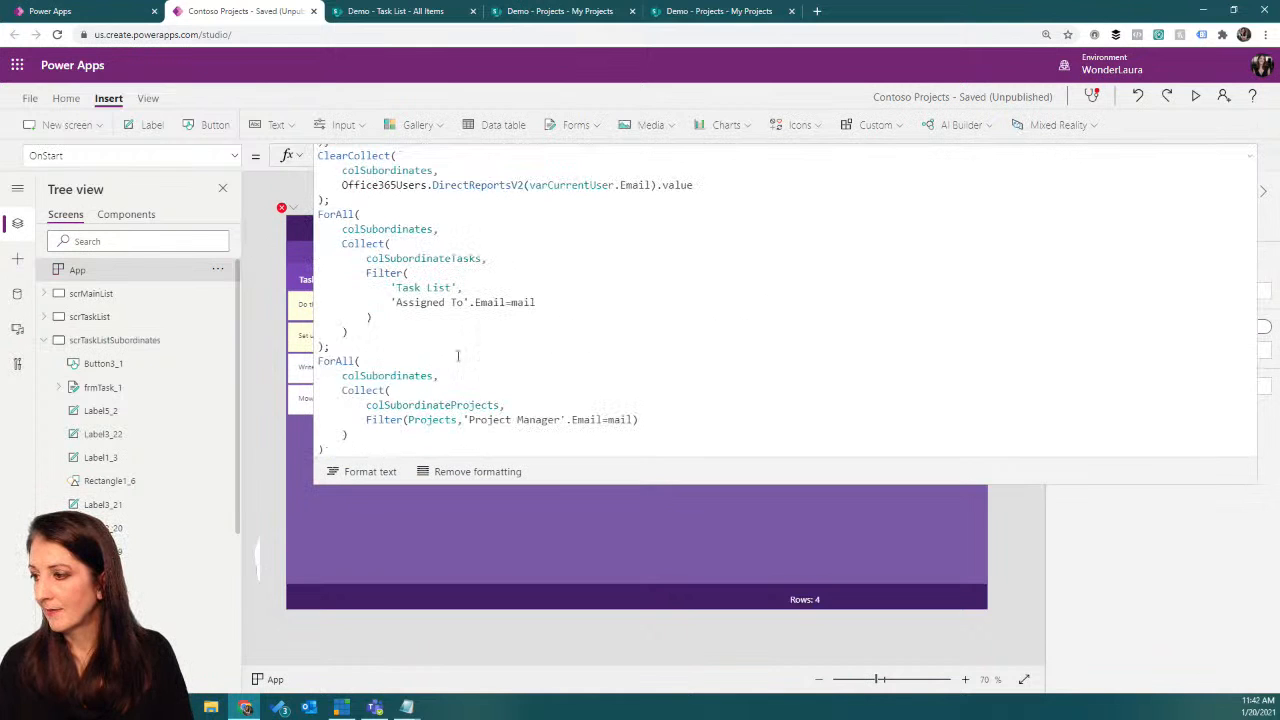
pyautogui.moveTo(320, 214); pyautogui.dragTo(324, 347)
pyautogui.hotkey('ctrl', 'c')
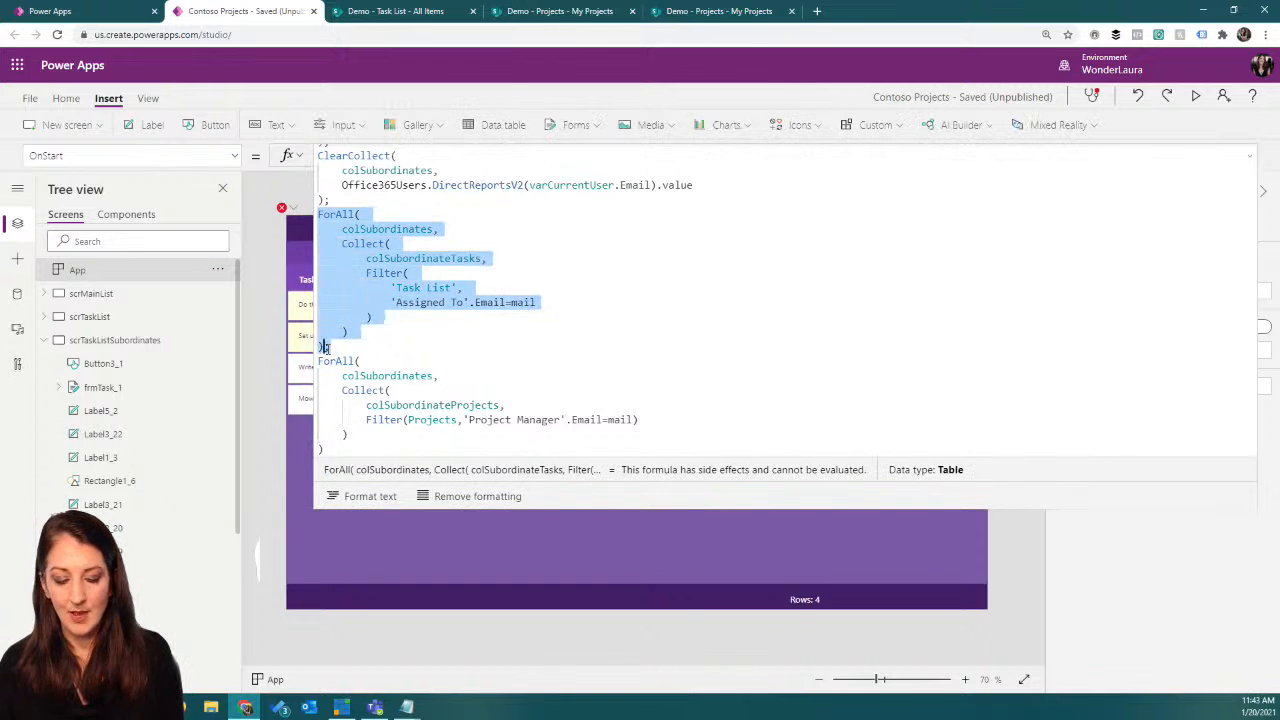
pyautogui.click(1252, 157)
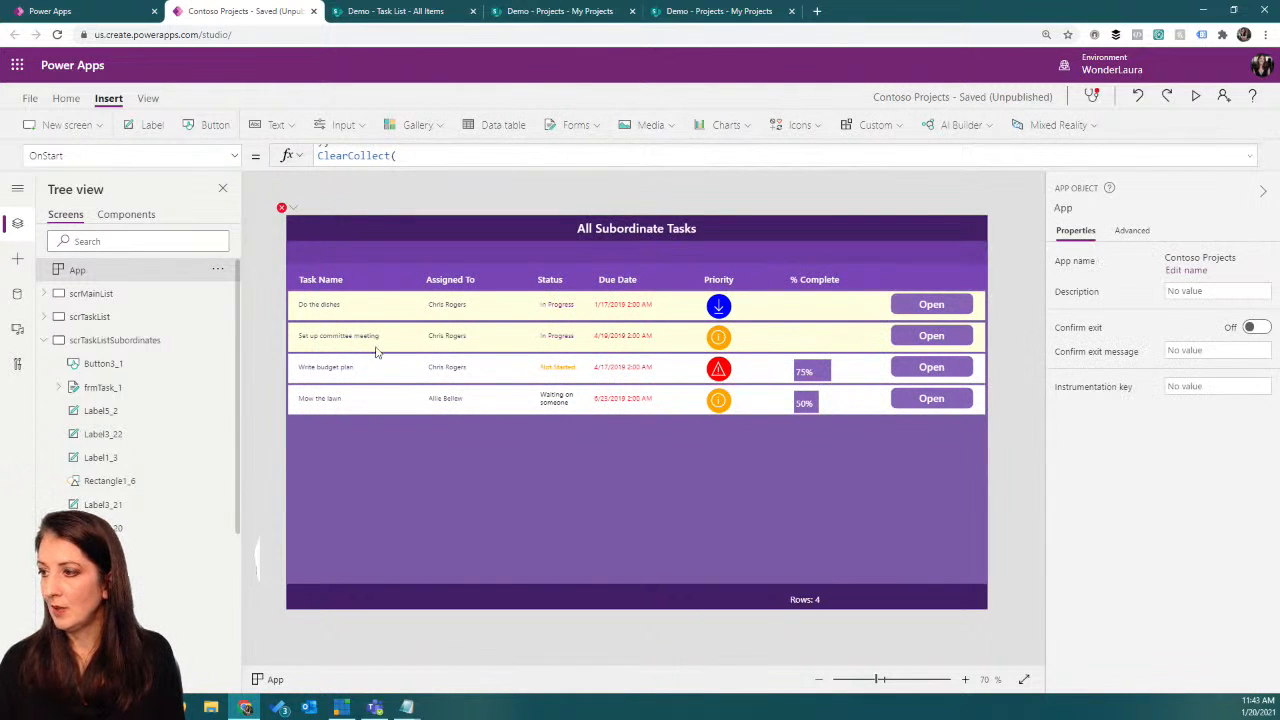
# Step: Complete the OnVisible If formula of scrTaskListSubordinates with the copied ForAll block, format its text, and save the app
pyautogui.click(398, 499)
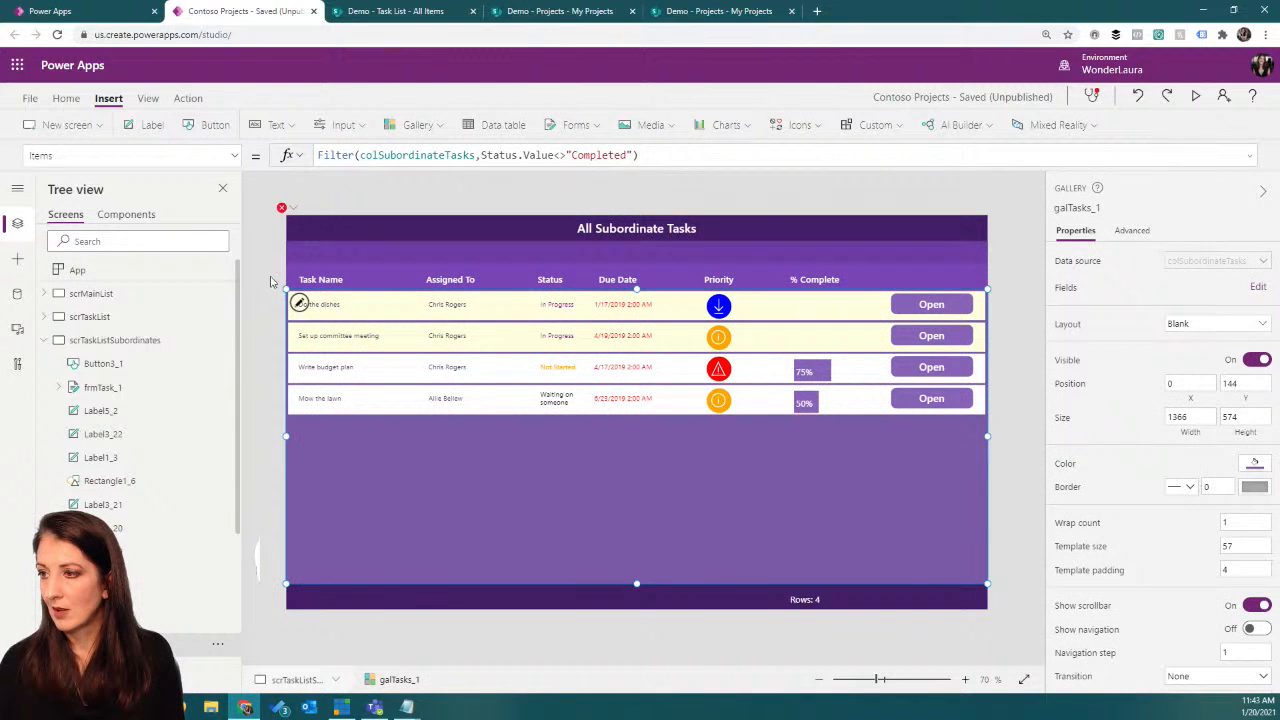
pyautogui.click(281, 208)
pyautogui.click(297, 228)
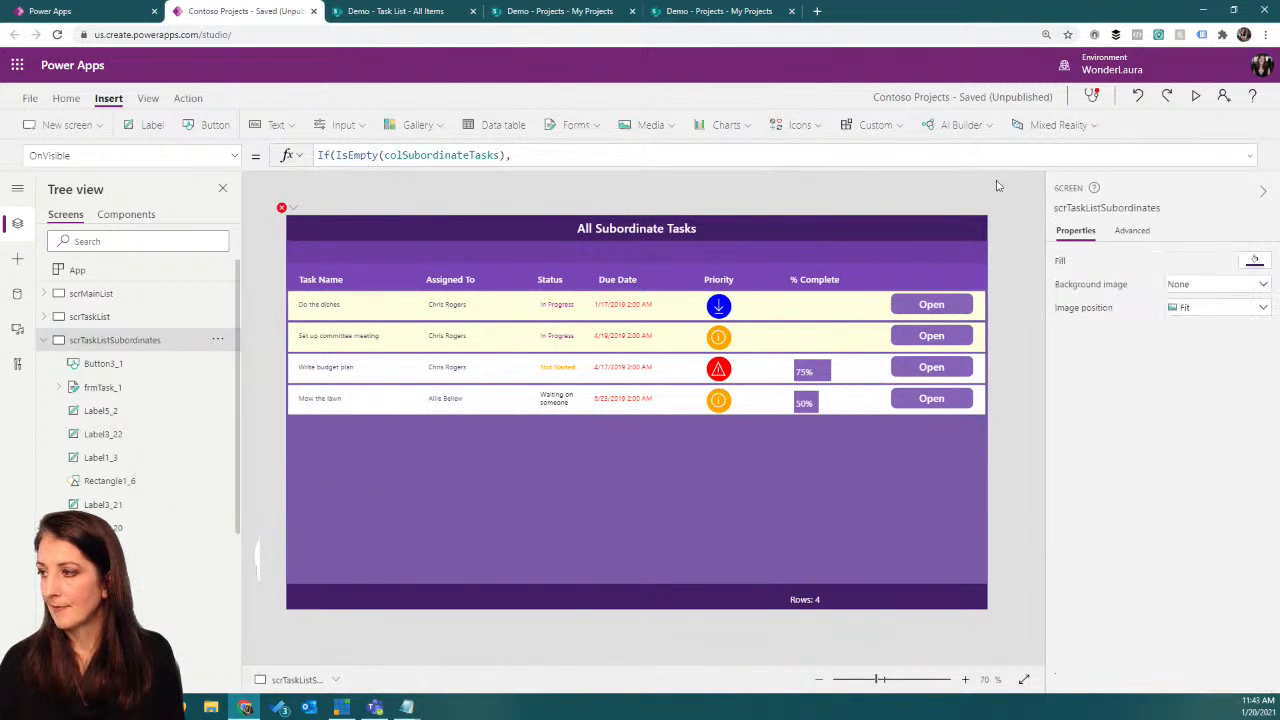
pyautogui.click(1252, 157)
pyautogui.click(559, 158)
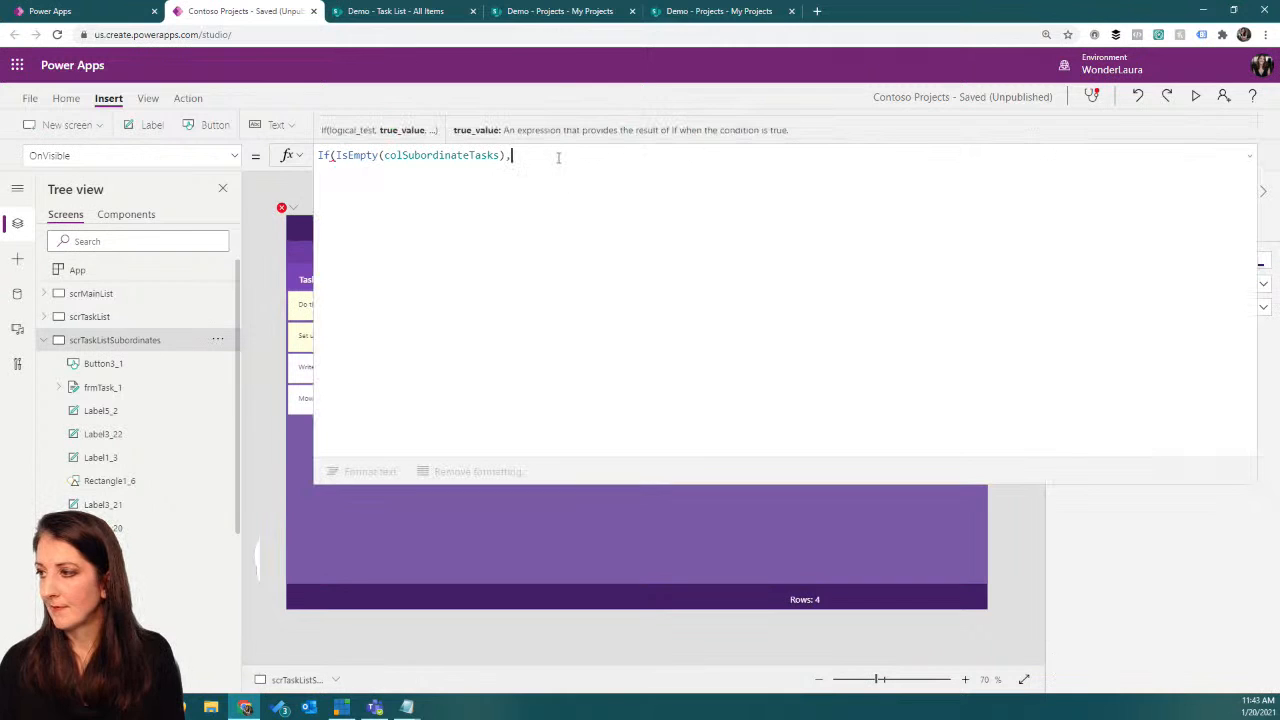
pyautogui.press('Return')
pyautogui.hotkey('ctrl', 'v')
pyautogui.write(')')
pyautogui.click(368, 471)
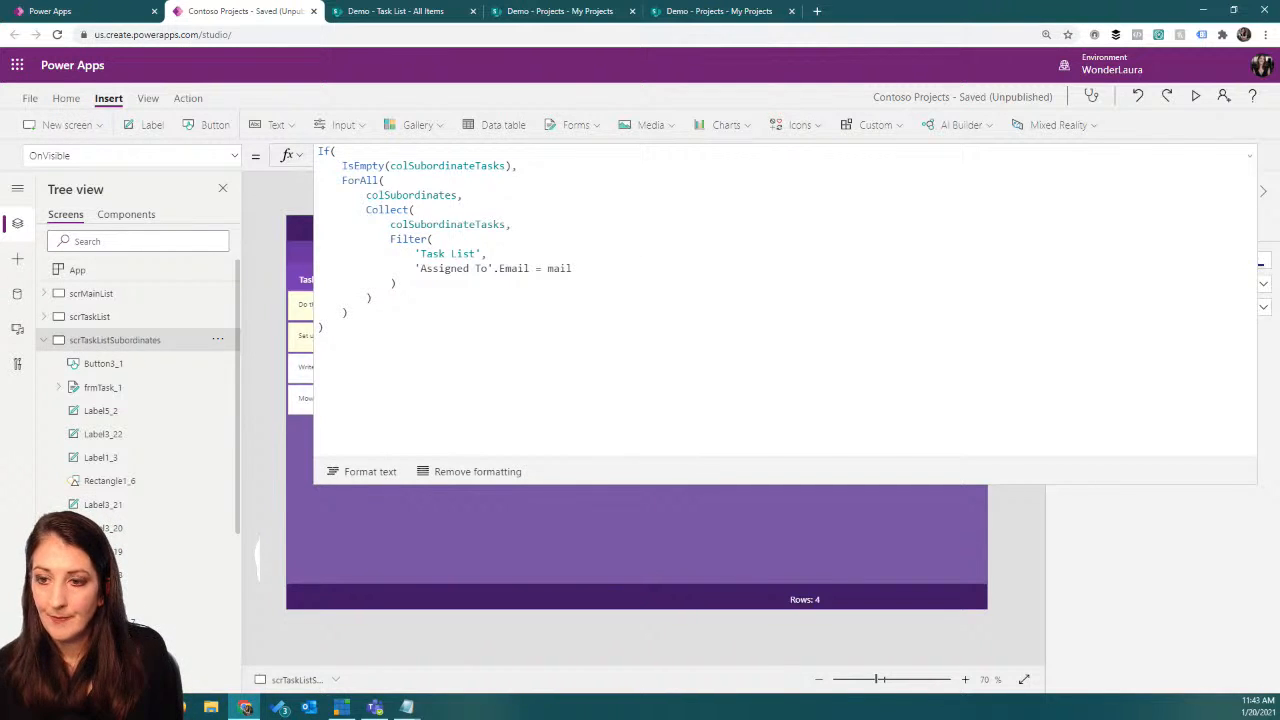
pyautogui.click(1250, 155)
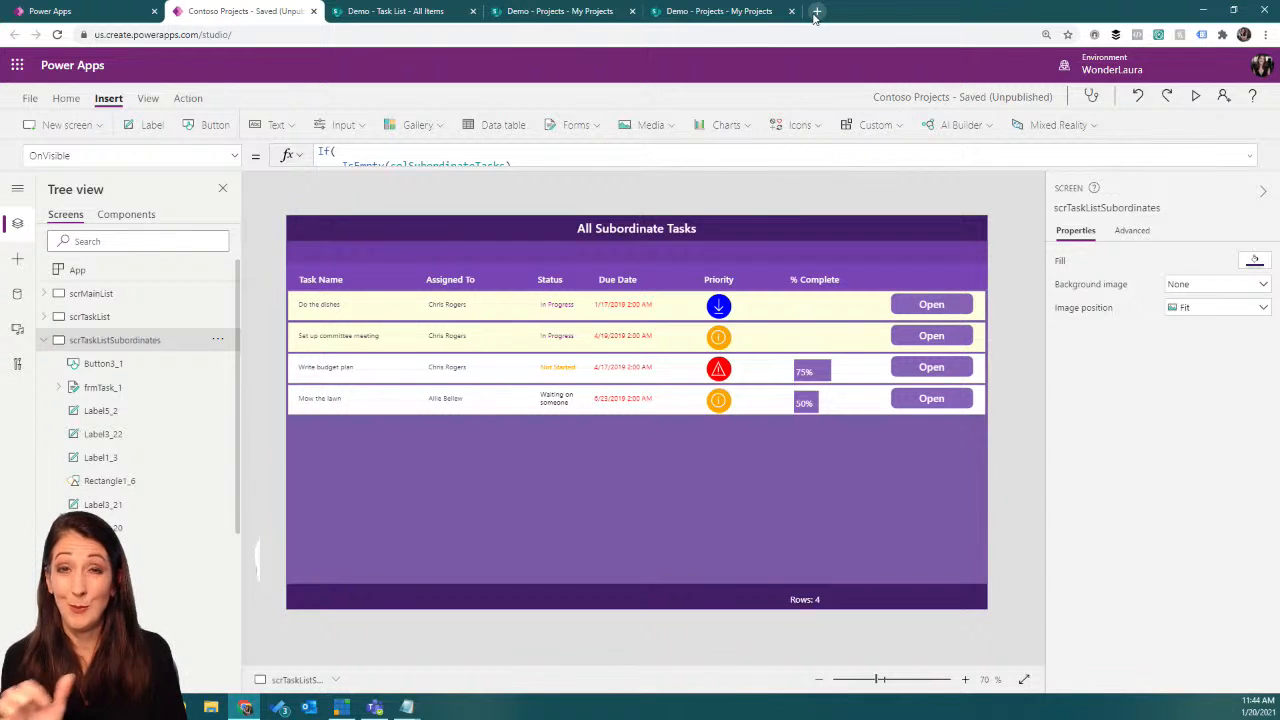
pyautogui.hotkey('ctrl', 's')
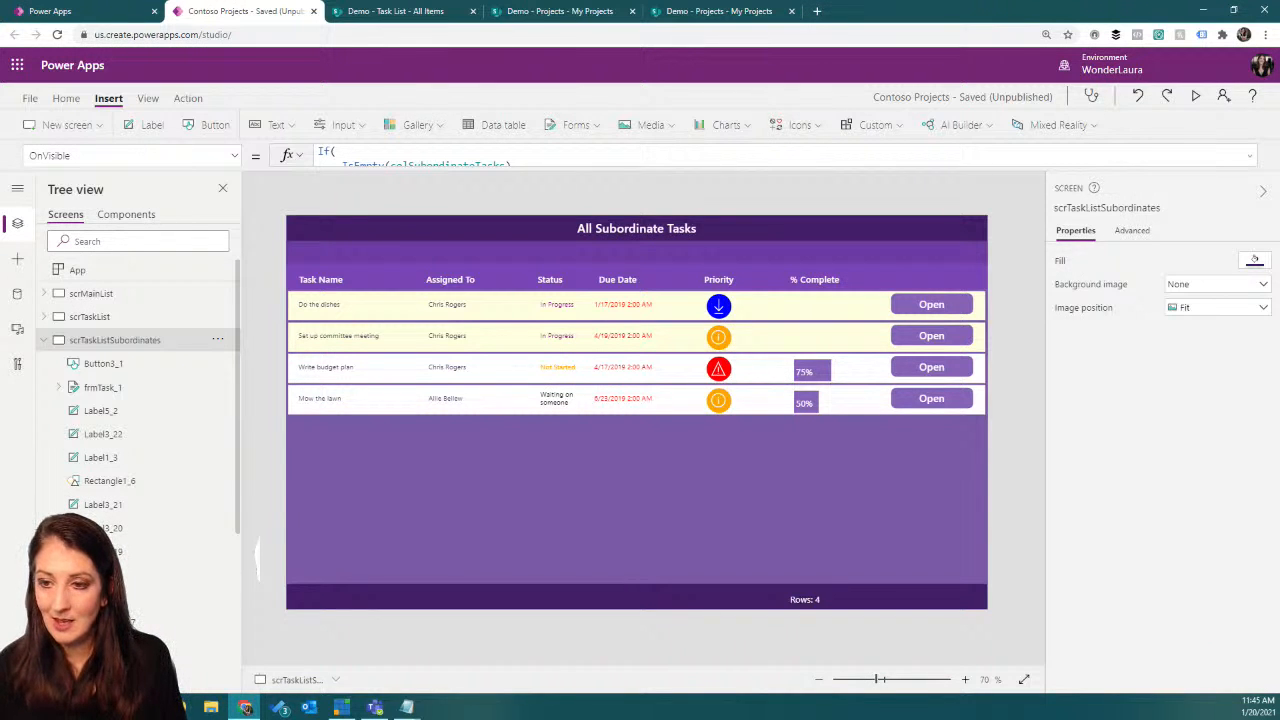
# Step: Switch to the SharePoint Demo site, open its site contents and look through the existing lists
pyautogui.click(718, 11)
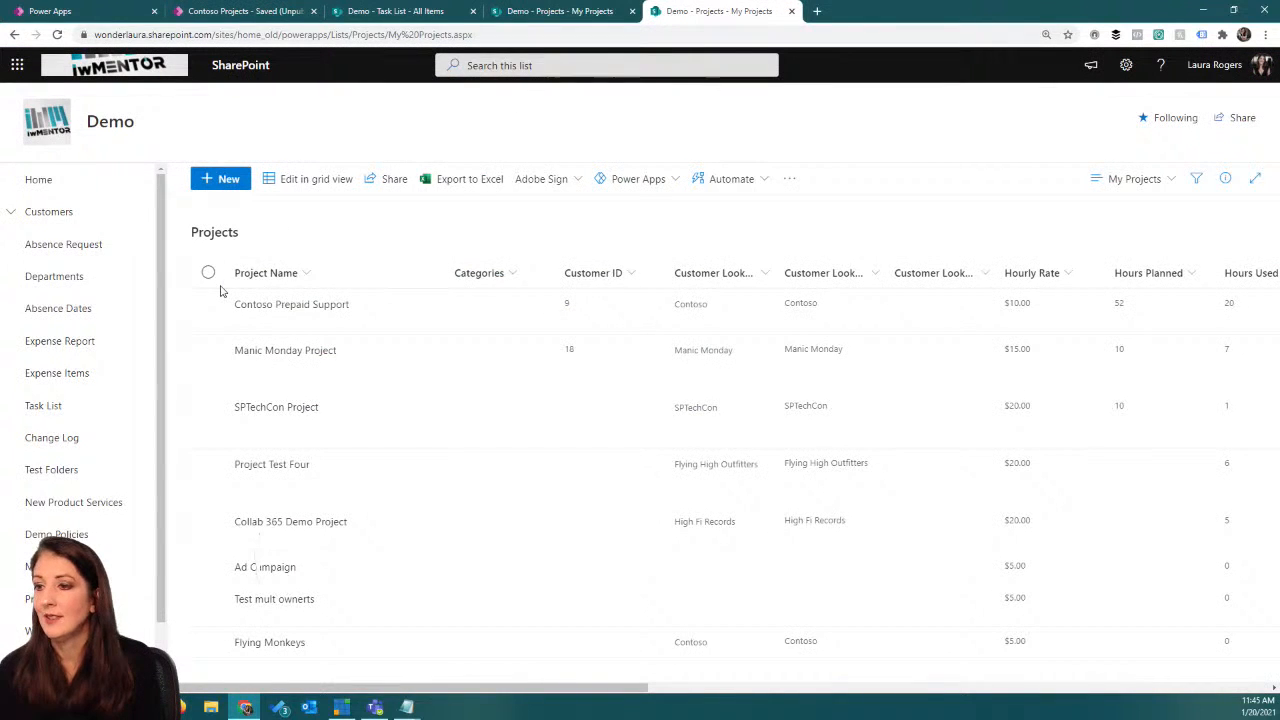
pyautogui.click(1126, 65)
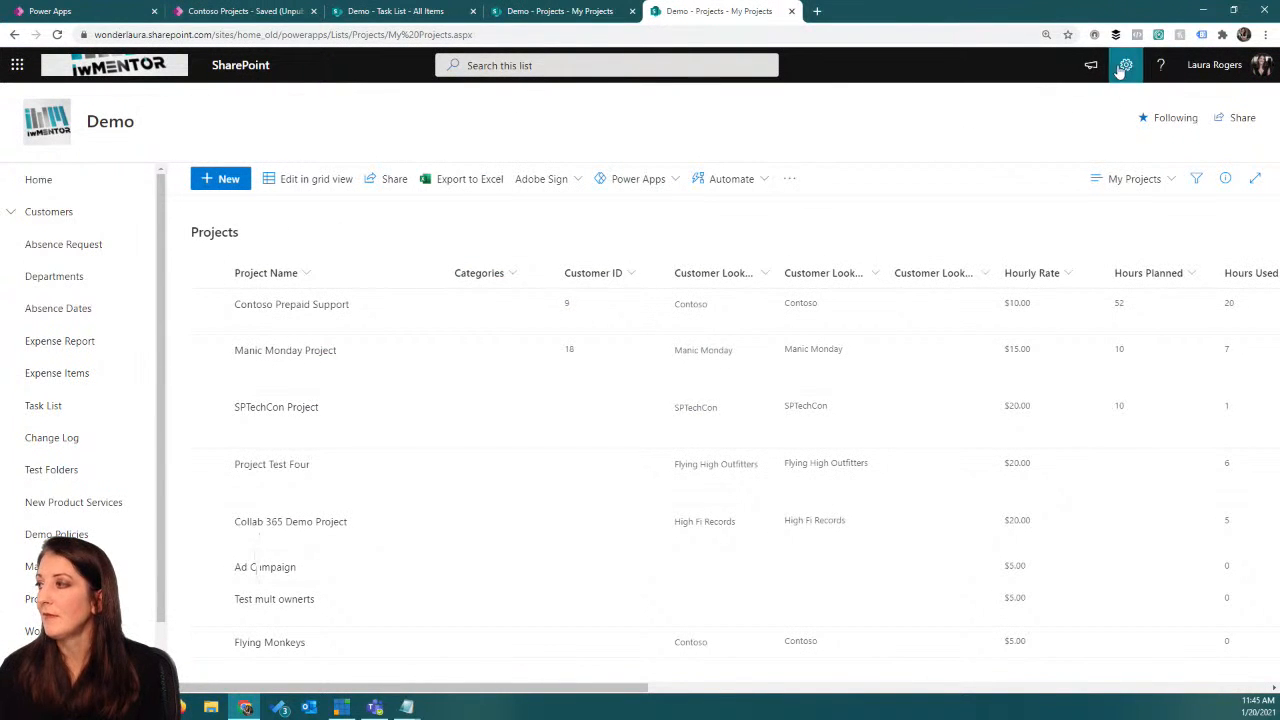
pyautogui.click(1086, 201)
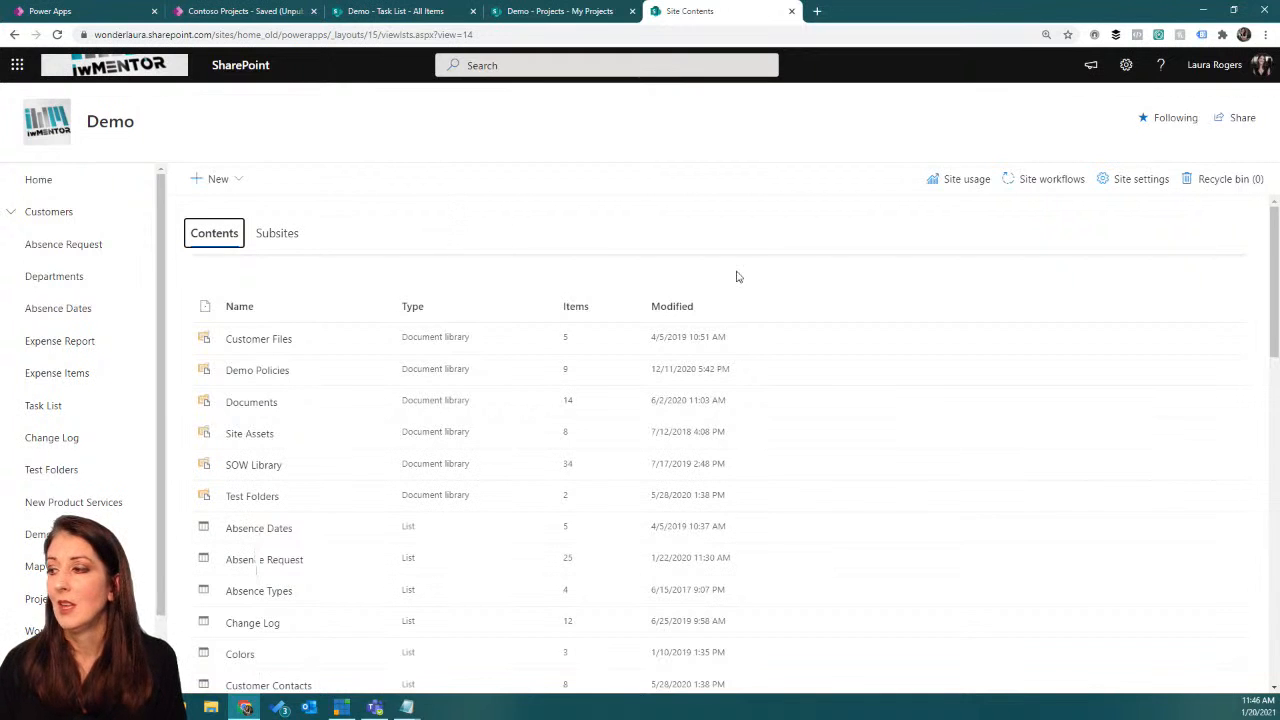
pyautogui.scroll(-3, 745, 285)
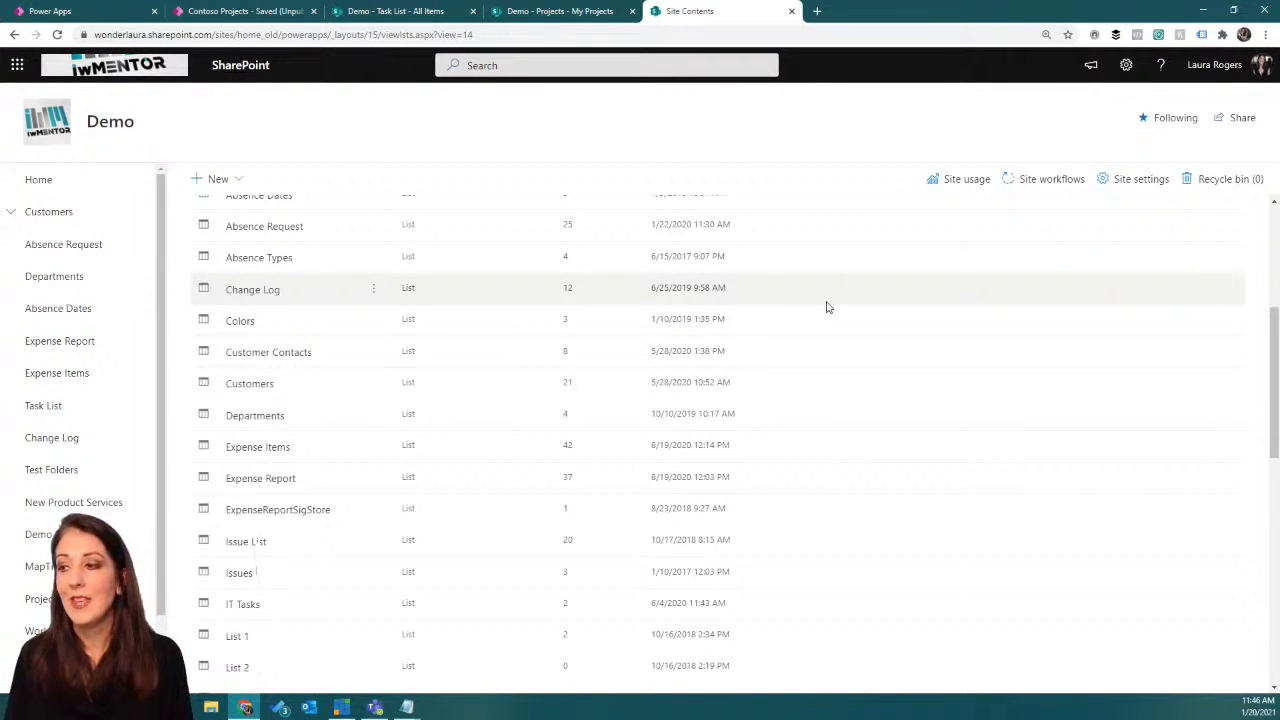
pyautogui.scroll(-4, 536, 290)
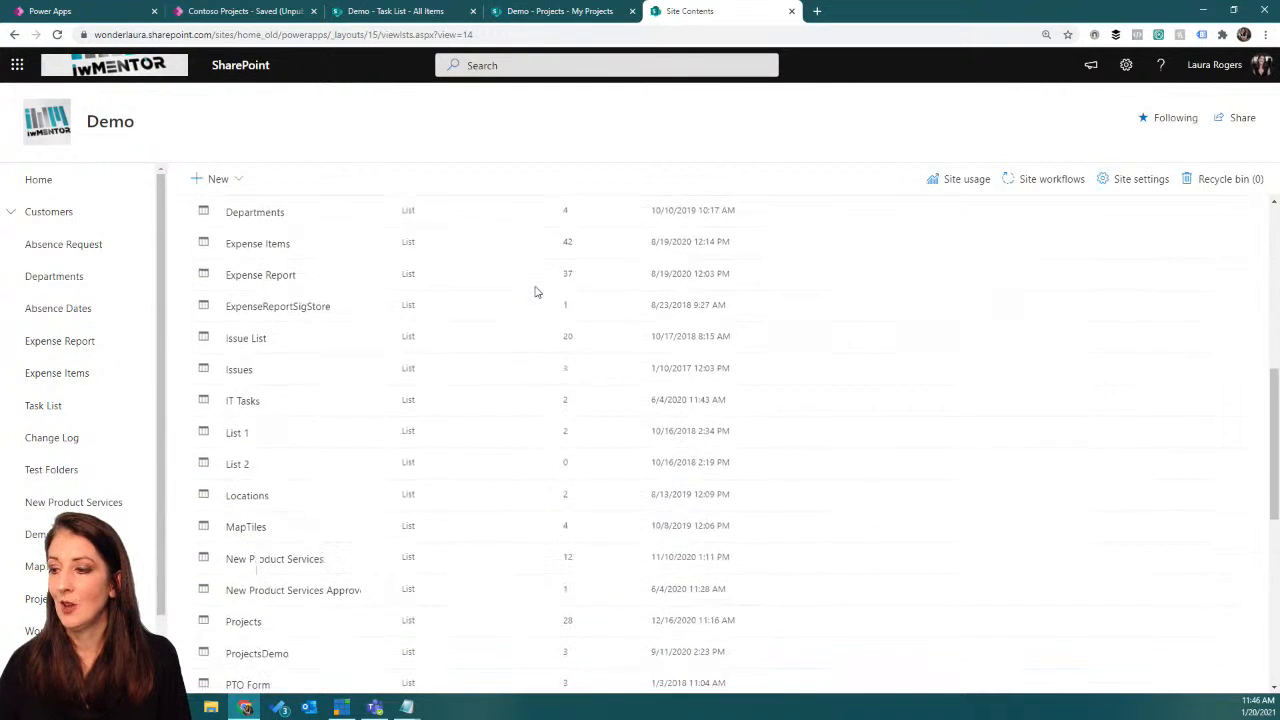
pyautogui.scroll(-3, 536, 292)
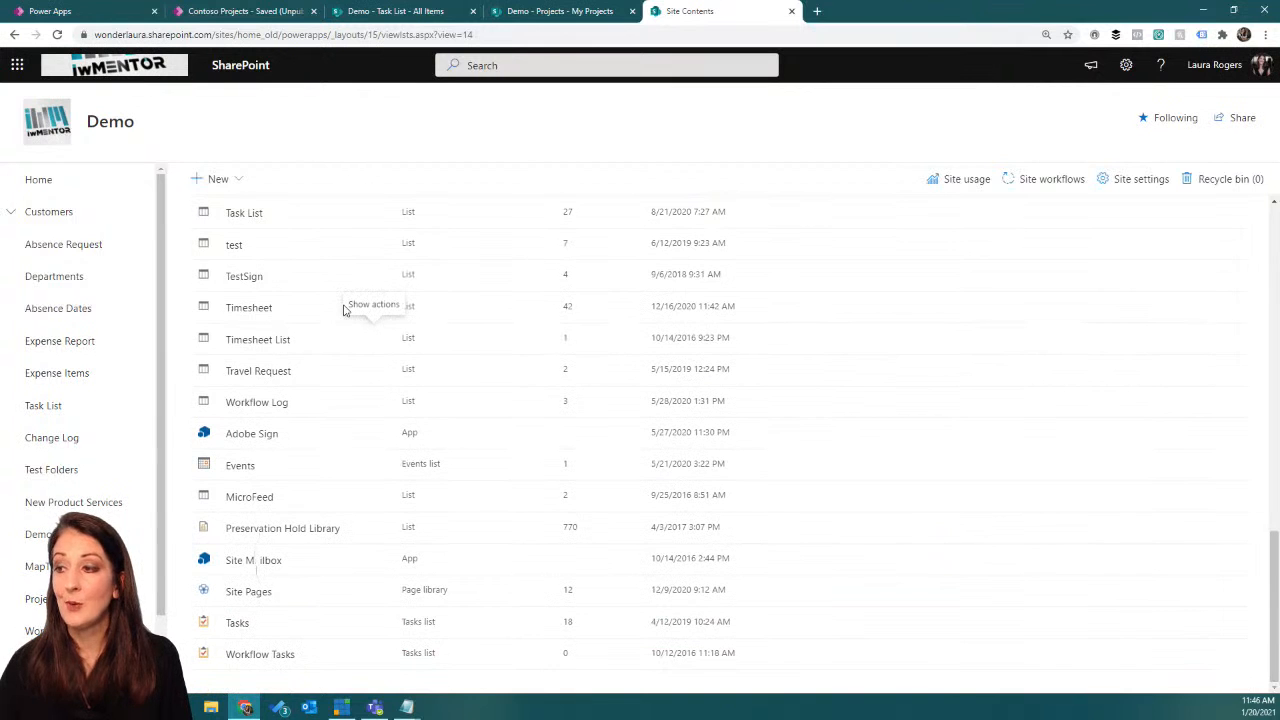
pyautogui.scroll(8, 322, 214)
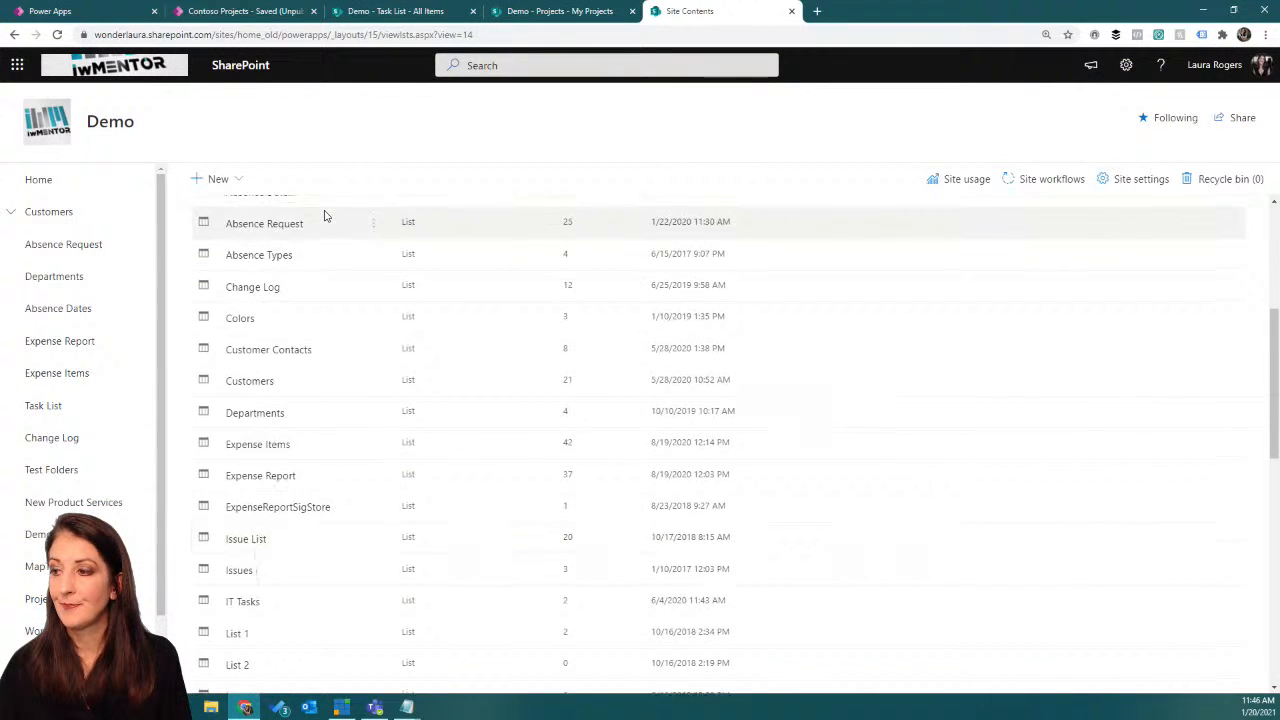
# Step: Create a blank list named Manual Managers with the description "Used in a powerapp", not shown in the site navigation
pyautogui.click(217, 180)
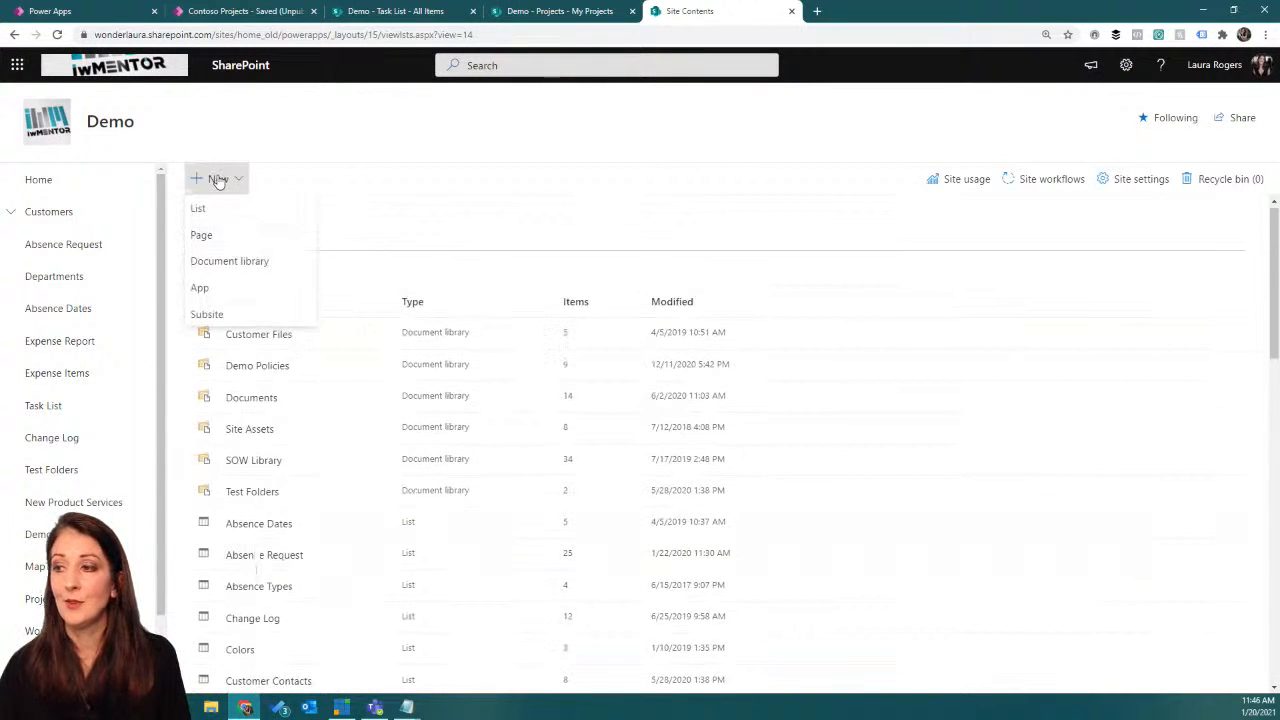
pyautogui.click(217, 210)
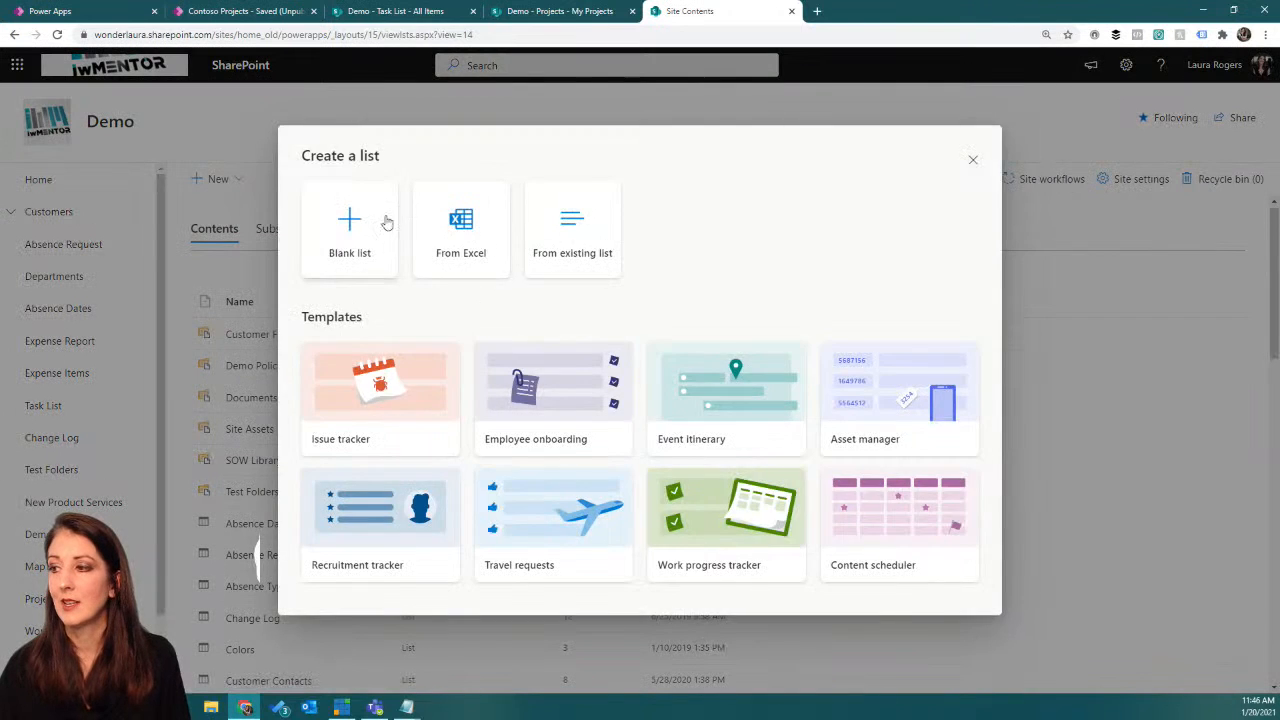
pyautogui.click(358, 219)
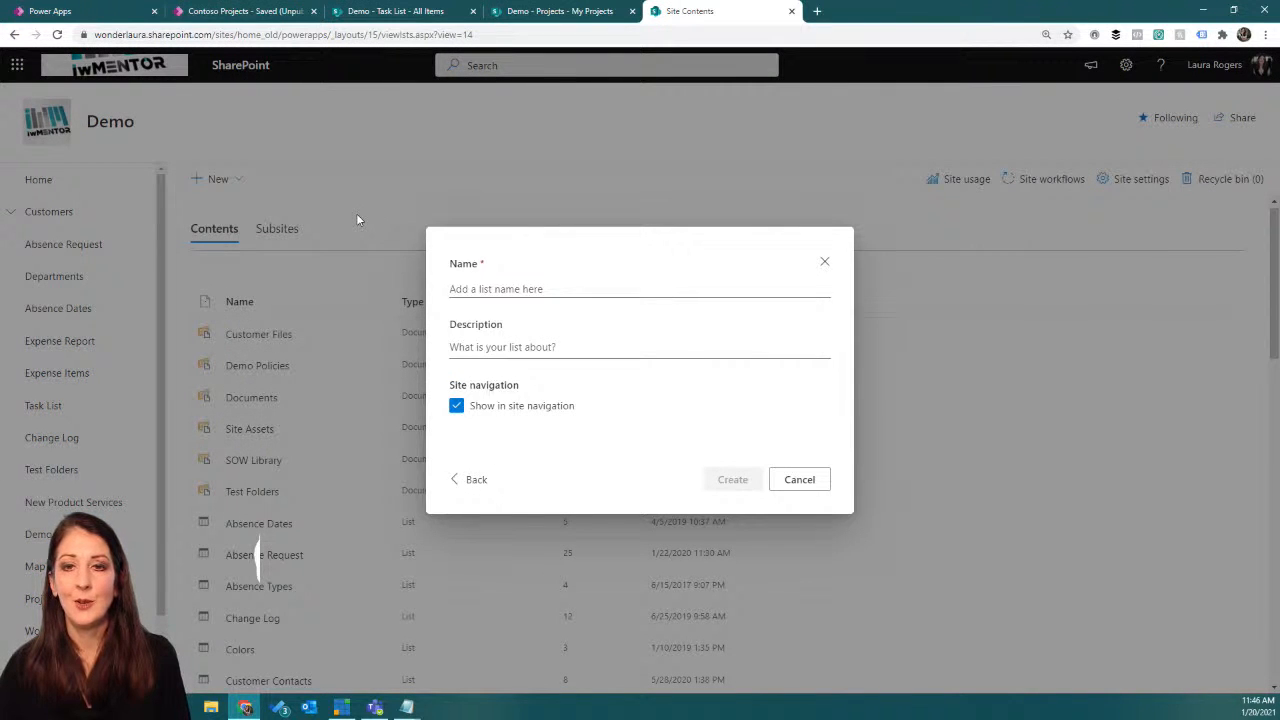
pyautogui.click(522, 288)
pyautogui.write('Manual Managers')
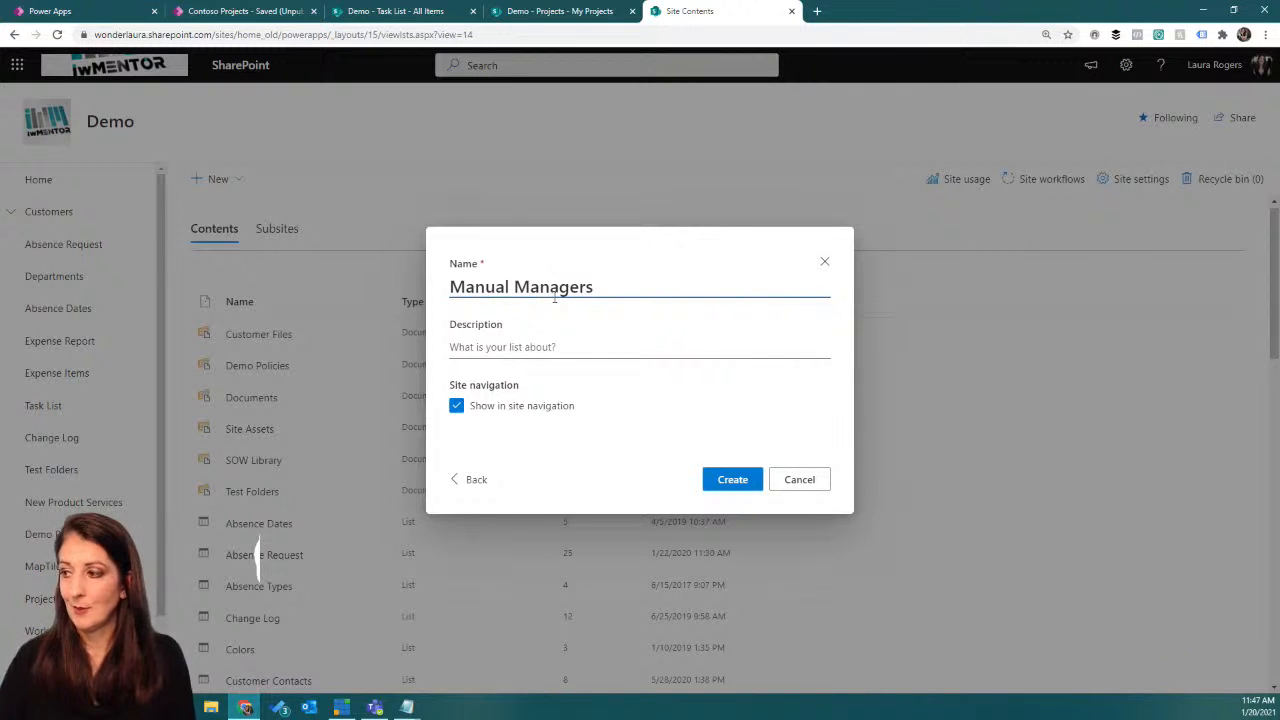
pyautogui.click(534, 349)
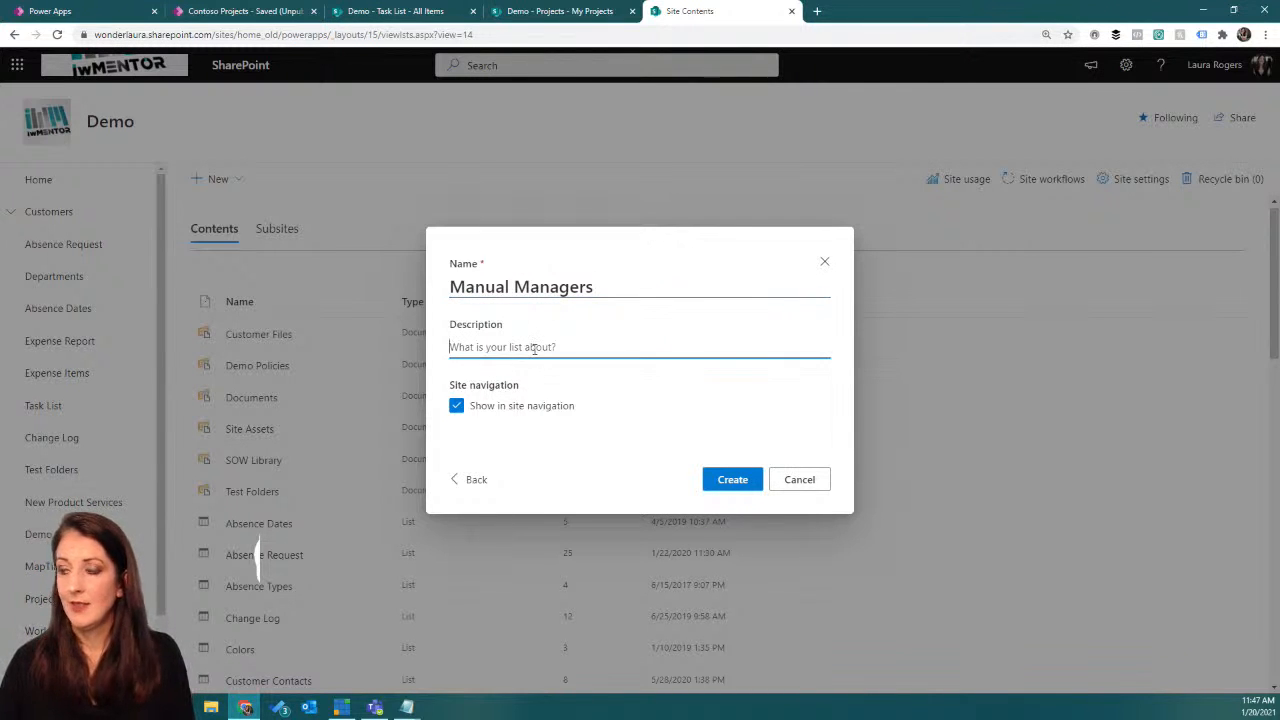
pyautogui.write('Used in a powerapp')
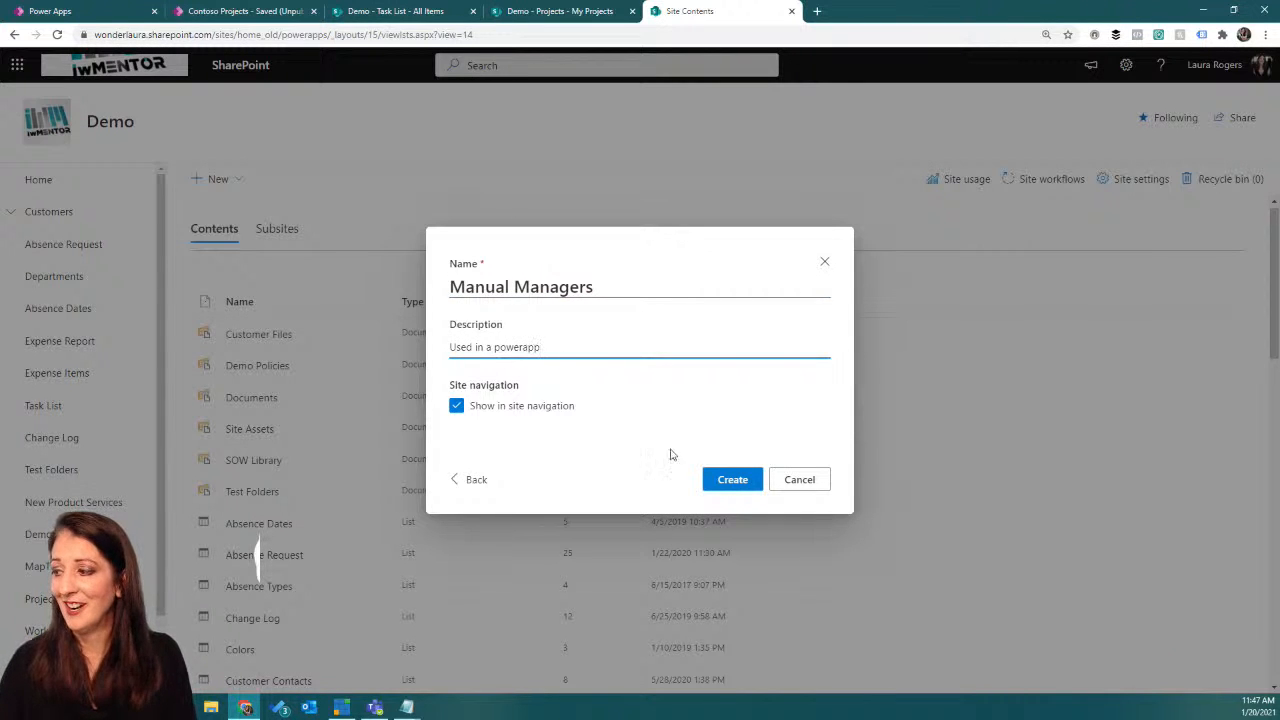
pyautogui.click(457, 405)
pyautogui.click(747, 479)
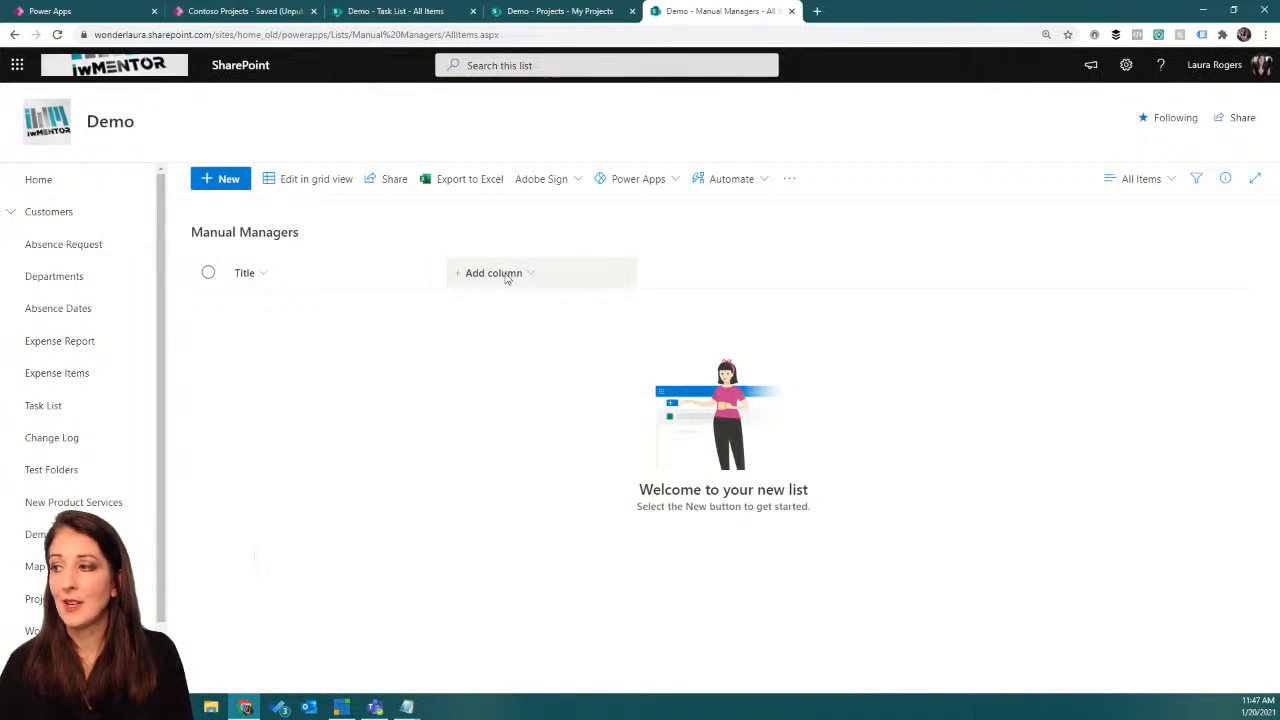
# Step: Add a Person column named Employee to the Manual Managers list
pyautogui.click(469, 274)
pyautogui.click(487, 405)
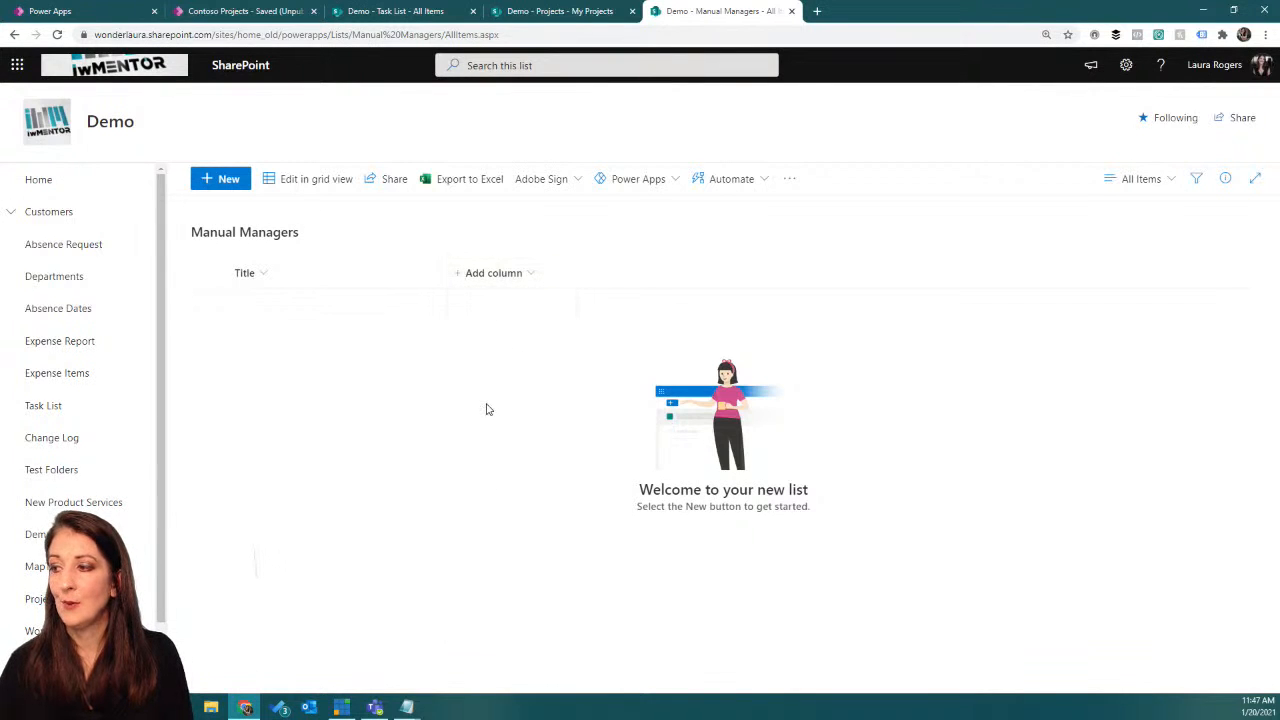
pyautogui.write('Employee')
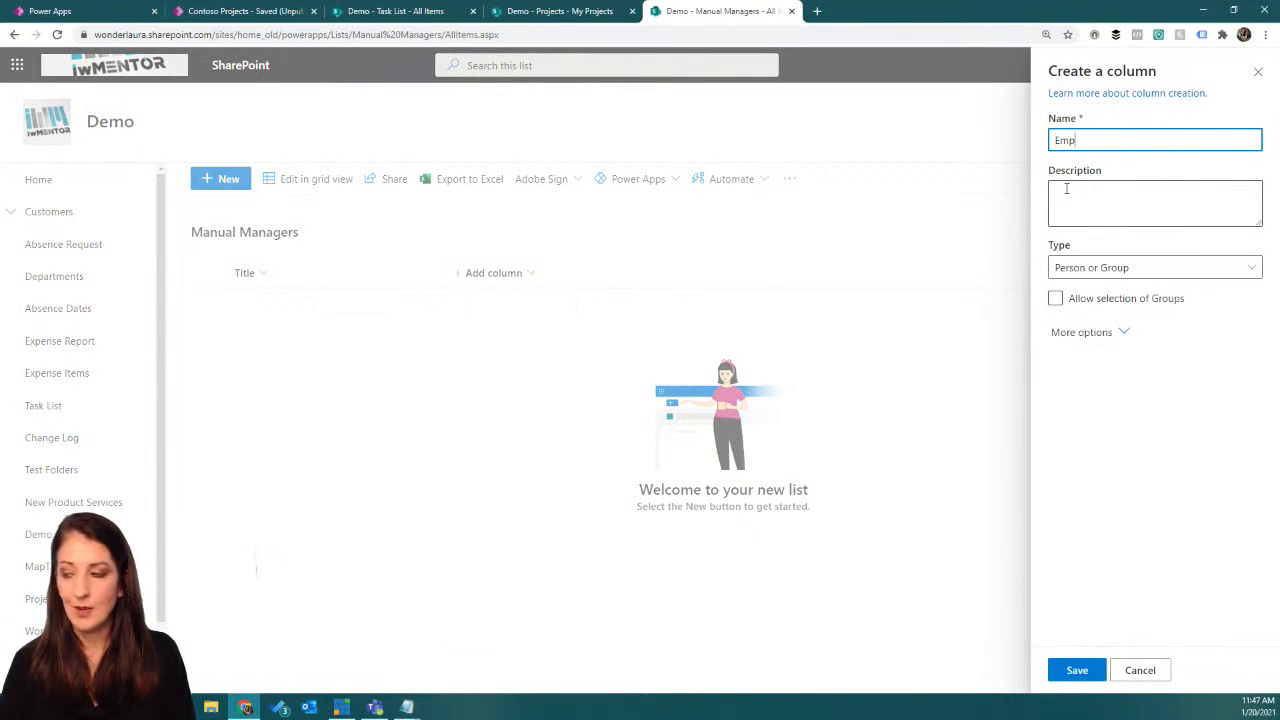
pyautogui.click(1075, 670)
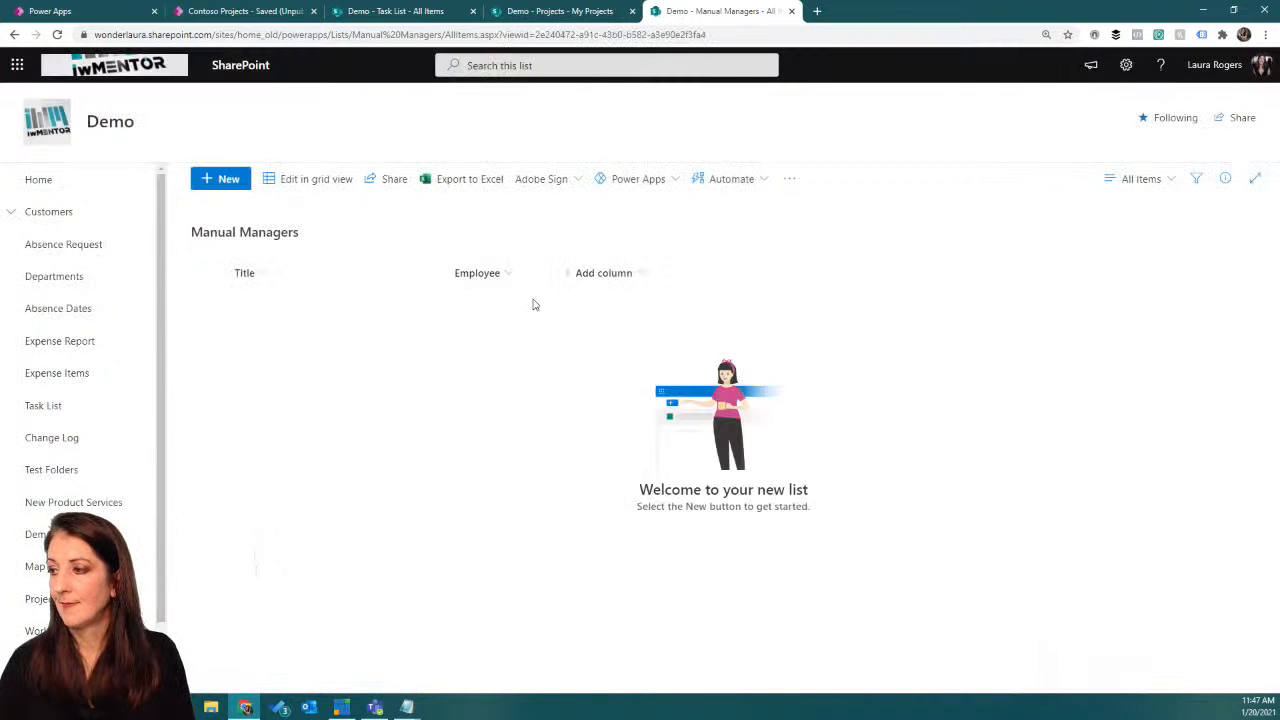
# Step: Add a Person column named Manager to the Manual Managers list
pyautogui.click(628, 278)
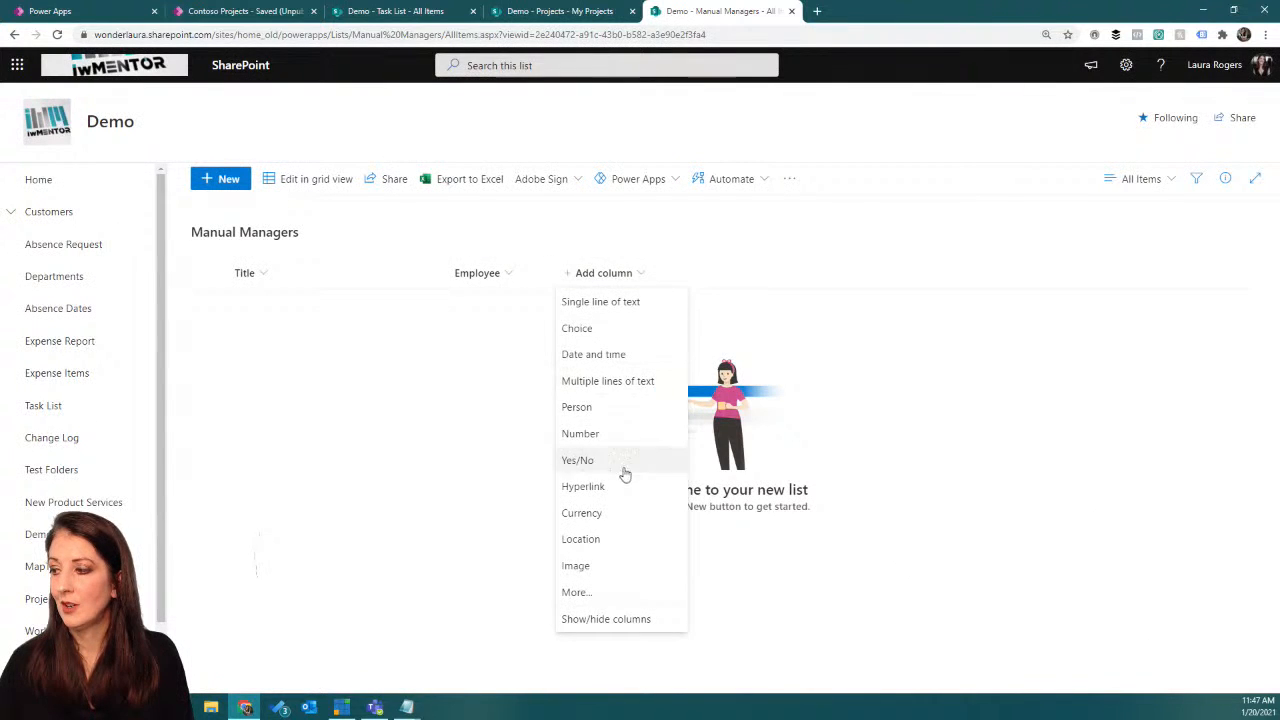
pyautogui.click(624, 407)
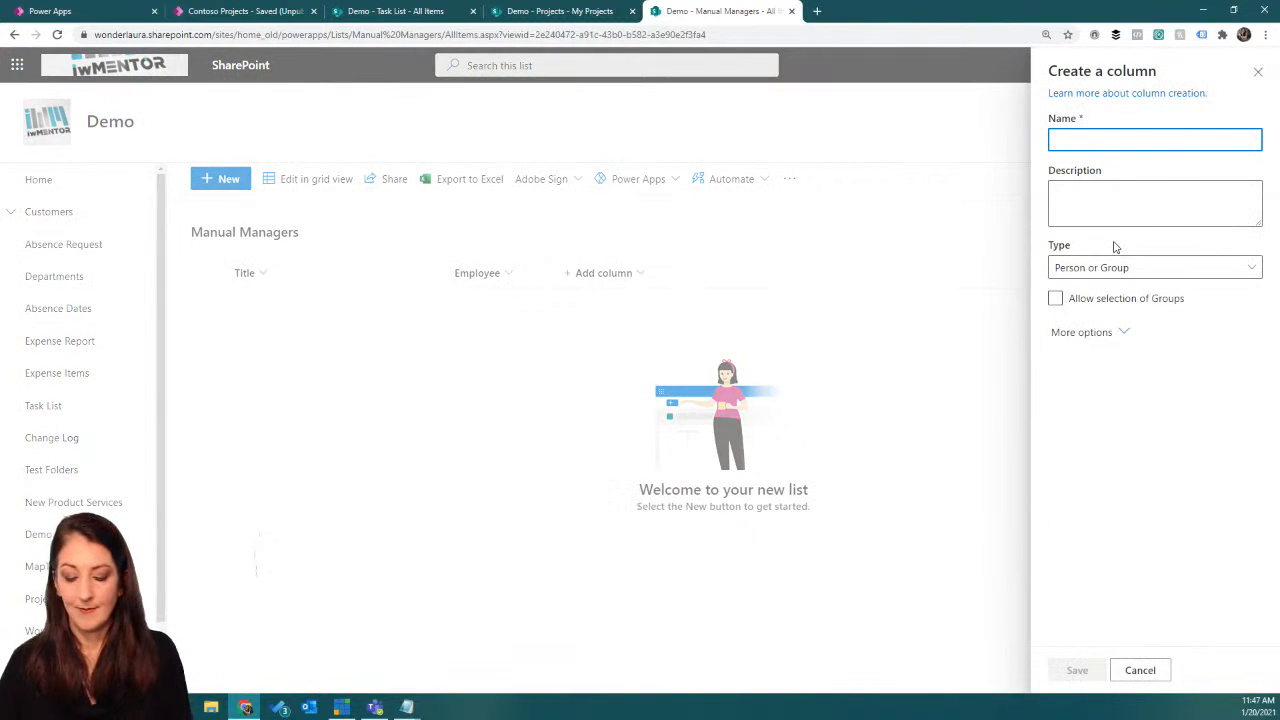
pyautogui.write('Manager')
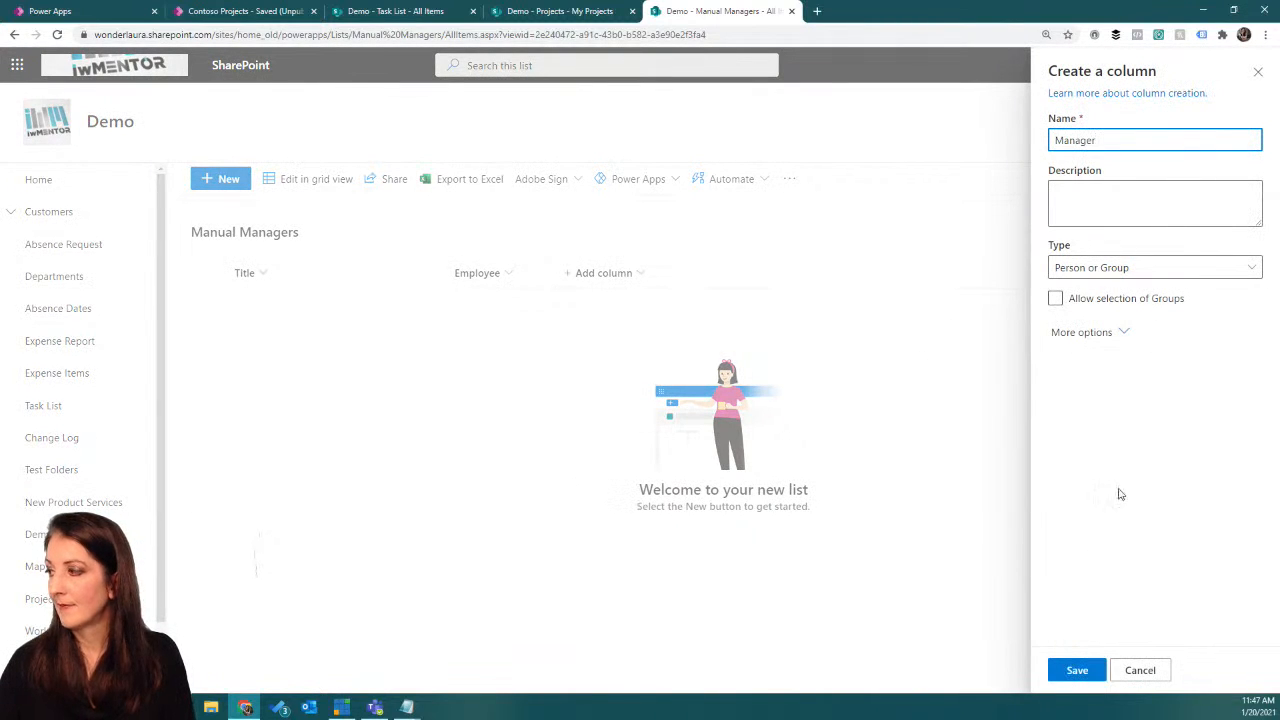
pyautogui.click(1075, 671)
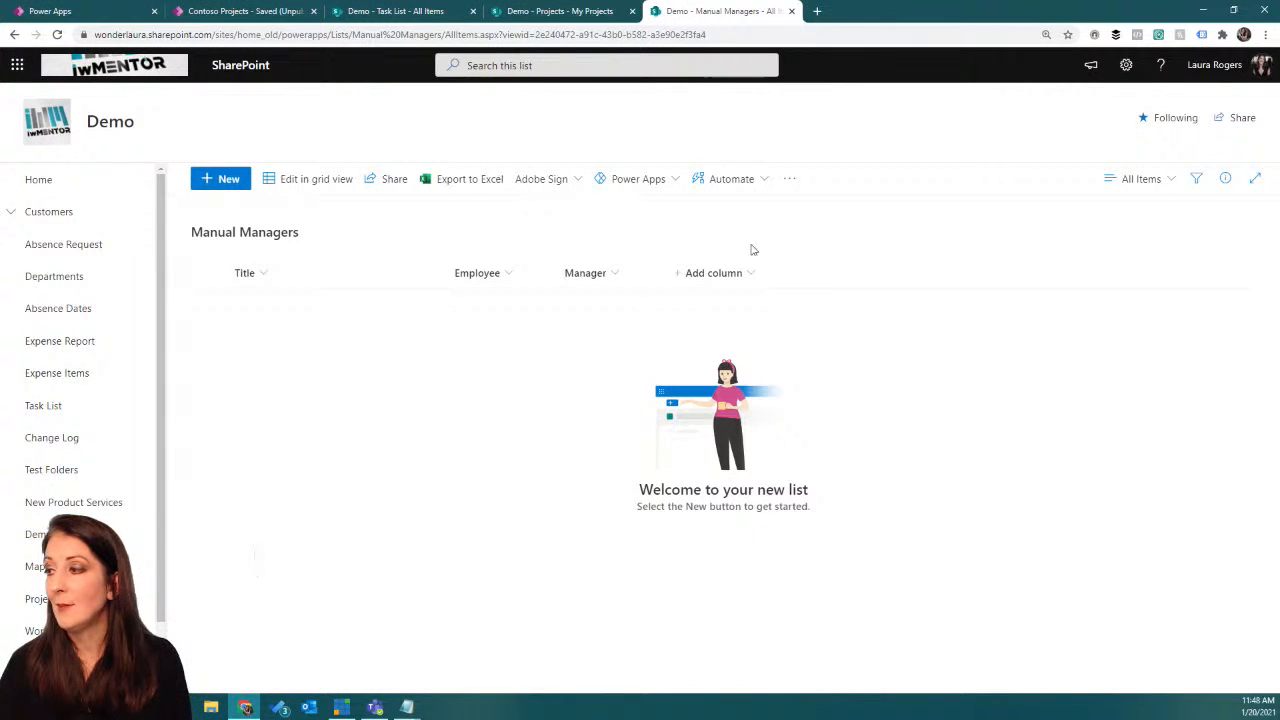
# Step: Make the Title column of the Manual Managers list optional in the list settings
pyautogui.click(1126, 65)
pyautogui.click(1083, 216)
pyautogui.scroll(-2, 260, 420)
pyautogui.click(175, 358)
pyautogui.click(368, 379)
pyautogui.scroll(-3, 700, 420)
pyautogui.click(1166, 612)
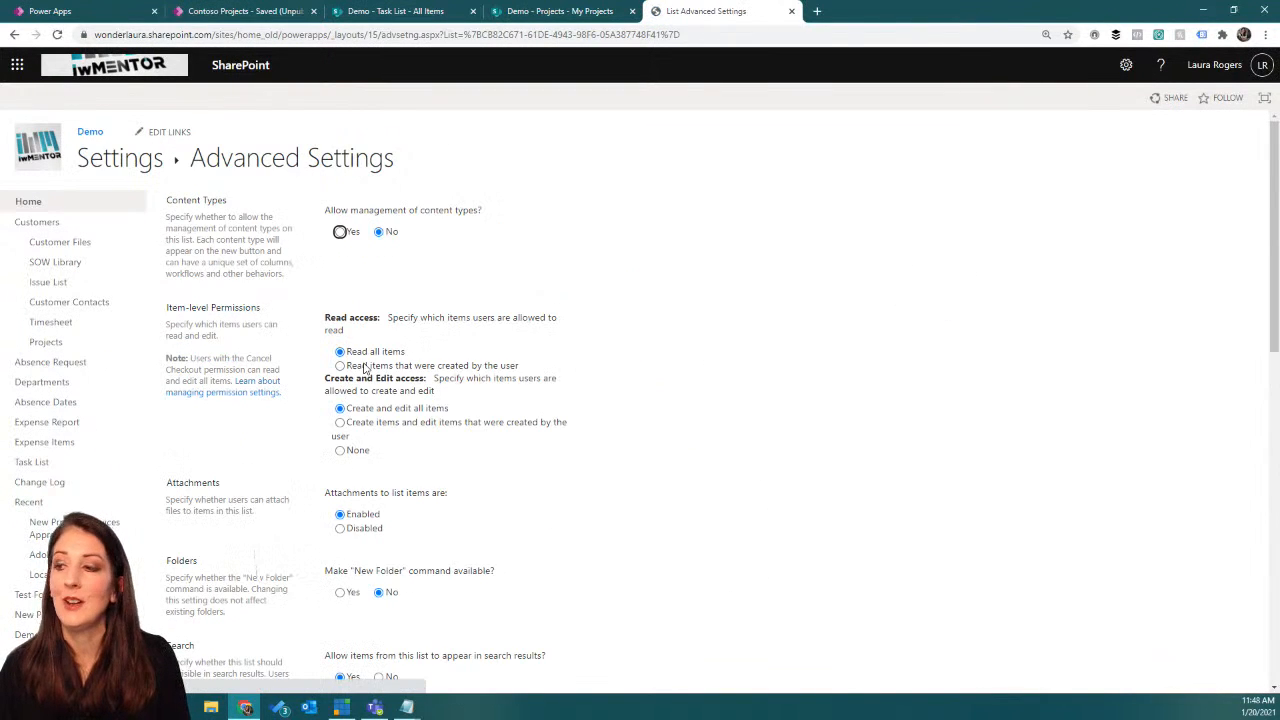
# Step: Disable attachments in the list's advanced settings, accept the deletion of existing attachments, and return to the Manual Managers list
pyautogui.scroll(-5, 363, 360)
pyautogui.scroll(1, 363, 317)
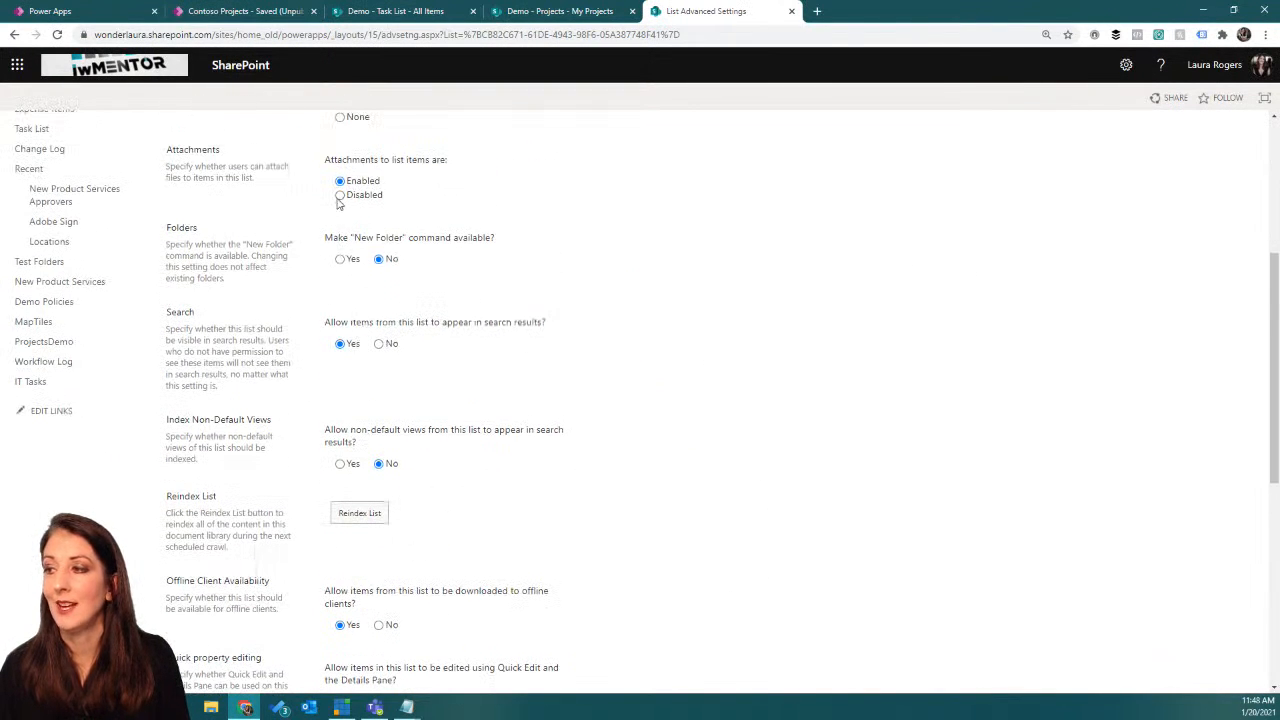
pyautogui.scroll(-8, 678, 300)
pyautogui.click(499, 624)
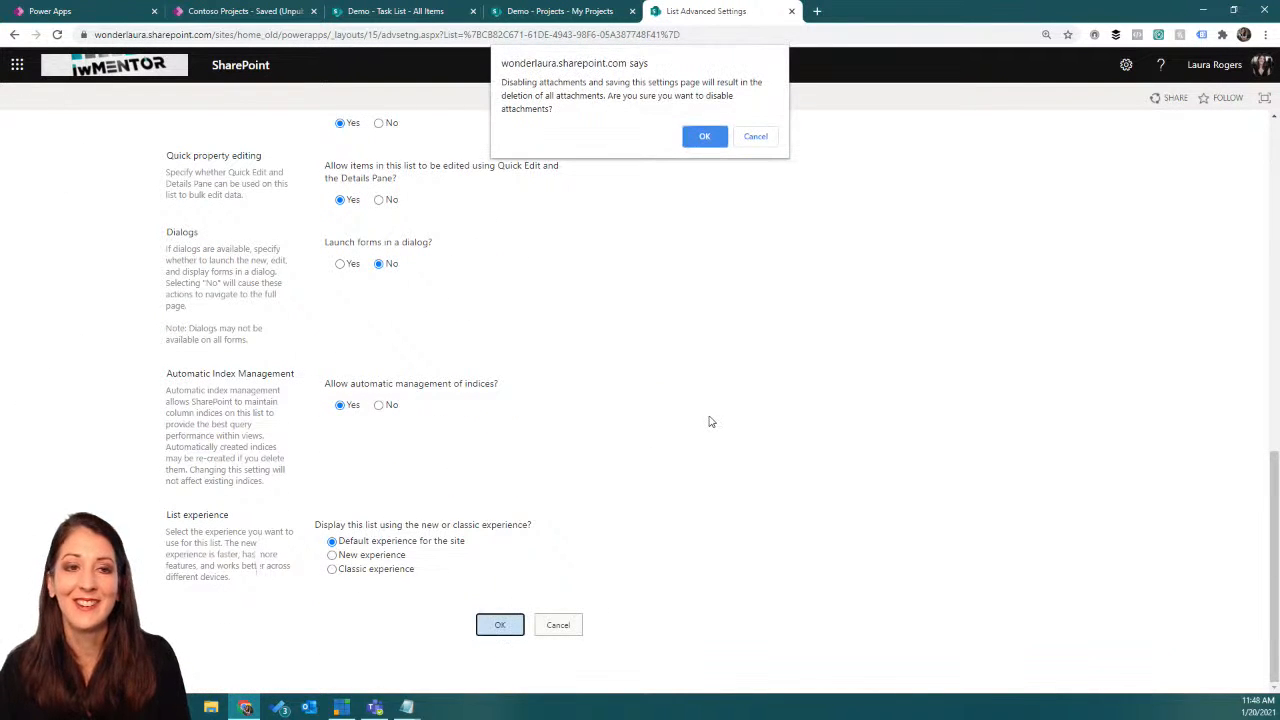
pyautogui.click(704, 137)
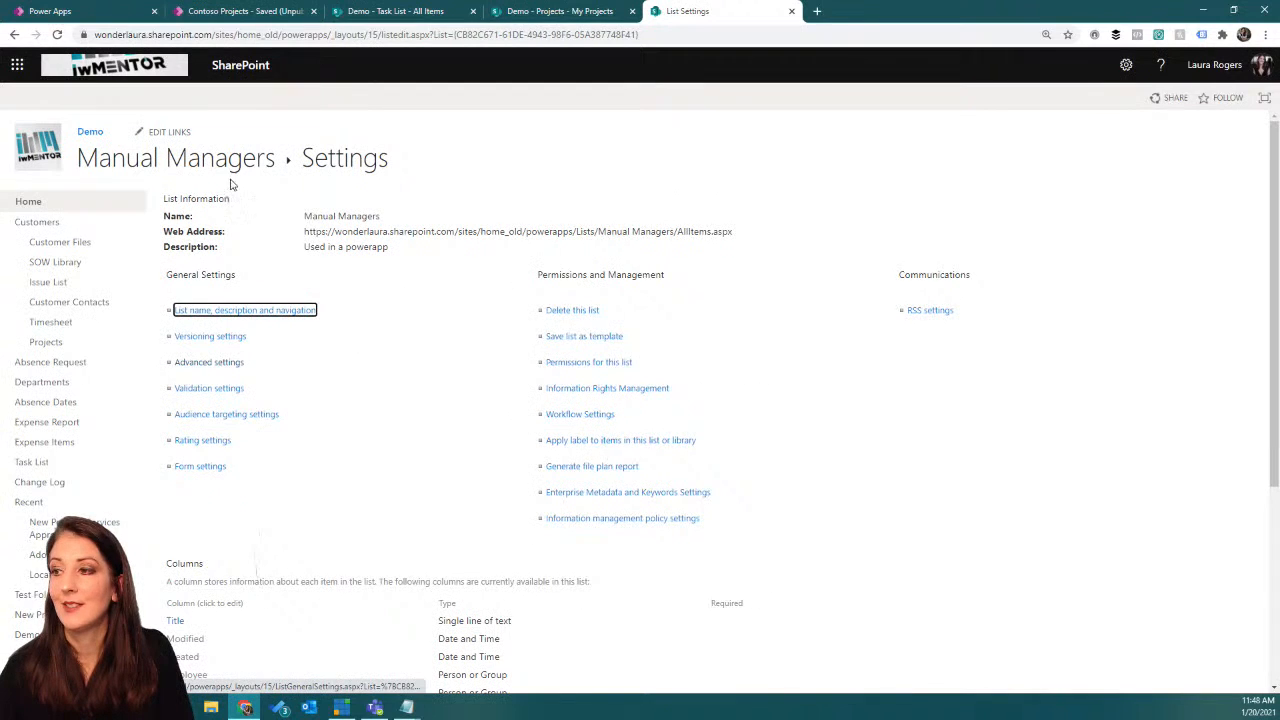
pyautogui.click(226, 163)
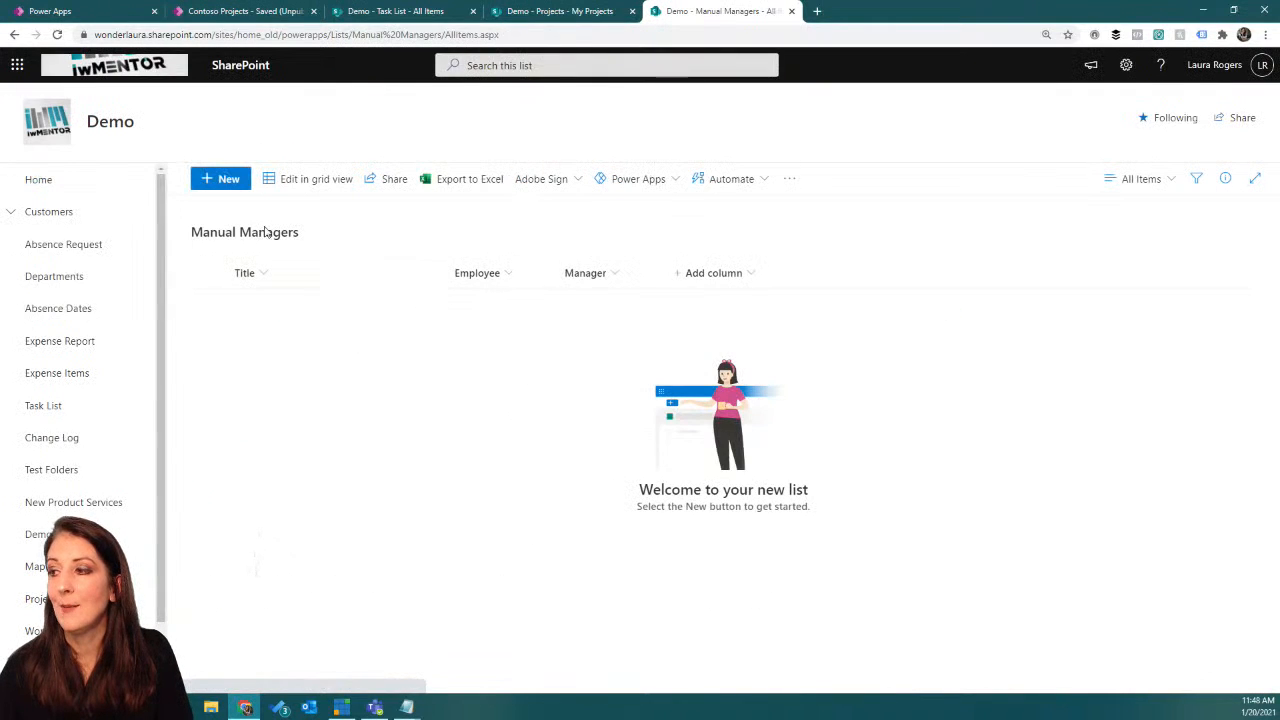
# Step: Add a list item with the first employee and that employee's manager selected, leaving Title blank, and save it
pyautogui.click(226, 184)
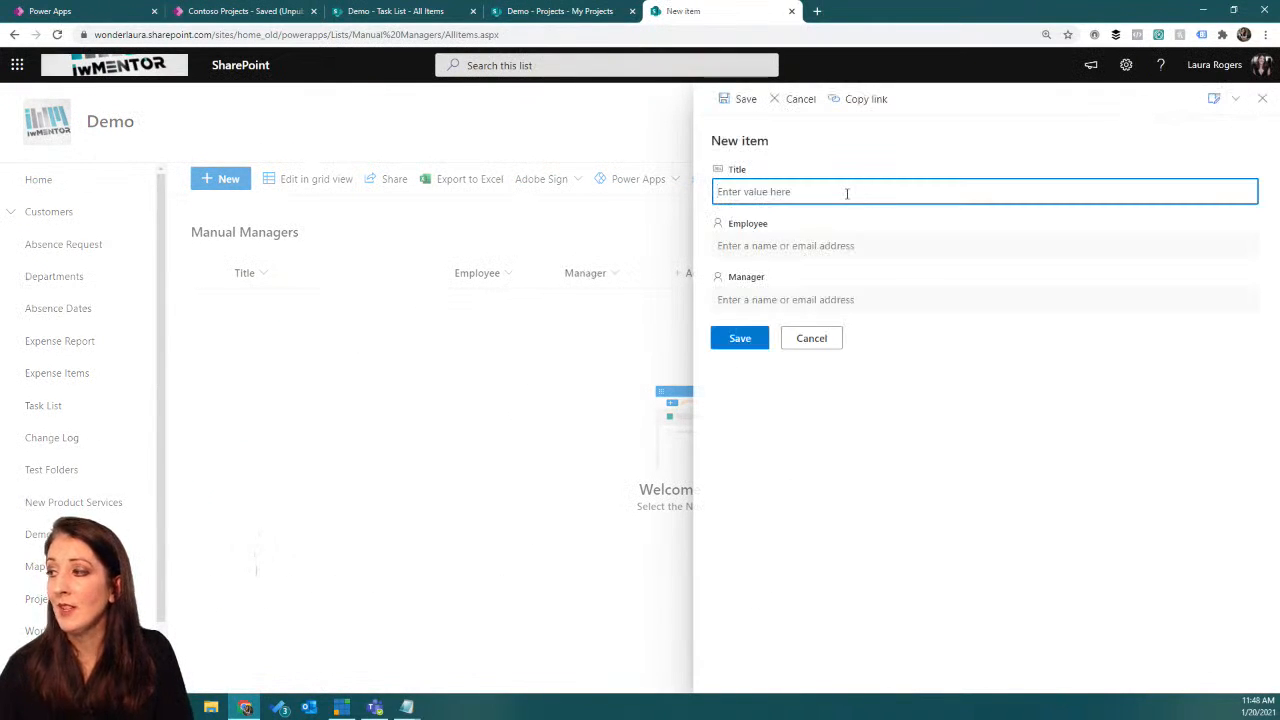
pyautogui.click(847, 249)
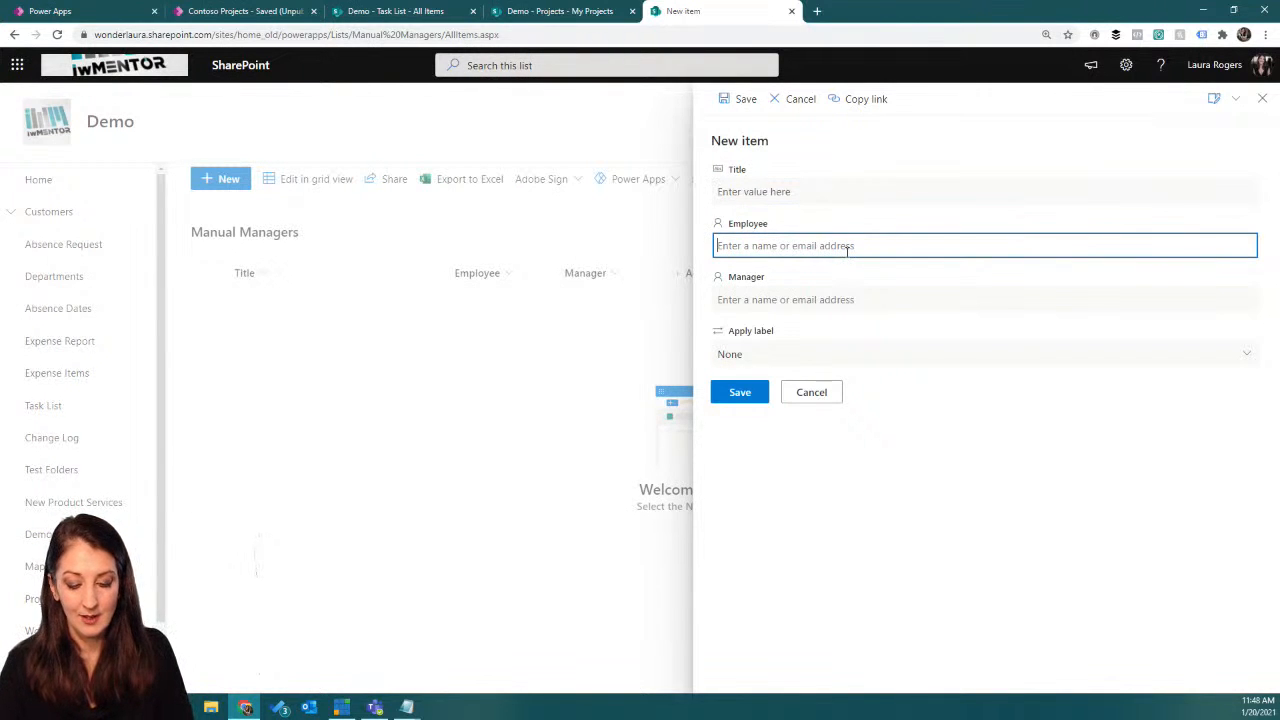
pyautogui.write('chris')
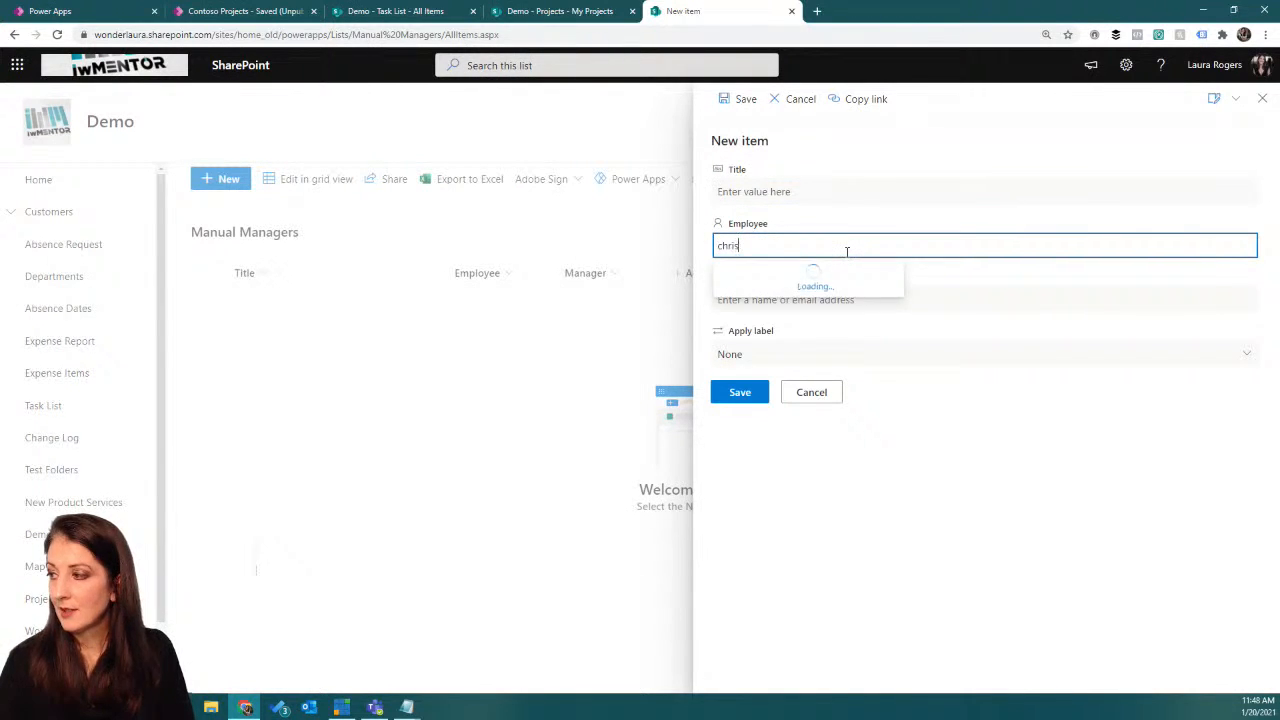
pyautogui.click(840, 266)
pyautogui.click(764, 298)
pyautogui.write('laura')
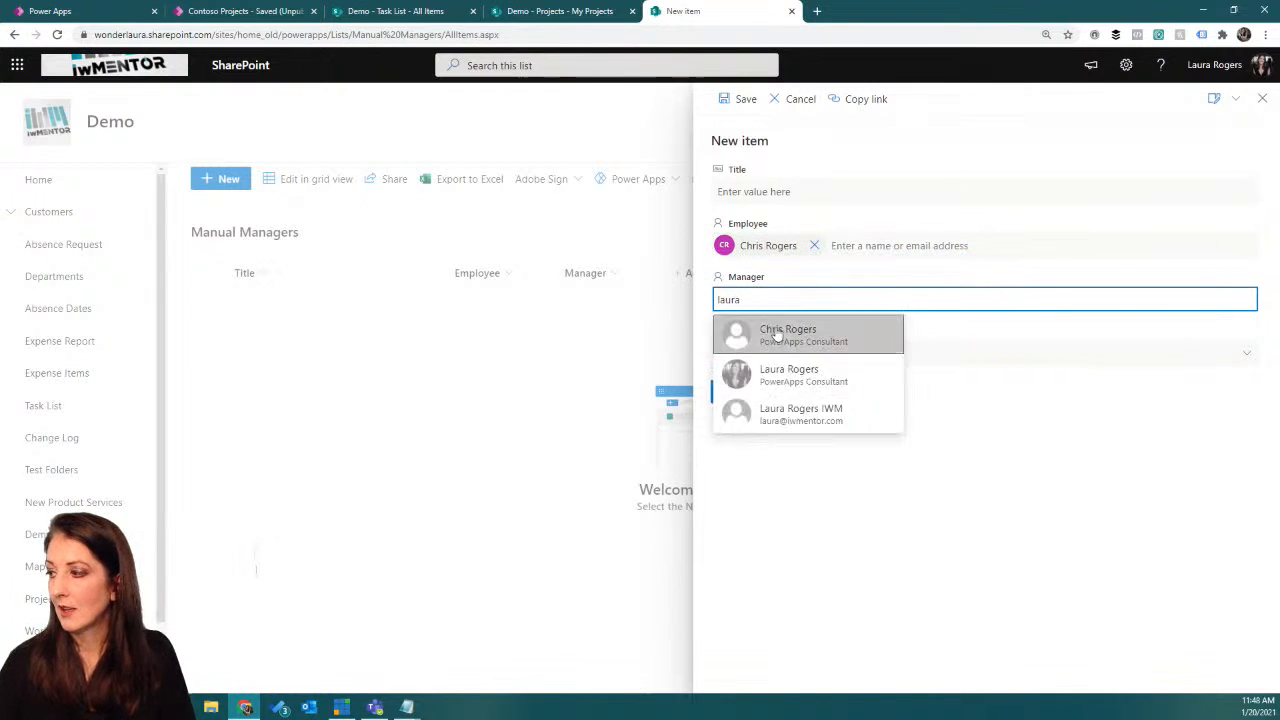
pyautogui.click(800, 373)
pyautogui.click(748, 393)
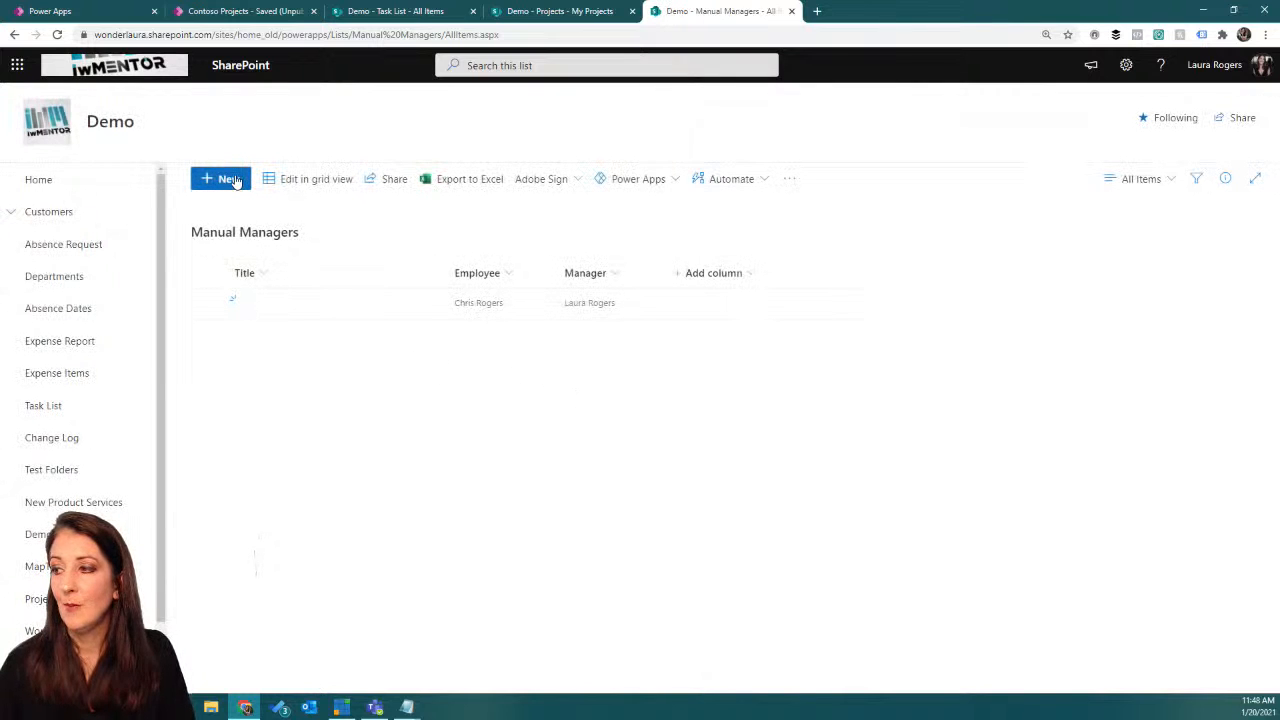
# Step: Add a second list item with another employee and that employee's manager selected, leaving Title blank, and save it
pyautogui.click(231, 179)
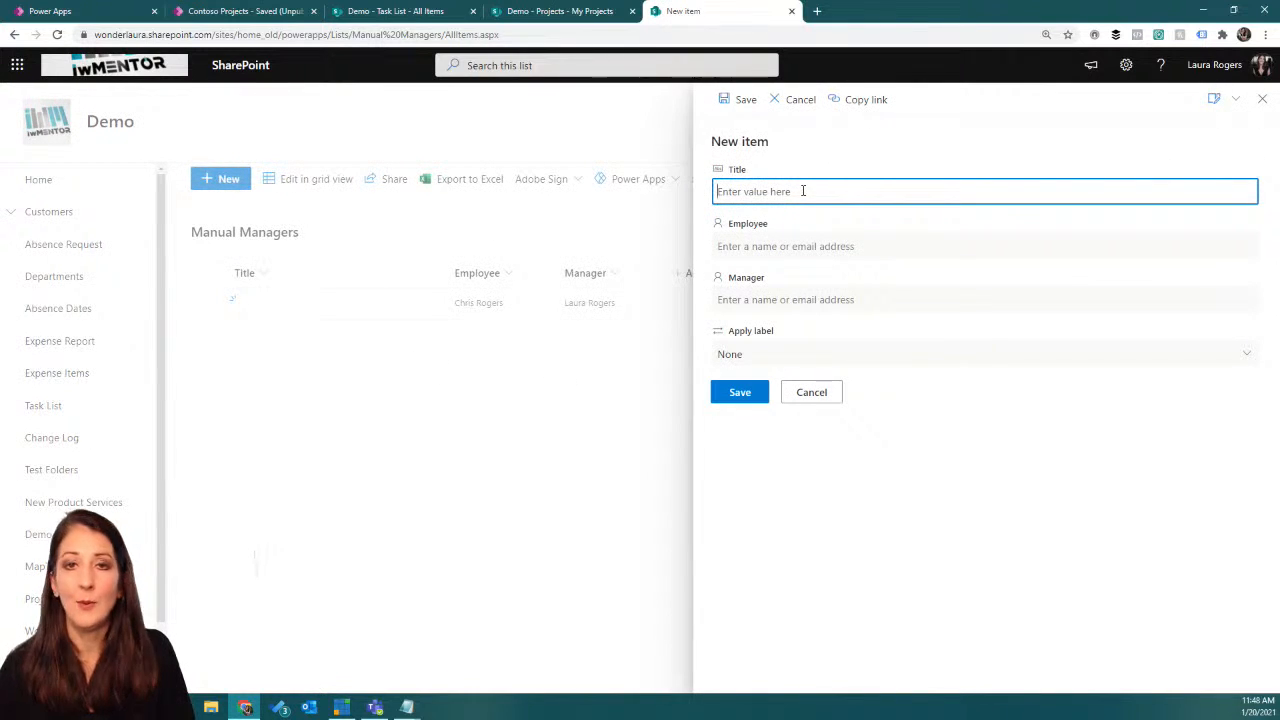
pyautogui.click(810, 244)
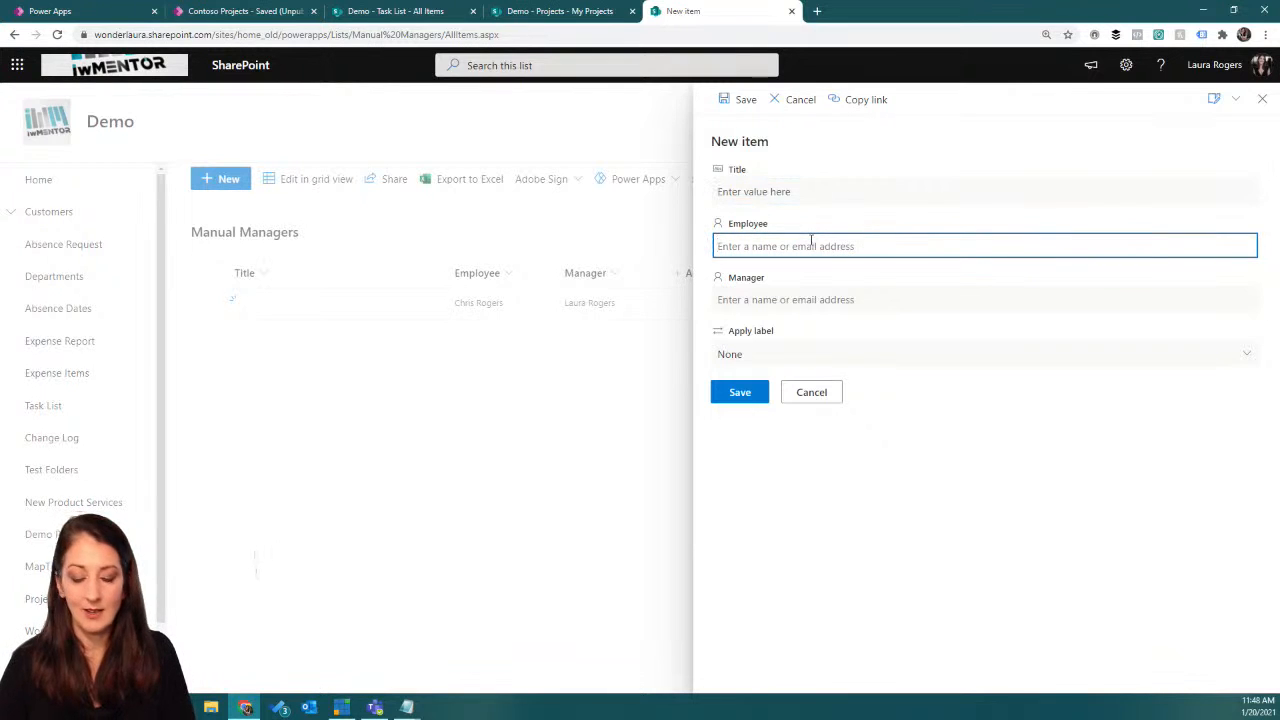
pyautogui.write('Billy')
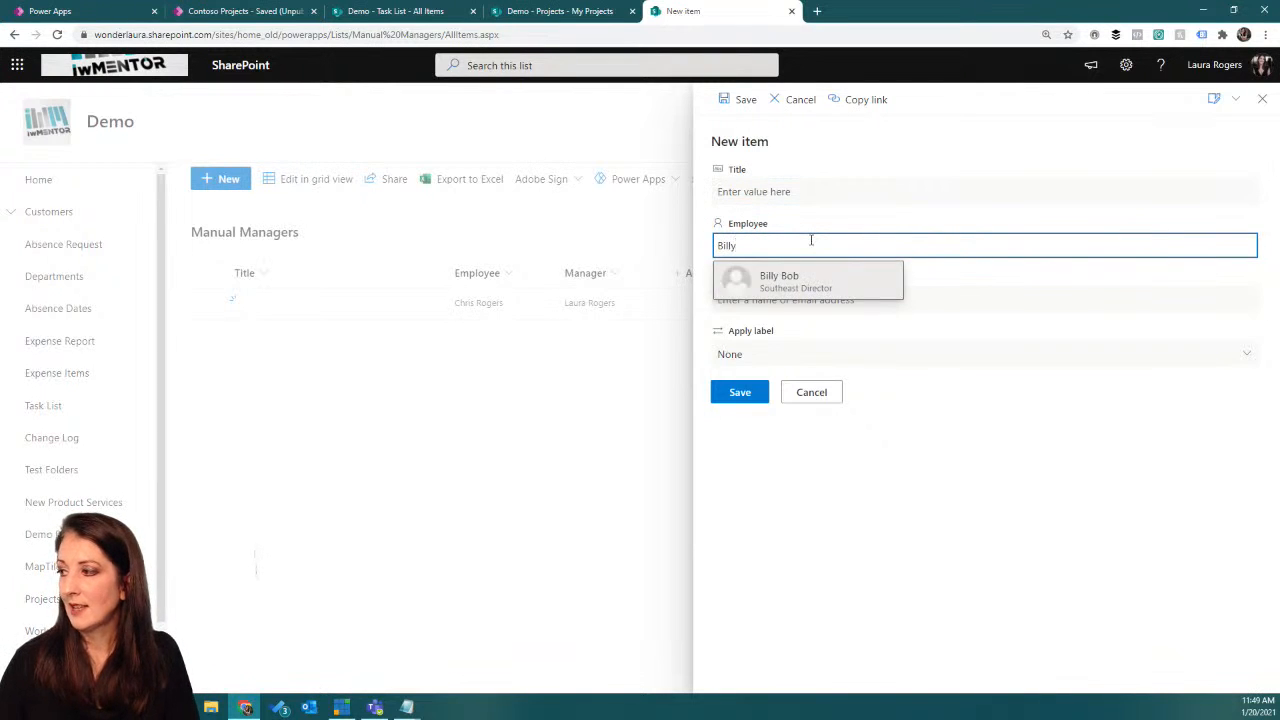
pyautogui.click(798, 283)
pyautogui.click(790, 299)
pyautogui.write('laura')
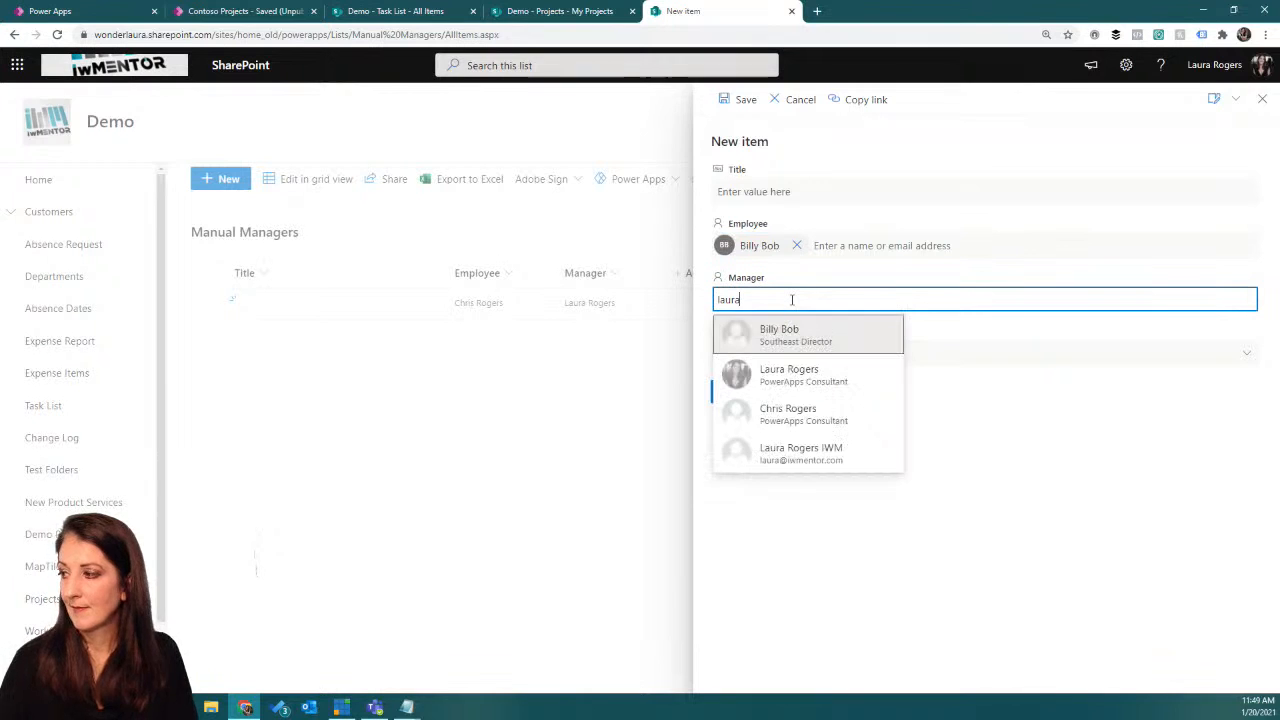
pyautogui.click(840, 374)
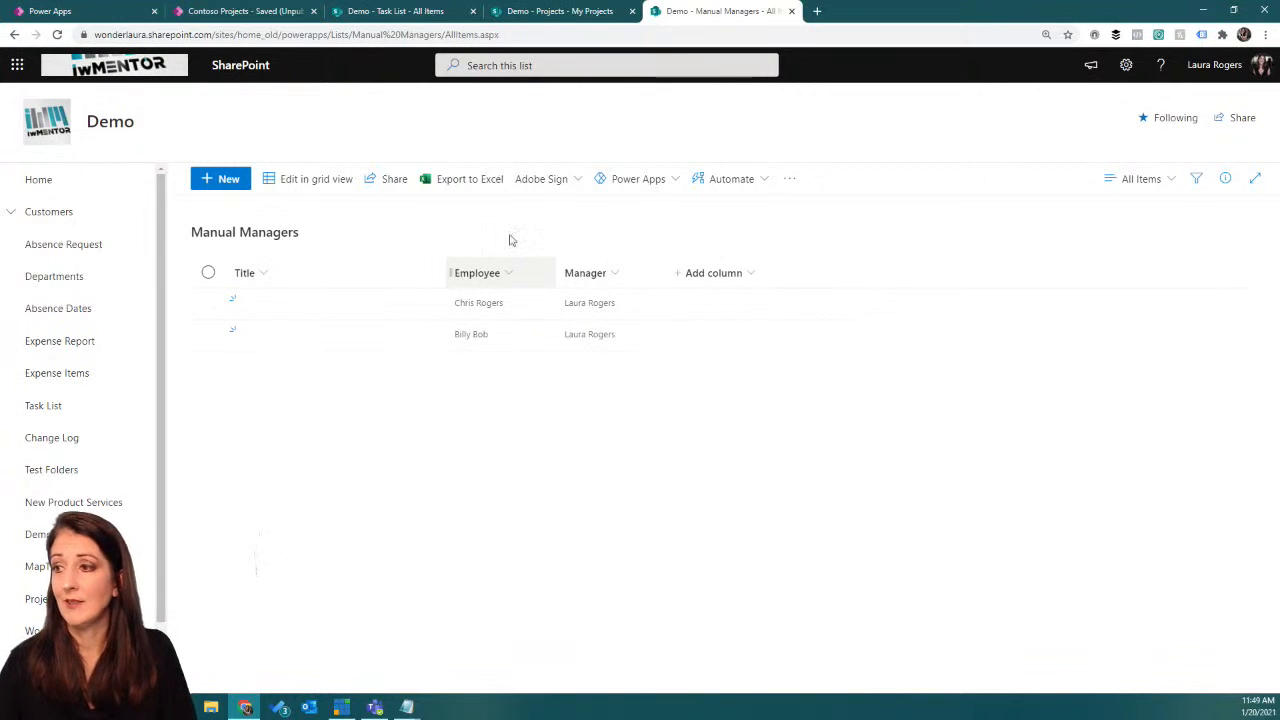
# Step: Switch to the Contoso Projects app in Power Apps Studio and start adding a SharePoint data source
pyautogui.click(236, 12)
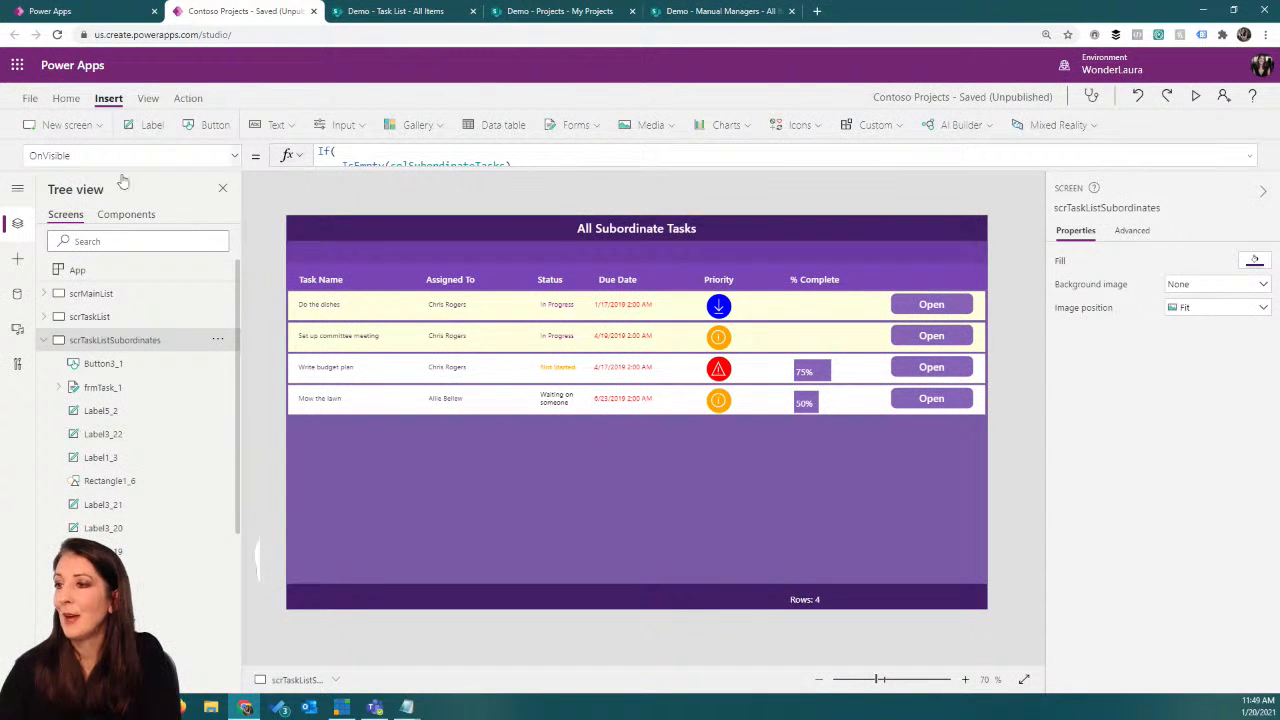
pyautogui.click(17, 293)
pyautogui.click(110, 217)
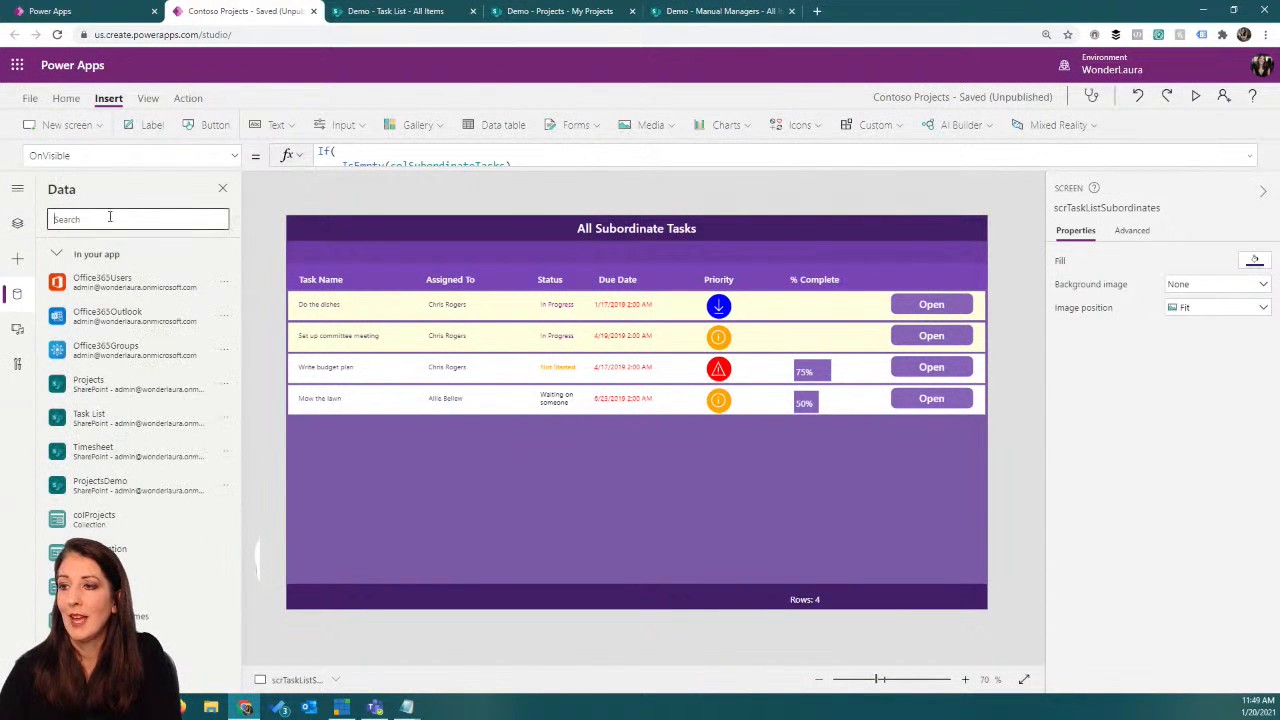
pyautogui.write('sharepoint')
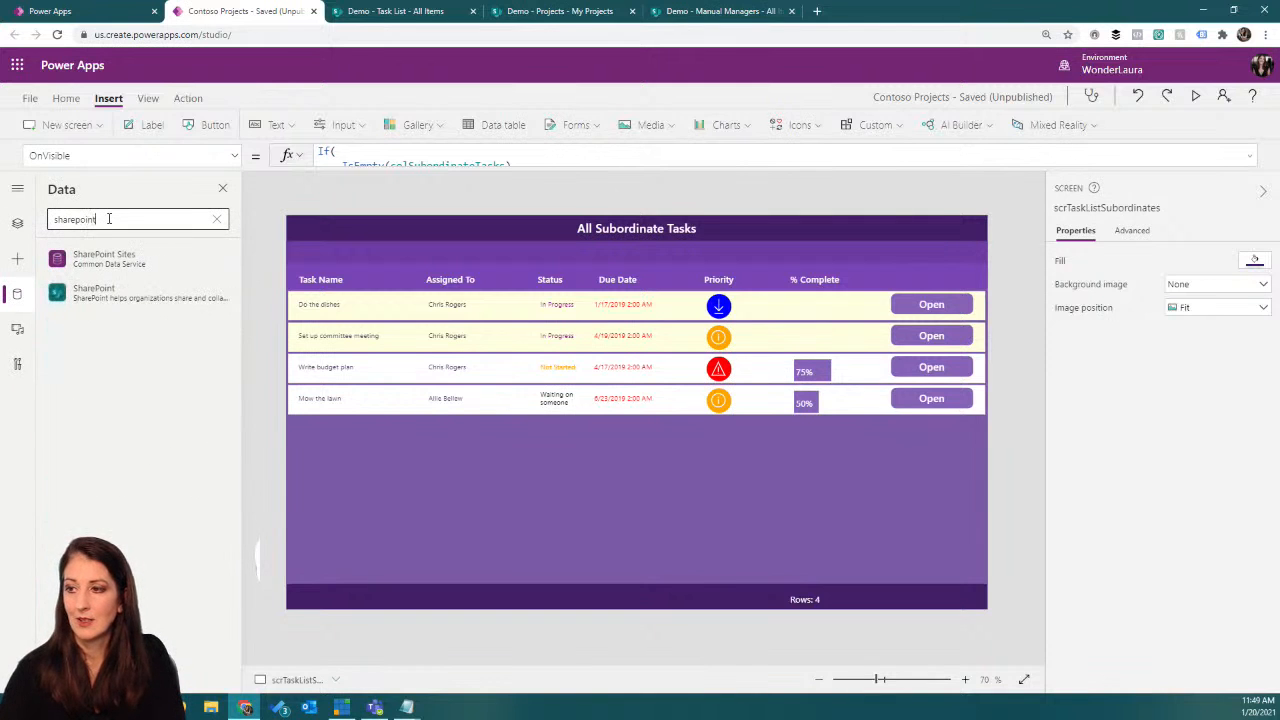
pyautogui.click(108, 308)
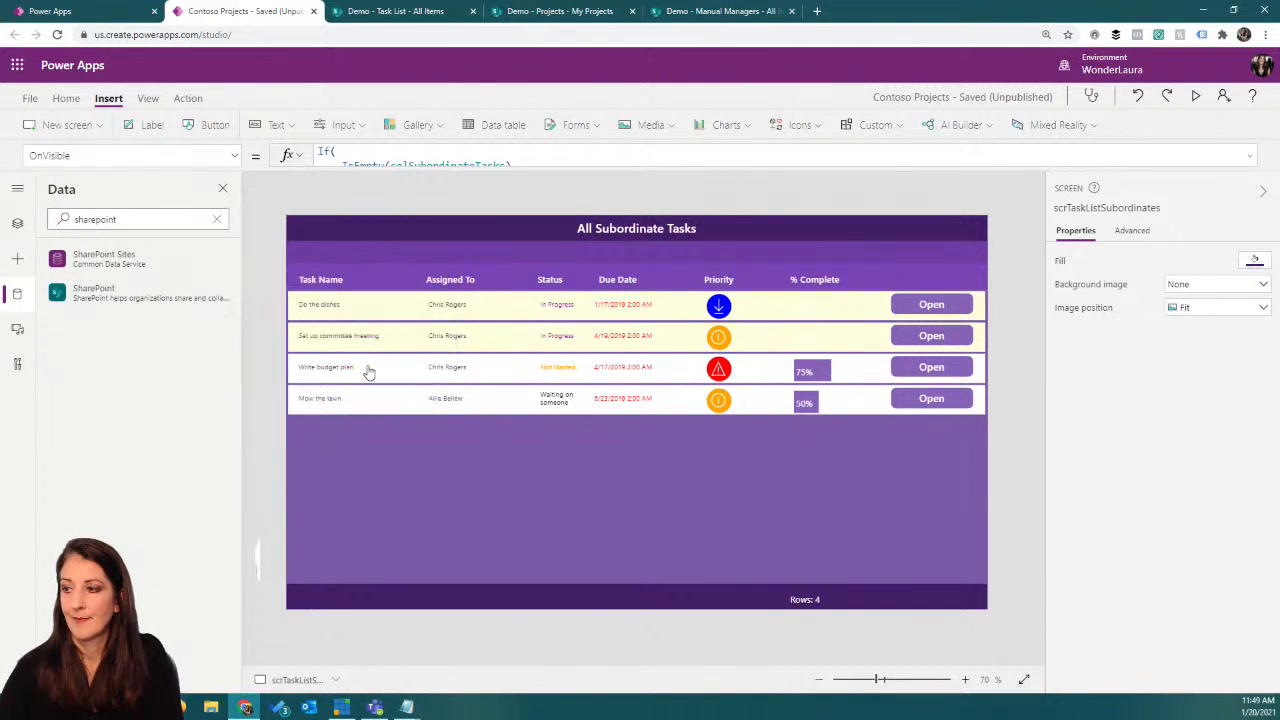
pyautogui.click(368, 370)
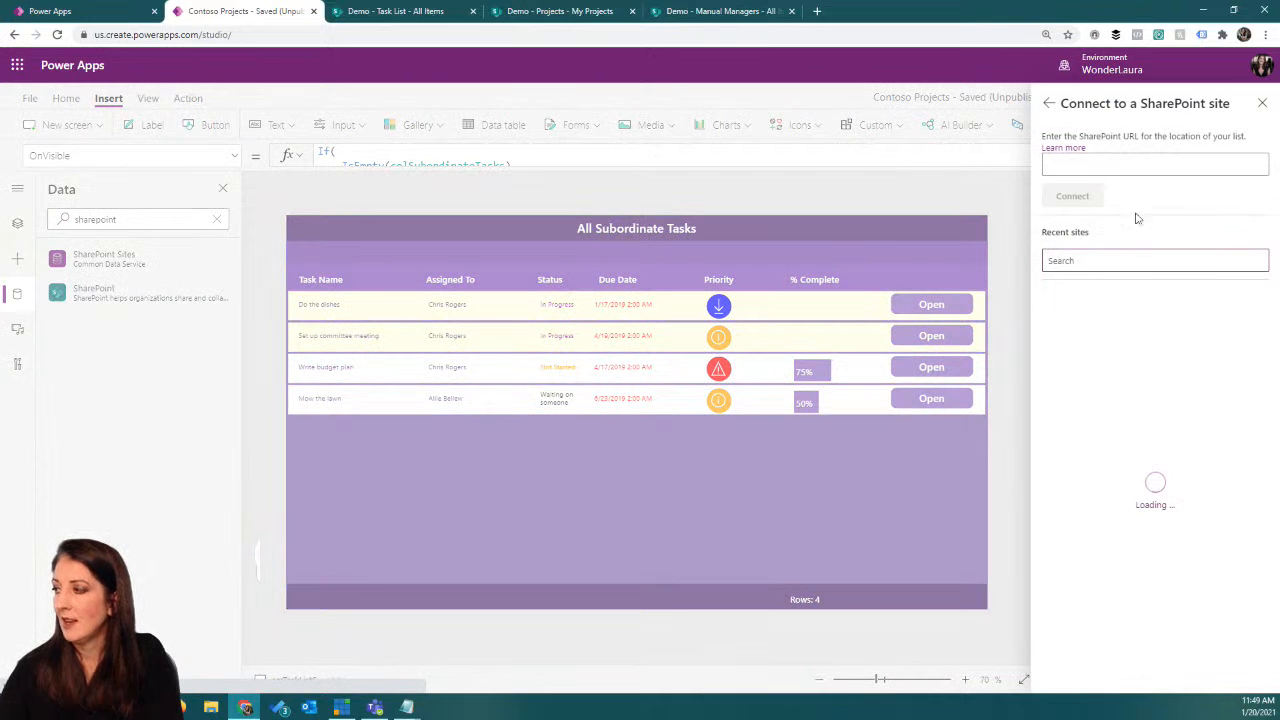
# Step: Choose the Demo site and connect its Manual Managers list to the app
pyautogui.click(600, 12)
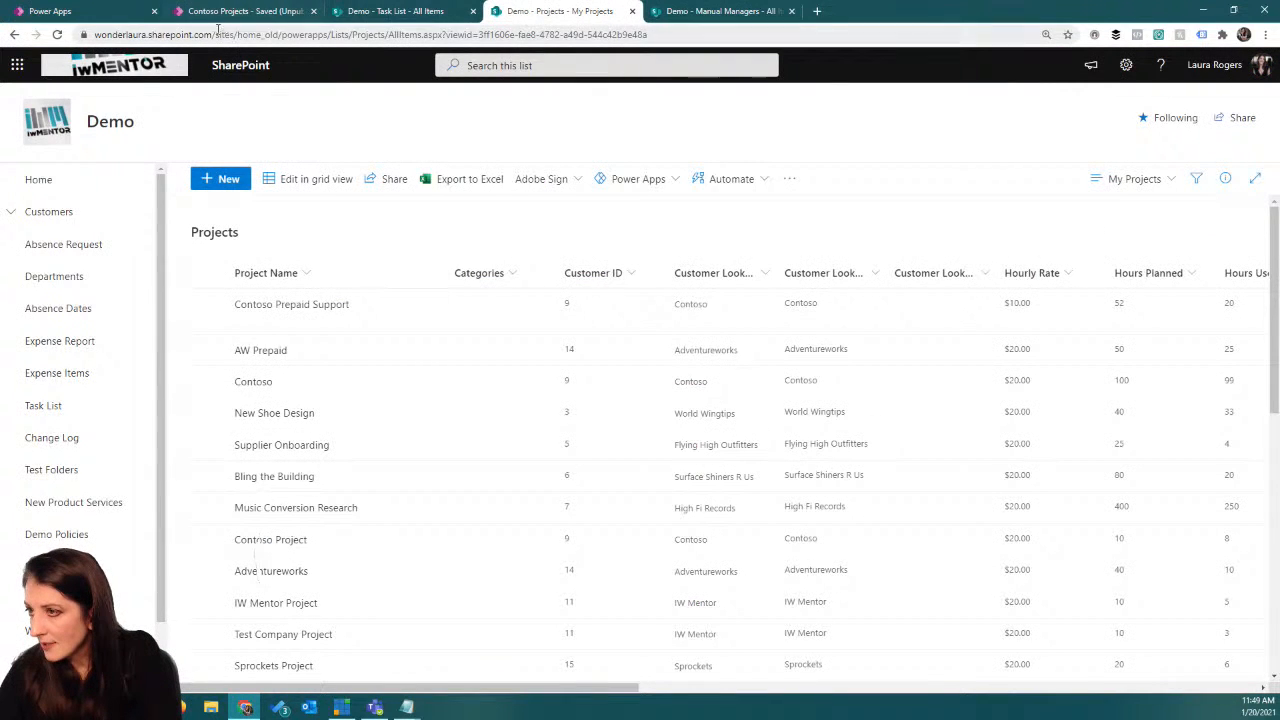
pyautogui.click(250, 11)
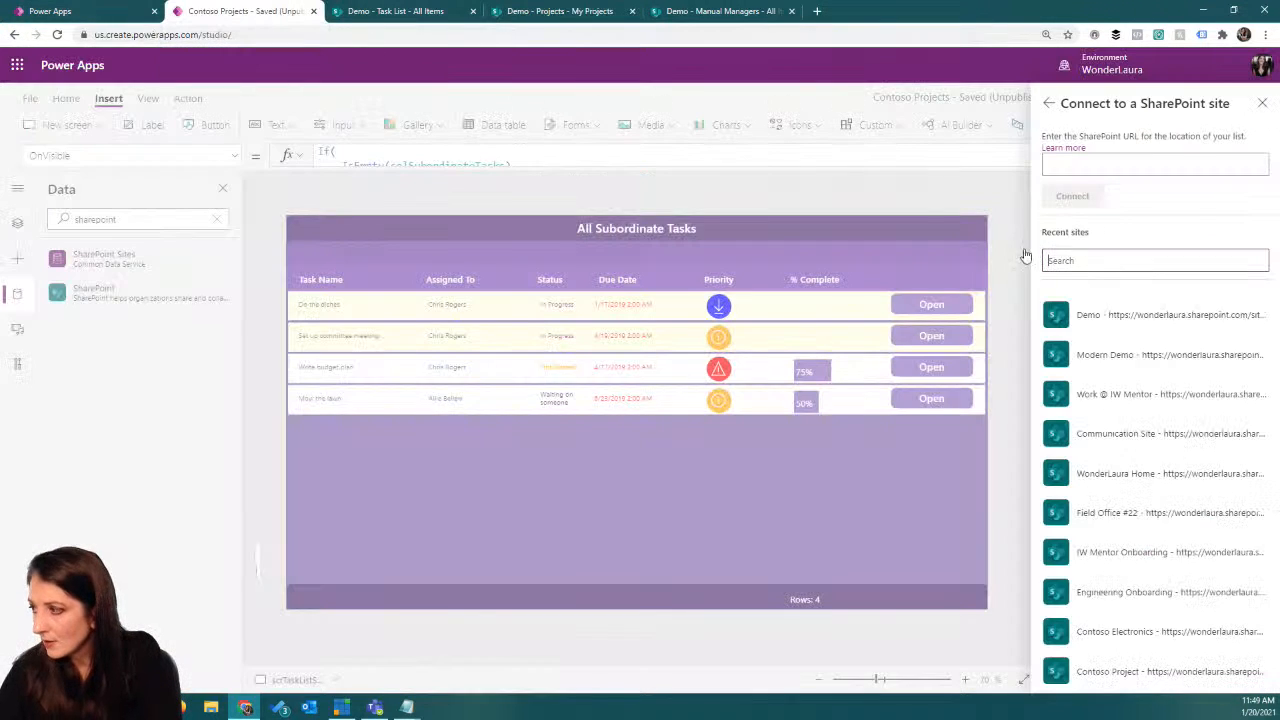
pyautogui.click(1181, 316)
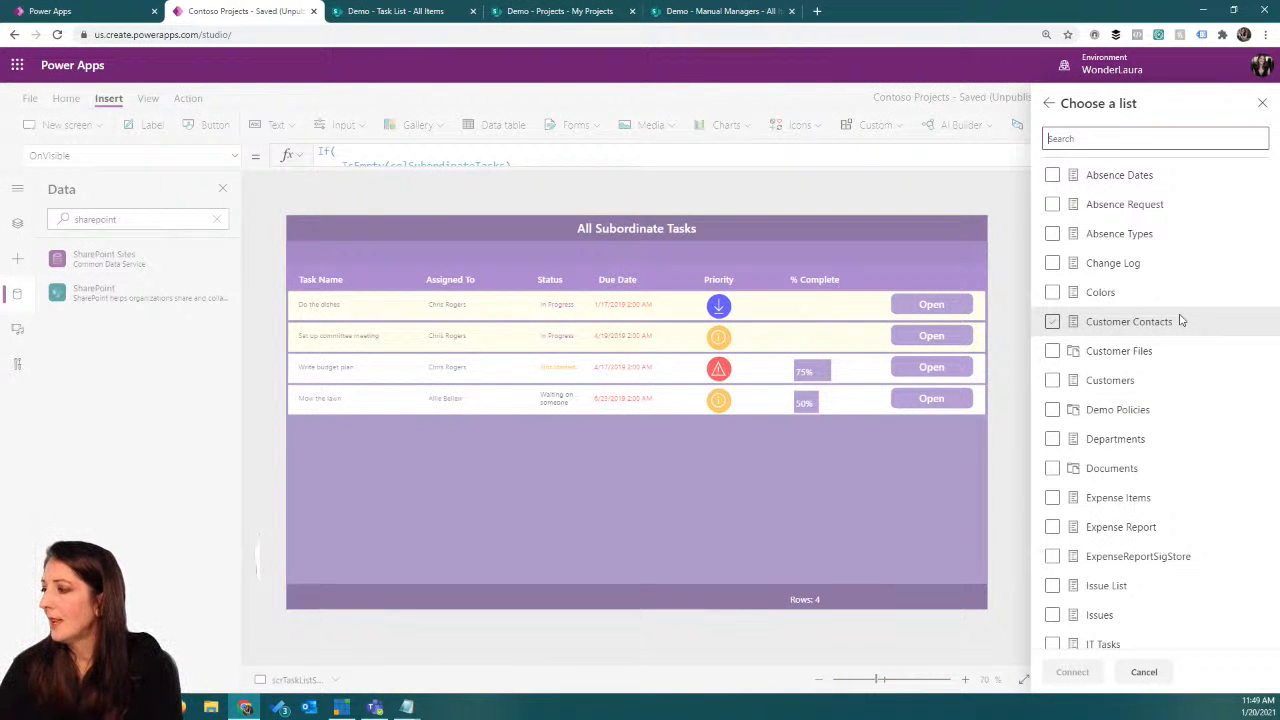
pyautogui.scroll(-5, 1180, 320)
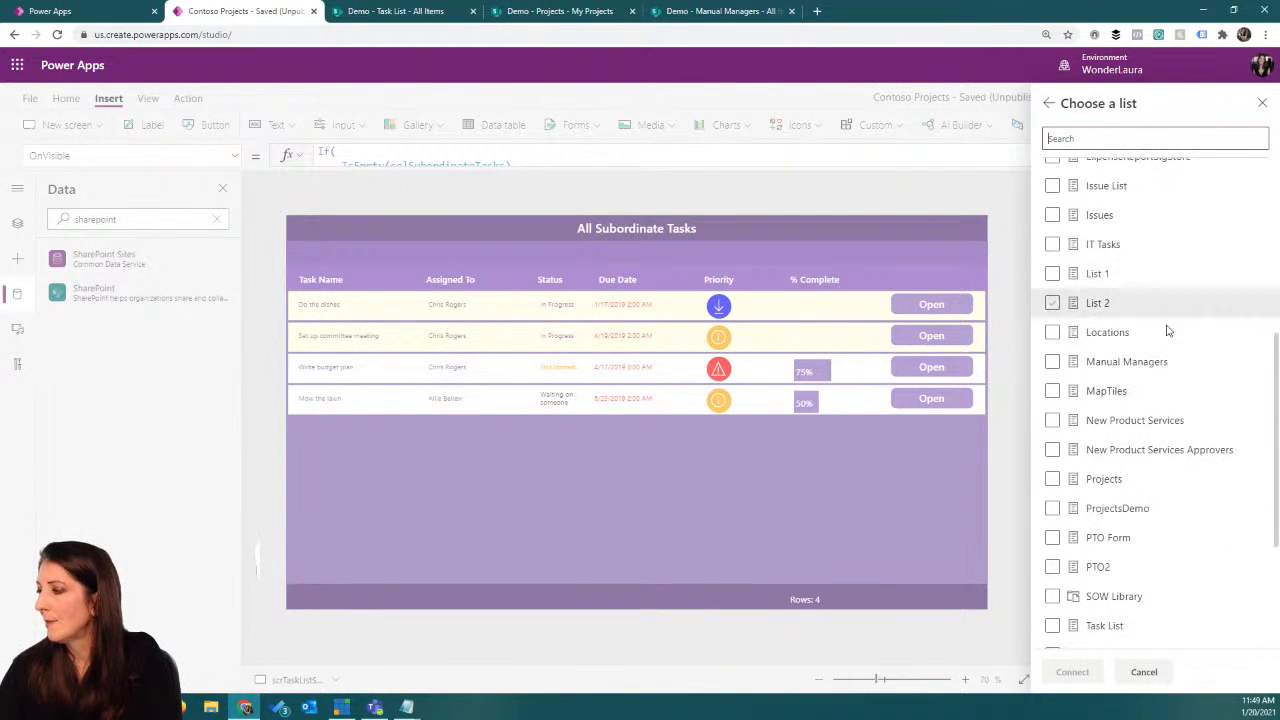
pyautogui.click(1052, 362)
pyautogui.click(1074, 671)
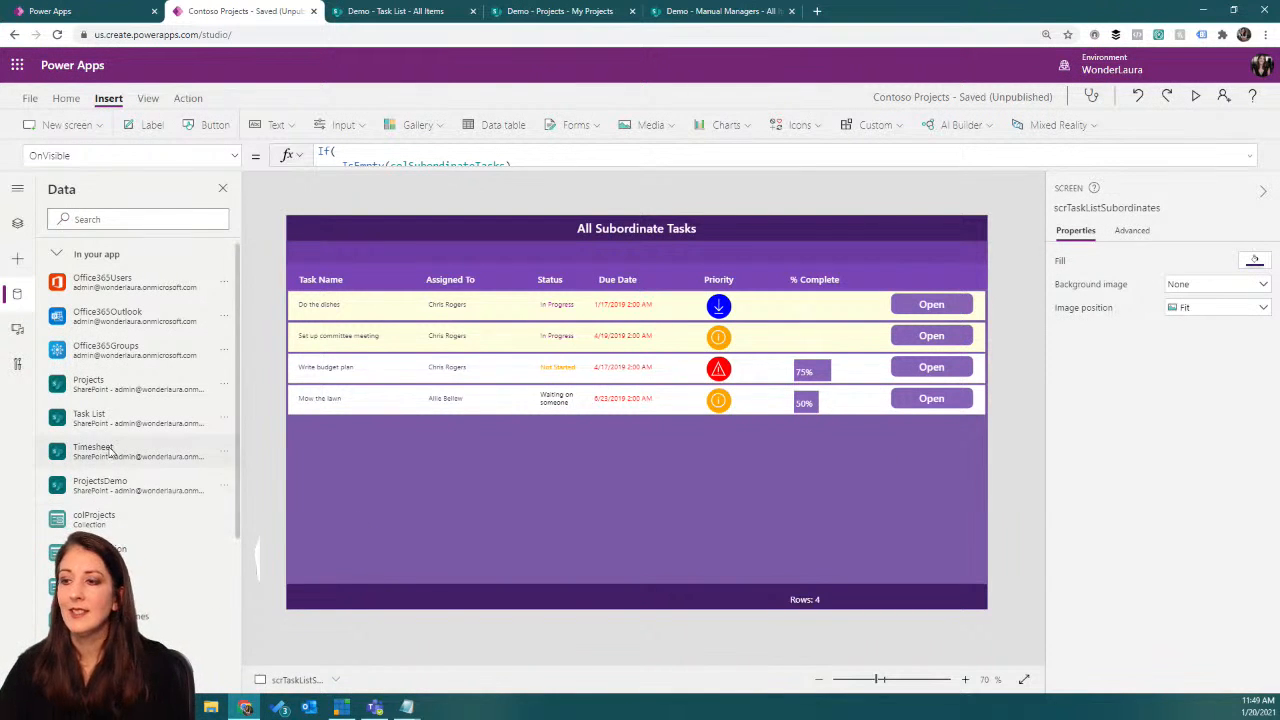
pyautogui.scroll(-3, 129, 468)
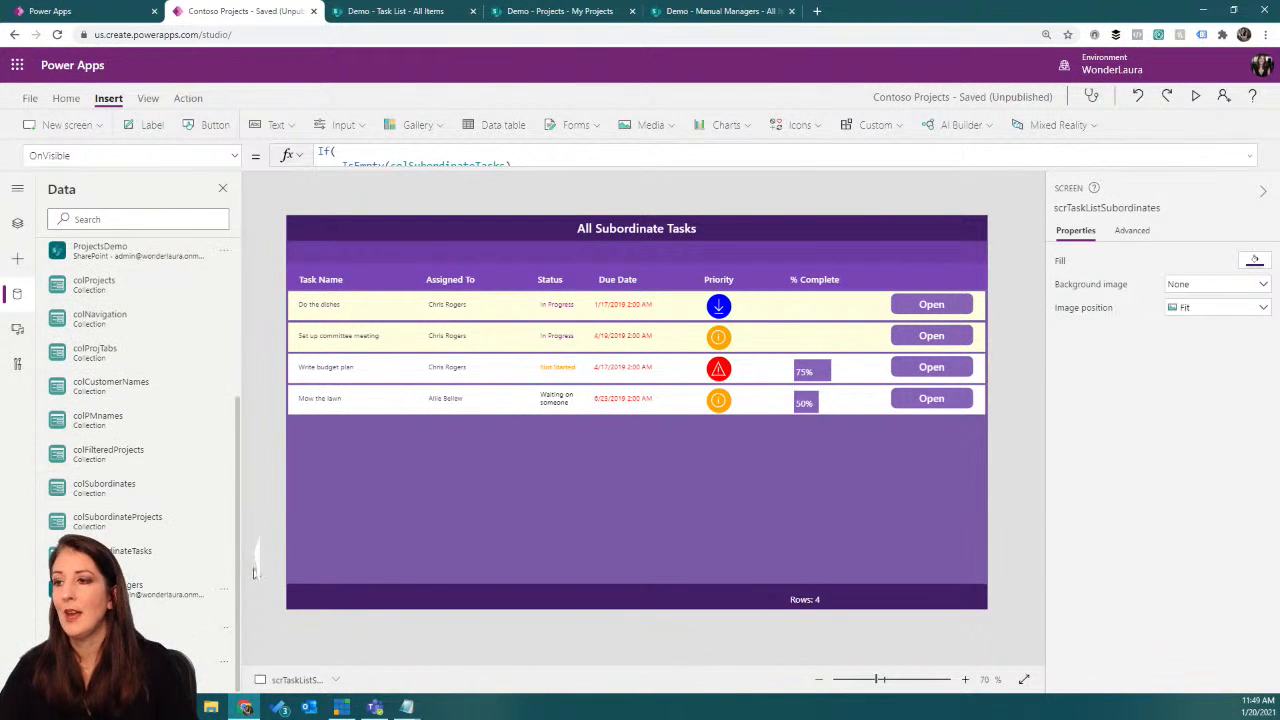
# Step: Review the App object's OnStart formula, examining how colSubordinates, colSubordinateTasks and colSubordinateProjects are collected
pyautogui.click(17, 223)
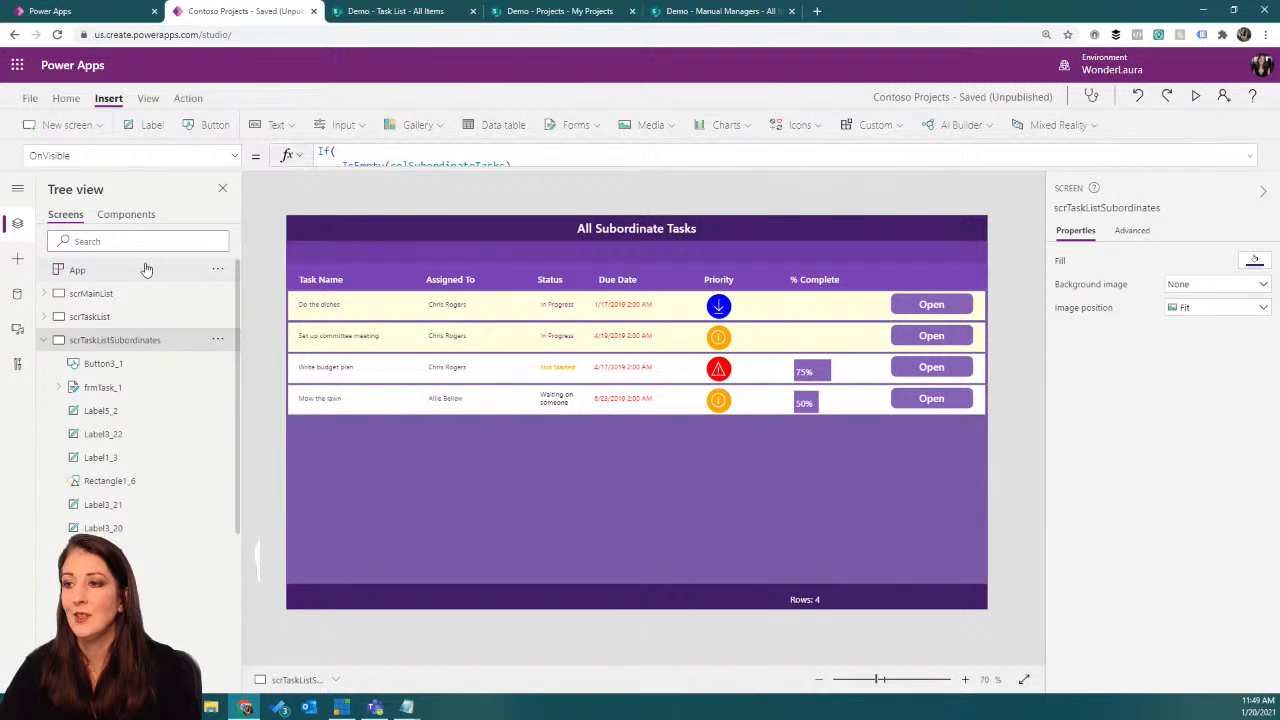
pyautogui.click(77, 270)
pyautogui.click(1249, 155)
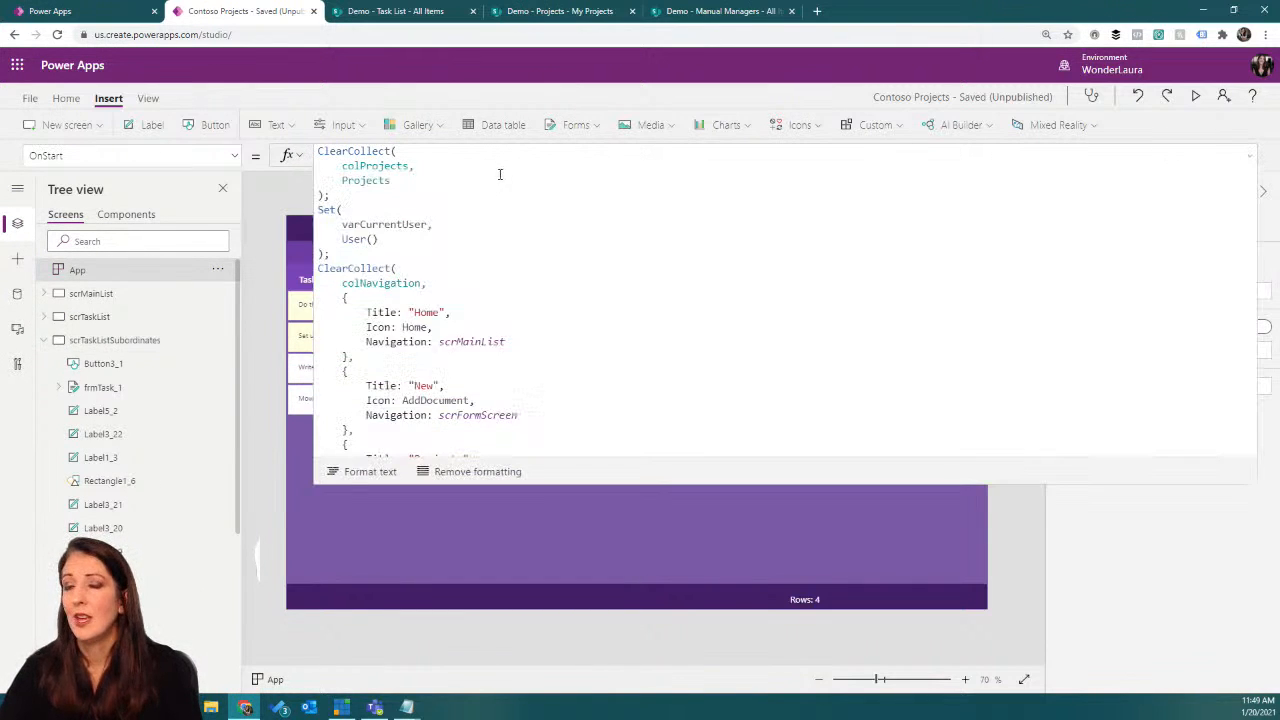
pyautogui.scroll(-5, 505, 230)
pyautogui.scroll(-2, 511, 262)
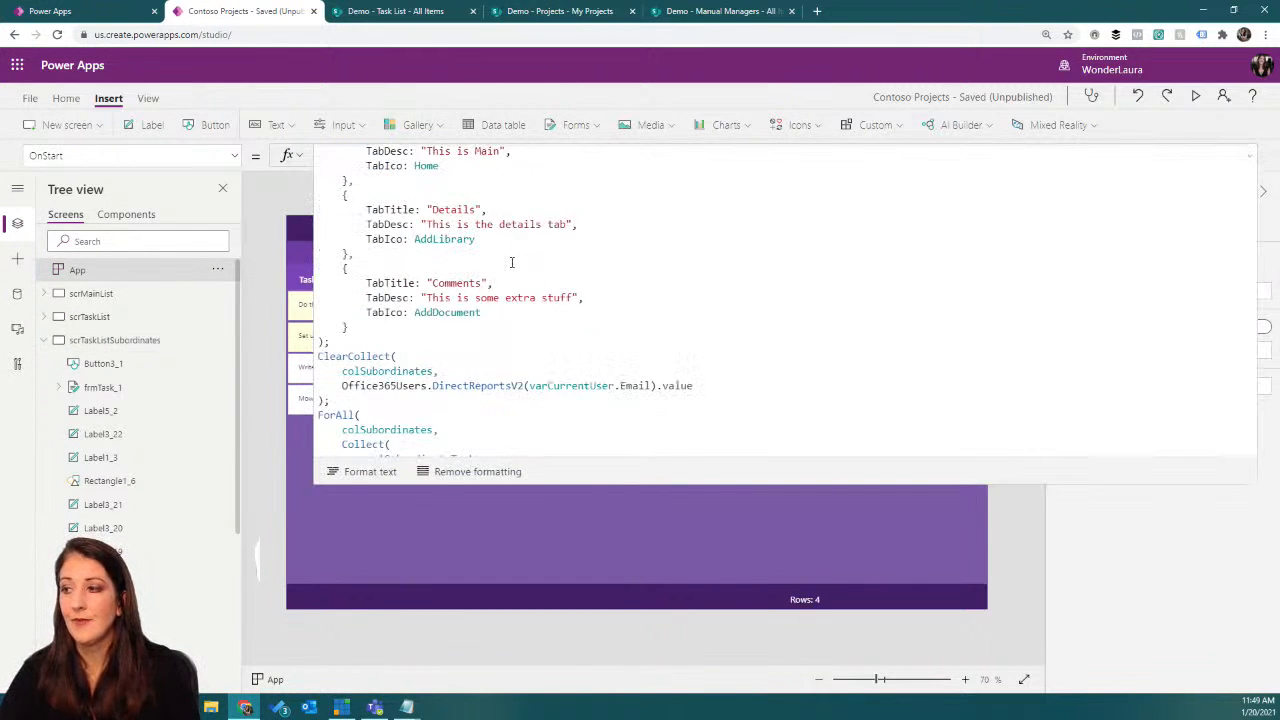
pyautogui.scroll(-4, 511, 262)
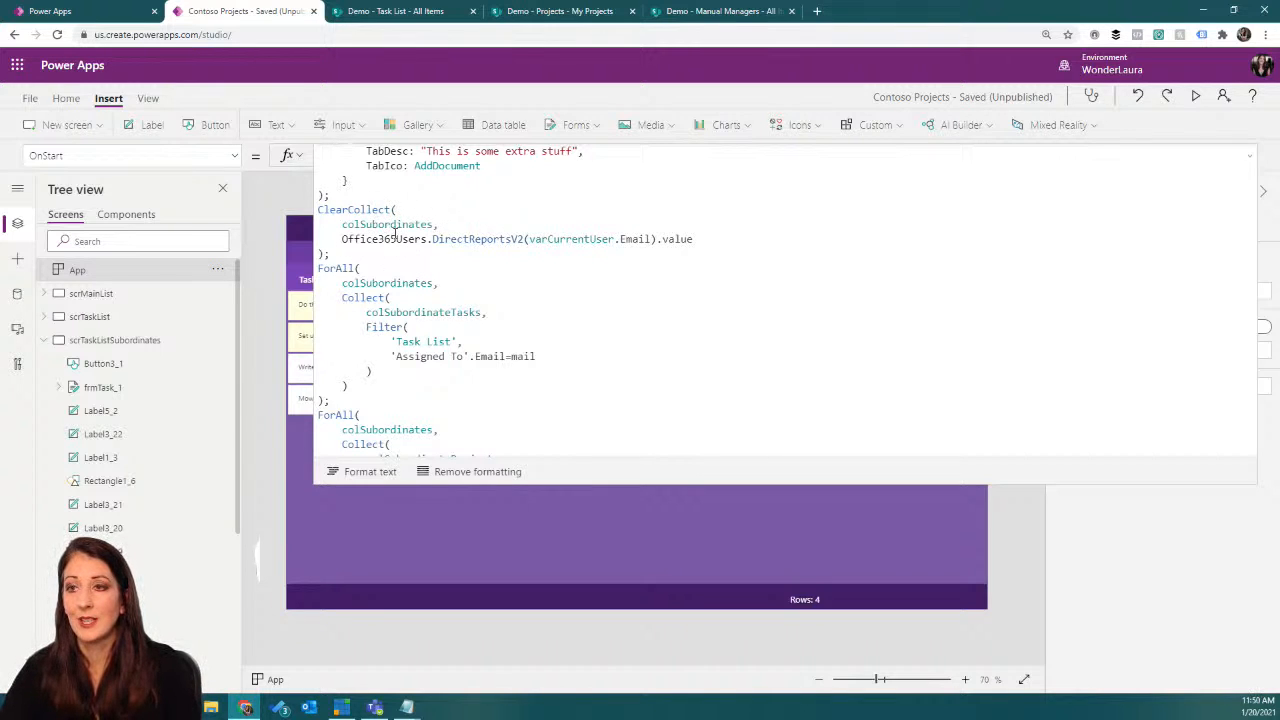
pyautogui.scroll(-2, 367, 283)
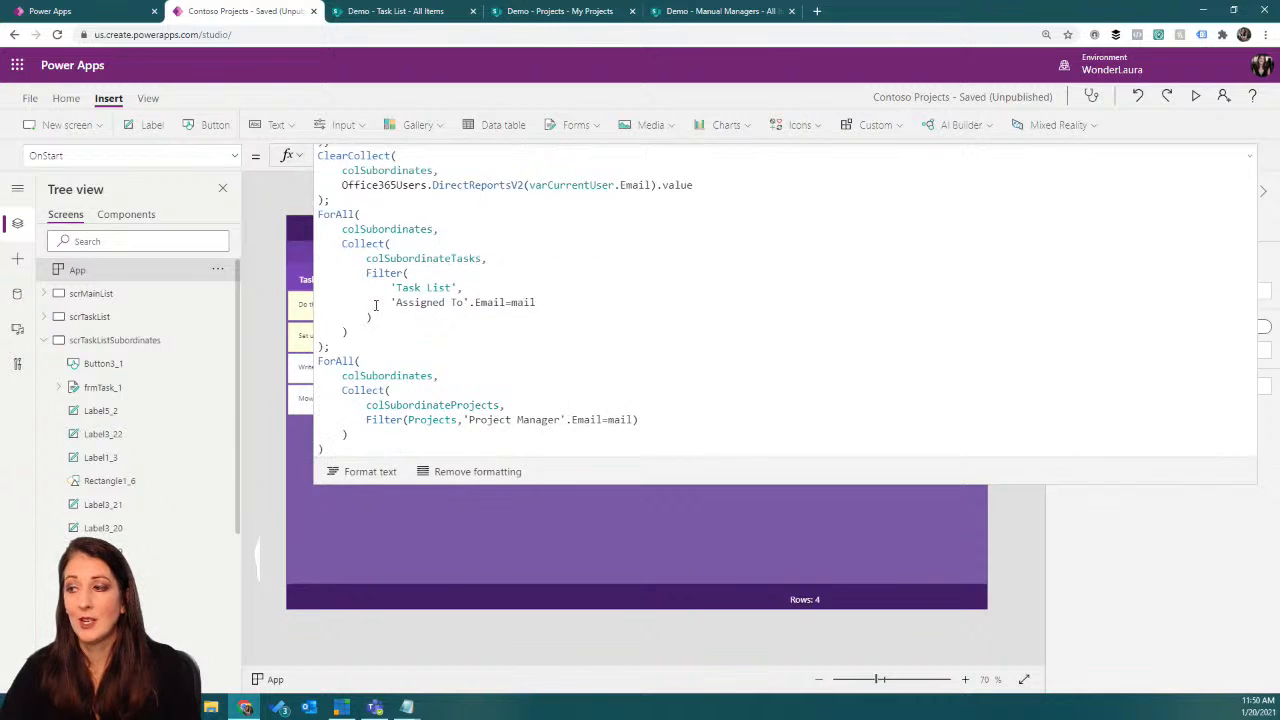
pyautogui.click(1249, 157)
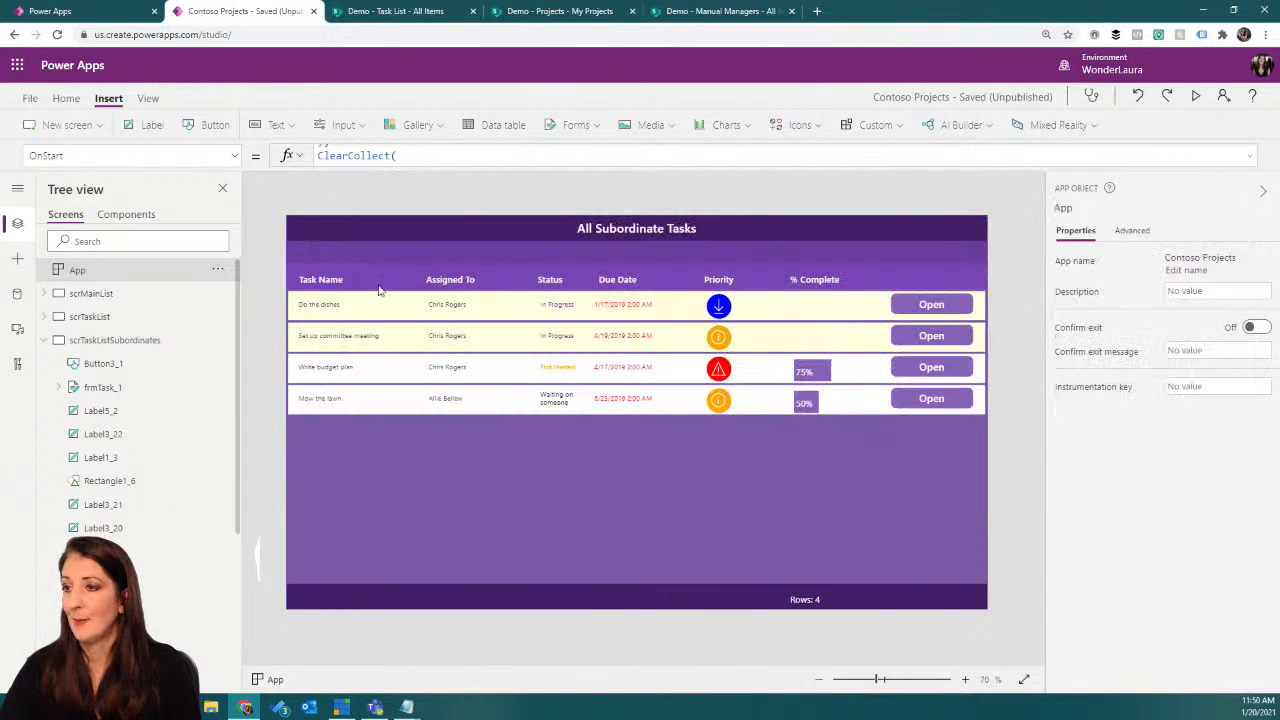
# Step: Insert a button on scrTaskListSubordinates and place it in the screen header at about X 92, Y 24
pyautogui.click(121, 344)
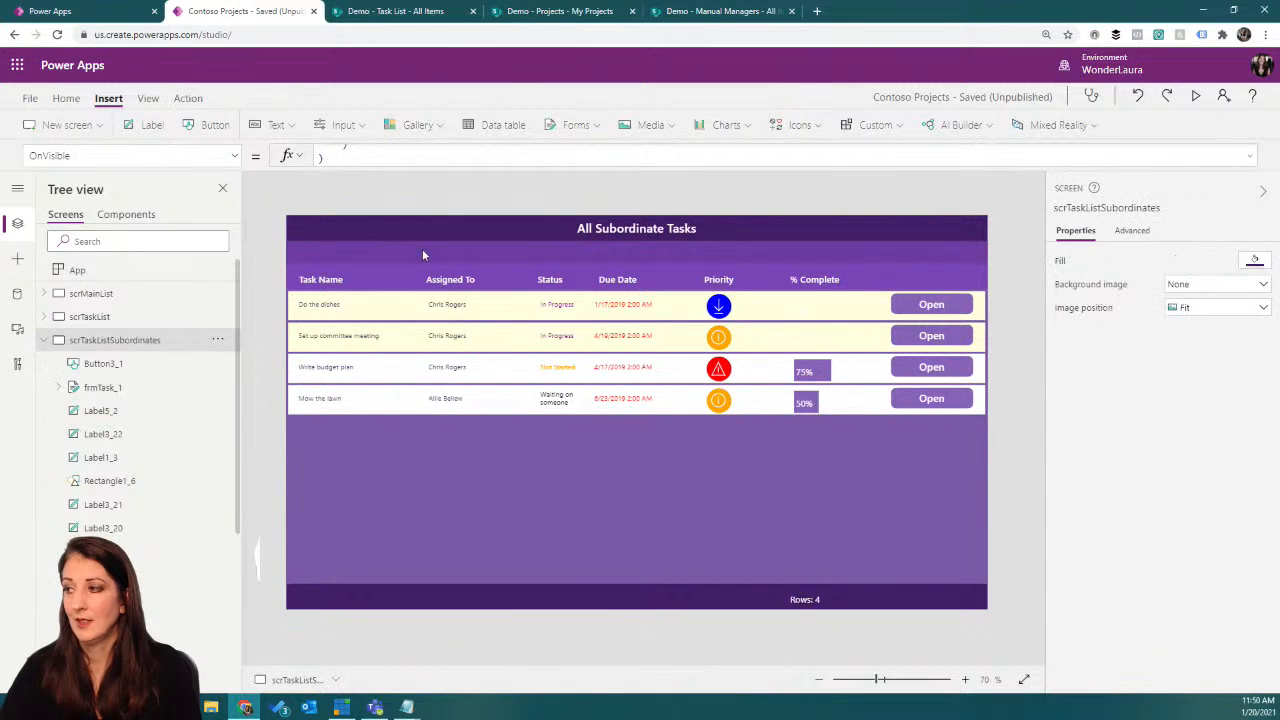
pyautogui.click(205, 128)
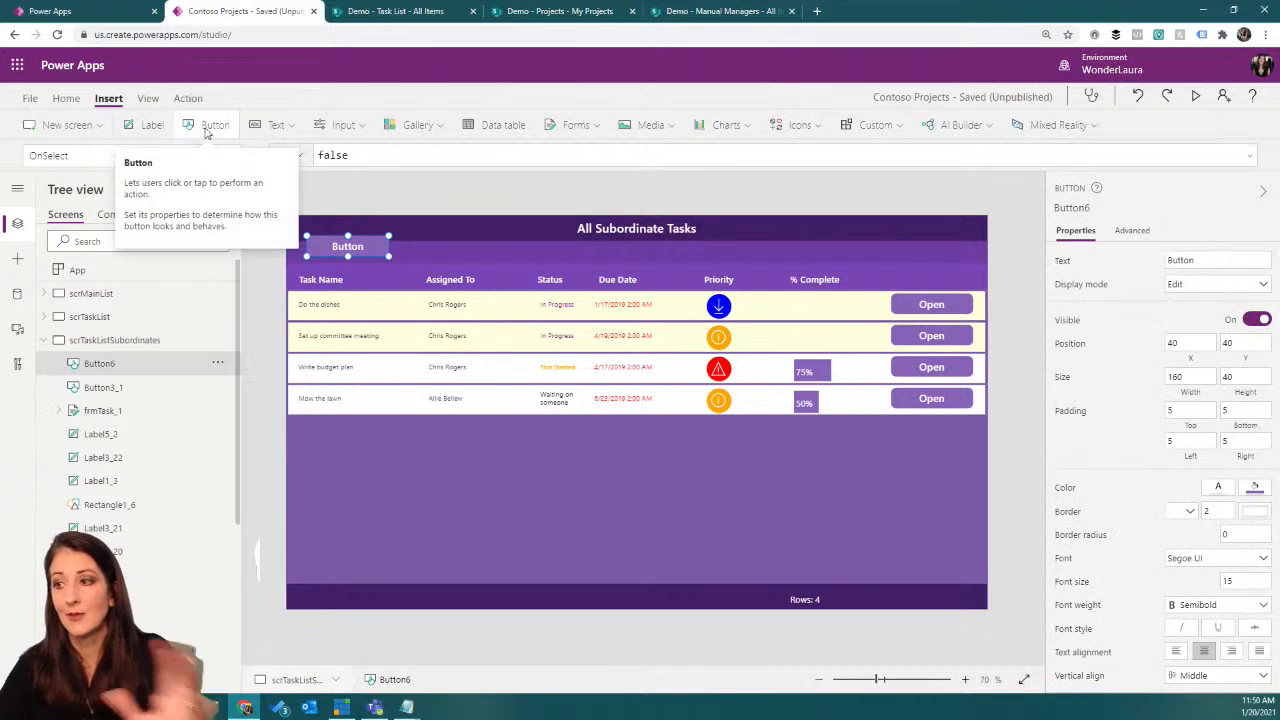
pyautogui.moveTo(360, 246); pyautogui.dragTo(387, 238)
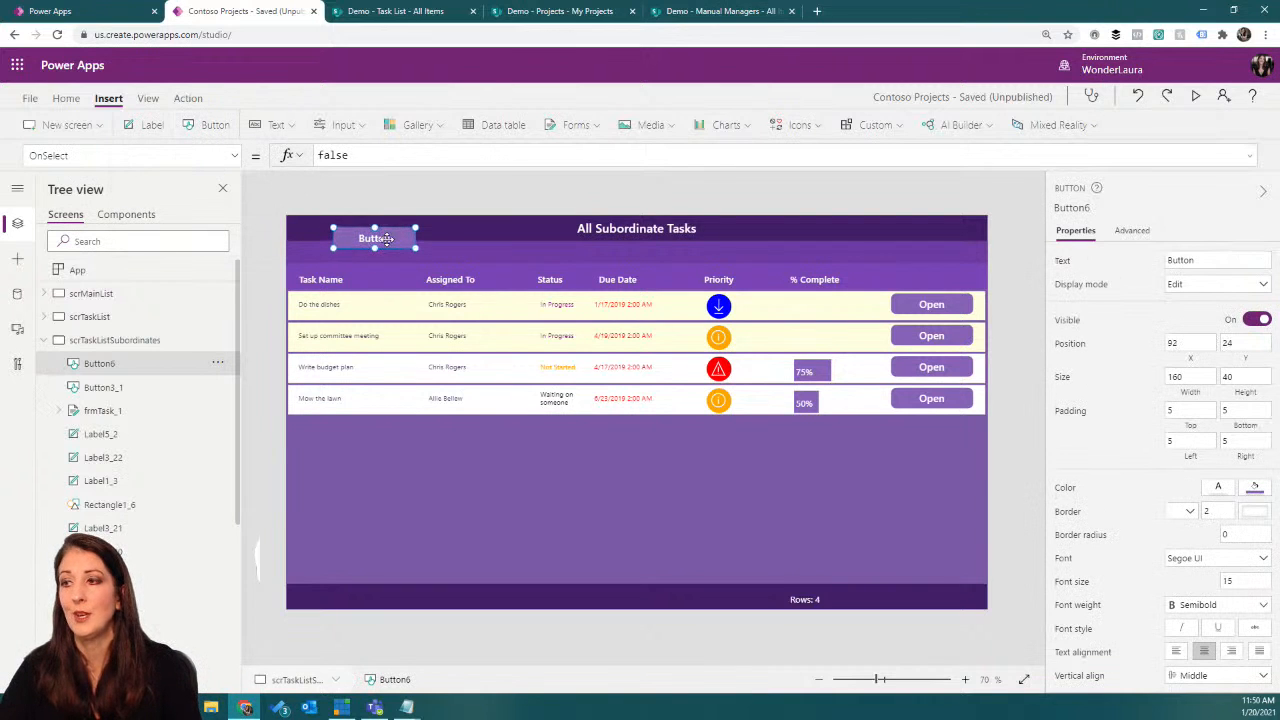
# Step: Replace the new button's OnSelect value with the beginning of a ClearCollect formula that targets a collection named colSubordinatesManual
pyautogui.doubleClick(322, 156)
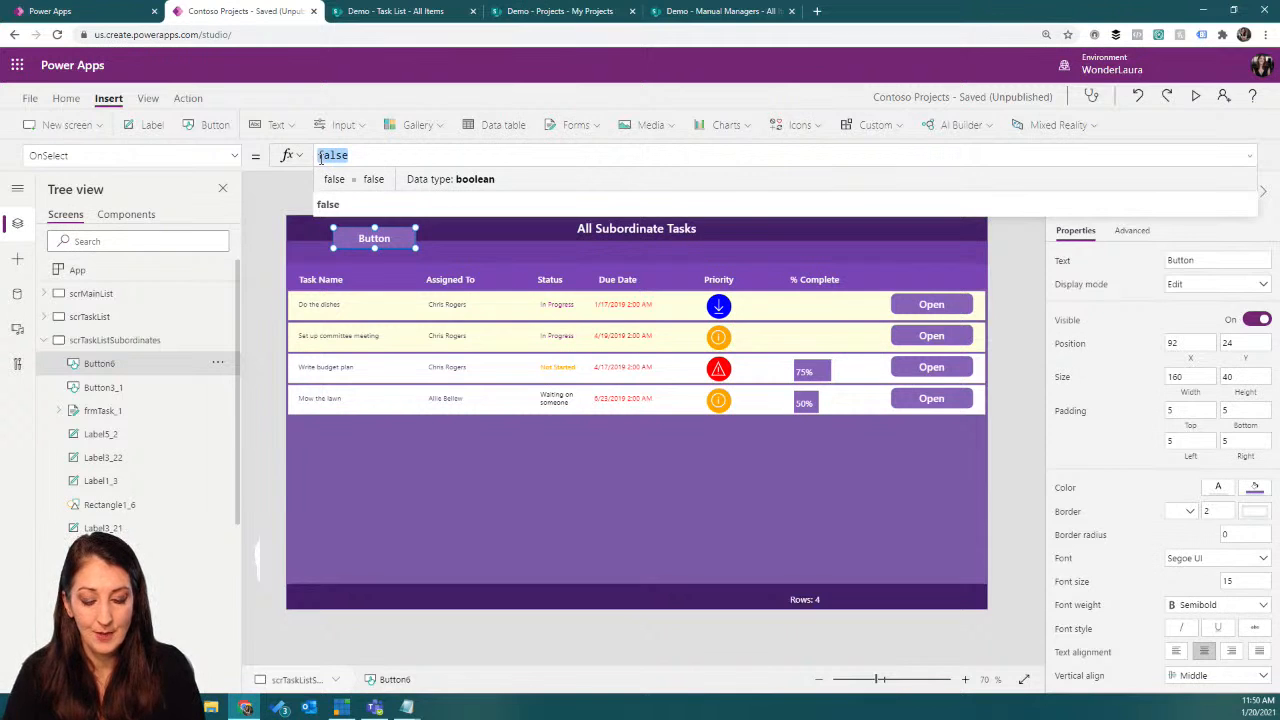
pyautogui.write('col')
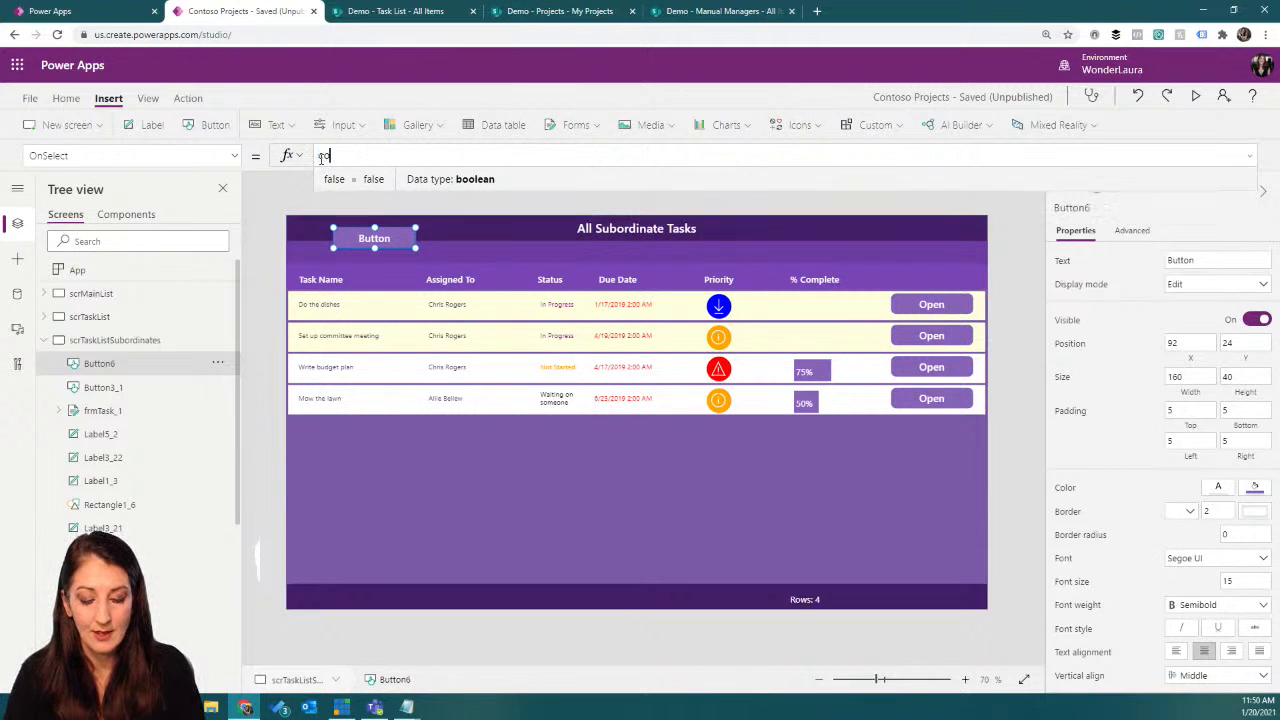
pyautogui.press('BackSpace')
pyautogui.press('BackSpace')
pyautogui.write('learc')
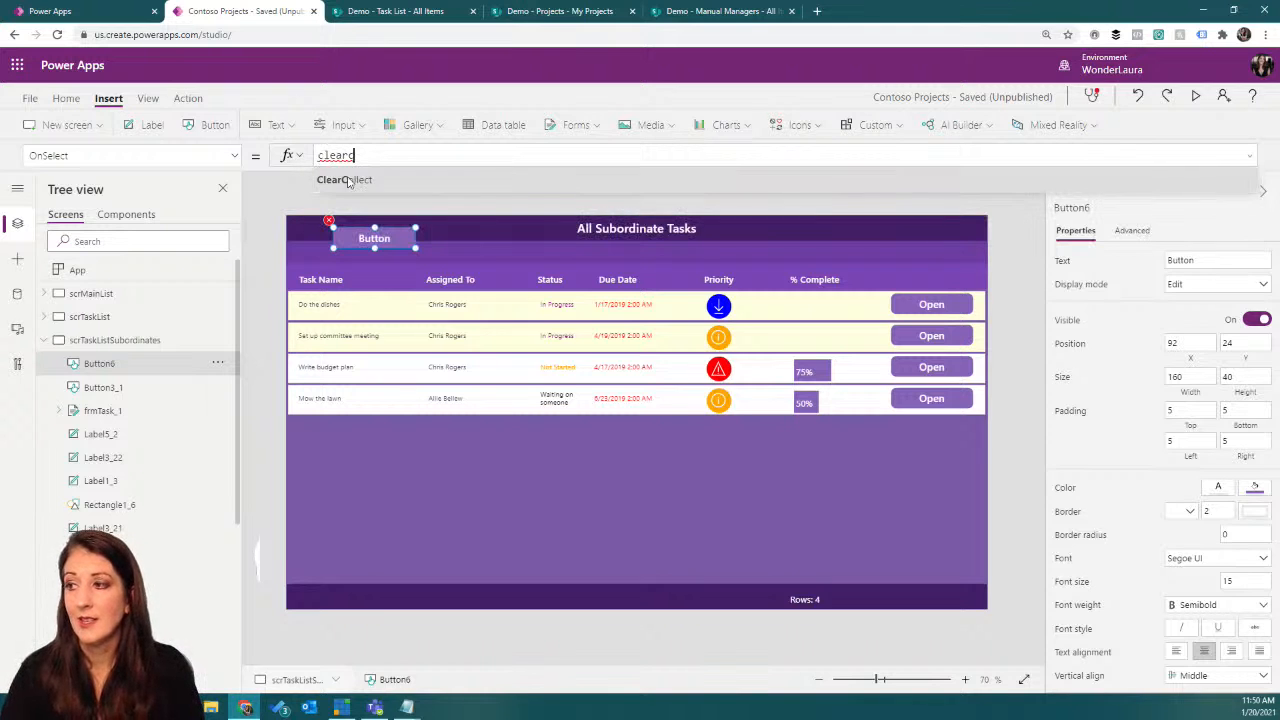
pyautogui.press('Tab')
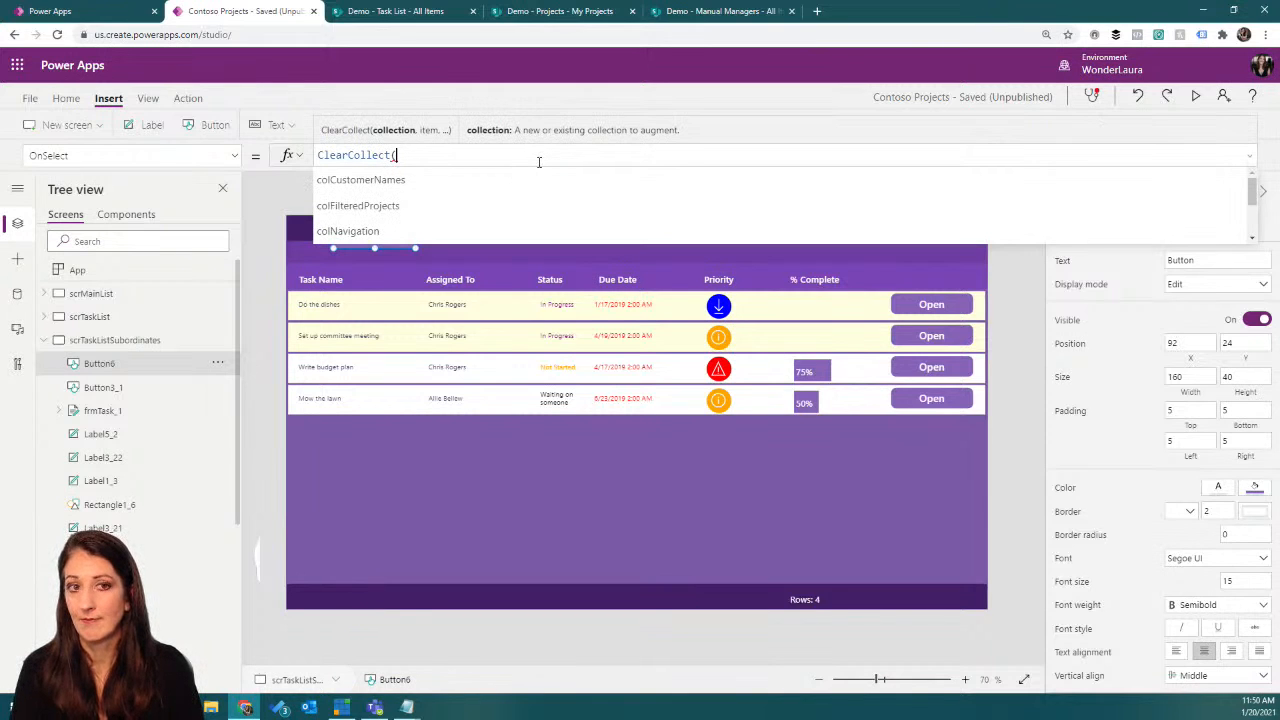
pyautogui.write('colSubordinates')
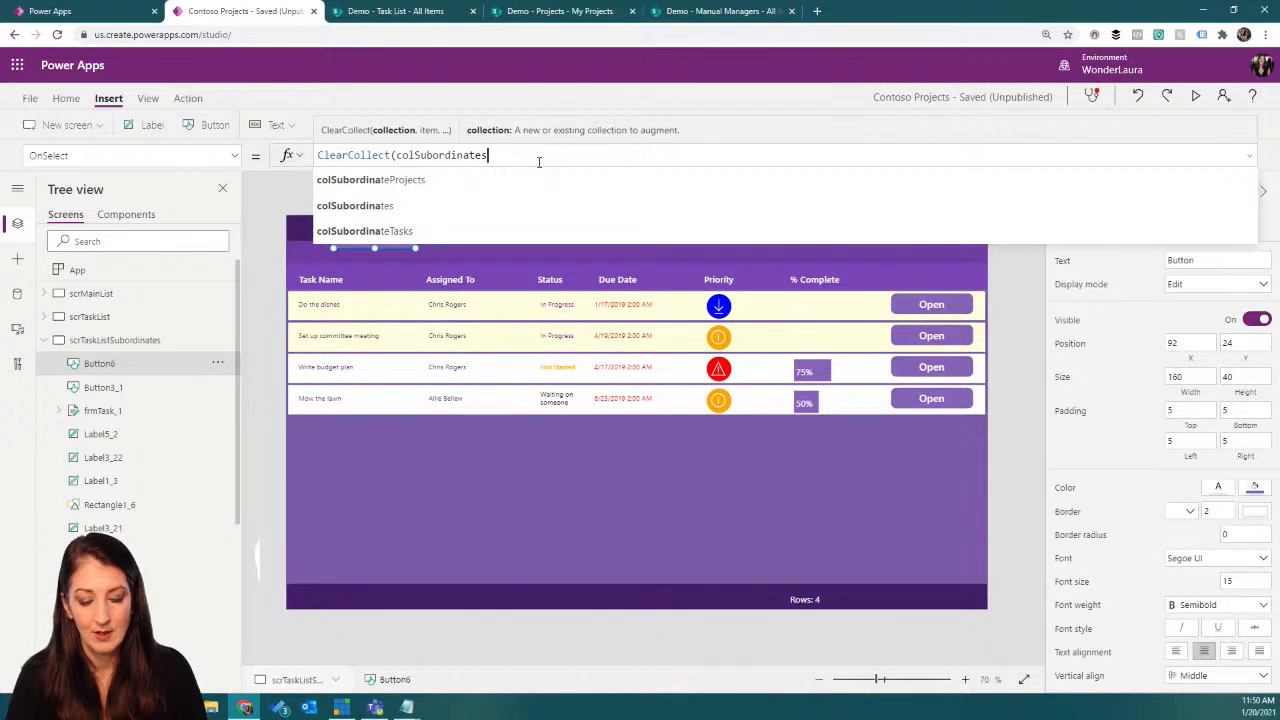
pyautogui.write('Manual')
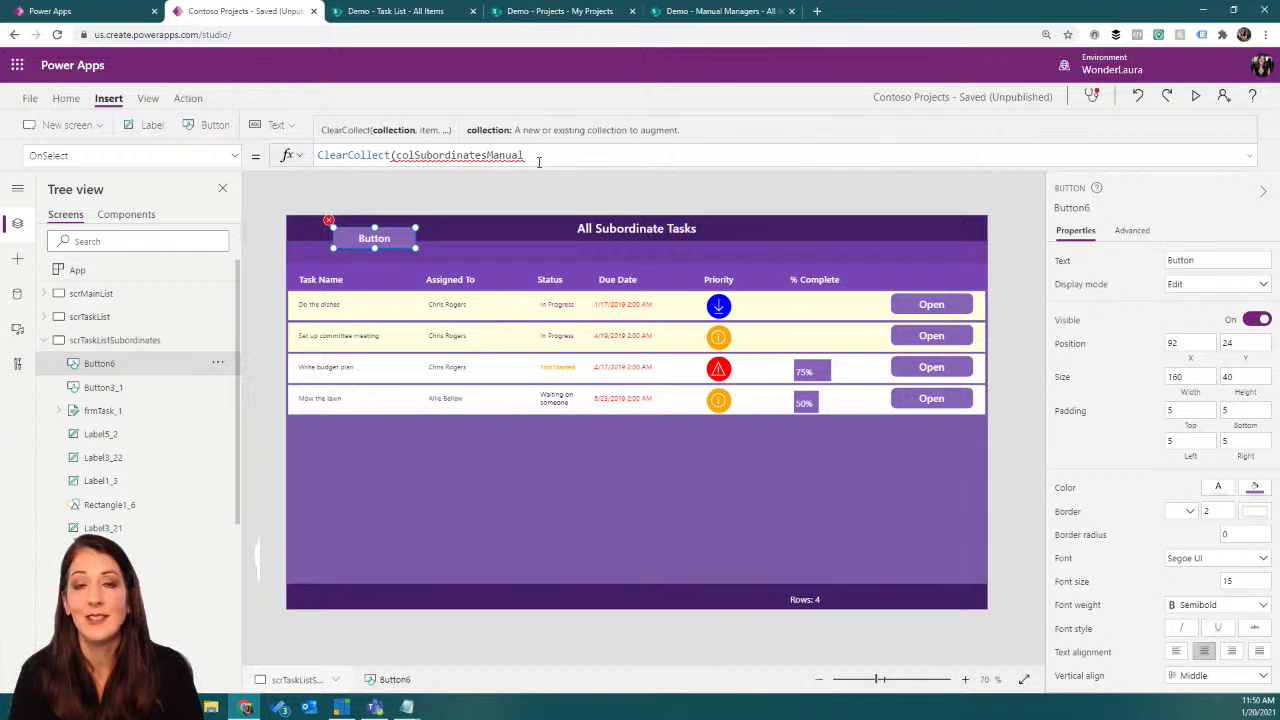
pyautogui.write(', ')
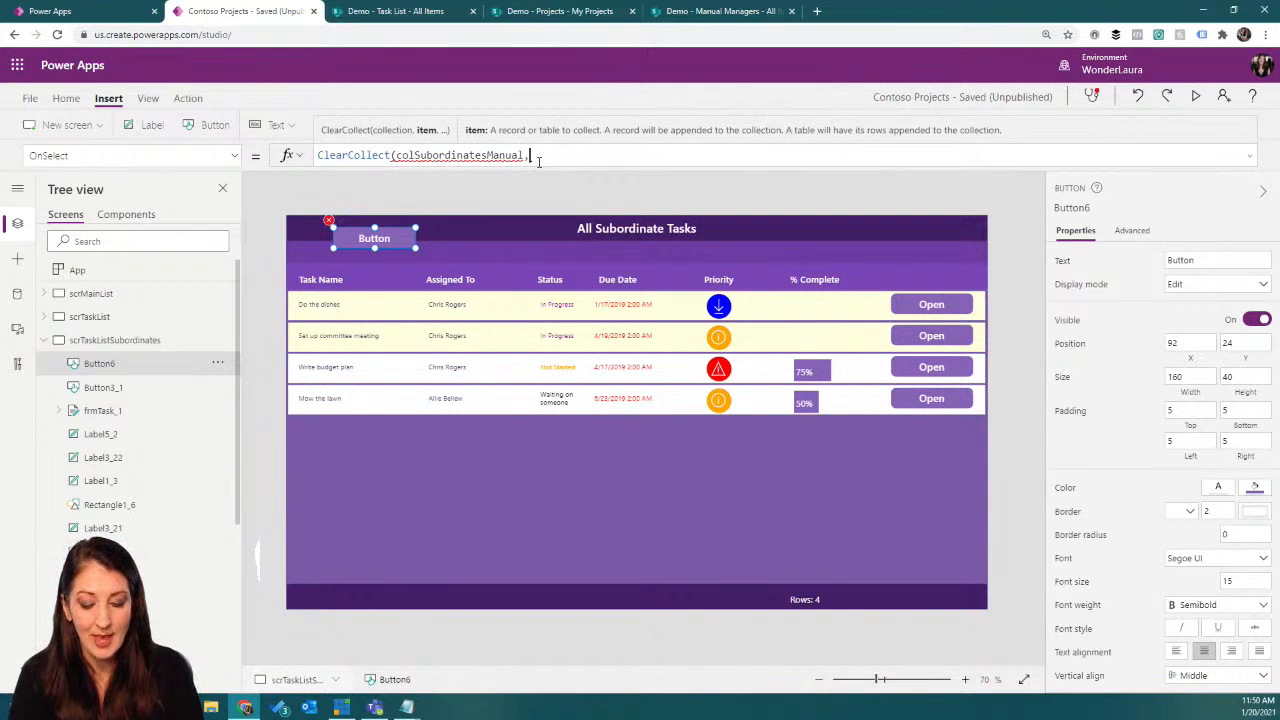
pyautogui.write('man')
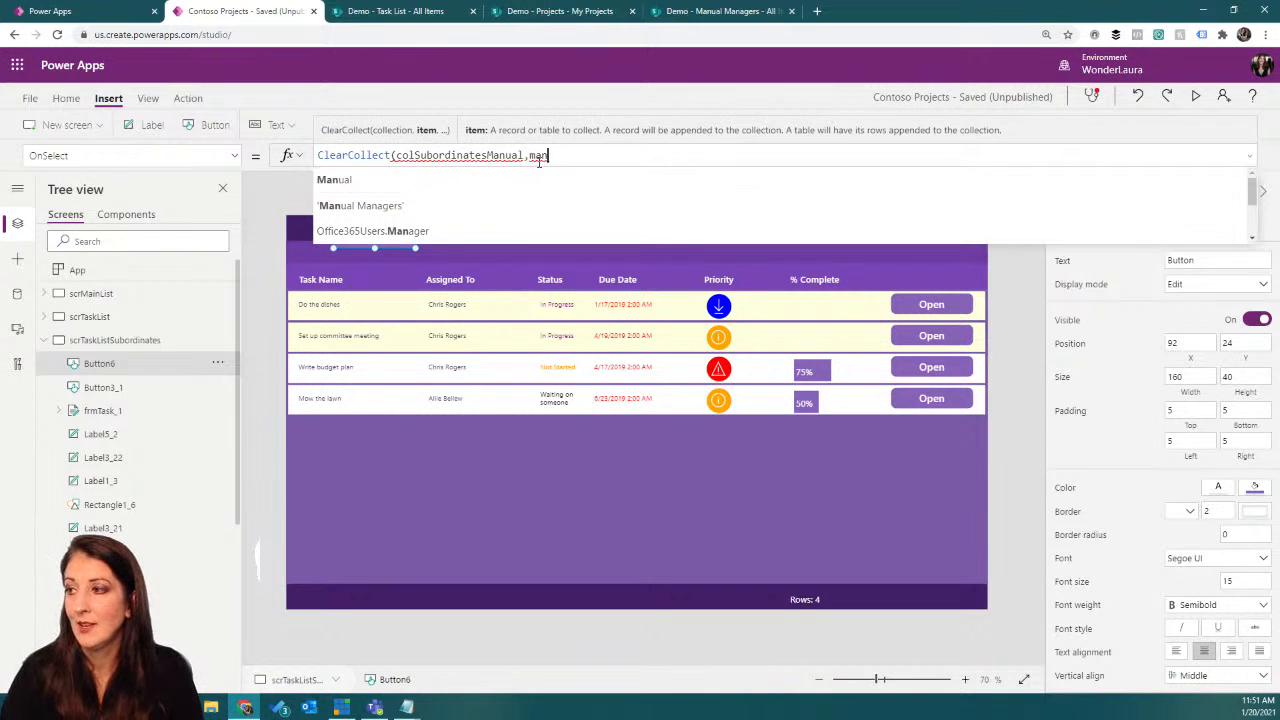
# Step: Extend the ClearCollect formula with the 'Manual Managers' data source wrapped in a Filter function
pyautogui.press('Down')
pyautogui.press('Tab')
pyautogui.click(530, 153)
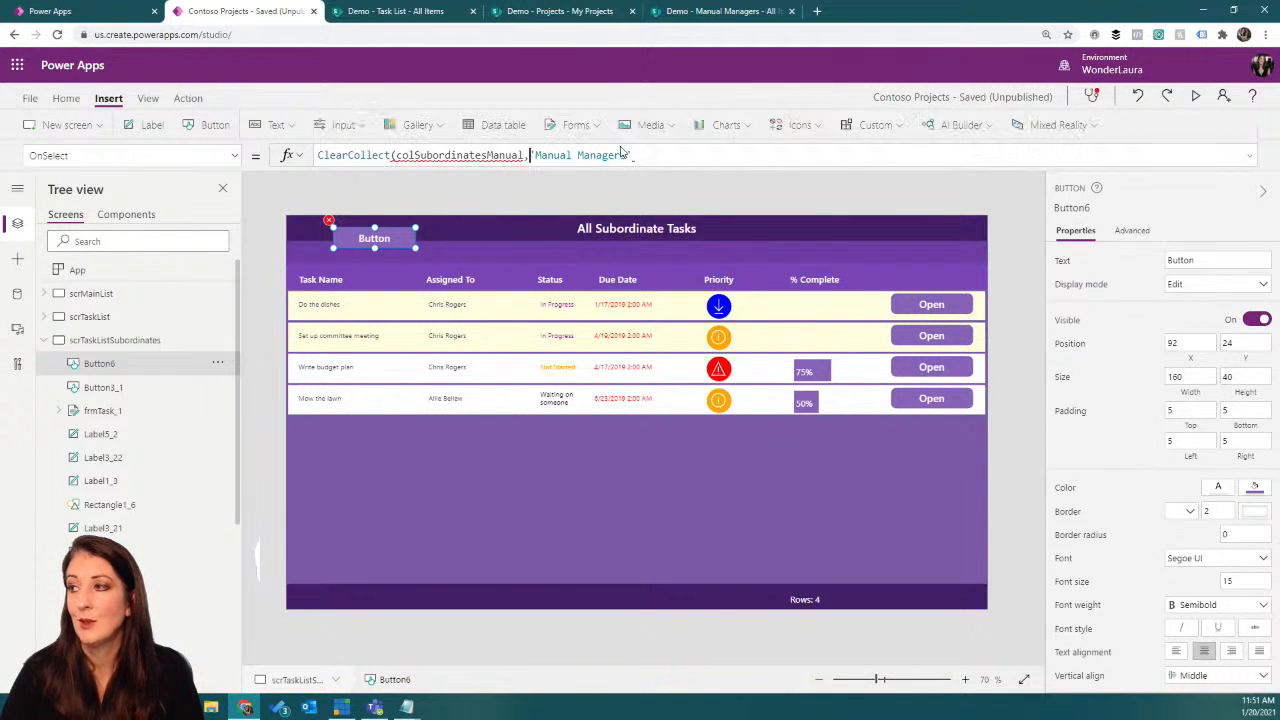
pyautogui.write('Filter(')
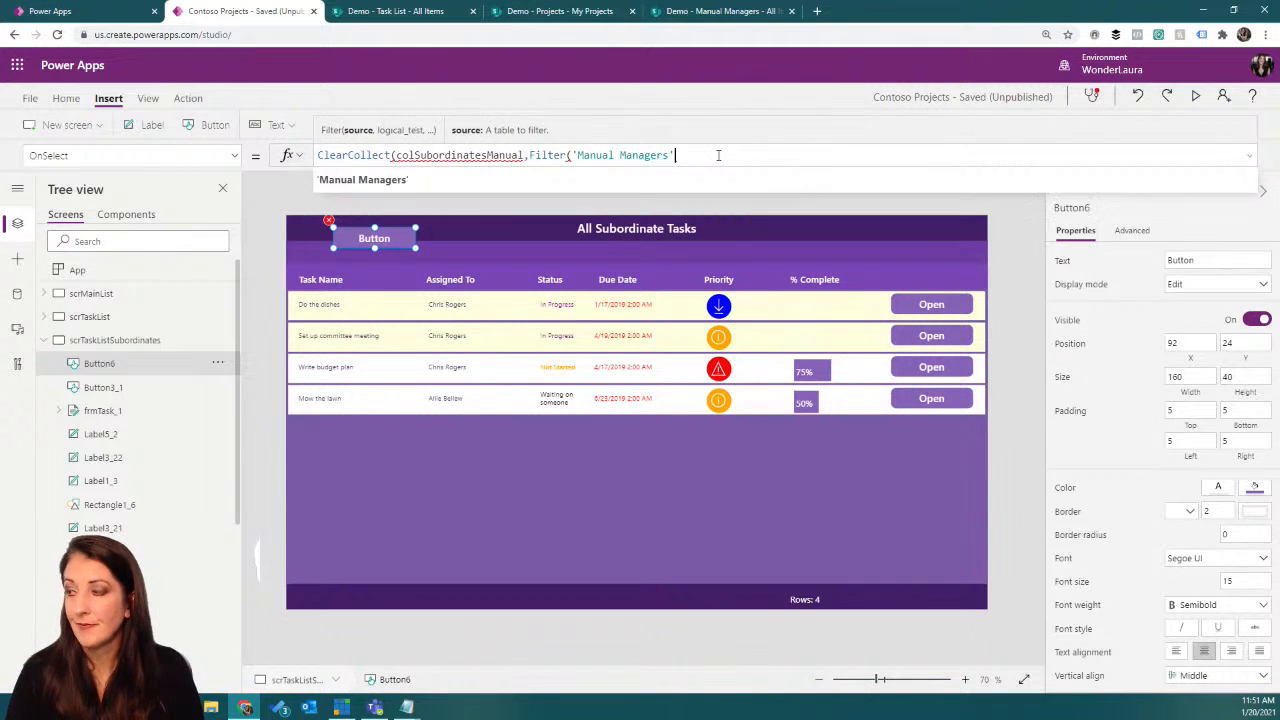
pyautogui.write(',man')
# Step: Complete the Filter with the condition Manager.Email=varCurrentUser.Email and close the ClearCollect formula
pyautogui.click(657, 178)
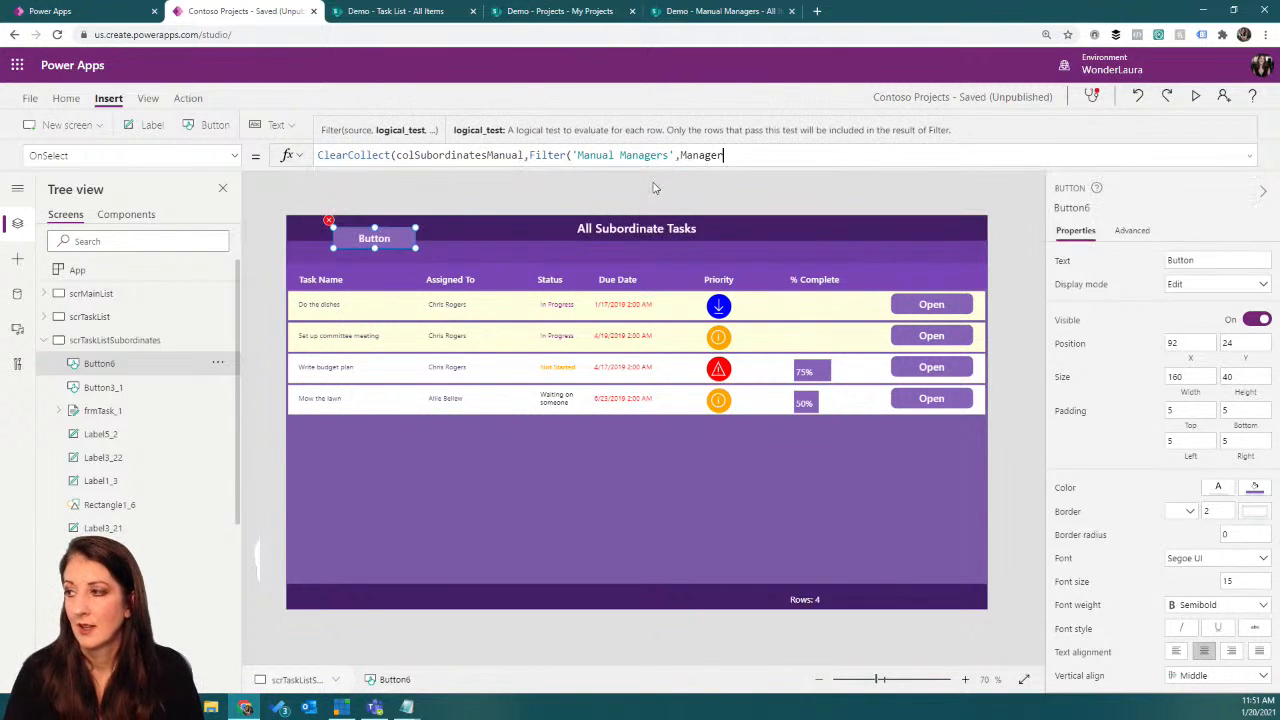
pyautogui.press('BackSpace')
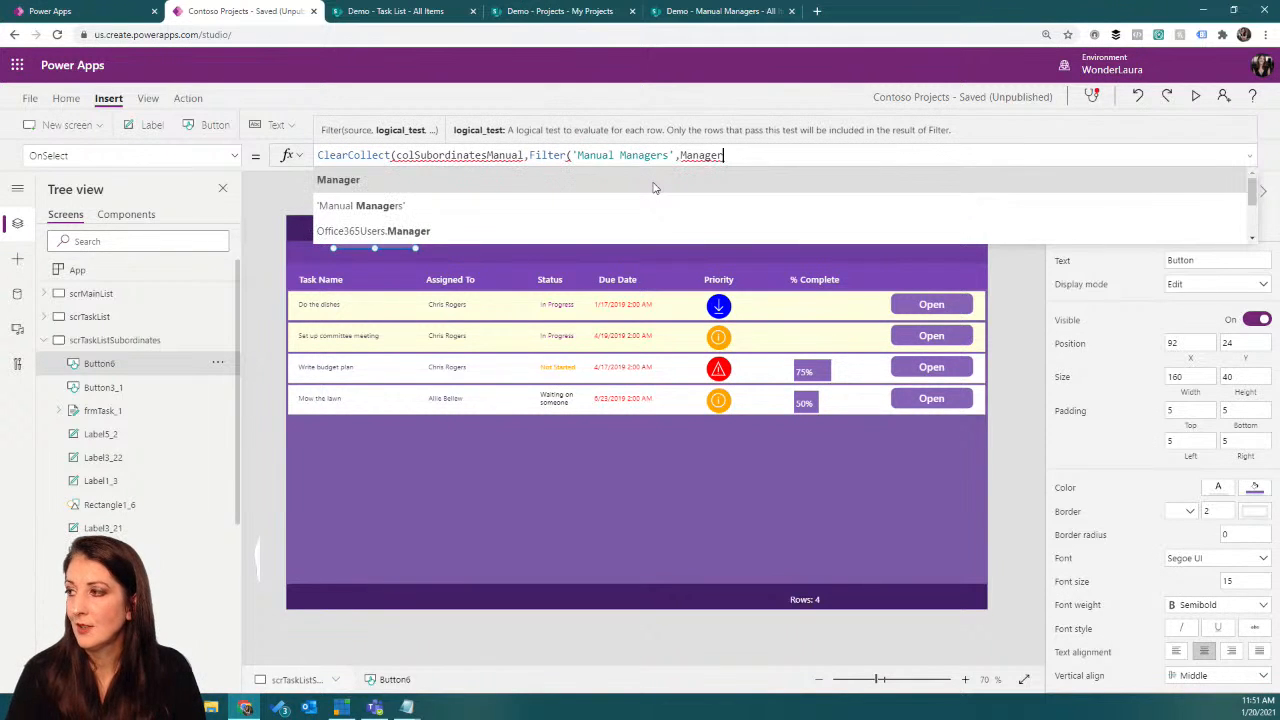
pyautogui.write('.')
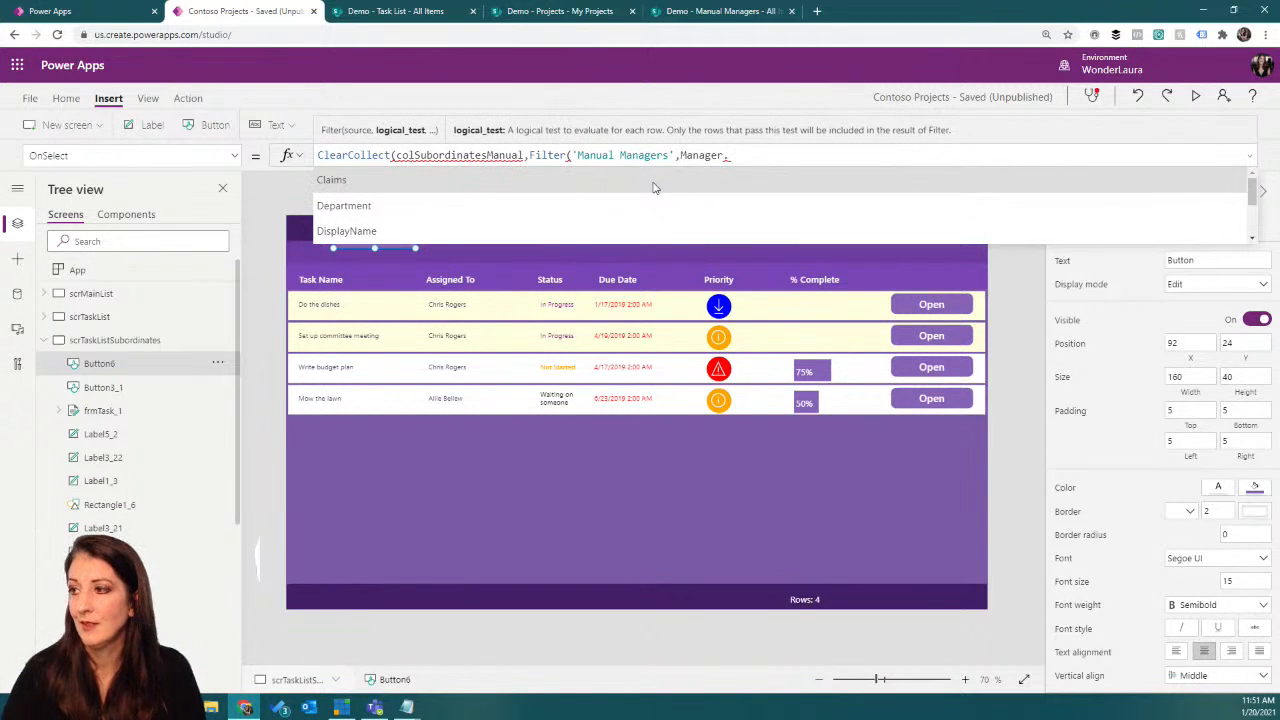
pyautogui.write('Email')
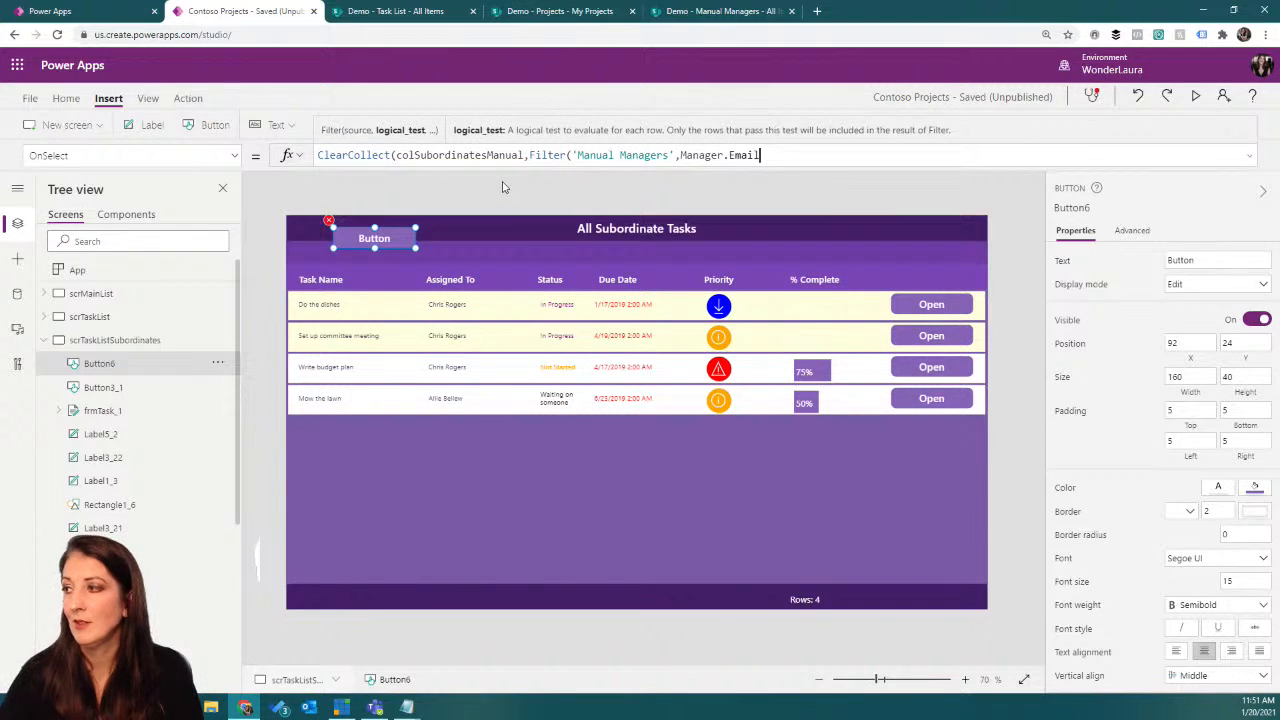
pyautogui.write('=var')
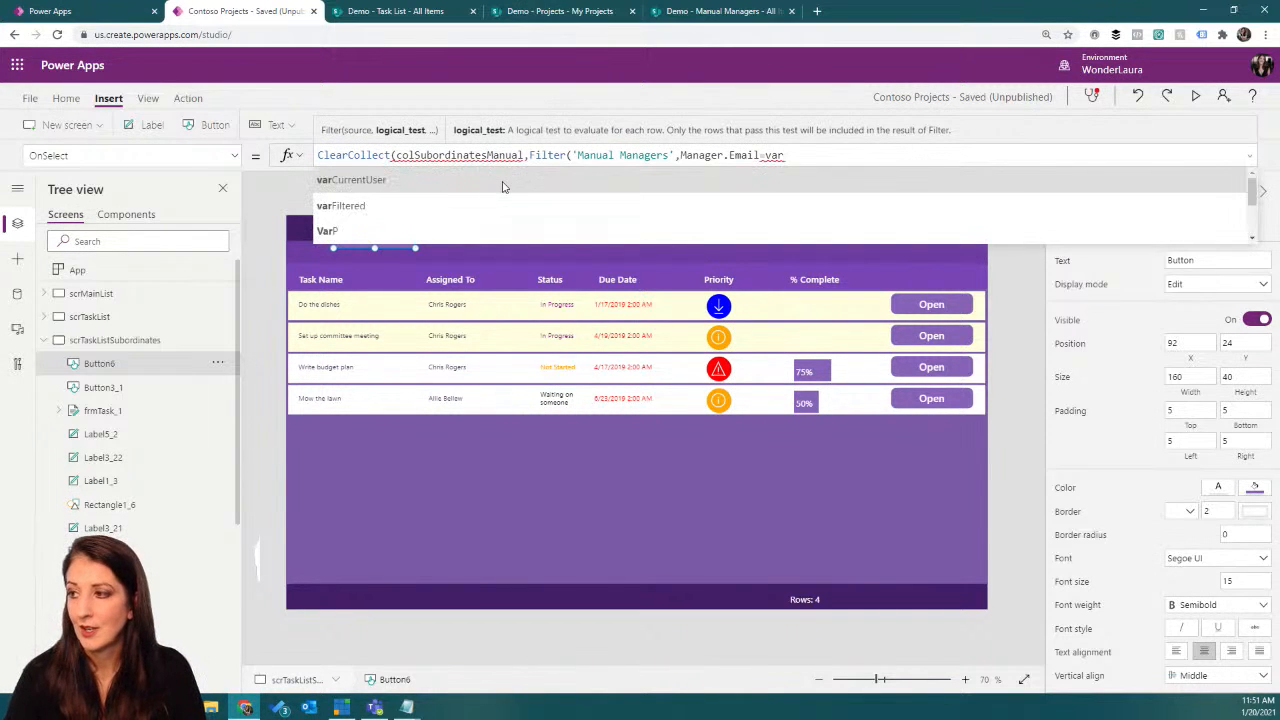
pyautogui.write('CurrentUser.Email')
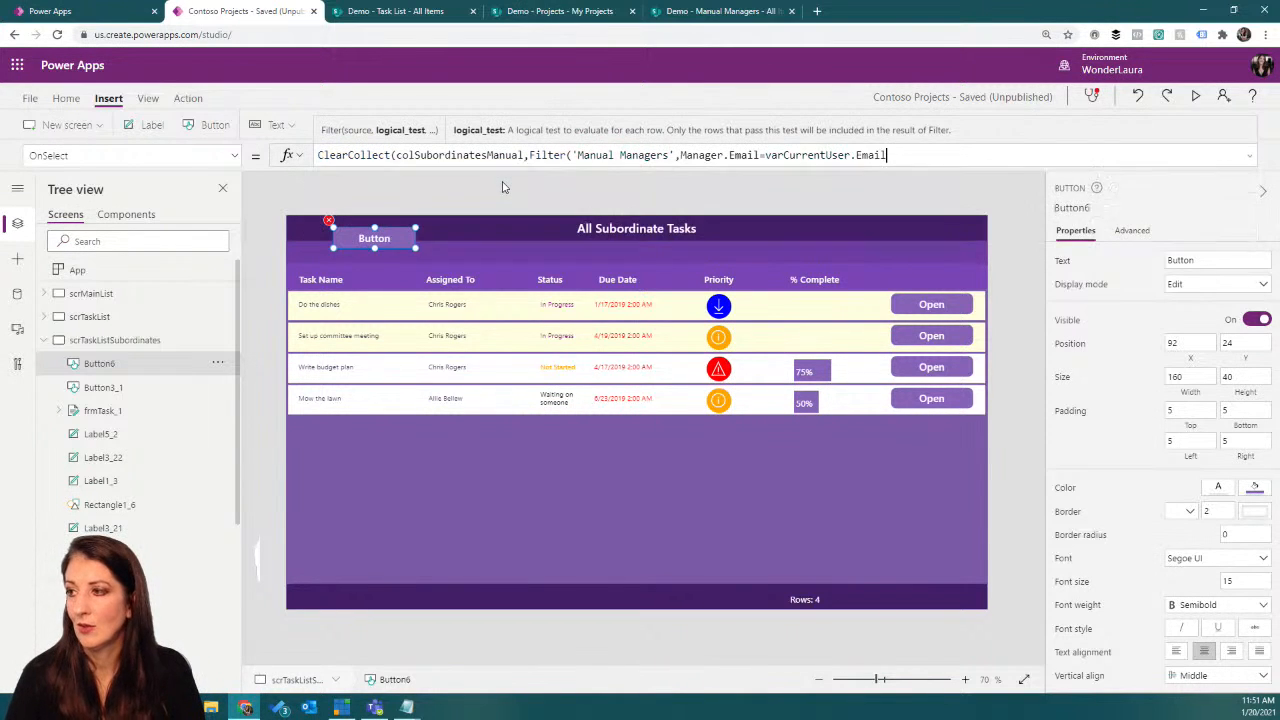
pyautogui.write(')')
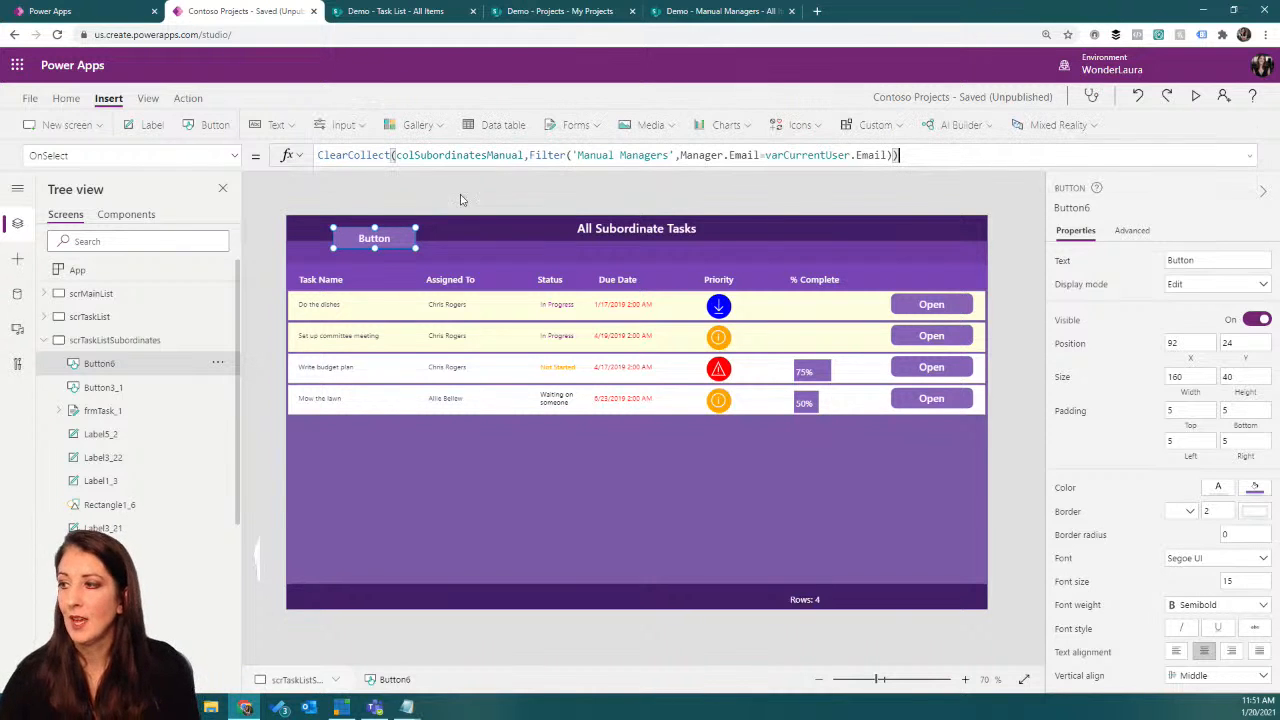
# Step: Run the new button's formula and preview the records gathered in the colSubordinatesManual collection
pyautogui.keyDown('alt'); pyautogui.click(395, 240); pyautogui.keyUp('alt')
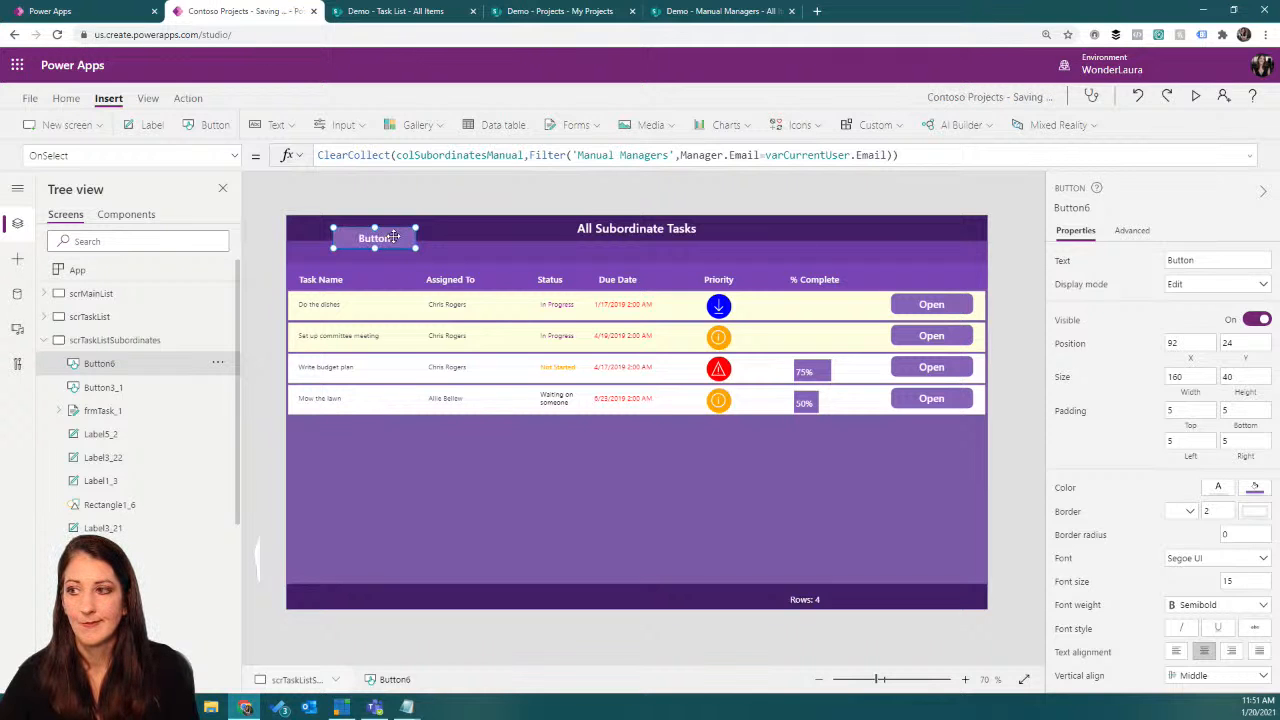
pyautogui.click(147, 99)
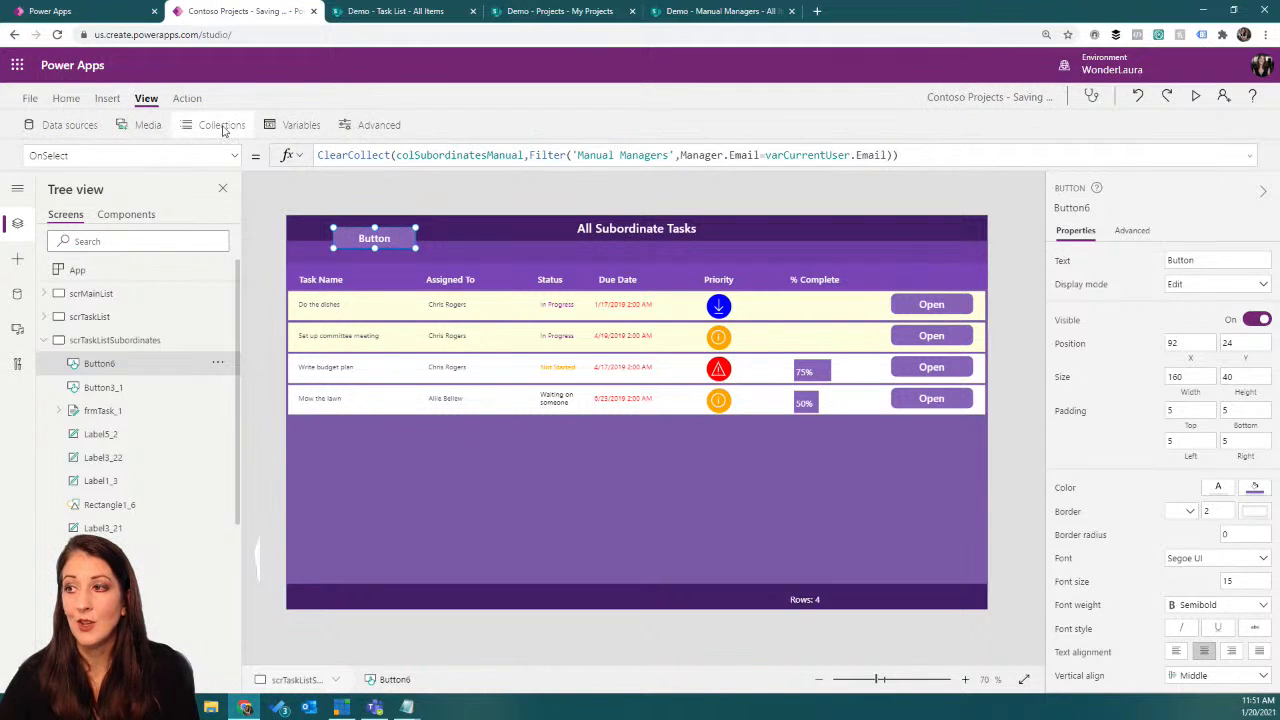
pyautogui.click(224, 126)
pyautogui.click(243, 563)
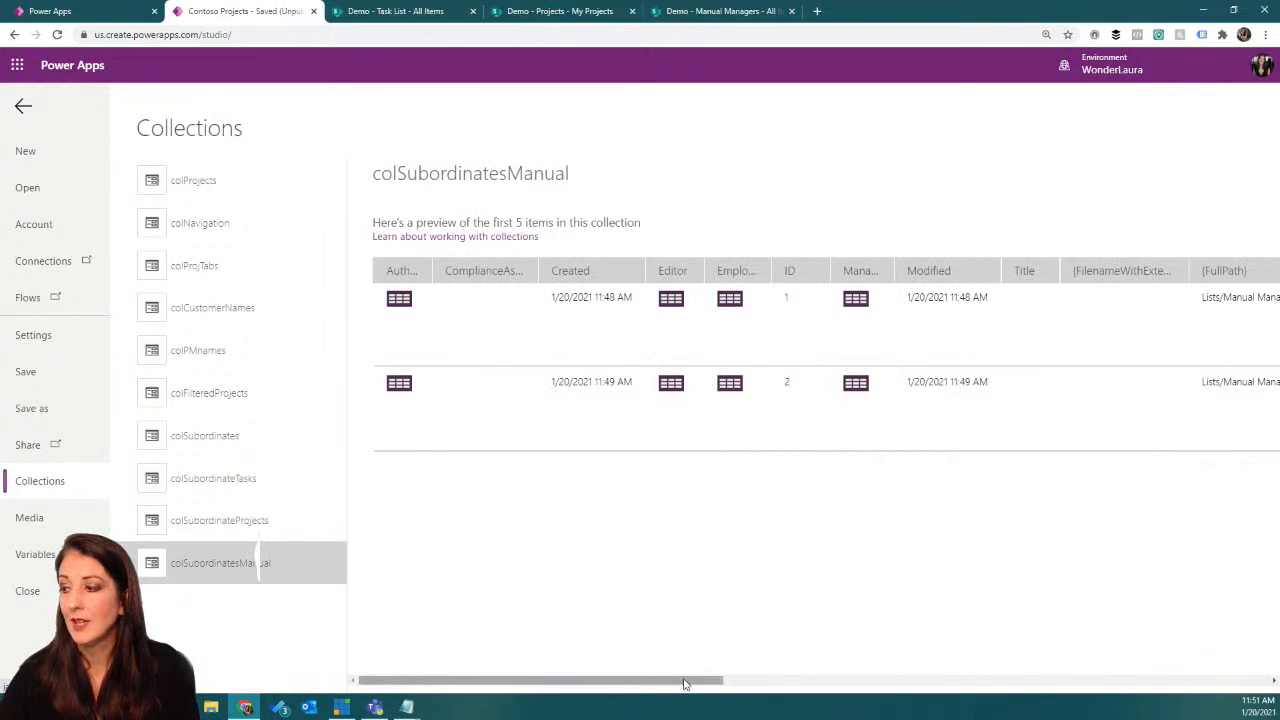
pyautogui.moveTo(671, 686)
pyautogui.mouseDown()
pyautogui.moveTo(1160, 636)
pyautogui.moveTo(660, 697)
pyautogui.moveTo(663, 709)
pyautogui.moveTo(655, 690)
pyautogui.mouseUp()
# Step: Switch to the Manual Managers list in SharePoint and save a new item with another employee assigned to a different manager
pyautogui.click(706, 13)
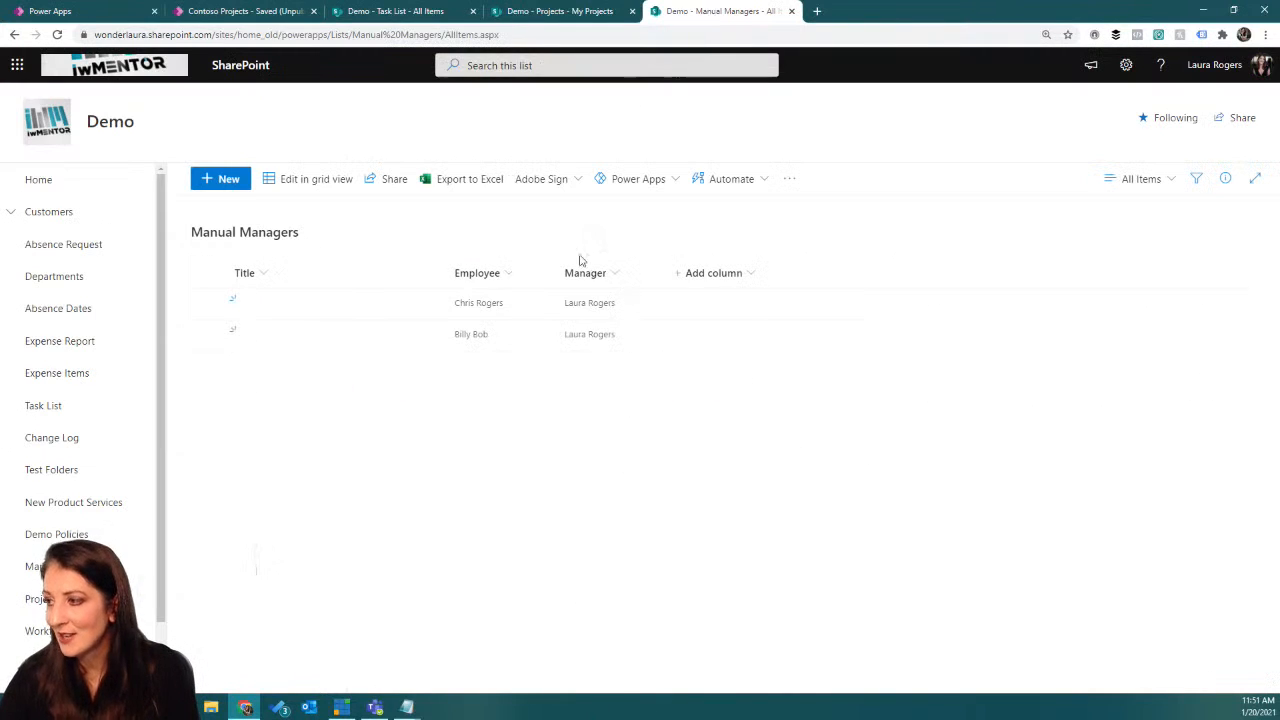
pyautogui.click(229, 178)
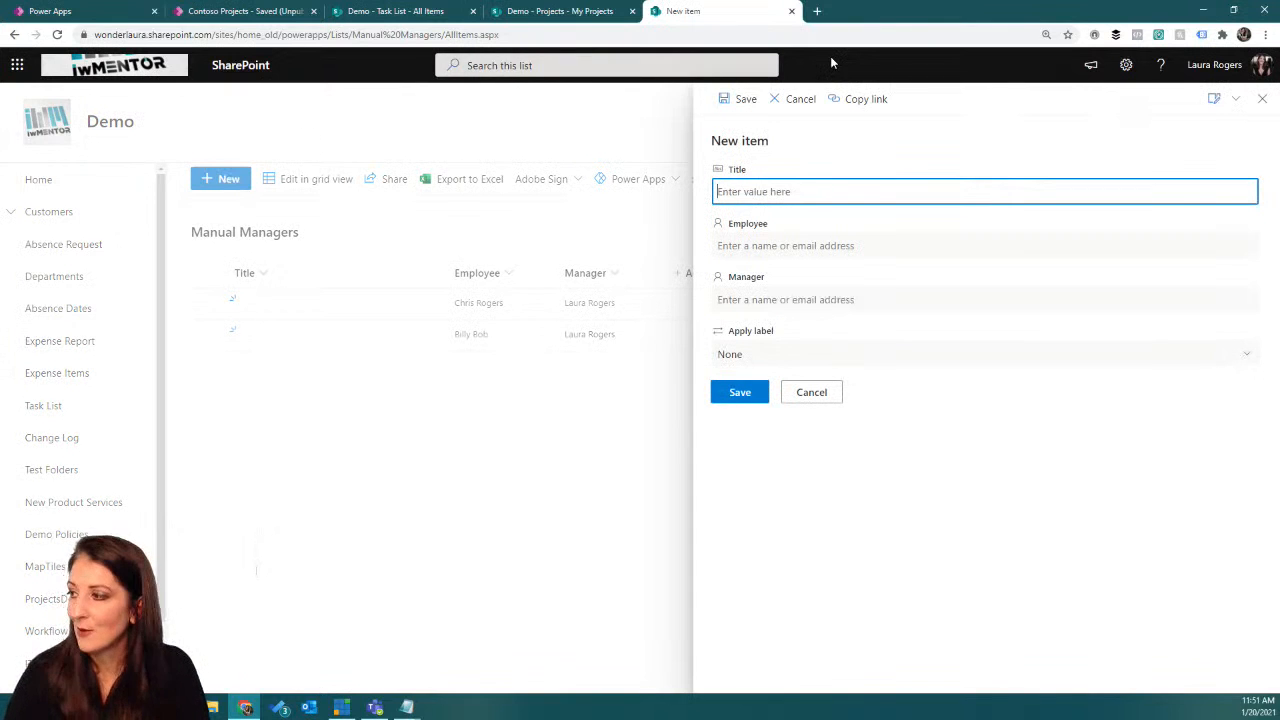
pyautogui.click(878, 246)
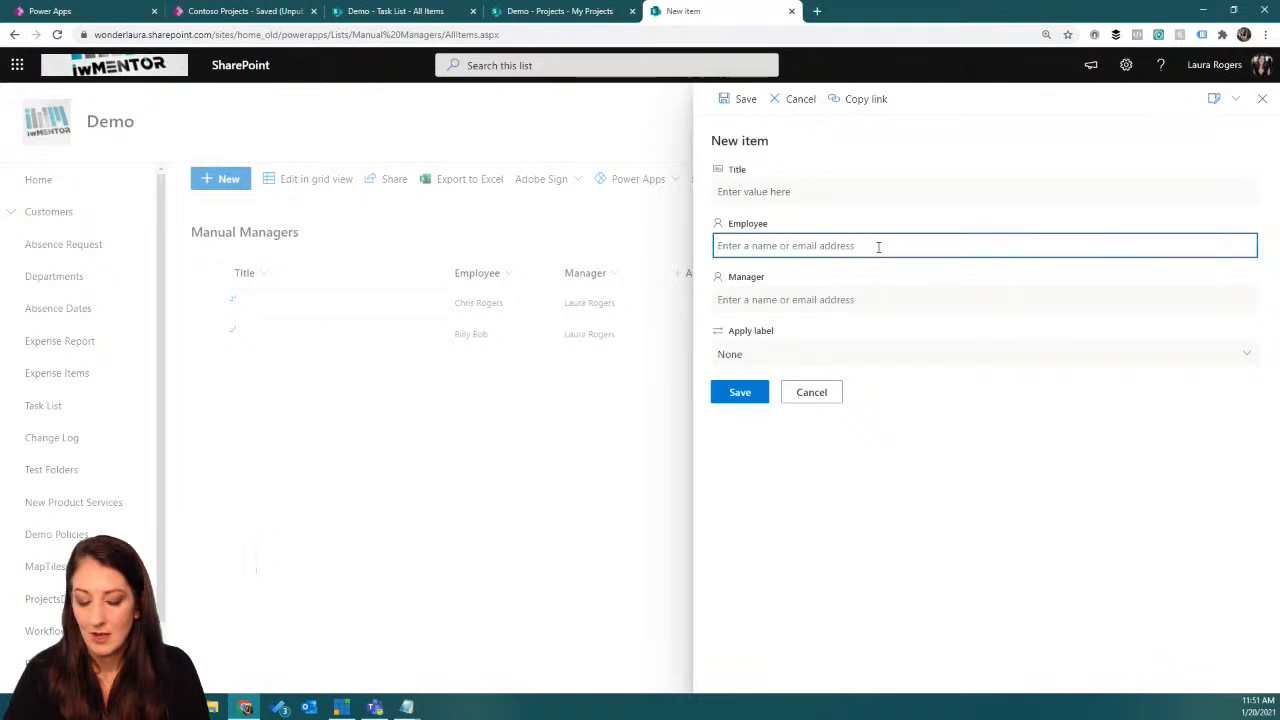
pyautogui.write('j')
pyautogui.press('BackSpace')
pyautogui.write('al')
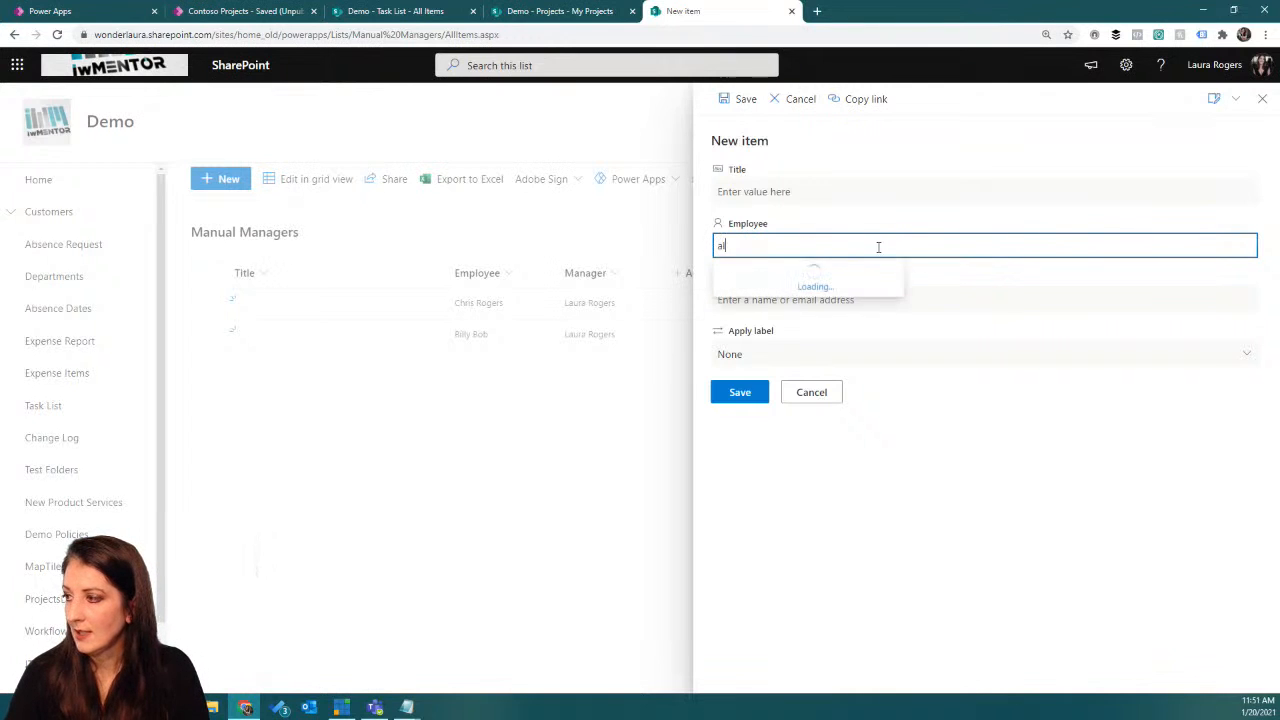
pyautogui.click(829, 277)
pyautogui.click(814, 299)
pyautogui.write('joelle')
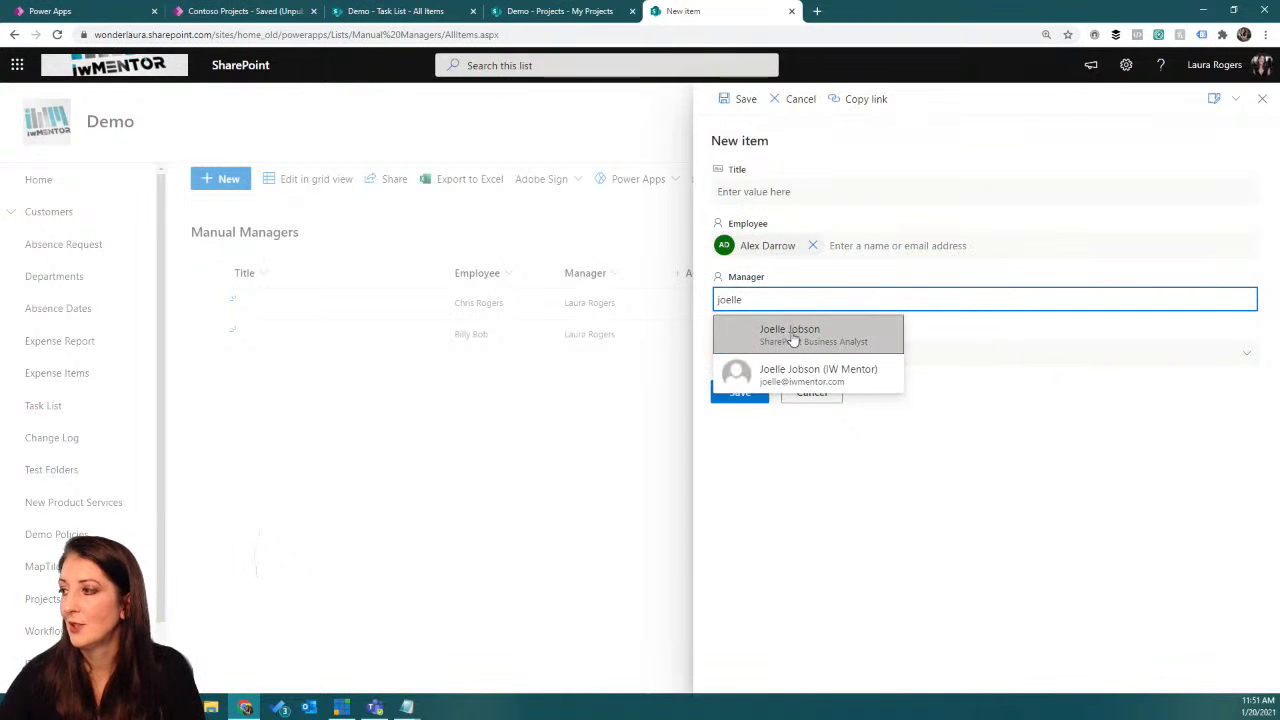
pyautogui.click(806, 336)
pyautogui.click(742, 390)
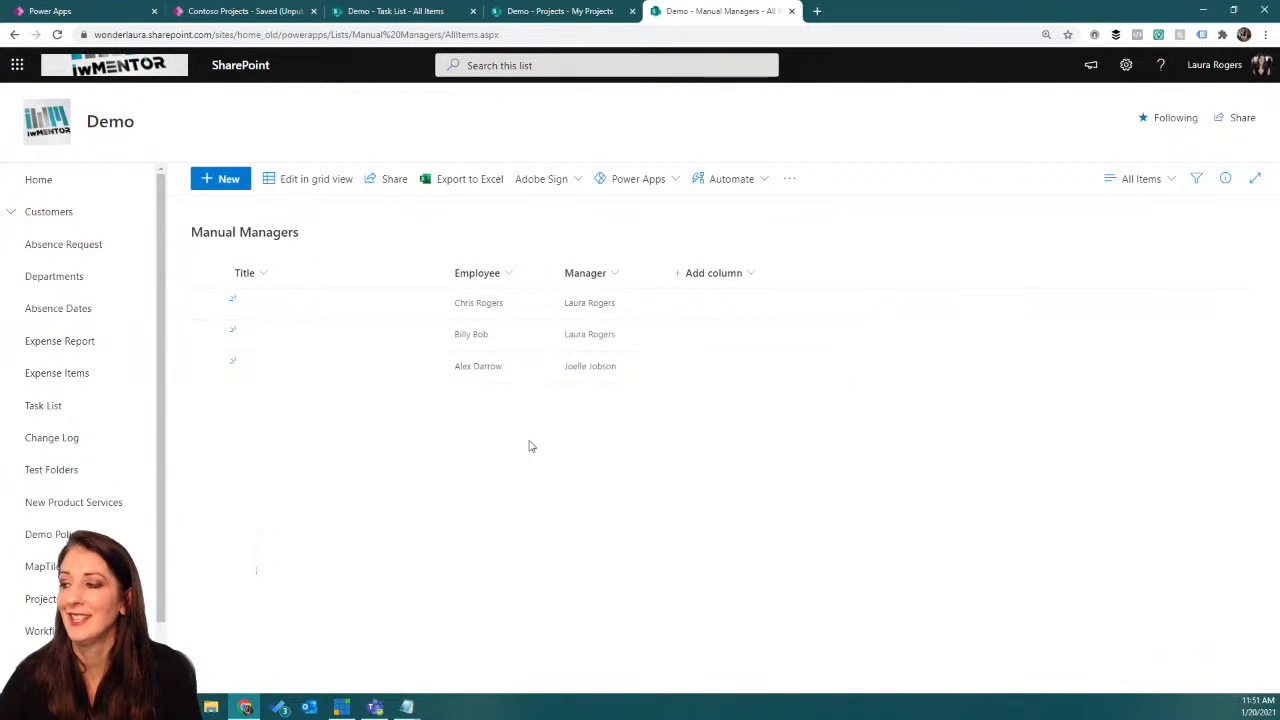
# Step: Switch back to the Contoso Projects app in Power Apps and refresh its Manual Managers data source
pyautogui.click(257, 17)
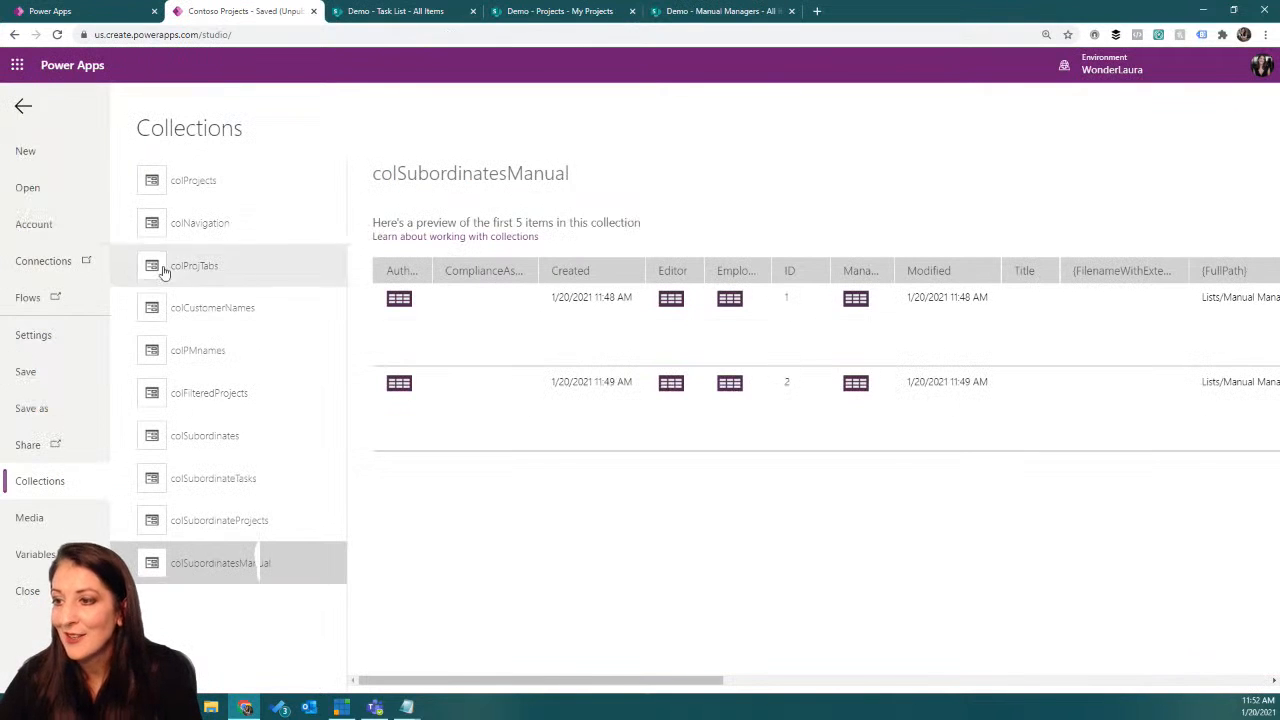
pyautogui.click(22, 109)
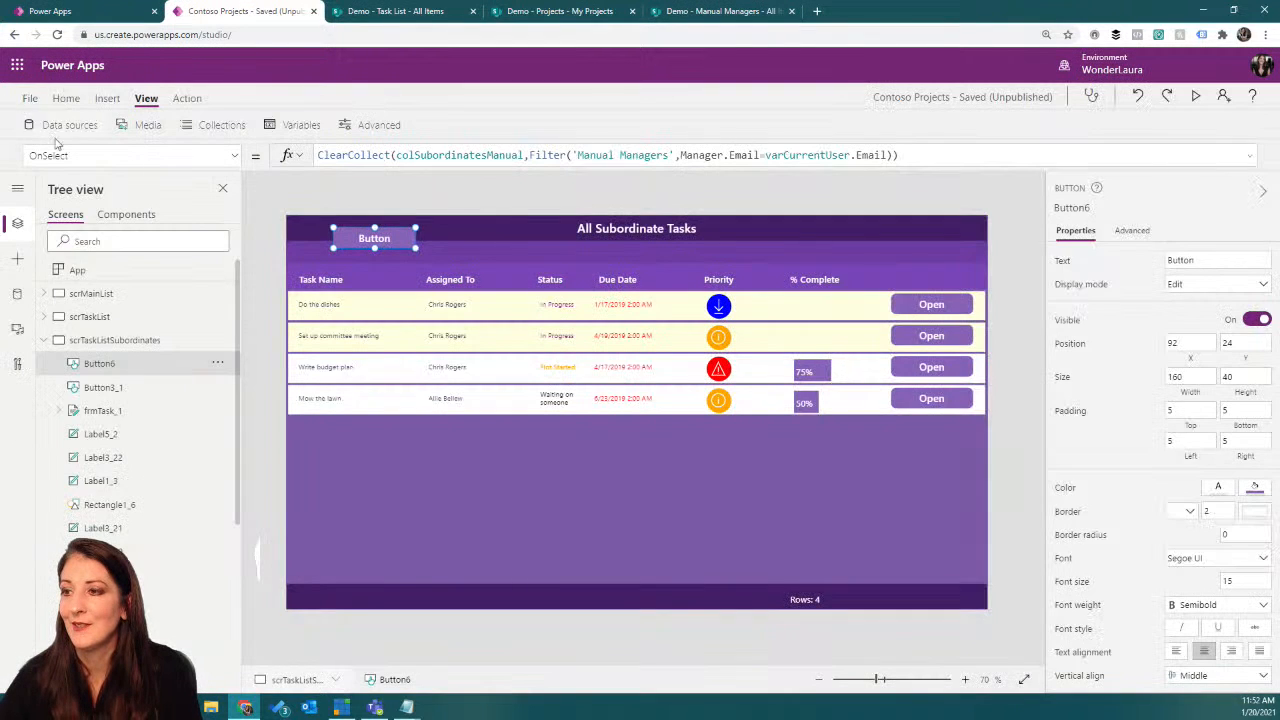
pyautogui.click(17, 293)
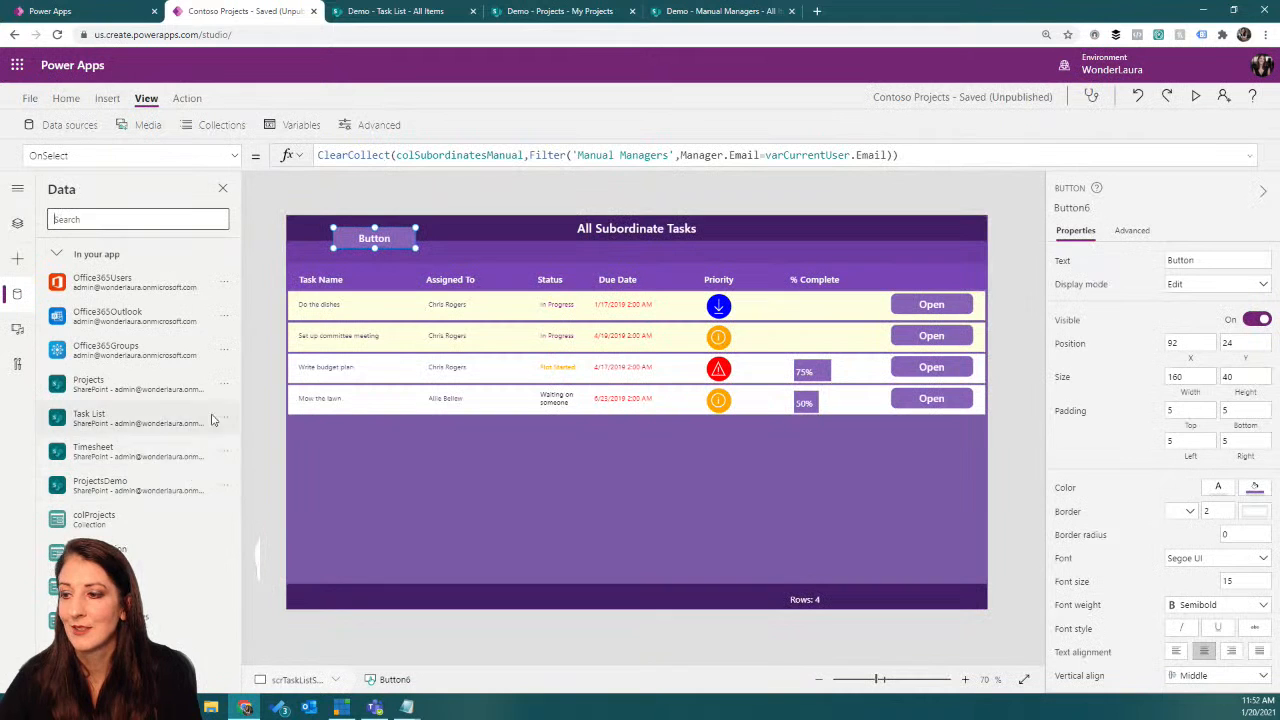
pyautogui.scroll(-3, 210, 470)
pyautogui.click(221, 562)
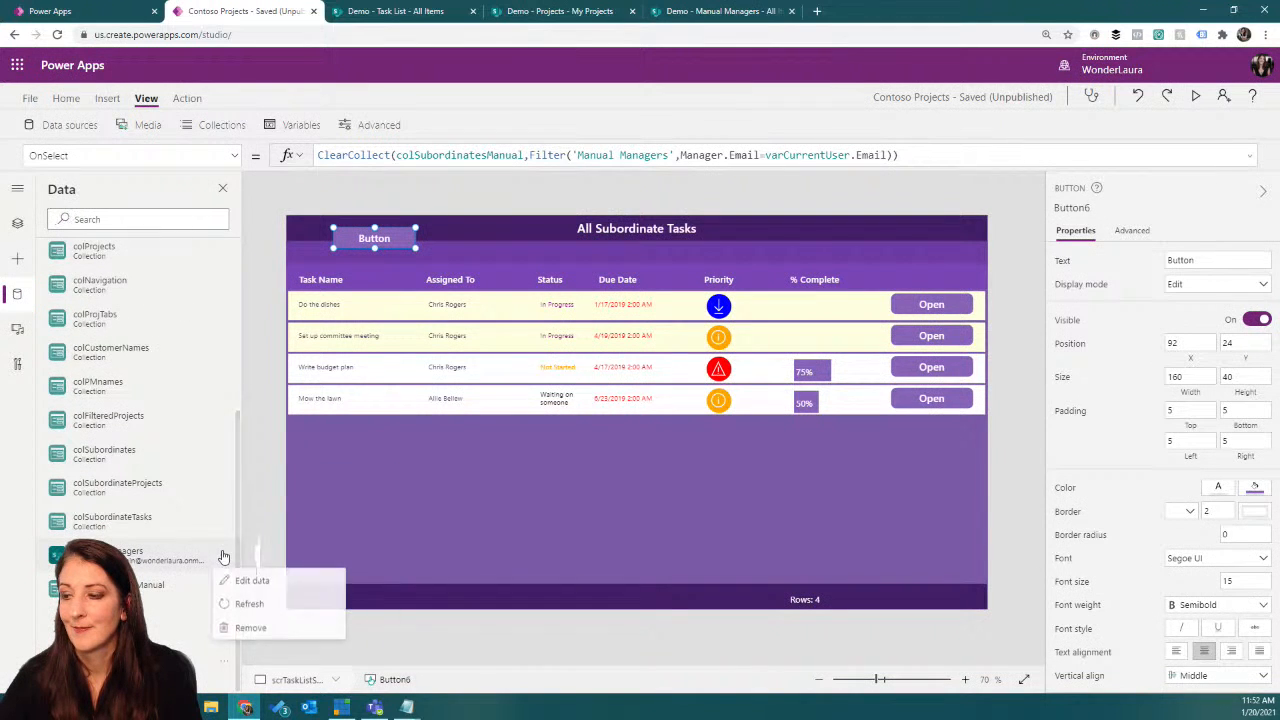
pyautogui.click(250, 604)
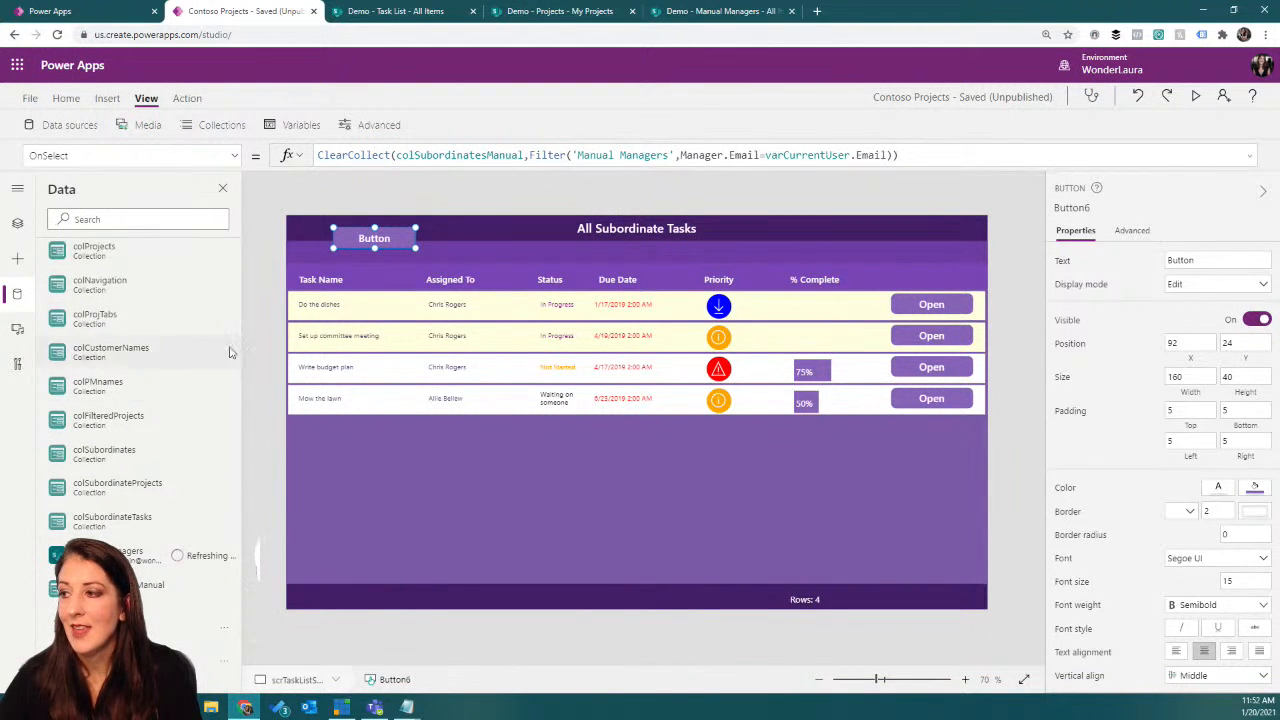
# Step: Rerun the button's formula and check the colSubordinatesManual collection against the refreshed list data
pyautogui.doubleClick(390, 240)
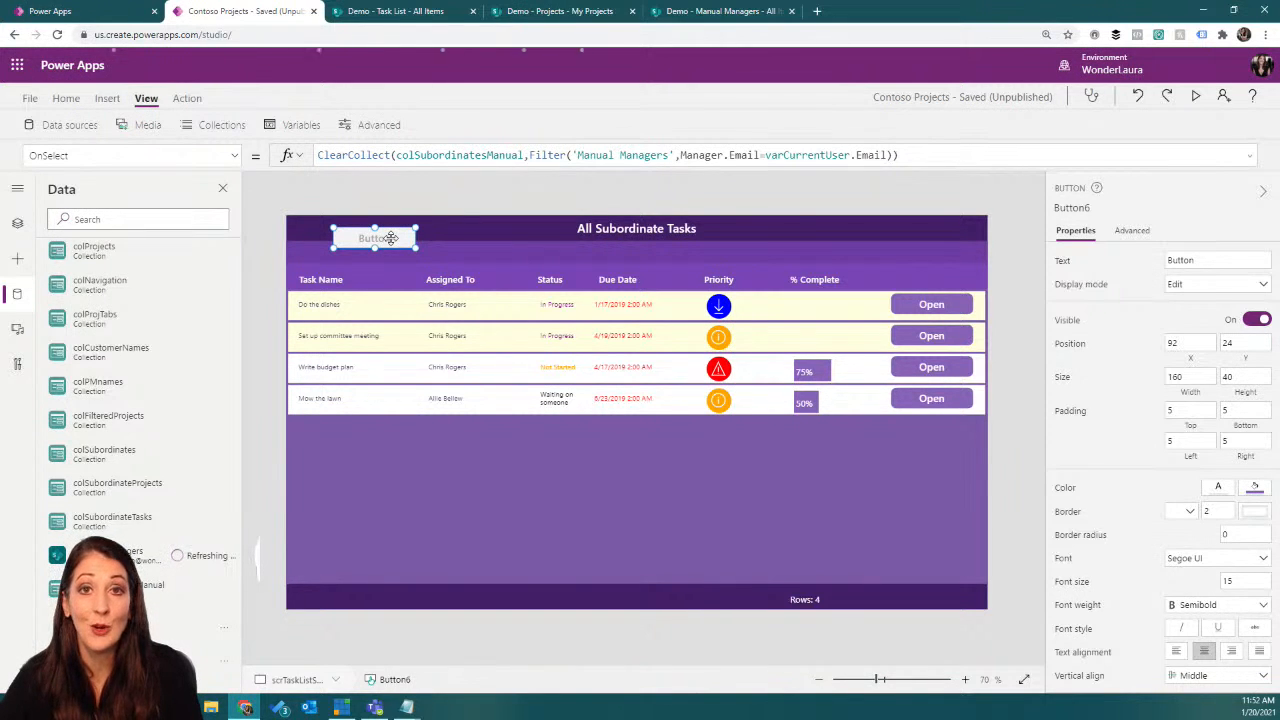
pyautogui.click(221, 125)
pyautogui.click(243, 568)
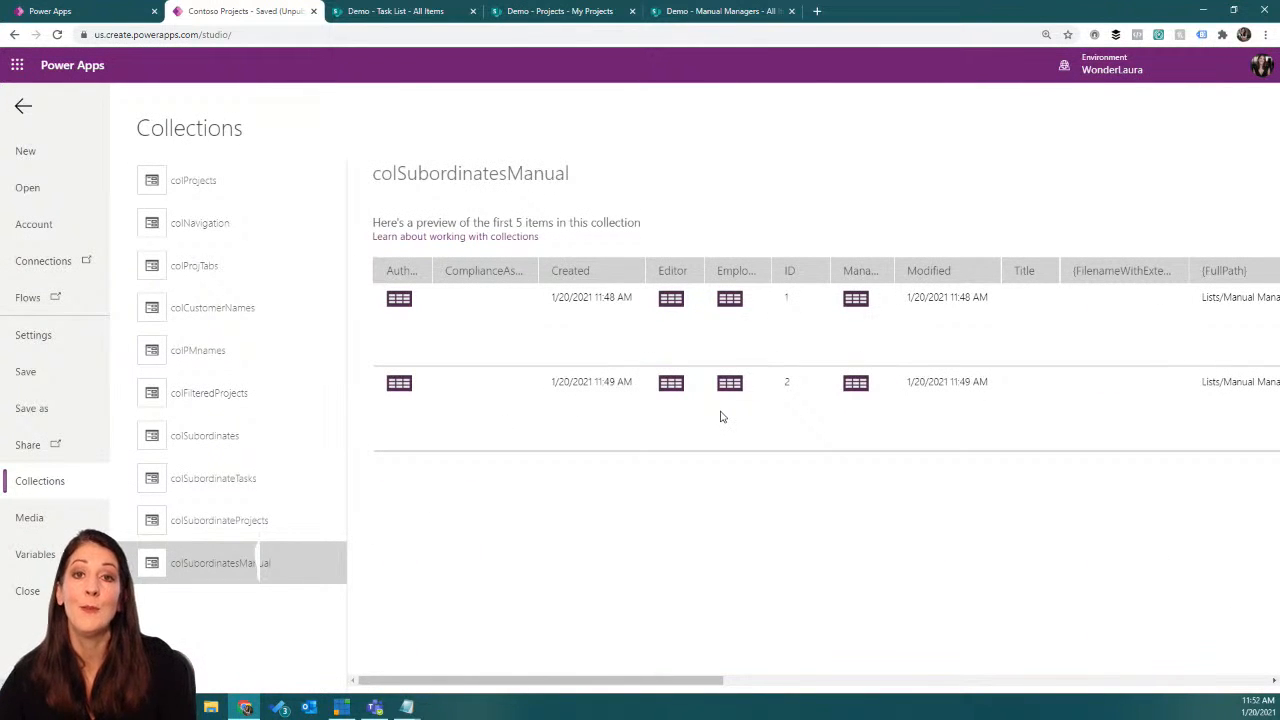
pyautogui.click(23, 108)
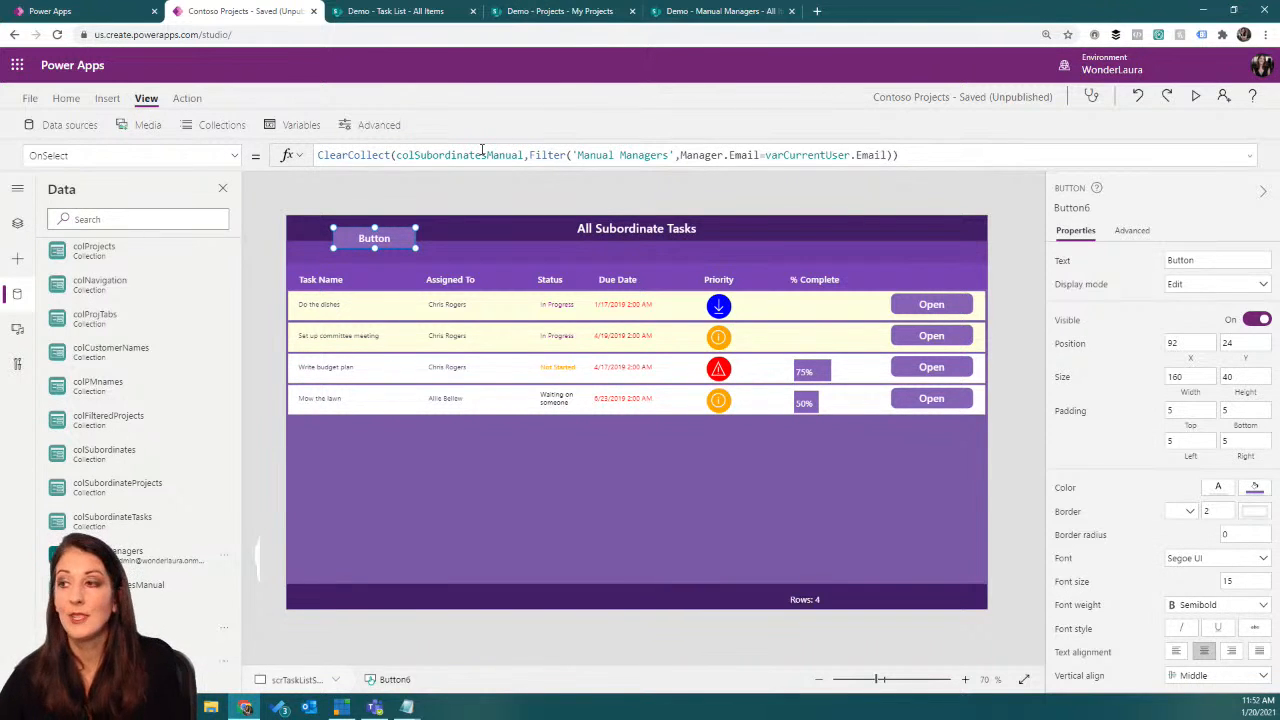
# Step: Examine the Employee record of the first item in colSubordinatesManual, including its Email field, and return to the editor
pyautogui.scroll(5, 169, 265)
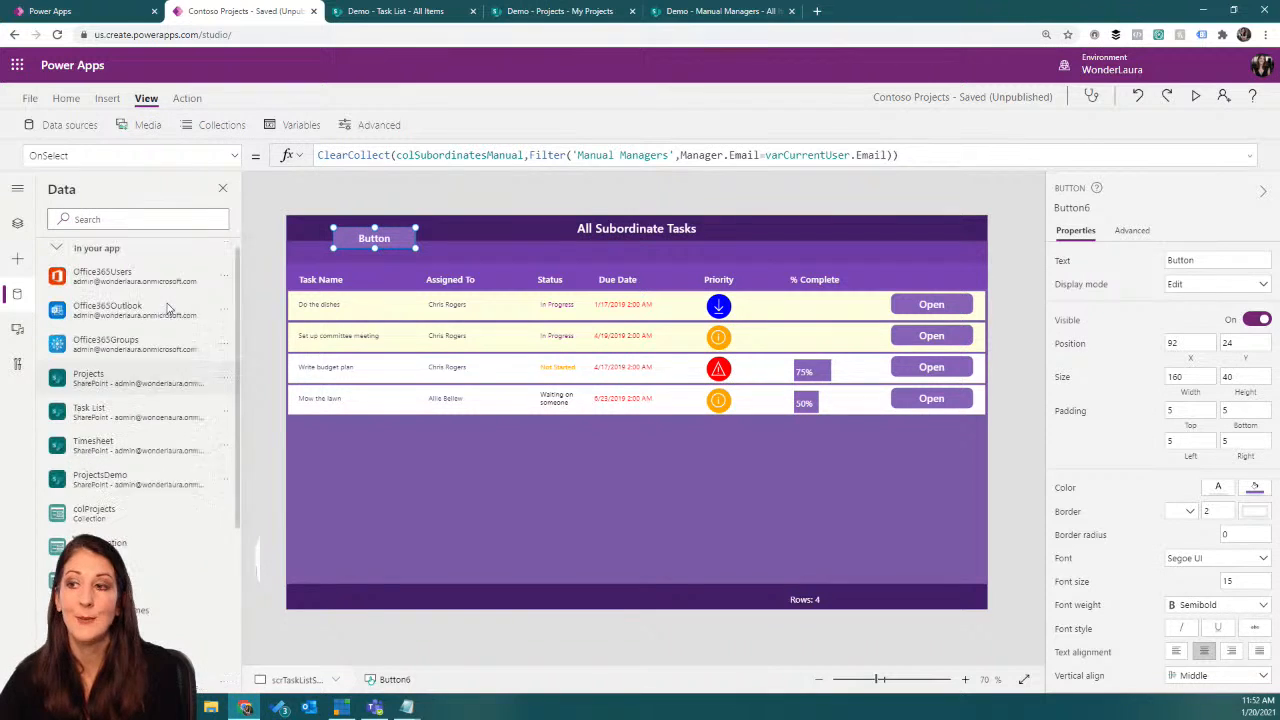
pyautogui.click(221, 125)
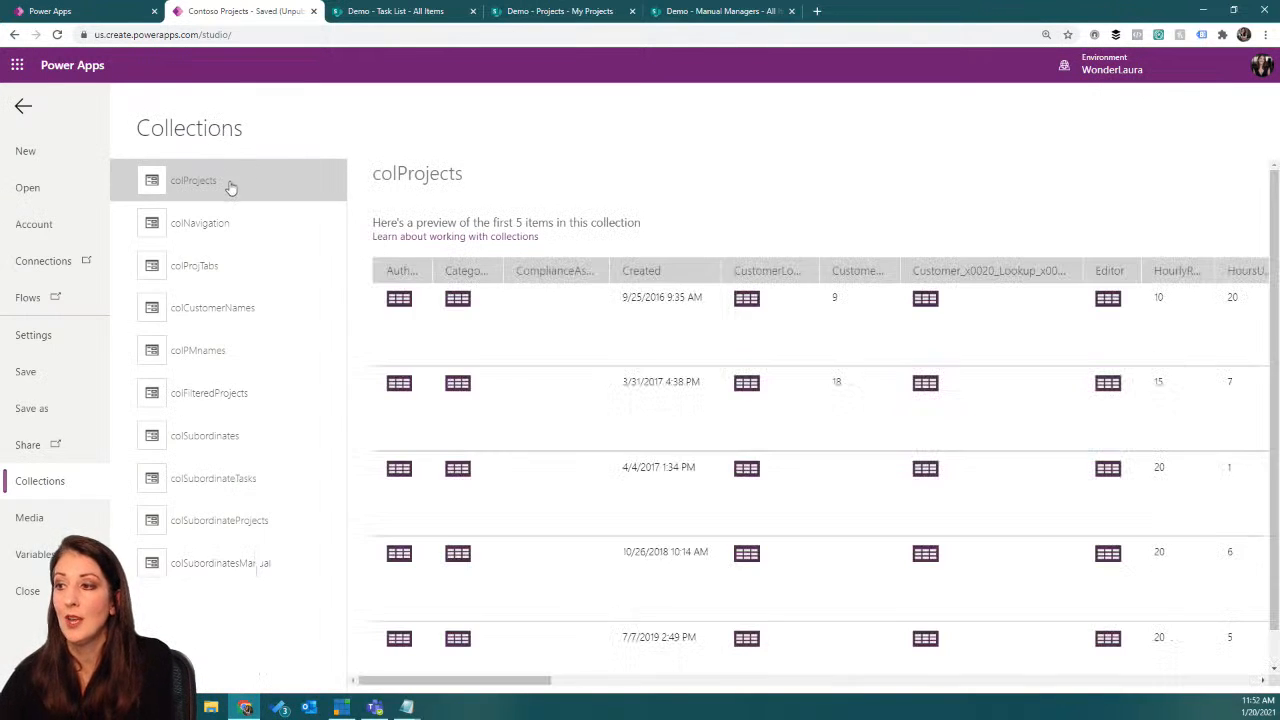
pyautogui.click(234, 566)
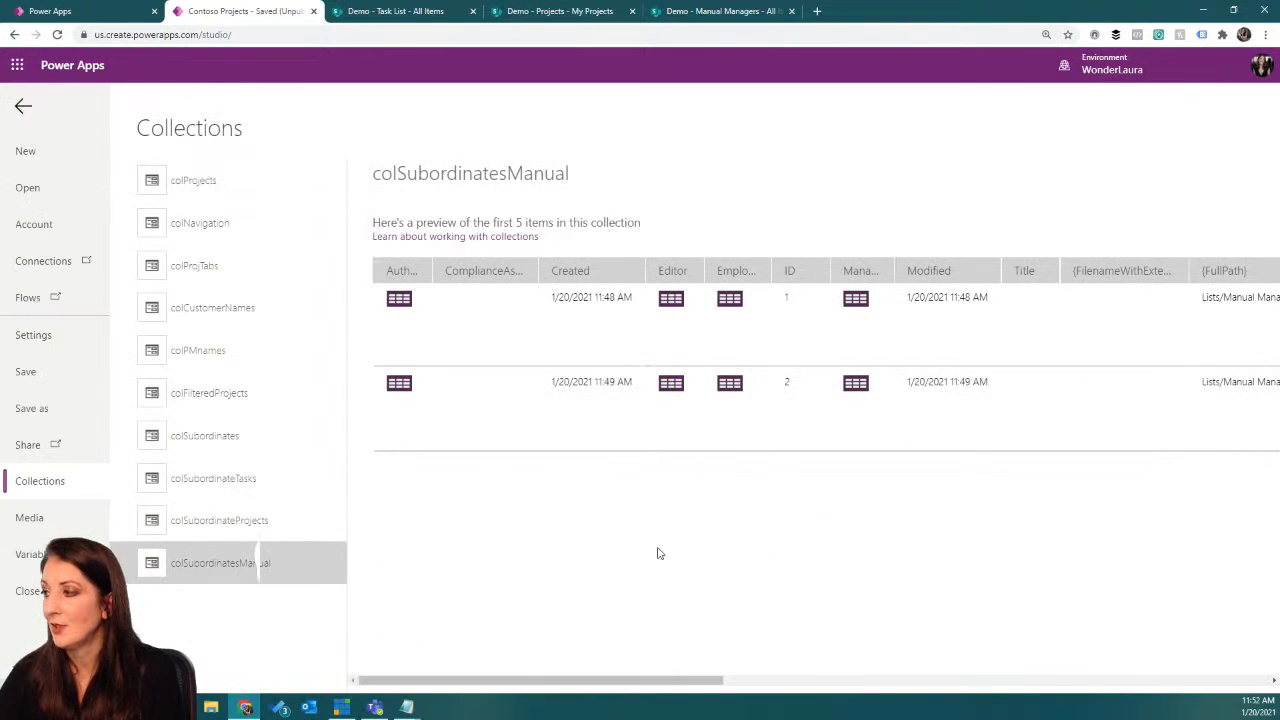
pyautogui.moveTo(570, 681); pyautogui.dragTo(662, 684)
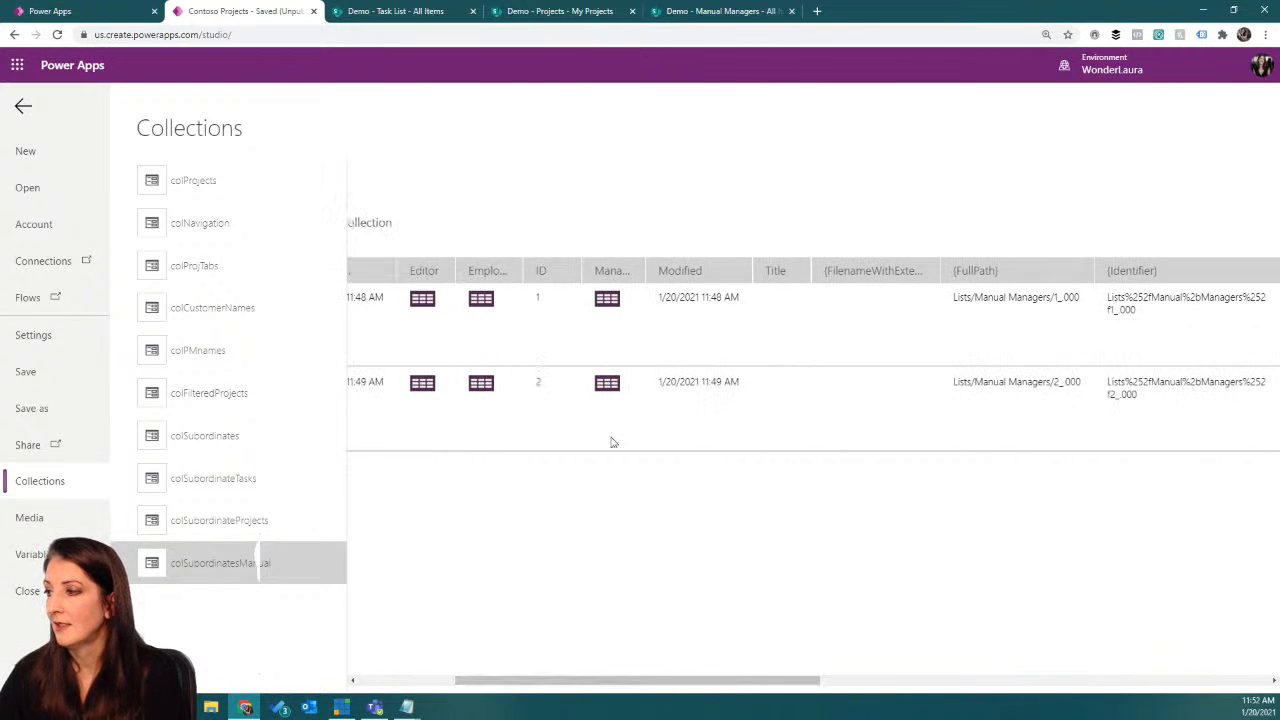
pyautogui.click(482, 299)
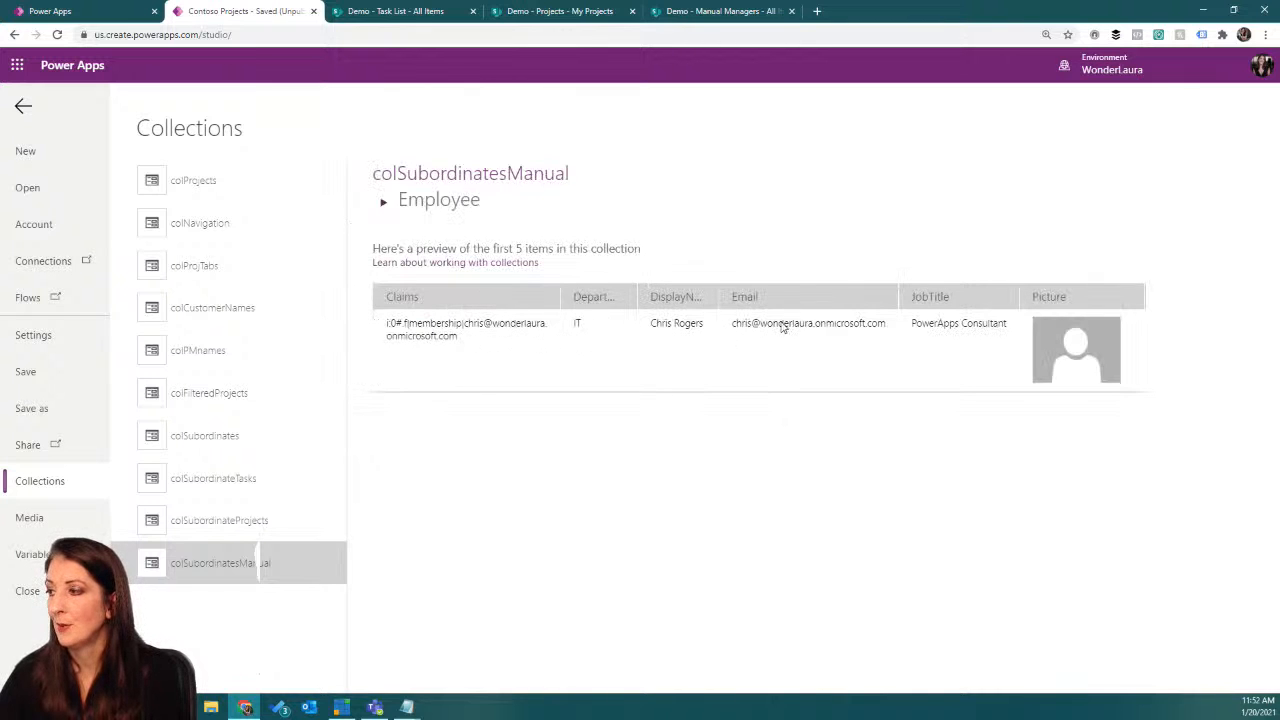
pyautogui.click(24, 106)
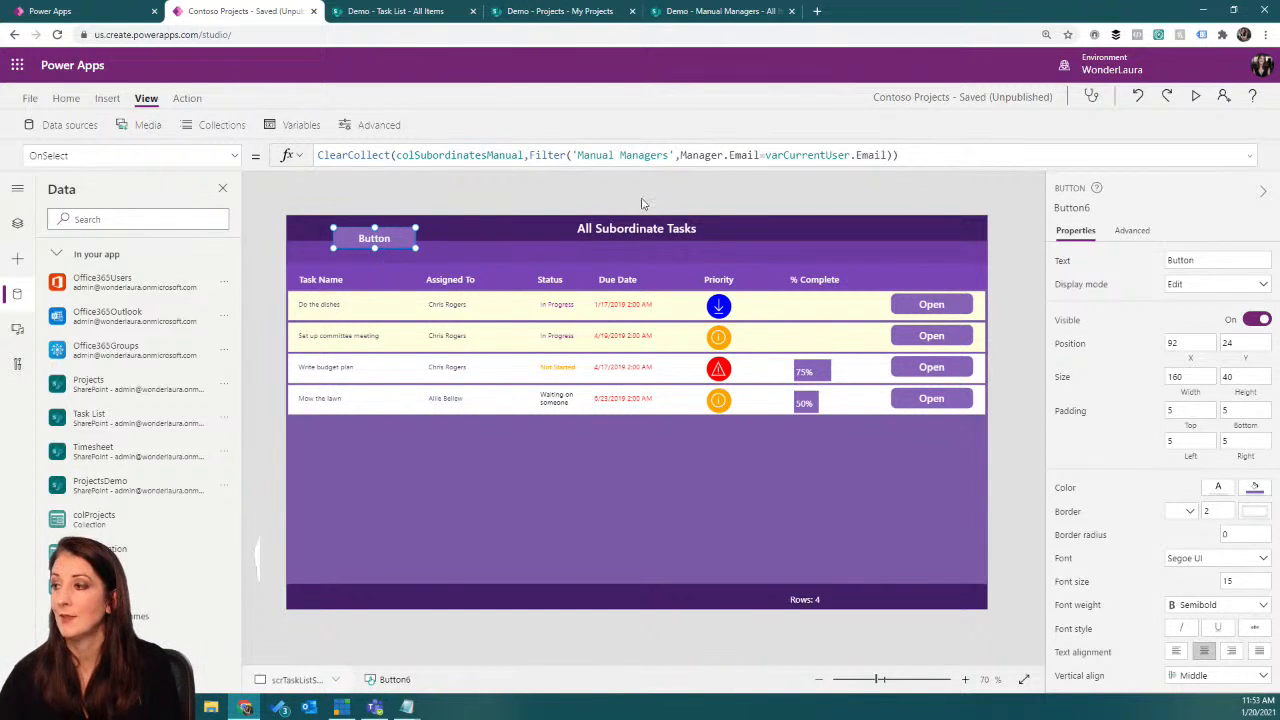
# Step: Extend the button's OnSelect formula after the ClearCollect statement with a ForAll function that uses colSubordinatesManual as its source
pyautogui.click(1251, 155)
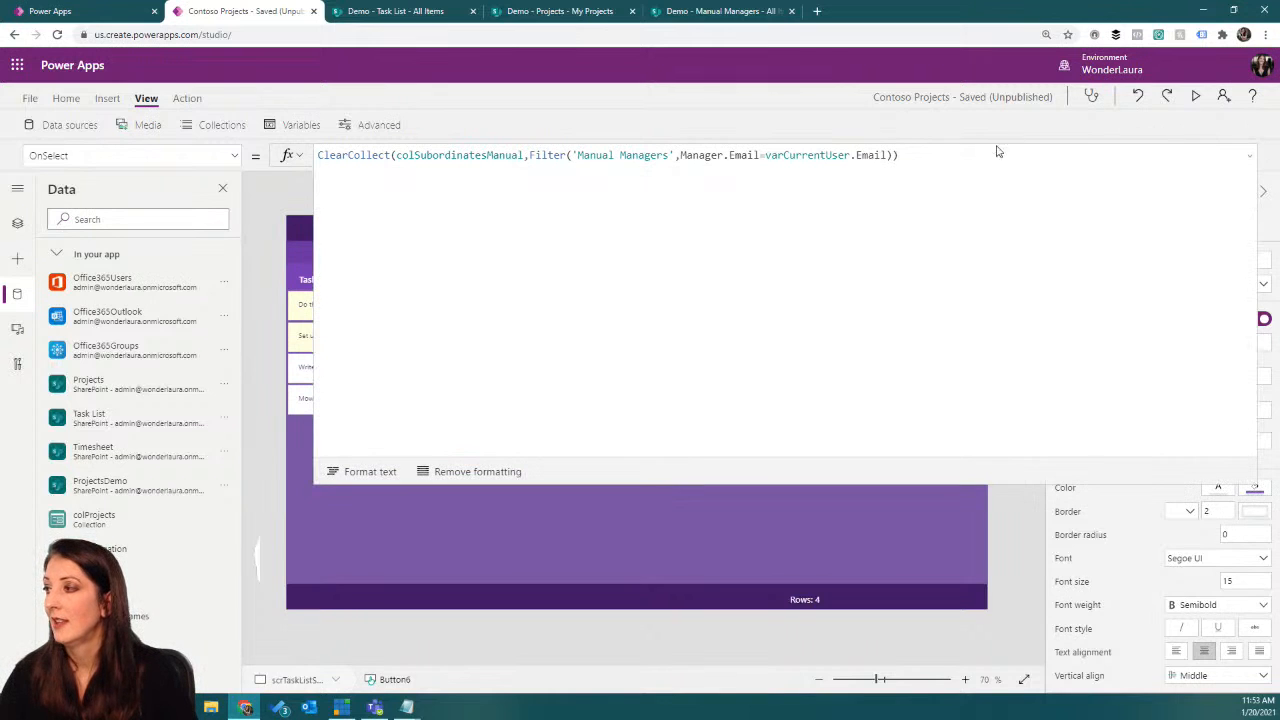
pyautogui.write(';')
pyautogui.hotkey('shift', 'Return')
pyautogui.write('fora')
pyautogui.press('Tab')
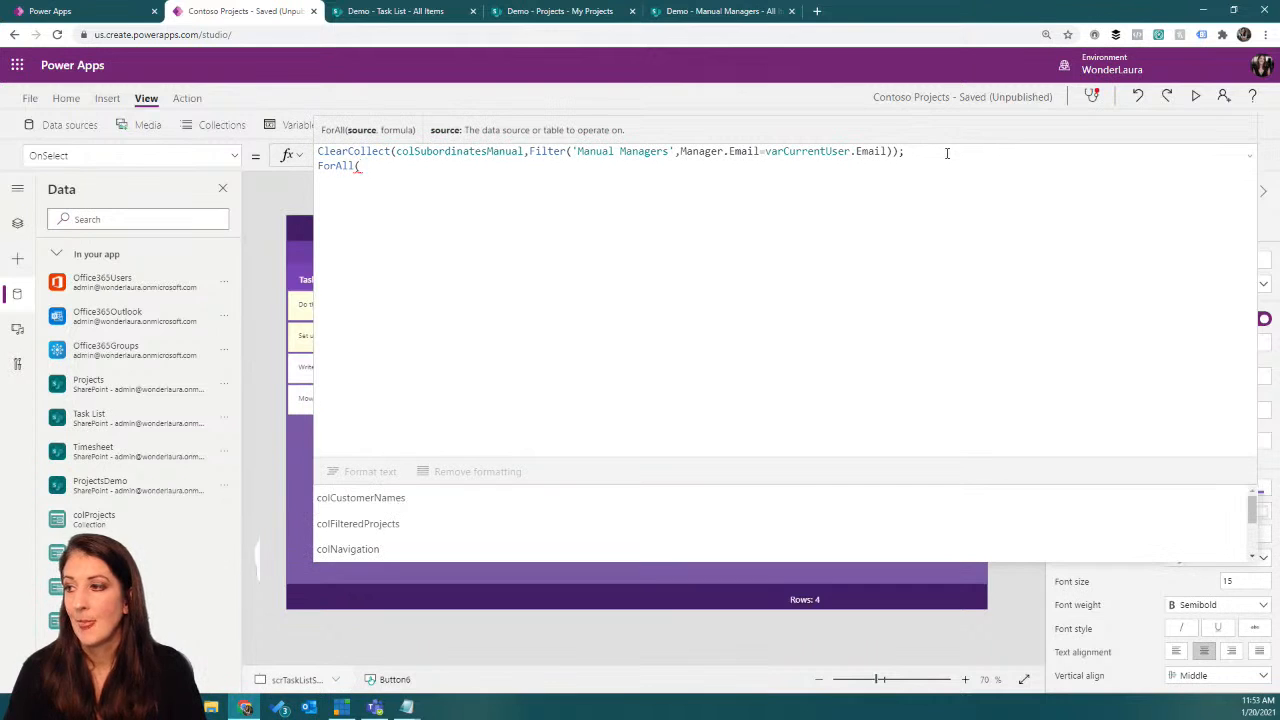
pyautogui.write('col')
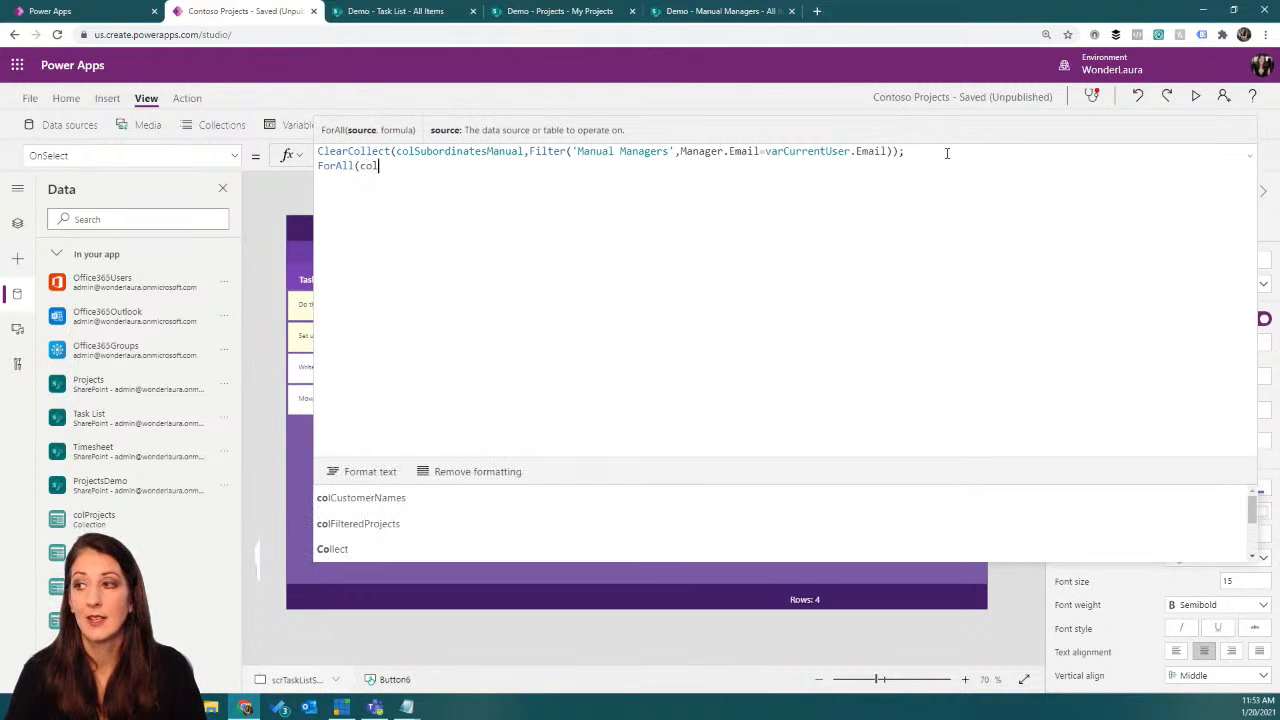
pyautogui.write('su')
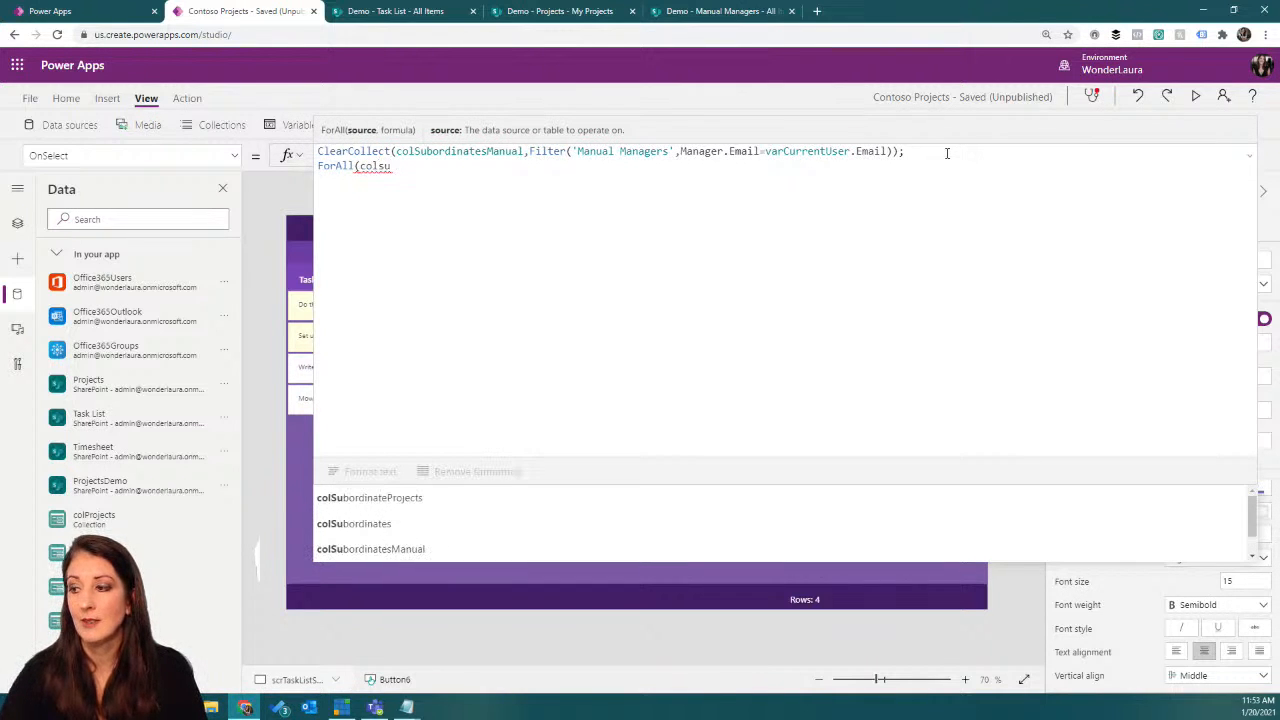
pyautogui.click(469, 552)
pyautogui.write(',')
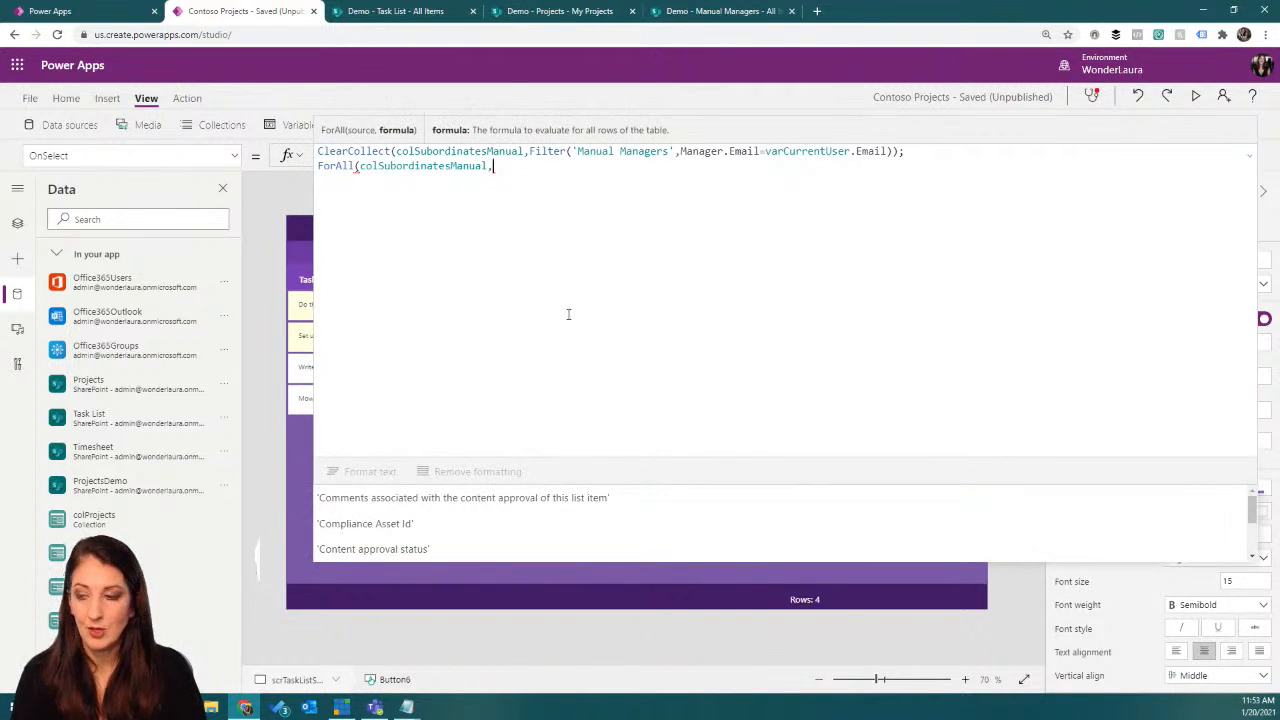
# Step: Put colSubordinatesManual on its own line inside ForAll and start a Collect function on the line below it
pyautogui.click(362, 166)
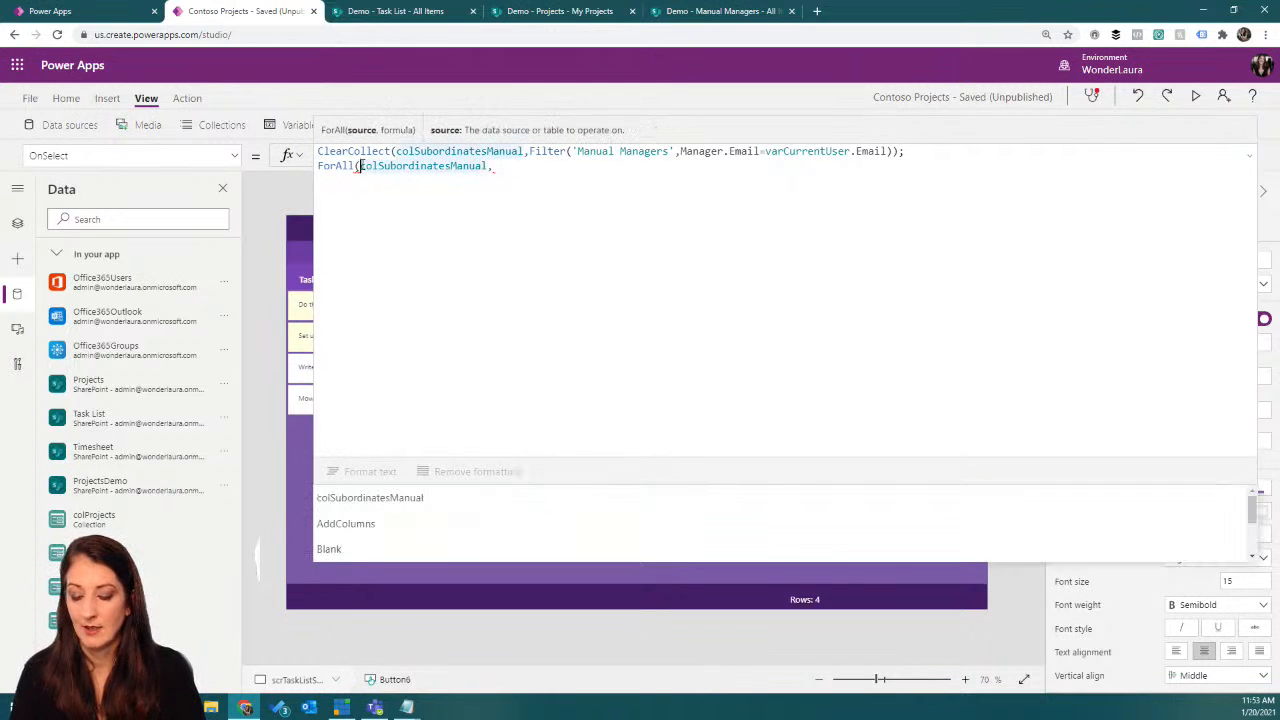
pyautogui.hotkey('shift', 'Return')
pyautogui.click(505, 179)
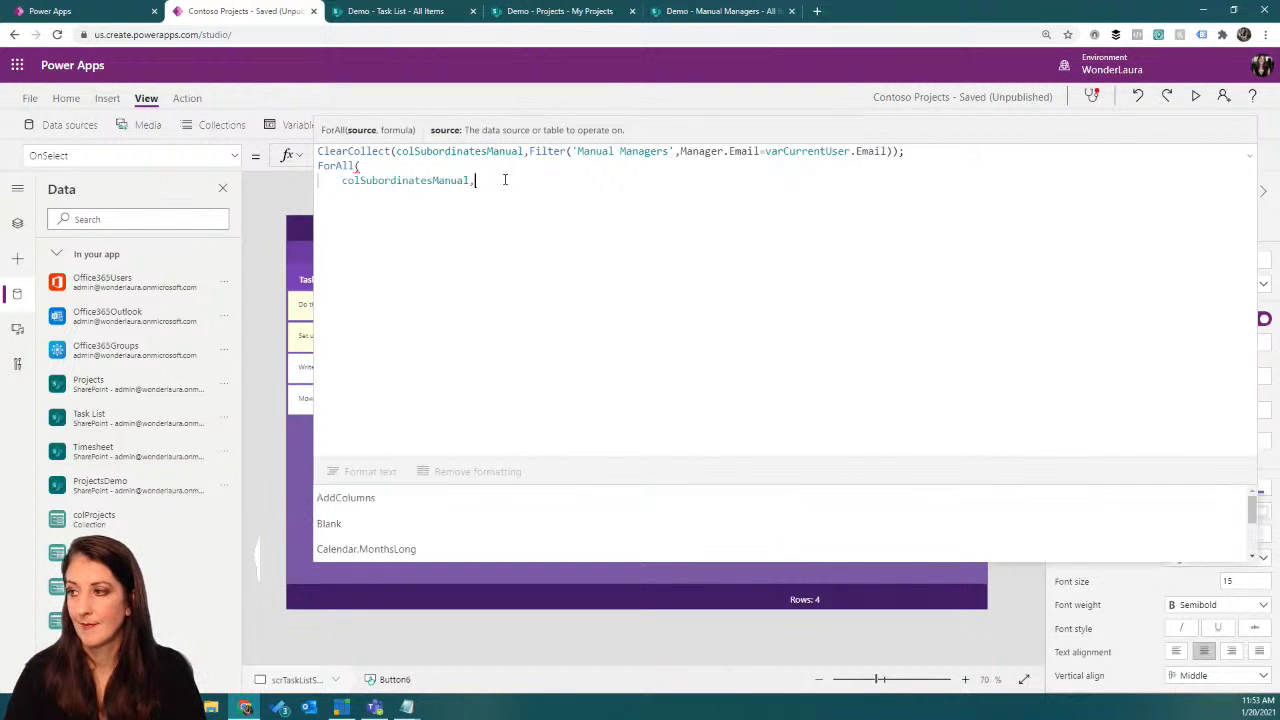
pyautogui.hotkey('shift', 'Return')
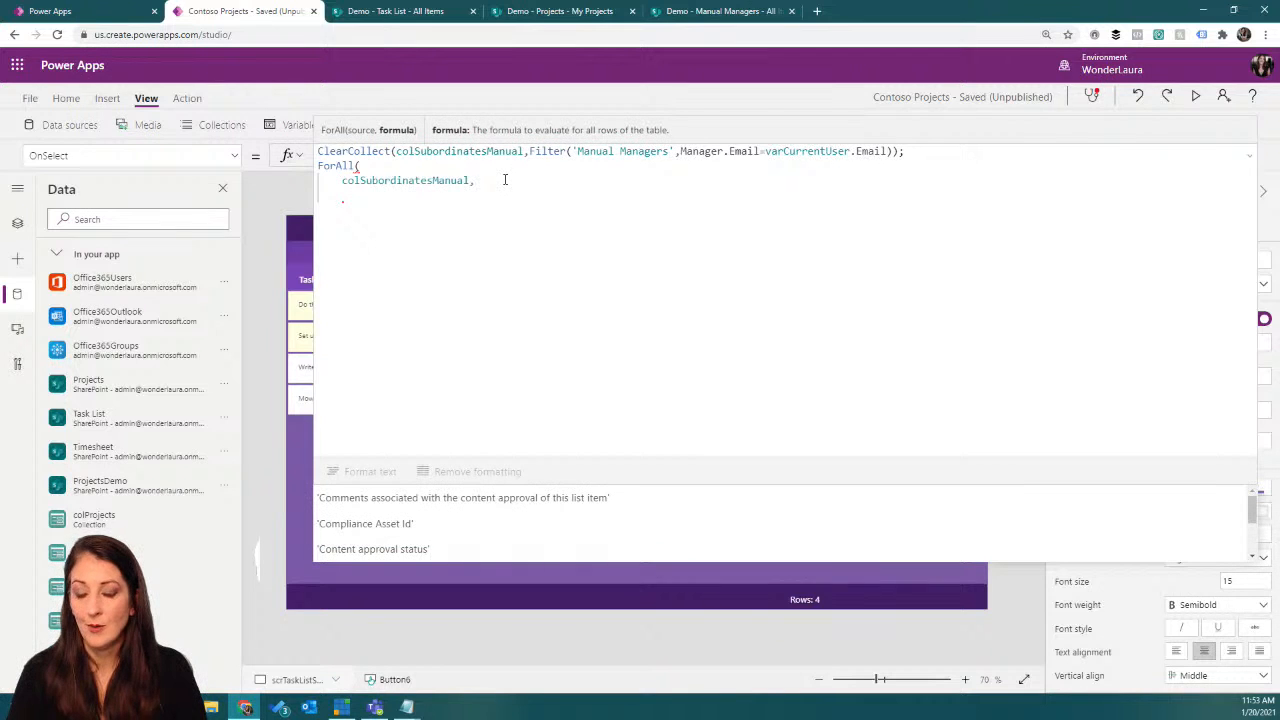
pyautogui.write('Collect')
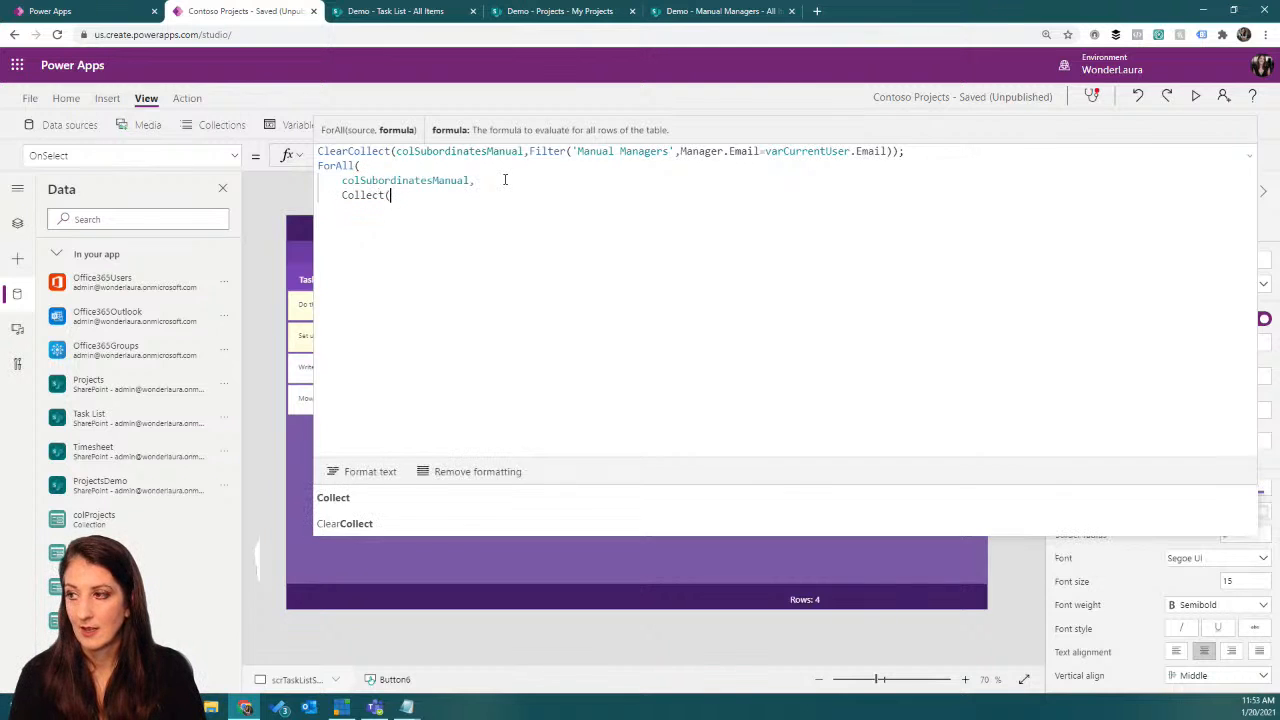
pyautogui.write('(')
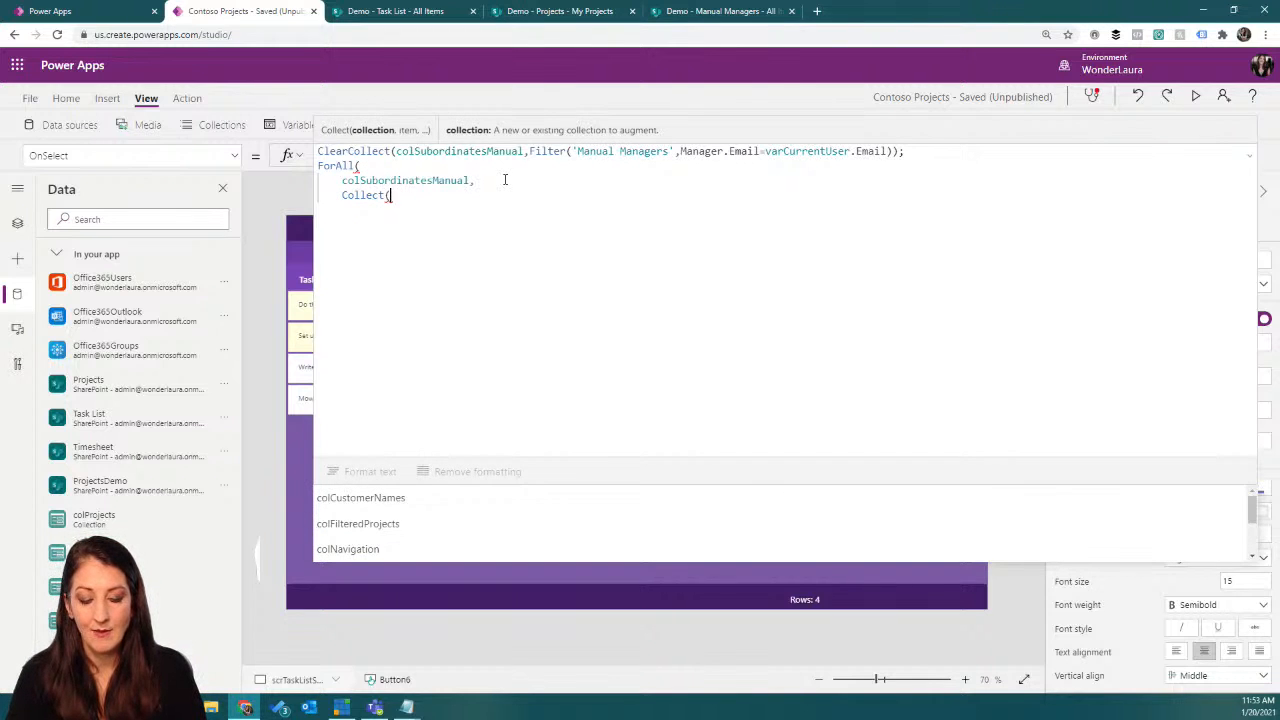
pyautogui.write('Filter(')
# Step: Nest a Filter function on its own line inside Collect, with 'Task List' as the source
pyautogui.click(390, 195)
pyautogui.hotkey('shift', 'Return')
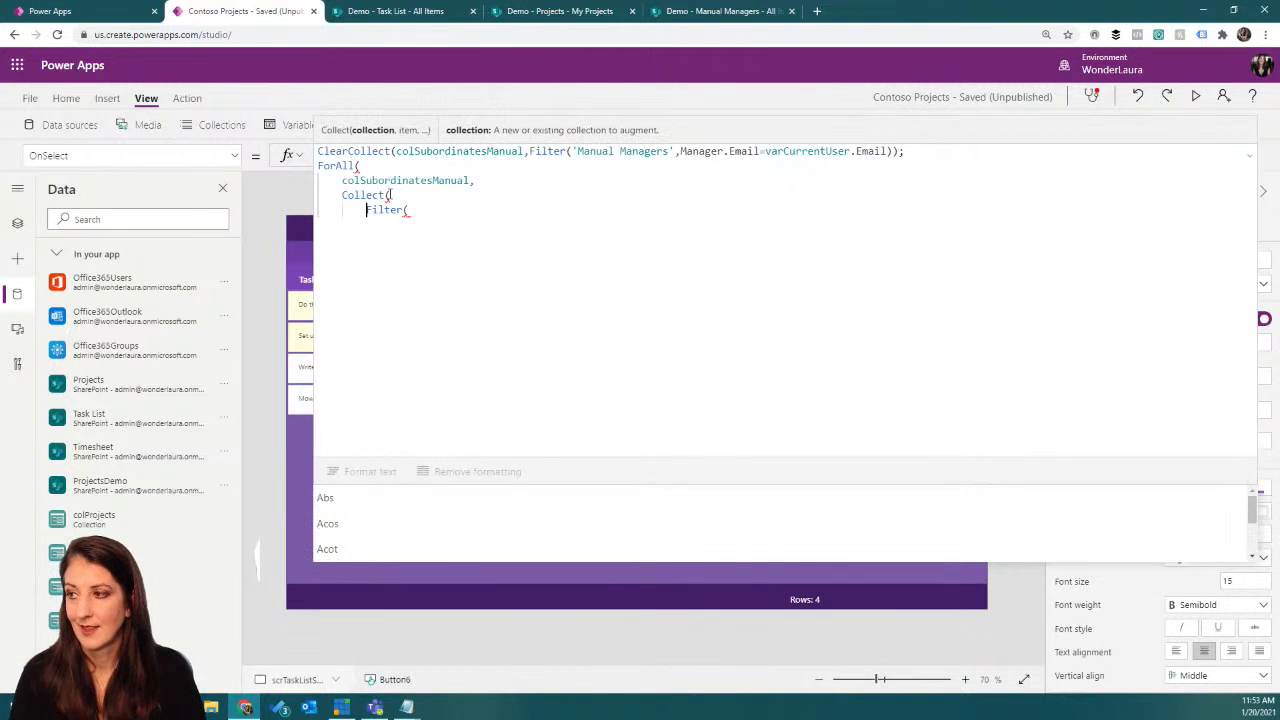
pyautogui.click(422, 209)
pyautogui.write('tas')
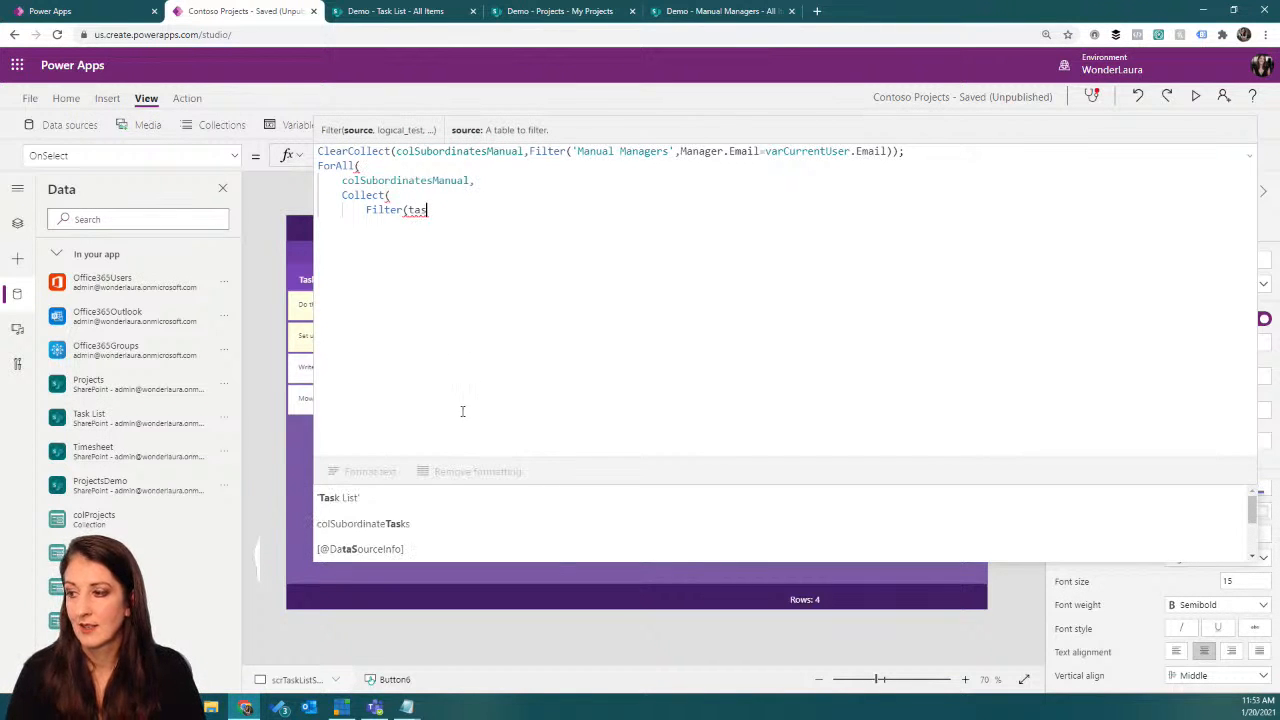
pyautogui.click(448, 497)
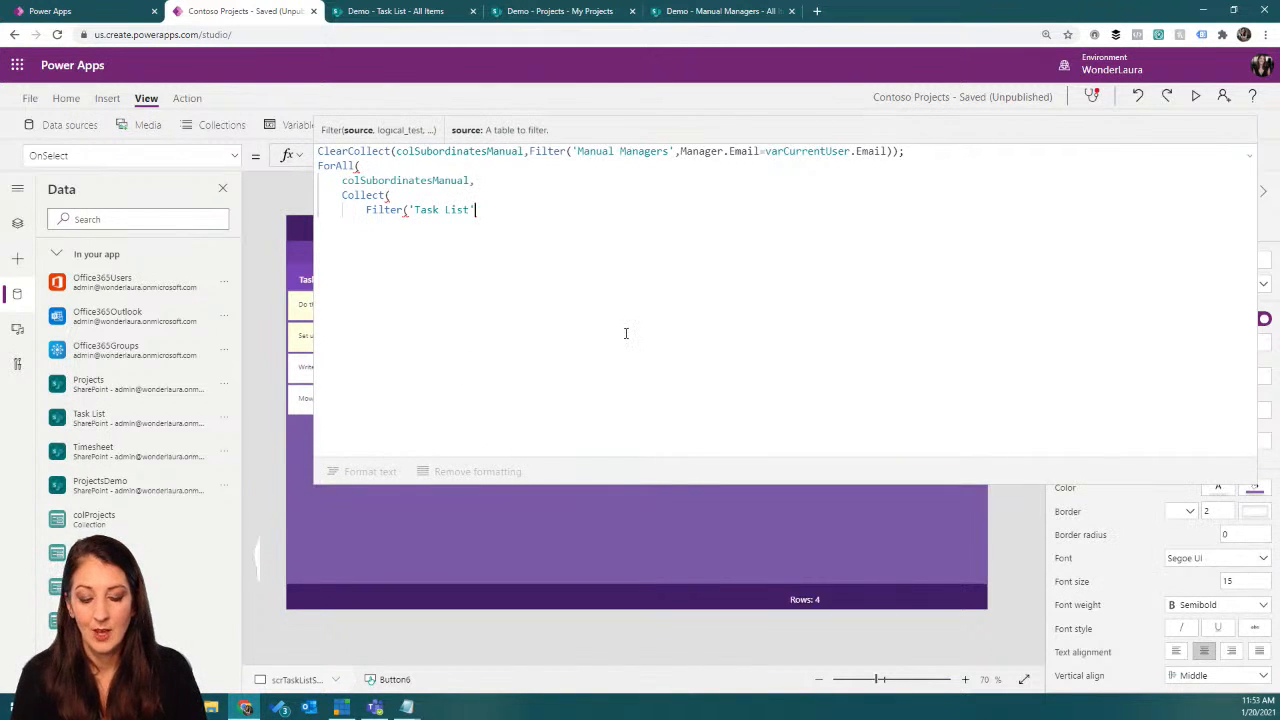
# Step: Start the Filter condition with 'Assigned To'.Email followed by an equals sign
pyautogui.write(',assi')
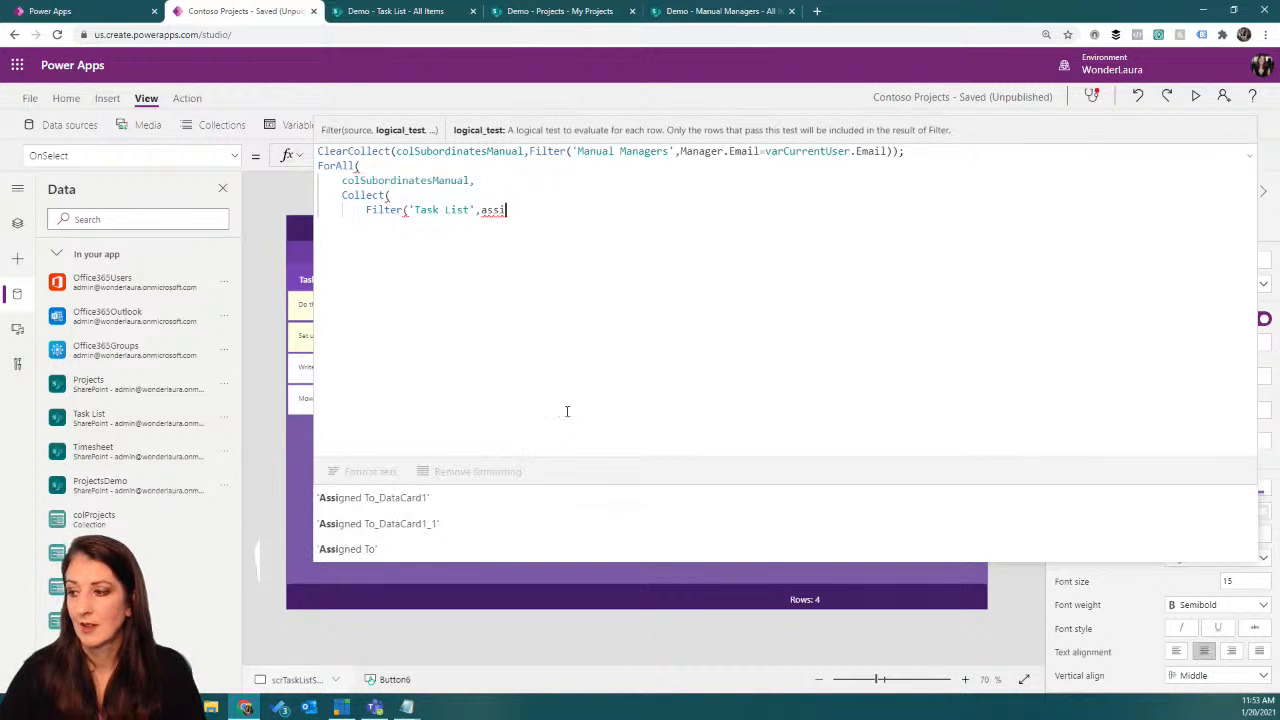
pyautogui.click(497, 549)
pyautogui.write('.')
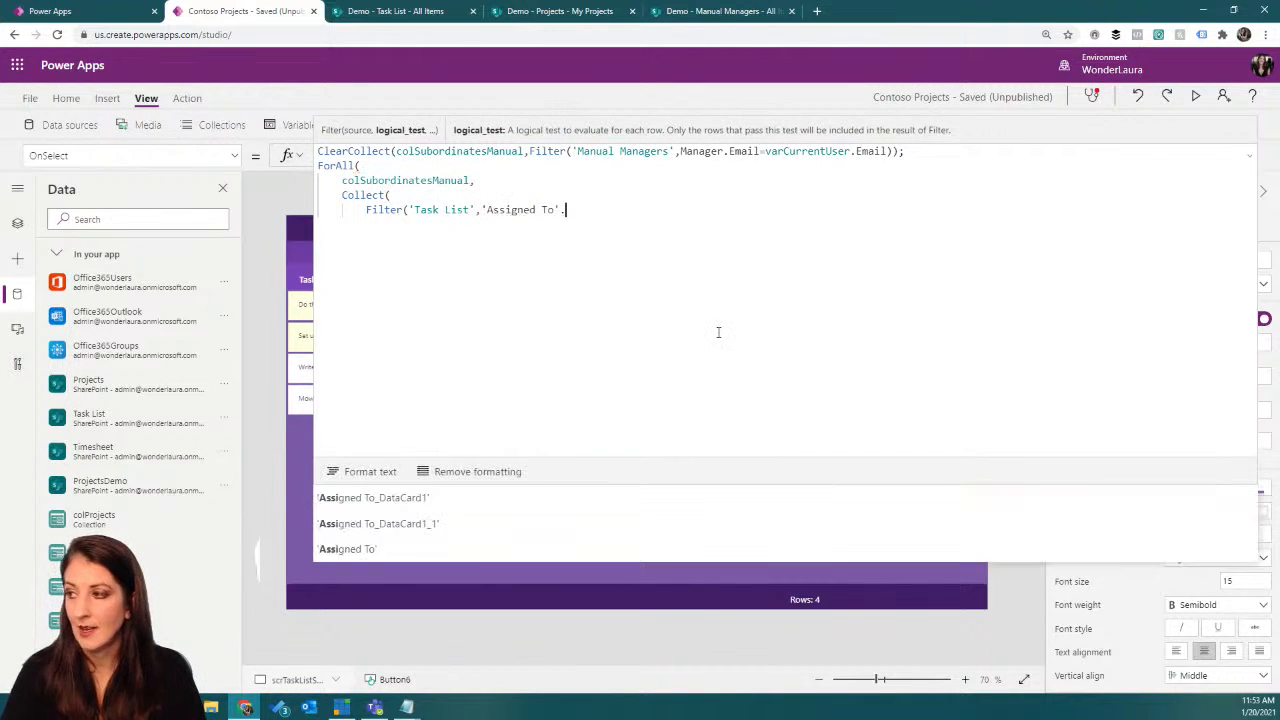
pyautogui.scroll(-1, 430, 522)
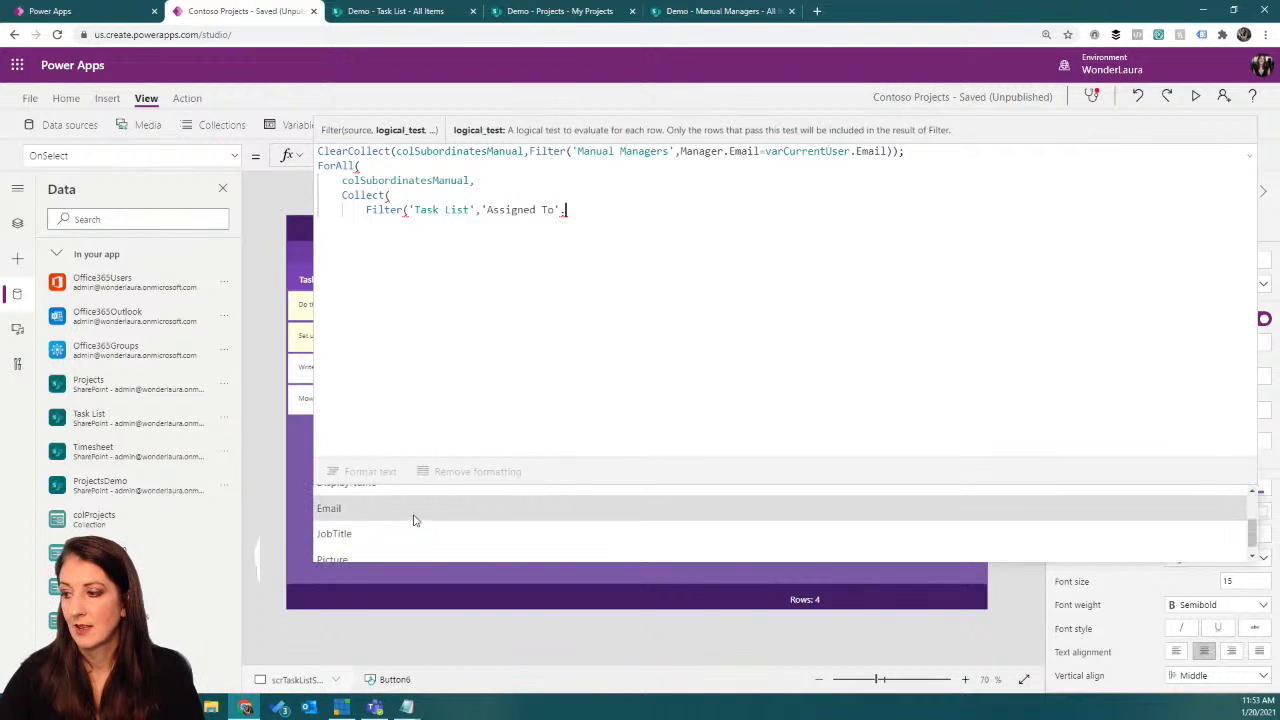
pyautogui.click(415, 517)
pyautogui.write('=')
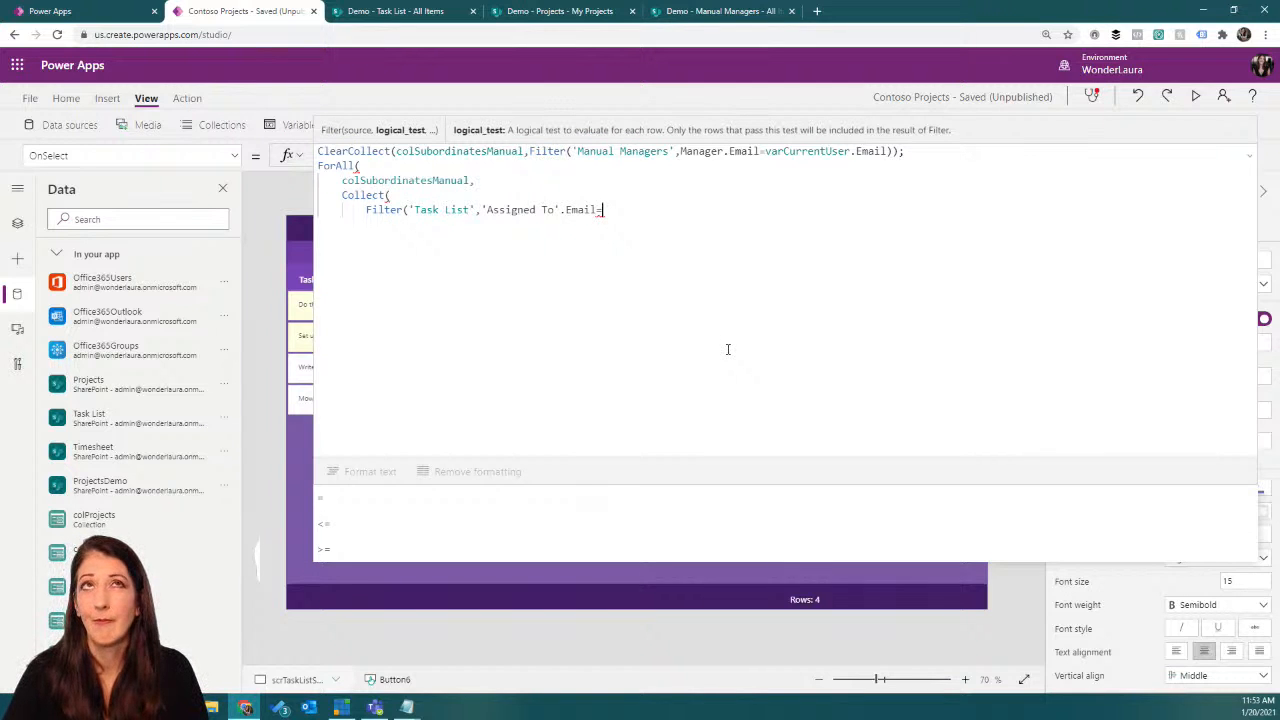
# Step: Complete the Filter condition with Employee.Email and close the Filter, Collect and ForAll functions
pyautogui.write('emp')
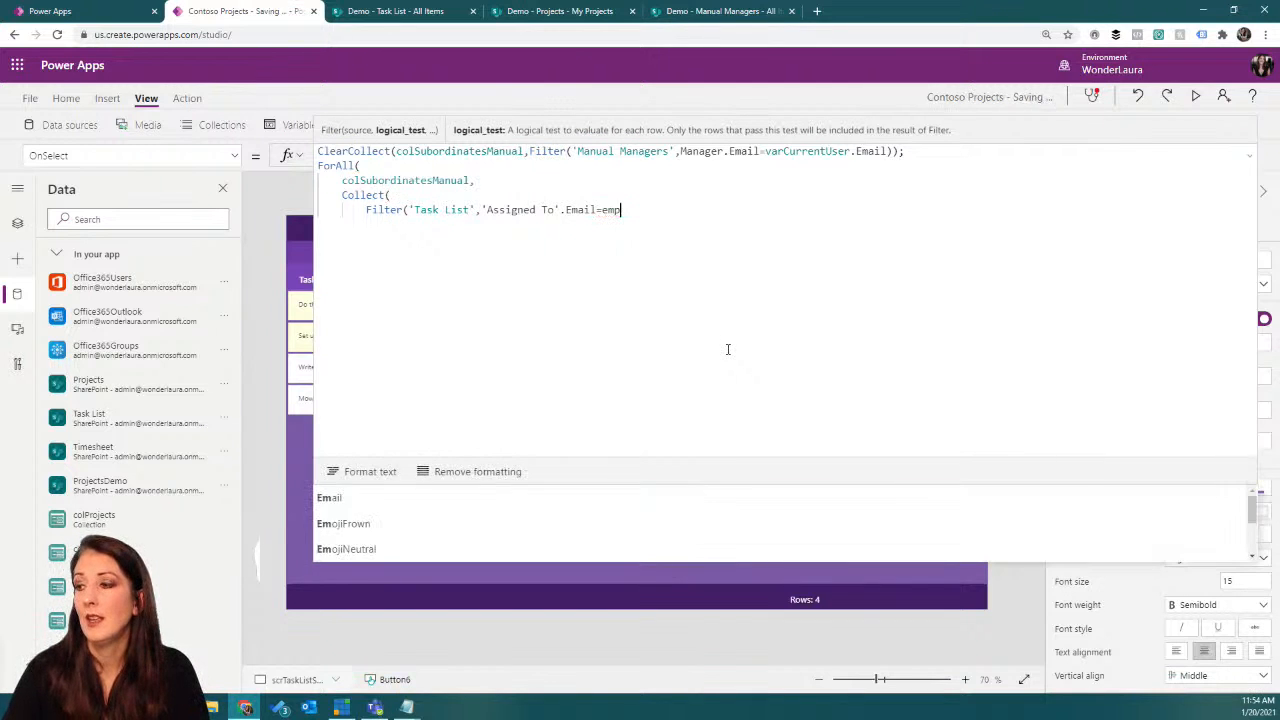
pyautogui.click(423, 497)
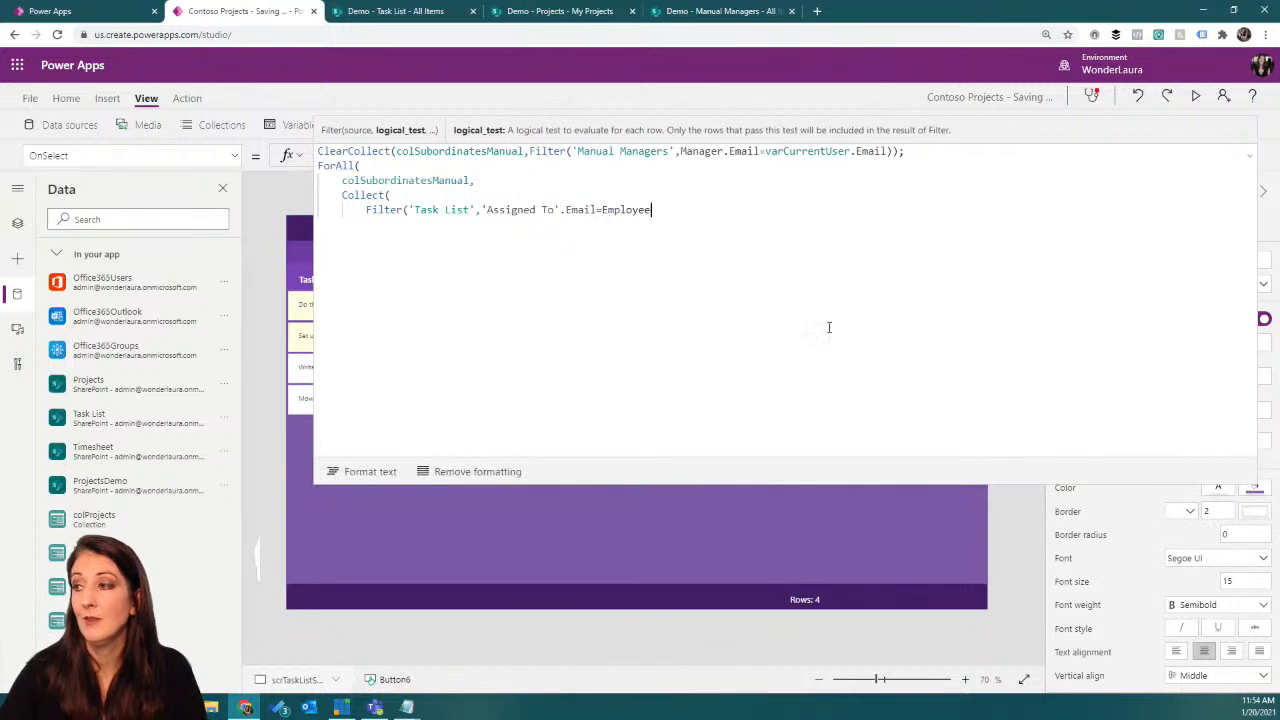
pyautogui.write('.')
pyautogui.scroll(-2, 415, 515)
pyautogui.click(409, 516)
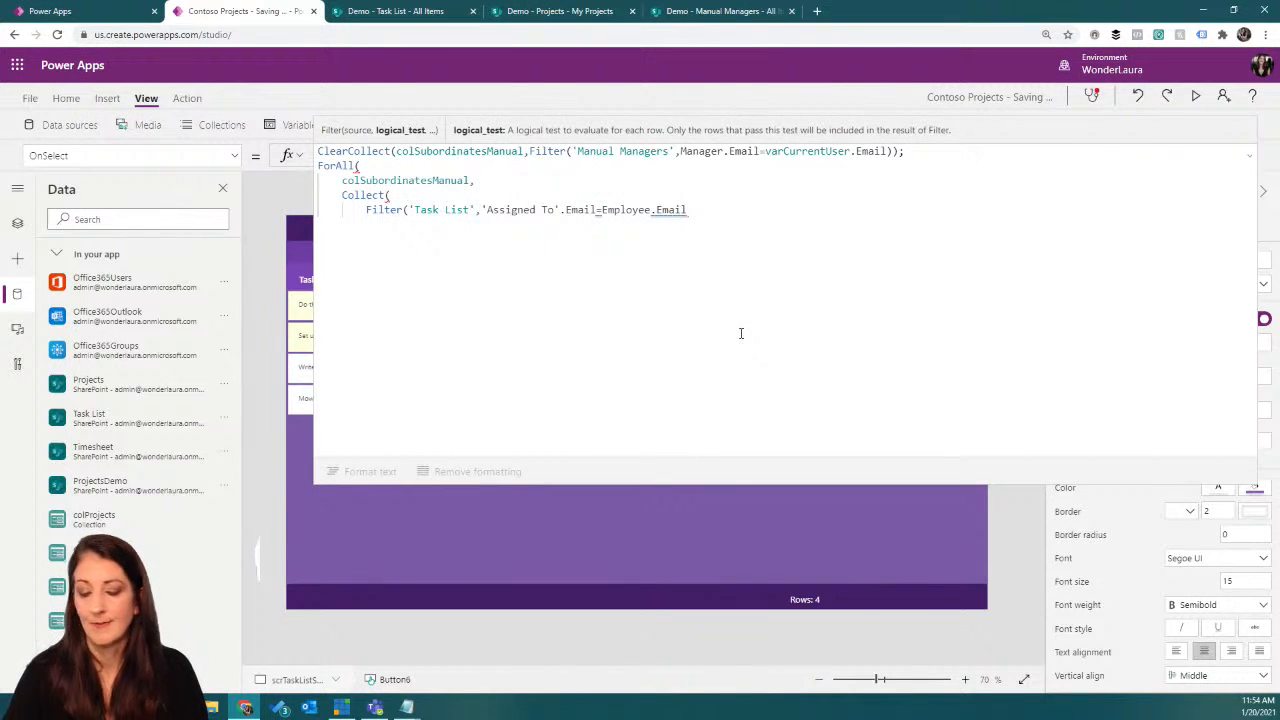
pyautogui.write(')')
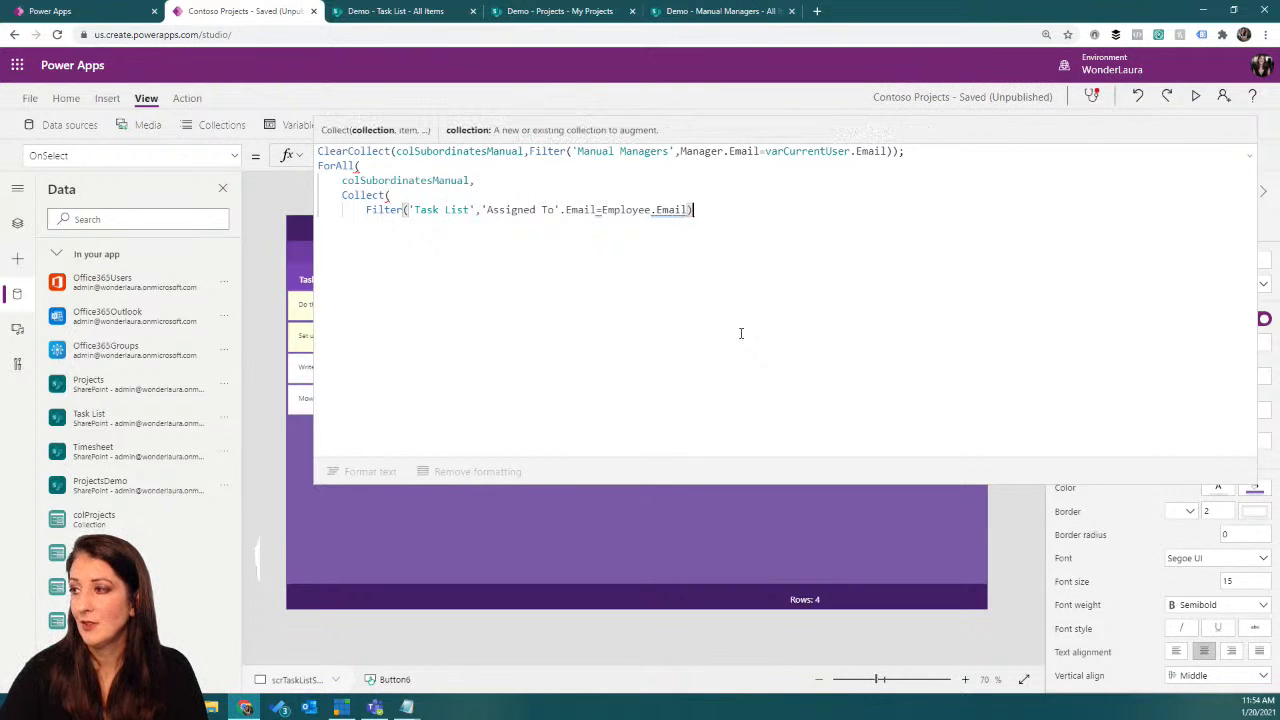
pyautogui.write(')')
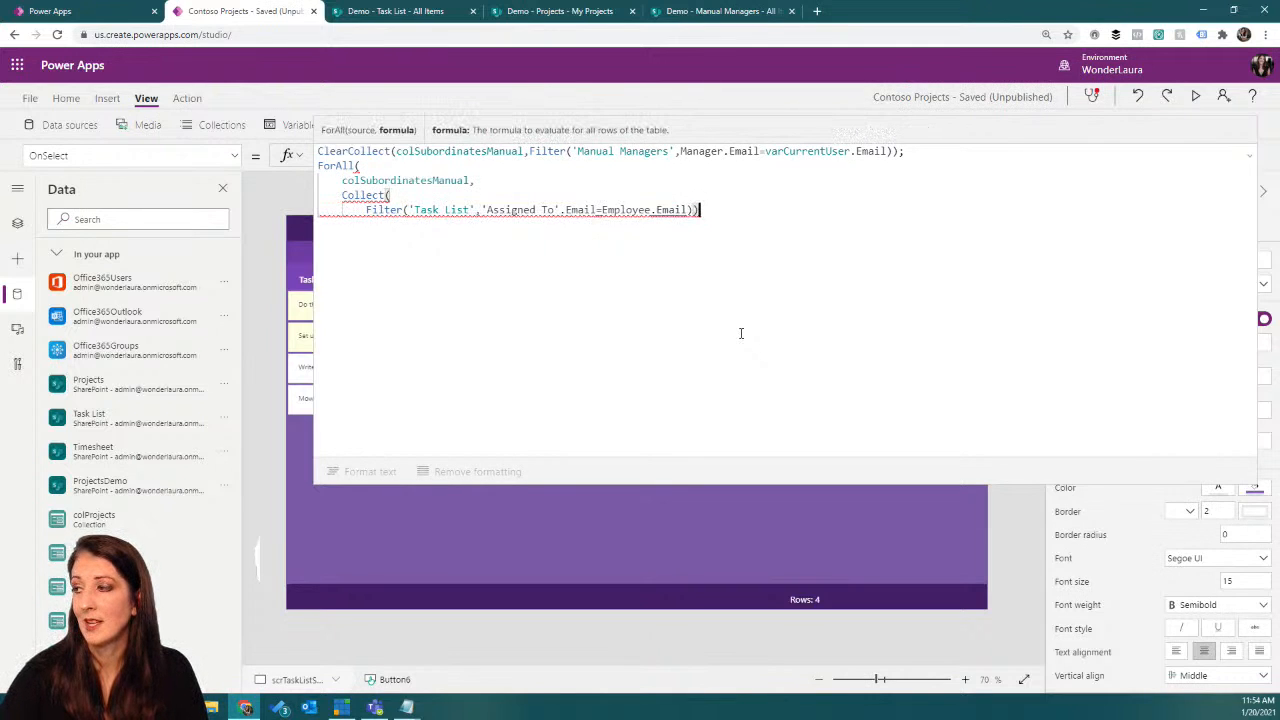
pyautogui.write(')')
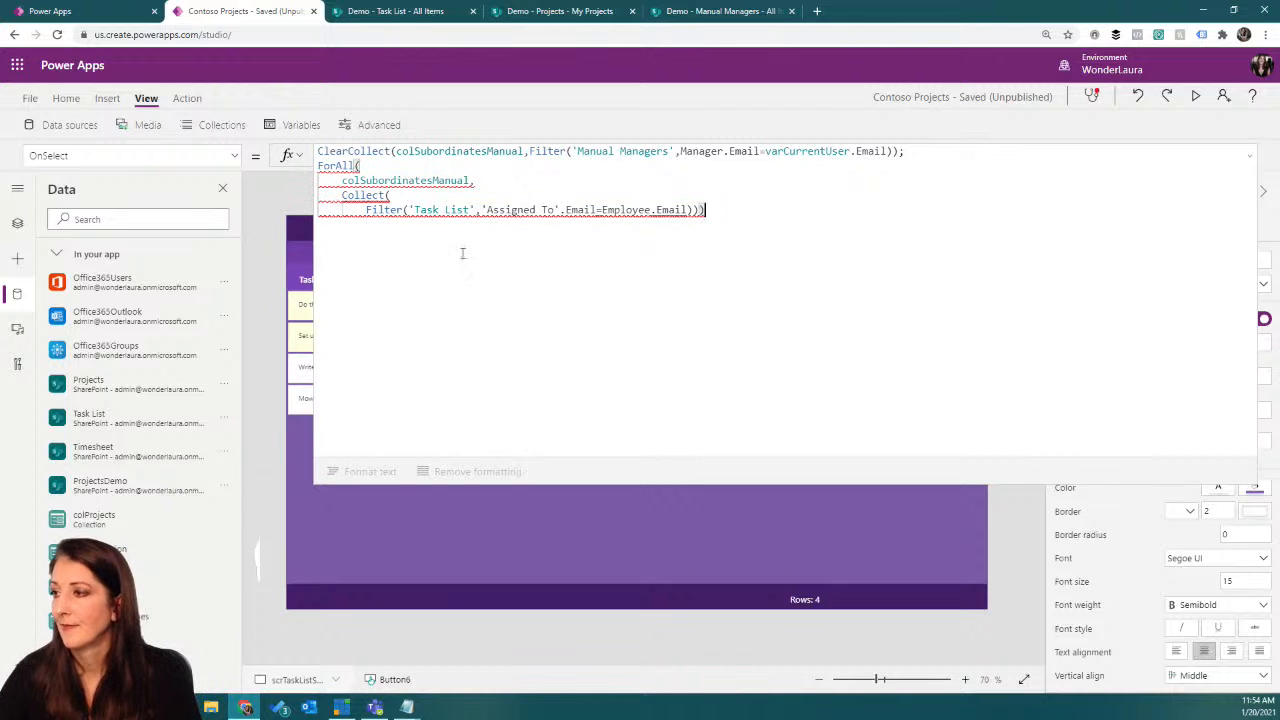
pyautogui.click(428, 209)
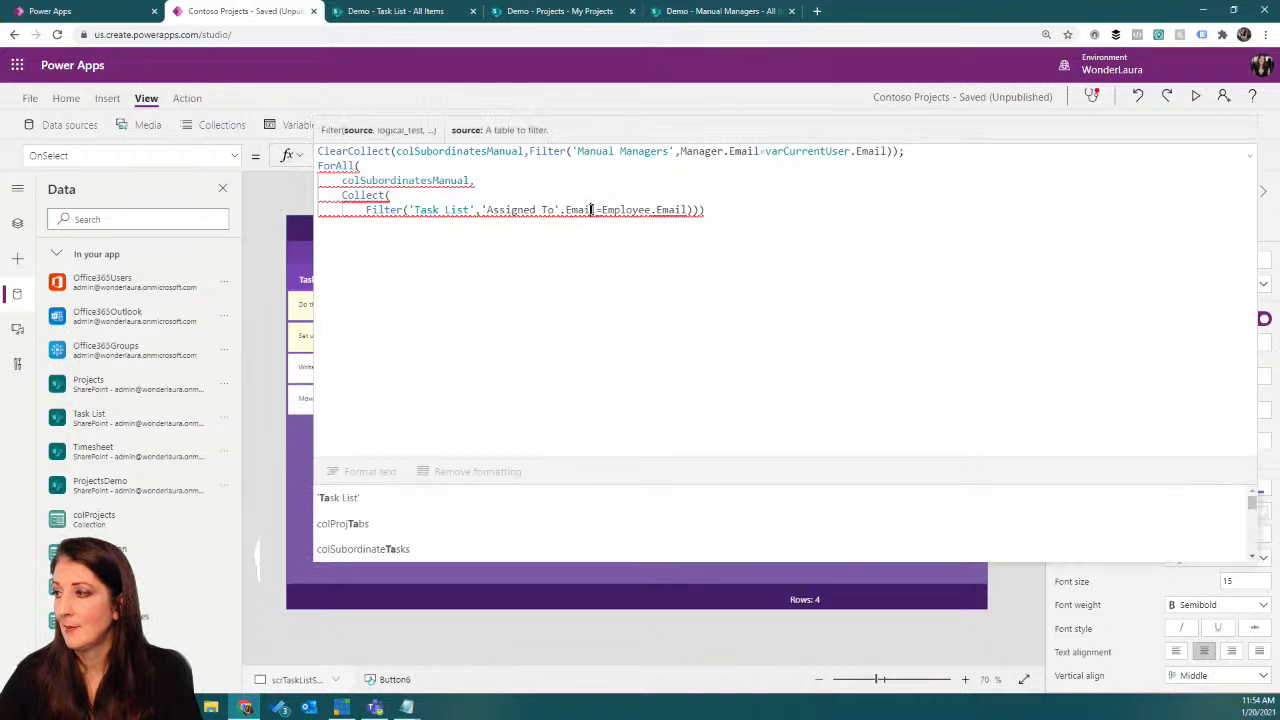
pyautogui.click(600, 210)
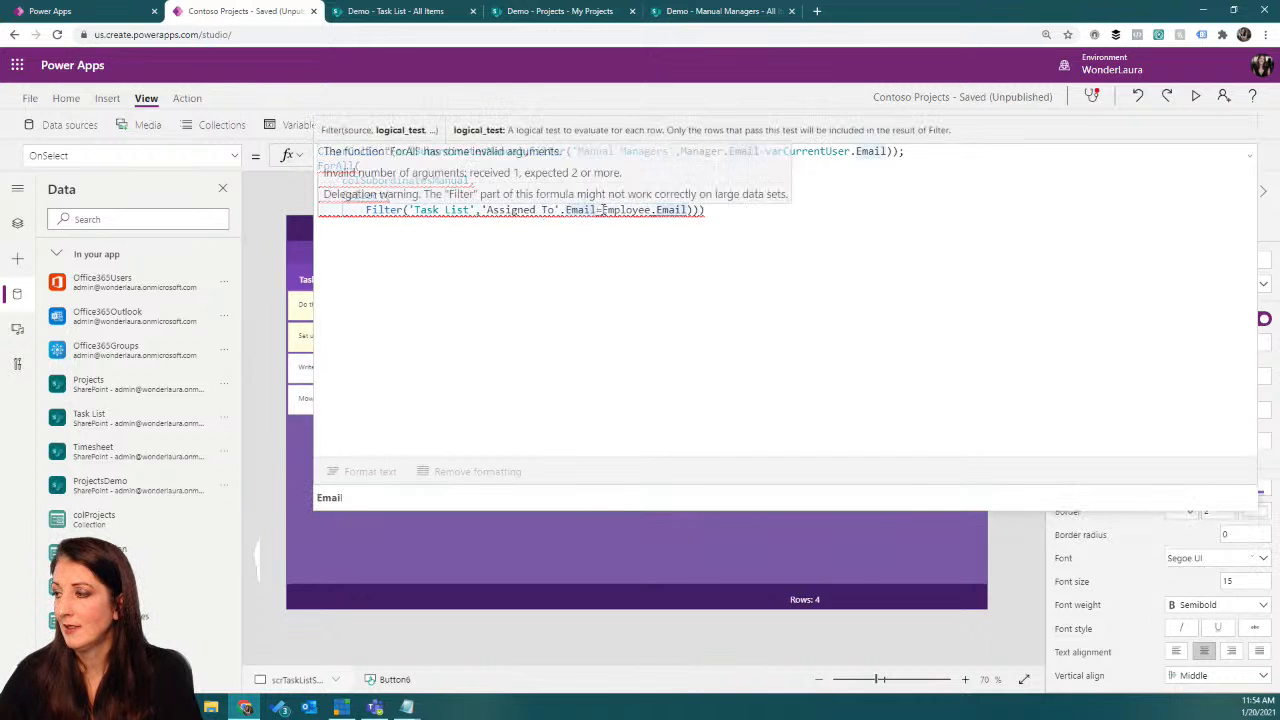
pyautogui.click(717, 210)
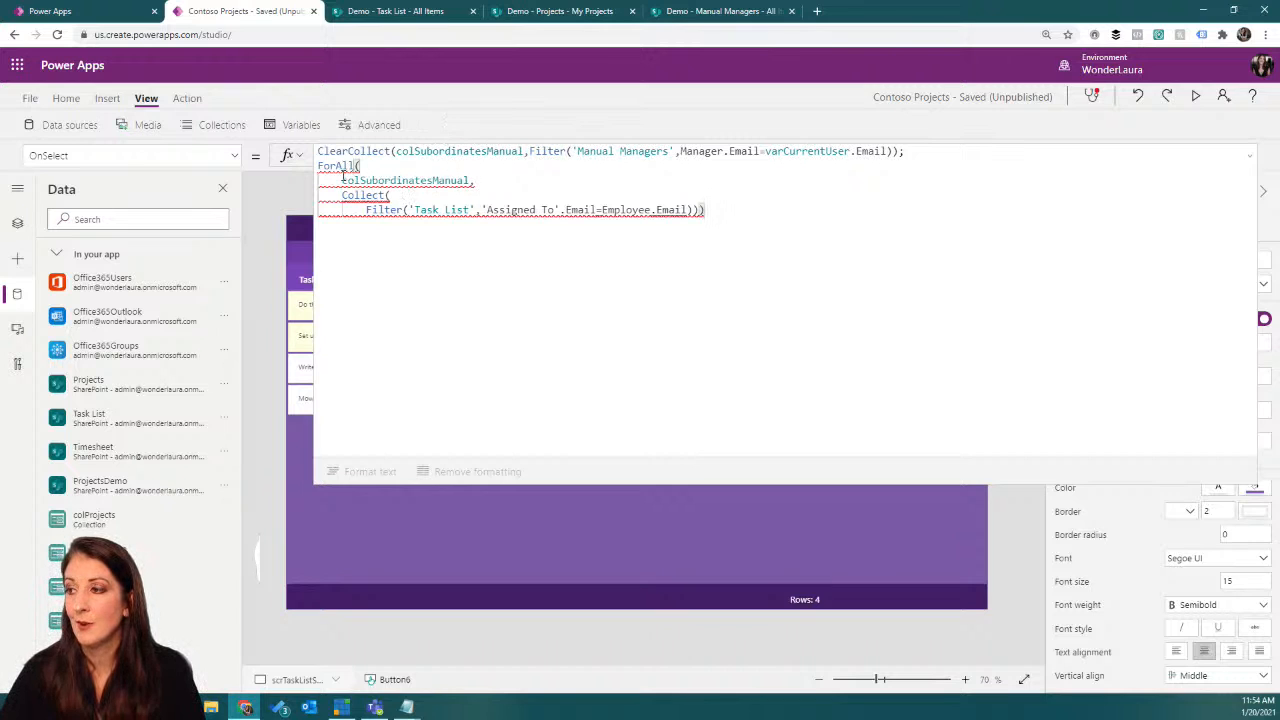
pyautogui.click(401, 196)
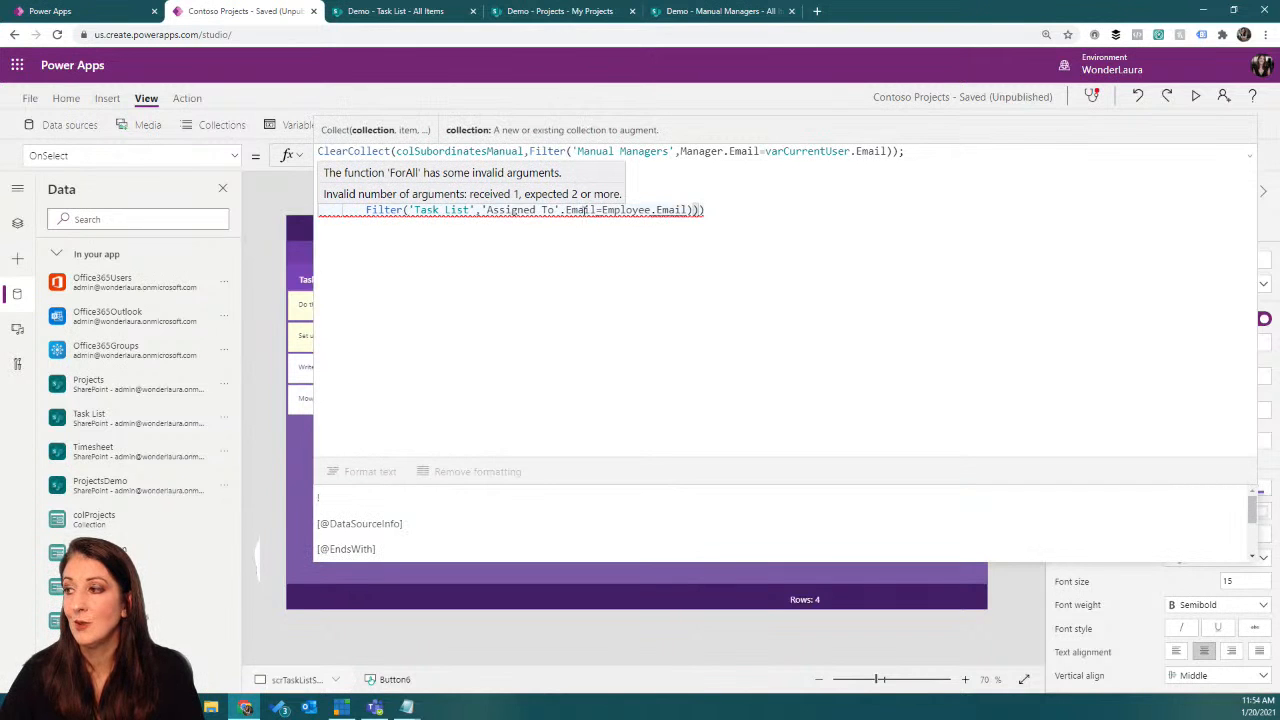
pyautogui.click(628, 210)
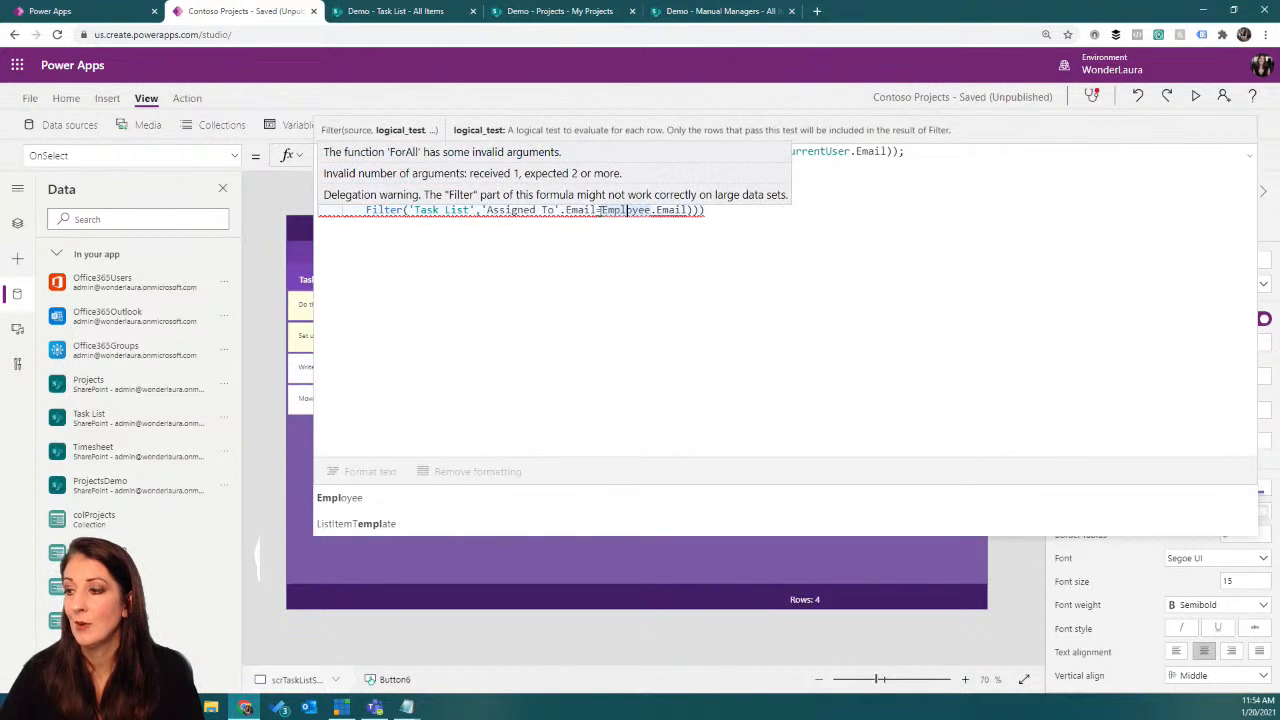
# Step: Inspect the colSubordinatesManual collection and its first item's Employee record, and return to the end of the button's formula
pyautogui.click(216, 130)
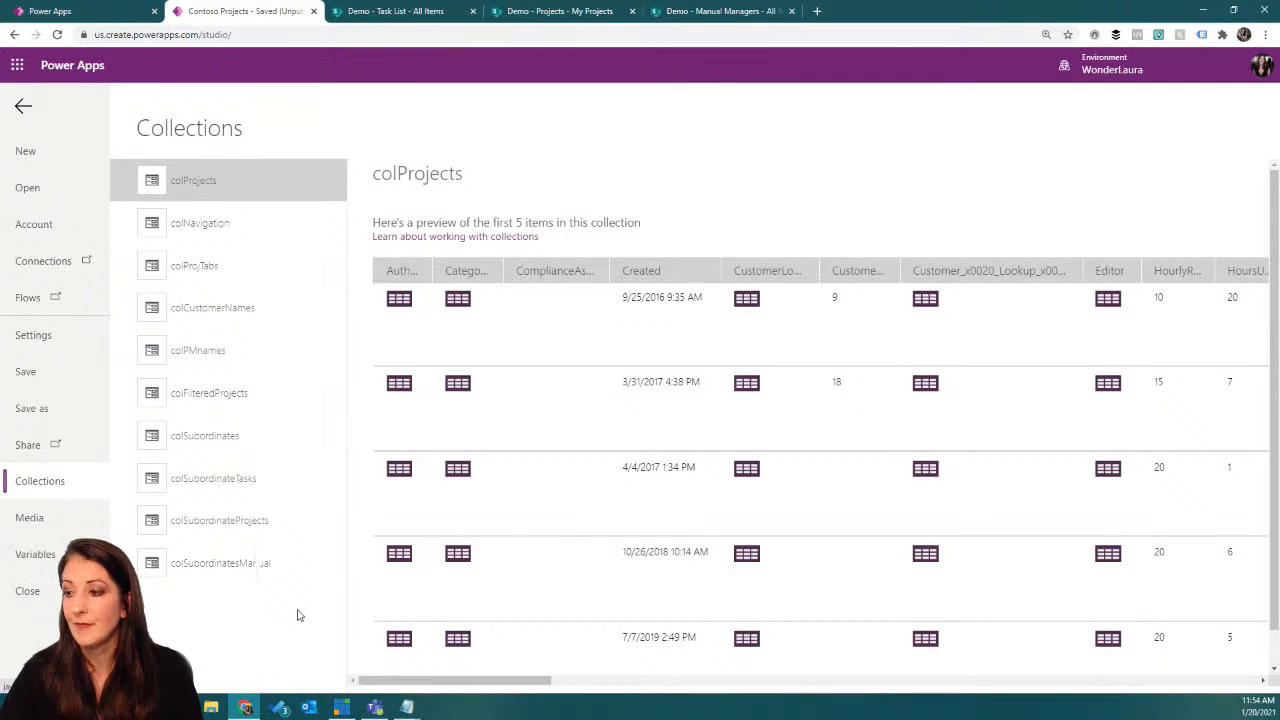
pyautogui.click(266, 570)
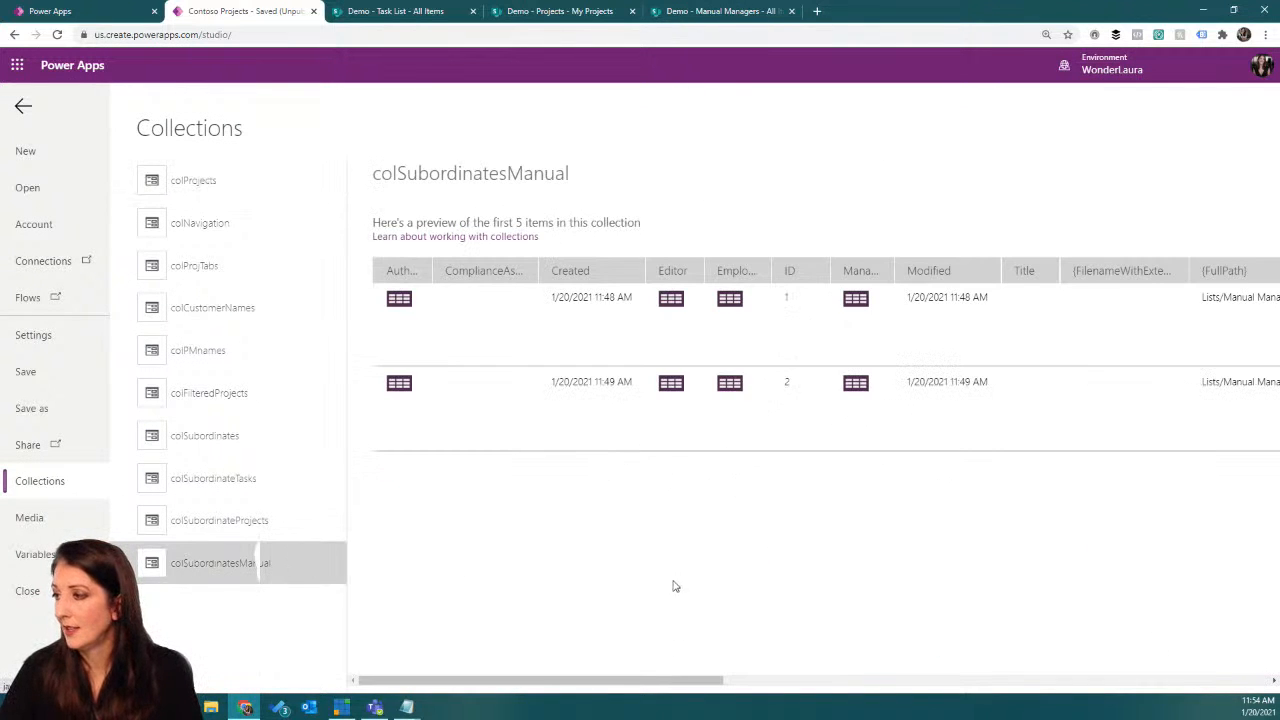
pyautogui.moveTo(672, 688); pyautogui.dragTo(1068, 638)
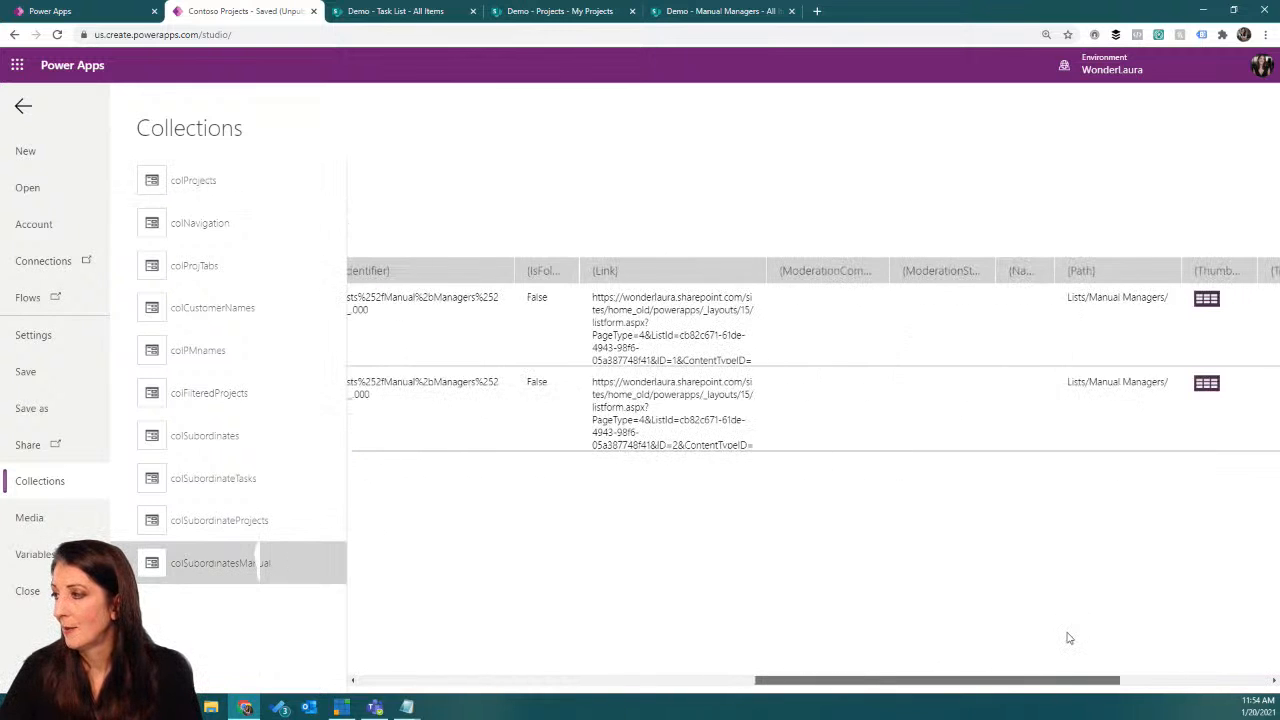
pyautogui.hscroll(-10, 1068, 638)
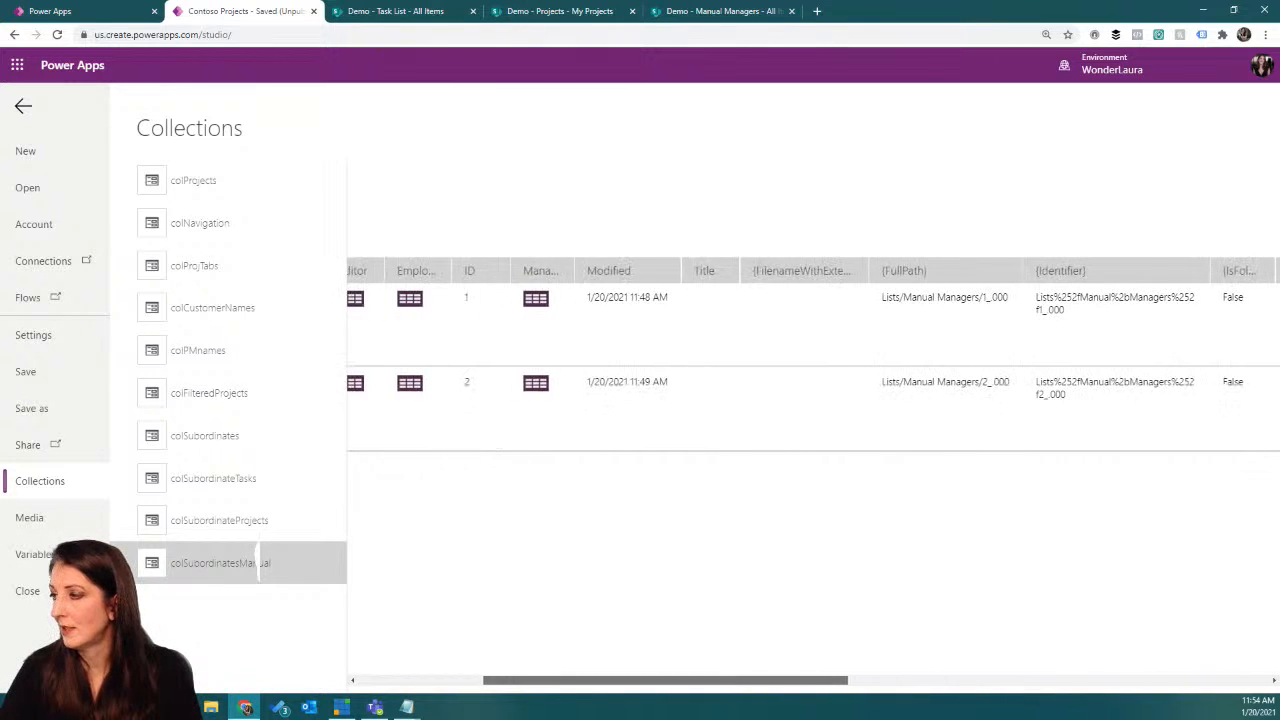
pyautogui.hscroll(-3, 580, 423)
pyautogui.click(549, 300)
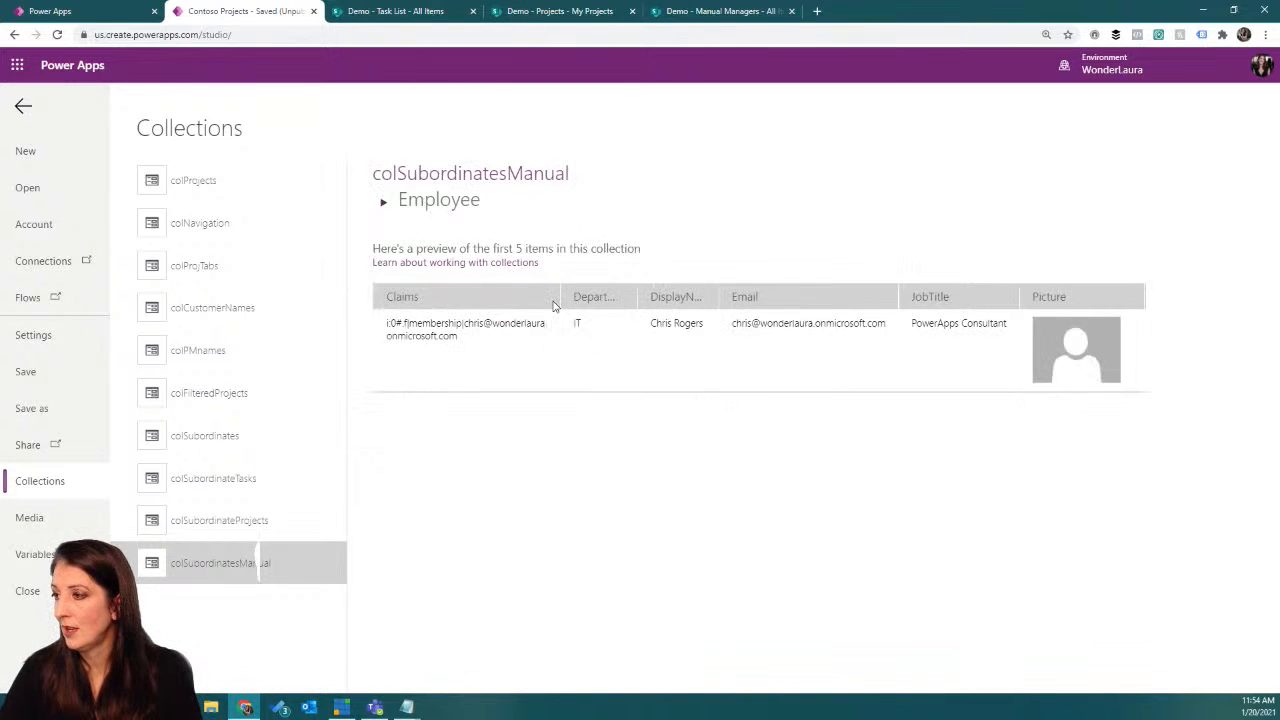
pyautogui.click(24, 108)
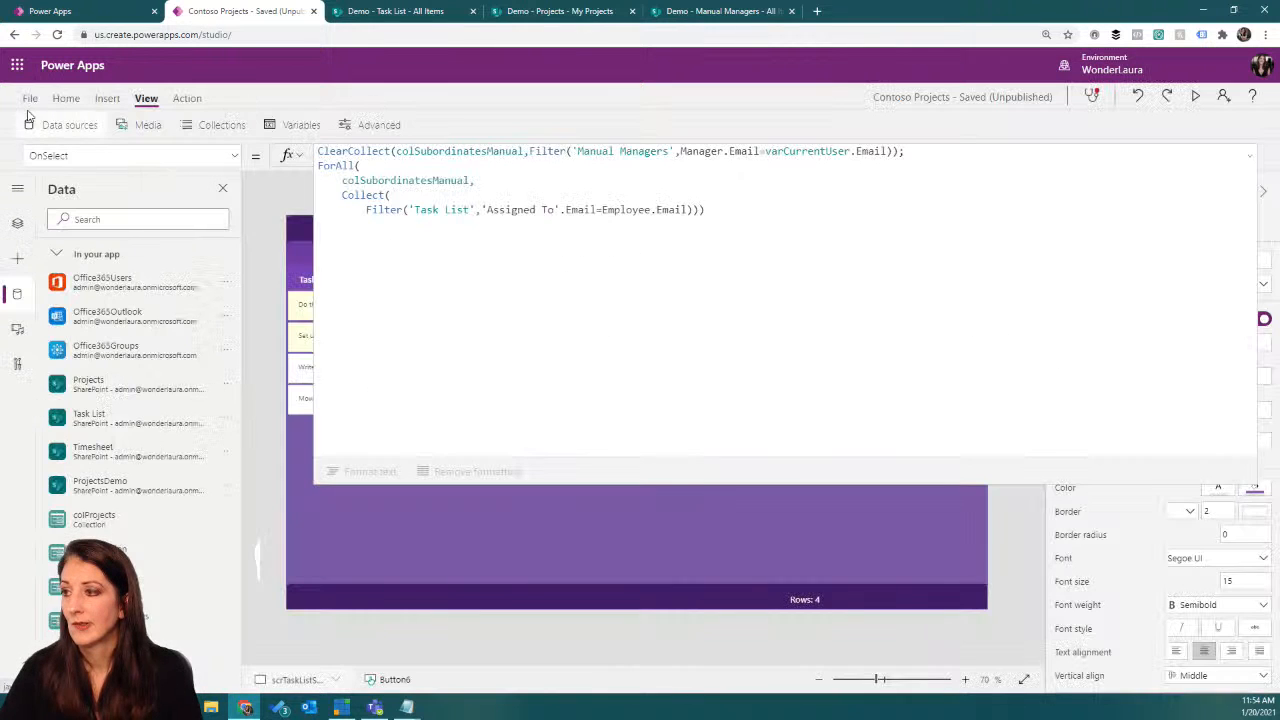
pyautogui.click(753, 210)
pyautogui.write(')')
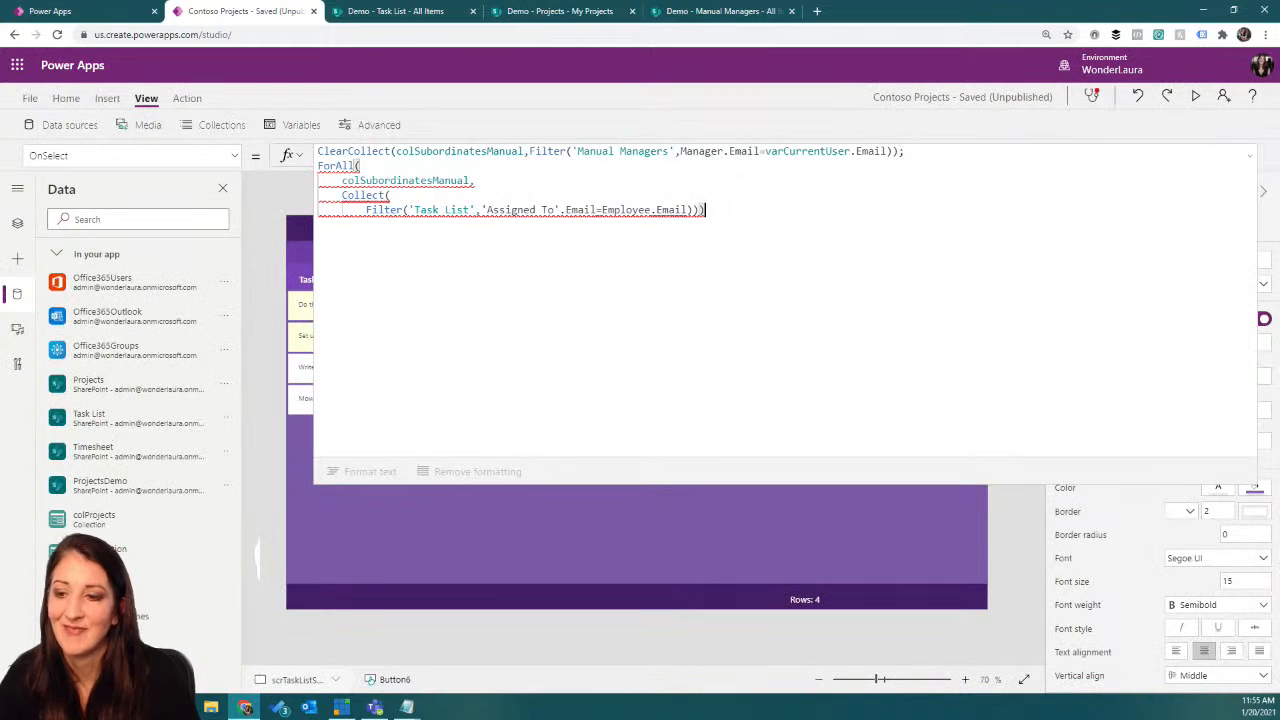
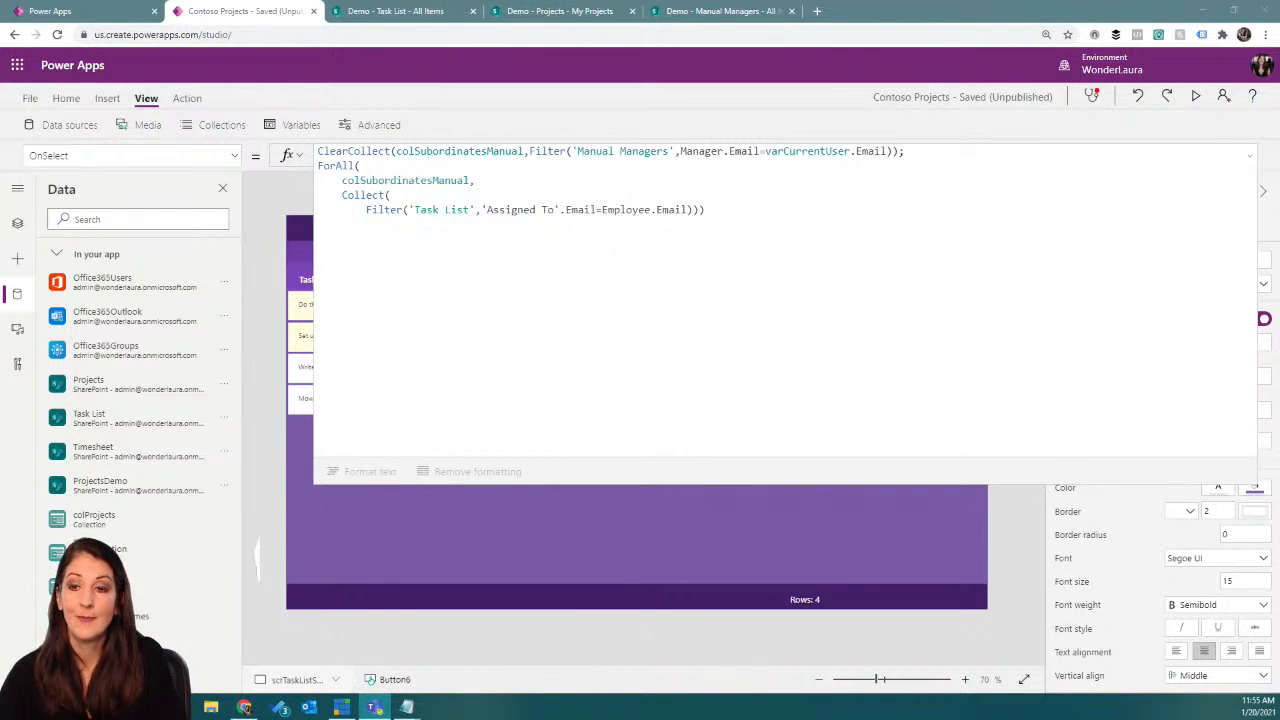
# Step: Add colSubordinateTasksManual and a comma as the target collection of the Collect function, ahead of the nested Filter
pyautogui.hotkey('ctrl', 's')
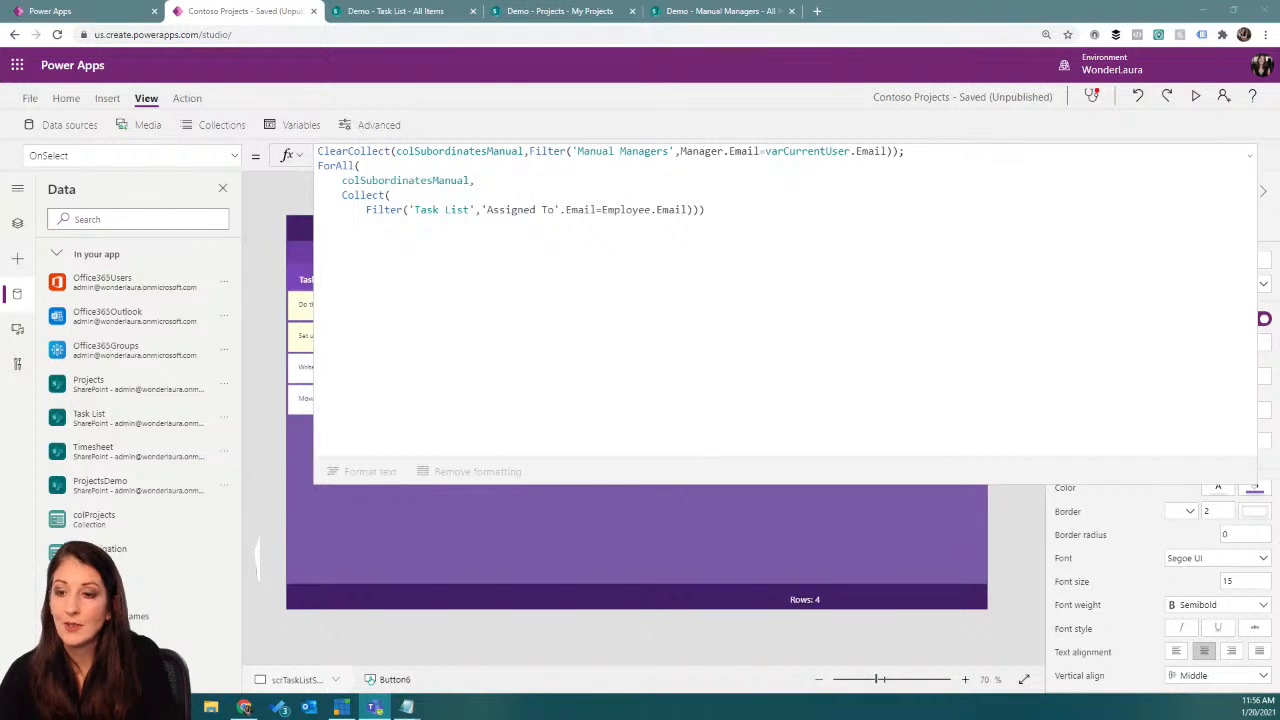
pyautogui.click(412, 197)
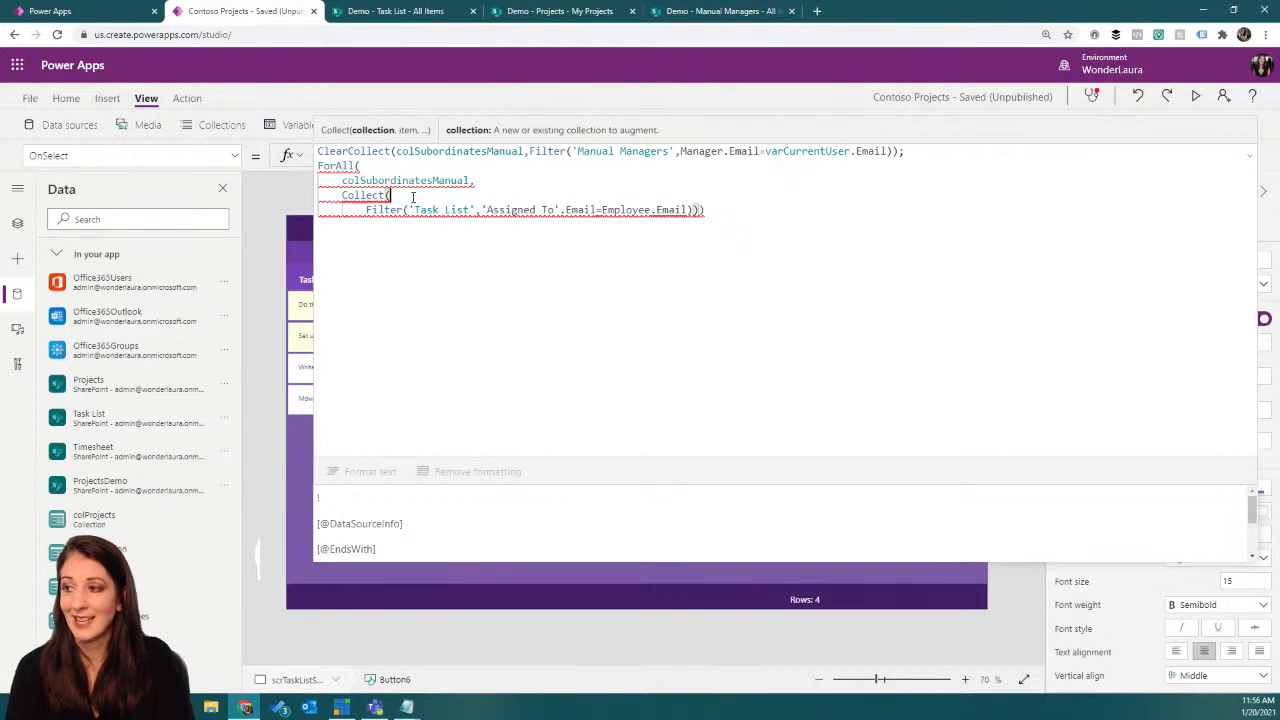
pyautogui.write('colSubordinateTa')
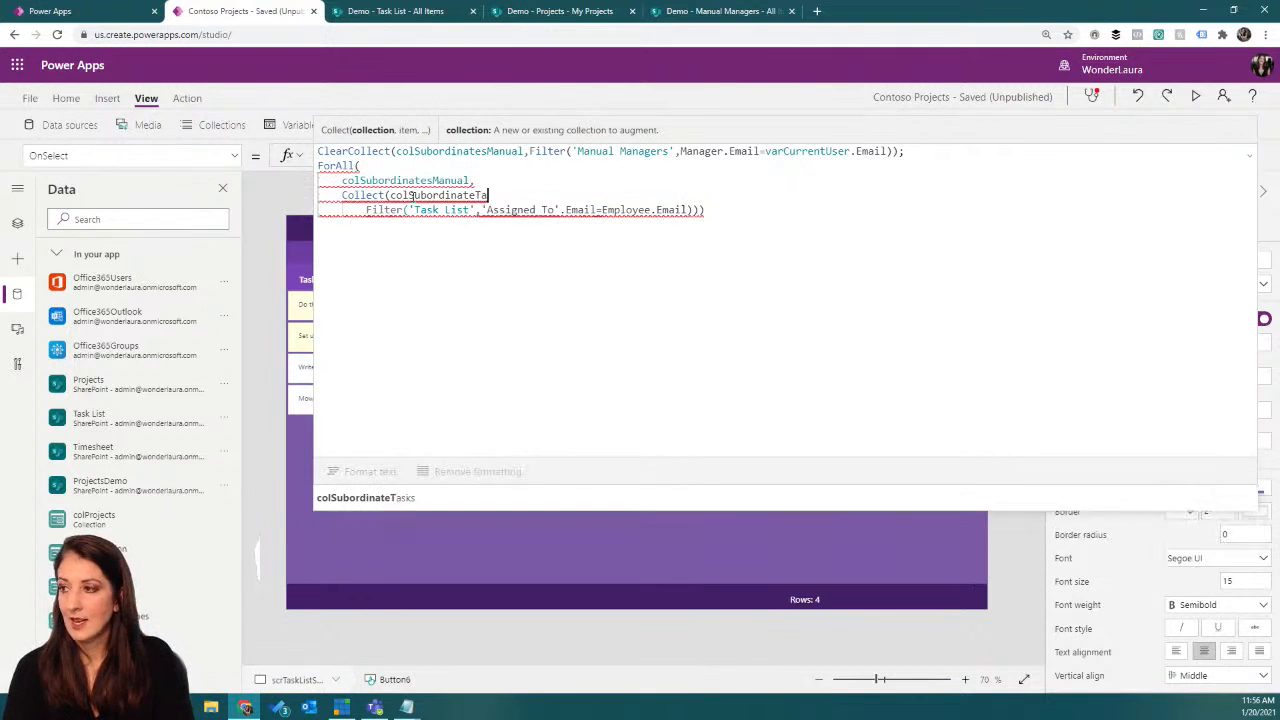
pyautogui.write('sksManual')
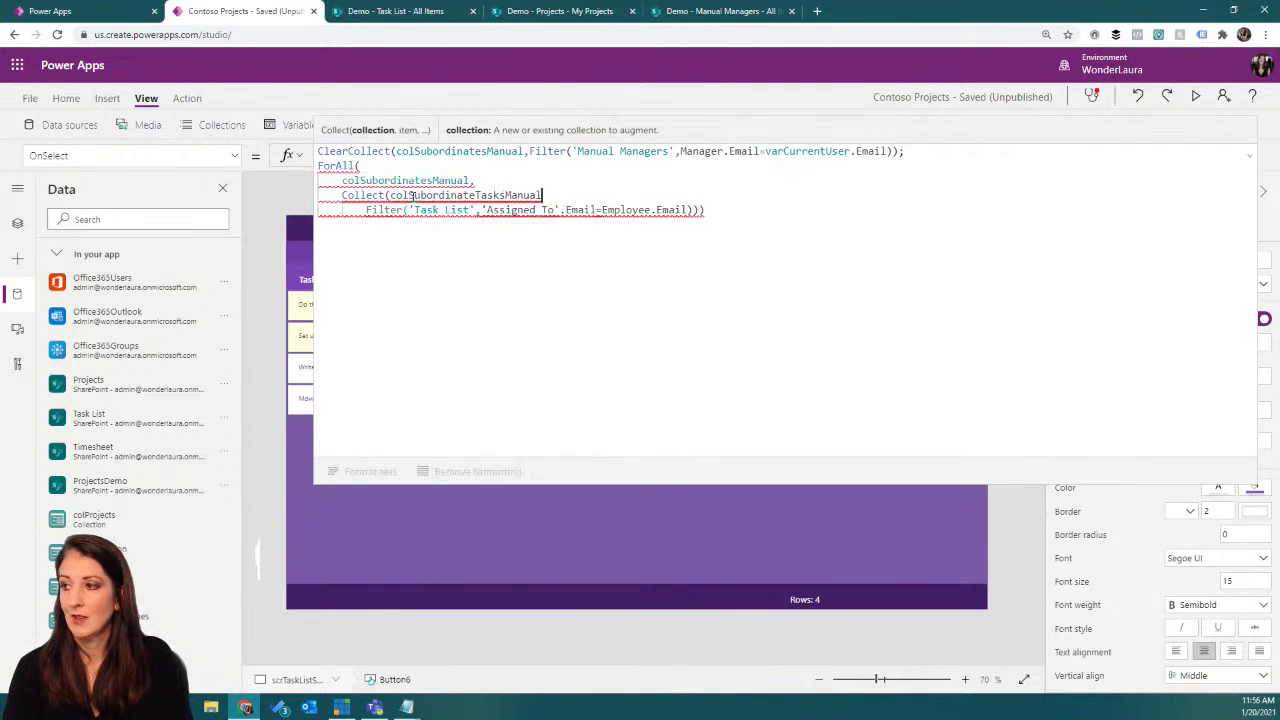
pyautogui.write(',')
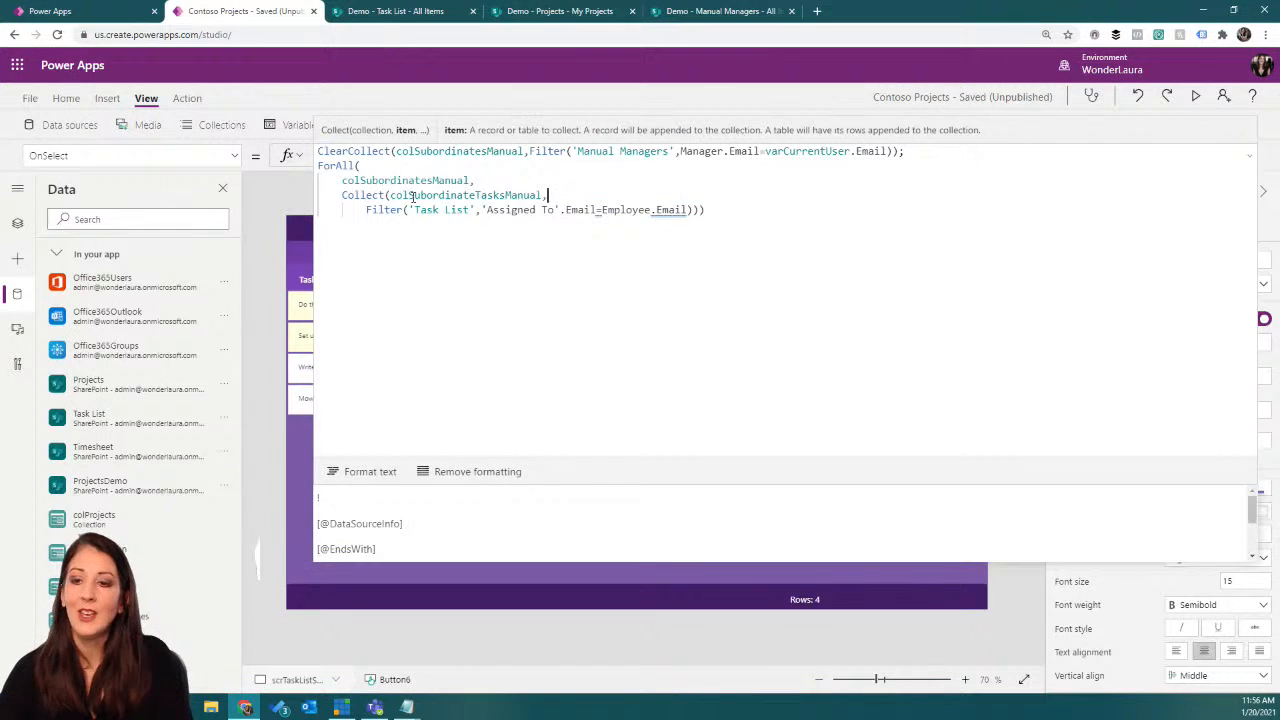
# Step: Check the delegation warning on Employee.Email, collapse the formula and run the button to fill the collections
pyautogui.moveTo(668, 210)
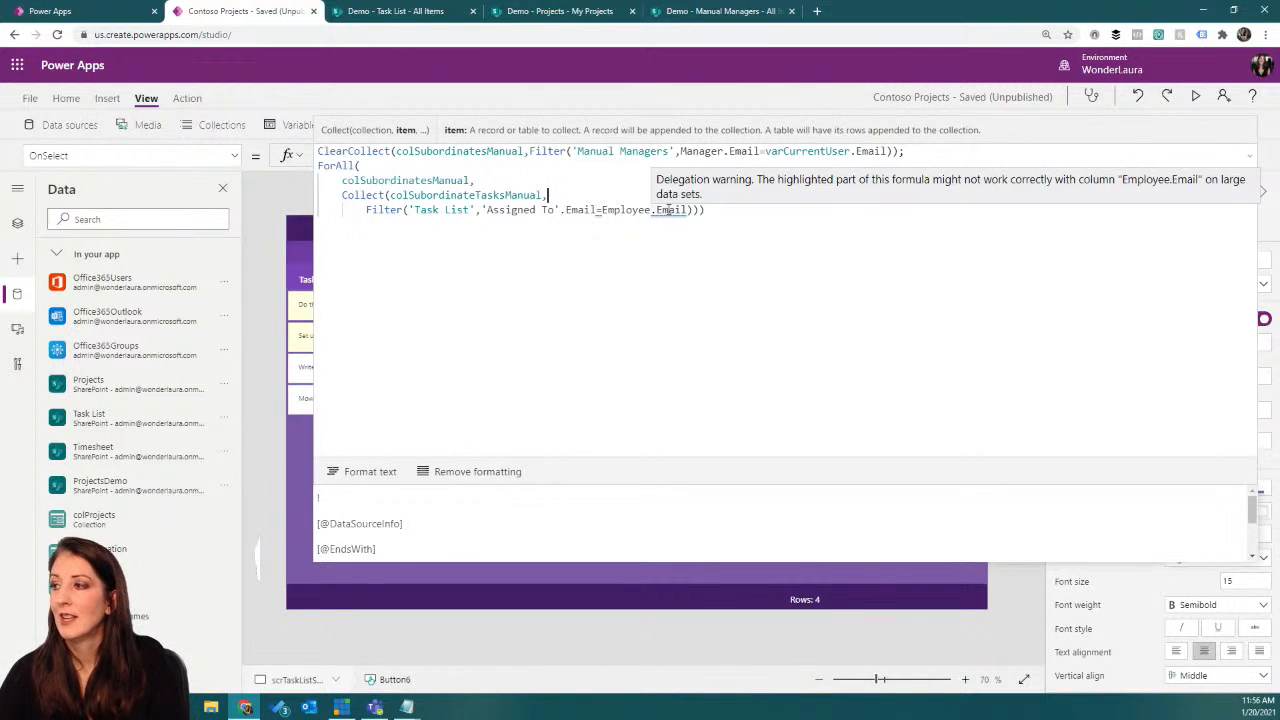
pyautogui.click(1250, 156)
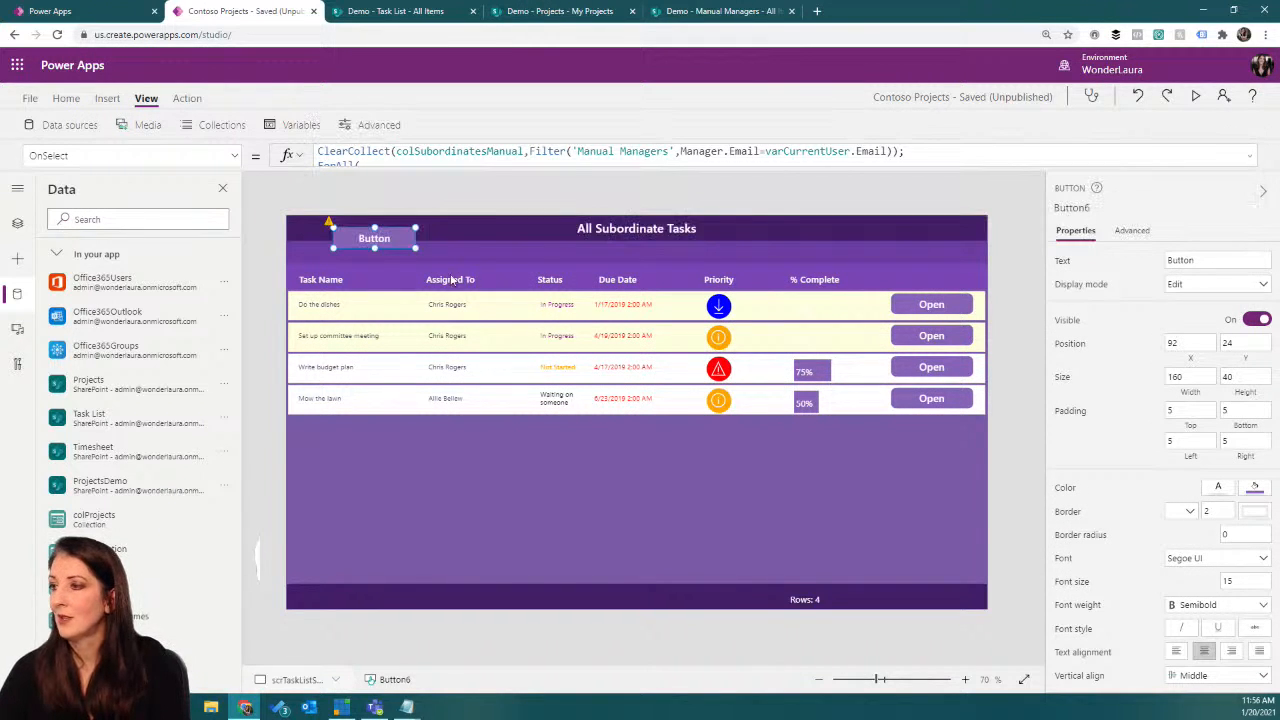
pyautogui.keyDown('alt'); pyautogui.click(384, 242); pyautogui.keyUp('alt')
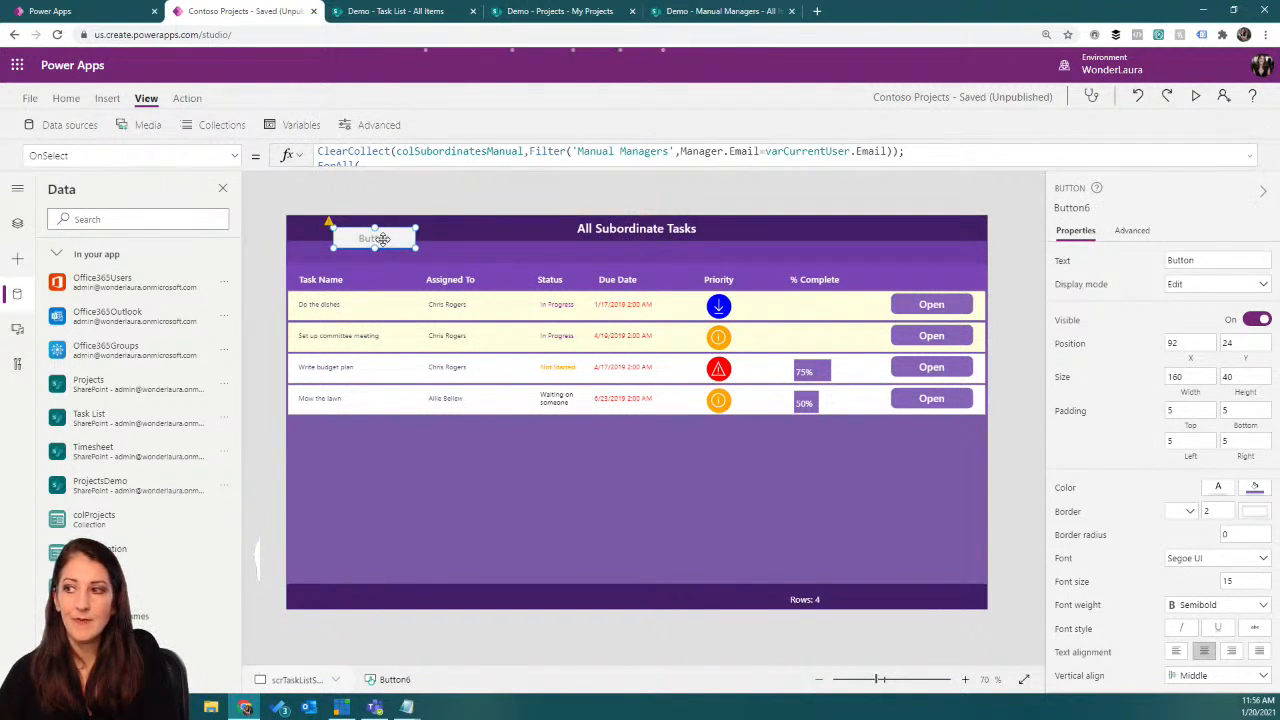
# Step: Preview the items and columns of the colSubordinateTasksManual collection, and return to the app screen
pyautogui.click(228, 127)
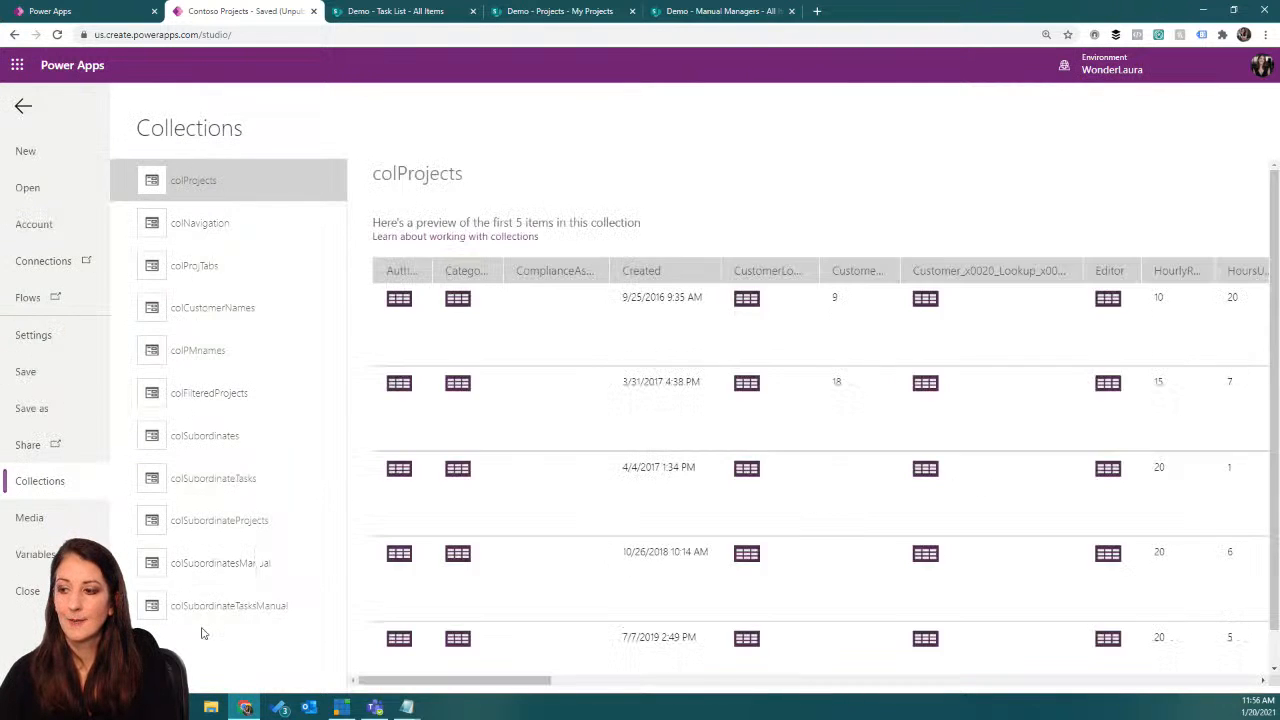
pyautogui.click(212, 614)
pyautogui.moveTo(590, 680); pyautogui.dragTo(689, 662)
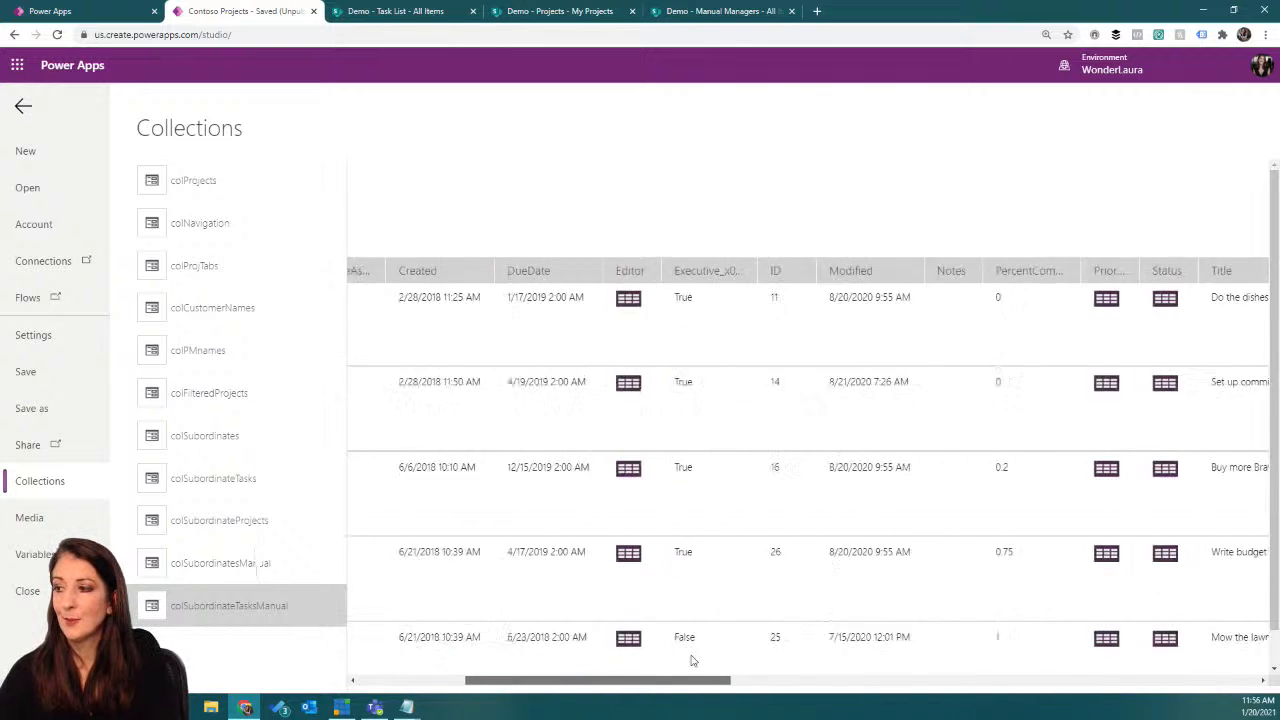
pyautogui.click(22, 105)
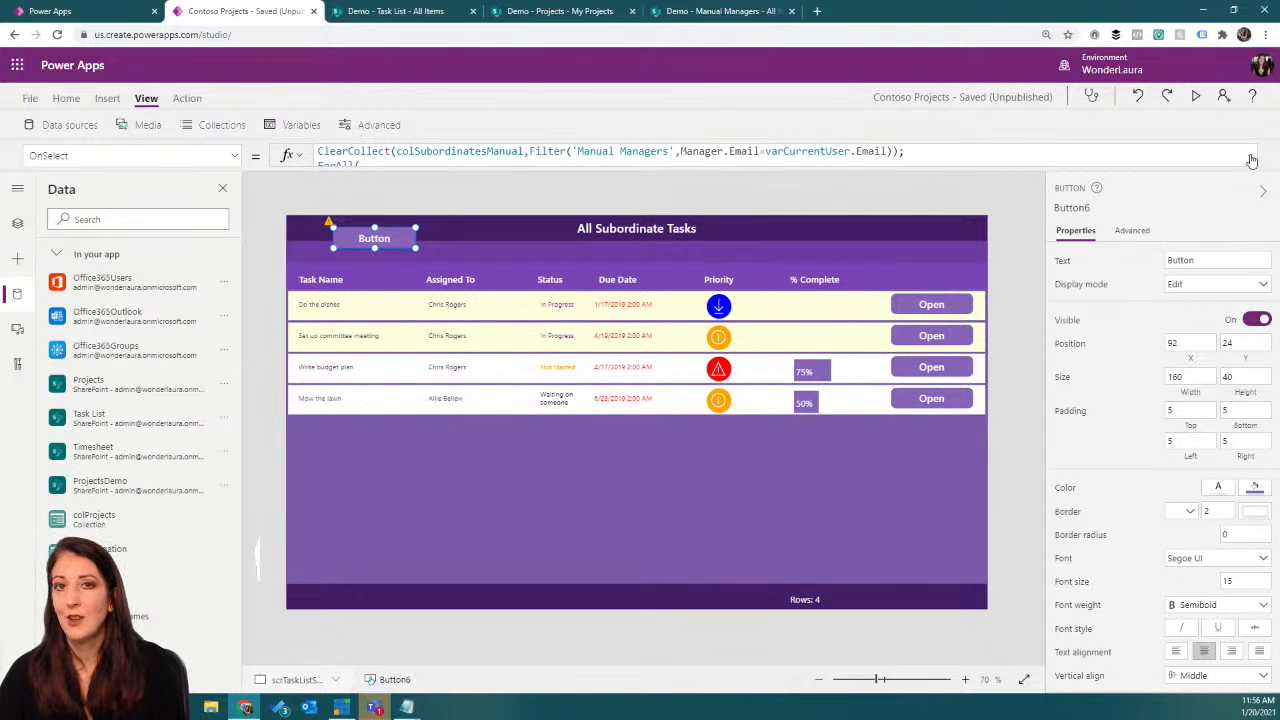
# Step: Expand the button's formula and review the colSubordinatesManual collection name and the Employee.Email part of the Filter condition
pyautogui.click(1250, 158)
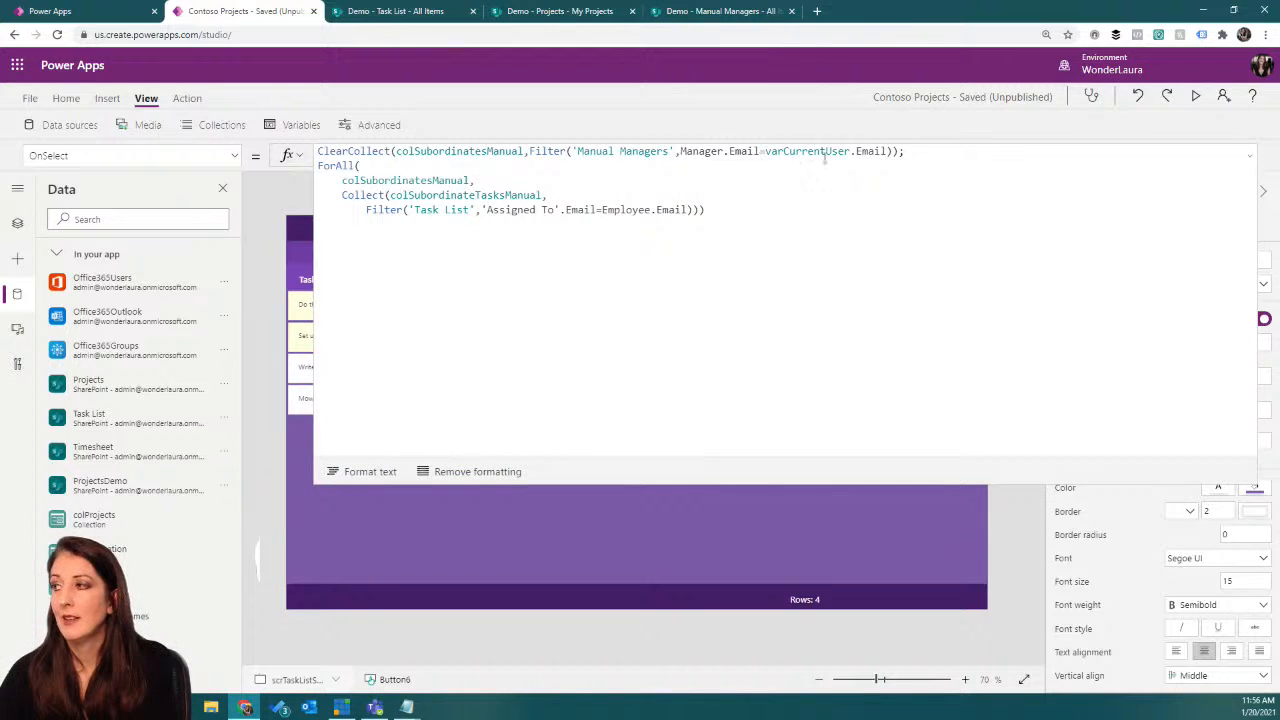
pyautogui.click(597, 209)
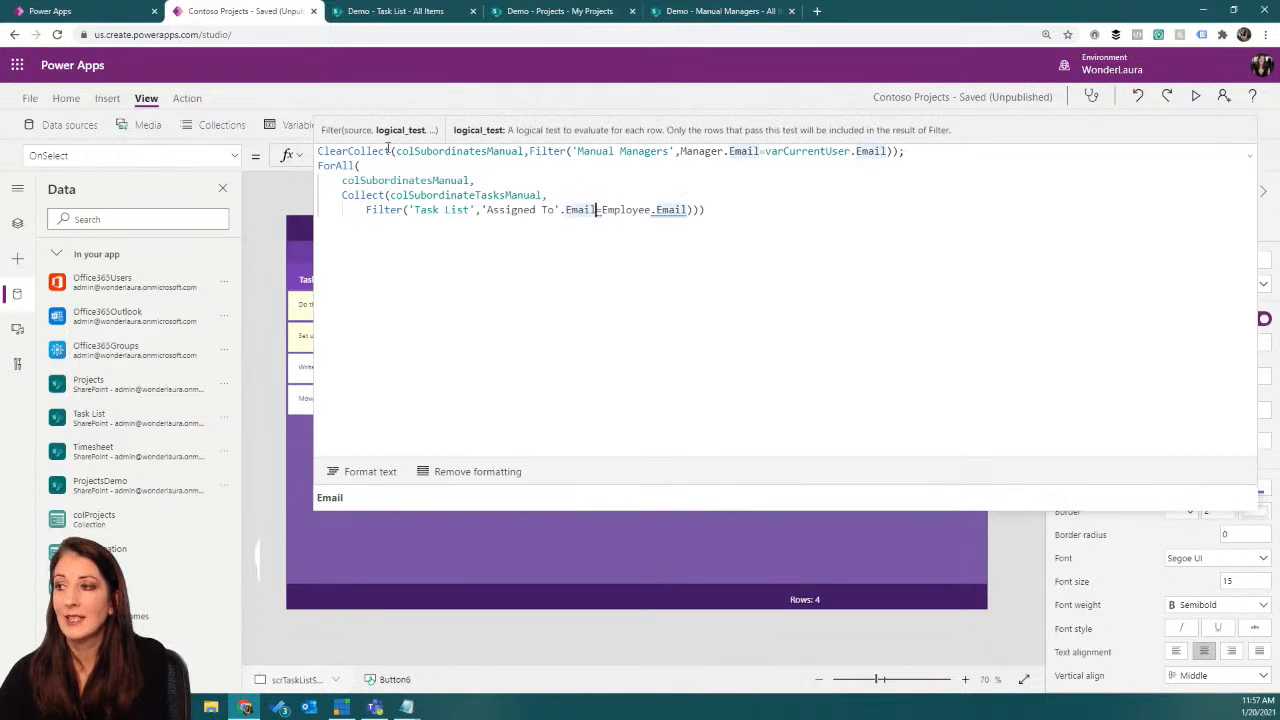
pyautogui.moveTo(396, 151); pyautogui.dragTo(525, 151)
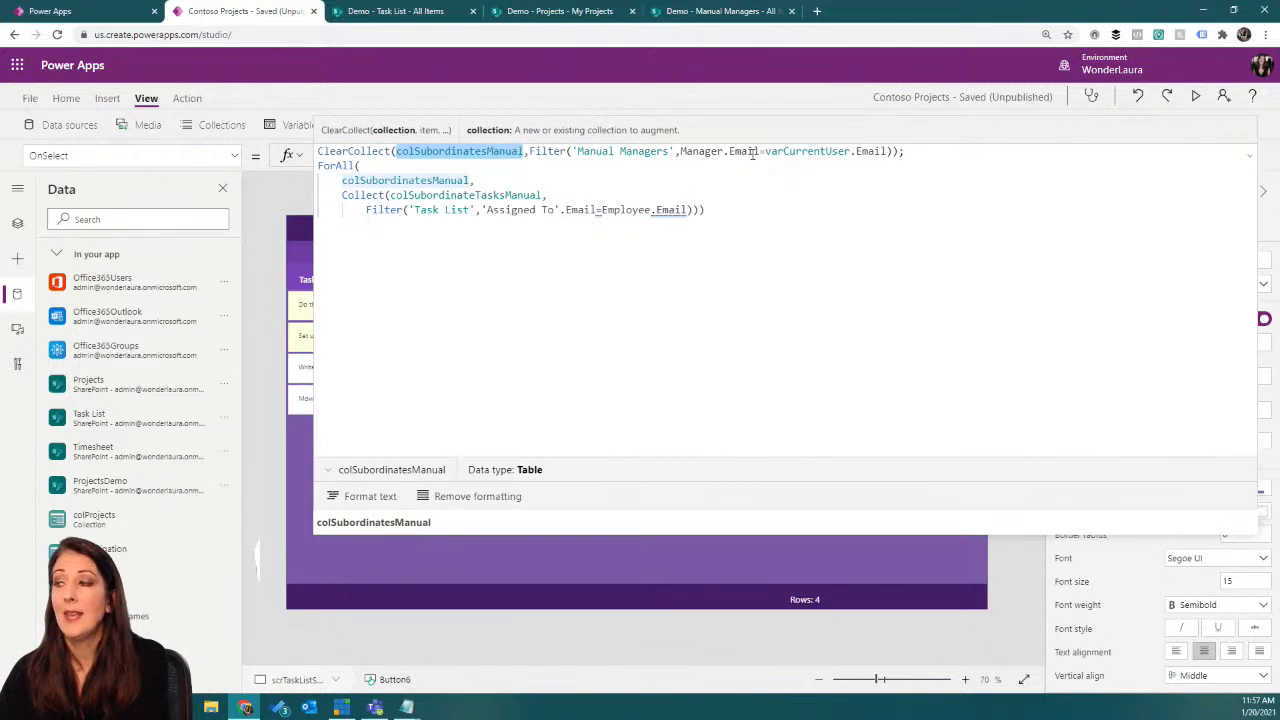
pyautogui.moveTo(601, 210); pyautogui.dragTo(688, 210)
pyautogui.click(613, 210)
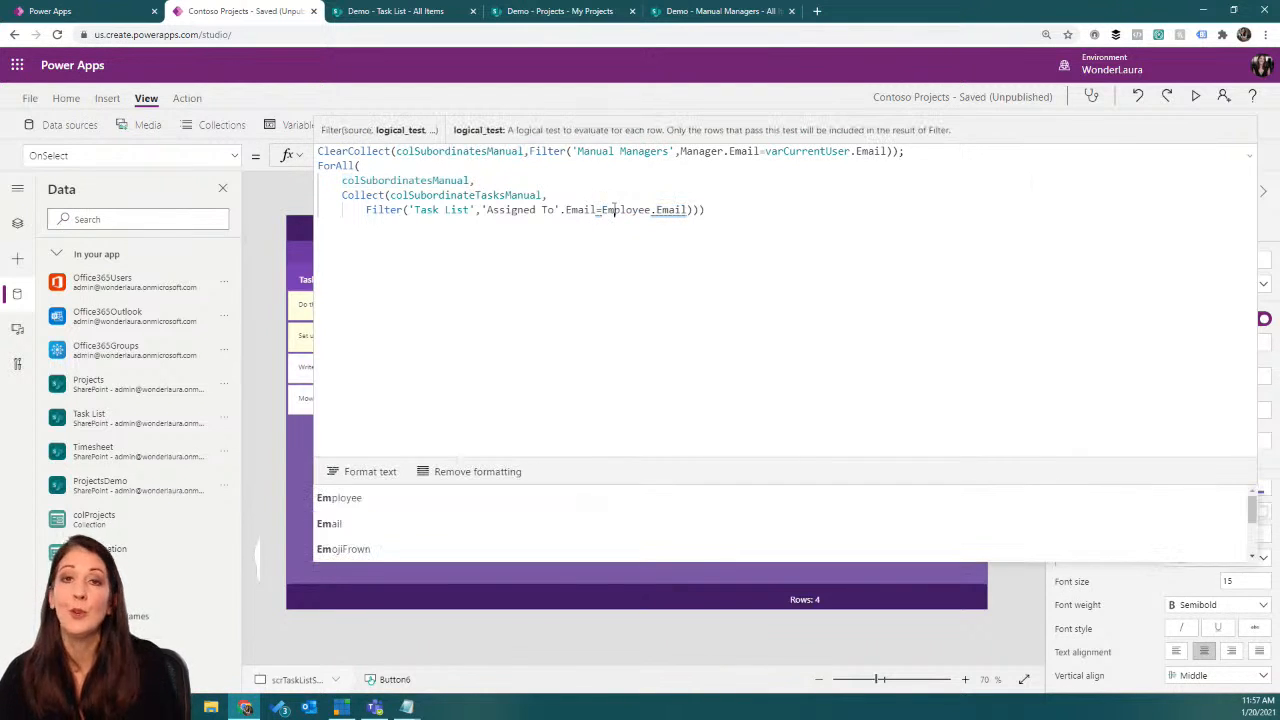